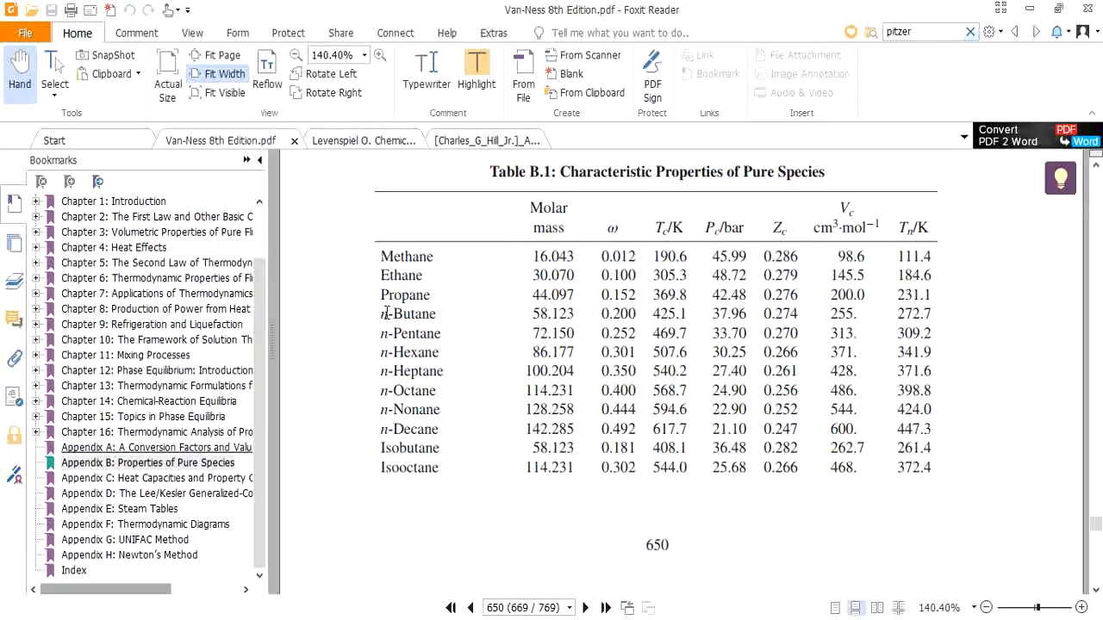
drag(387, 313, 655, 333)
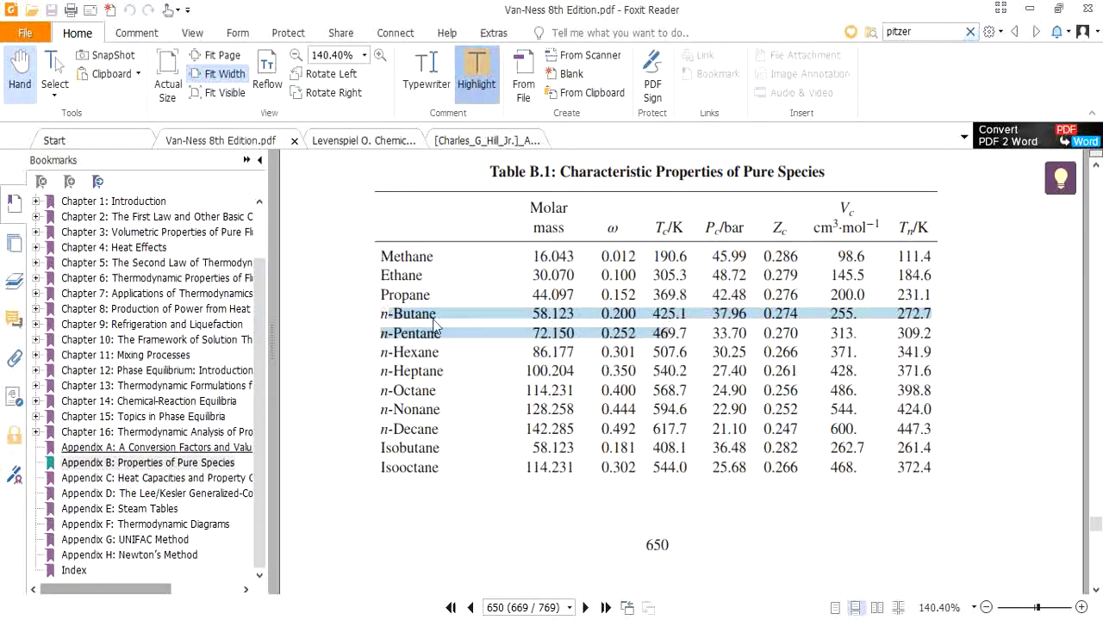
click(418, 343)
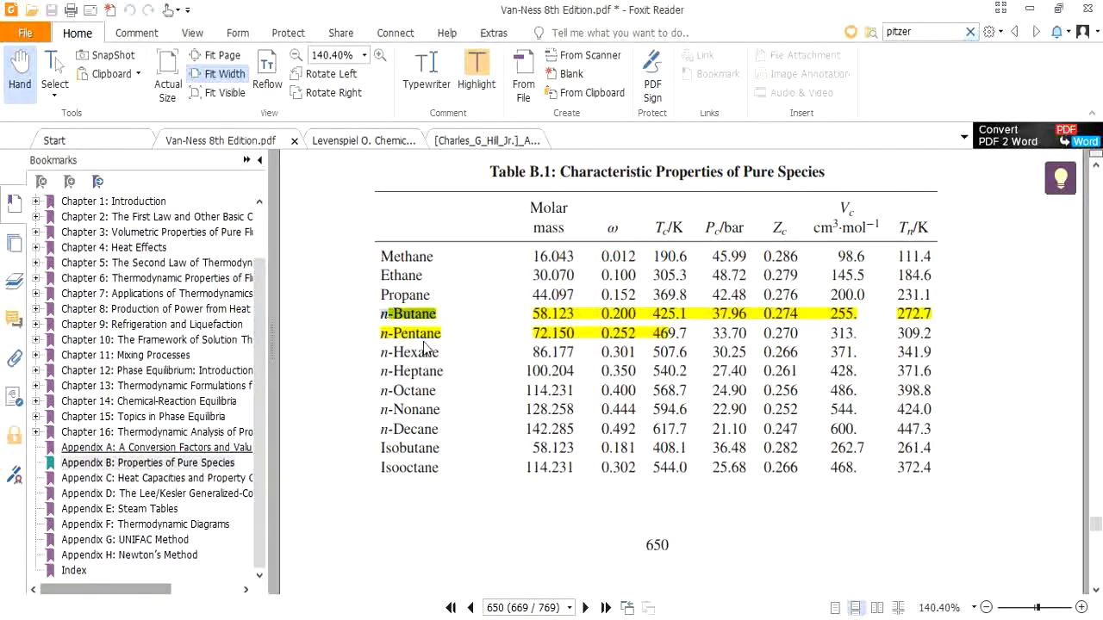
click(511, 334)
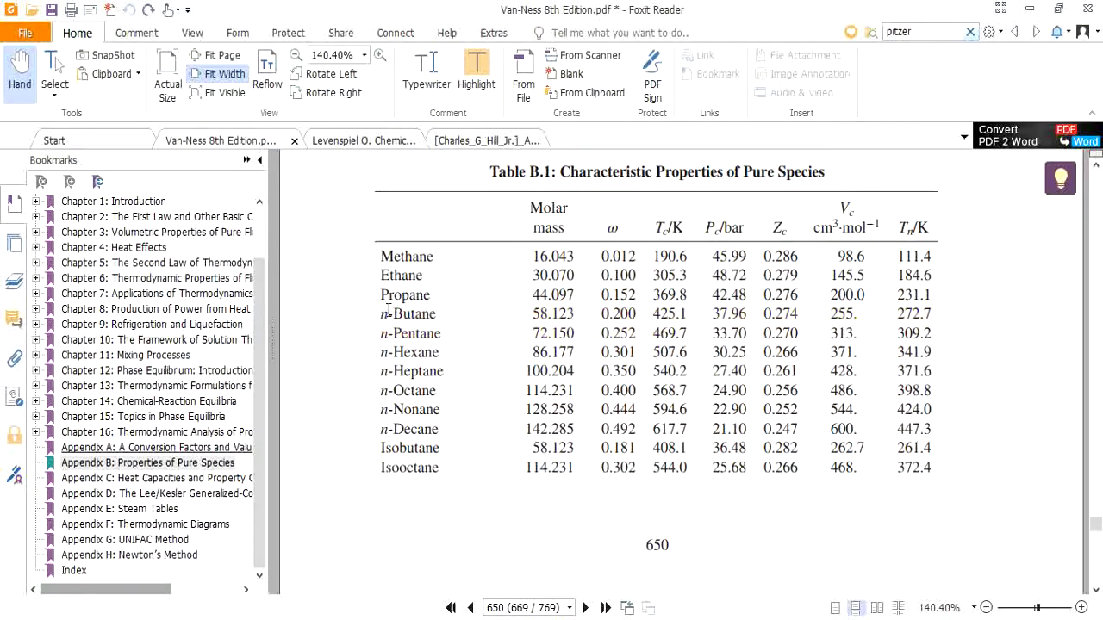
Highlight the n-Butane row in Table B.1 and snip the table from its title down through that row.
drag(386, 312, 946, 308)
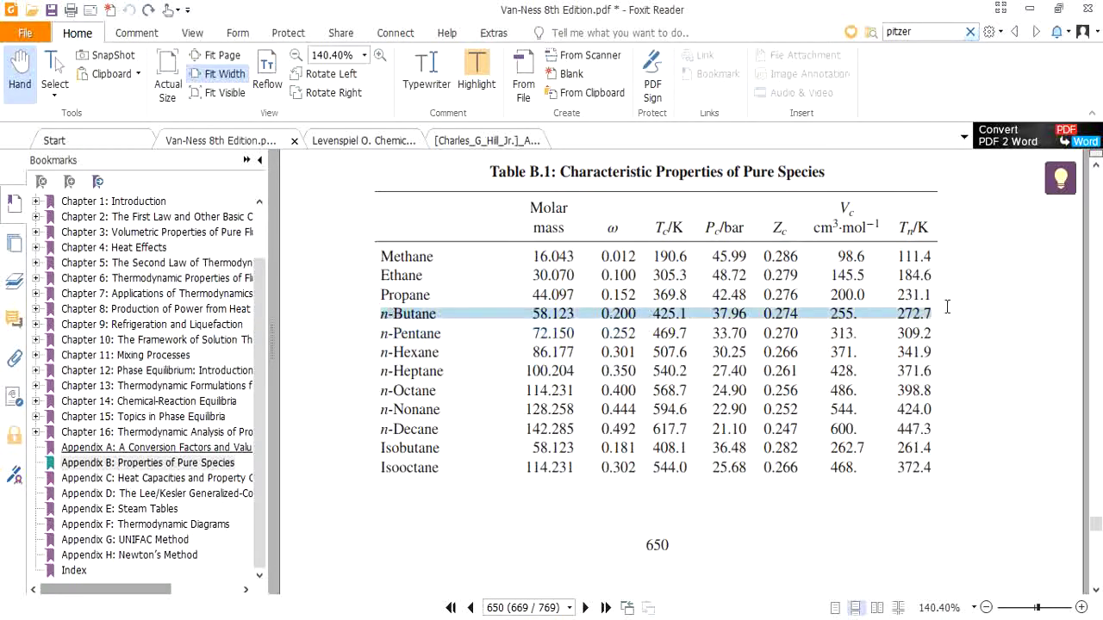
click(477, 75)
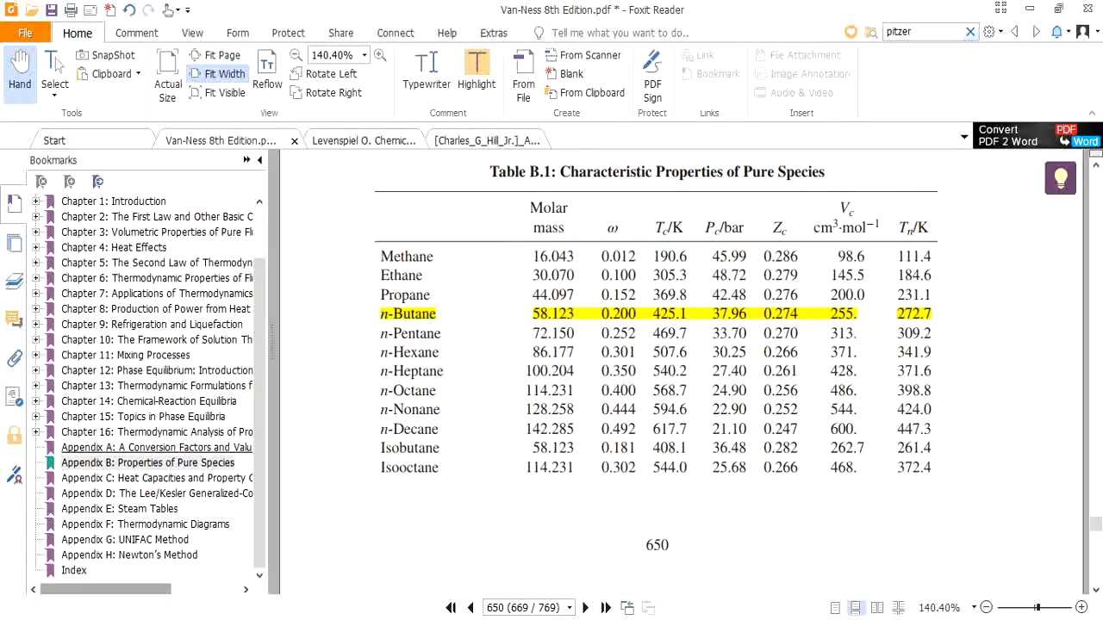
key(alt+Tab)
click(335, 61)
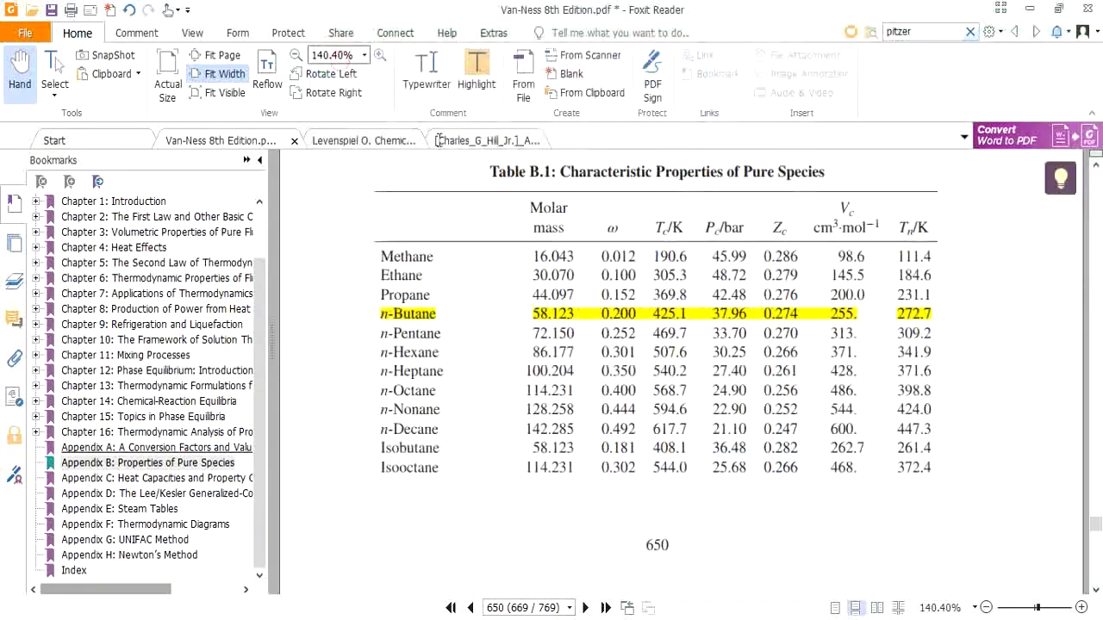
drag(365, 156, 949, 324)
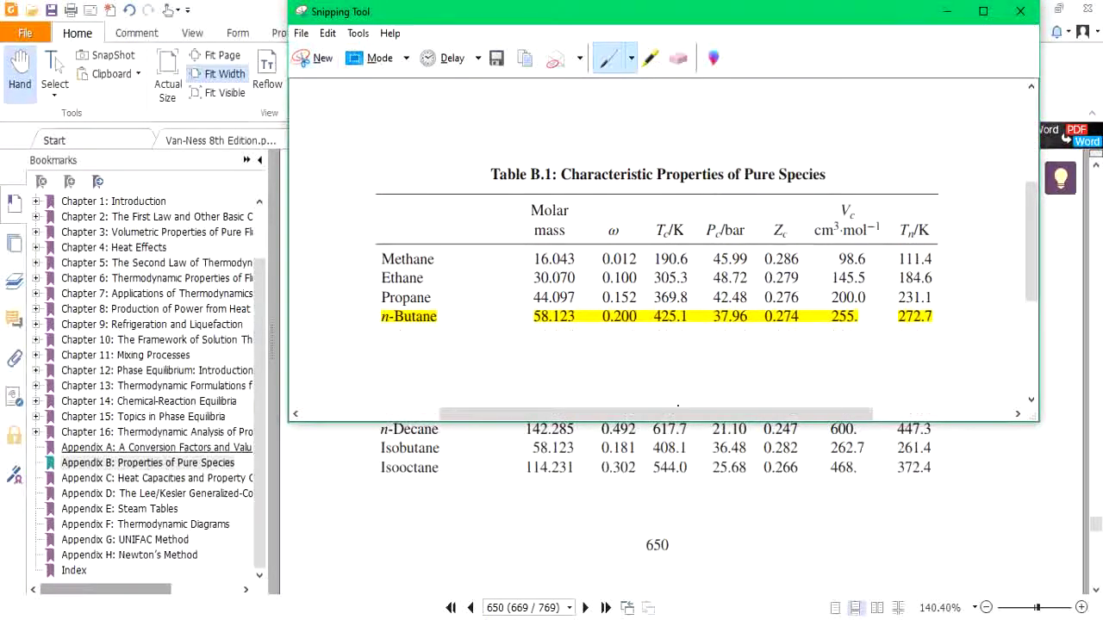
Switch to the Excel workbook, paste the snipped table and fit it beside the Example 3.10 problem text at a reduced size.
key(alt+Tab)
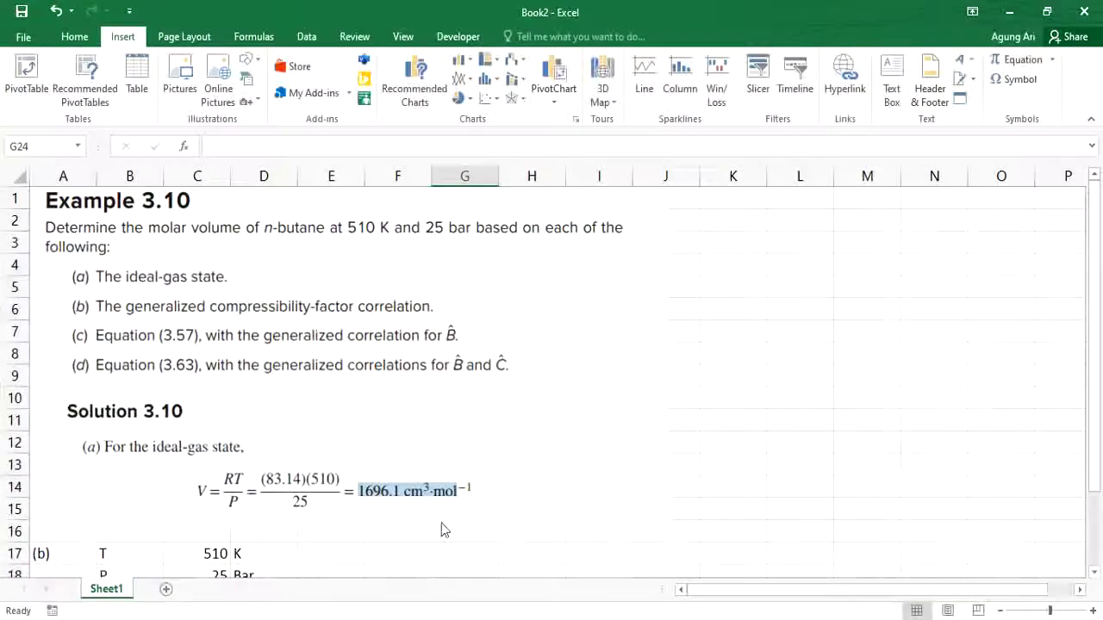
click(797, 265)
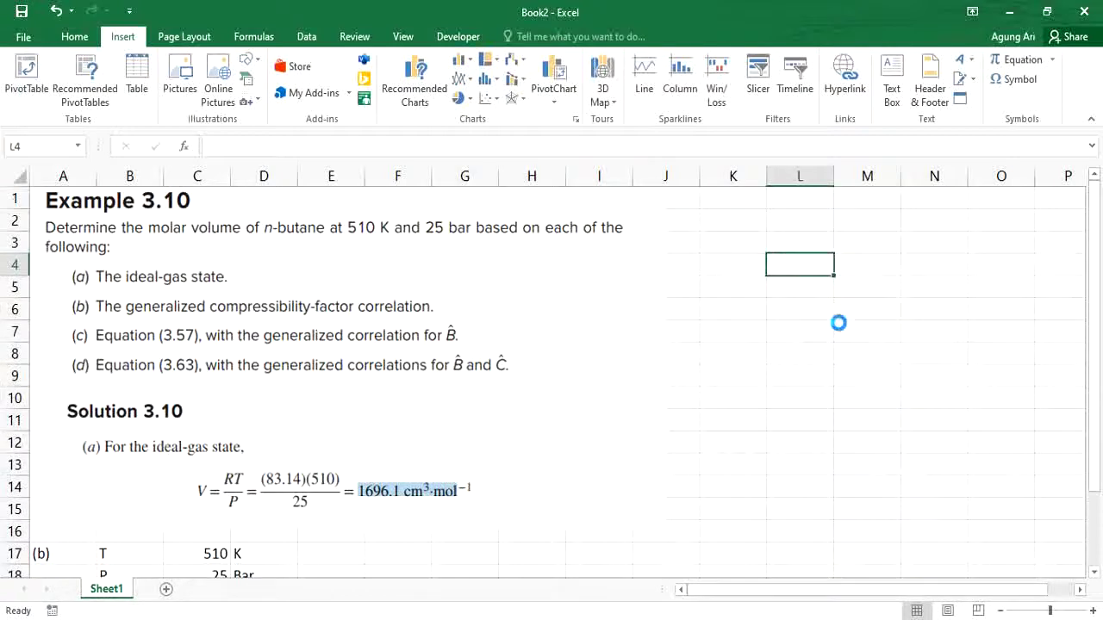
key(ctrl+v)
drag(778, 345, 587, 269)
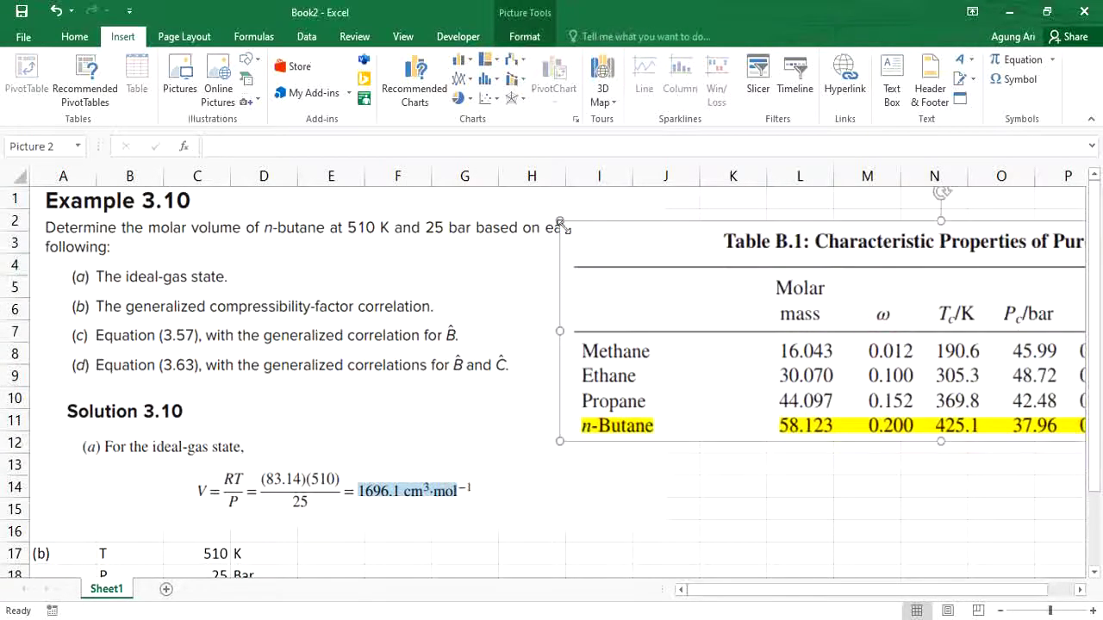
drag(560, 222, 576, 320)
Enter the critical temperature Tc as 425.1 in C19 with the unit K beside it.
scroll(384, 435, down, 2)
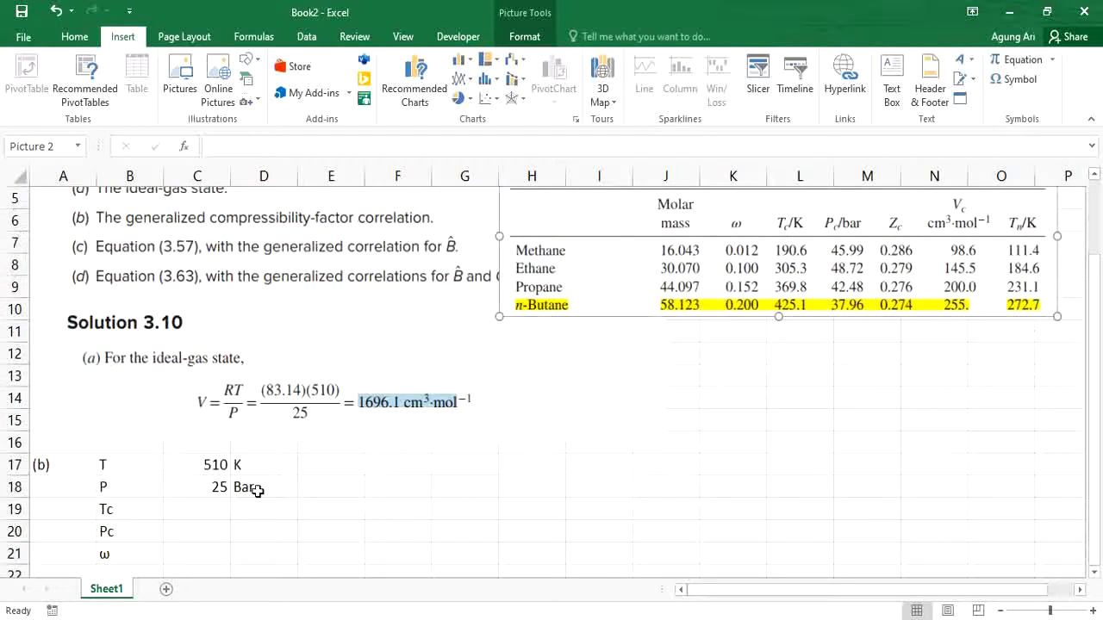
click(186, 511)
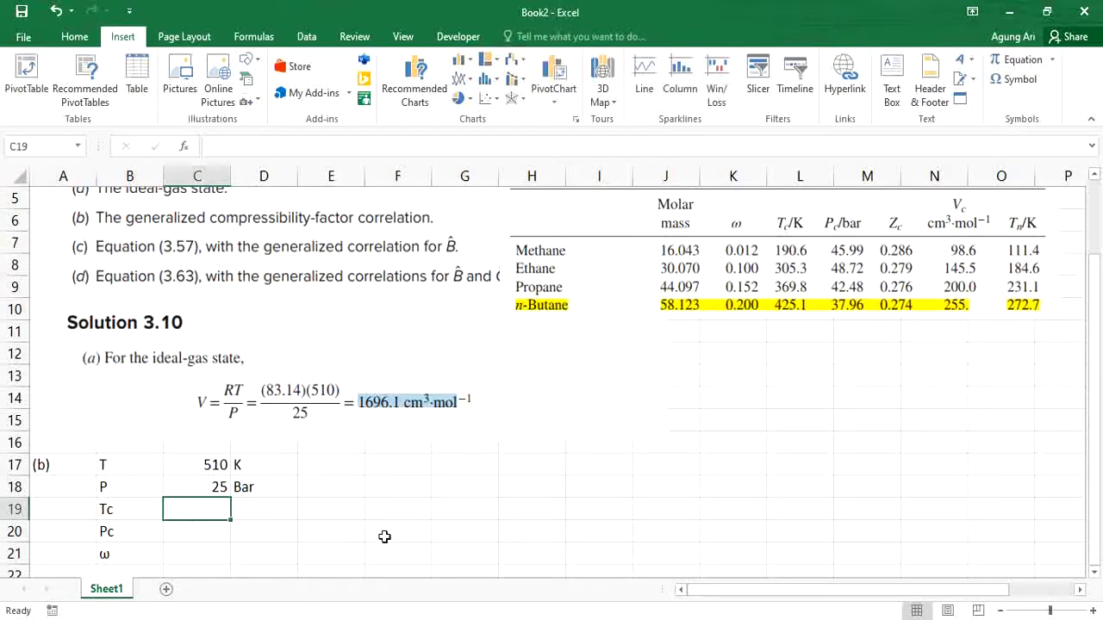
text(41)
key(BackSpace)
text(2)
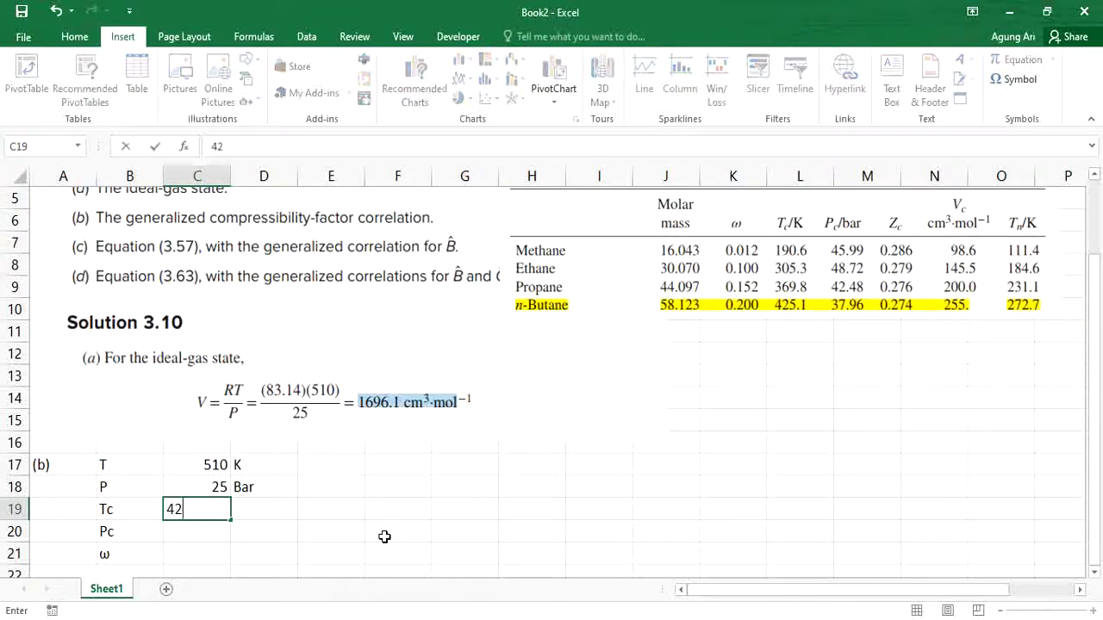
text(5.1)
key(Right)
text(K)
key(Return)
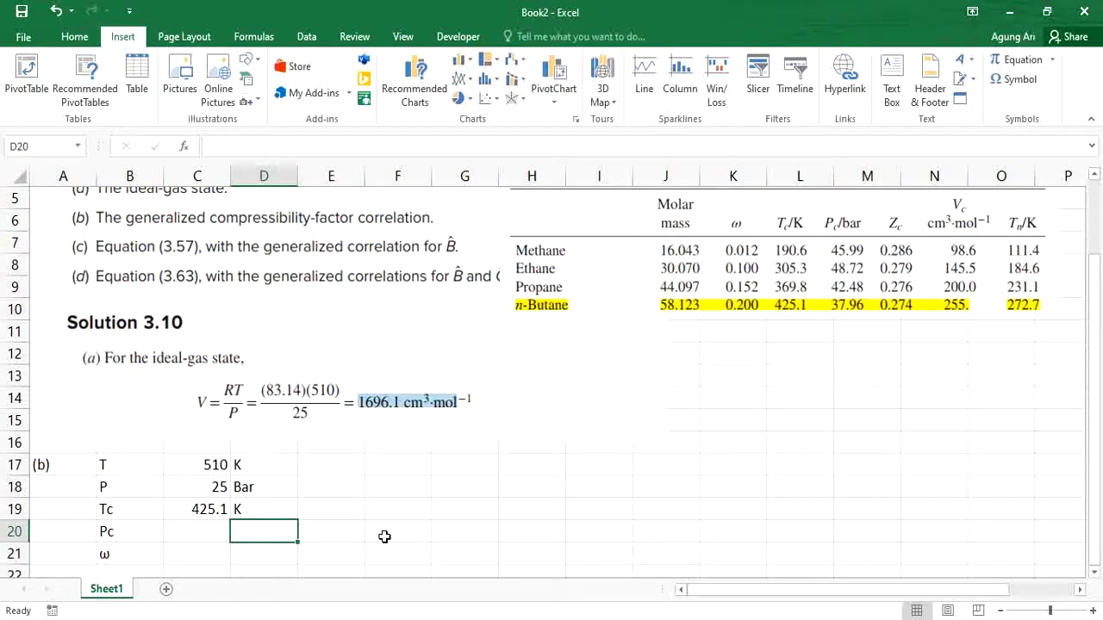
Enter the critical pressure Pc as 37.96 in C20 with the unit Bar beside it.
key(Left)
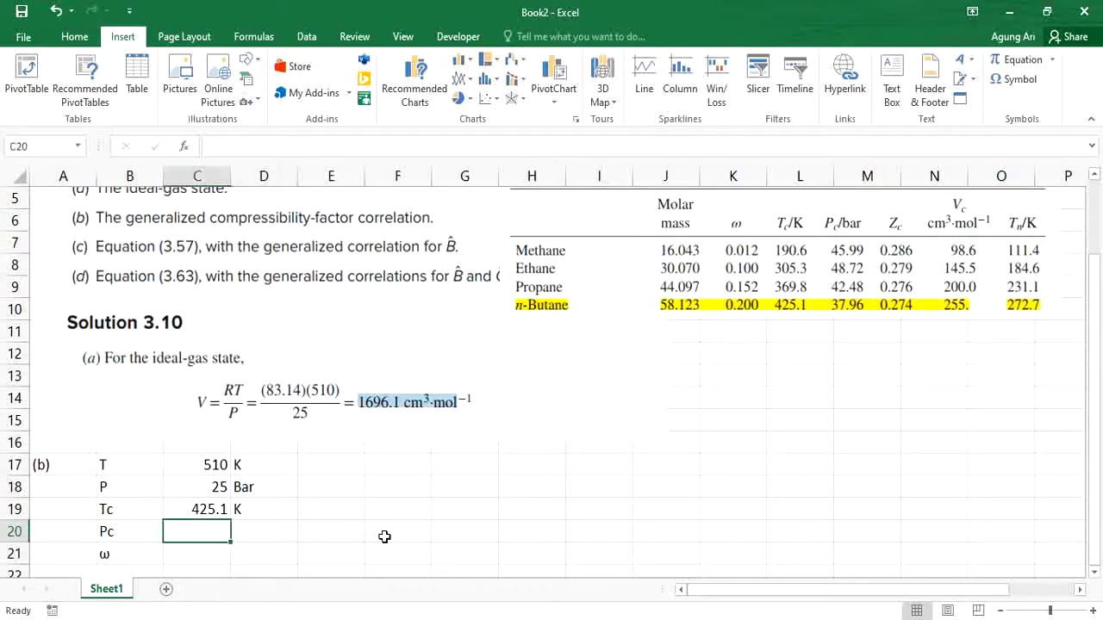
text(37,9)
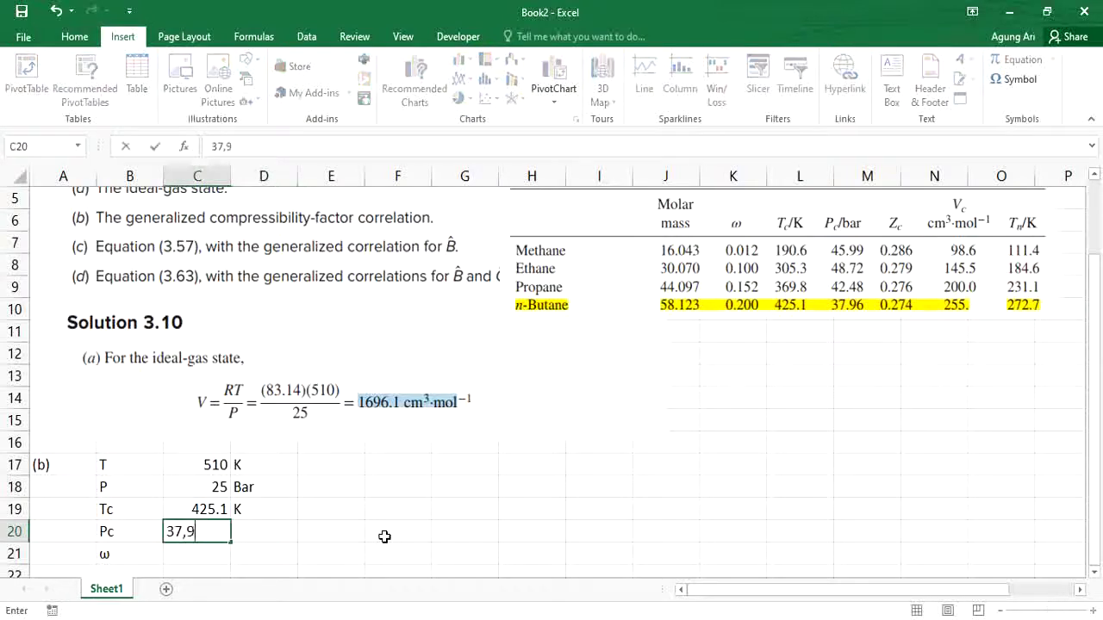
text(6)
key(BackSpace)
key(BackSpace)
text(96)
key(Tab)
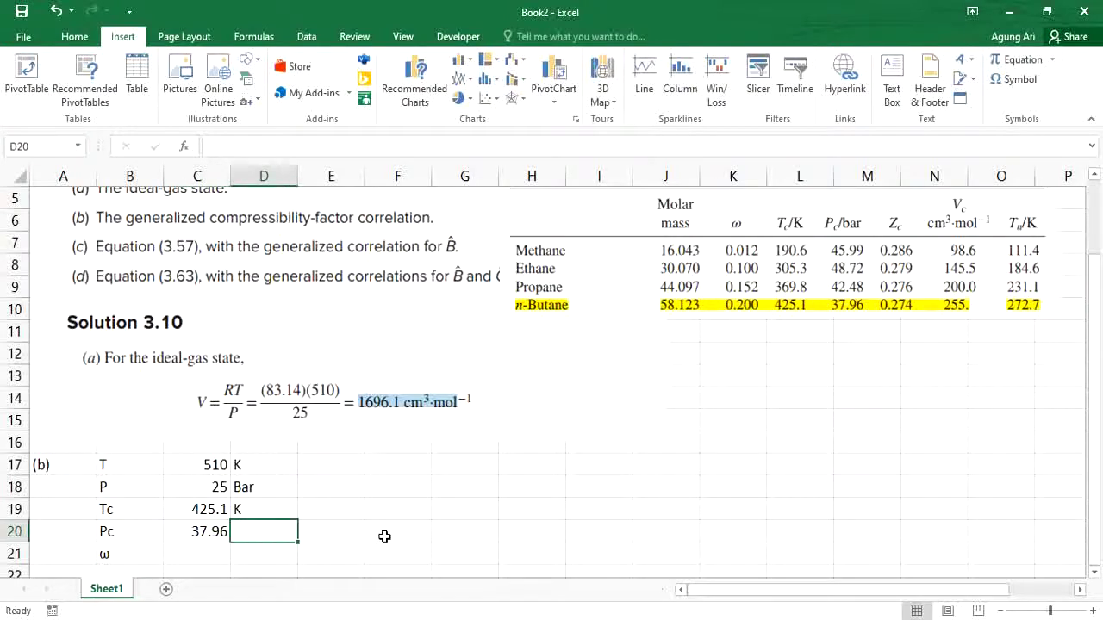
text(Bar)
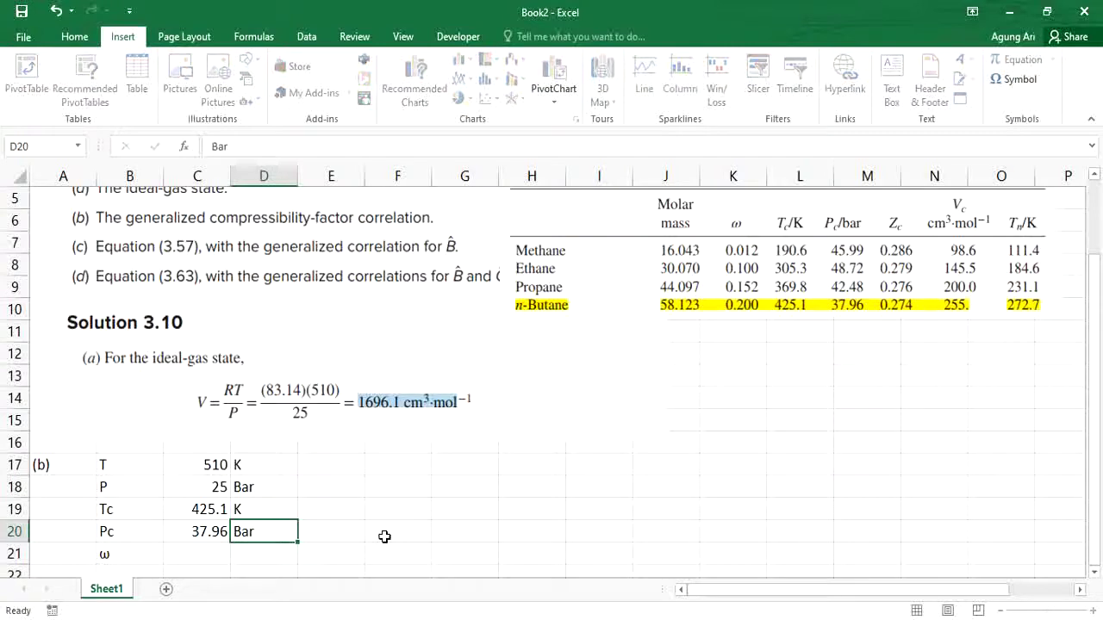
key(Return)
Enter the acentric factor ω as 0.2 in C21.
key(Return)
key(Up)
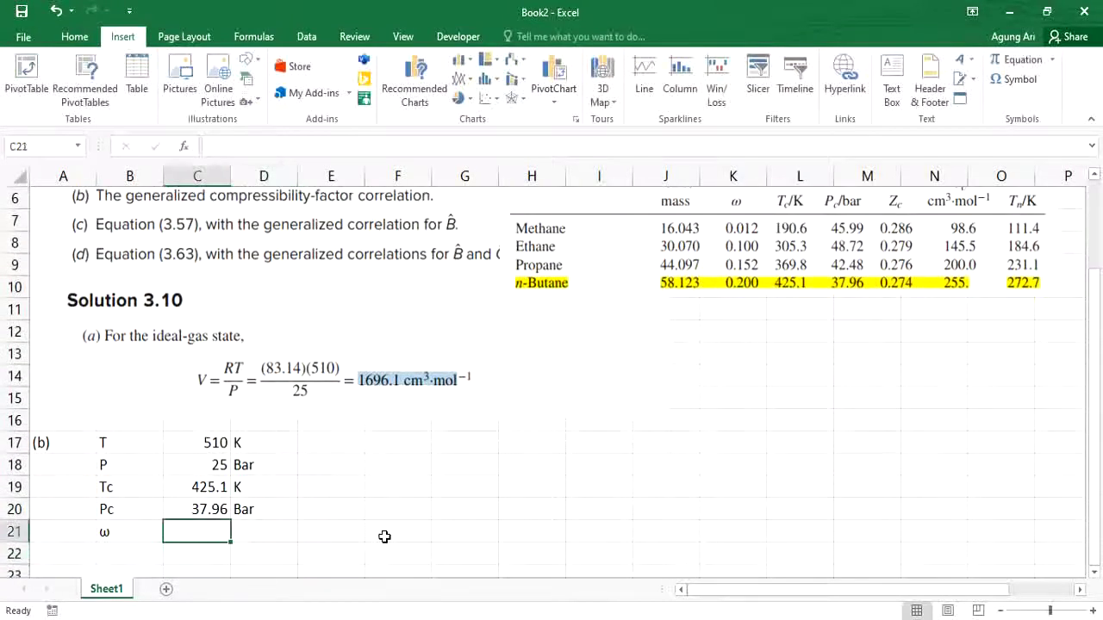
text(0.2)
key(Return)
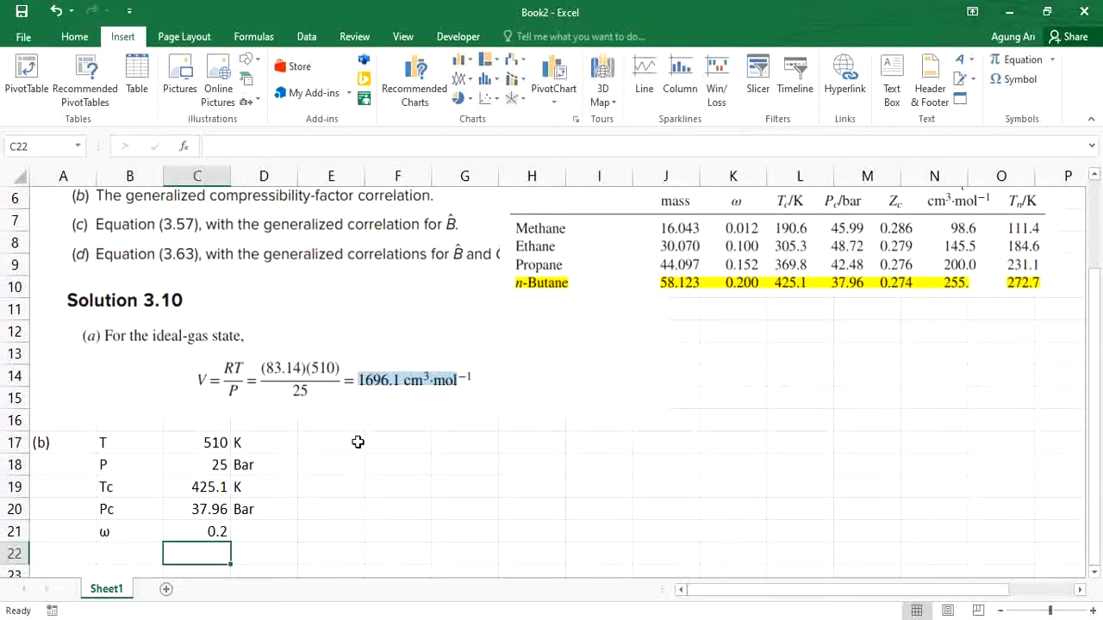
Label B23 as Tr and calculate the reduced temperature in C23 with the formula =C17/C19.
scroll(357, 441, down, 1)
scroll(358, 441, down, 1)
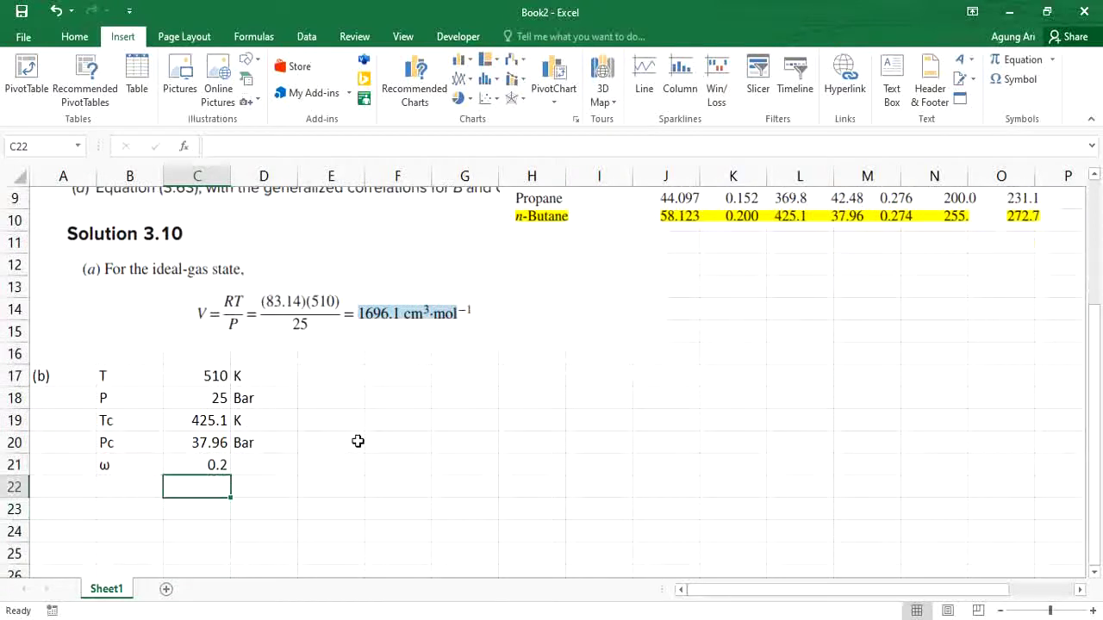
scroll(289, 405, up, 1)
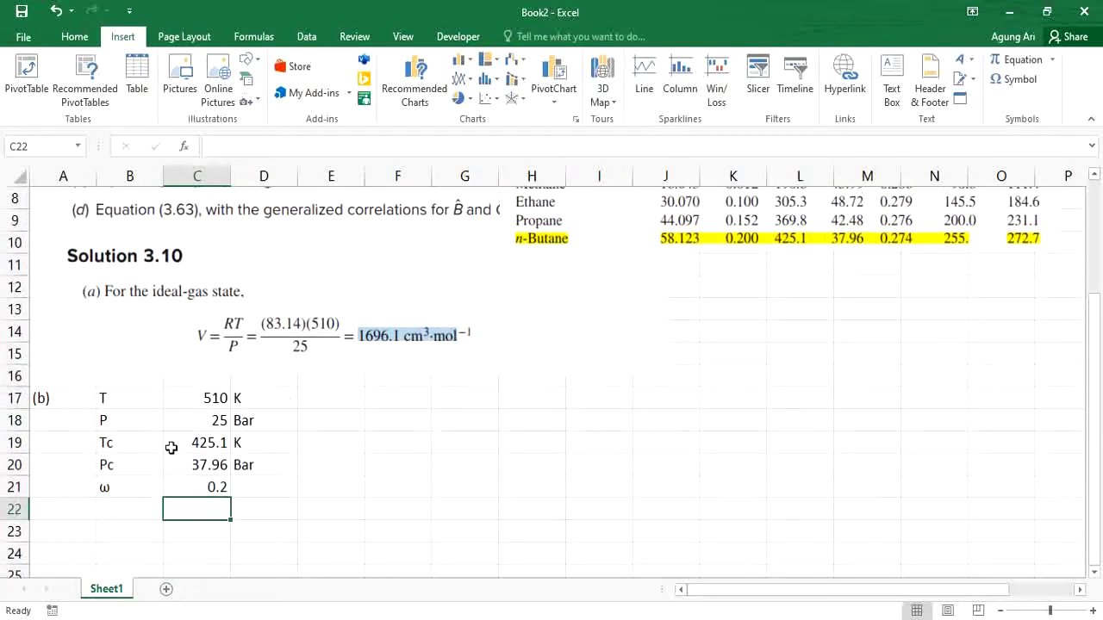
scroll(171, 448, down, 2)
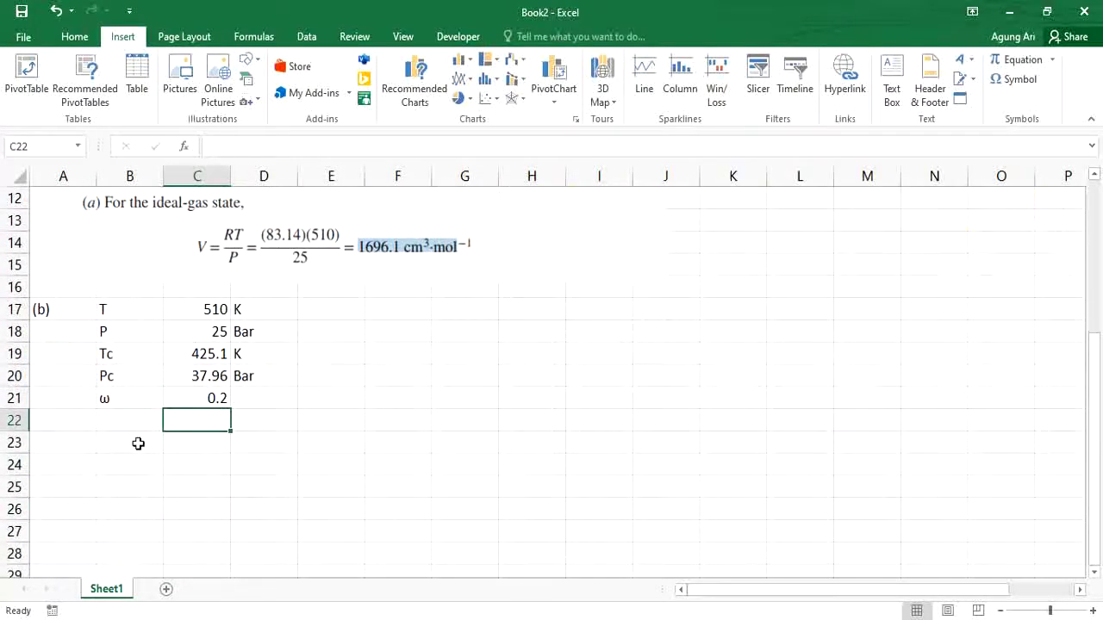
click(138, 444)
text(Tr)
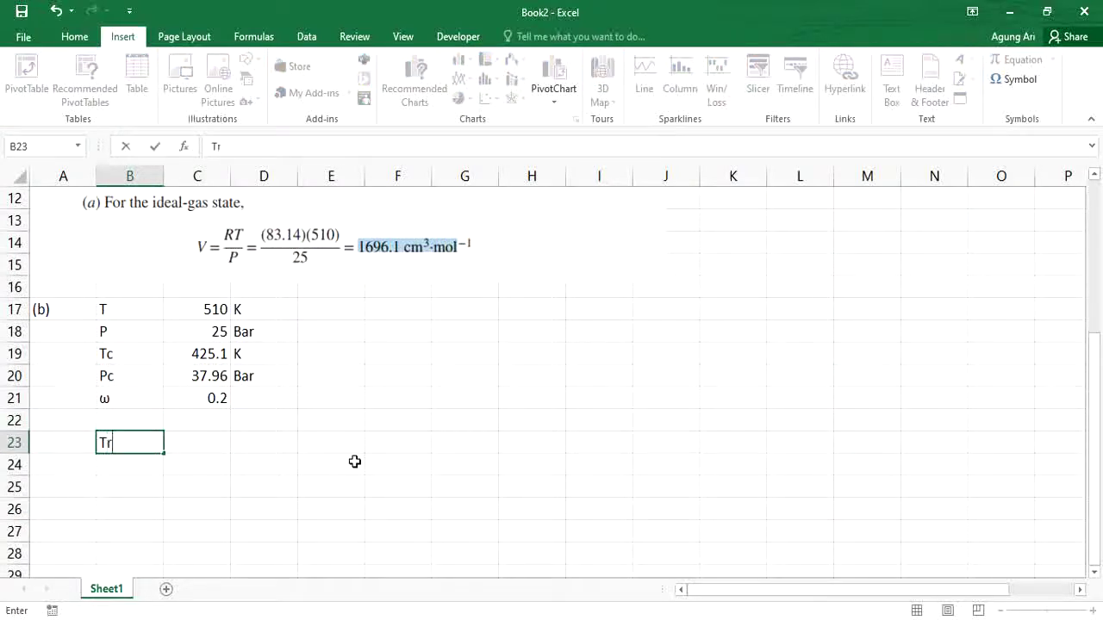
key(Tab)
text(=)
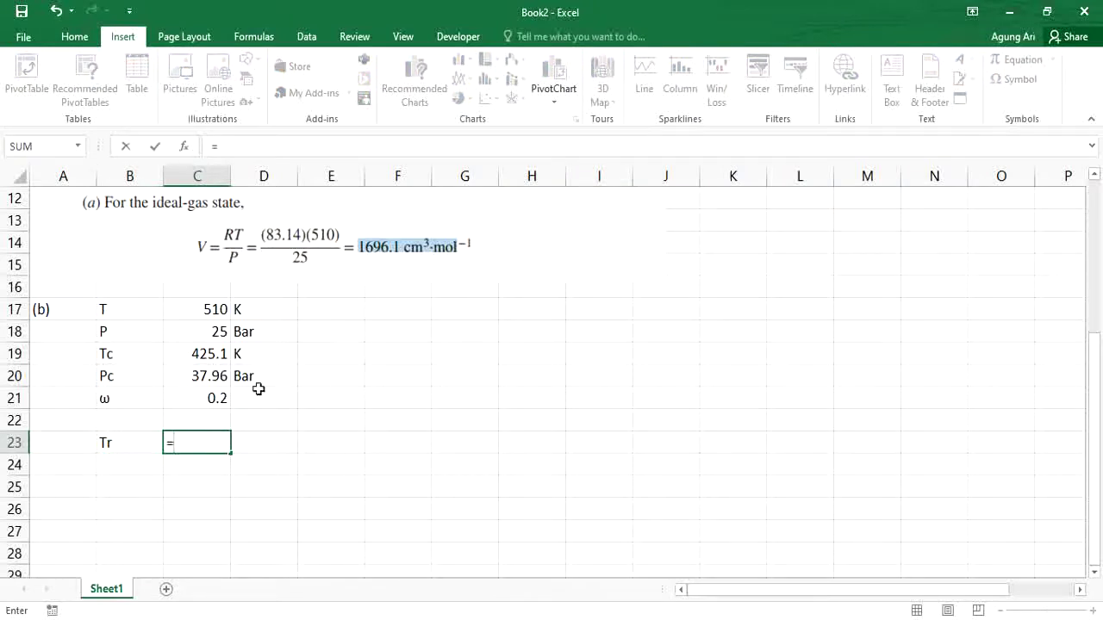
click(205, 312)
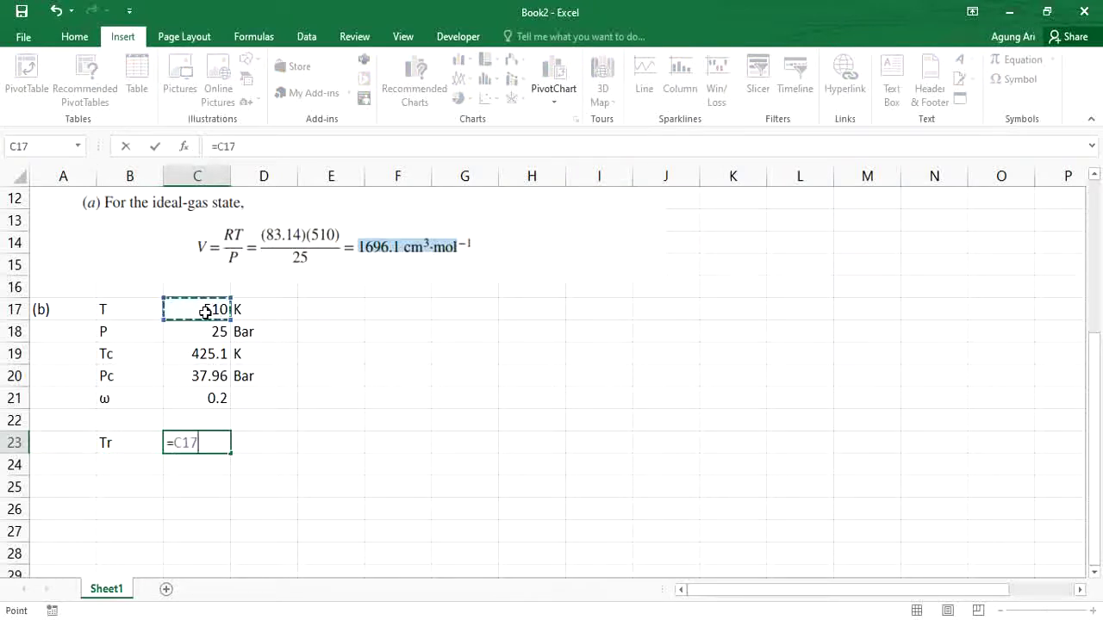
text(/)
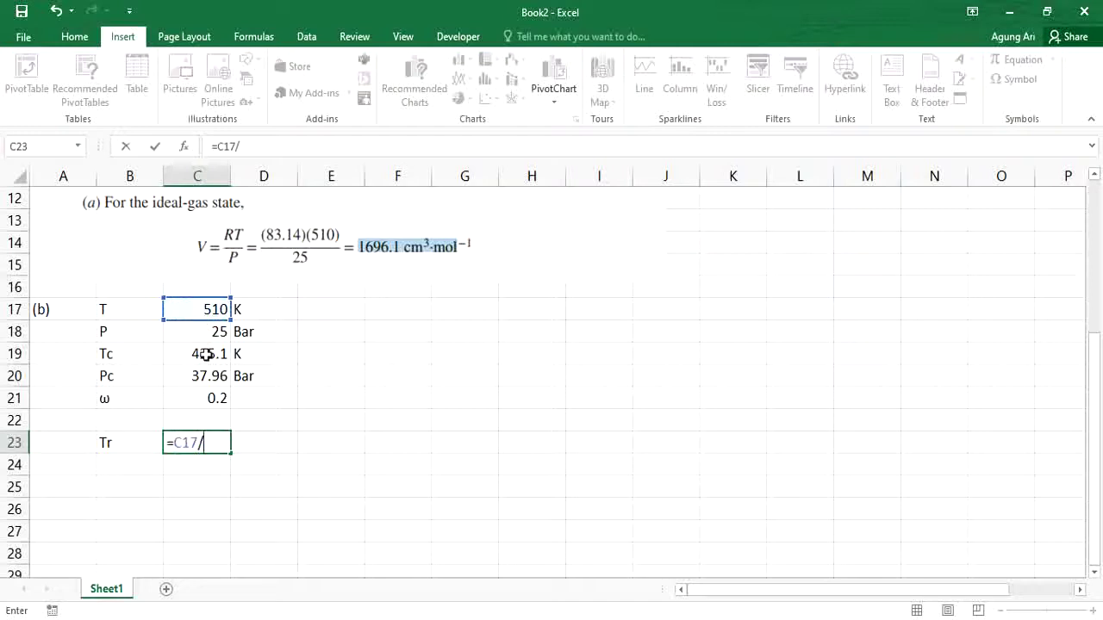
click(203, 347)
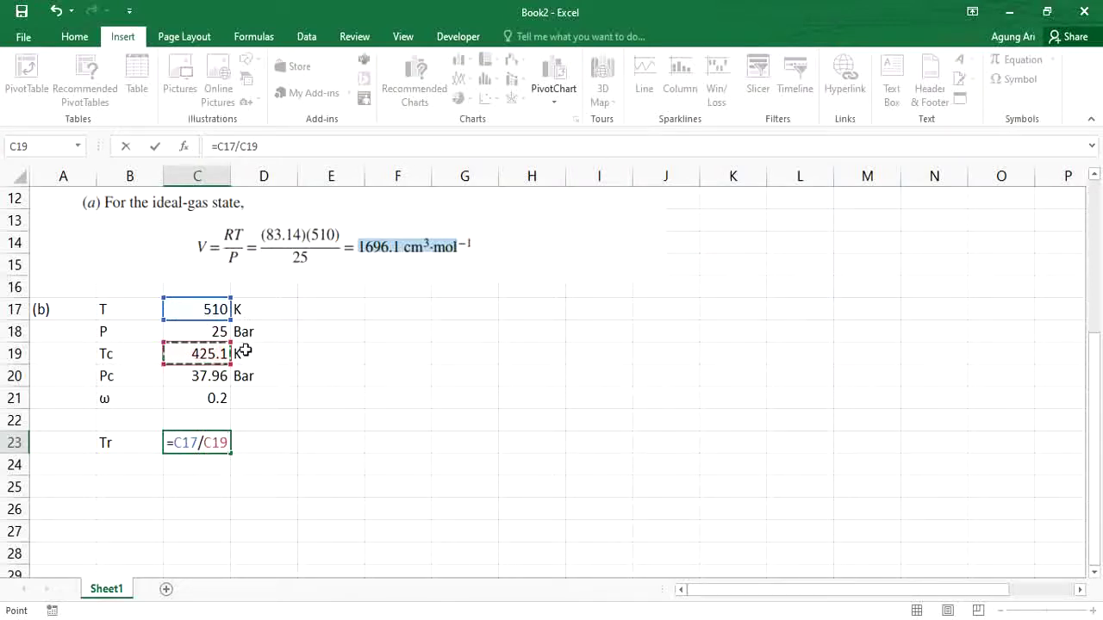
key(Return)
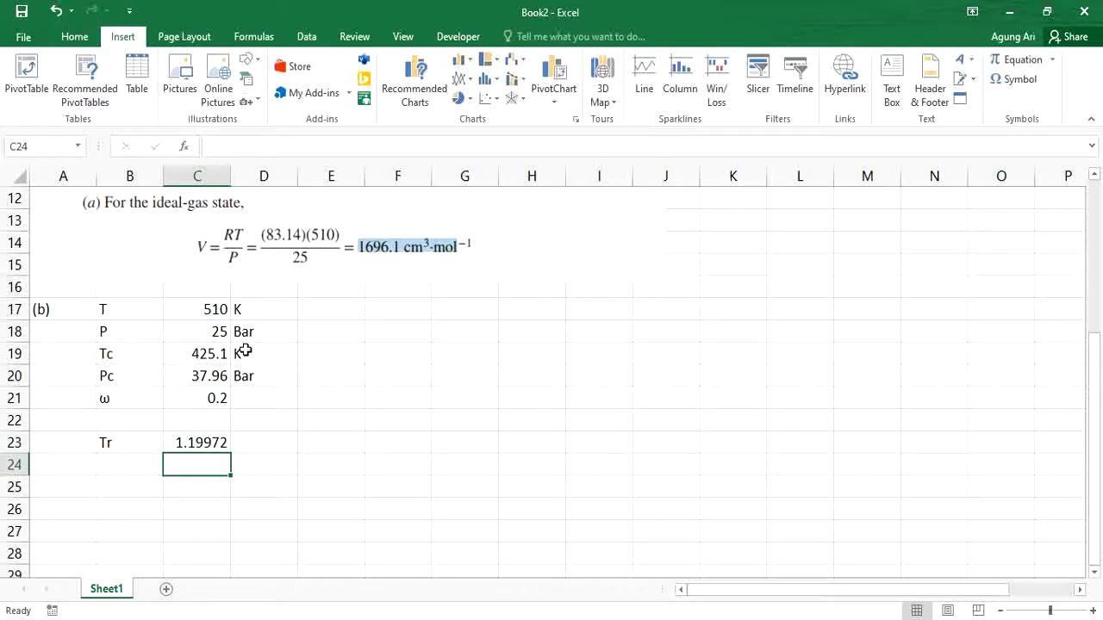
Label B24 as Pr and calculate the reduced pressure in C24 by dividing C18 by C20.
key(Left)
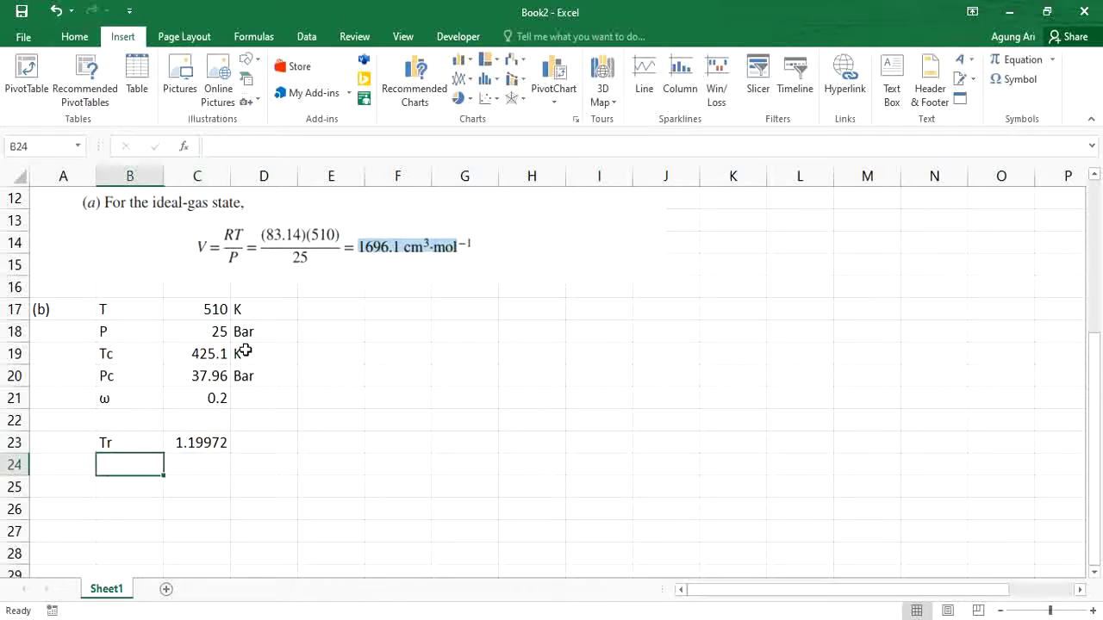
text(Pr)
key(Tab)
text(=)
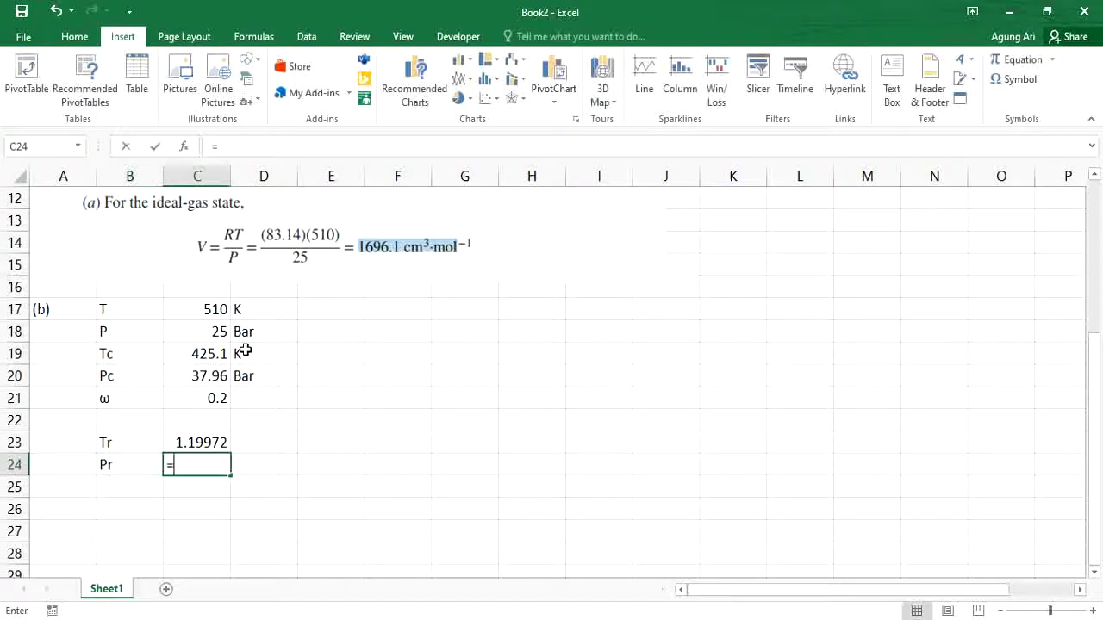
click(198, 333)
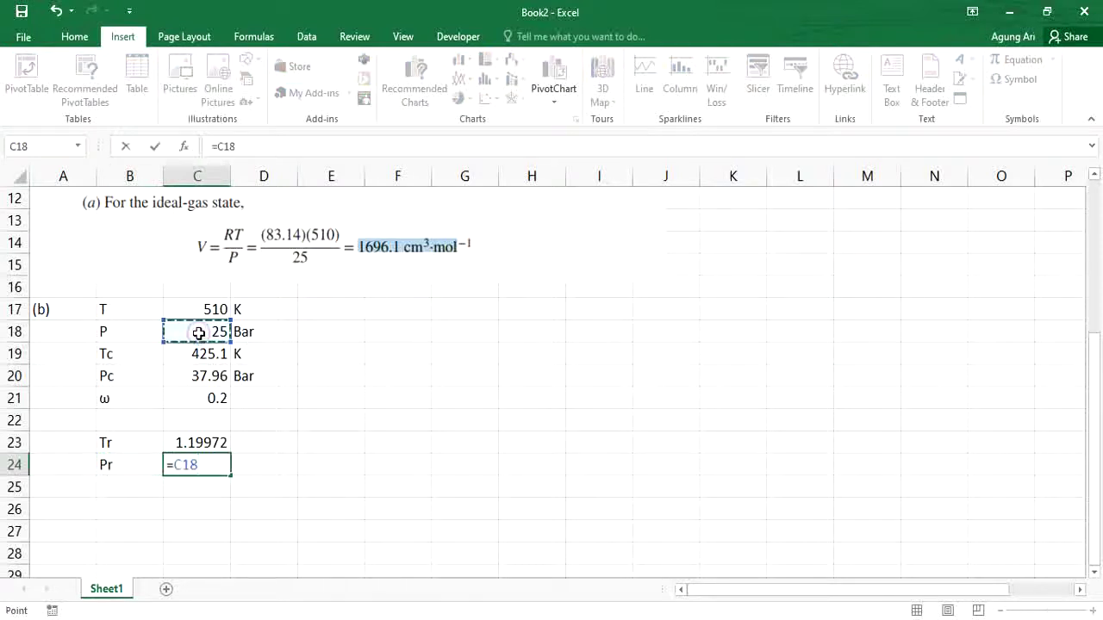
text(/)
click(190, 376)
key(Return)
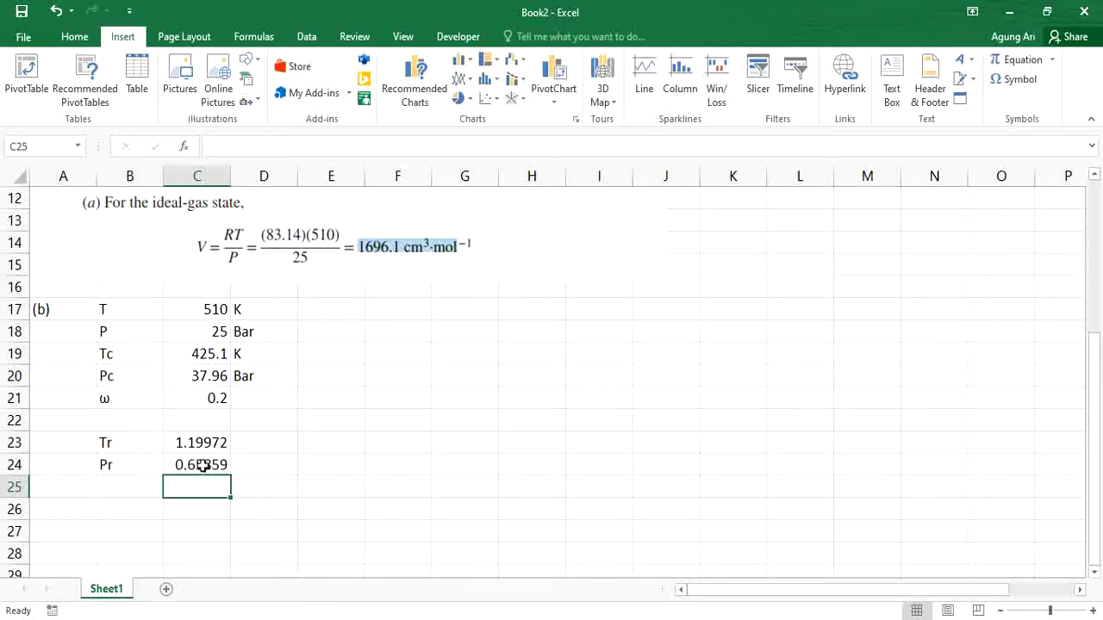
Switch to the Van-Ness PDF in Foxit Reader and go to Chapter 3, Volumetric Properties of Pure Fluids.
click(422, 619)
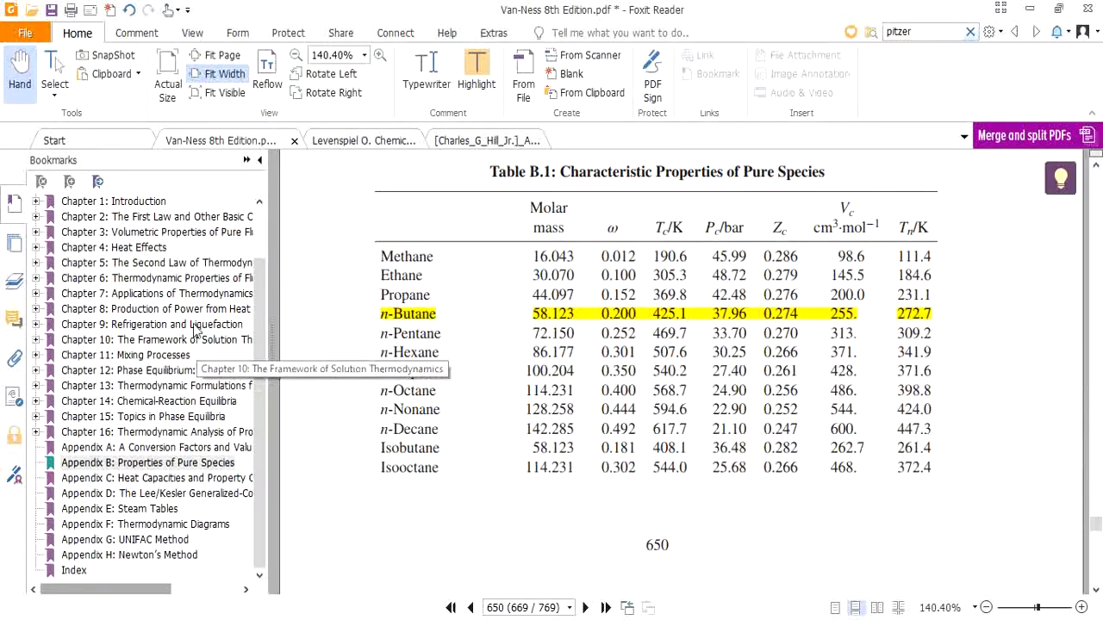
click(142, 232)
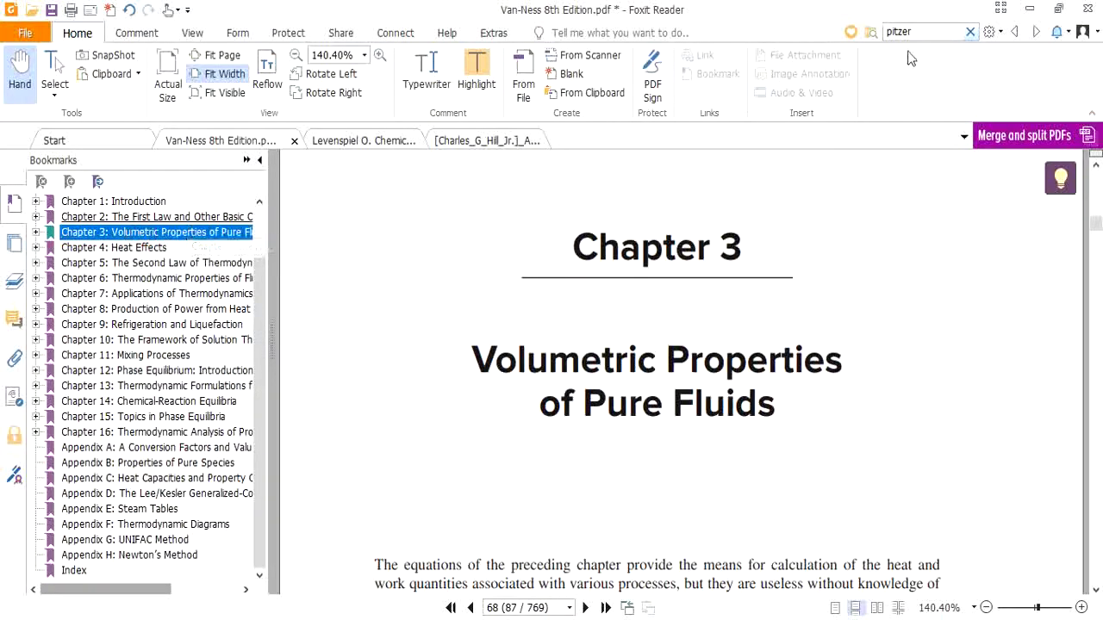
Switch back to the Excel workbook and enter the correlation Z = Z0 + ωZ1 as text in B26, inserting ω as a symbol.
click(1029, 10)
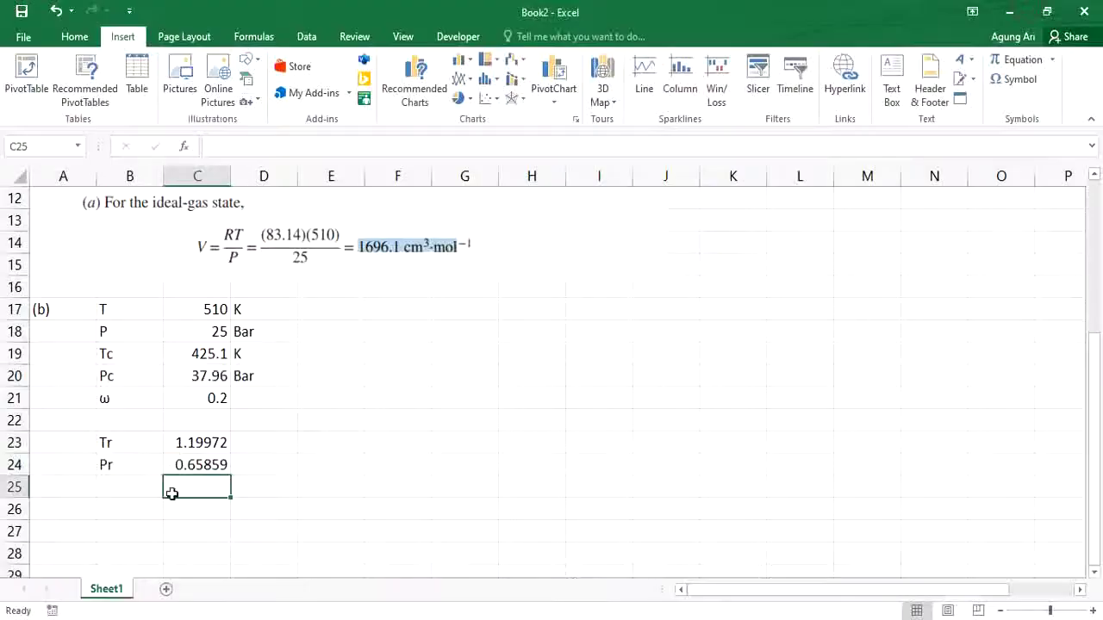
click(127, 509)
text(Z)
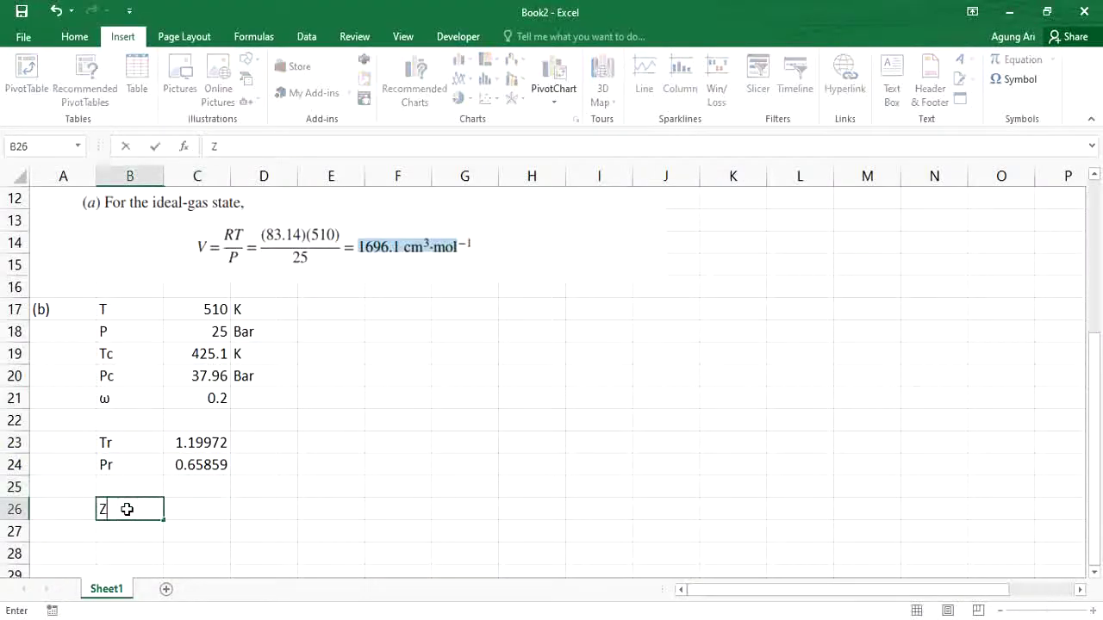
text( = Z0 +)
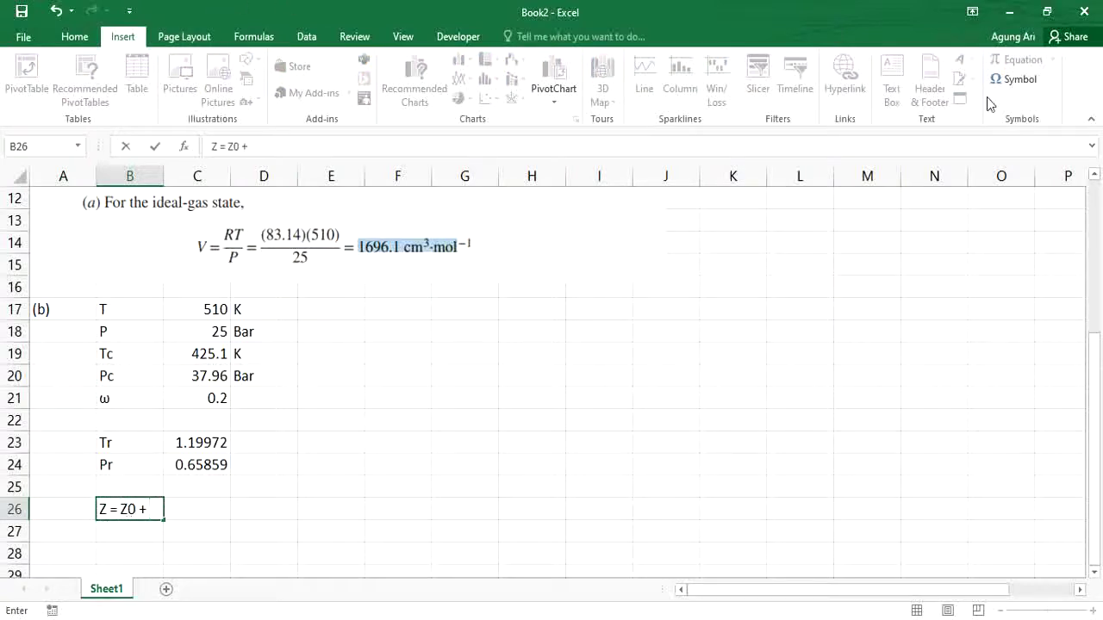
click(1017, 78)
click(615, 361)
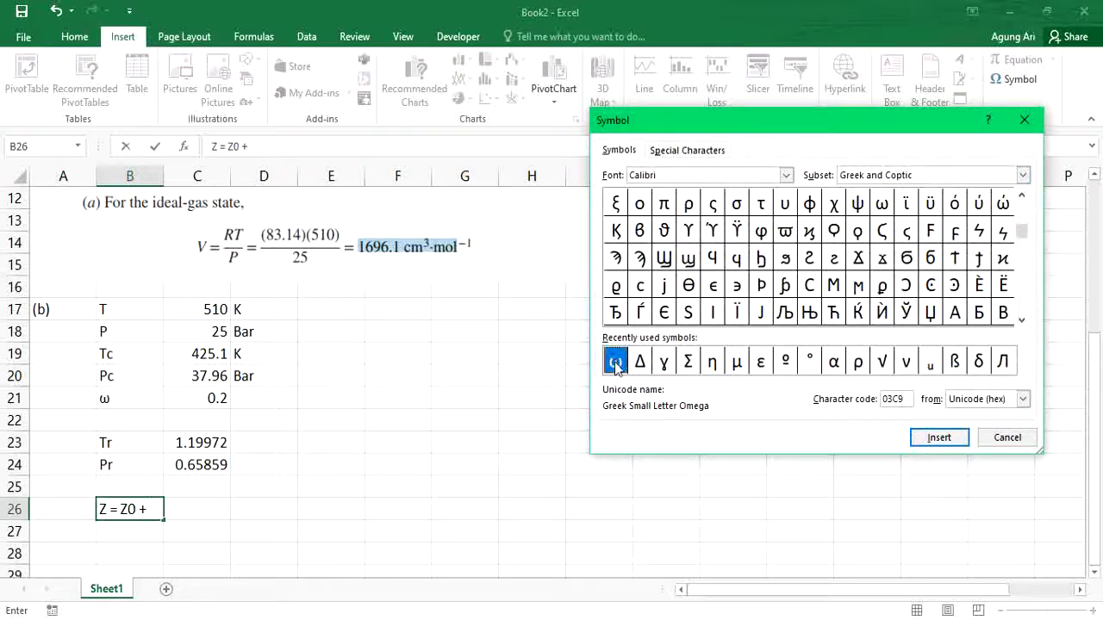
click(920, 439)
key(Escape)
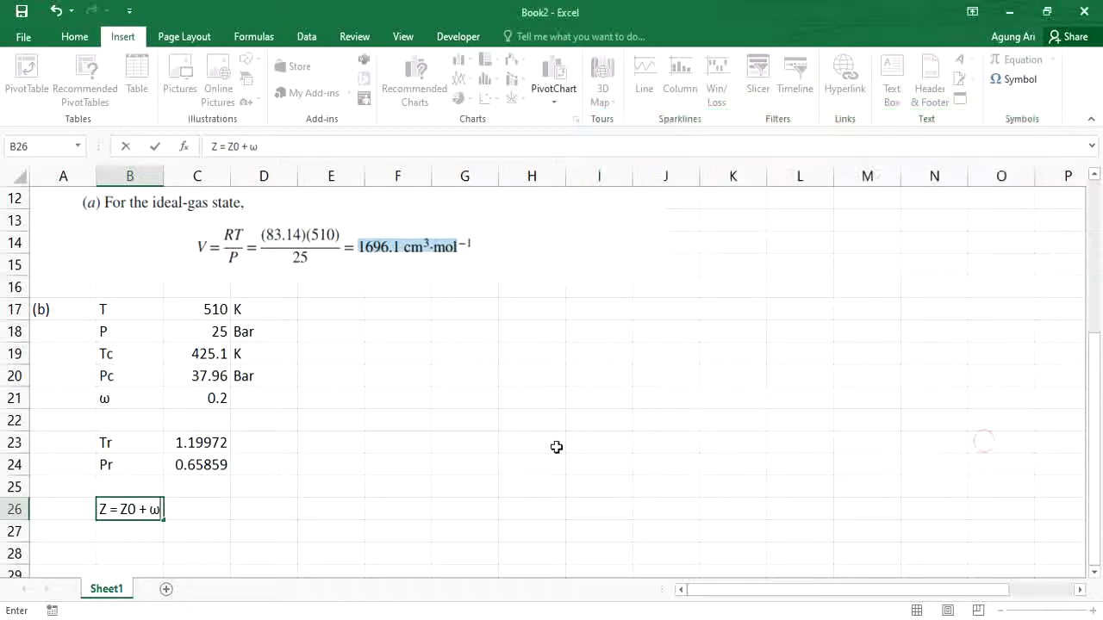
text(Z)
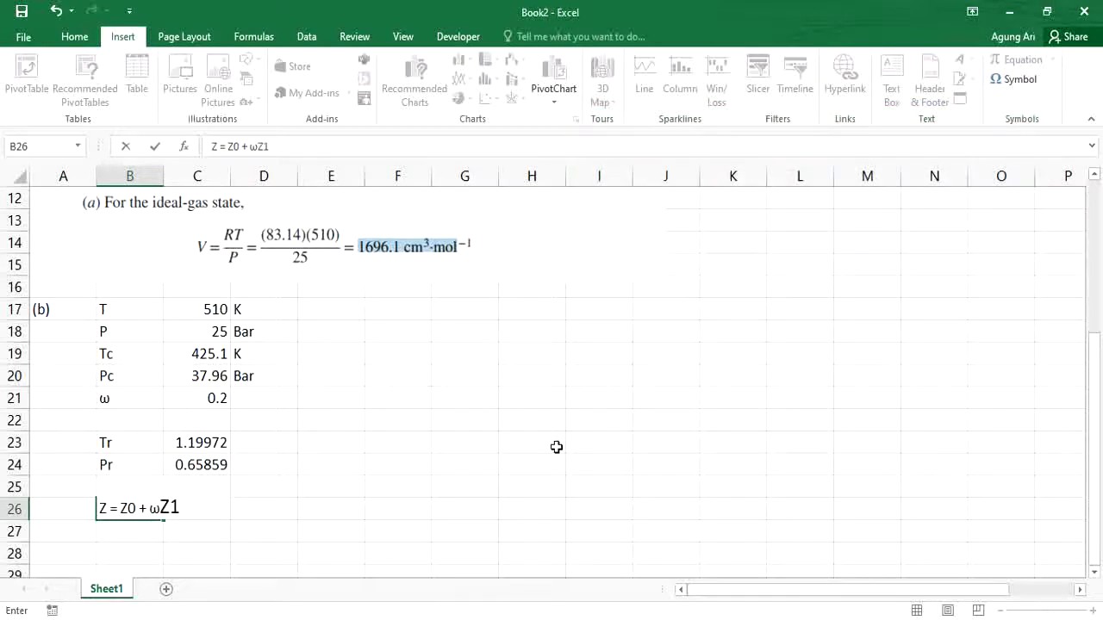
text(1)
key(Return)
Write the note "Z0 diperoleh dari interpolasi App. D" in B28.
scroll(556, 447, down, 2)
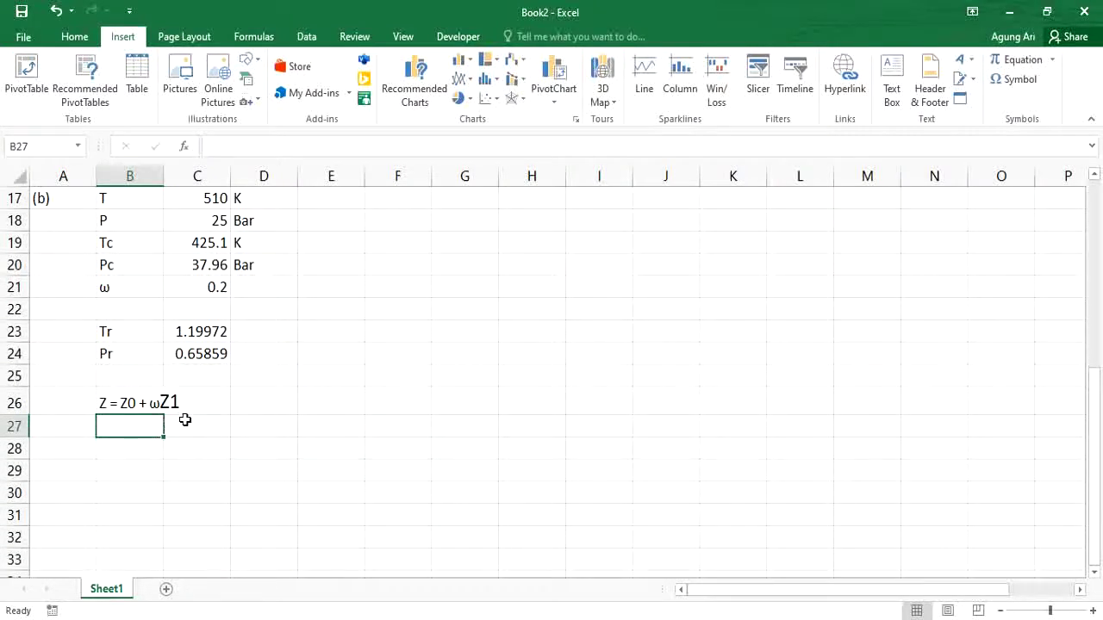
click(135, 449)
text(Z)
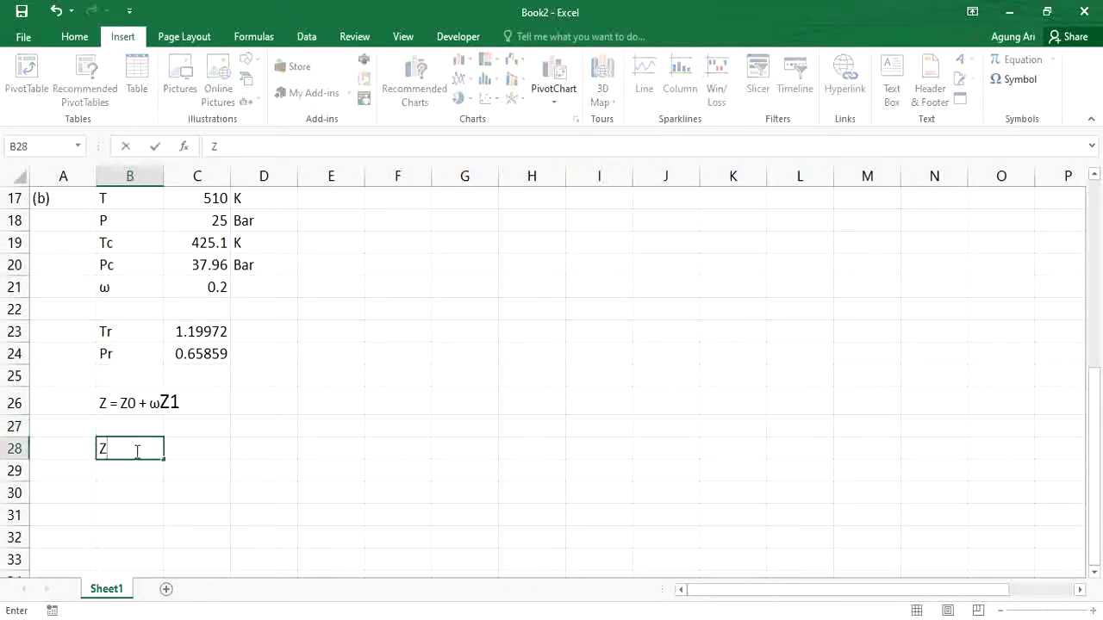
text(0 diperoleh)
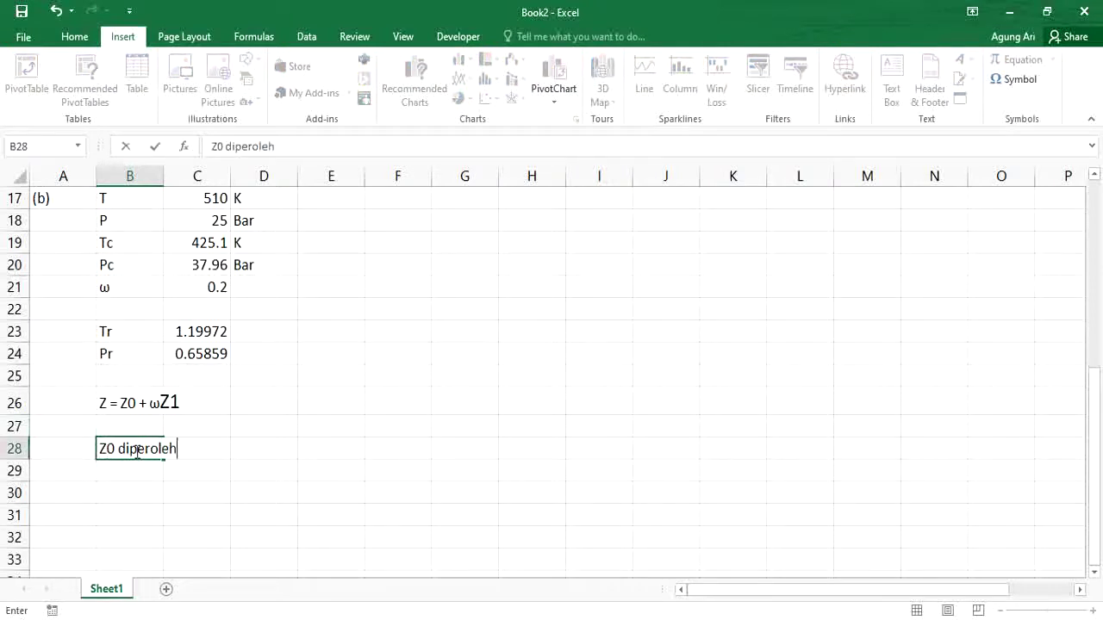
text( dari interpolasi)
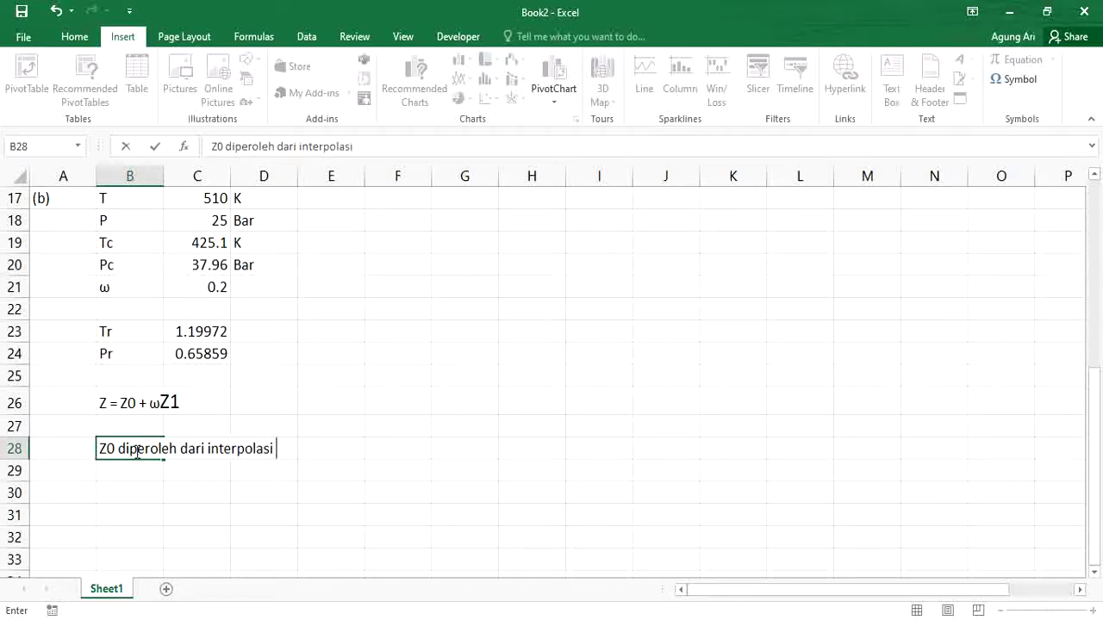
text( App. D)
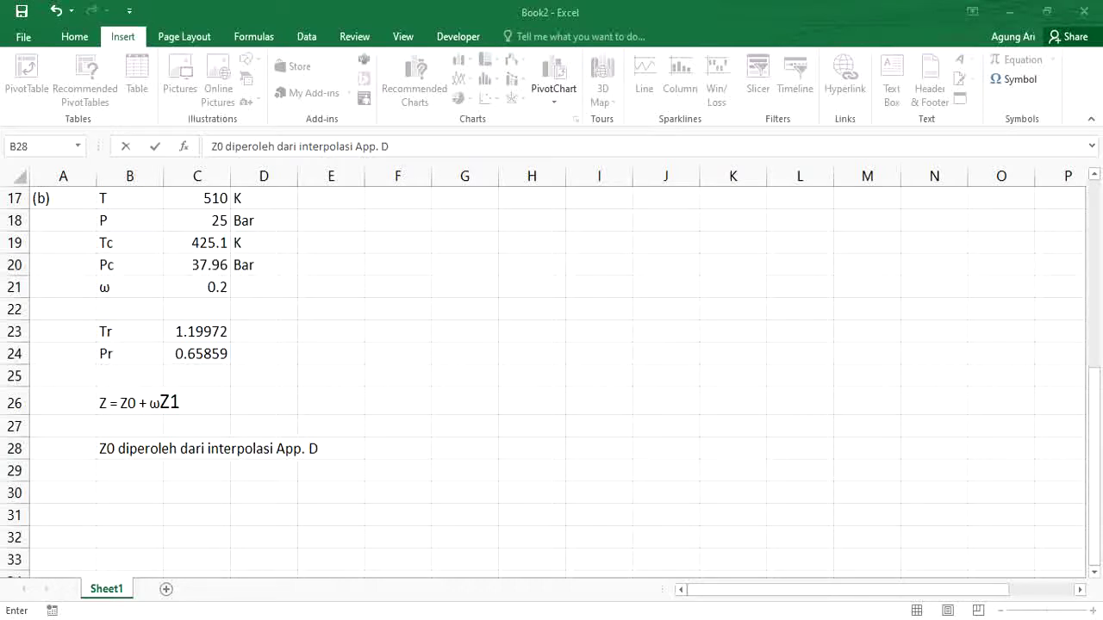
Switch to the Van-Ness PDF in Foxit Reader and go to Table D.1, Values of Z0, in Appendix D.
click(454, 619)
right_click(454, 619)
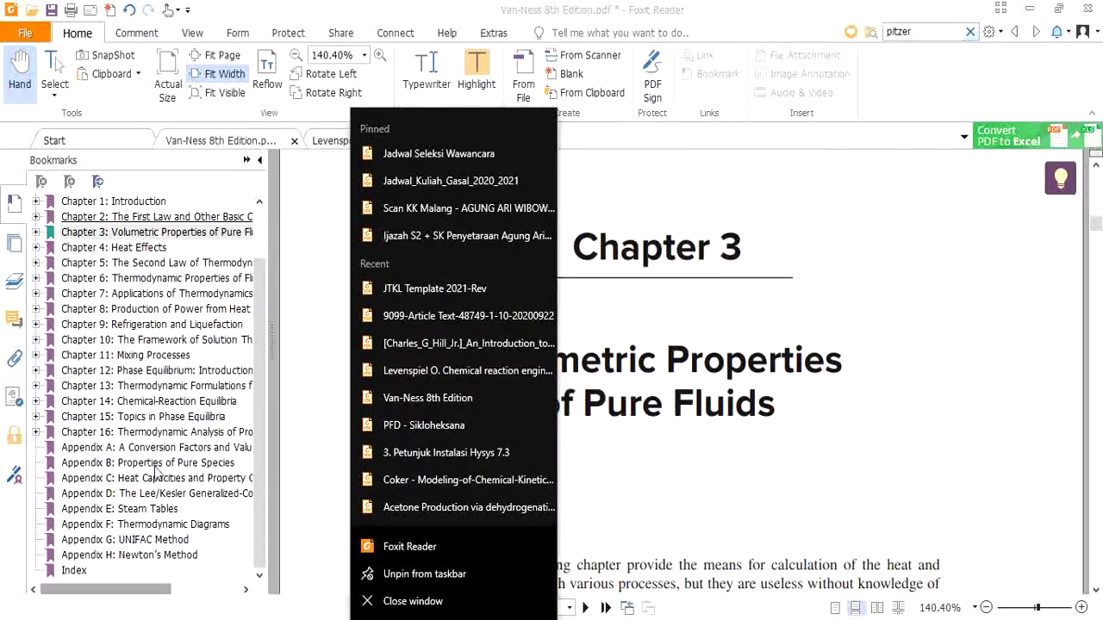
right_click(142, 493)
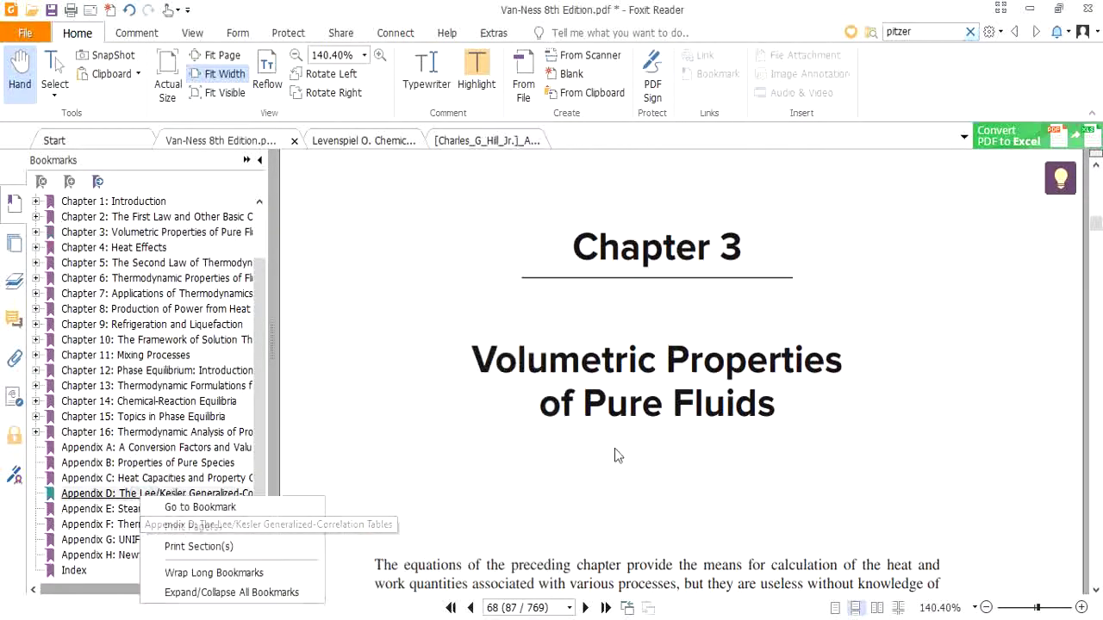
click(200, 506)
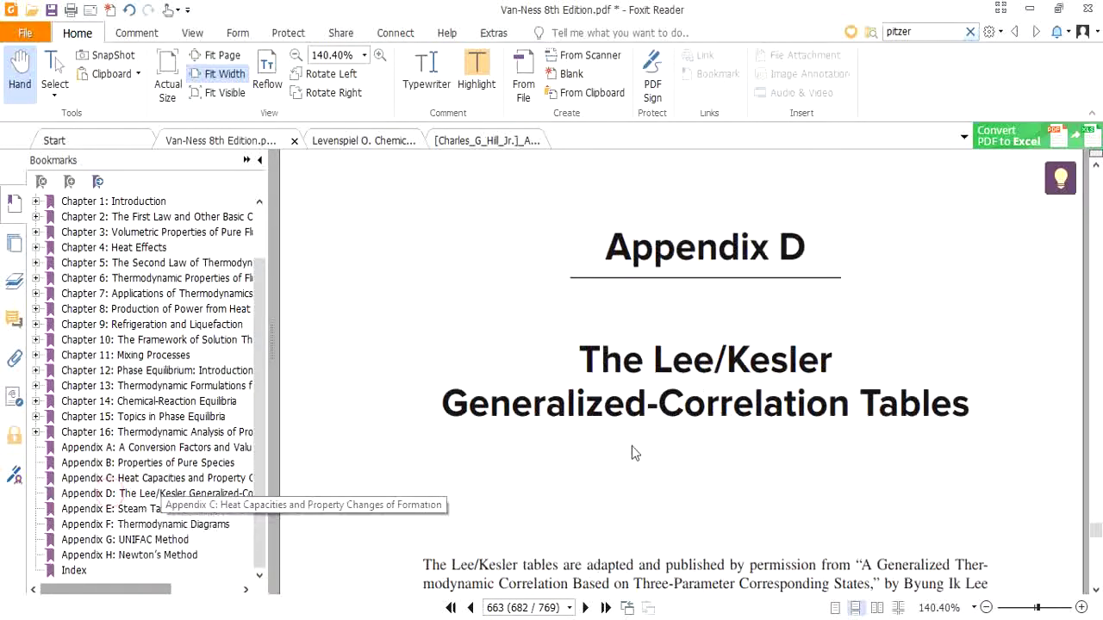
scroll(631, 446, down, 8)
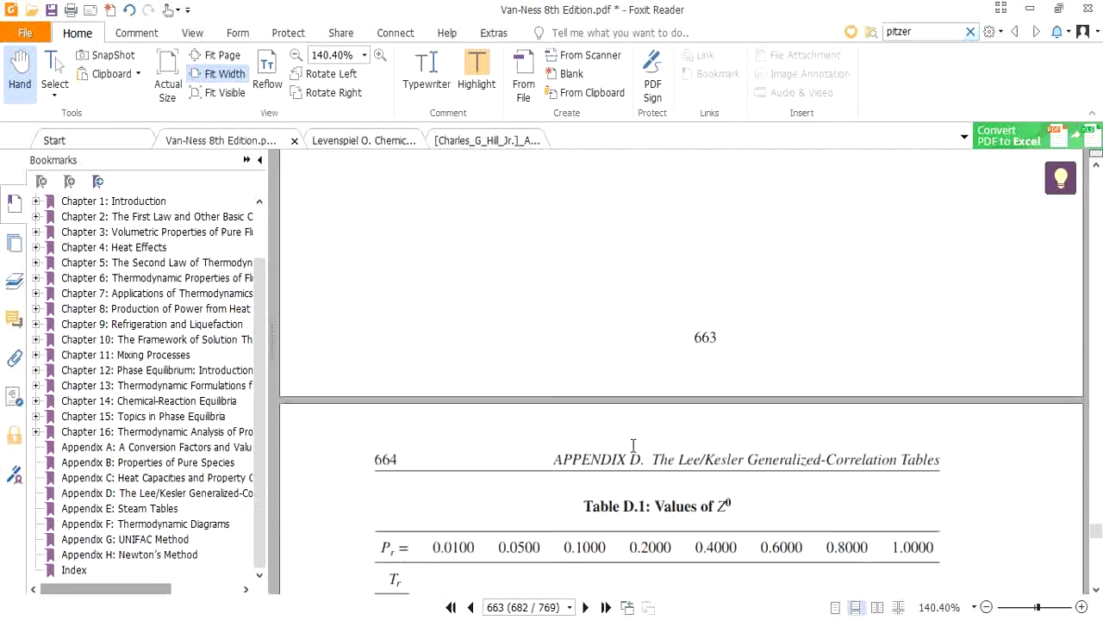
scroll(633, 446, down, 6)
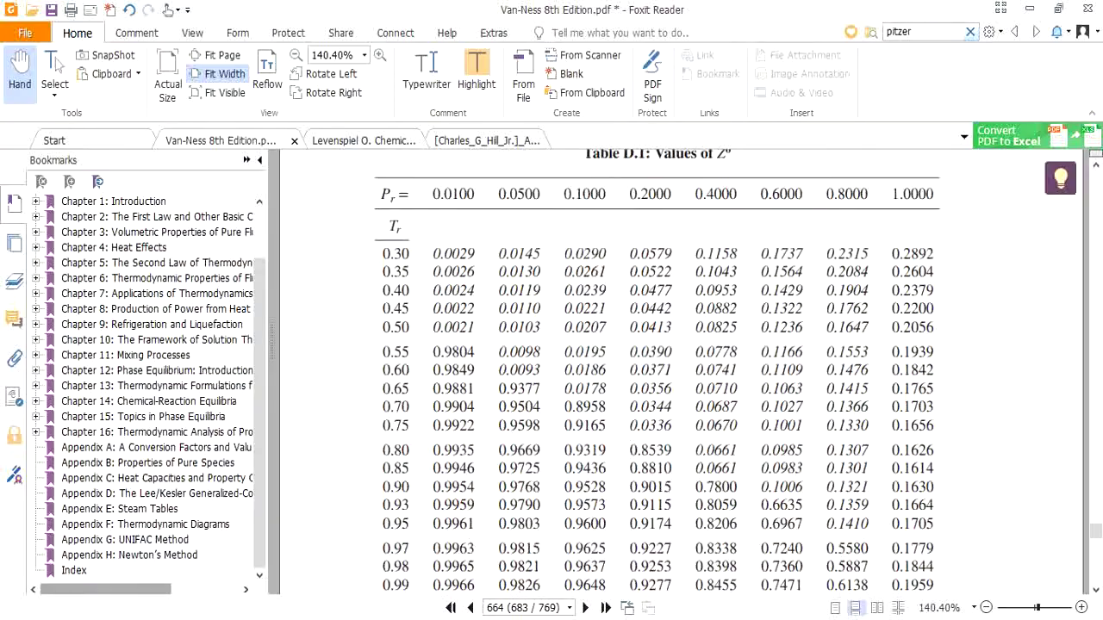
Check the calculated Tr in Excel and select the Tr = 1.15 and 1.20 rows of Table D.1 in Foxit Reader.
key(alt+Tab)
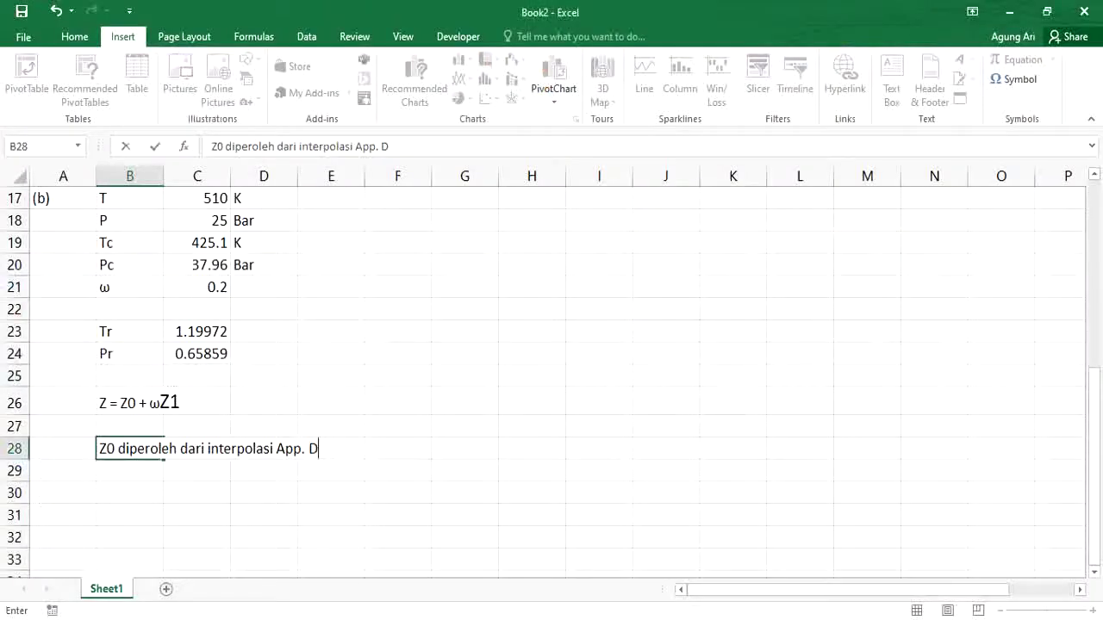
key(alt+Tab)
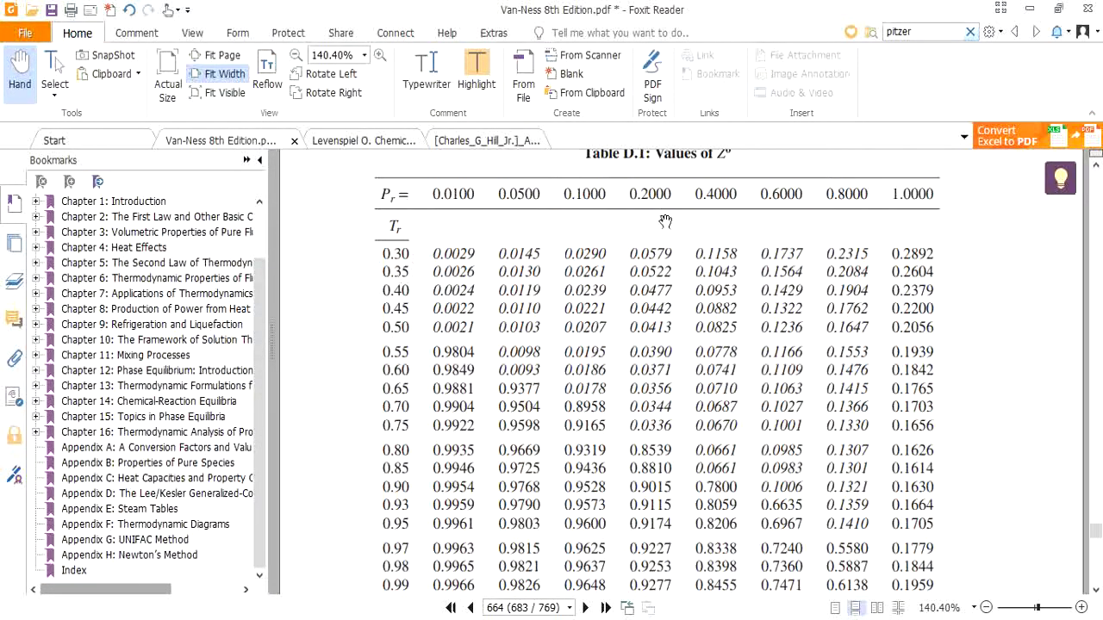
scroll(541, 331, down, 3)
scroll(540, 330, up, 3)
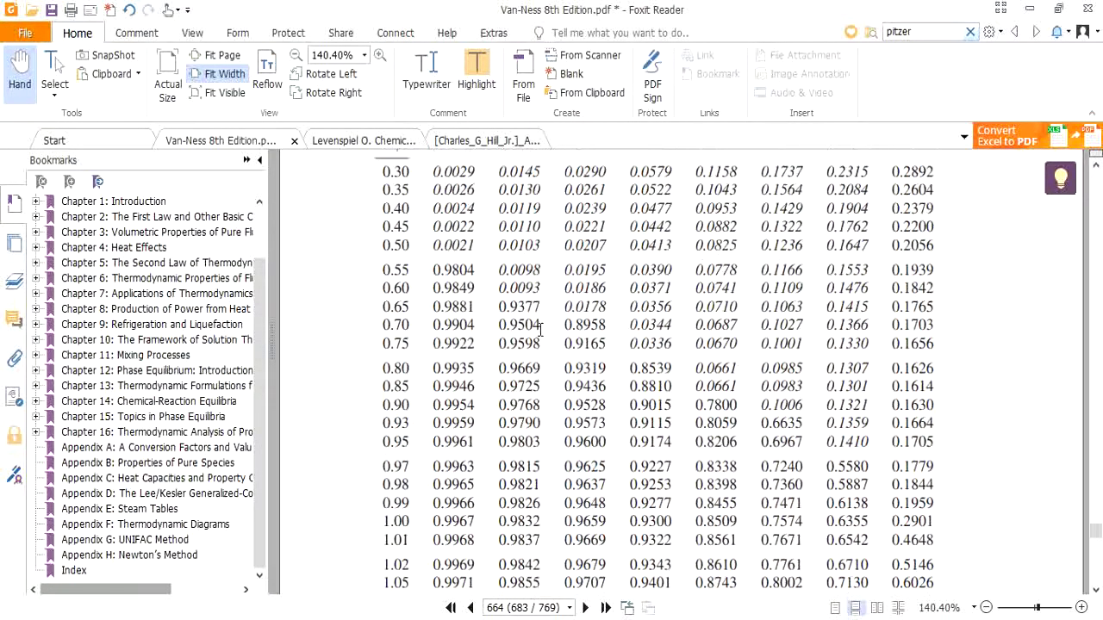
ctrl+scroll(540, 329, down, 1)
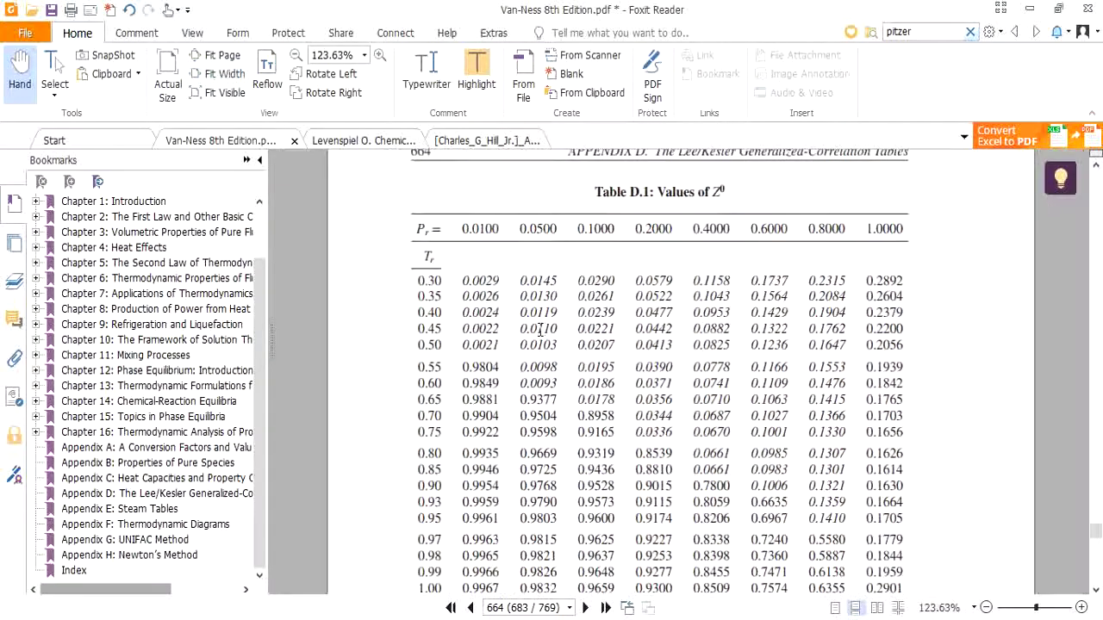
scroll(540, 329, down, 1)
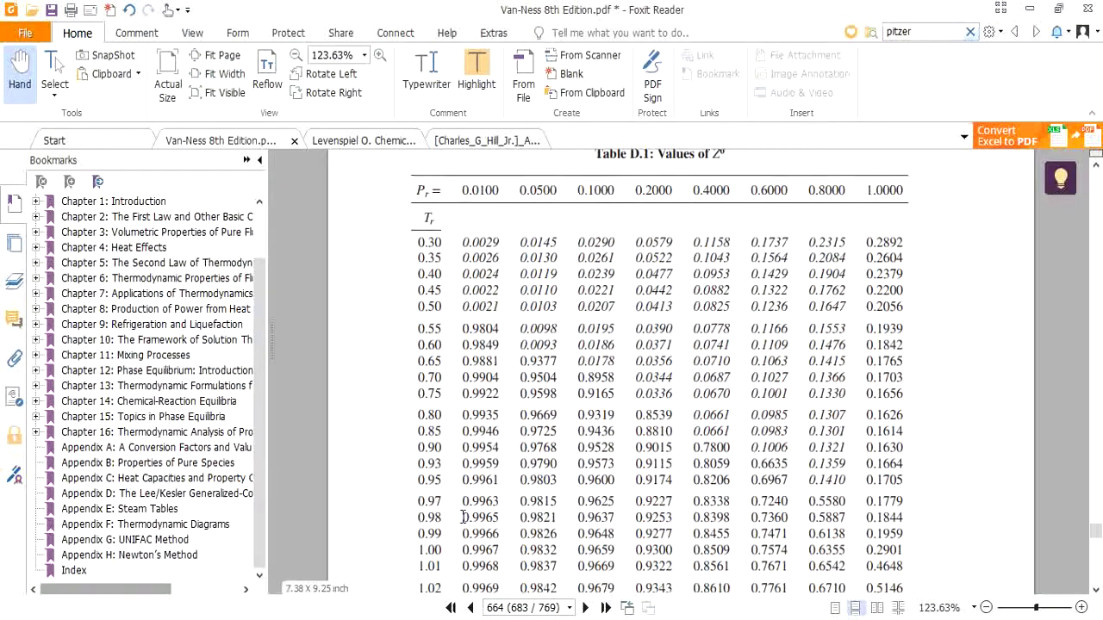
scroll(461, 517, down, 3)
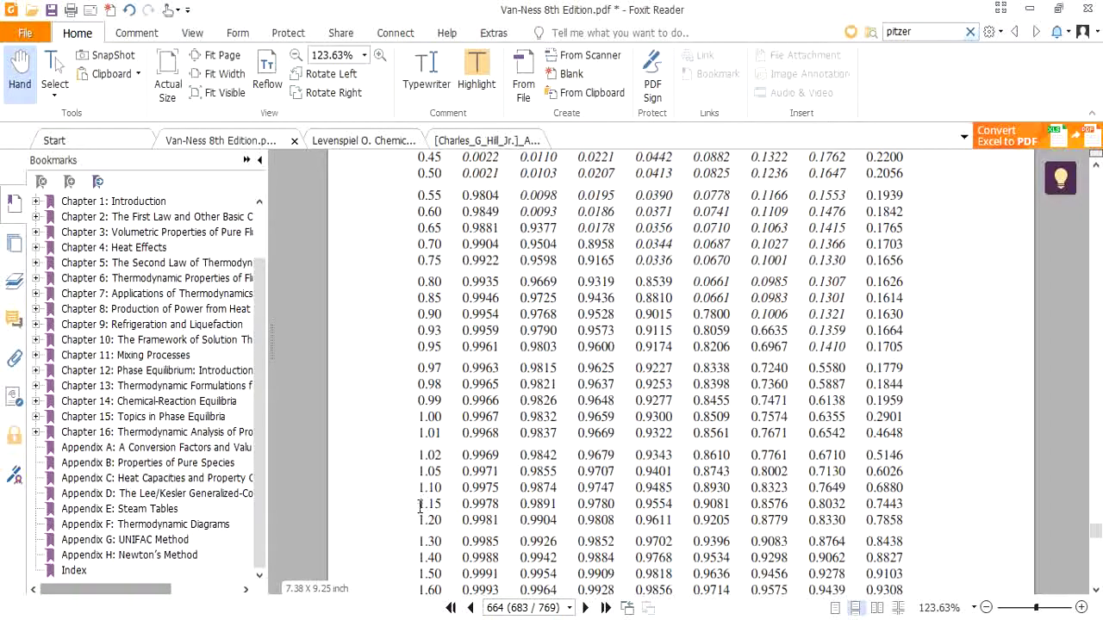
drag(420, 505, 899, 514)
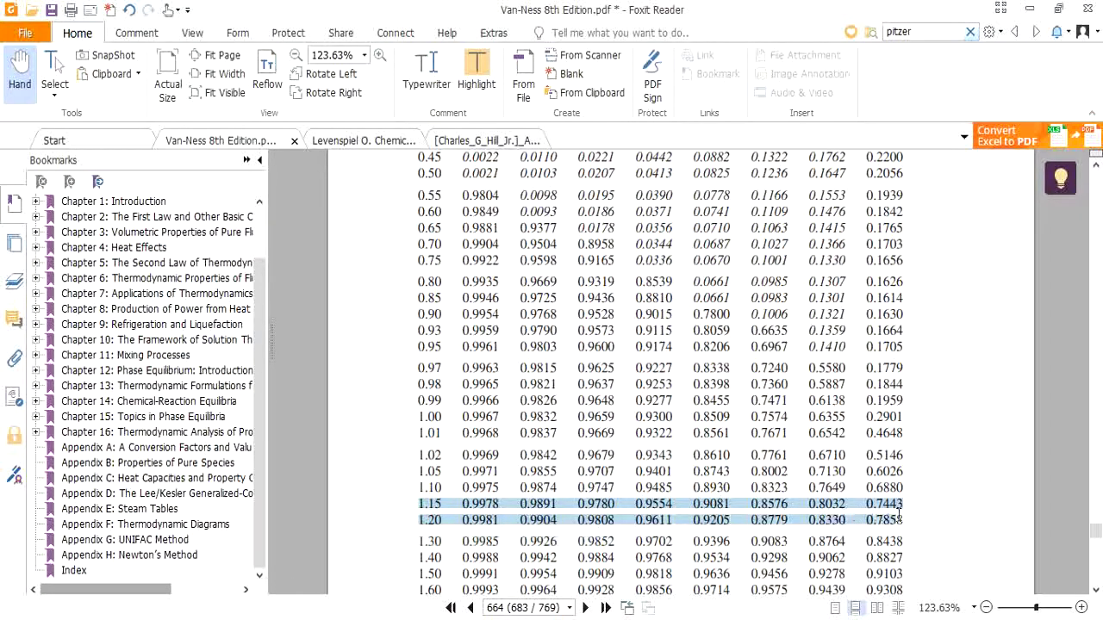
Compare the Pr column headings of Table D.1 with the calculated Pr to find the bracketing columns for the selected Tr rows.
scroll(757, 433, up, 3)
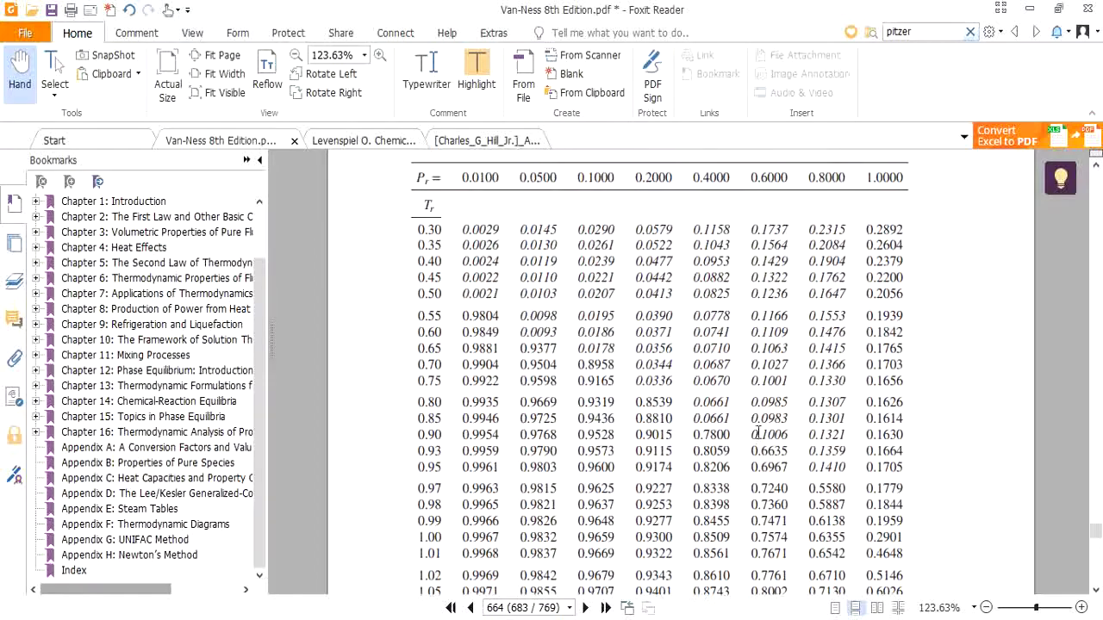
scroll(758, 433, down, 3)
scroll(758, 433, down, 1)
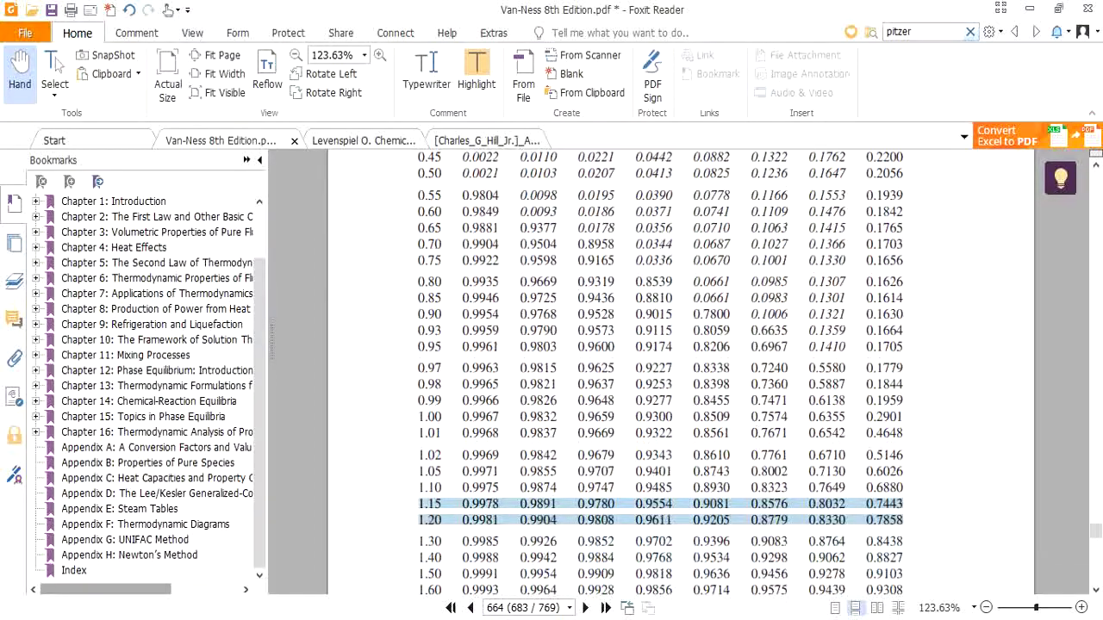
key(alt+Tab)
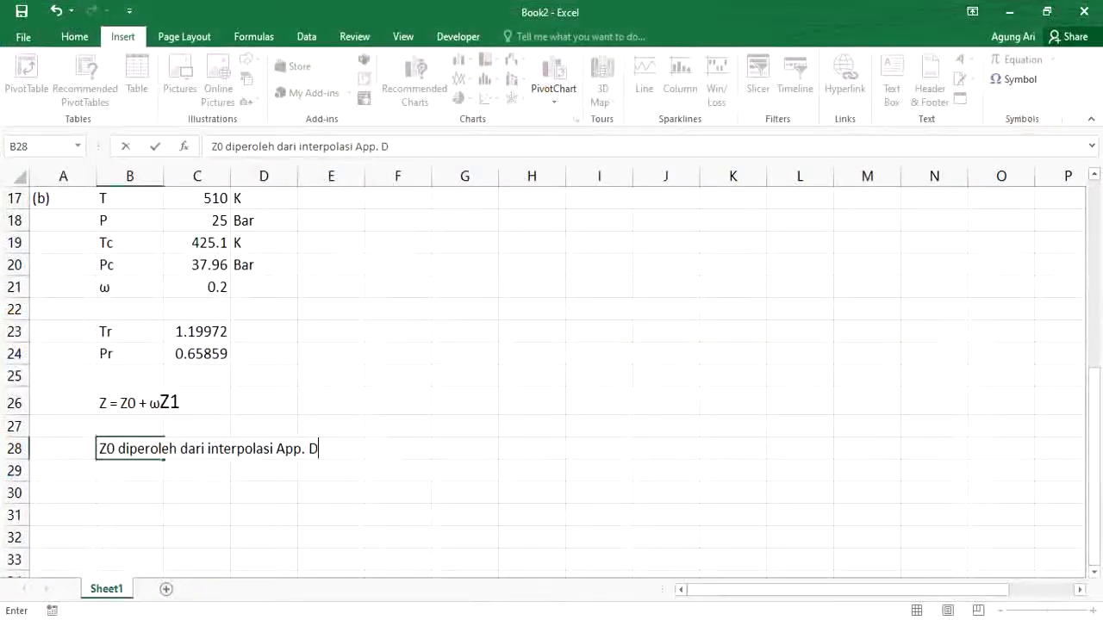
key(alt+Tab)
scroll(755, 232, up, 5)
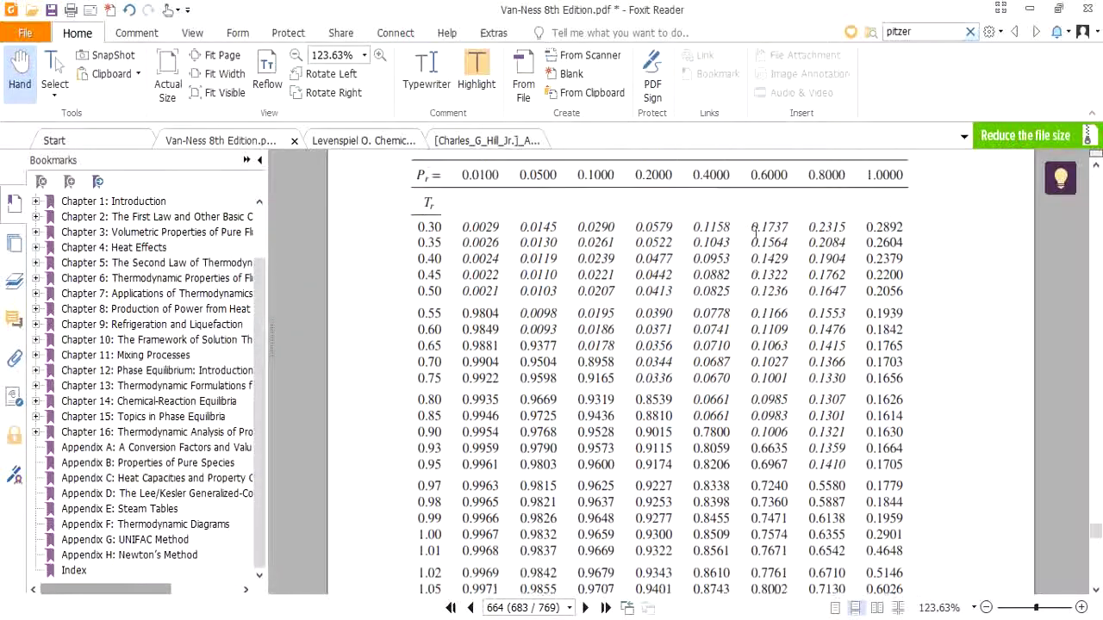
scroll(754, 231, up, 1)
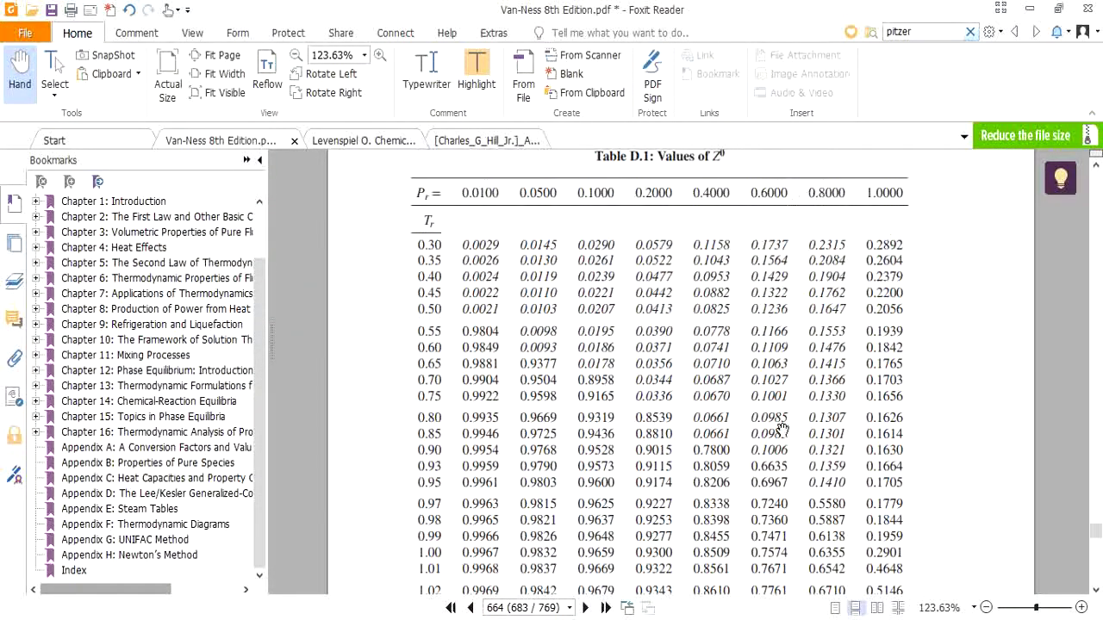
scroll(780, 429, down, 5)
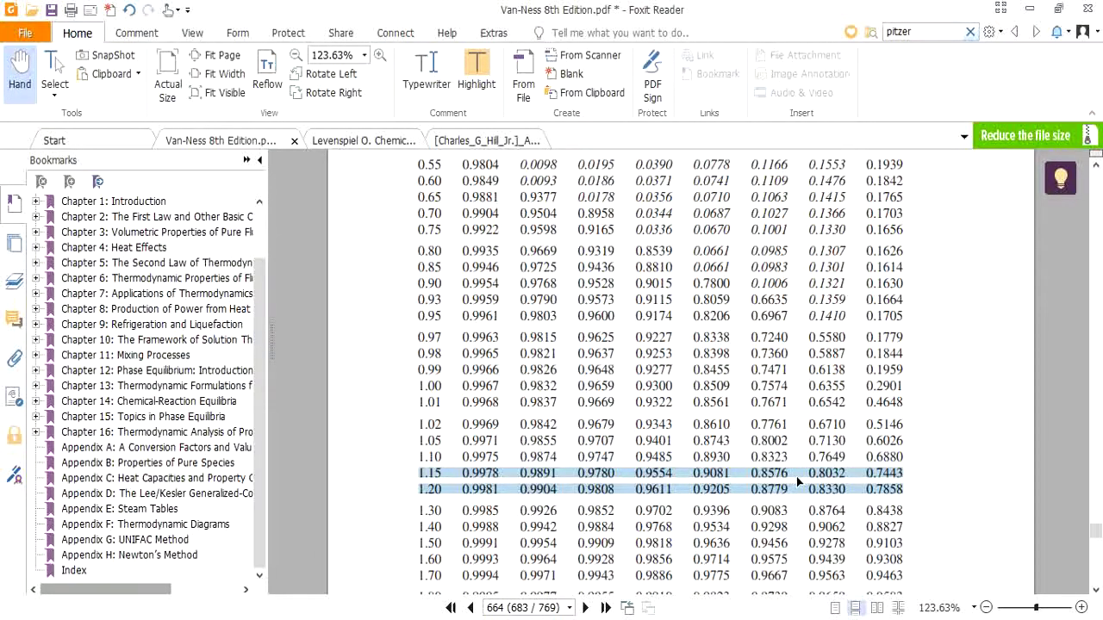
Return to Excel, commit the note in B28 and write the label Pr in B30.
click(1029, 8)
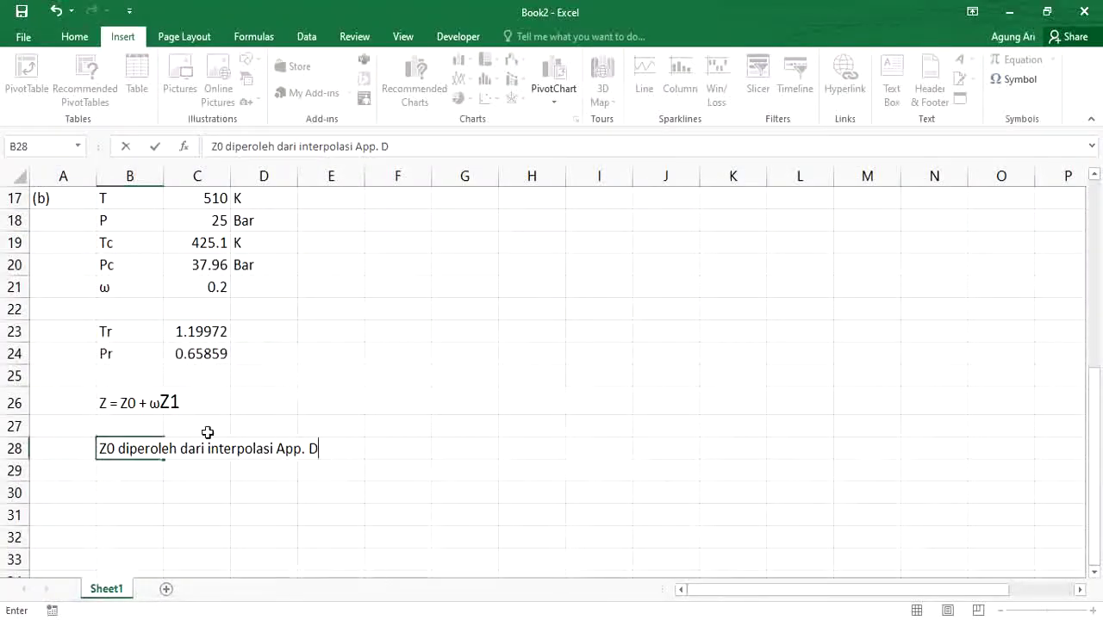
key(Return)
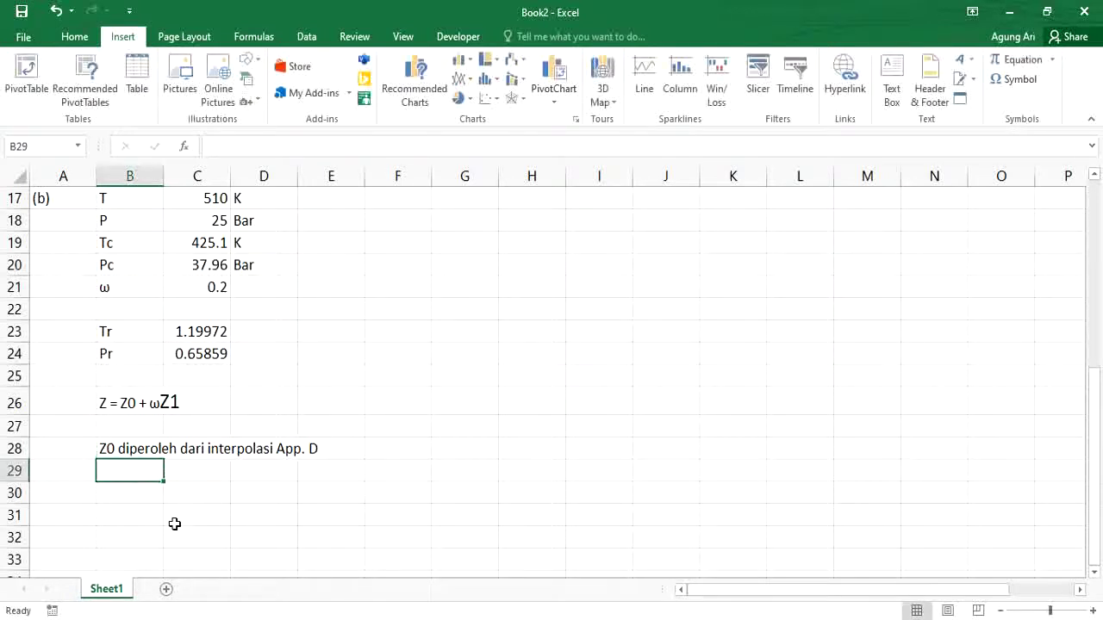
click(142, 493)
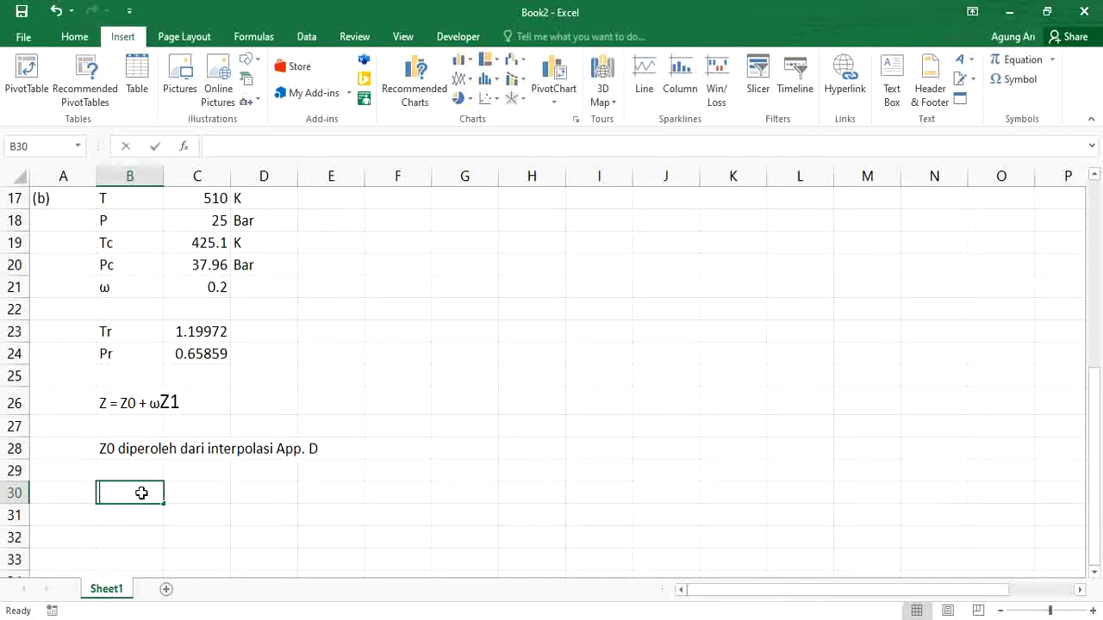
text(Pr)
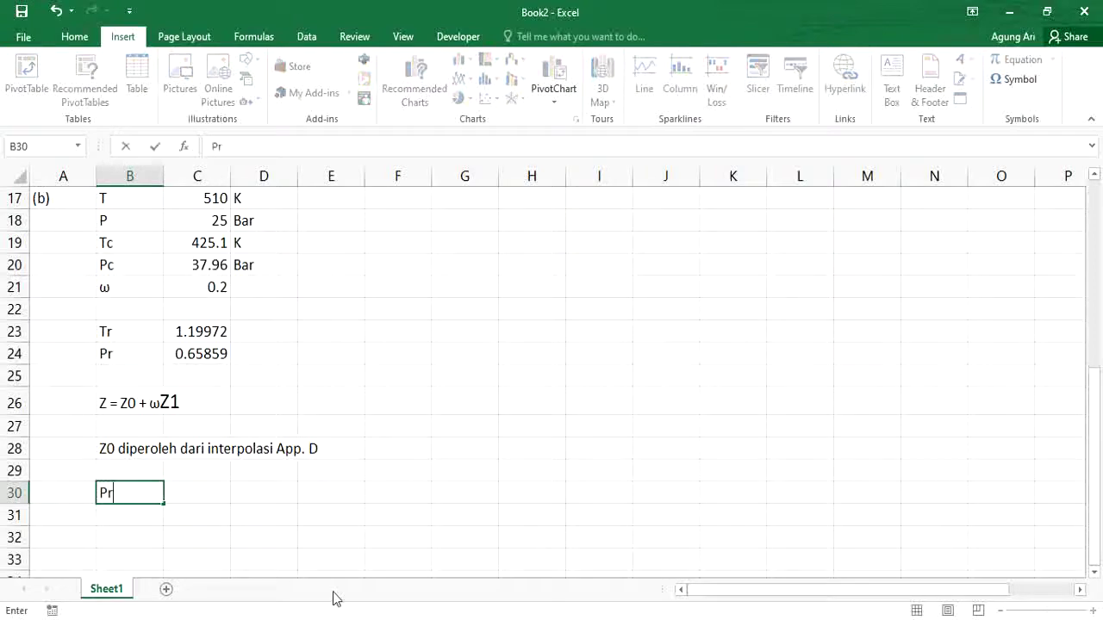
Check the layout of Table D.1 in Foxit Reader, then label B30 Tr and B31 Pr in Excel.
key(alt+Tab)
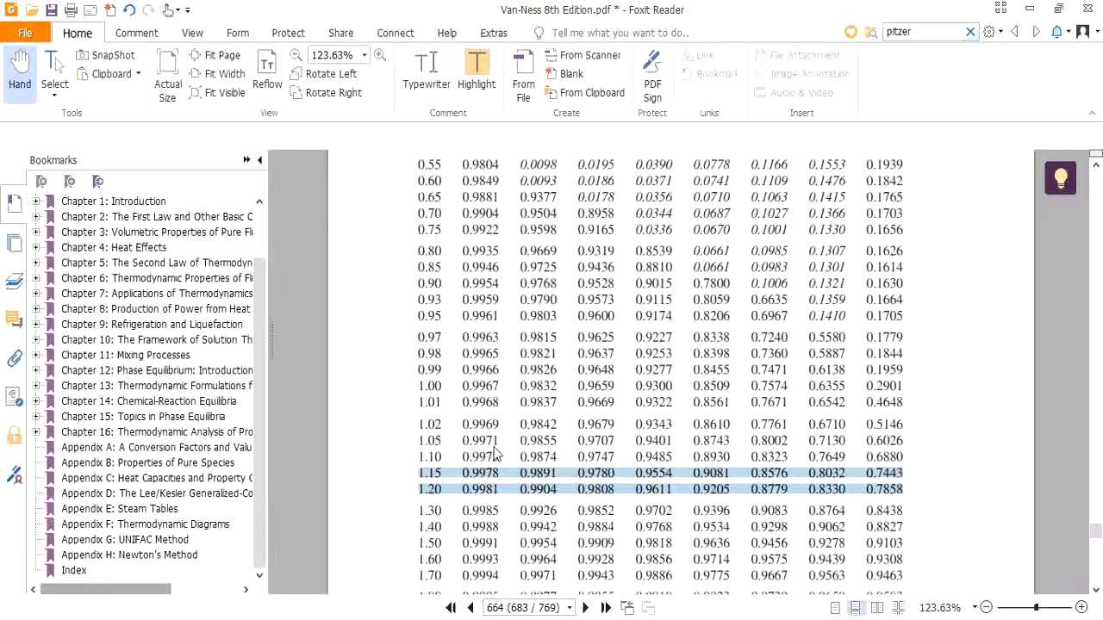
scroll(495, 454, up, 3)
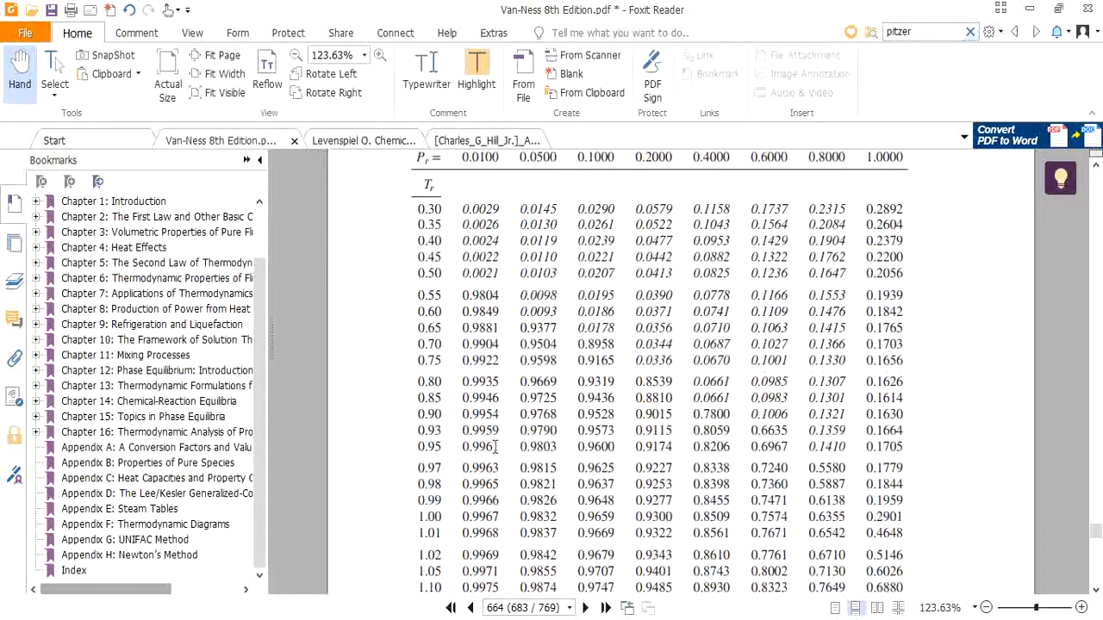
click(1030, 7)
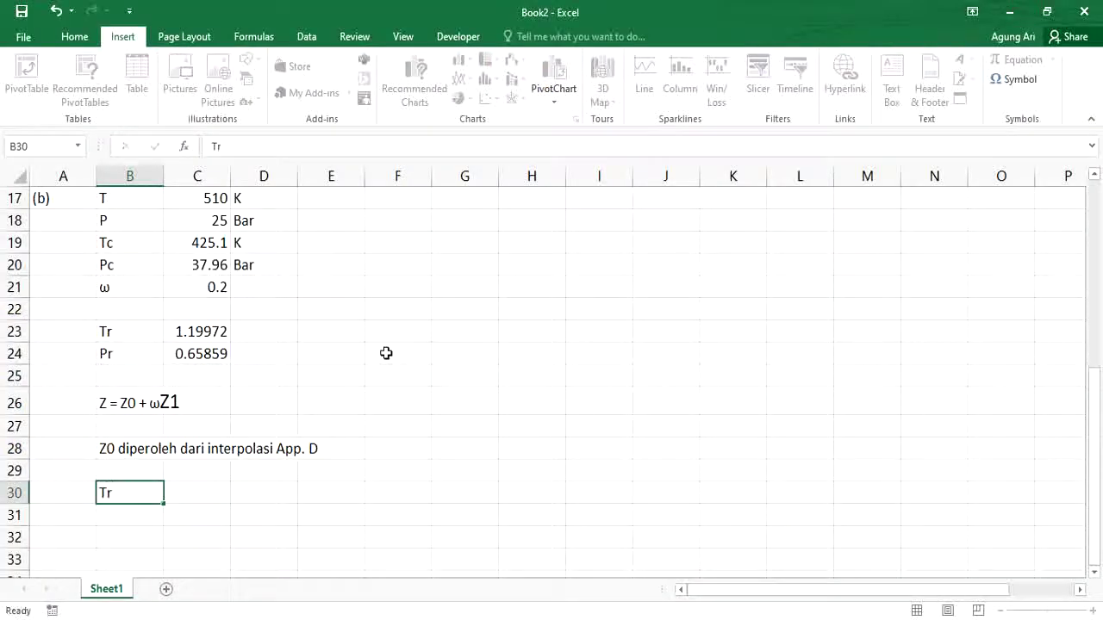
key(Return)
text(Pr)
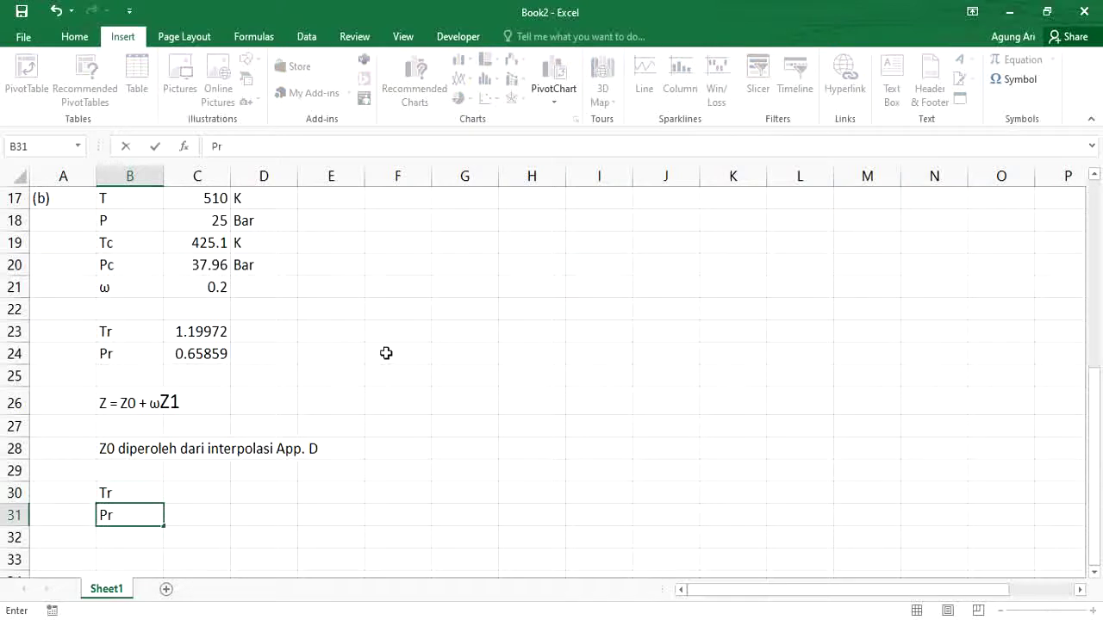
key(Tab)
key(Up)
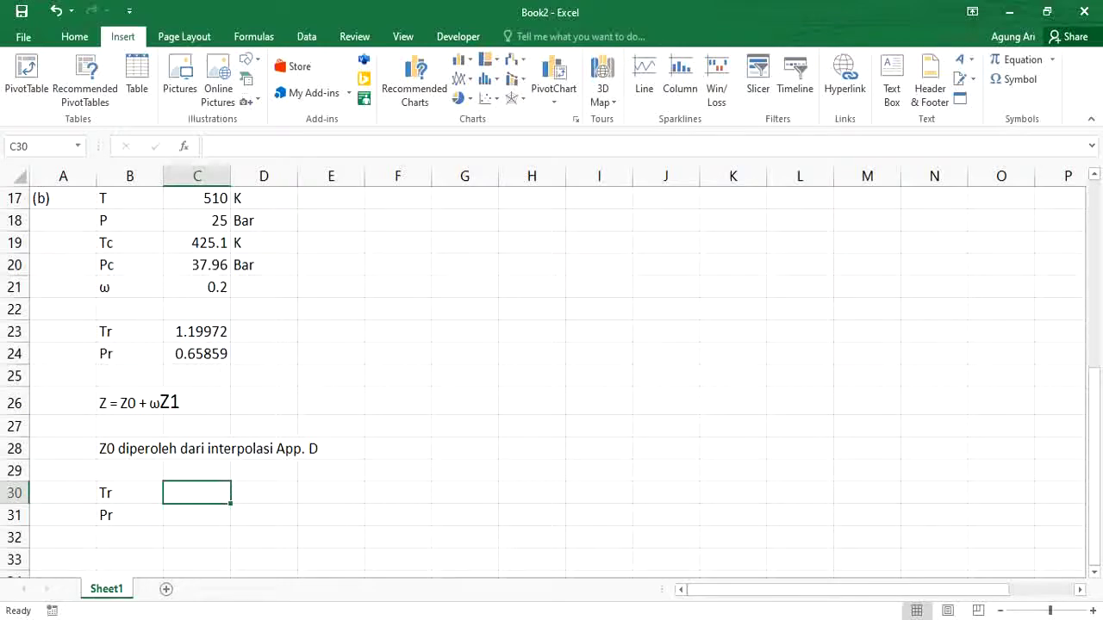
Compare the Pr headings and Tr column of Table D.1 in Foxit Reader with the Tr and Pr label order in Excel.
key(alt+Tab)
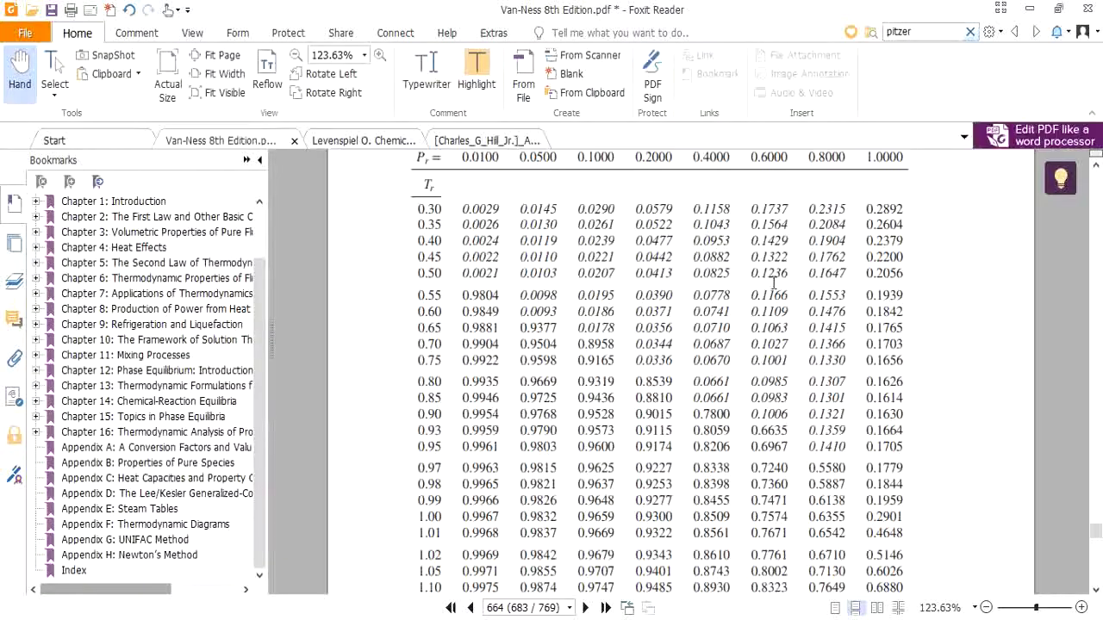
scroll(777, 282, up, 1)
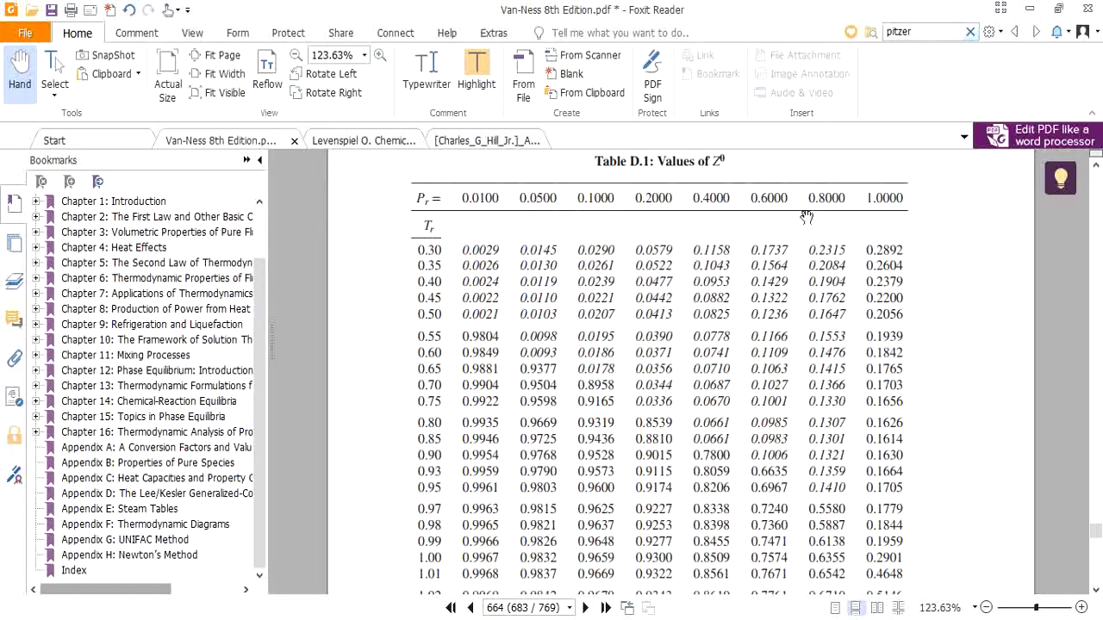
click(1031, 9)
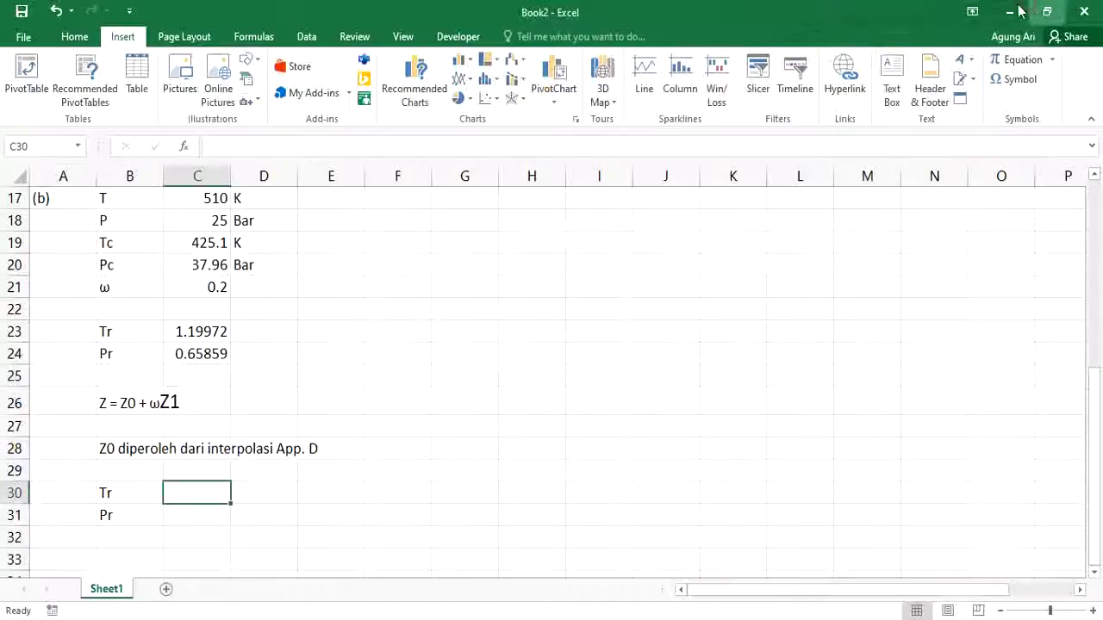
click(132, 496)
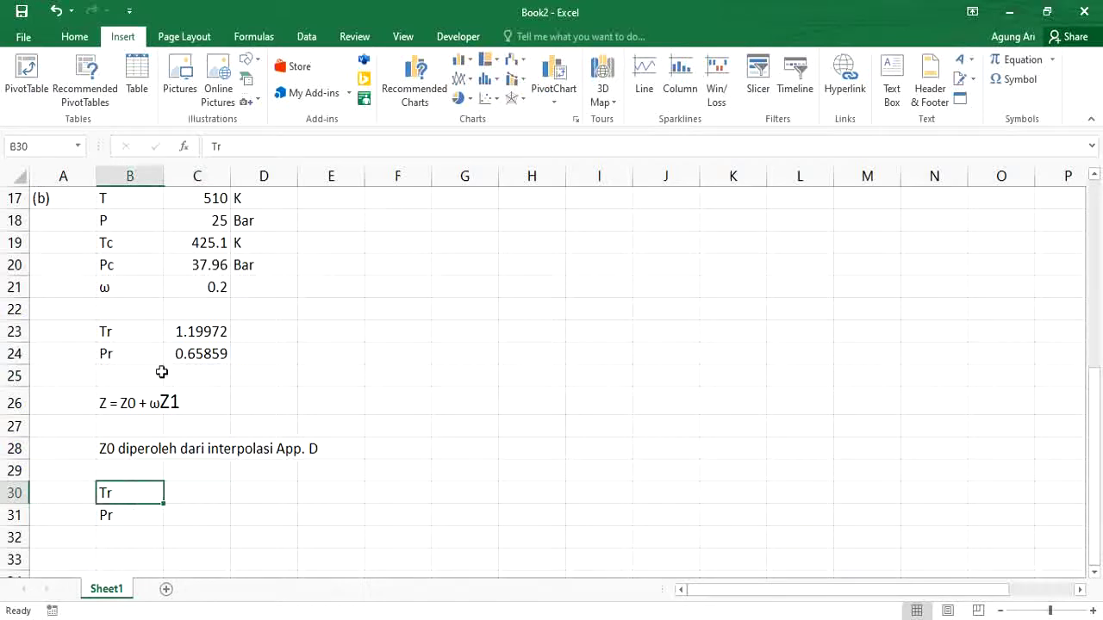
key(alt+Tab)
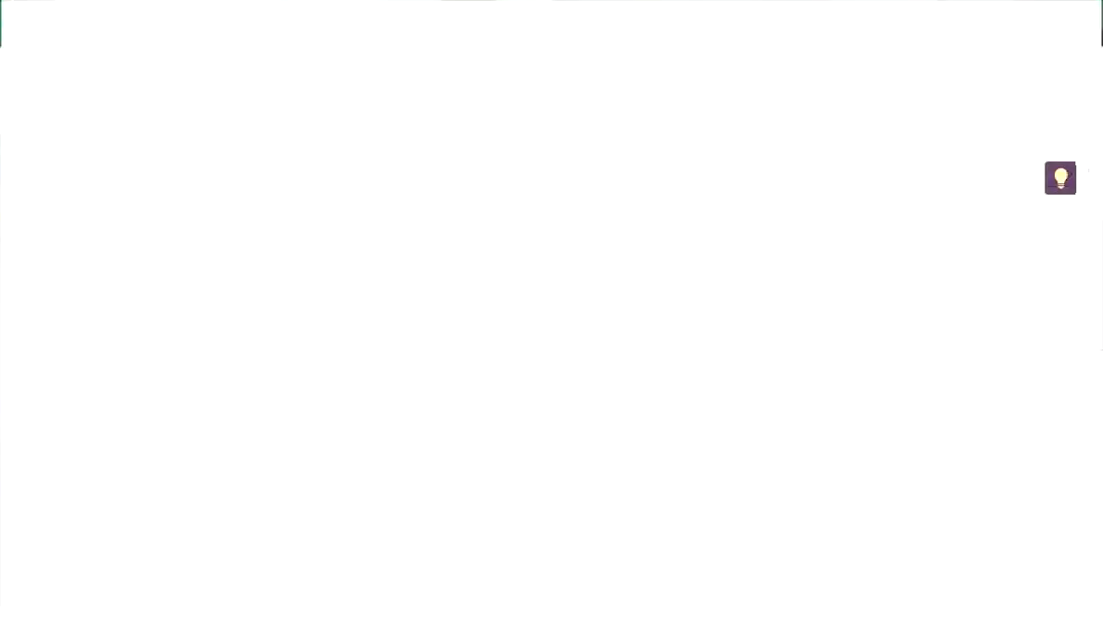
scroll(786, 279, down, 1)
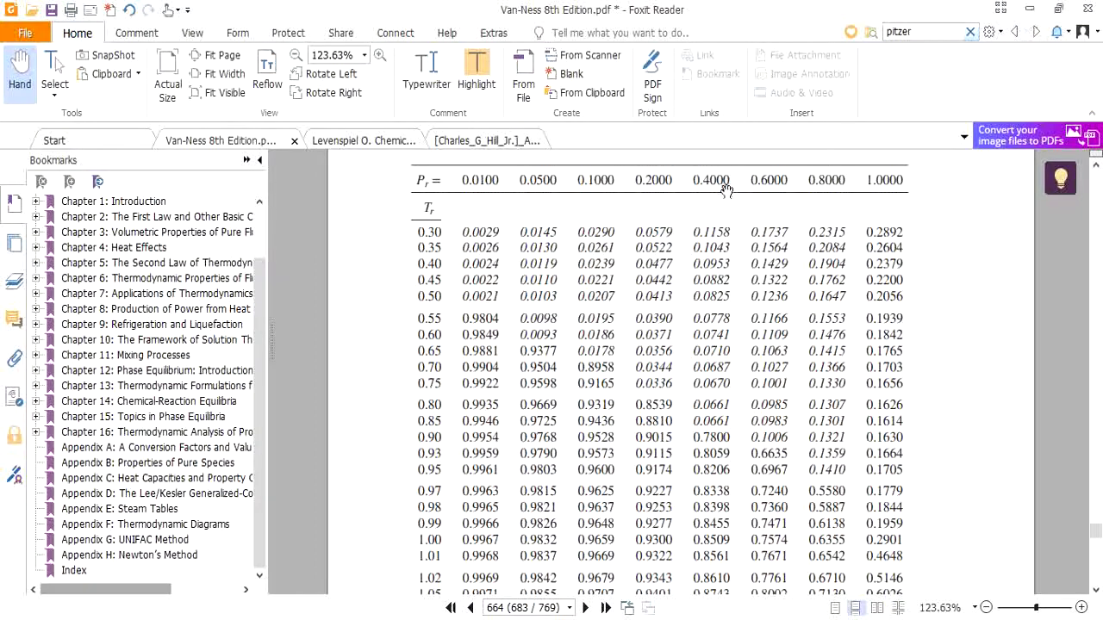
click(1039, 8)
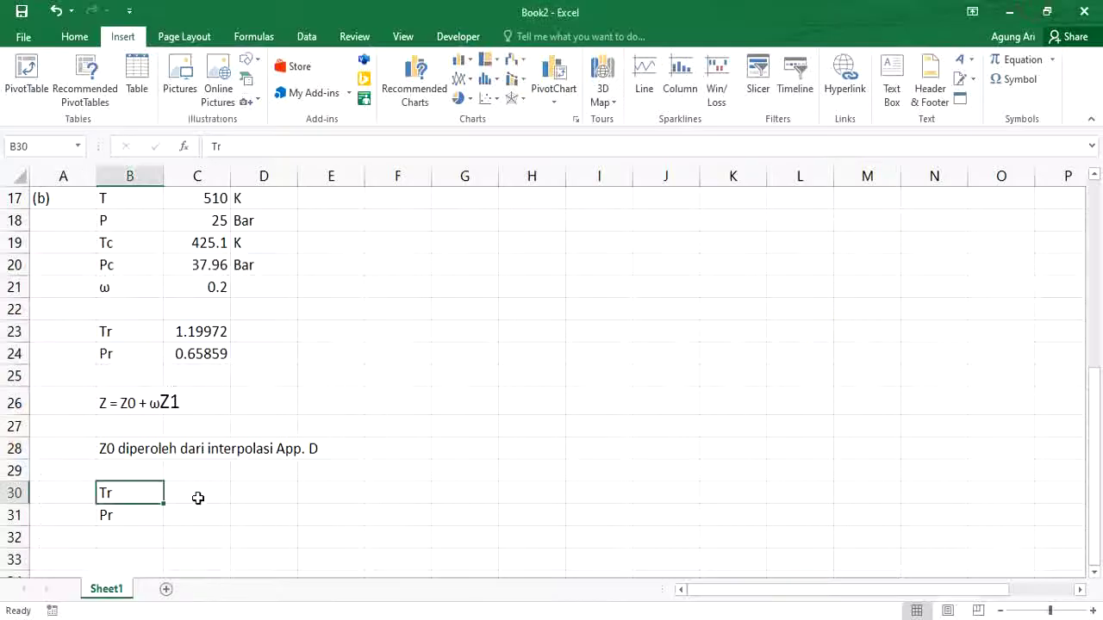
click(197, 498)
text(0.)
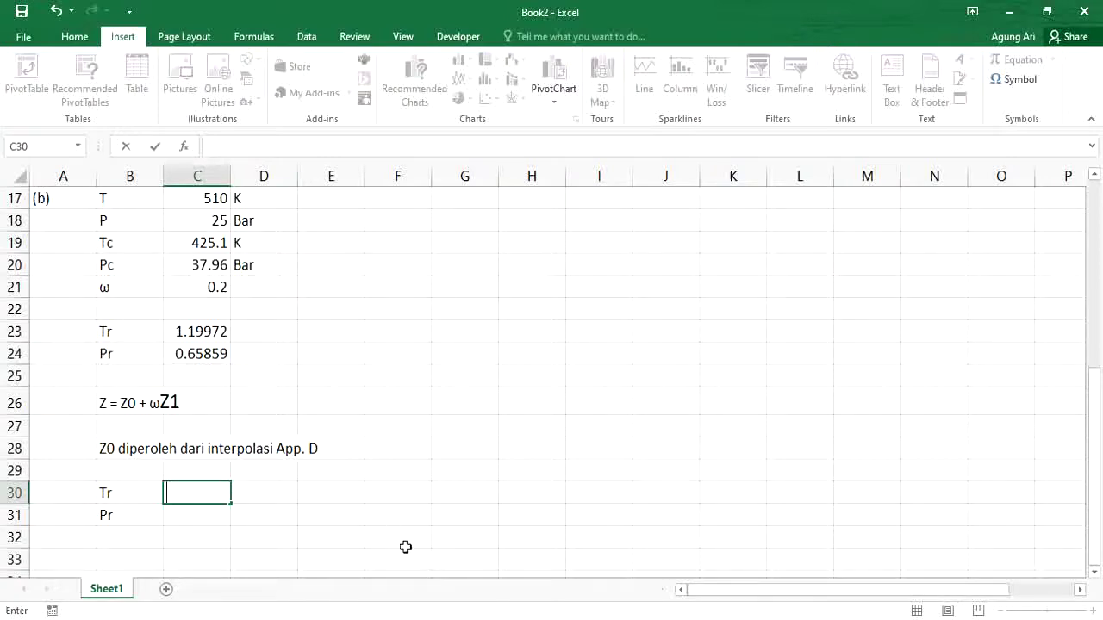
key(alt+Tab)
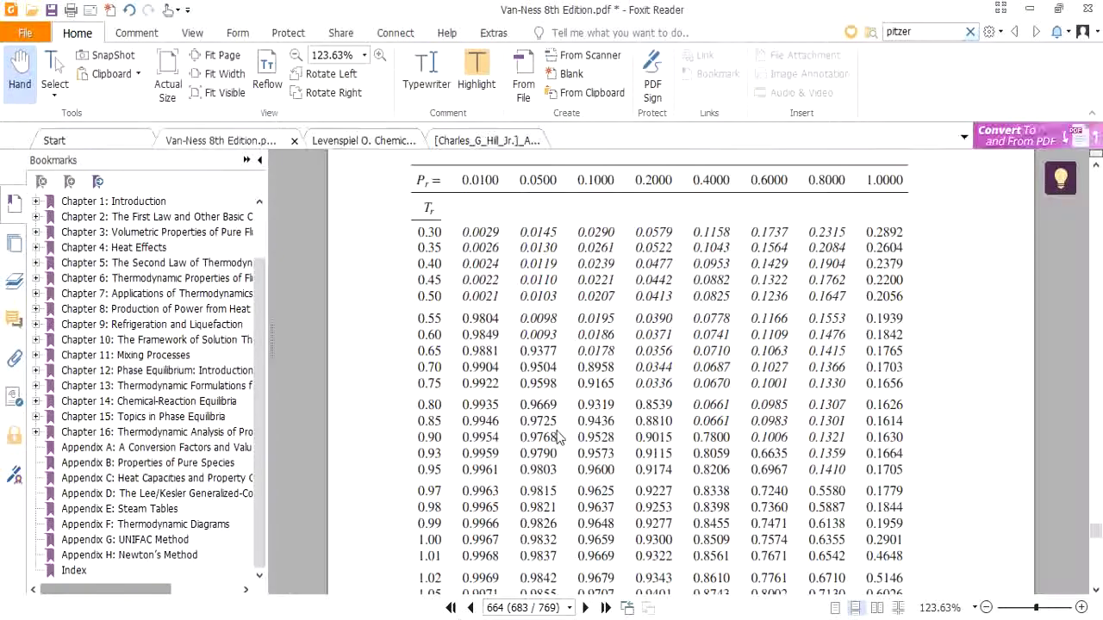
key(alt+Tab)
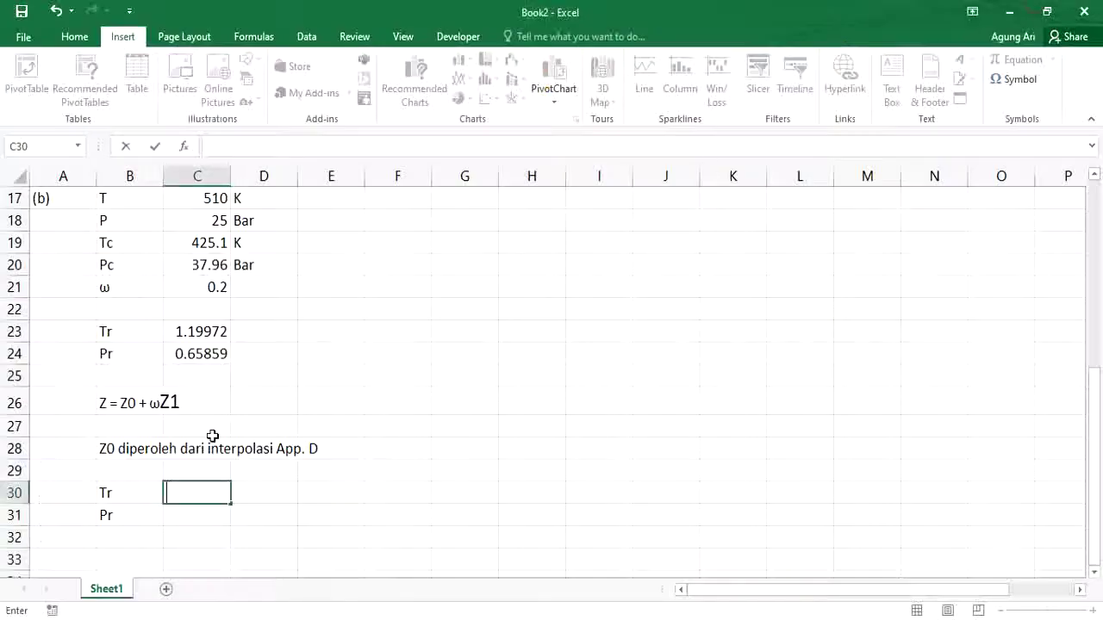
Swap the interpolation labels so that B30 reads Pr and B31 reads Tr.
click(131, 497)
text(Pr)
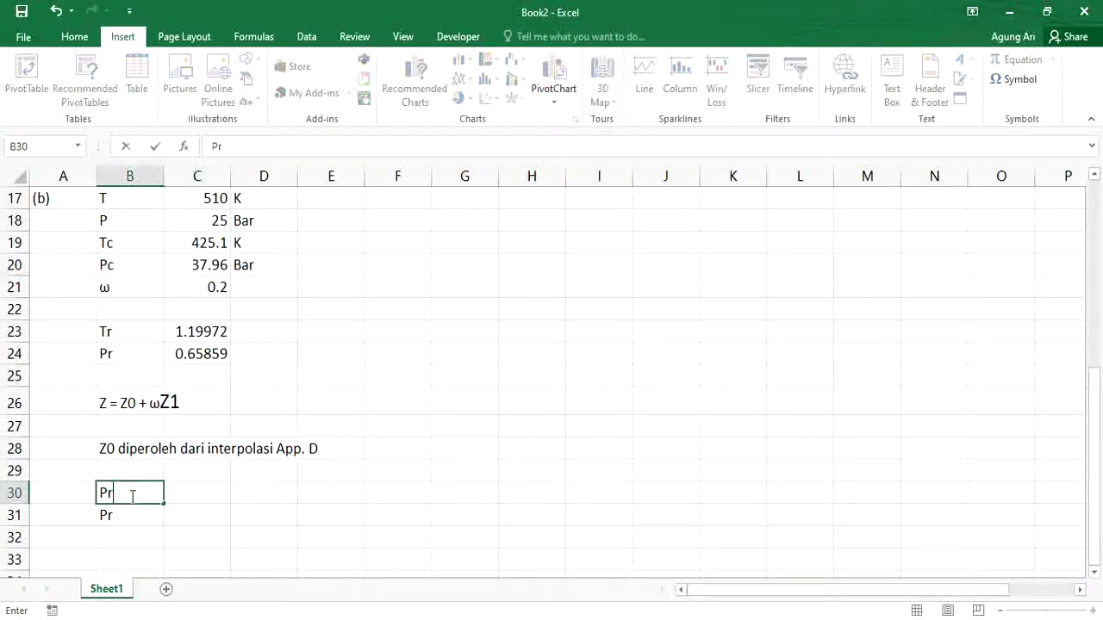
key(Return)
text(T)
key(Tab)
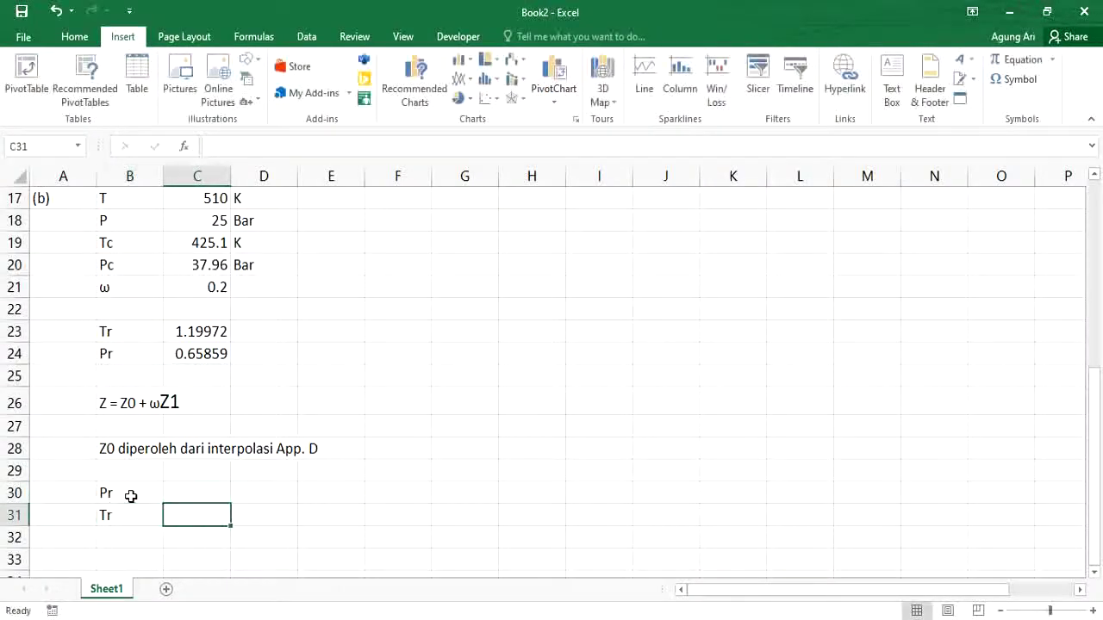
Enter the bracketing Pr values 0.6 in C30 and 0.8 in E30.
key(Up)
text(0.)
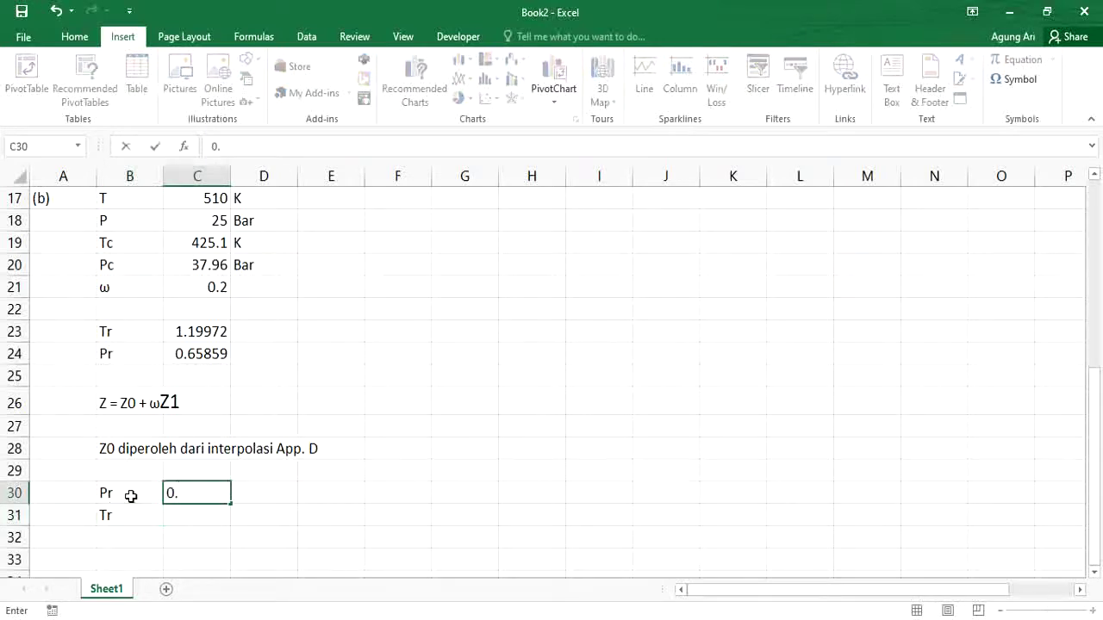
text(6)
key(Tab)
key(Tab)
text(0.)
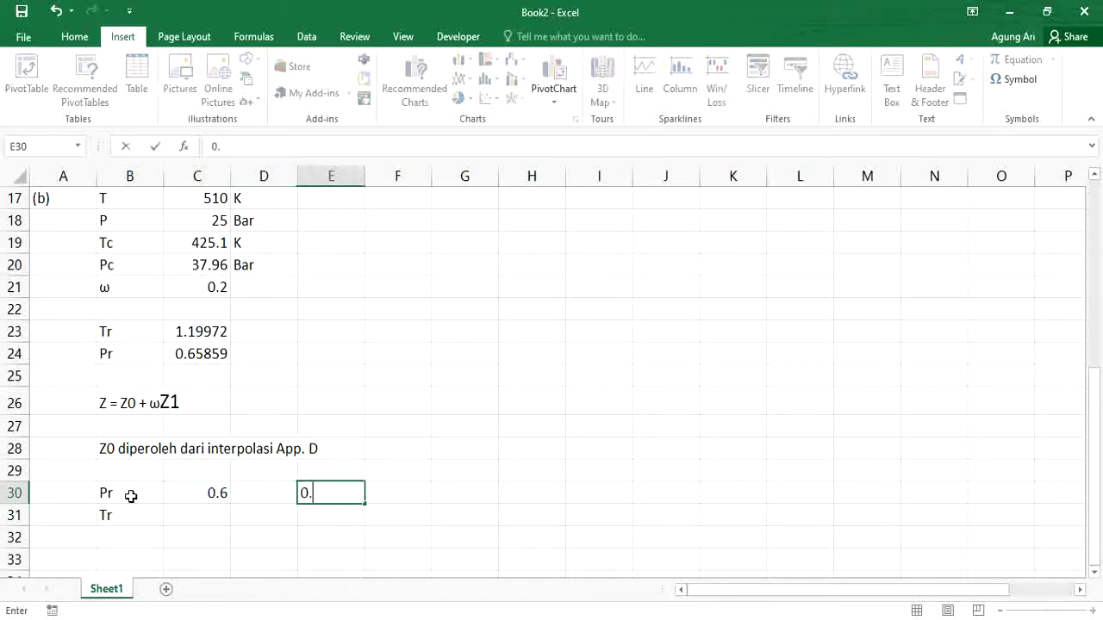
text(8)
key(Return)
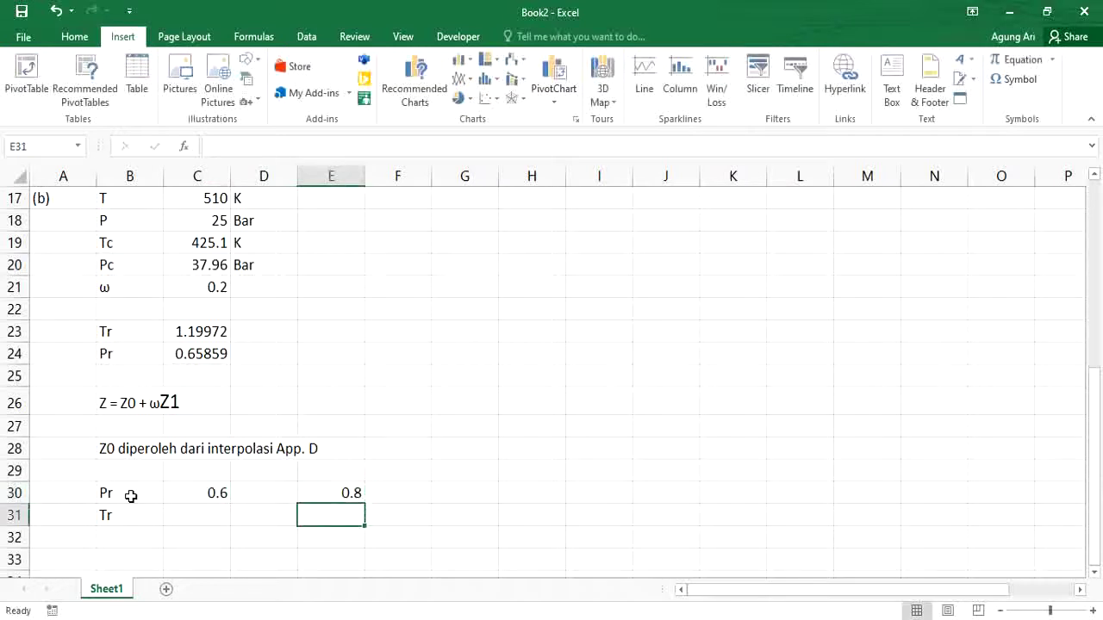
Link D30 to the calculated Pr with =C24 and fill the cell yellow.
click(258, 494)
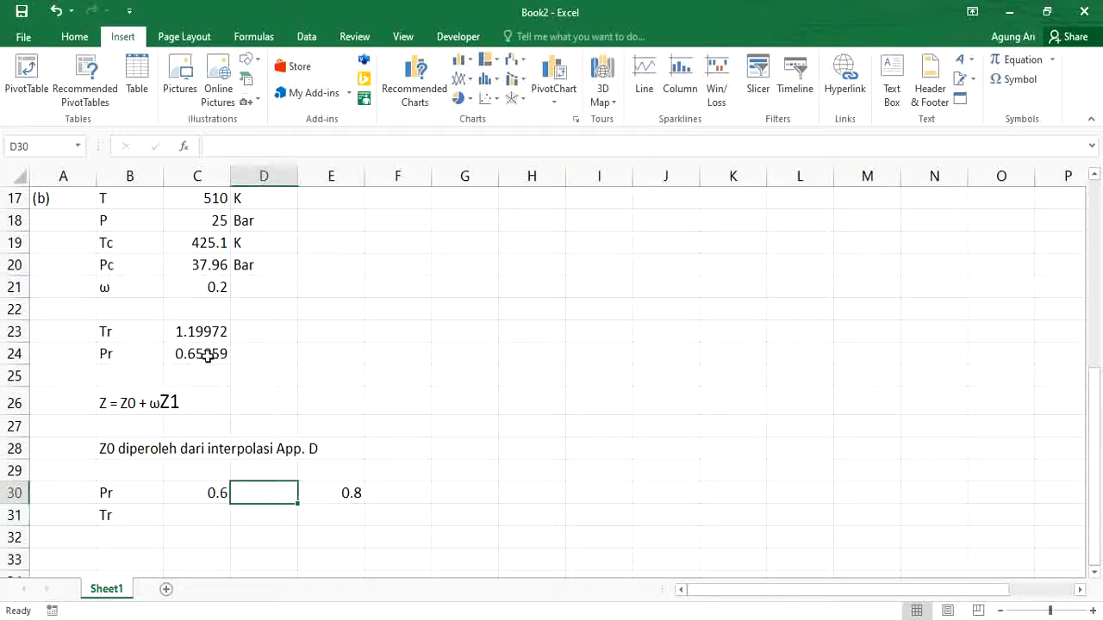
scroll(207, 356, down, 2)
text(=)
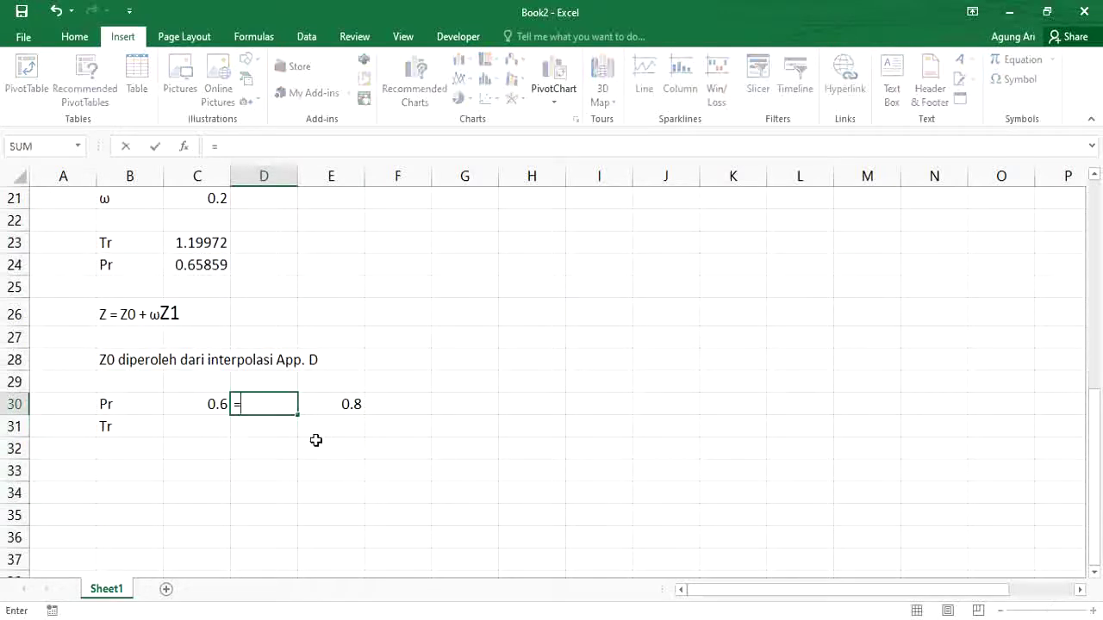
click(207, 264)
key(Return)
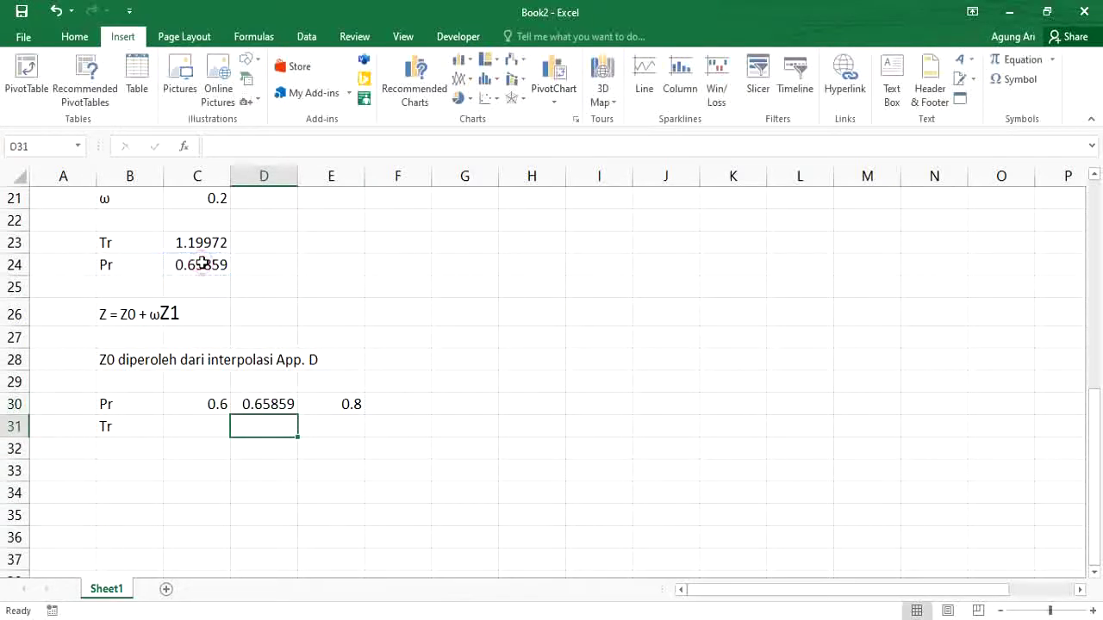
click(274, 403)
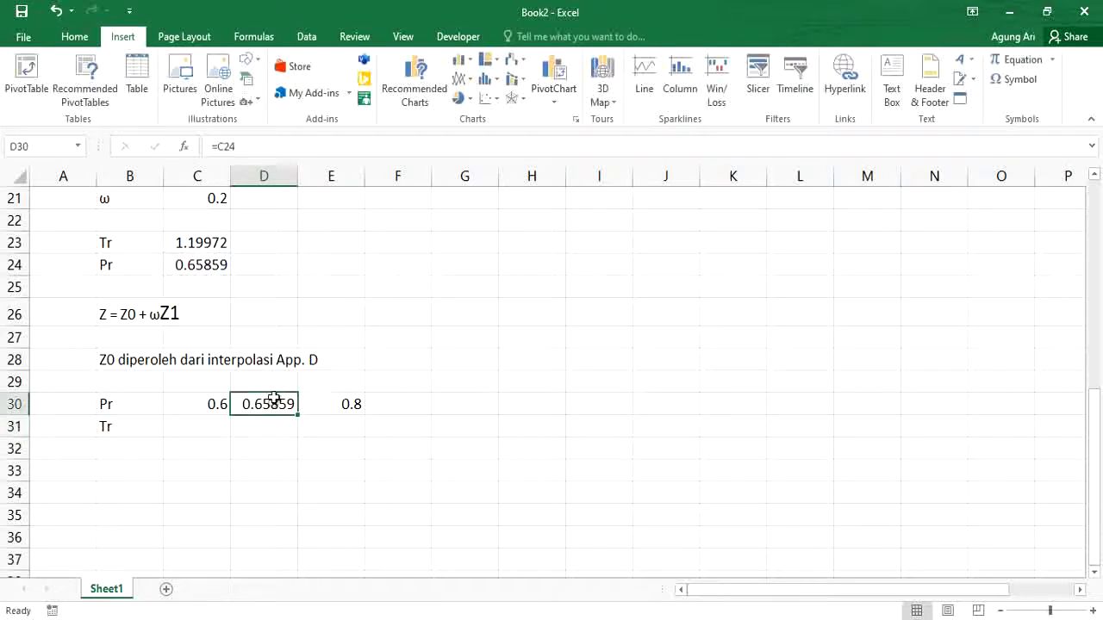
click(74, 41)
click(245, 92)
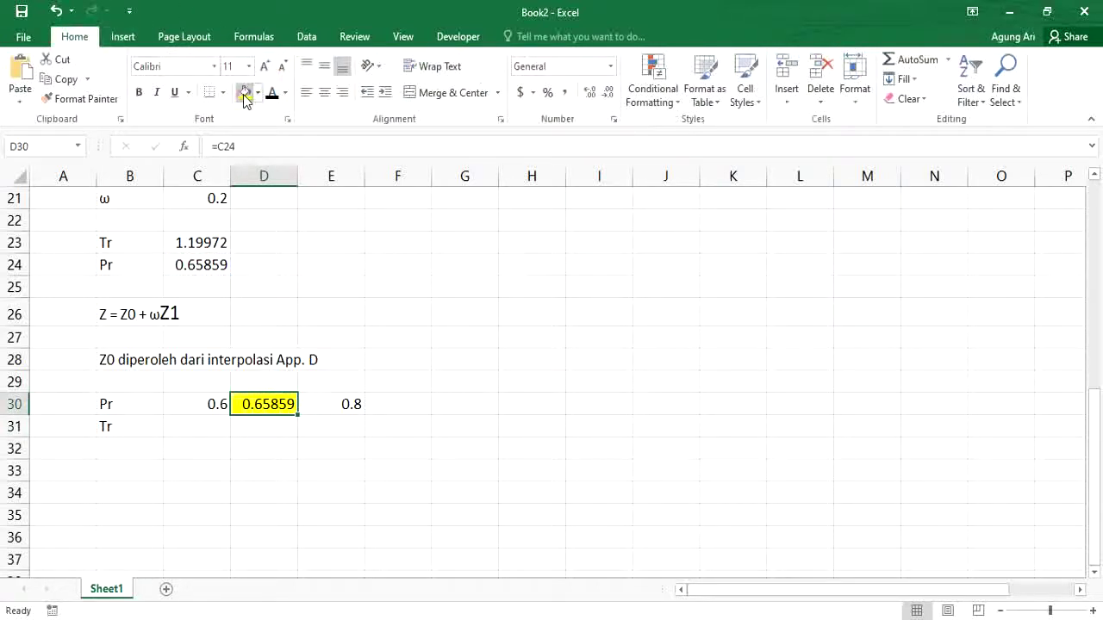
Switch to Foxit Reader and examine the Tr = 1.15 and 1.20 rows of Table D.1 under Pr = 0.6 and 0.8.
click(172, 462)
click(135, 450)
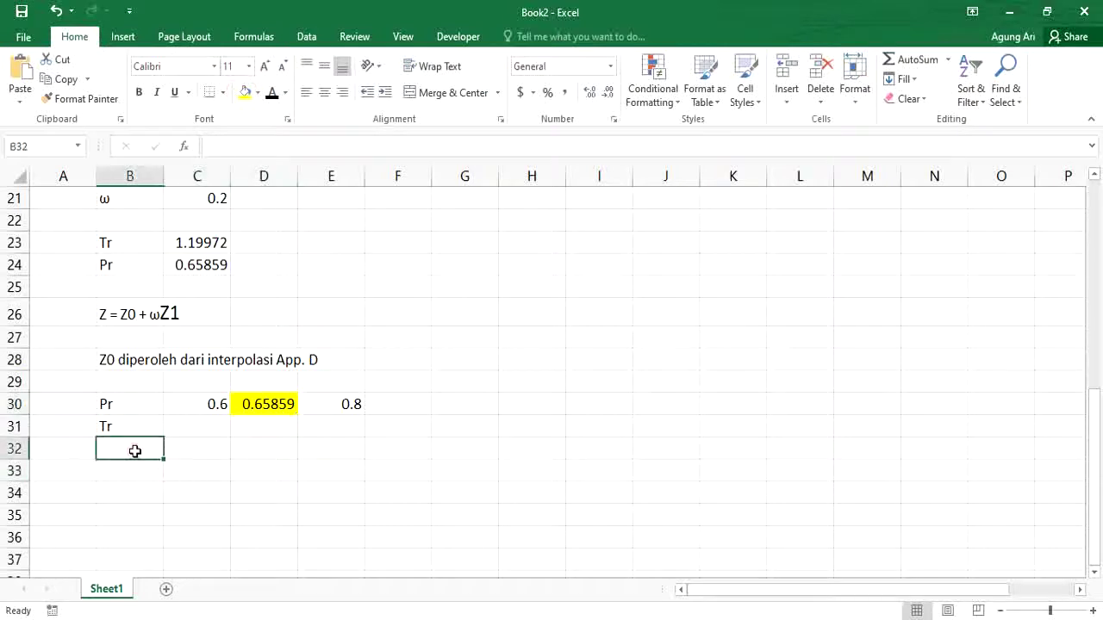
key(alt+Tab)
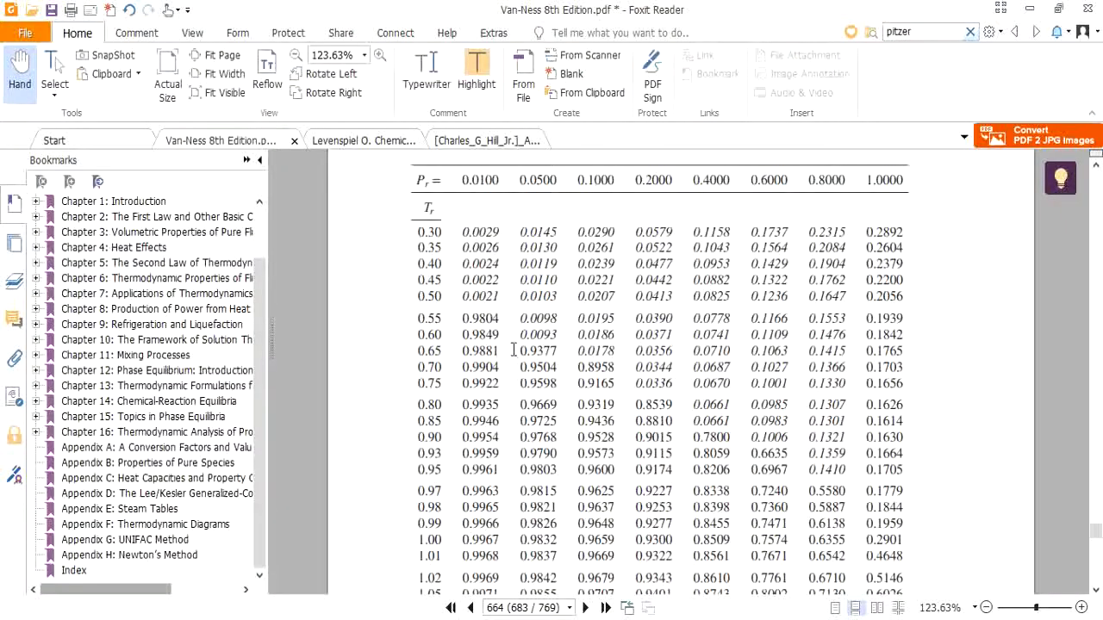
scroll(432, 457, down, 3)
drag(432, 488, 433, 539)
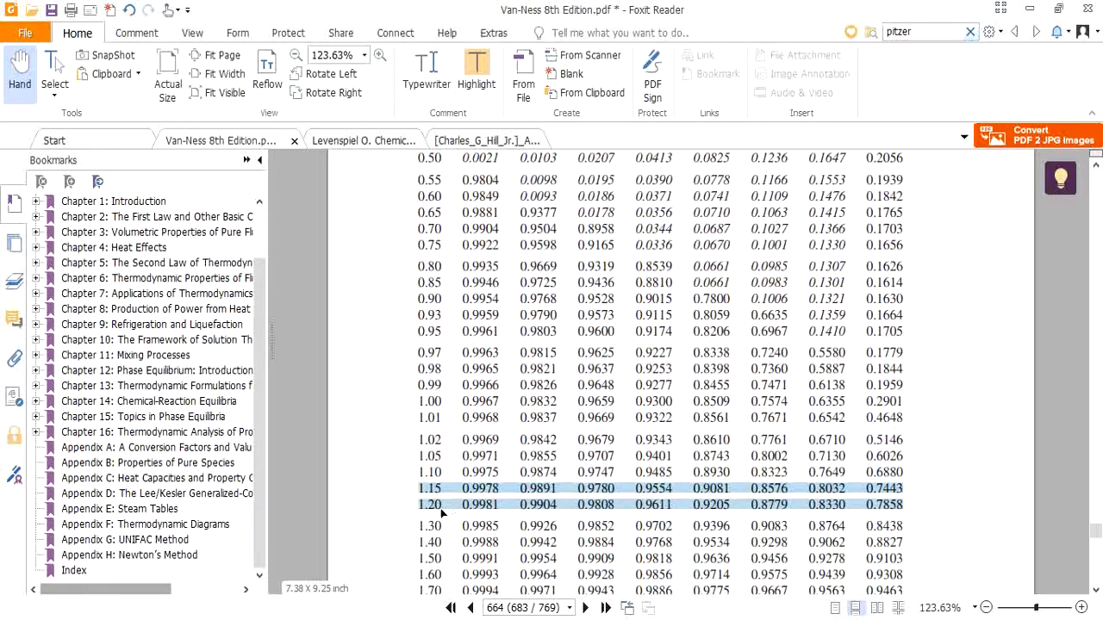
scroll(440, 509, up, 2)
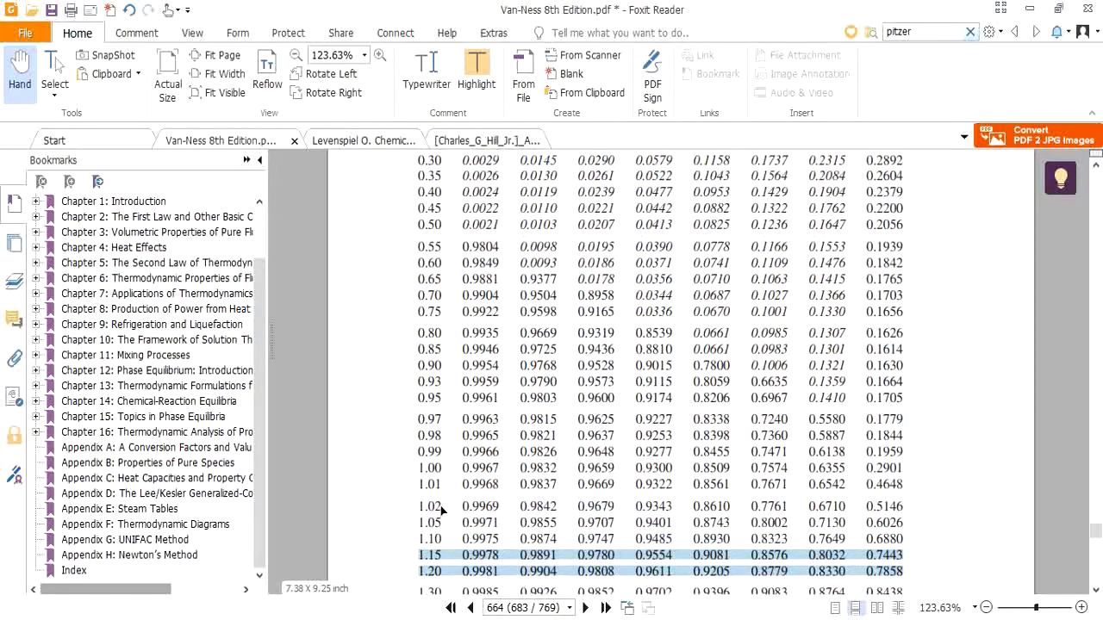
scroll(656, 524, up, 2)
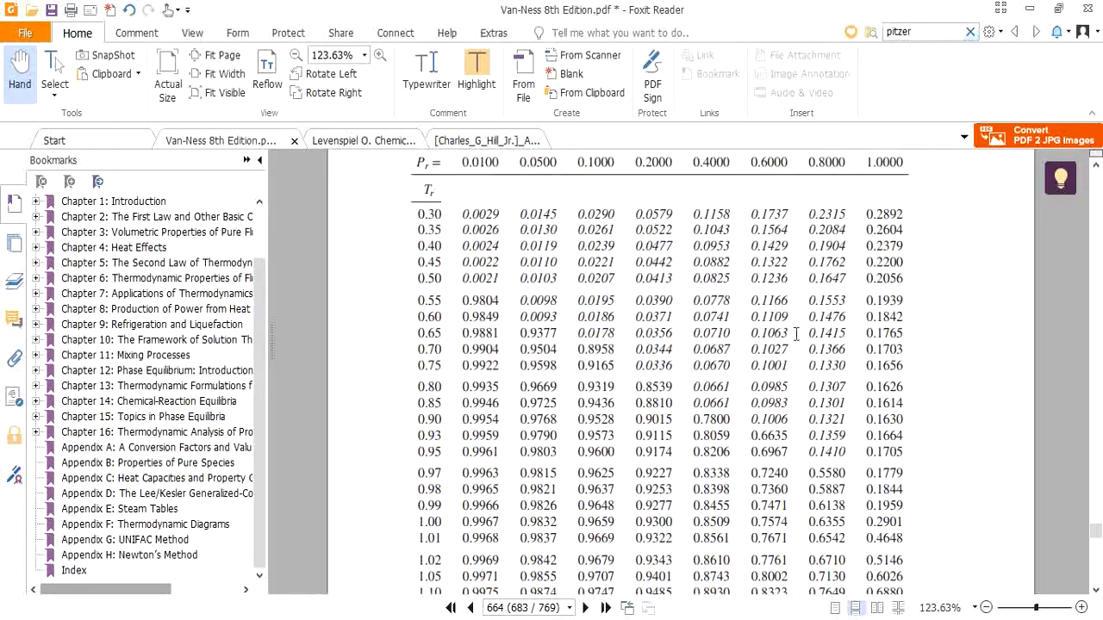
scroll(786, 245, down, 3)
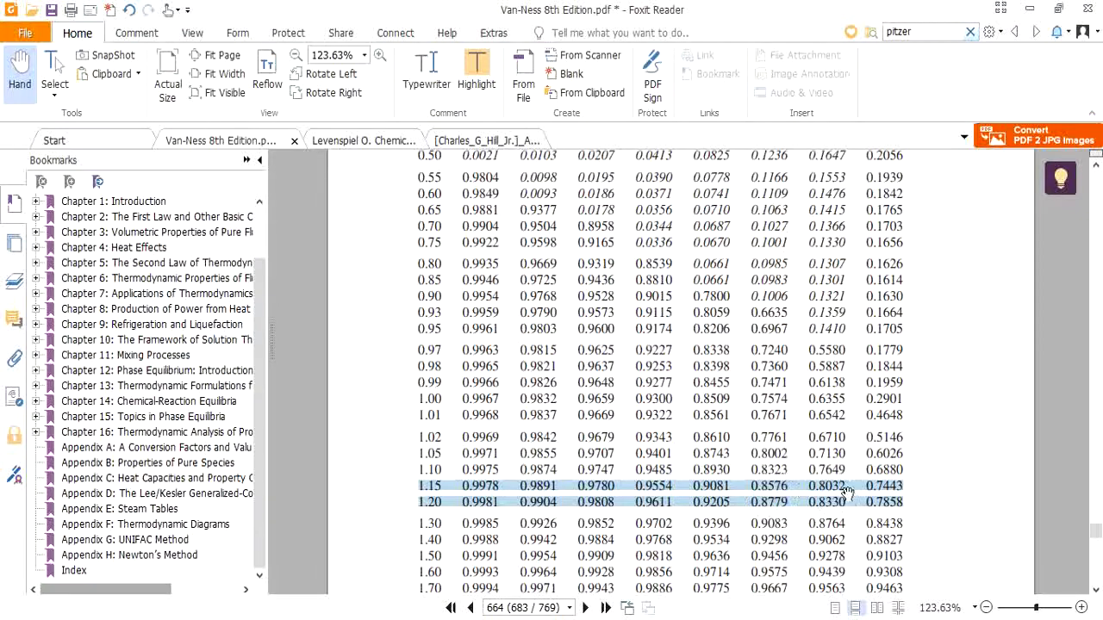
click(788, 502)
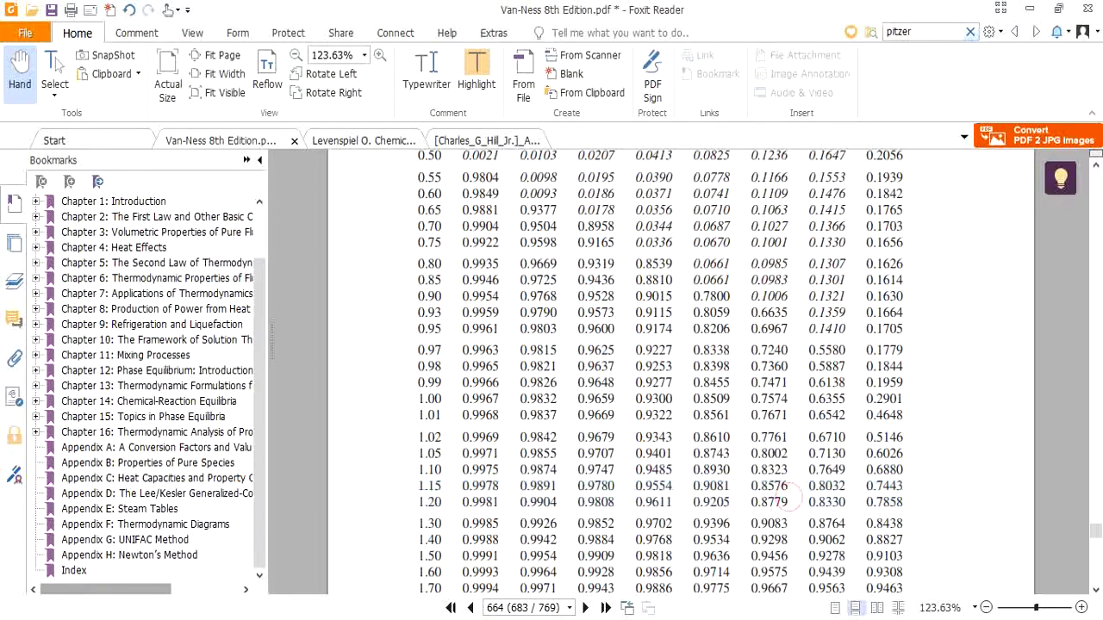
key(alt+Tab)
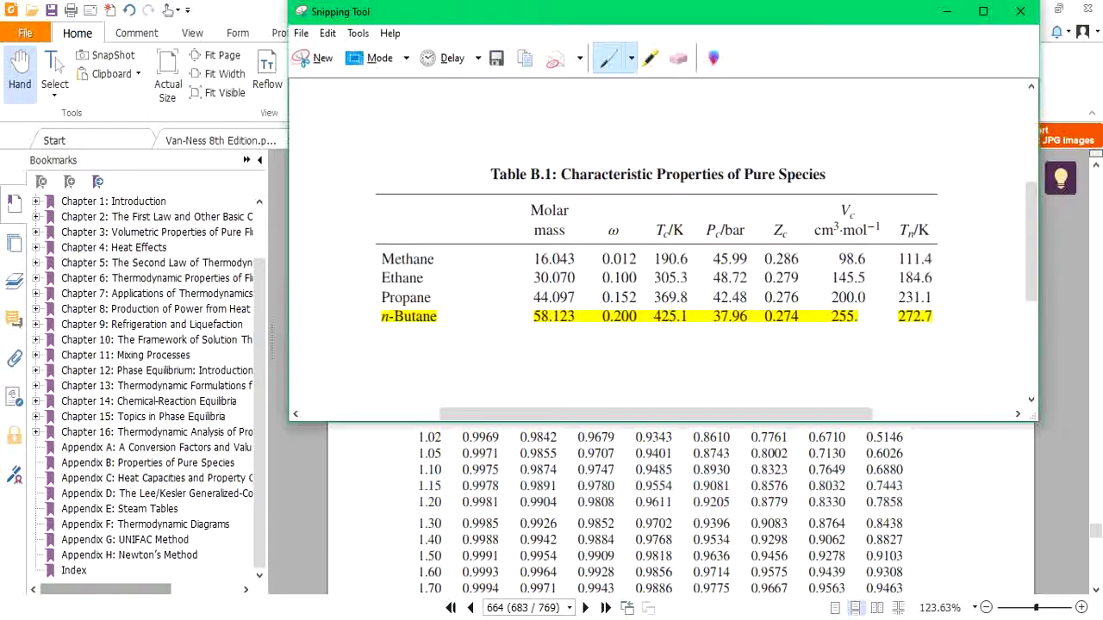
click(320, 69)
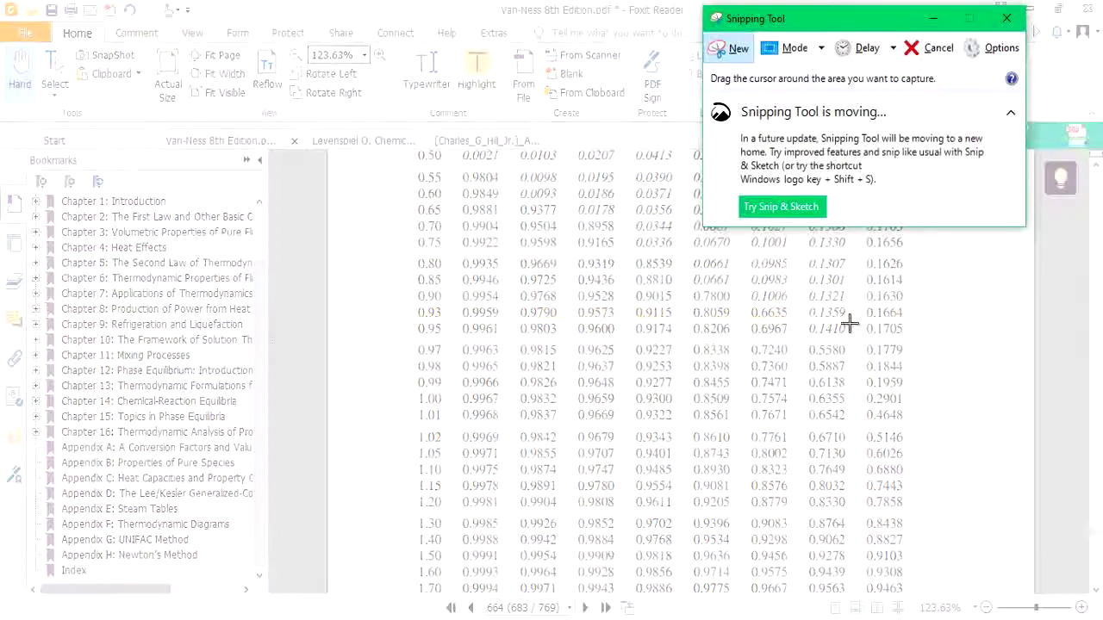
click(1007, 17)
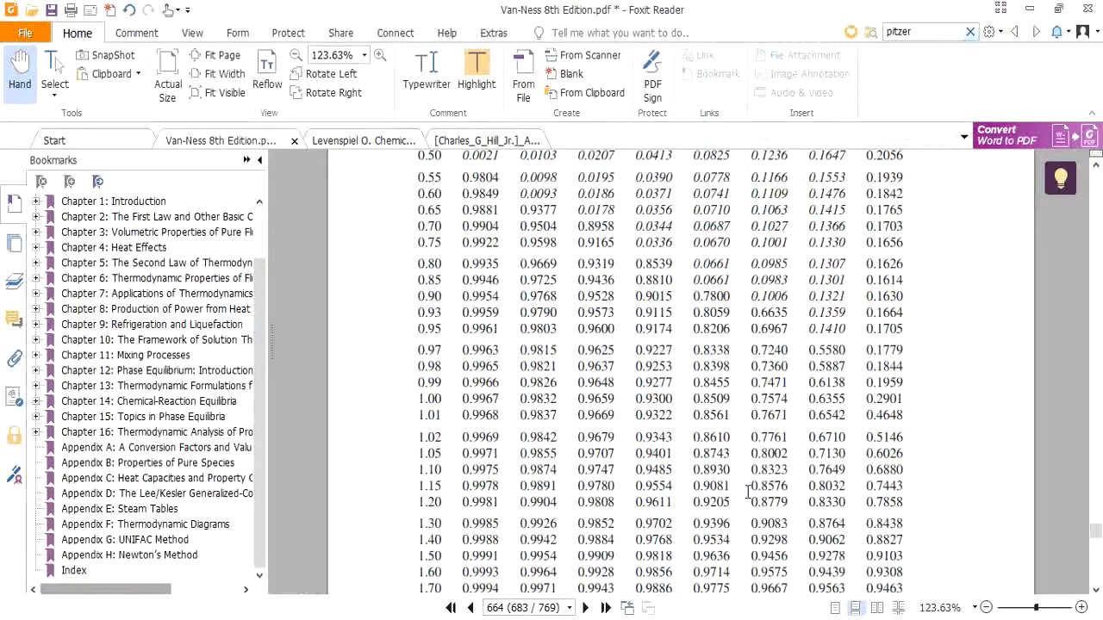
Highlight the Table D.1 values from 0.8576 in the Tr = 1.15 row through 0.8330 in the Tr = 1.20 row.
click(780, 498)
drag(844, 500, 747, 486)
scroll(790, 446, up, 4)
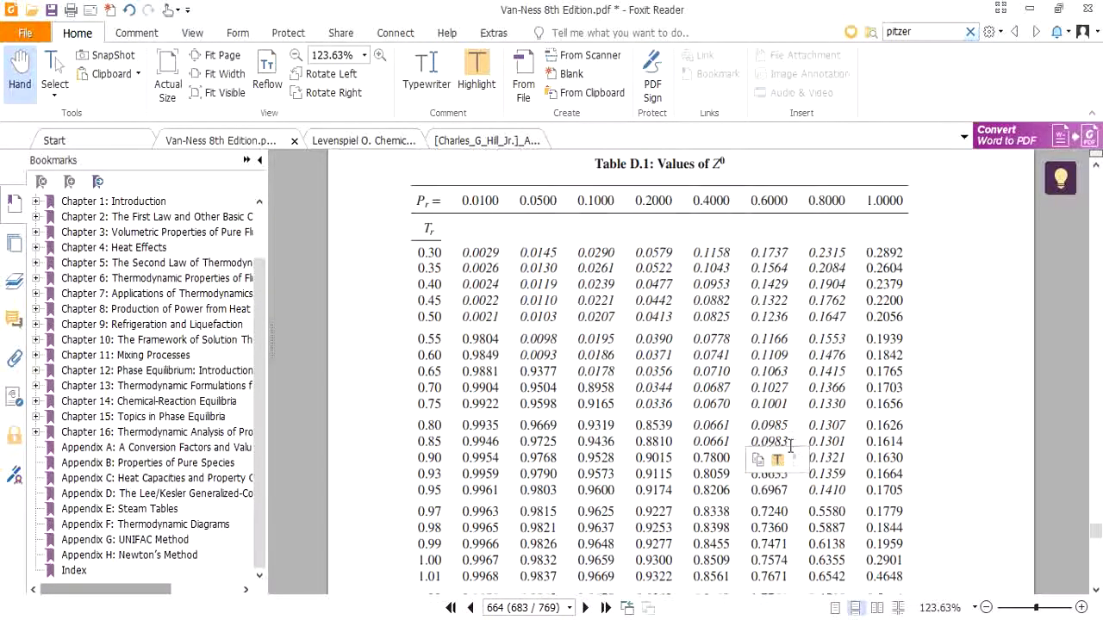
scroll(790, 446, down, 1)
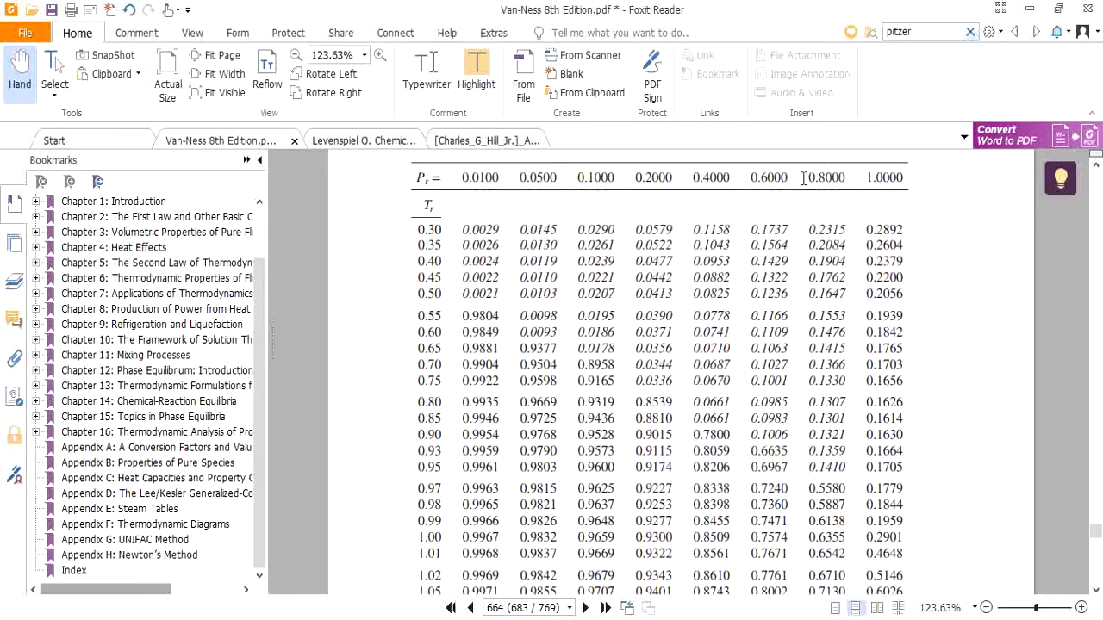
scroll(821, 176, down, 2)
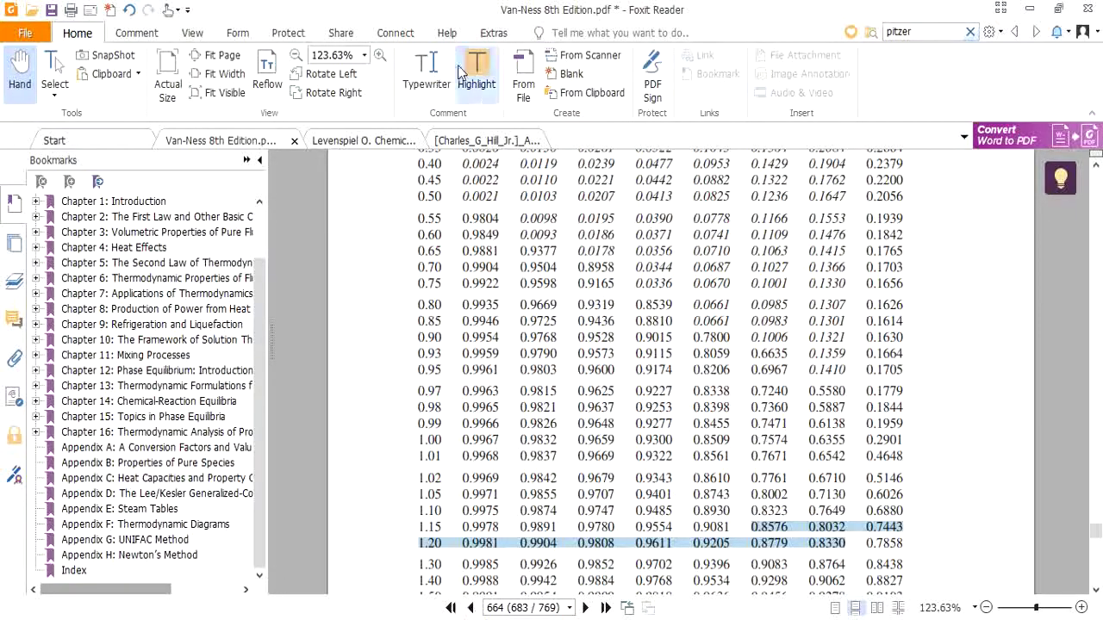
click(476, 77)
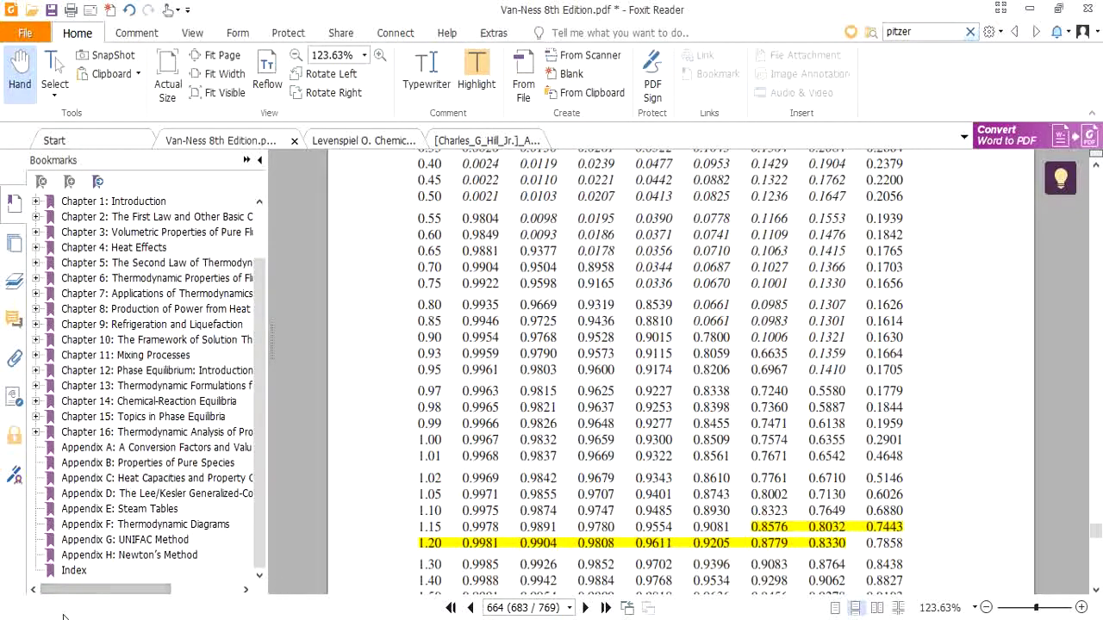
Open Snipping Tool and capture the four highlighted Z0 values for Tr = 1.15 and 1.20 under Pr = 0.6 and 0.8.
key(super)
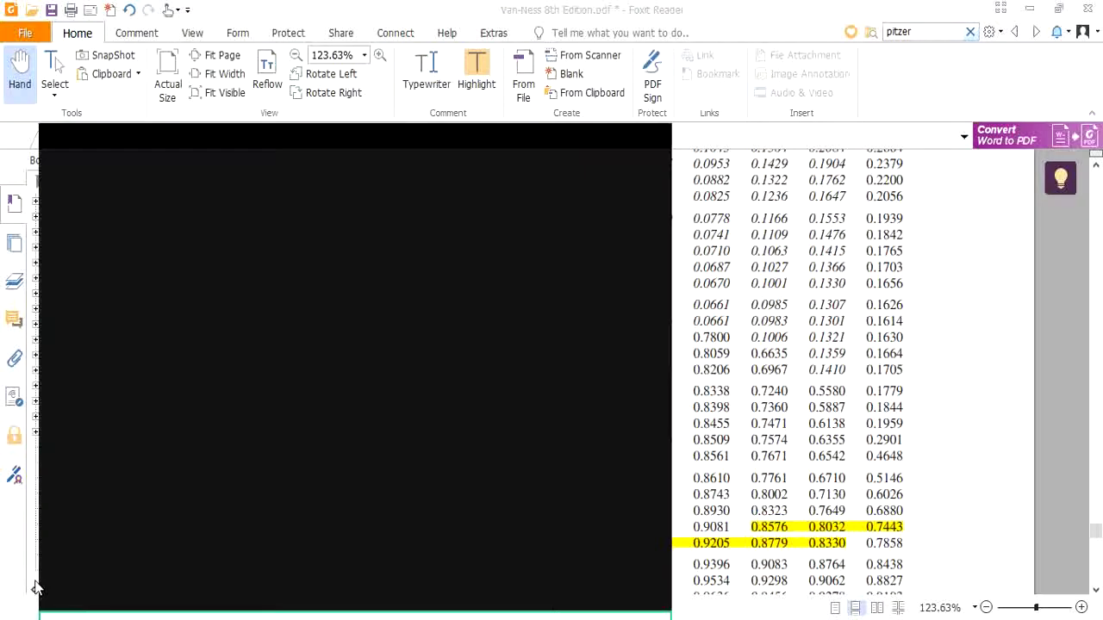
text(snipe)
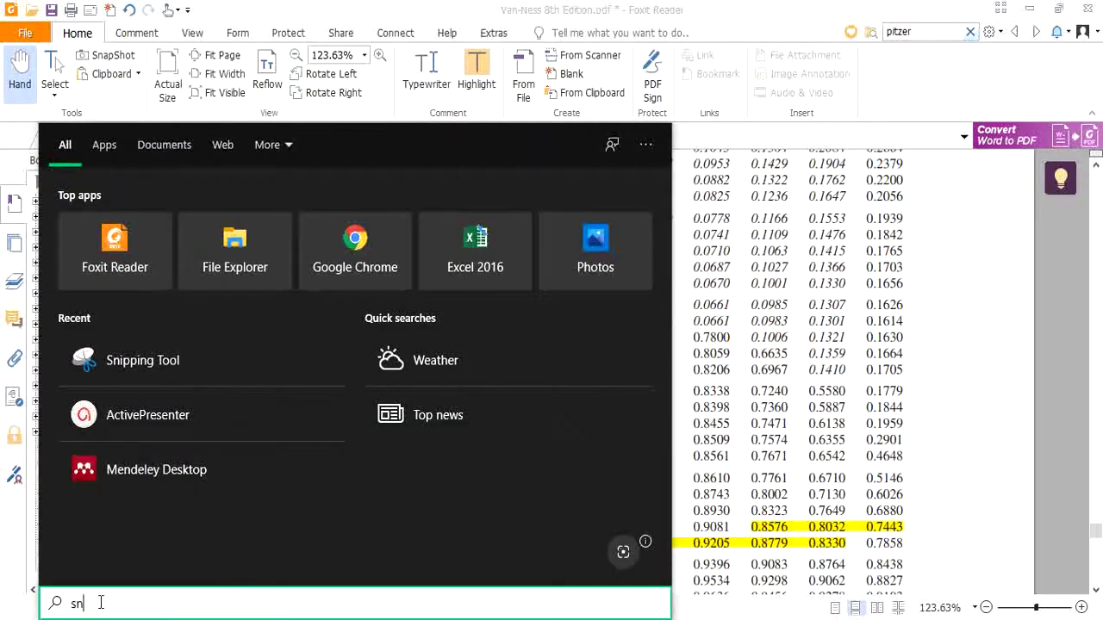
click(144, 221)
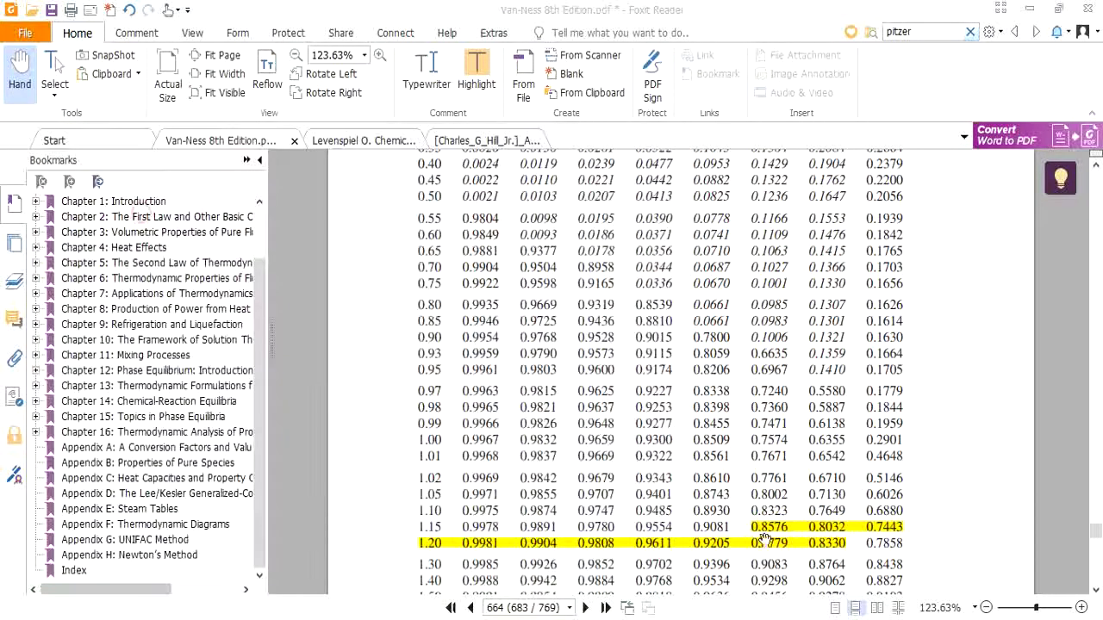
click(732, 47)
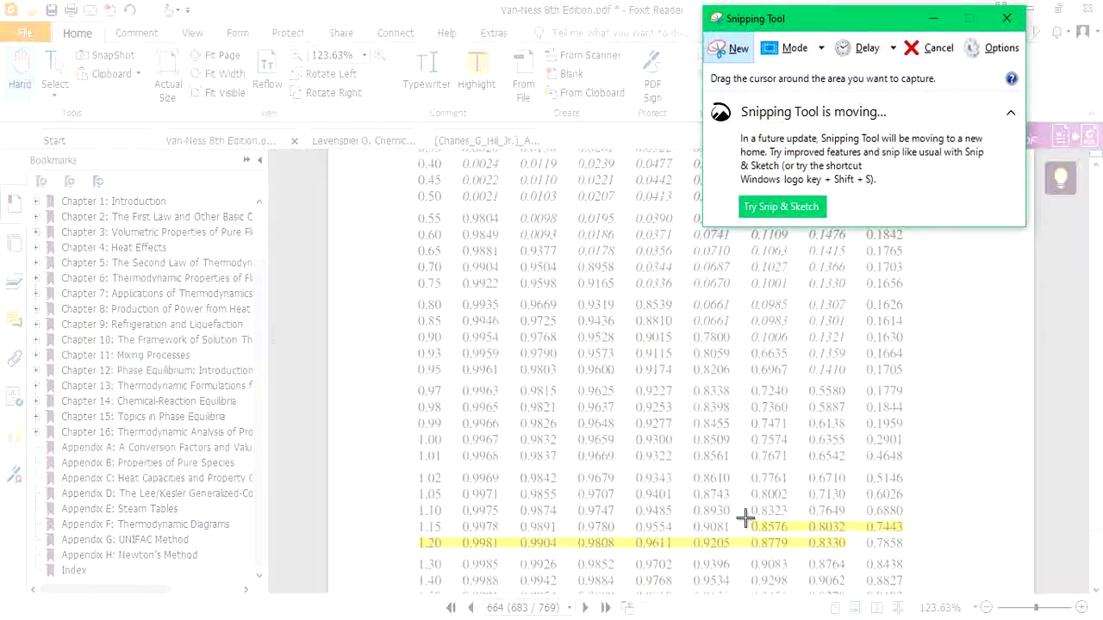
drag(746, 521, 853, 554)
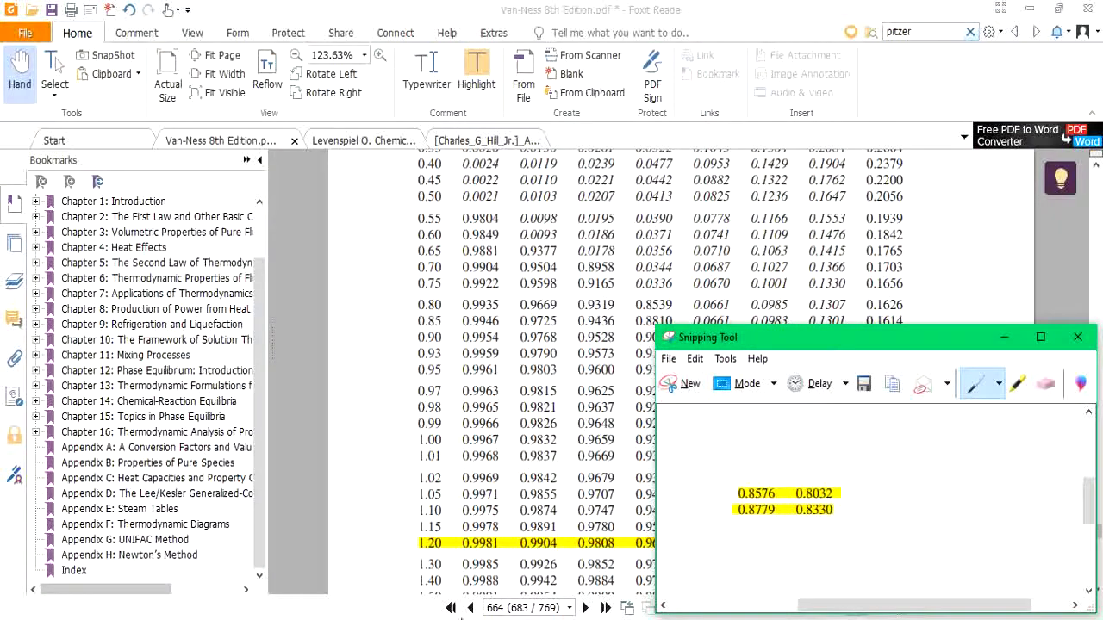
Switch to Excel, paste the captured Z0 values and place the picture over G29:H30, beside the interpolation table.
key(alt+Tab)
key(ctrl+v)
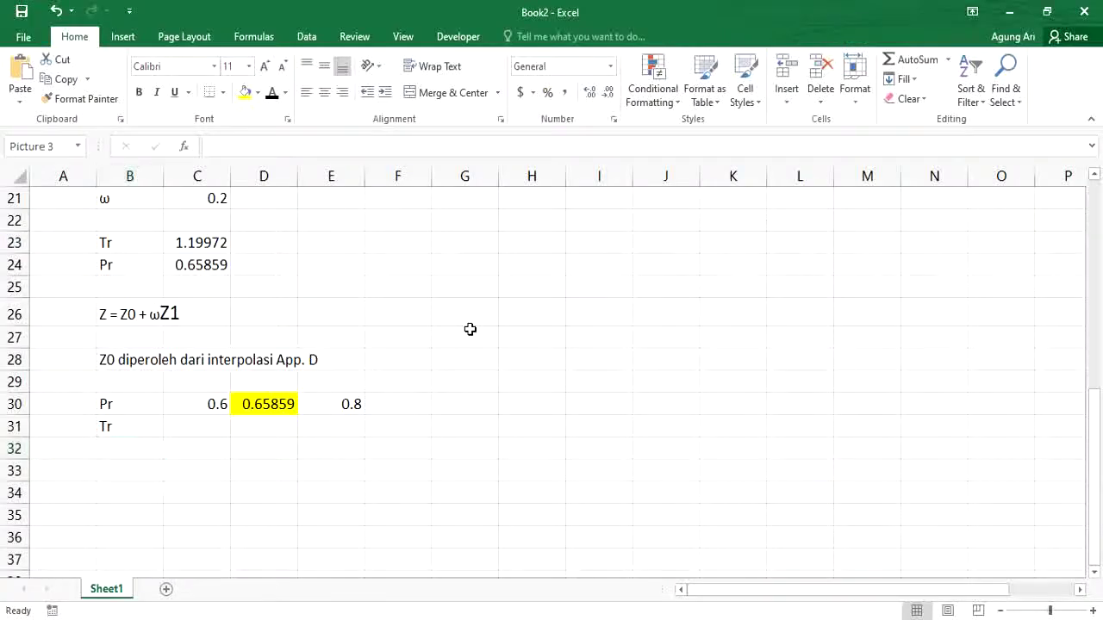
drag(195, 448, 541, 390)
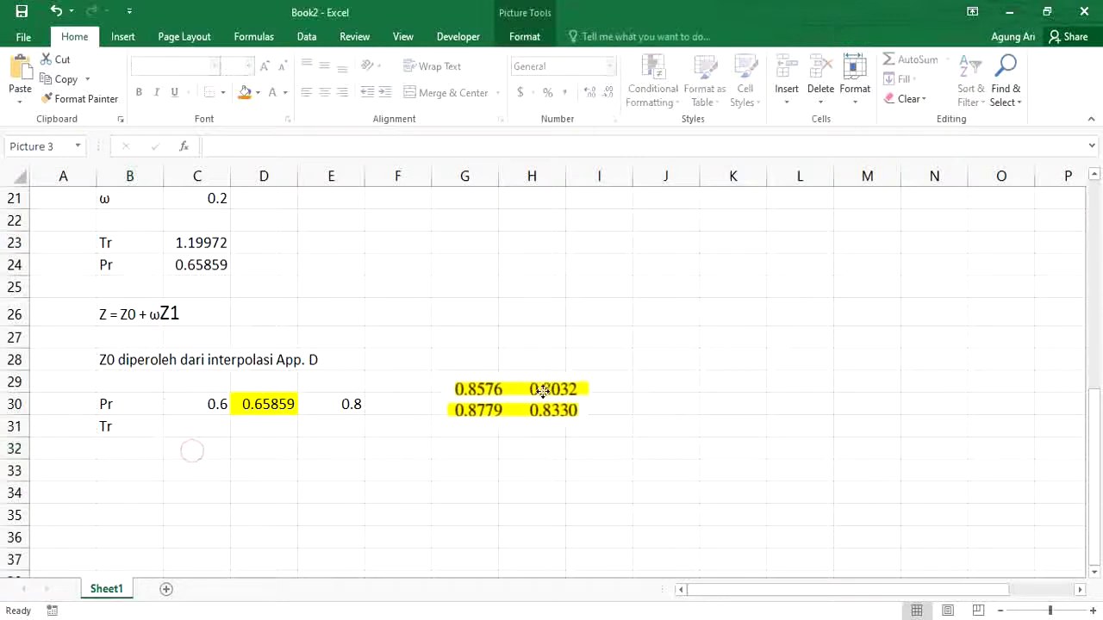
Enter the bracketing Tr values 1.15 in B32 and 1.2 in B34.
click(136, 450)
text(1.15)
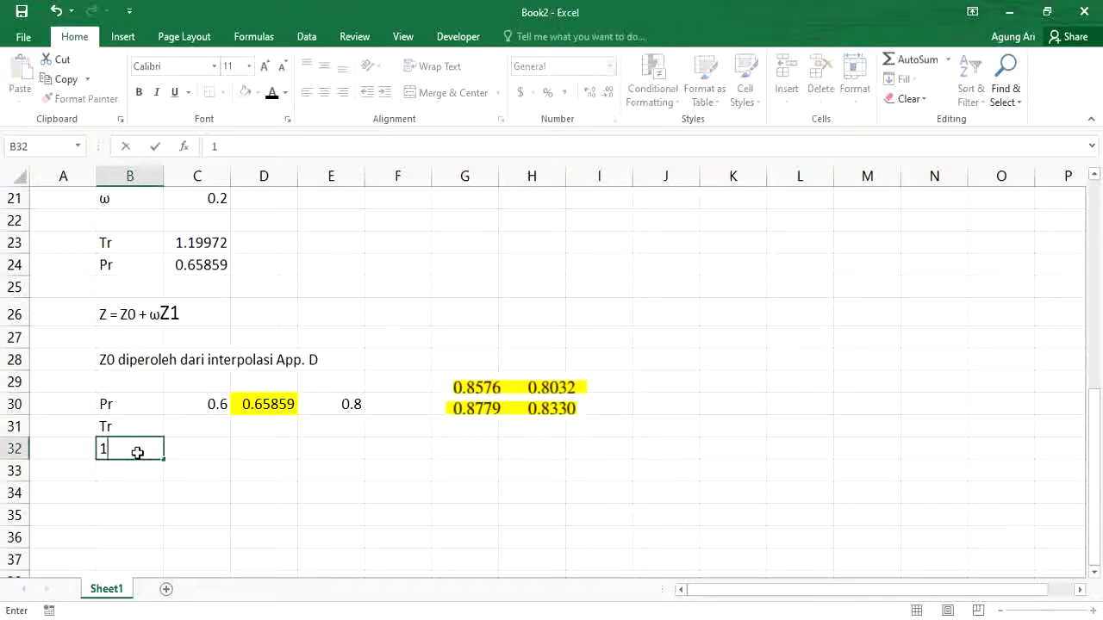
key(Return)
key(Return)
text(1.2)
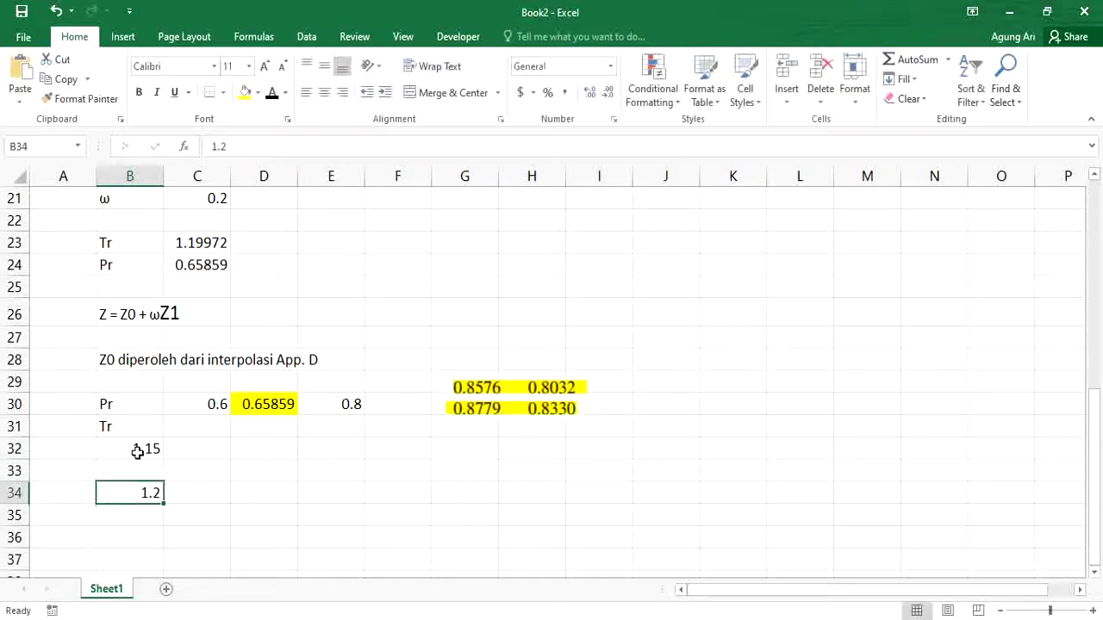
Link B33 to the calculated Tr with =C23.
key(Up)
text(=)
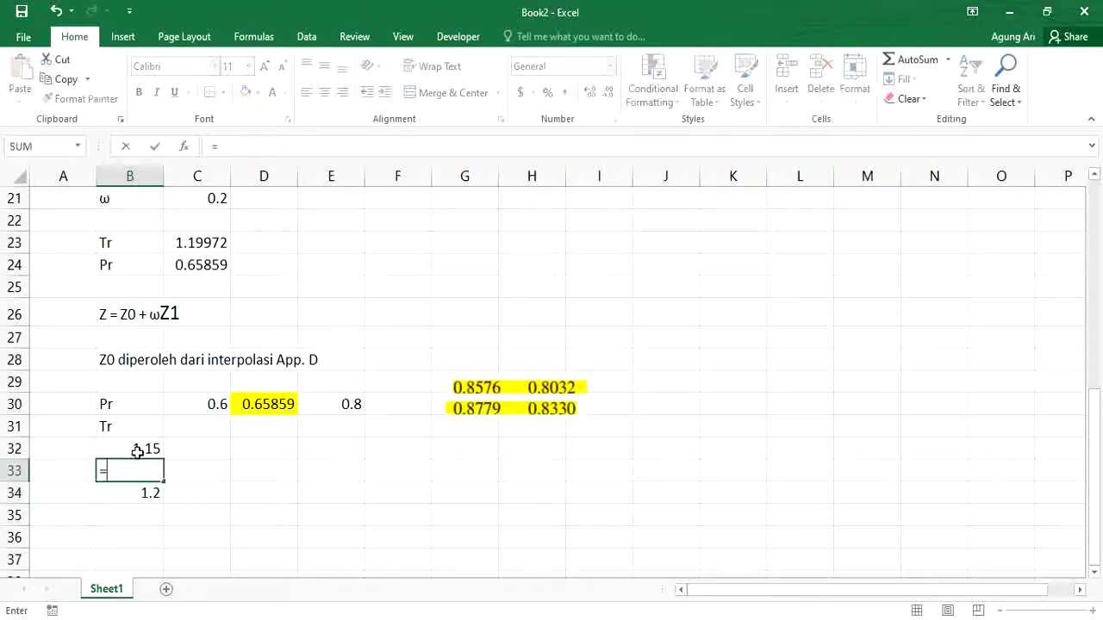
click(198, 242)
key(Return)
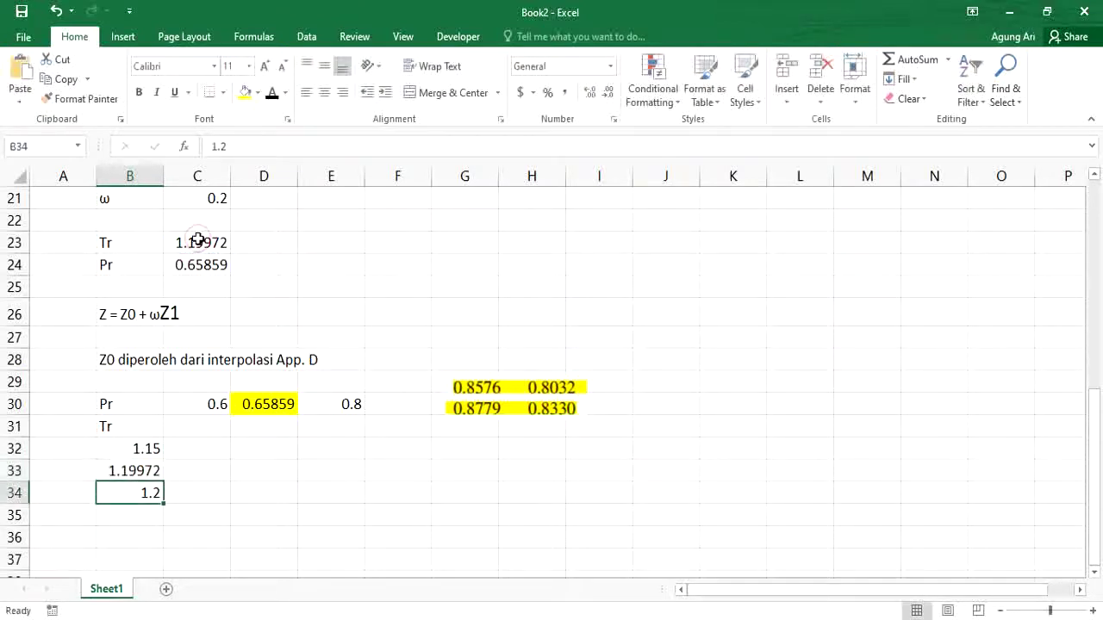
Enter the Z0 values for Pr = 0.6: 0.8576 in C32 and 0.8779 in C34.
click(213, 443)
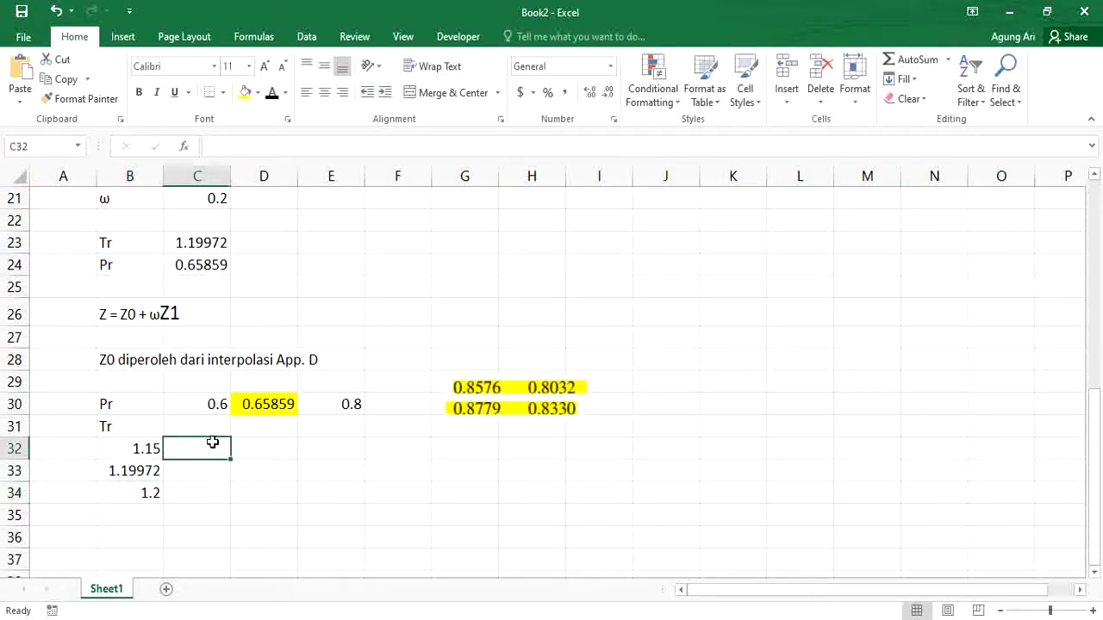
text(0.8576)
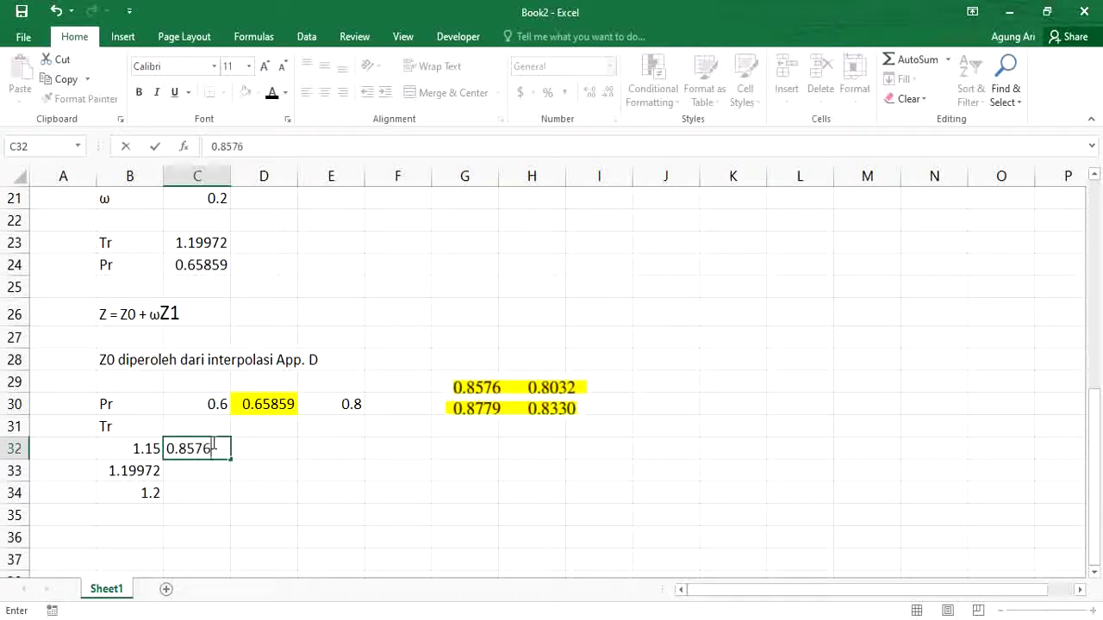
key(Return)
key(Return)
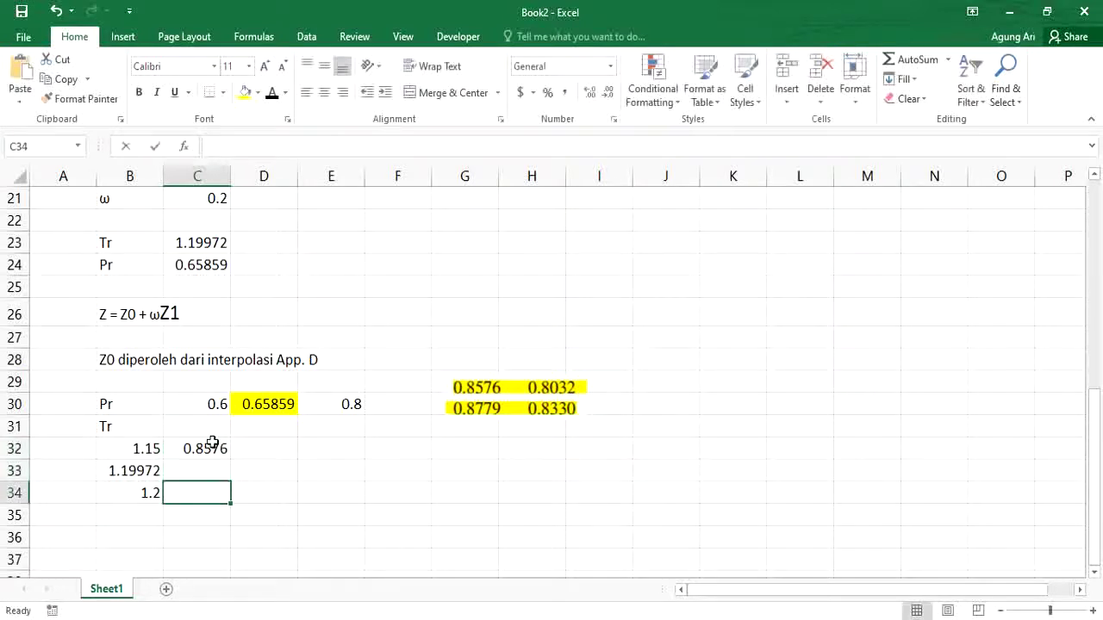
text(0.8779)
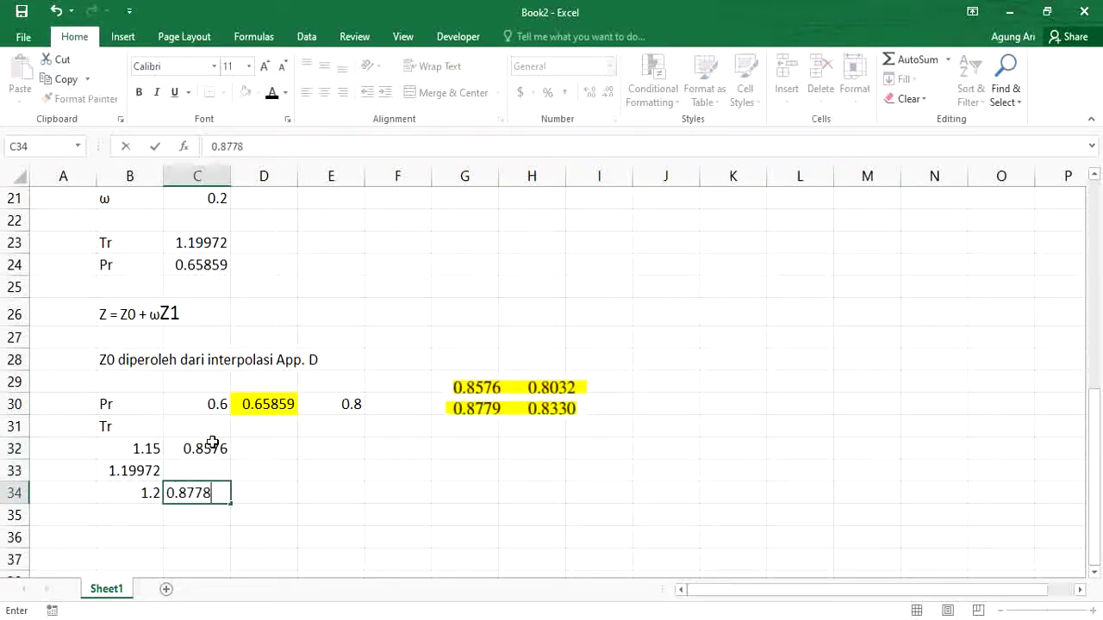
Enter the Z0 values for Pr = 0.8: 0.8032 in E32 and 0.833 in E34.
key(Right)
key(Right)
key(Up)
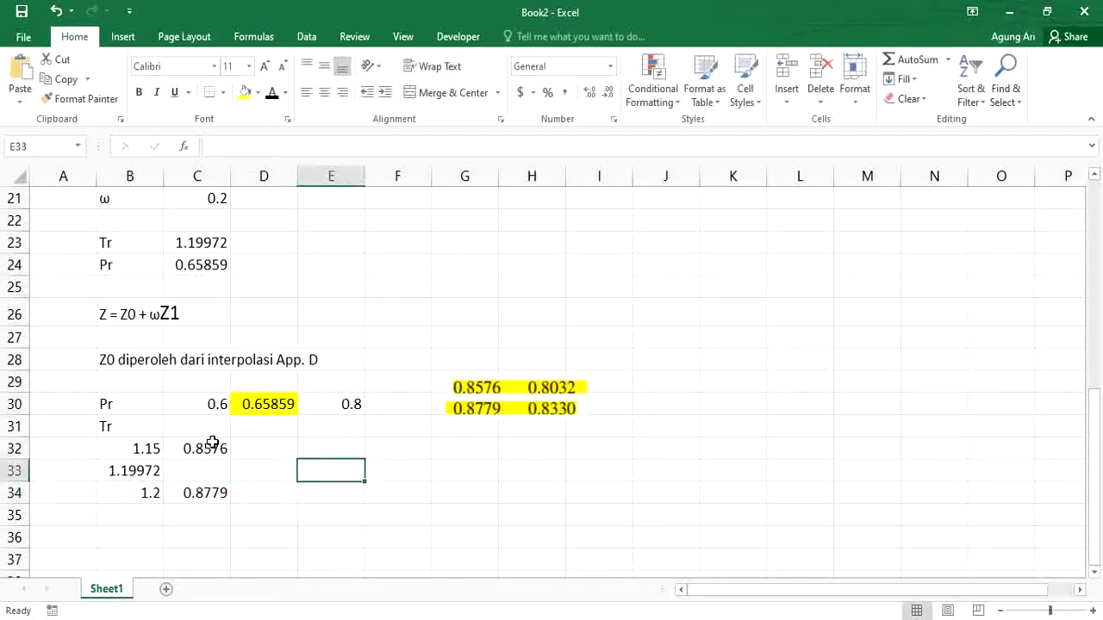
key(Up)
text(0.8032)
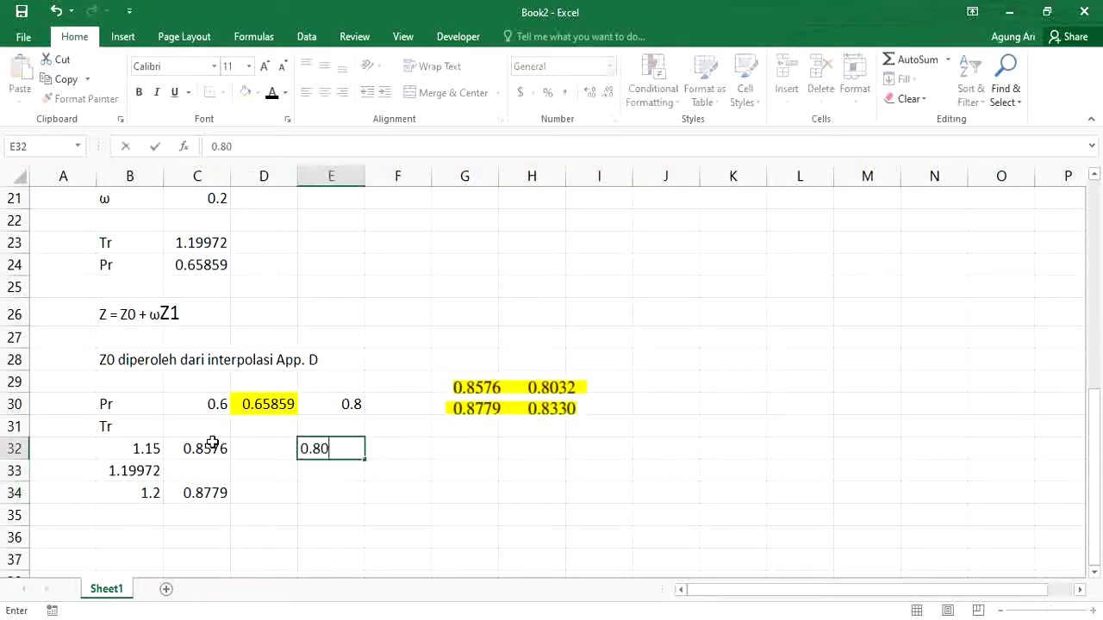
key(Return)
key(Return)
text(0.)
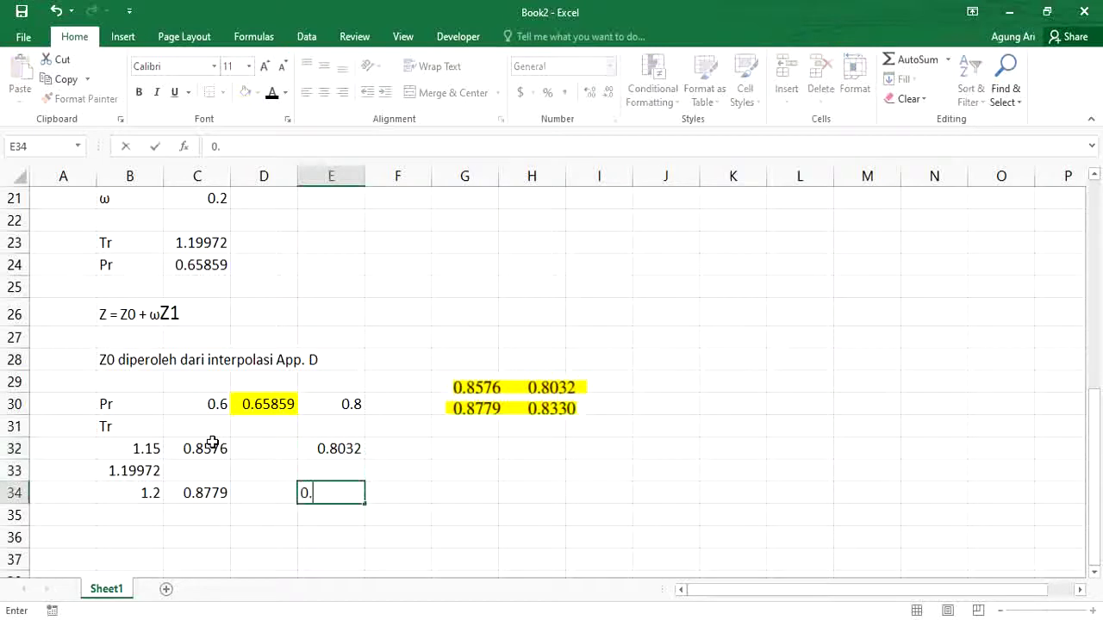
text(833)
key(Return)
Mark the unknown Z0 in D33 with ????? and fill the Tr cell B33 yellow.
click(267, 471)
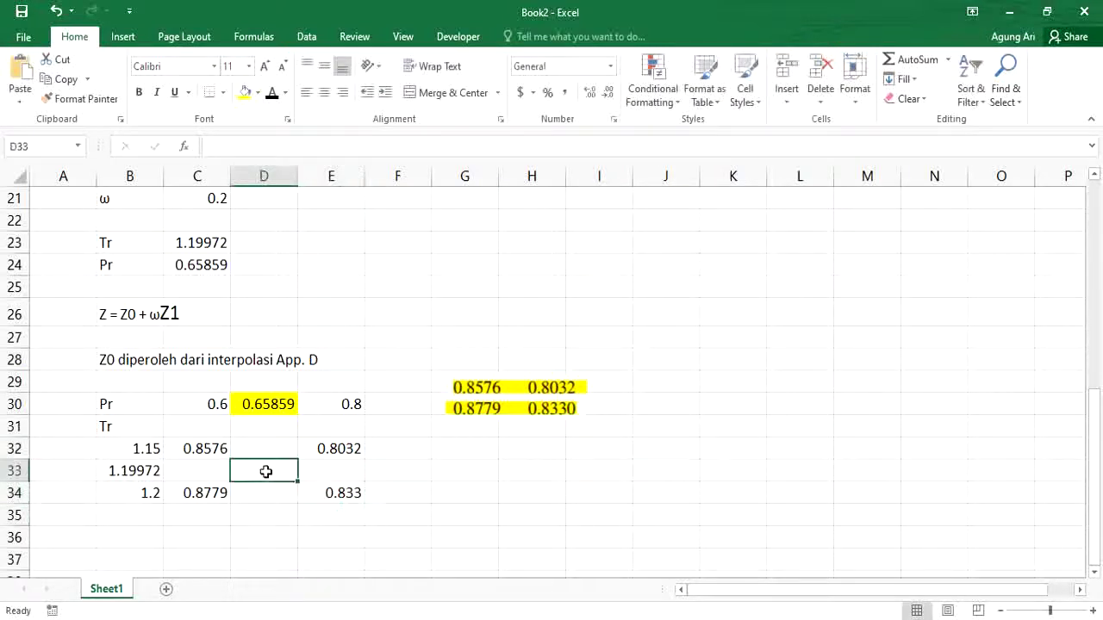
text(??)
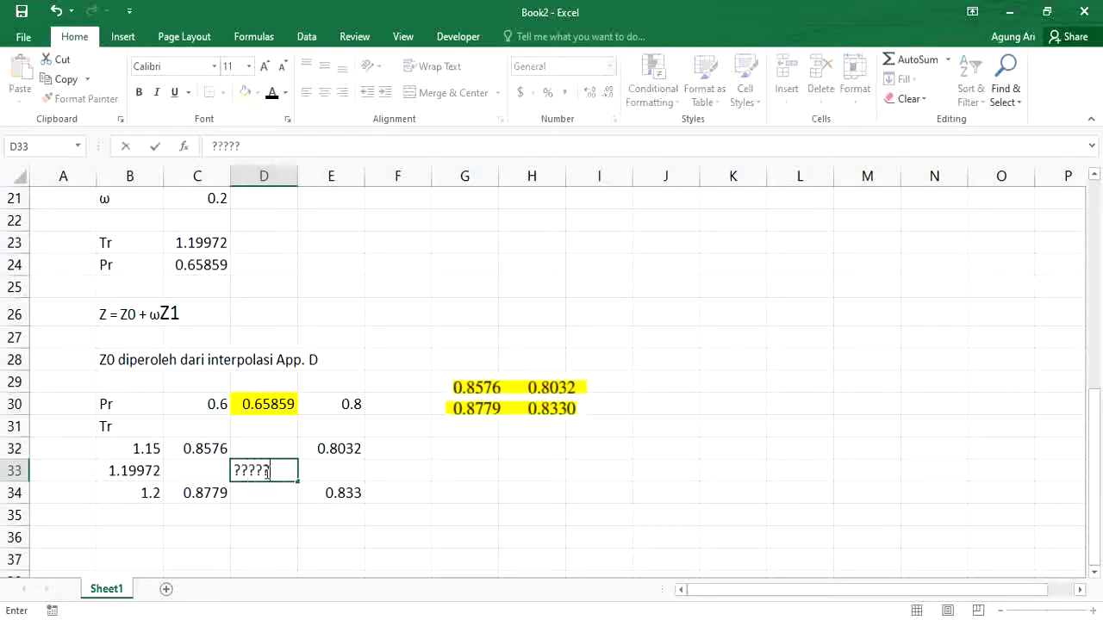
key(Return)
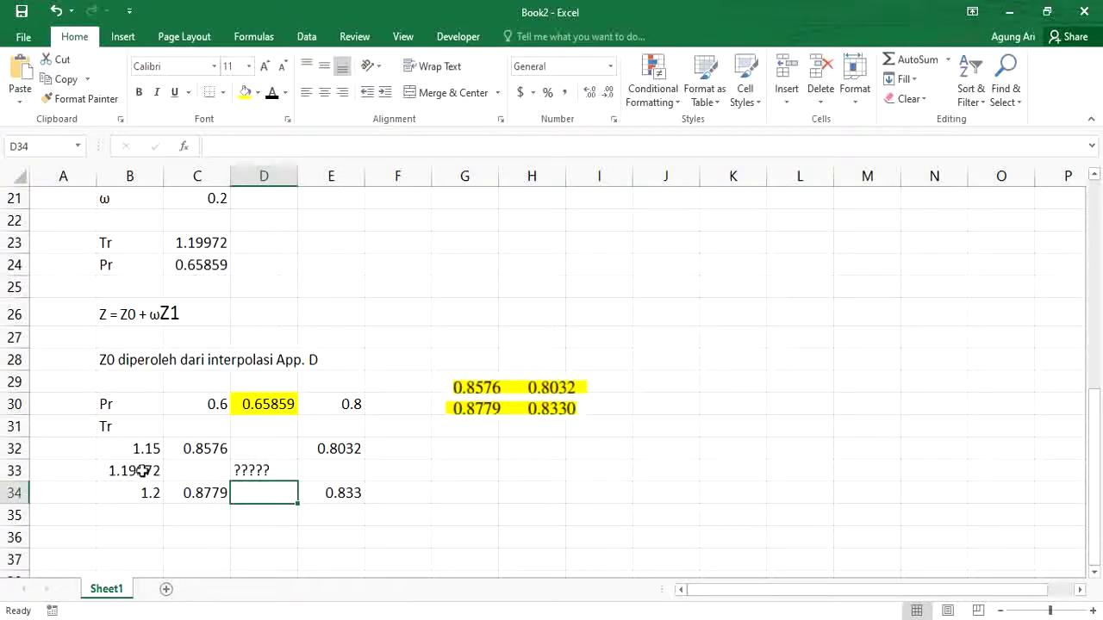
click(141, 471)
click(245, 91)
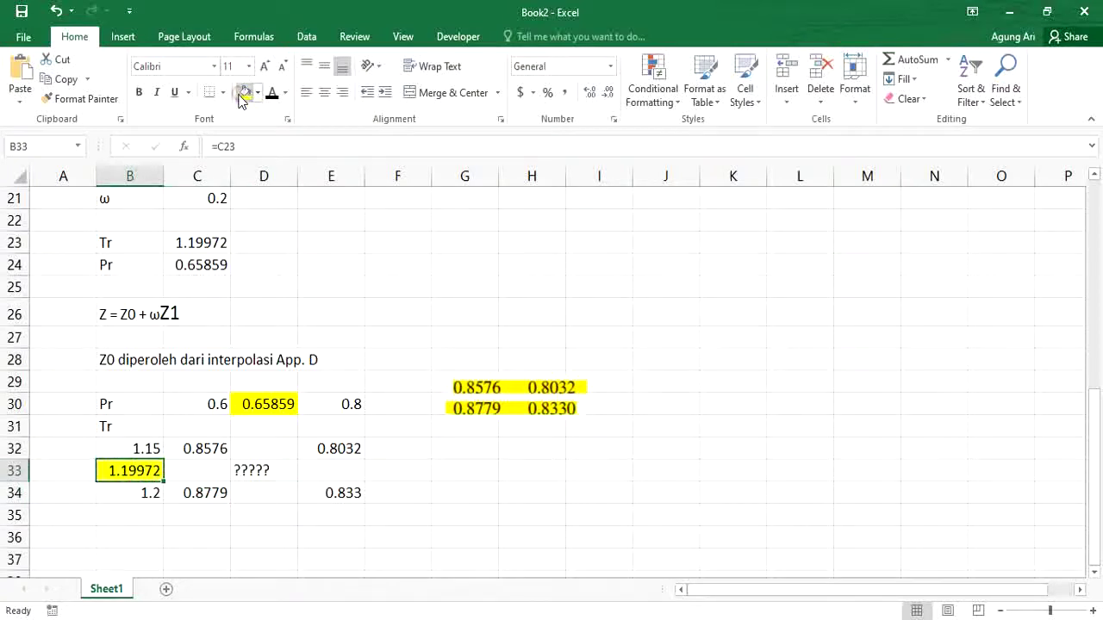
click(306, 472)
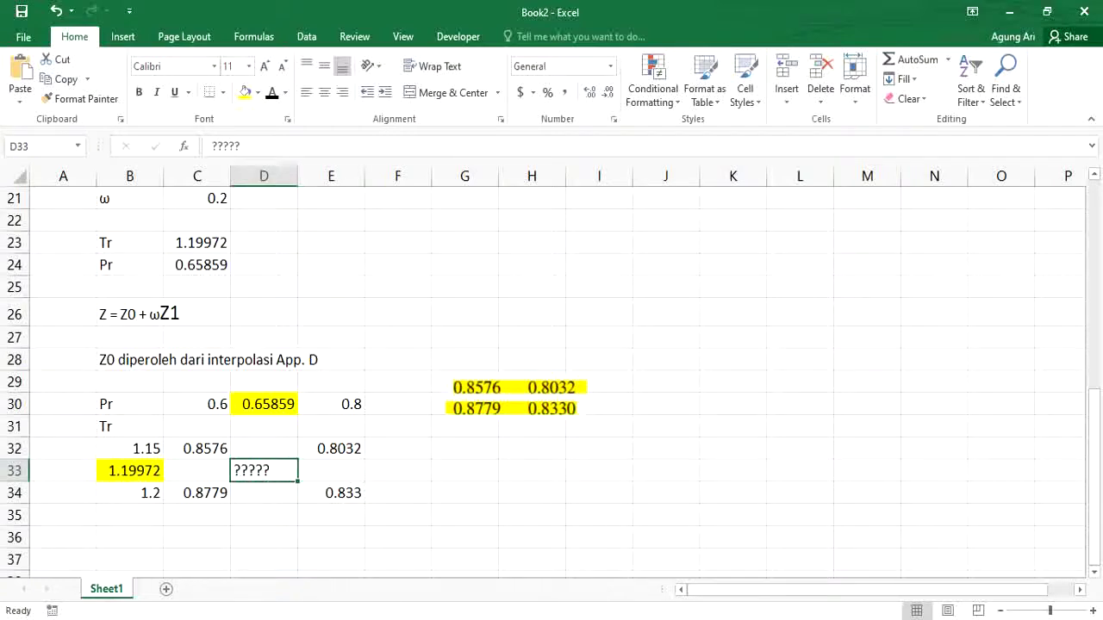
Switch to Foxit Reader and locate the double linear interpolation table and Eq. (E.2) in Appendix E.
key(alt+Tab)
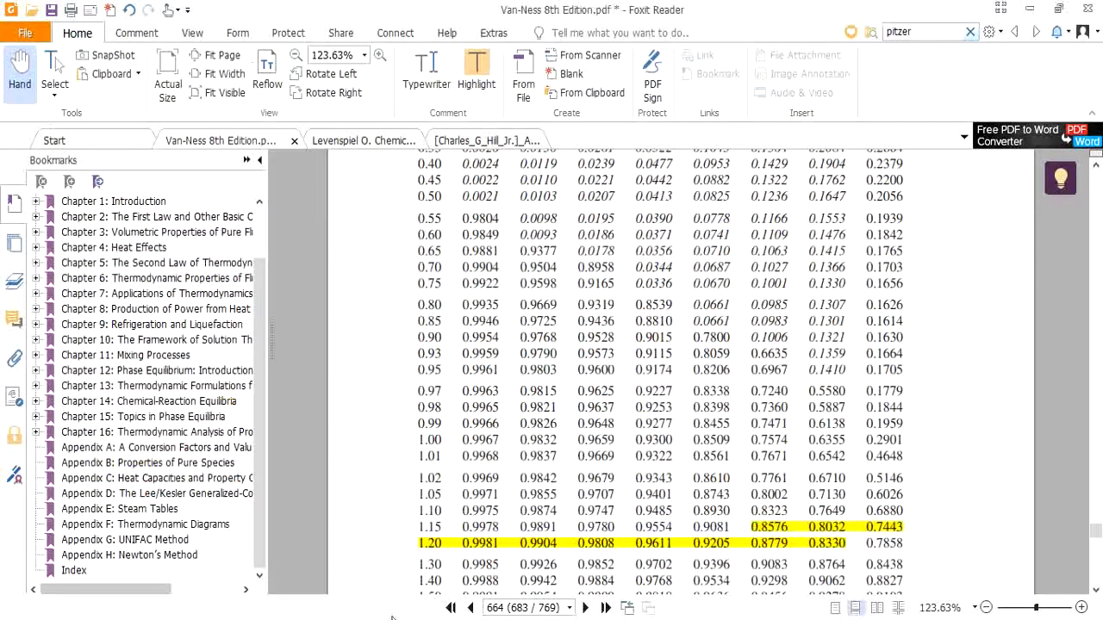
click(129, 509)
scroll(508, 456, down, 10)
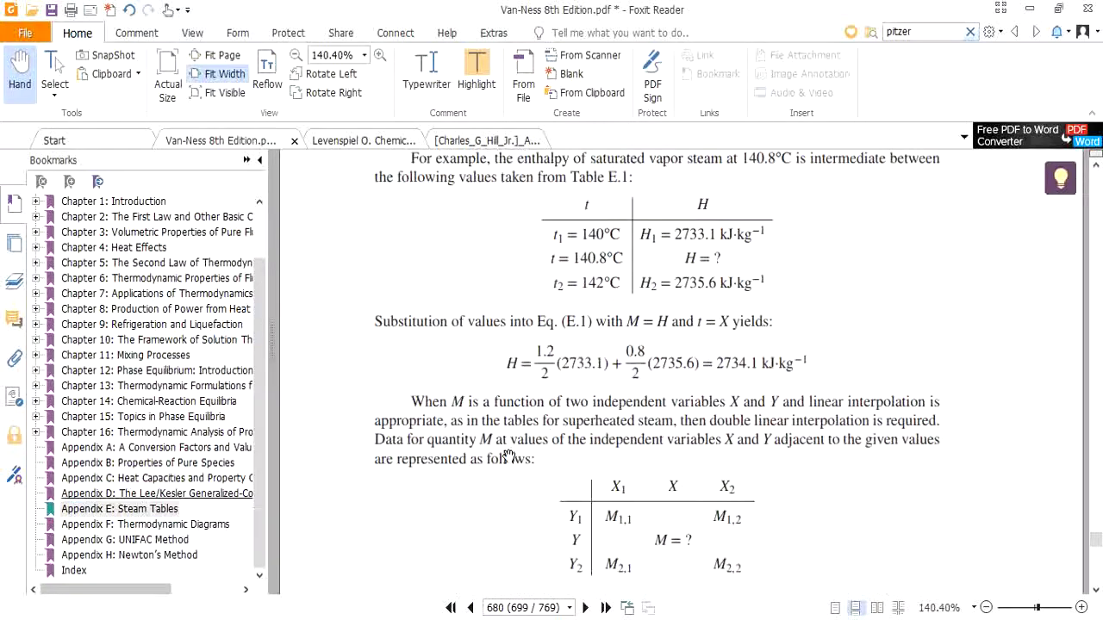
scroll(509, 456, down, 3)
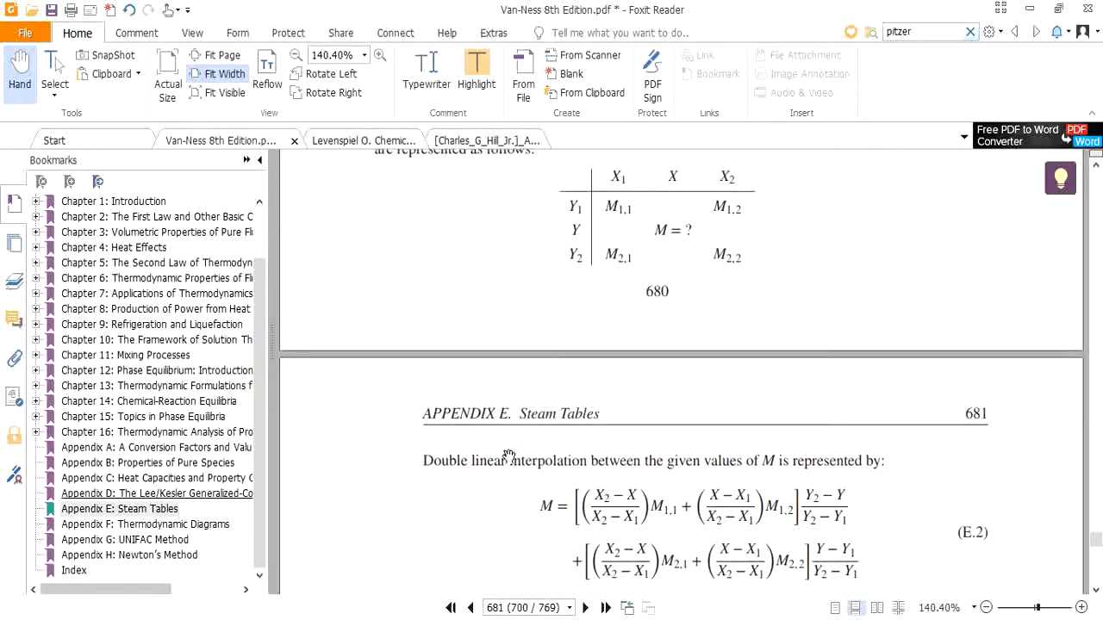
scroll(511, 451, down, 1)
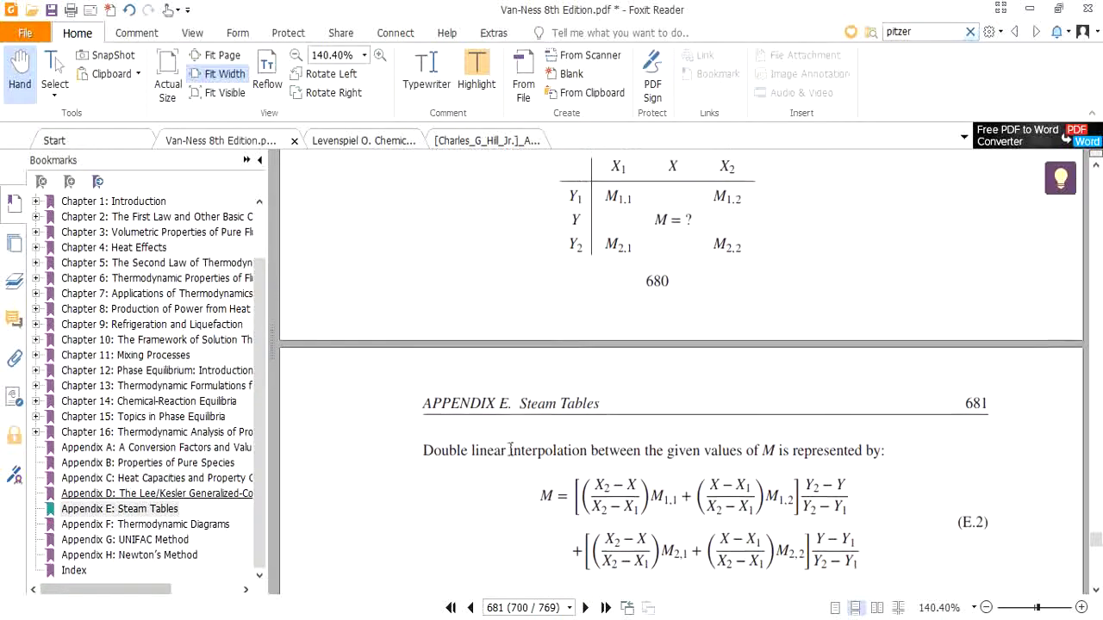
scroll(510, 449, up, 1)
scroll(510, 449, down, 1)
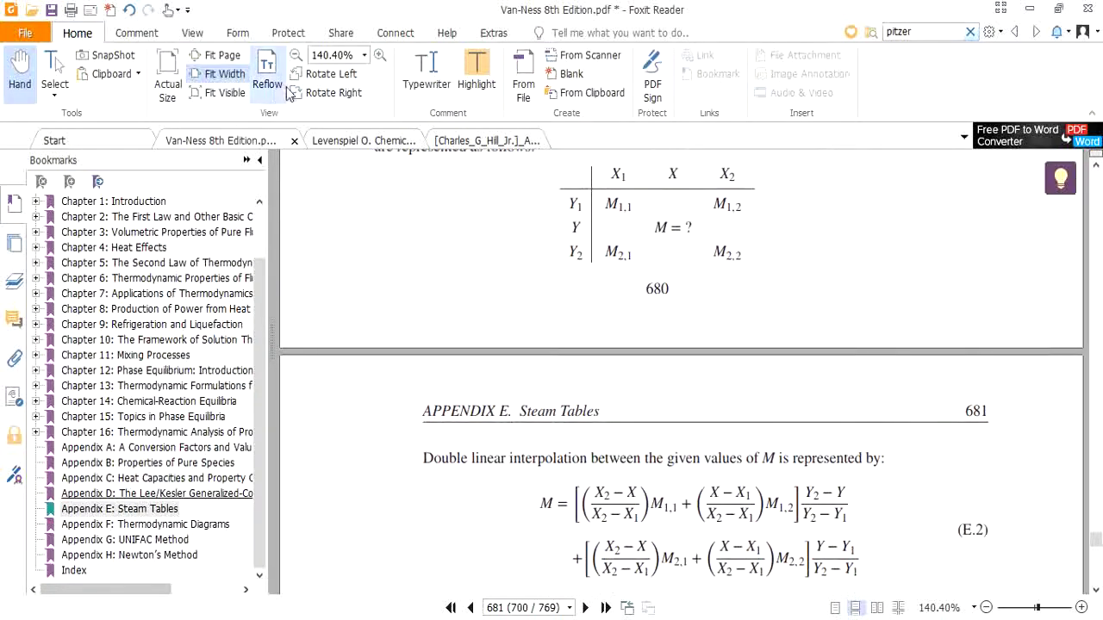
Capture the double linear interpolation table together with Eq. (E.2) as a new snip in Snipping Tool.
click(54, 67)
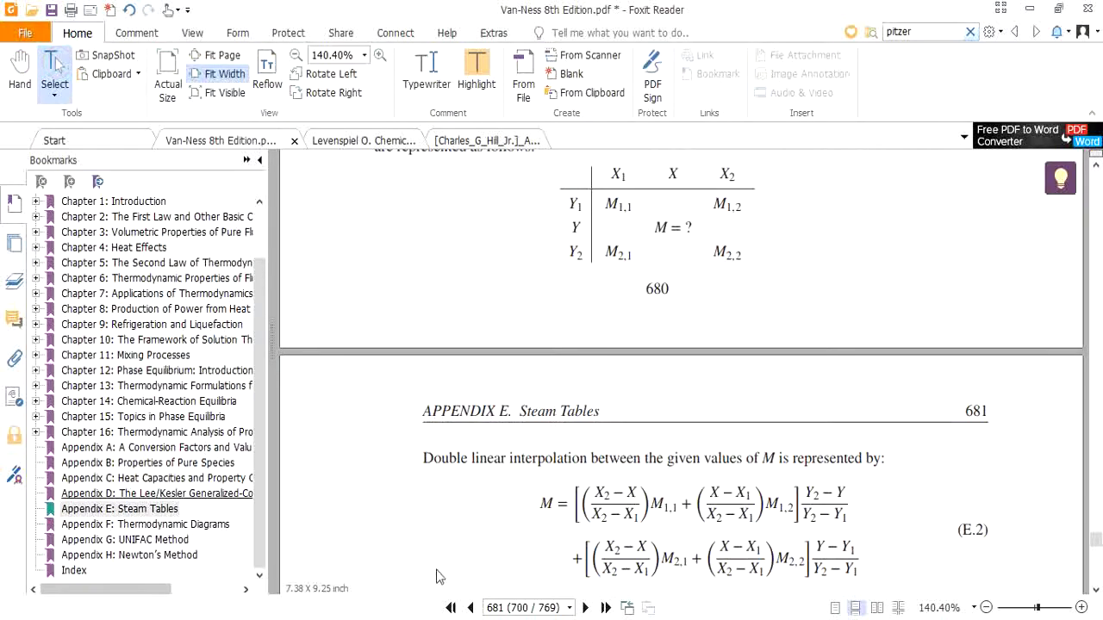
key(alt+Tab)
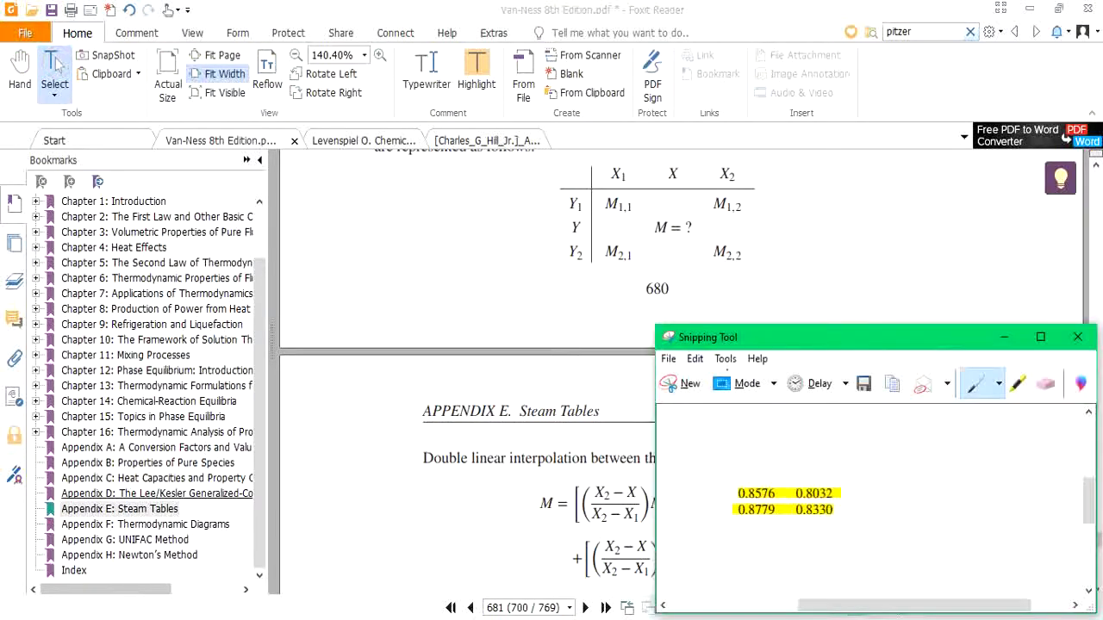
click(689, 383)
drag(534, 159, 874, 591)
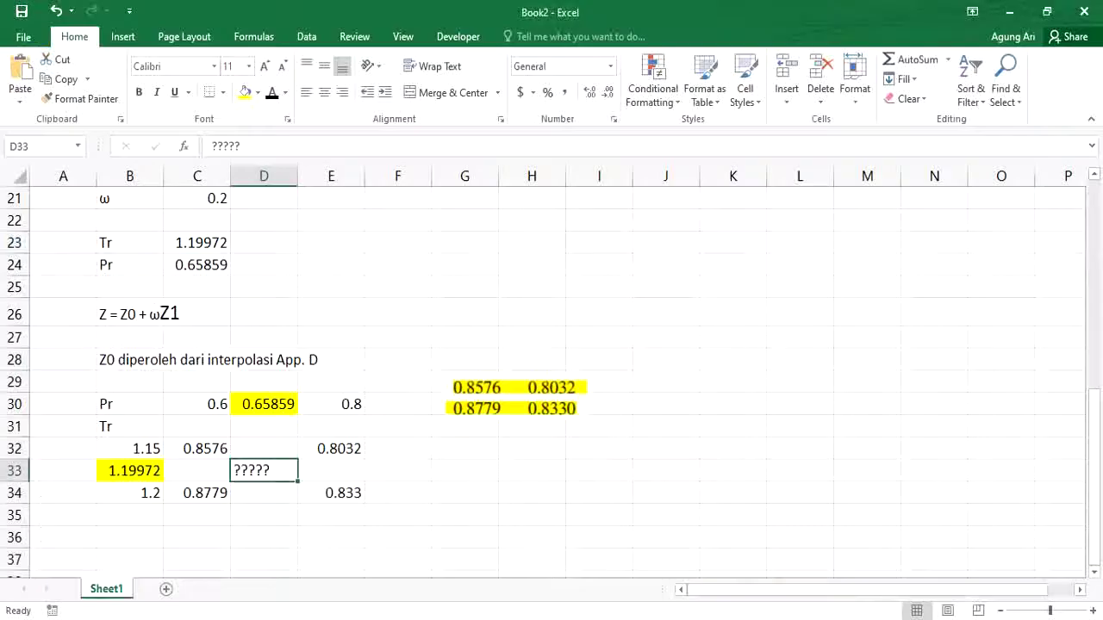
Paste the snip of the double interpolation table and equation into the sheet, shrink it and place it beside the Z0 table.
click(612, 484)
key(ctrl+v)
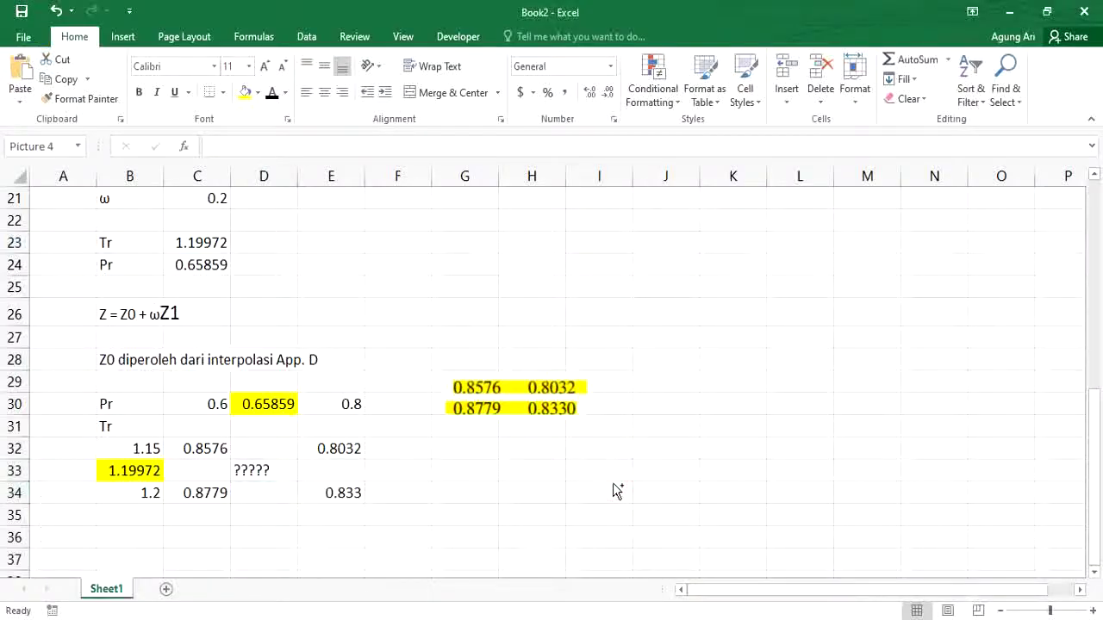
drag(711, 512, 583, 387)
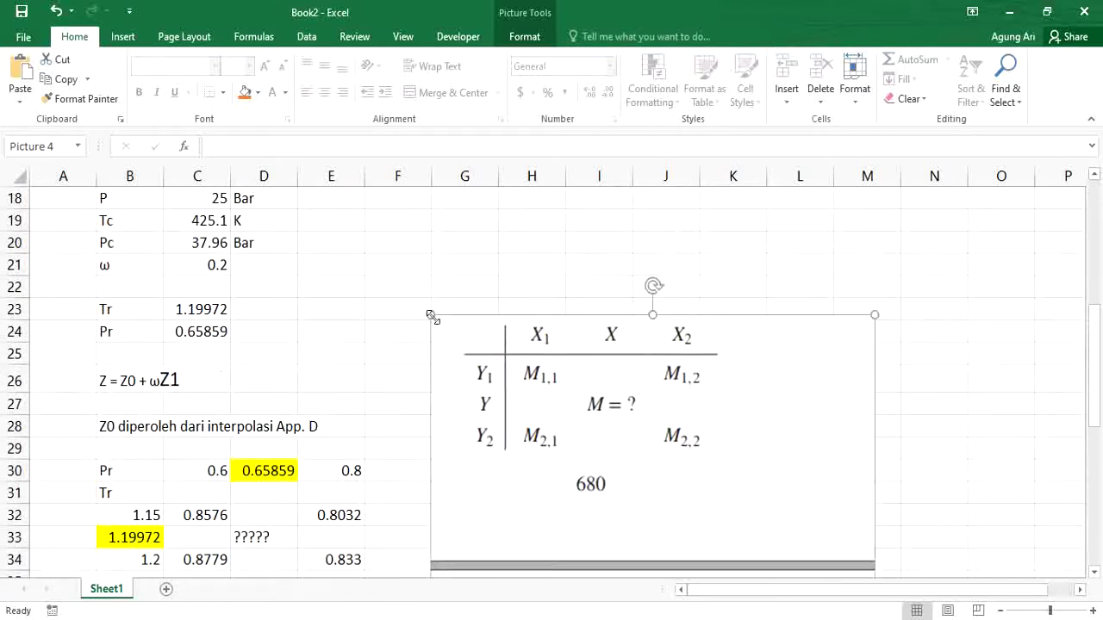
drag(431, 316, 565, 254)
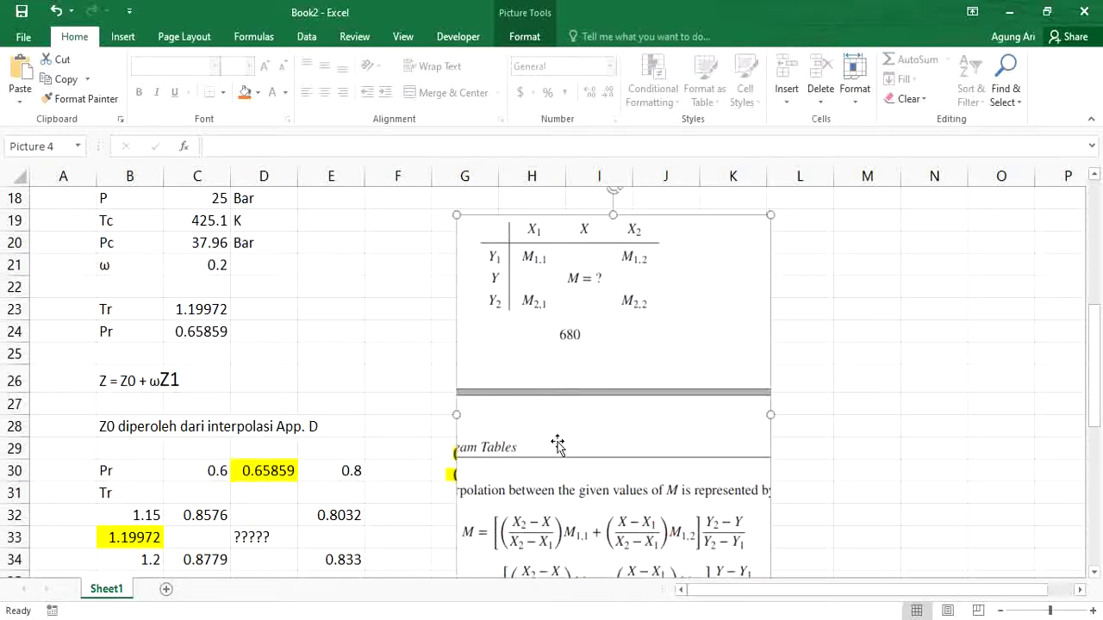
drag(561, 443, 525, 384)
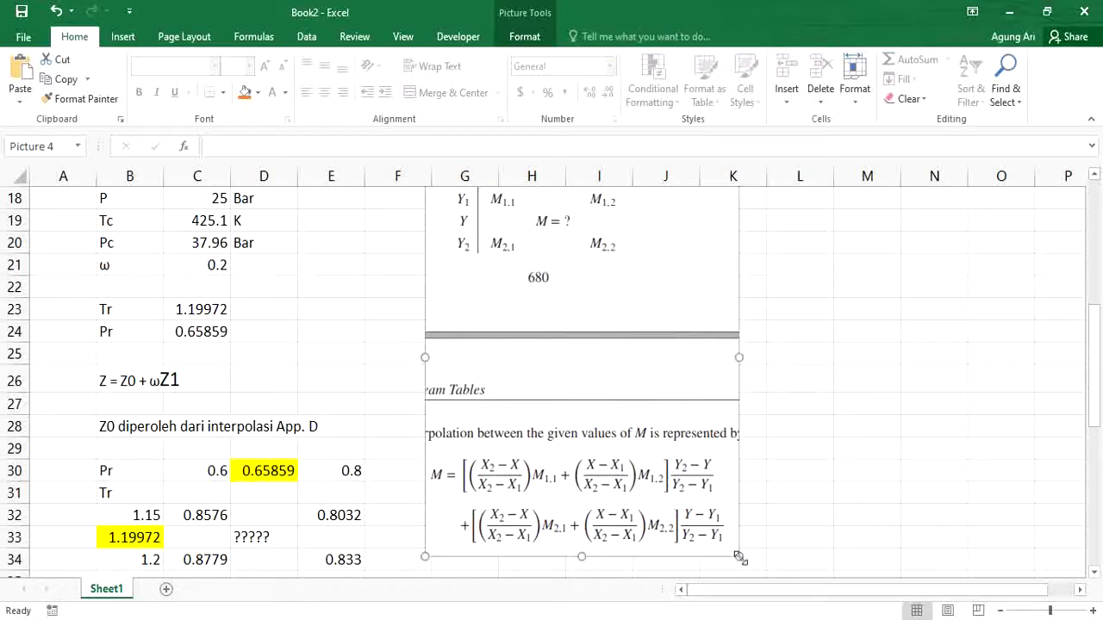
drag(738, 557, 670, 481)
drag(574, 325, 573, 408)
scroll(573, 408, down, 2)
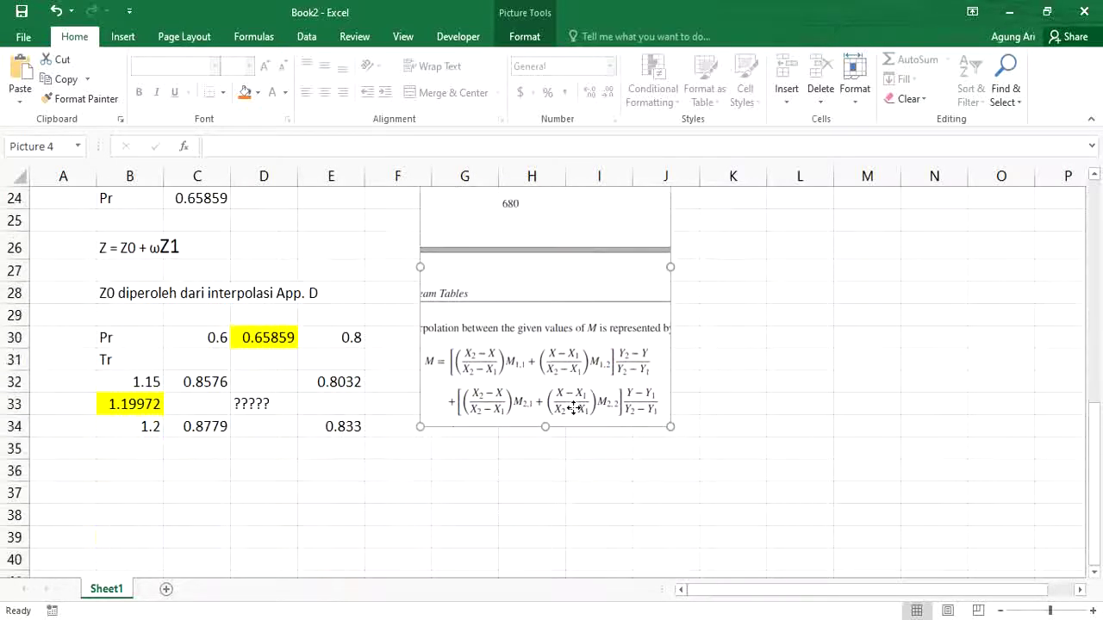
Fill the unknown Z0 cell D33 light blue and apply all borders to the interpolation table B30:E34.
click(260, 404)
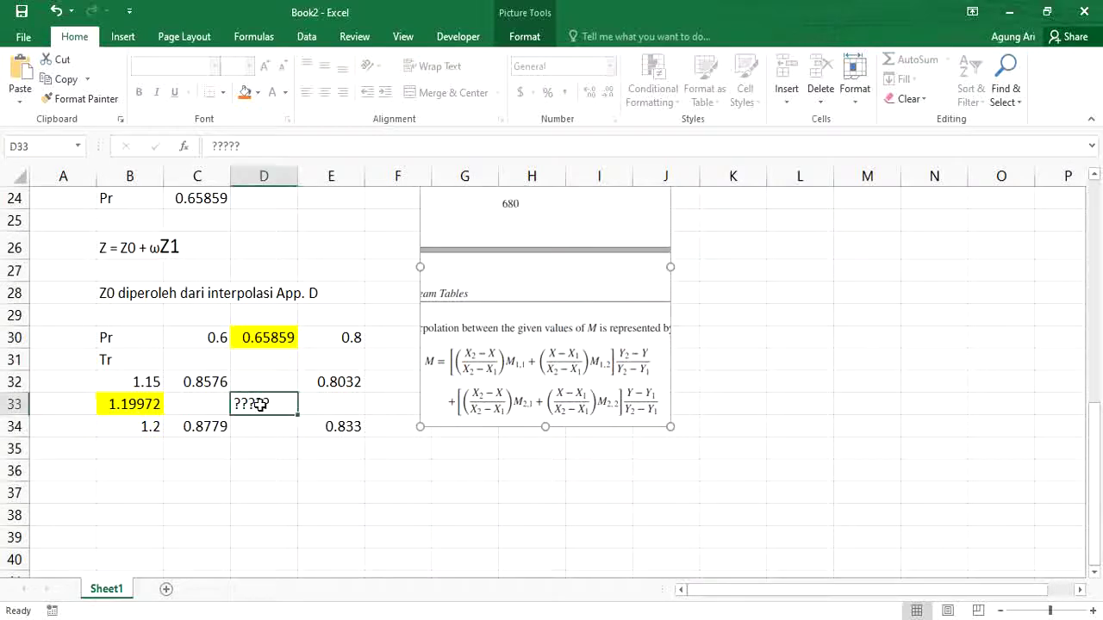
click(259, 91)
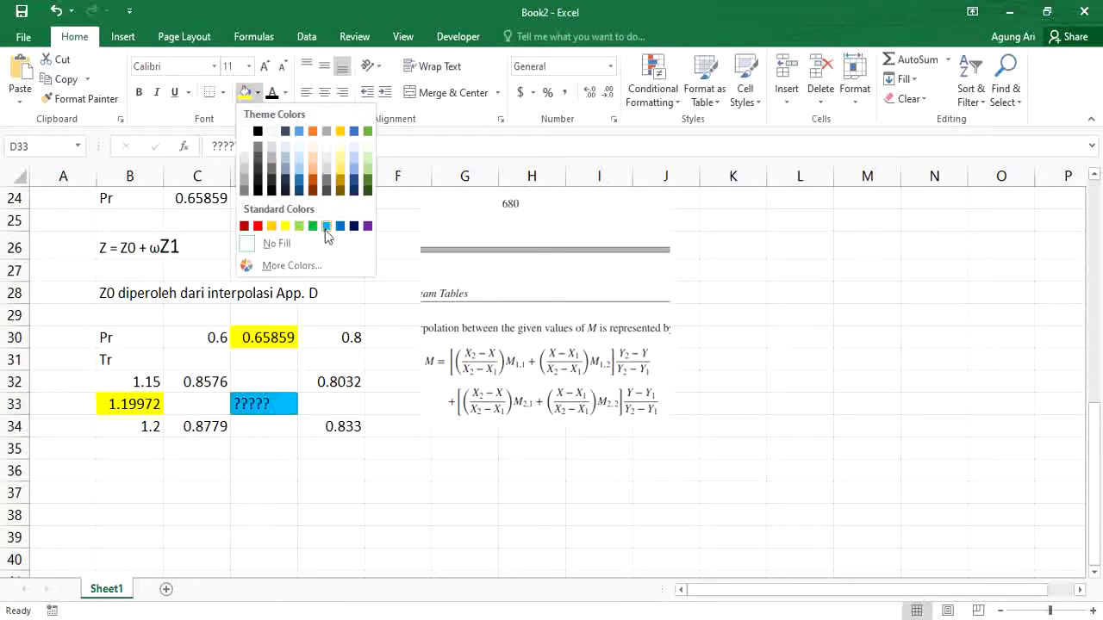
click(327, 226)
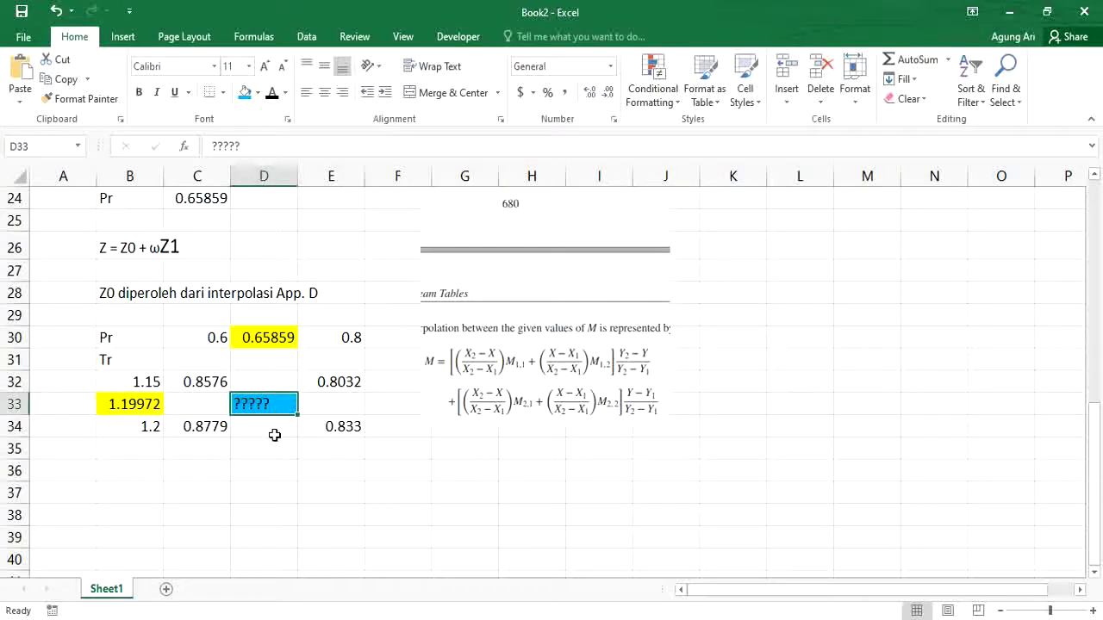
drag(148, 339, 348, 426)
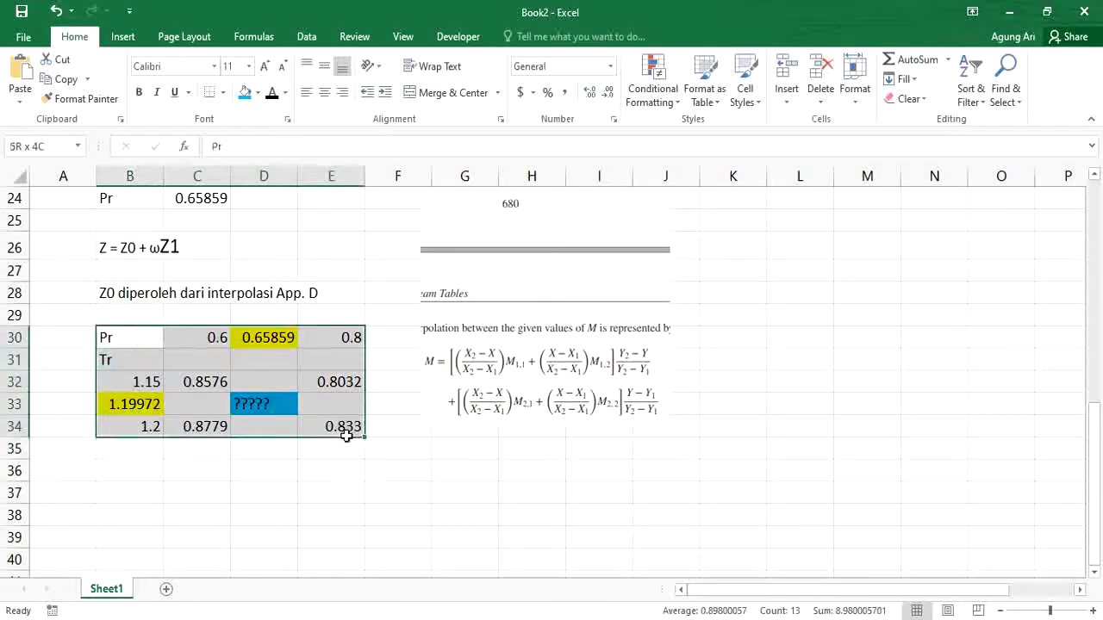
click(222, 92)
click(247, 246)
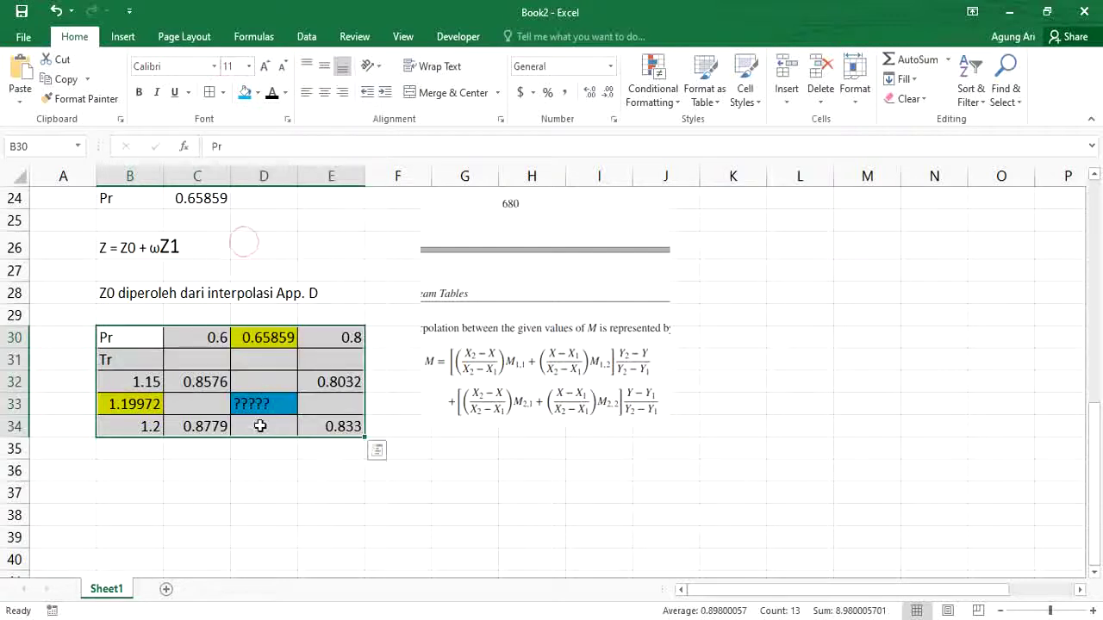
Replace the placeholder in D33 with the start of the interpolation formula, the X2−X numerator =((E30-D30.
click(268, 401)
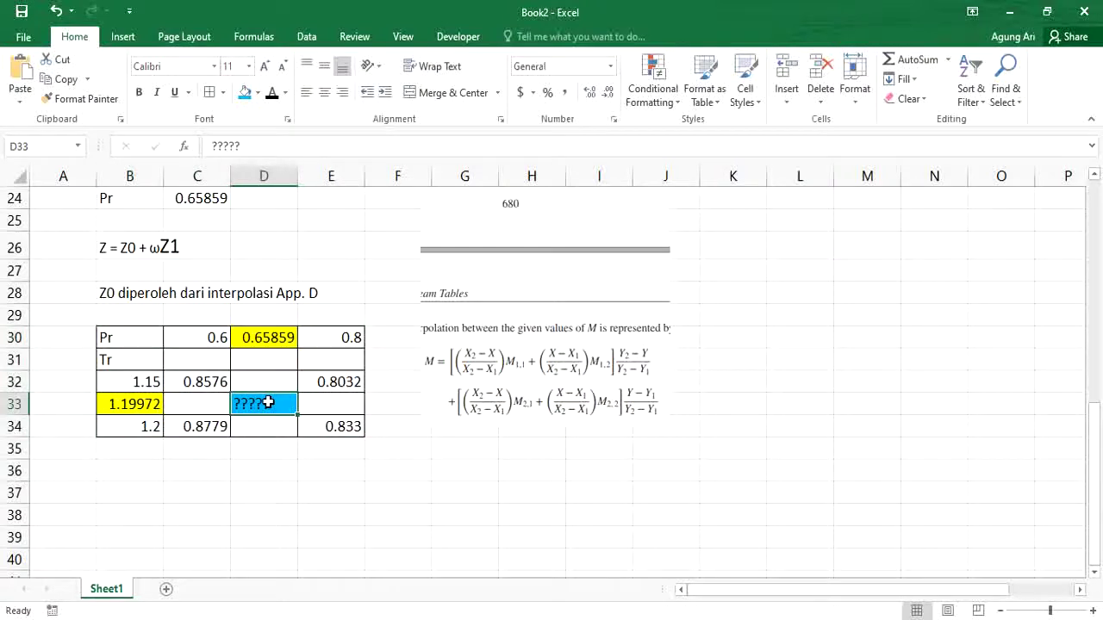
key(BackSpace)
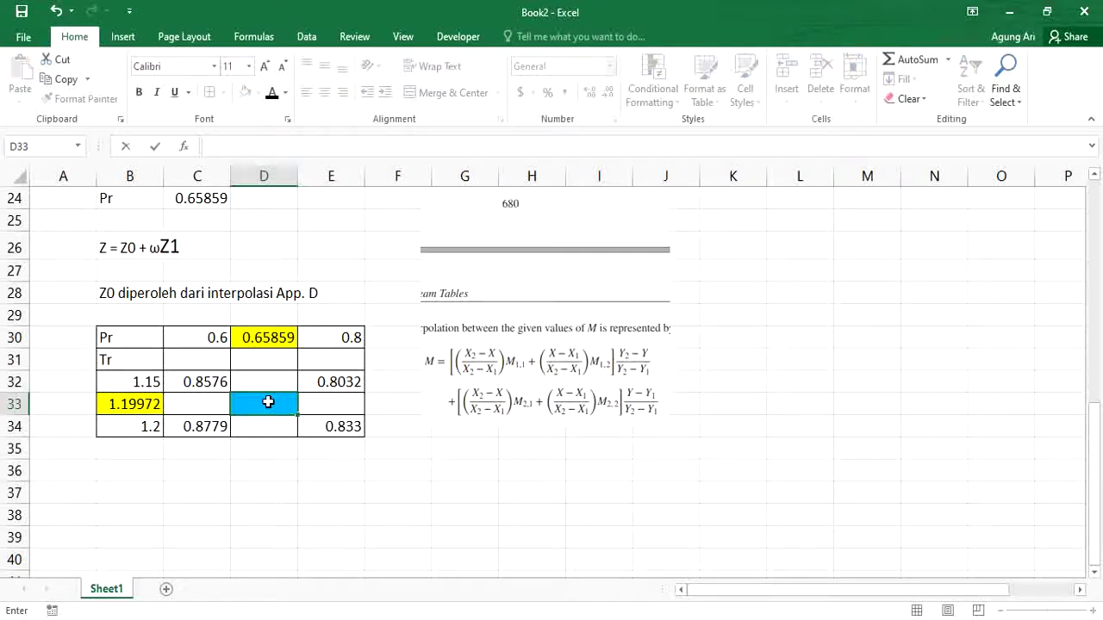
text(=)
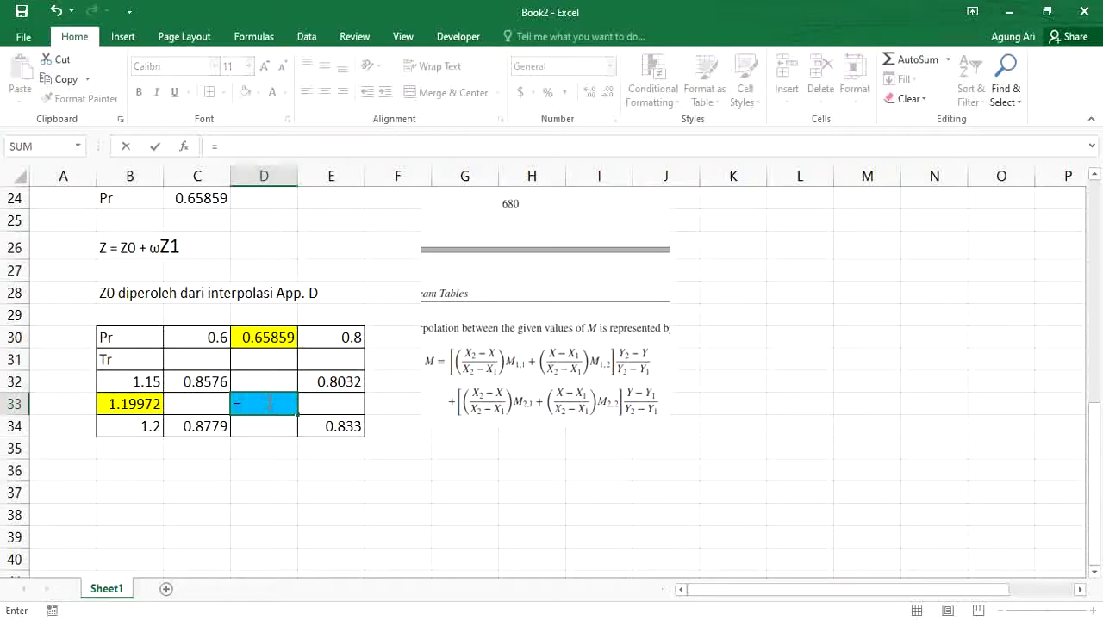
scroll(269, 402, up, 3)
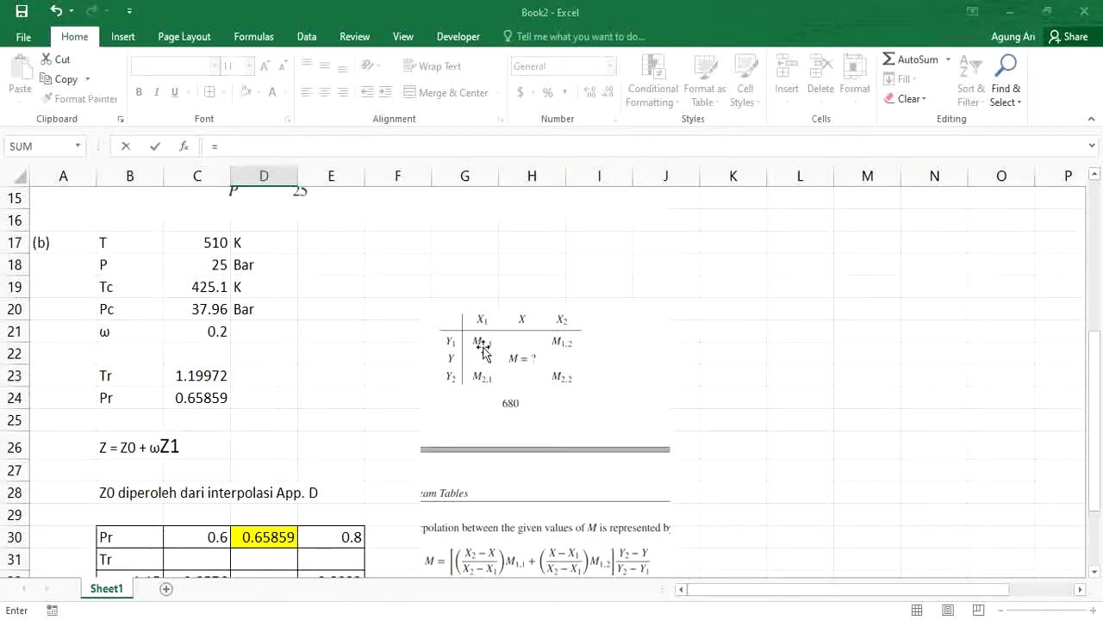
scroll(463, 420, down, 2)
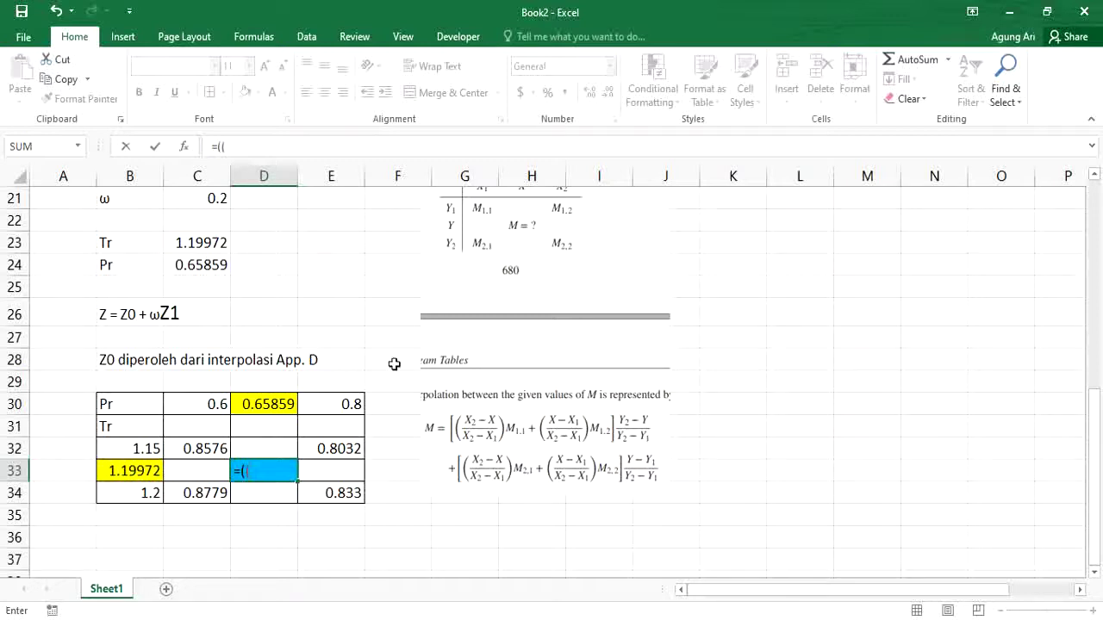
scroll(394, 364, up, 1)
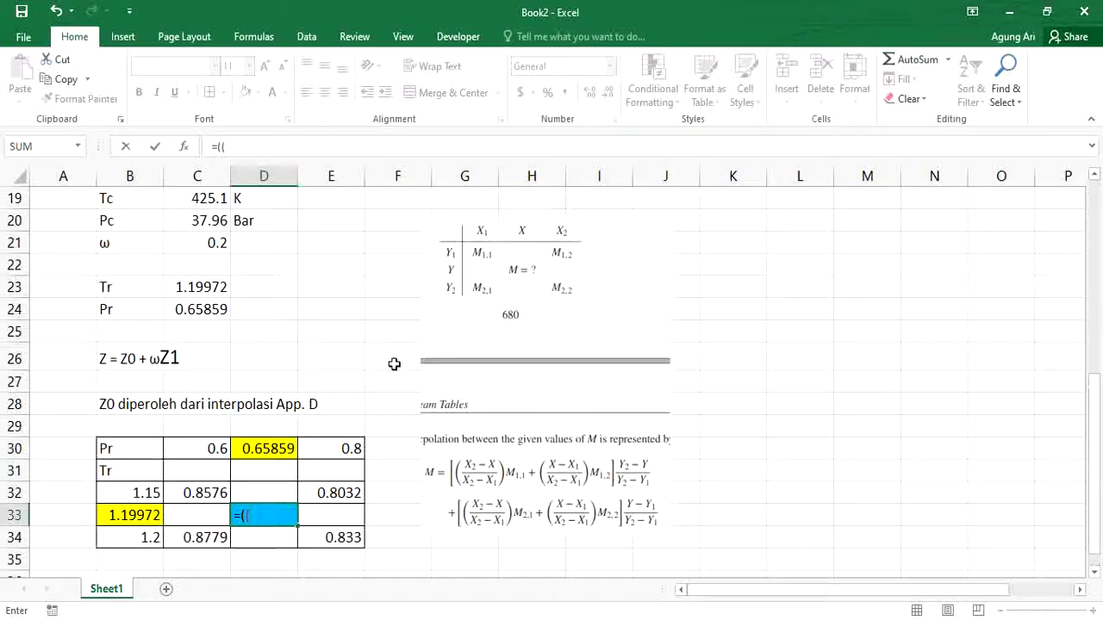
click(343, 452)
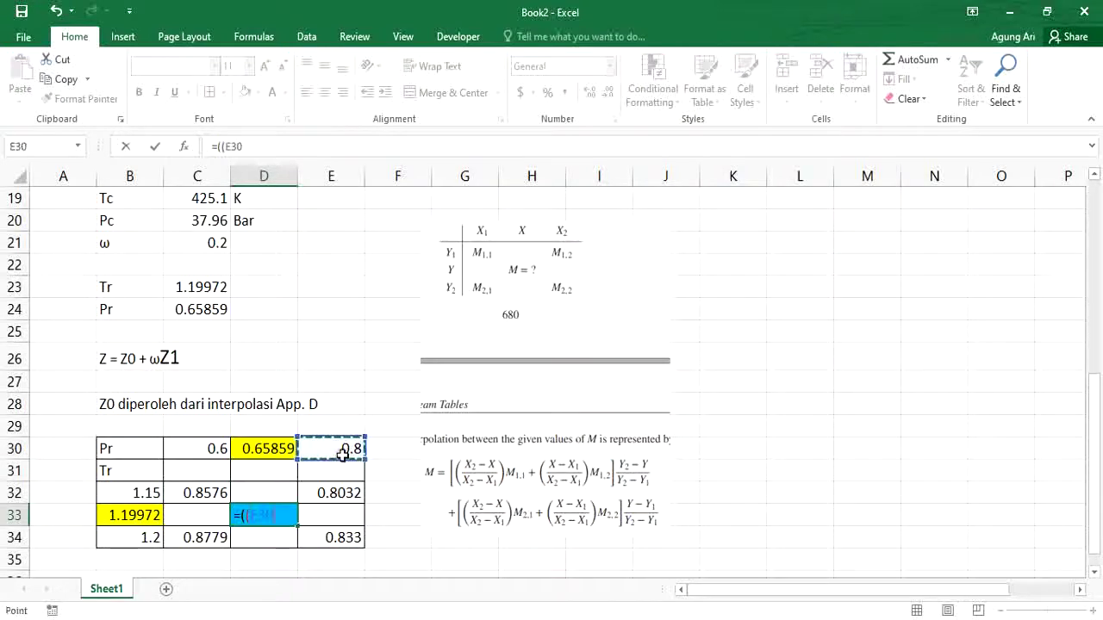
text(-)
click(203, 450)
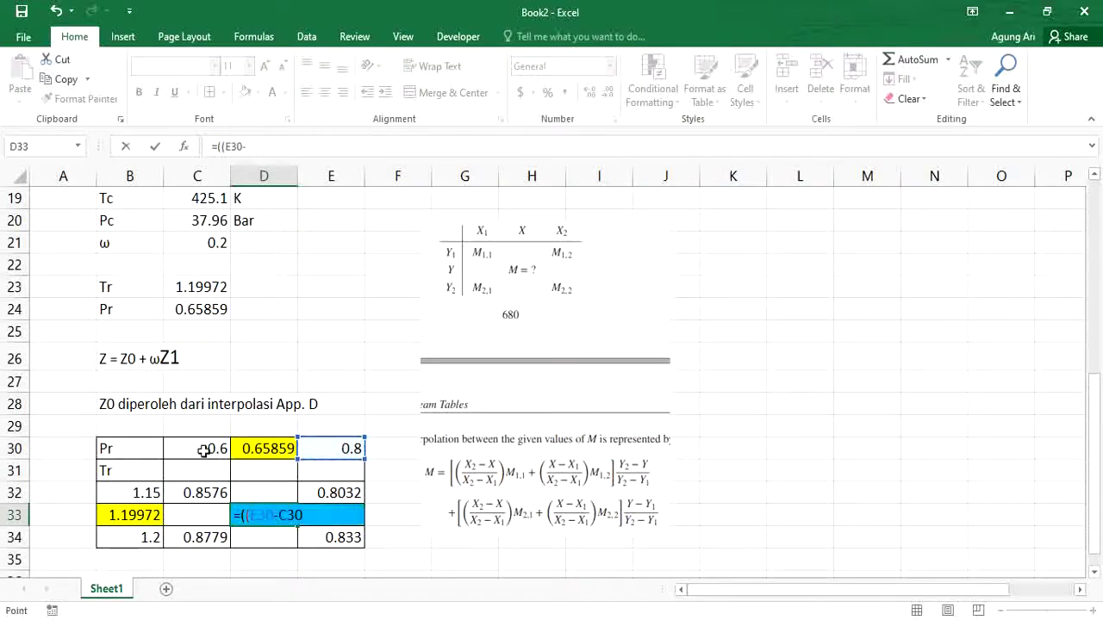
key(BackSpace)
key(BackSpace)
key(BackSpace)
click(272, 448)
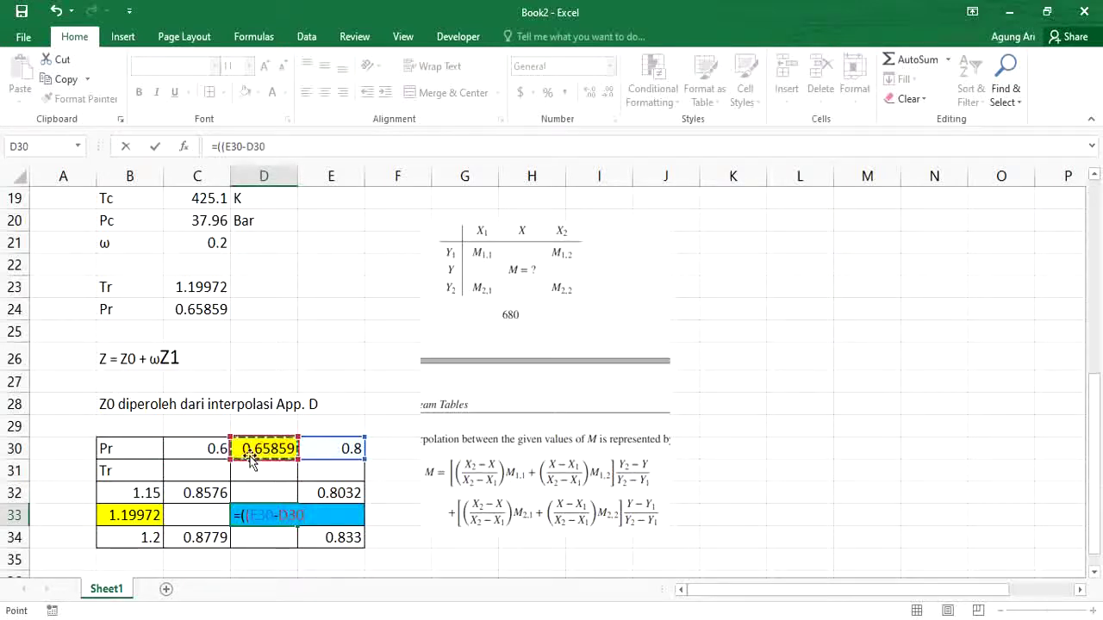
Complete the first term of the D33 formula by dividing by (E30-C30) and multiplying by C32, followed by a plus sign.
text()/)
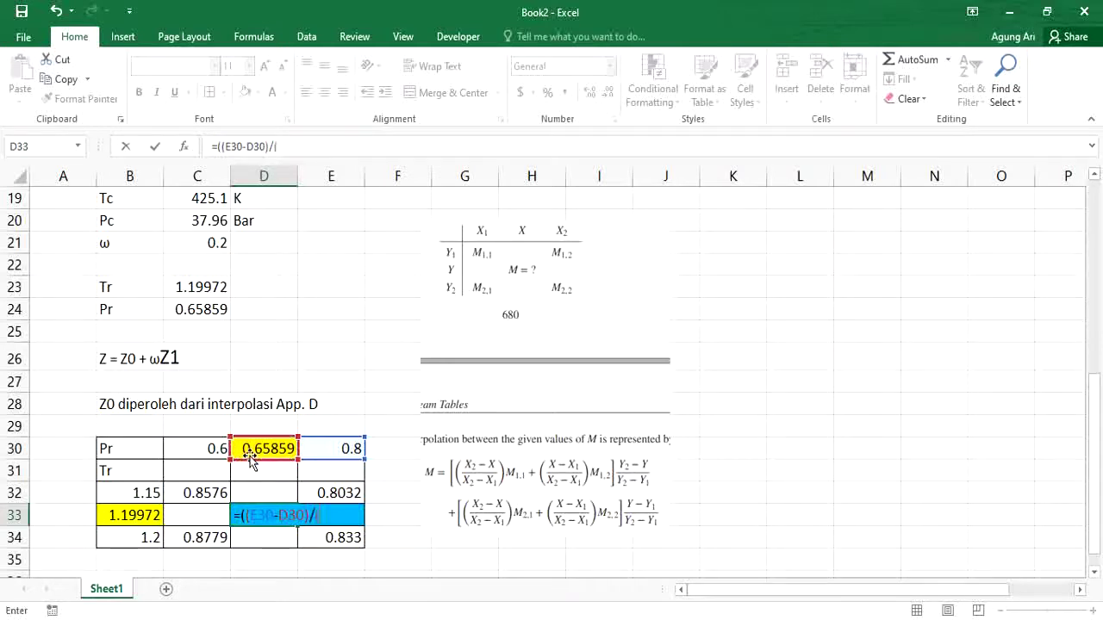
text(()
click(329, 448)
text(-)
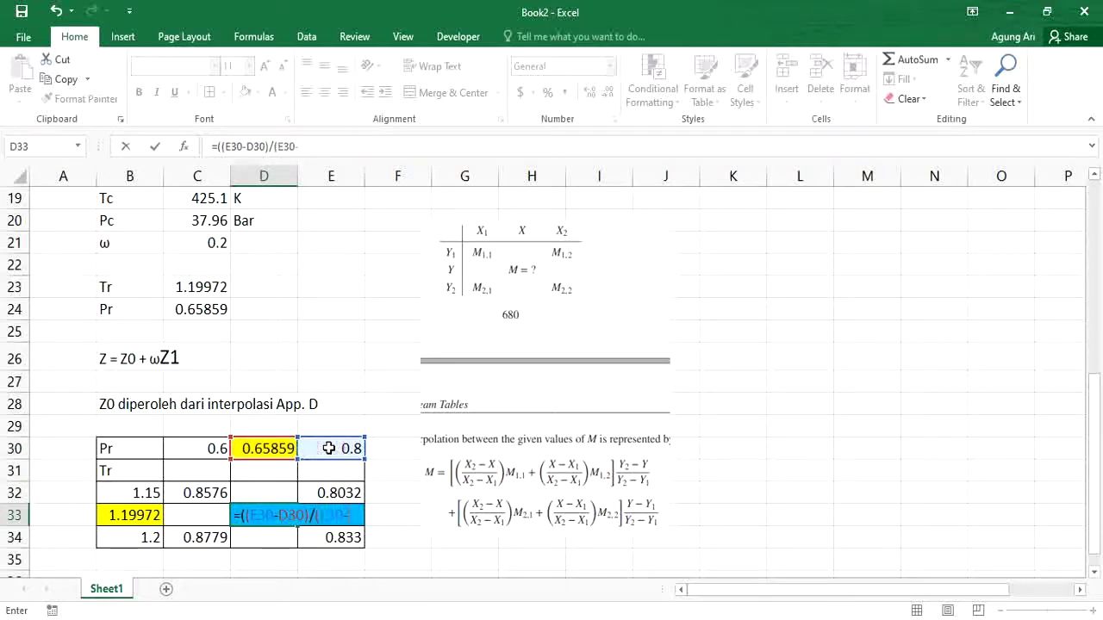
click(190, 448)
text())
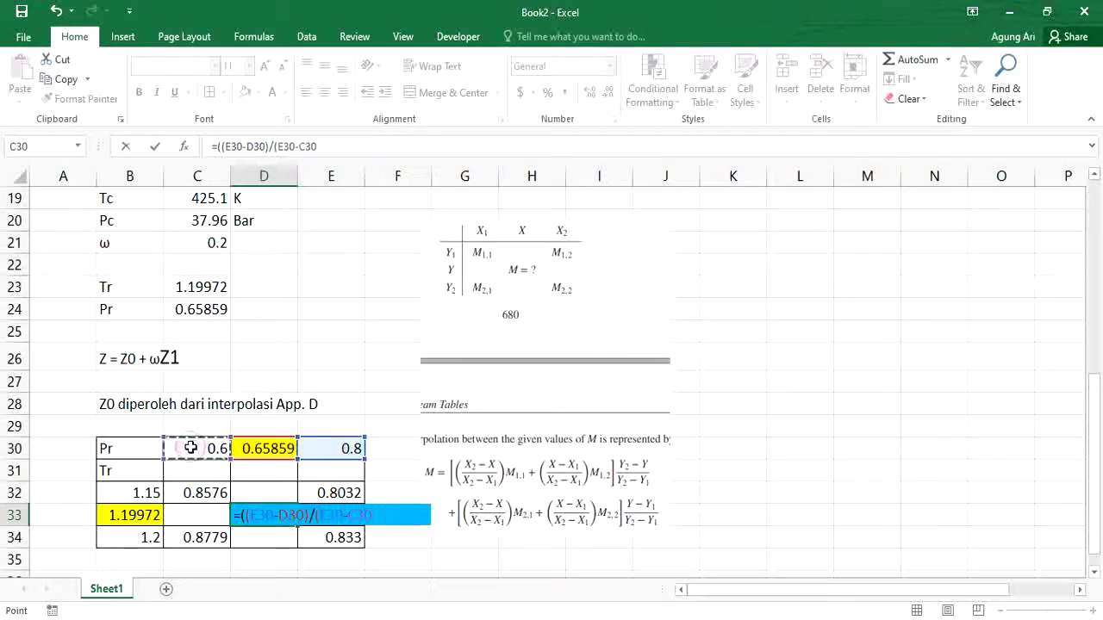
text())
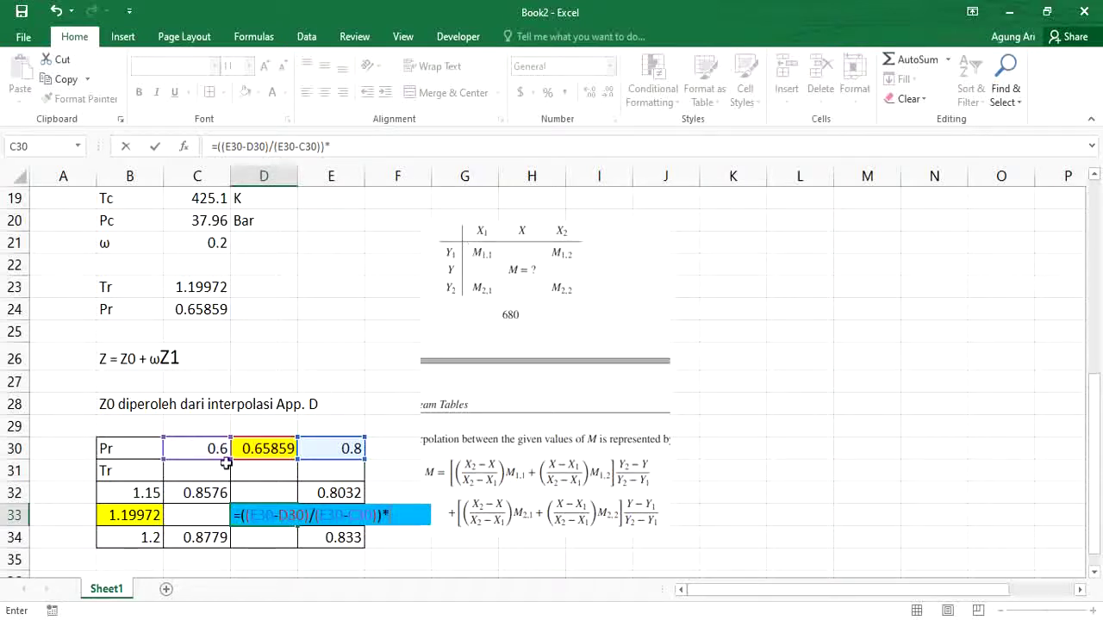
click(200, 494)
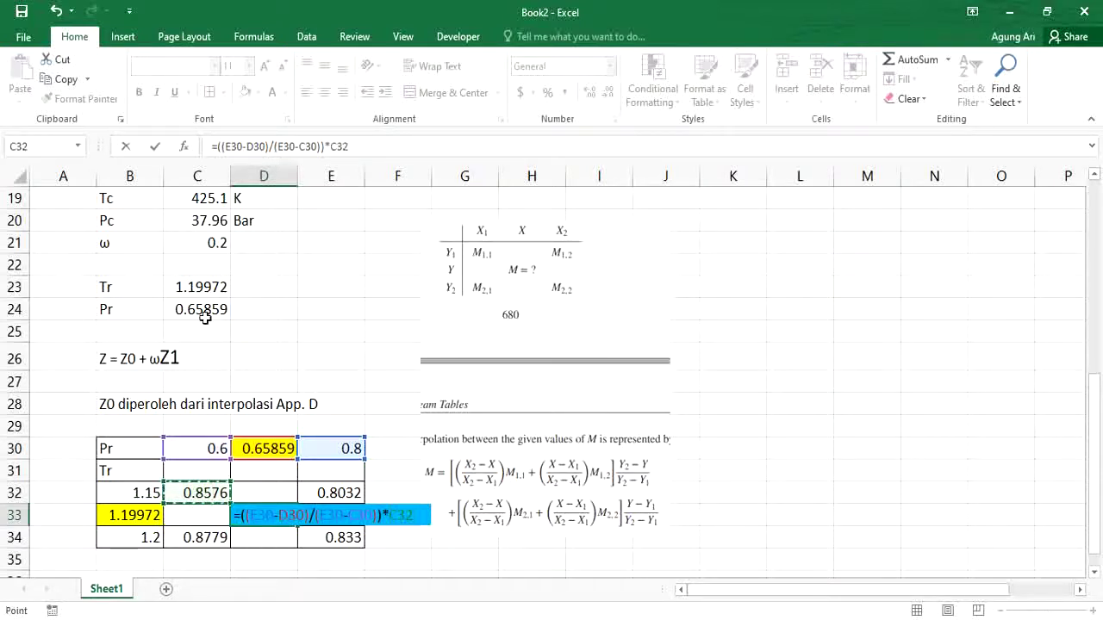
click(217, 149)
text(()
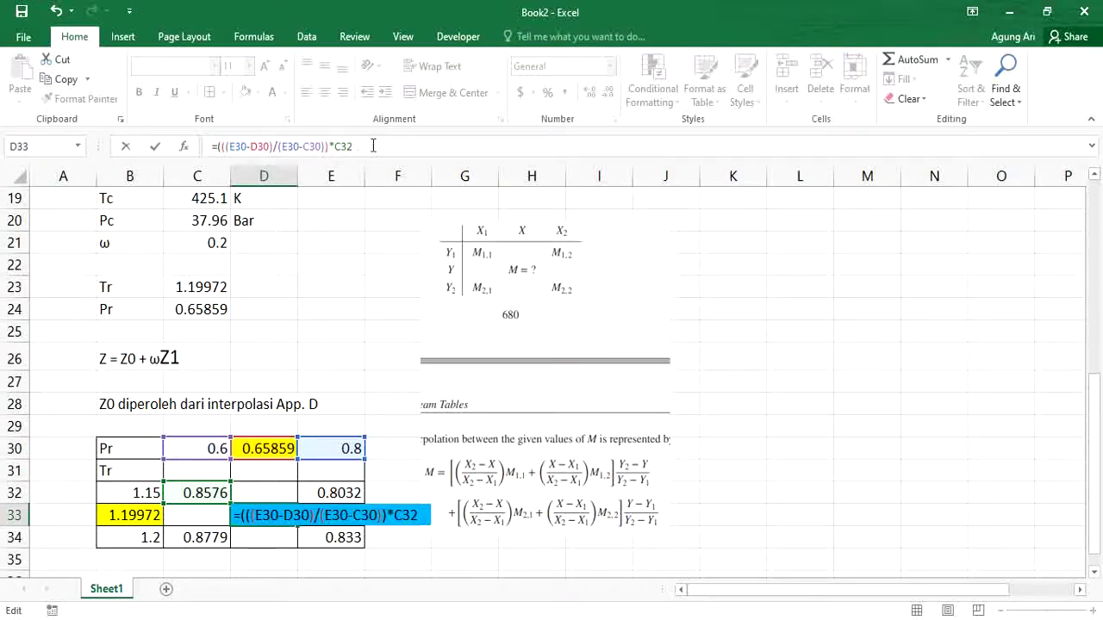
key(BackSpace)
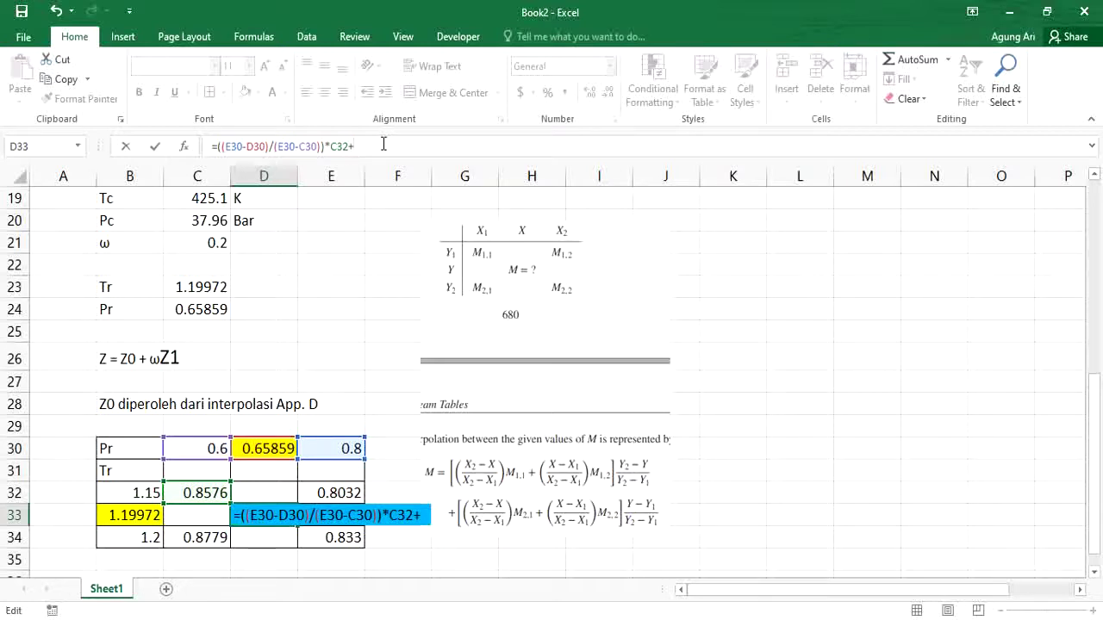
Add the second term ((D30-C30)/(E30-C30))*E32 to the D33 formula.
click(259, 448)
text(-)
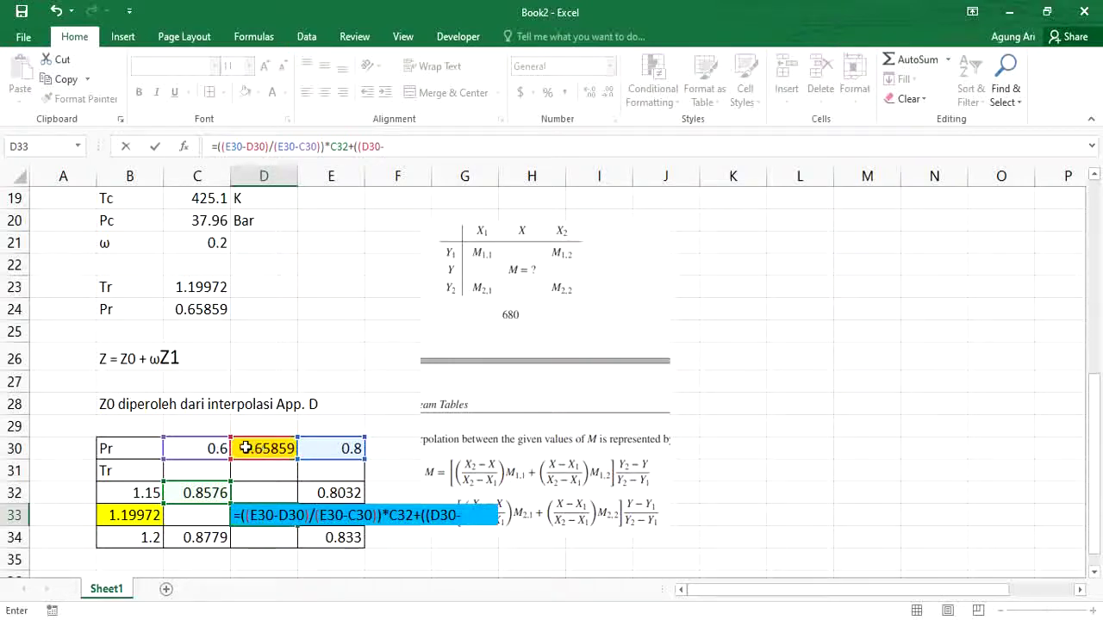
click(208, 451)
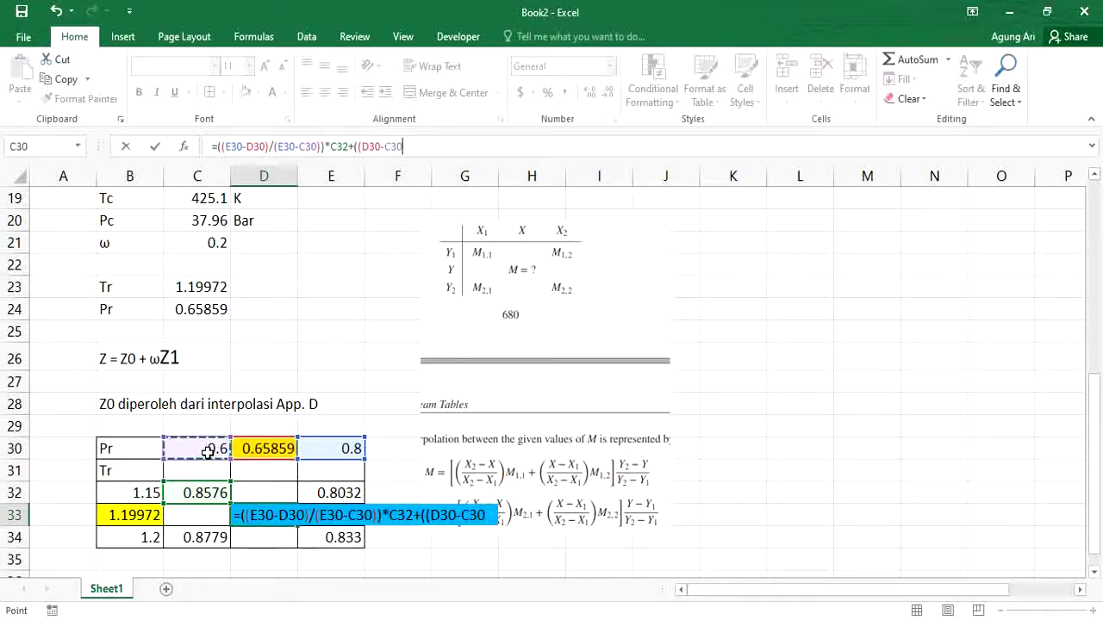
text()/)
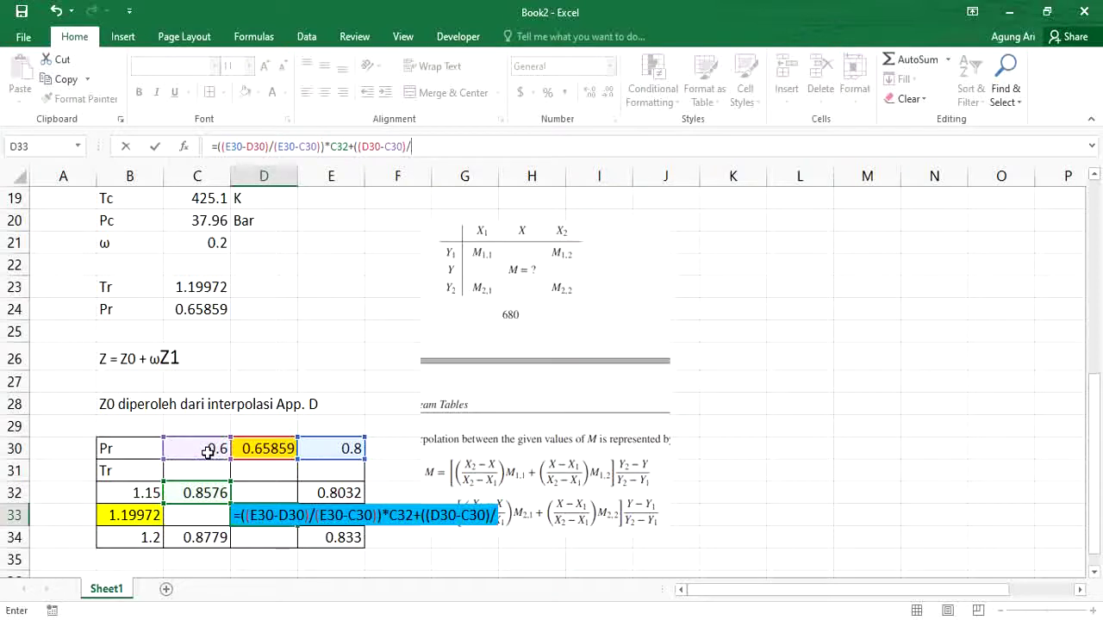
text(()
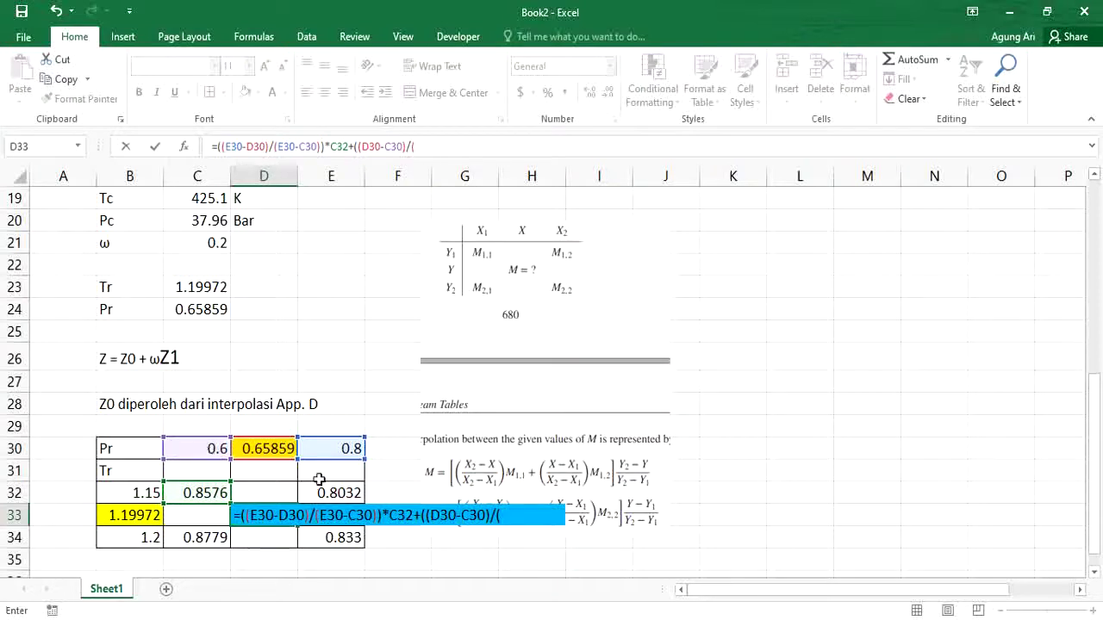
click(336, 448)
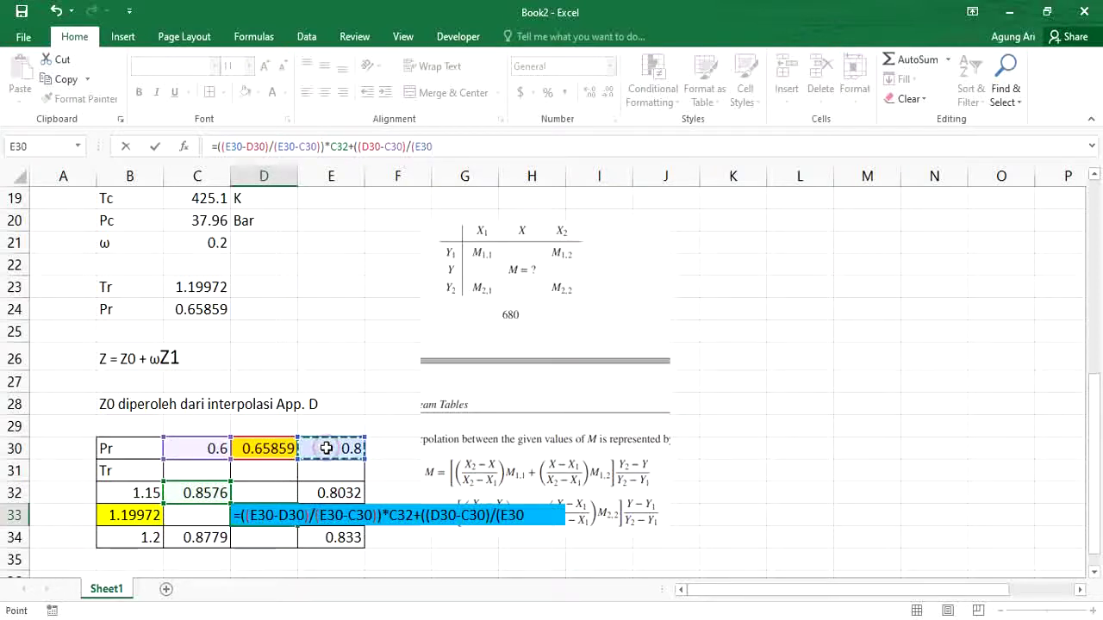
text(-)
click(200, 449)
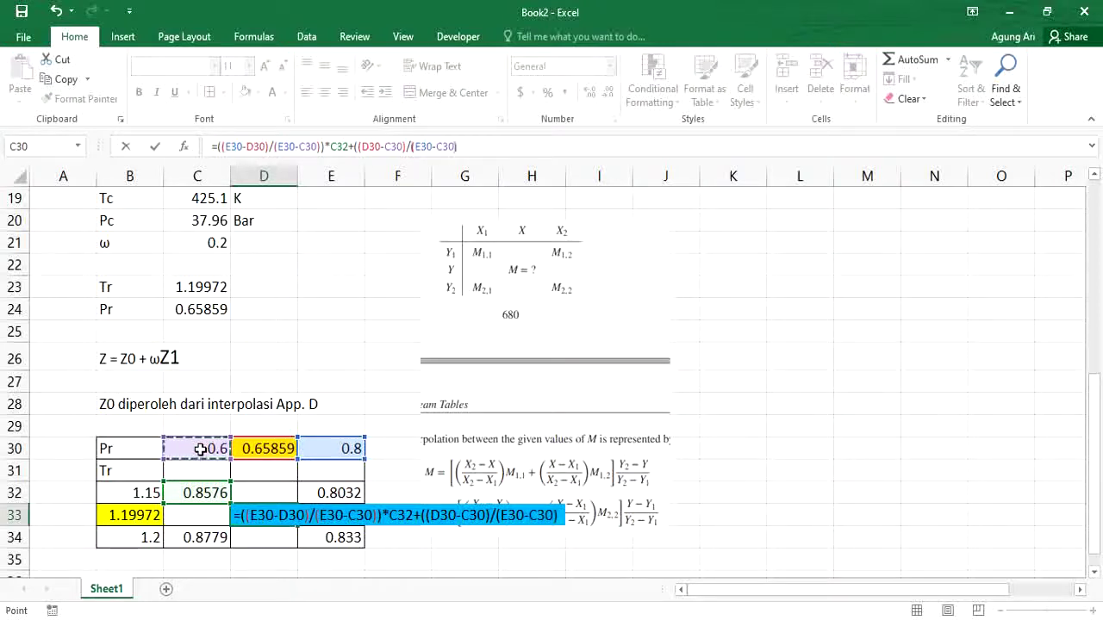
text())*)
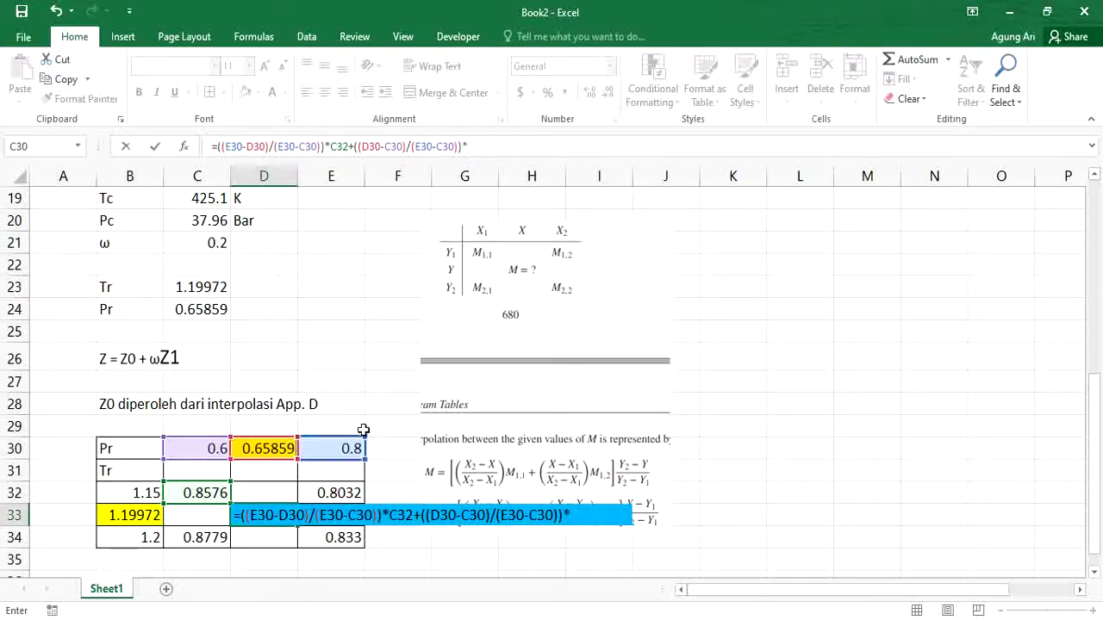
click(331, 493)
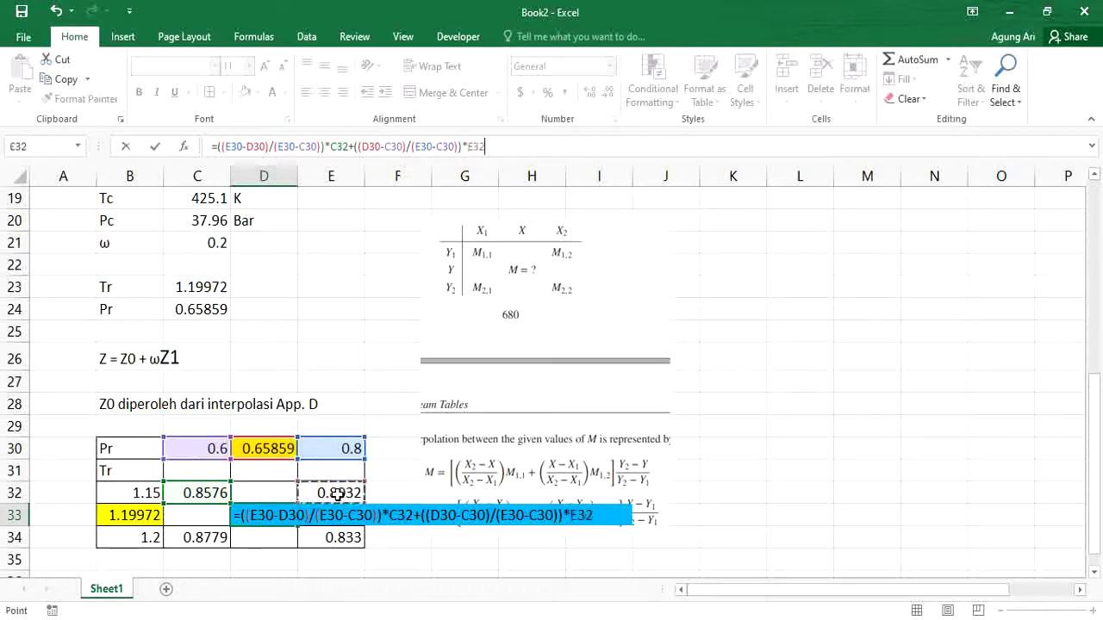
Enclose the two-term sum in D33 in parentheses and multiply it by a factor starting with the Y2−Y numerator, *((B34-B33.
click(217, 146)
text(()
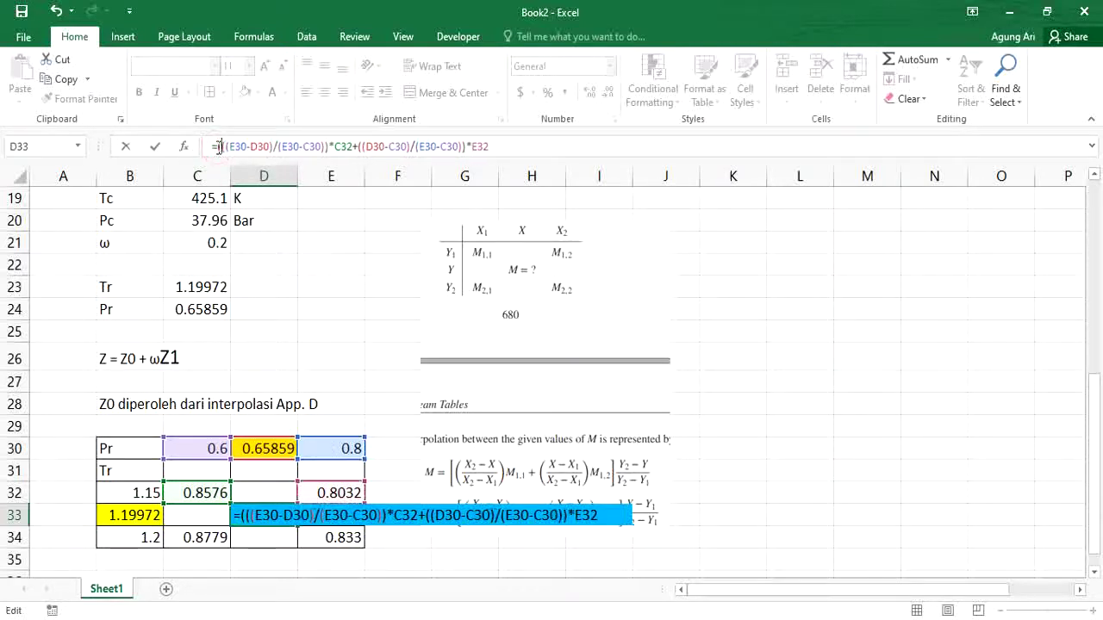
click(509, 145)
click(149, 538)
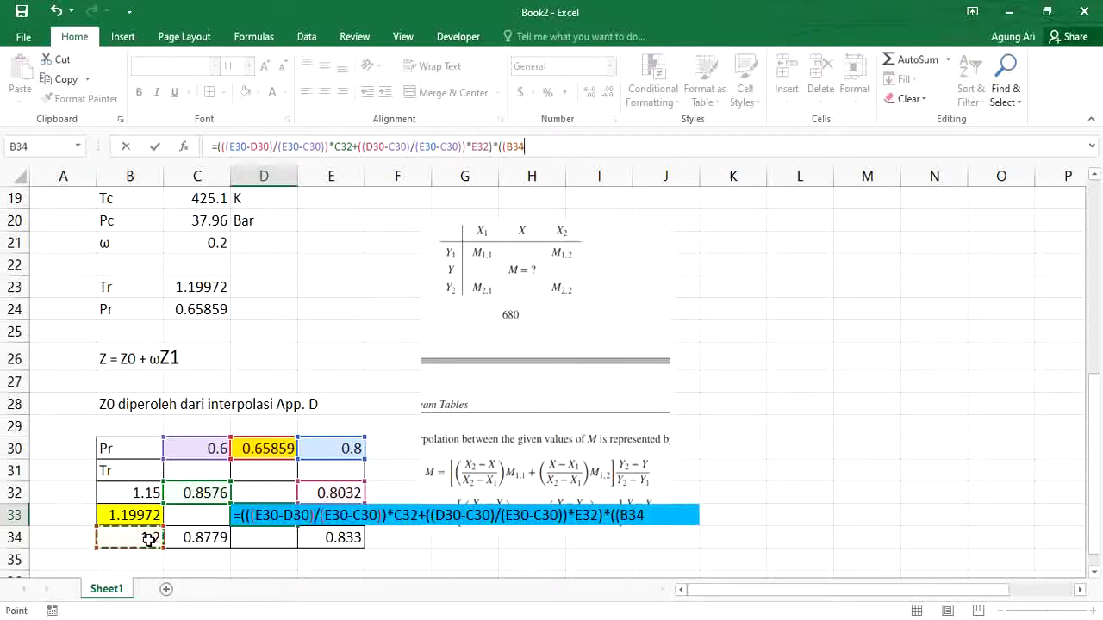
text(-)
click(127, 515)
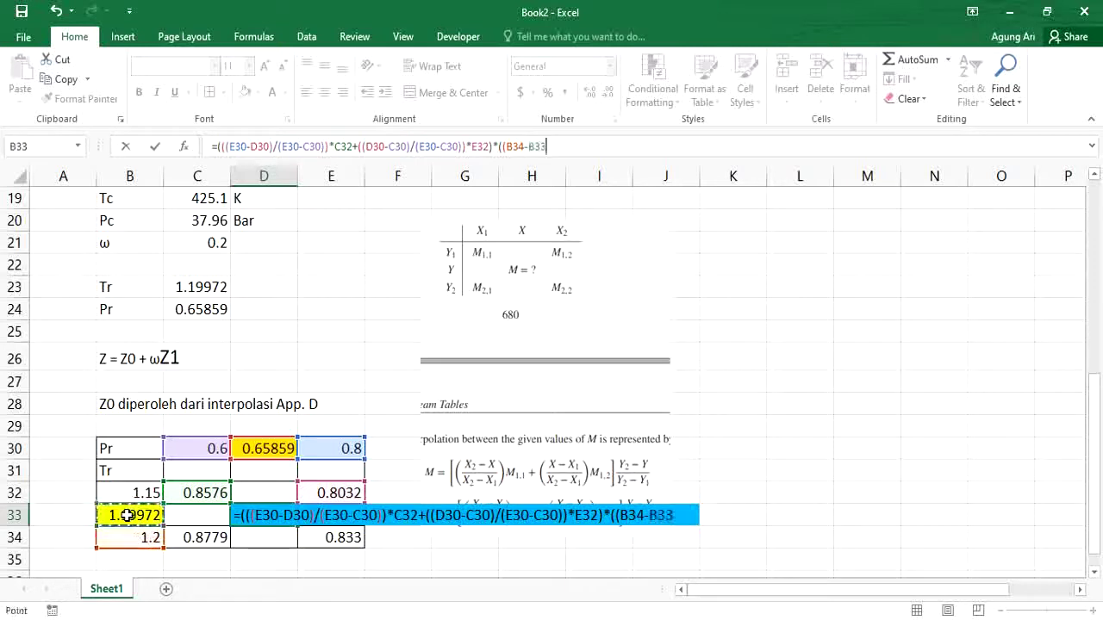
Complete the factor in D33 by dividing by (B34-B32), close the parentheses and enter the formula.
text()/()
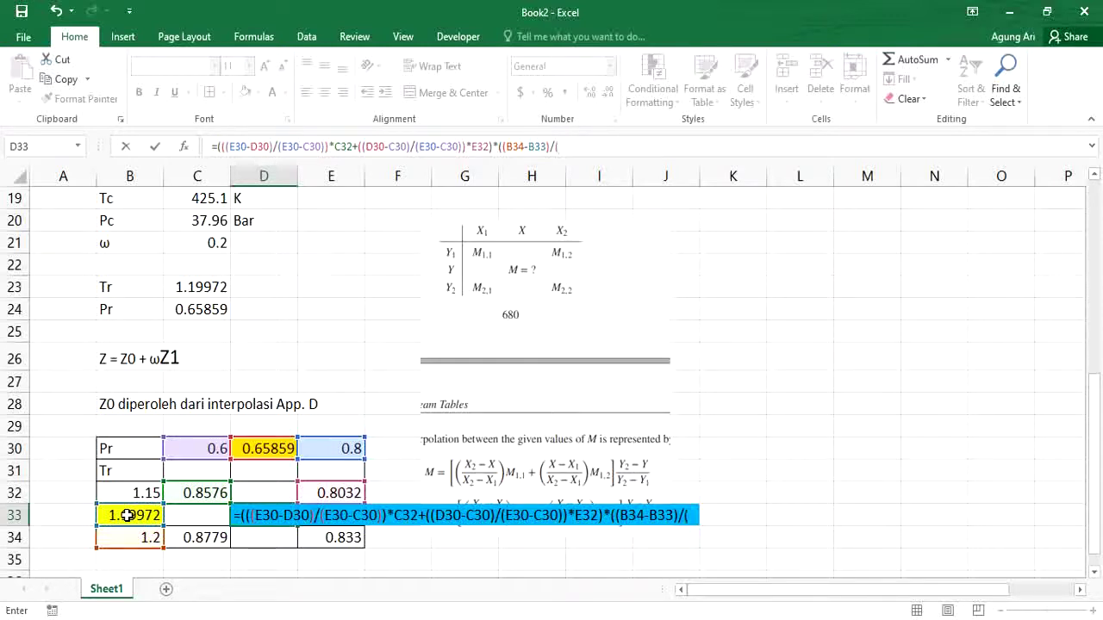
click(127, 537)
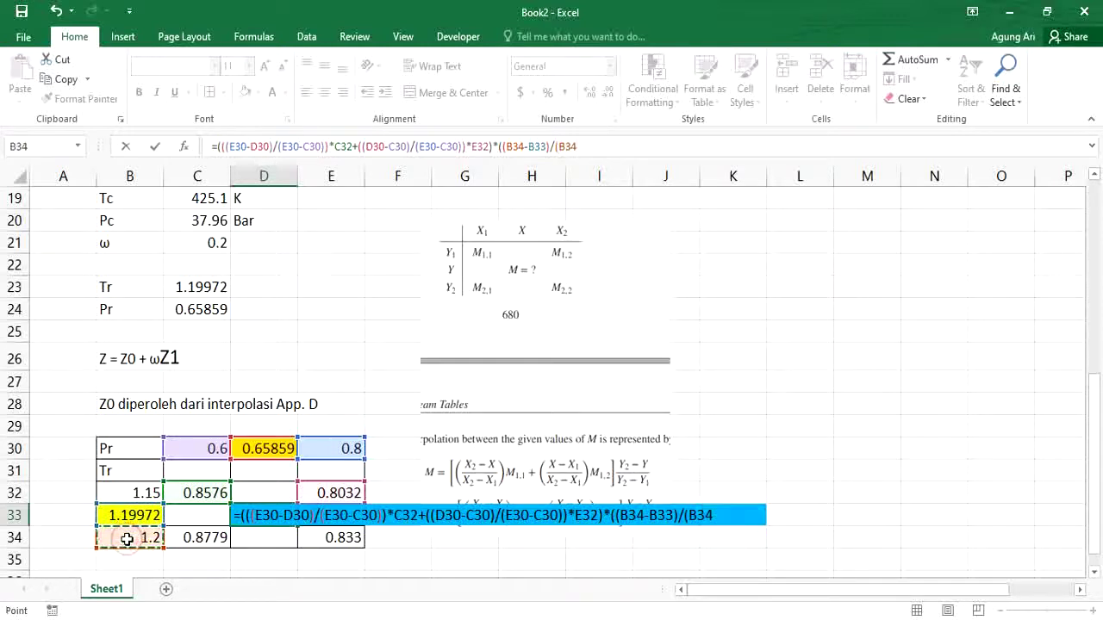
text(-)
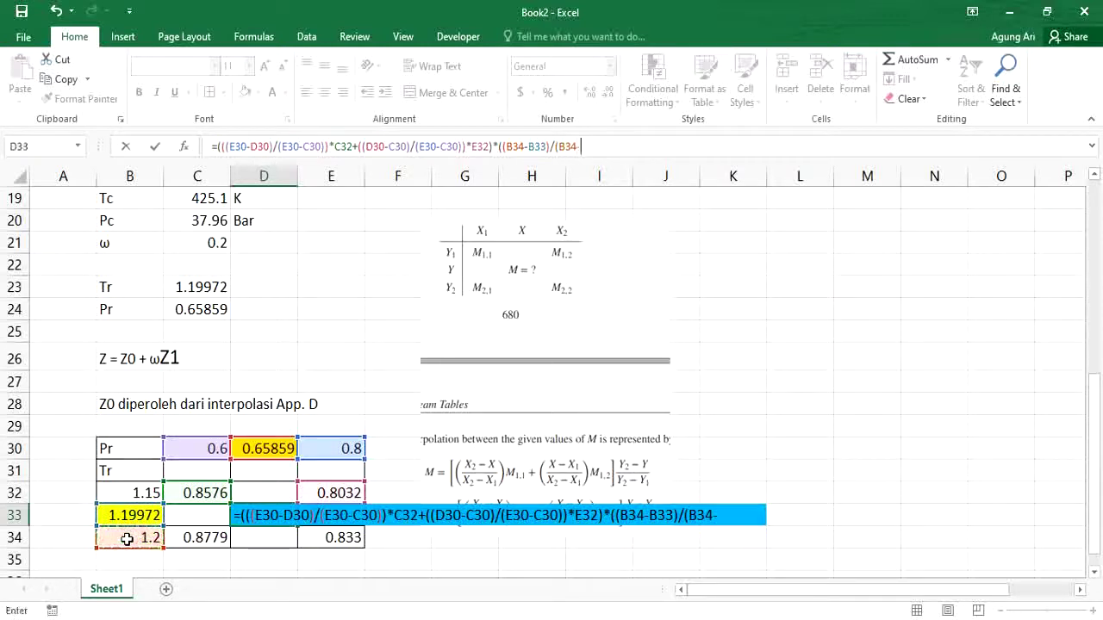
click(123, 490)
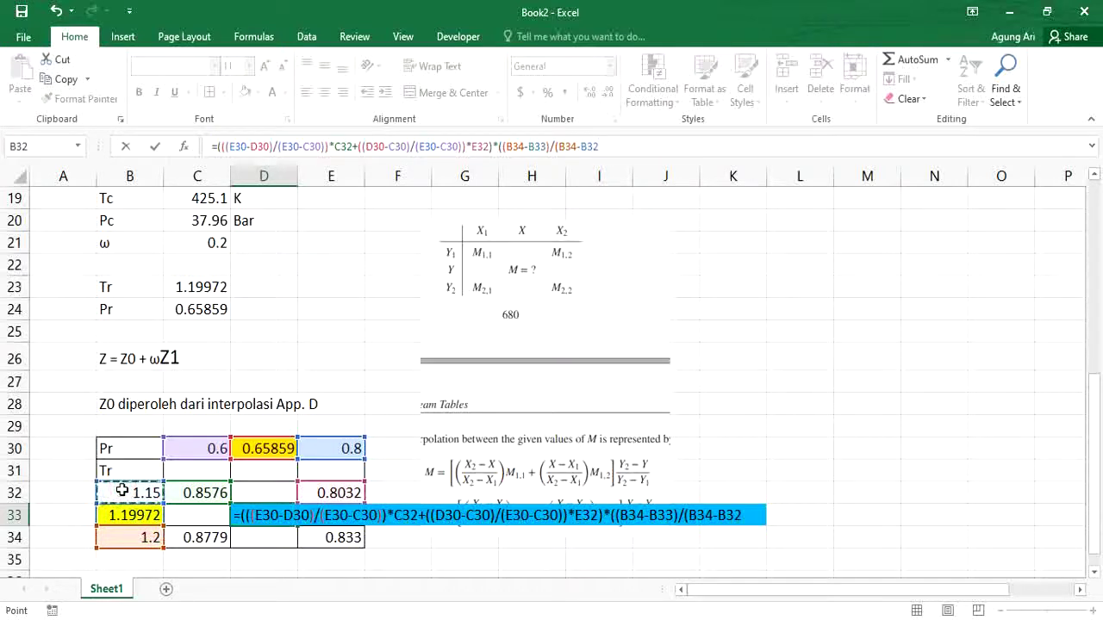
text())
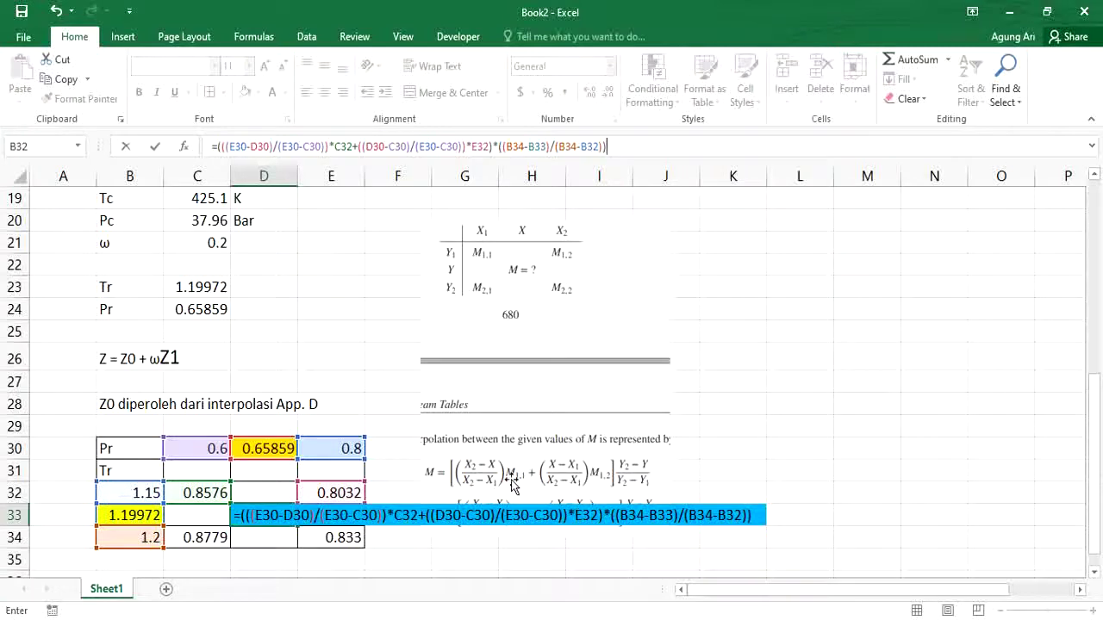
scroll(558, 481, down, 1)
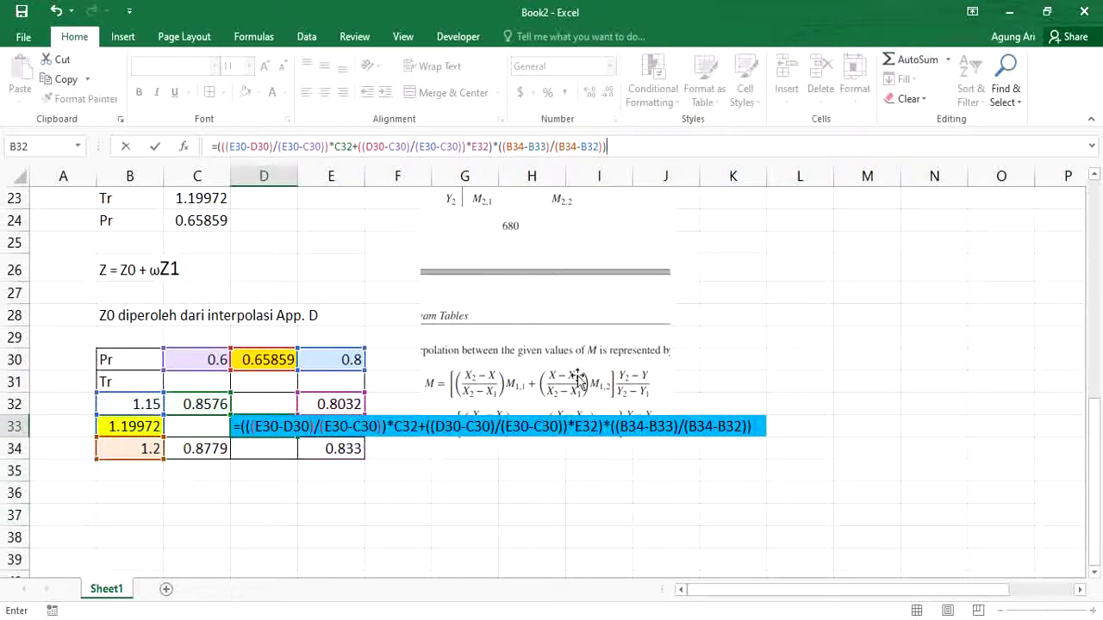
key(Return)
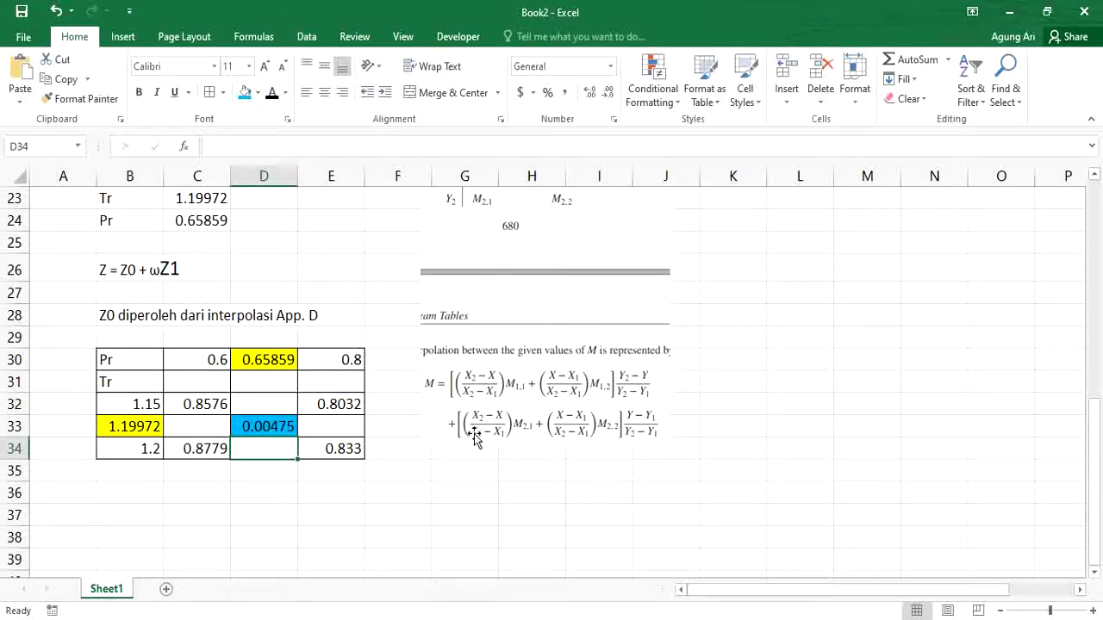
Duplicate the whole D33 expression after the equals sign and append the copy to the formula with a plus sign.
click(268, 426)
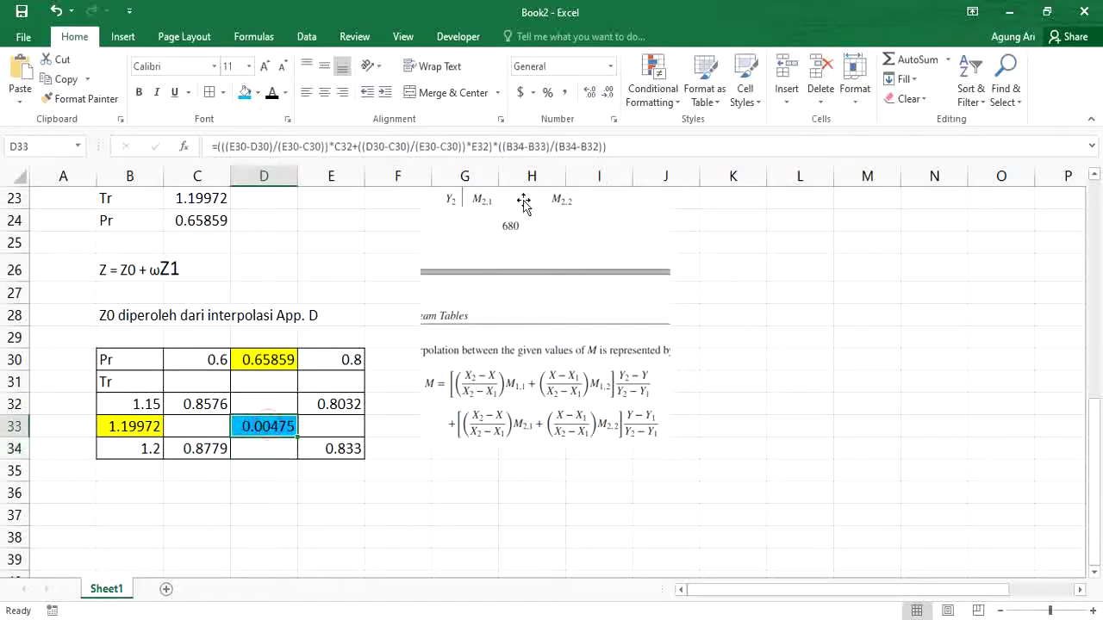
drag(334, 146, 221, 145)
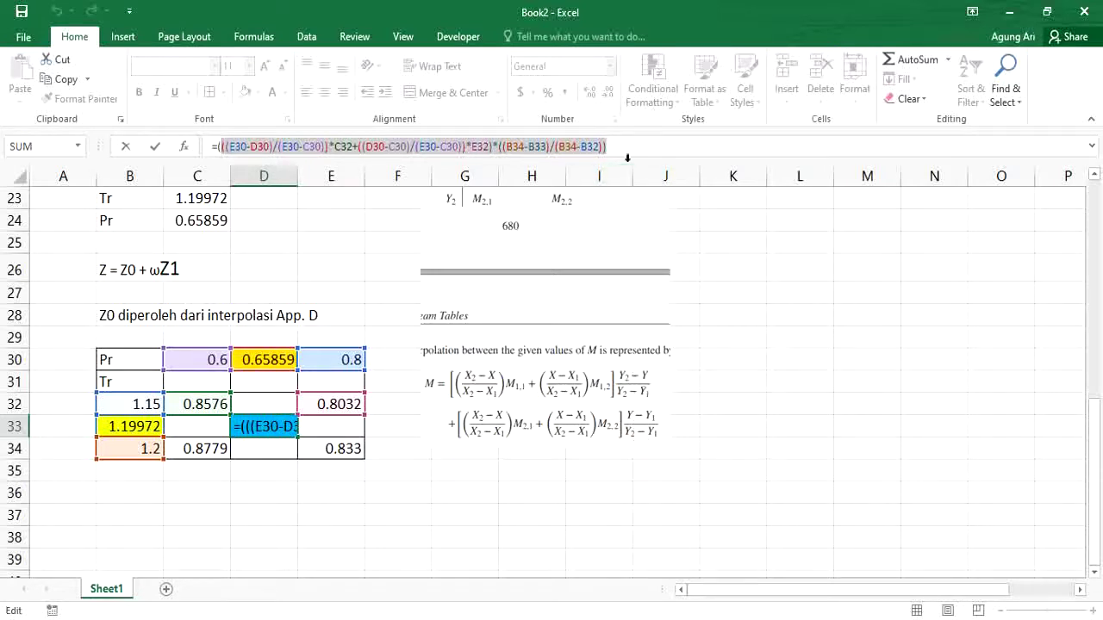
drag(619, 144, 230, 144)
key(ctrl+c)
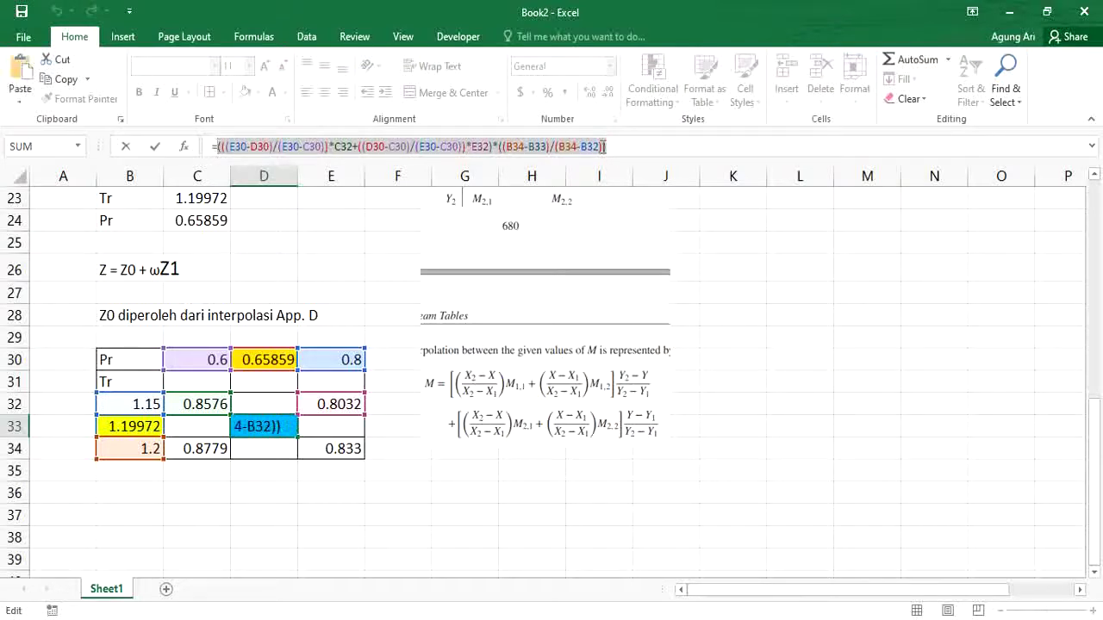
click(647, 143)
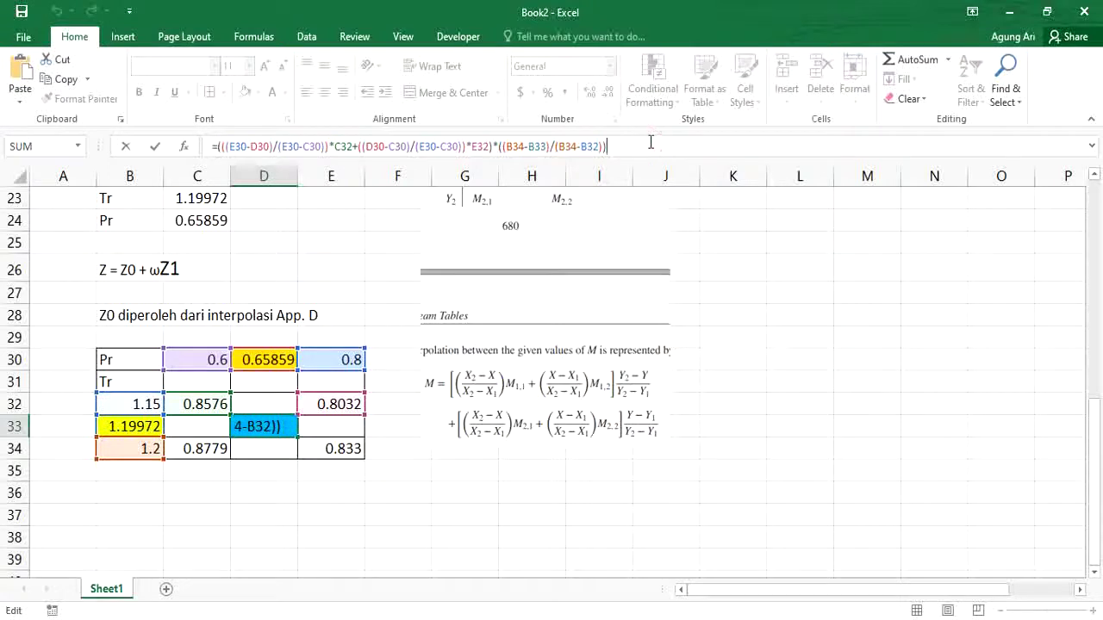
text(+)
key(ctrl+v)
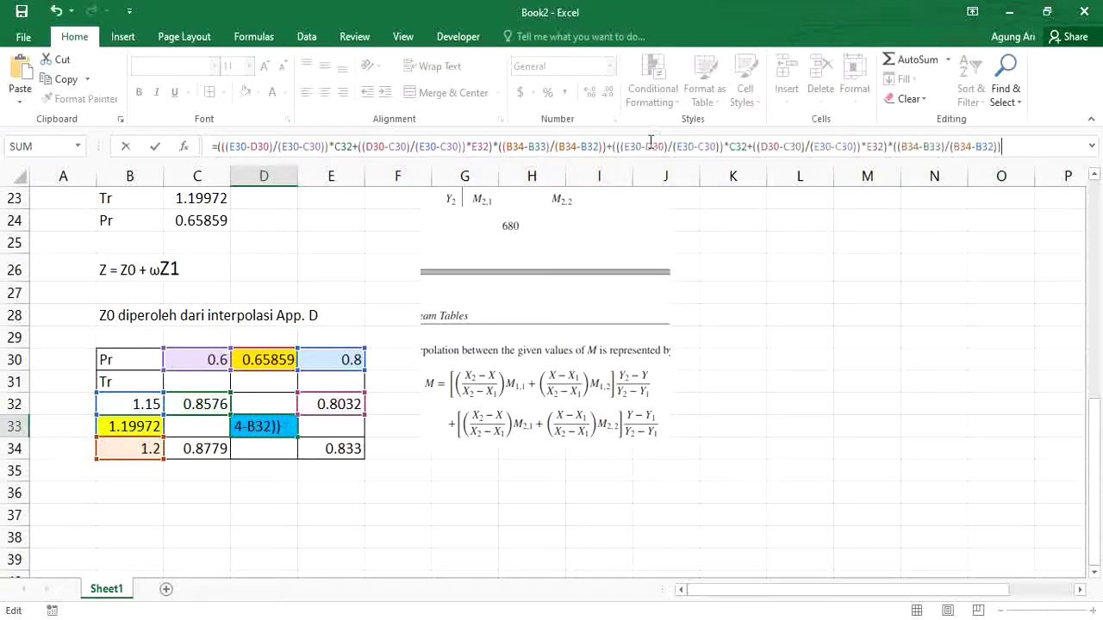
In the appended half of the D33 formula, replace C32 with C34 and the multiplier E32 with E34.
double_click(738, 147)
text(E32)
click(202, 449)
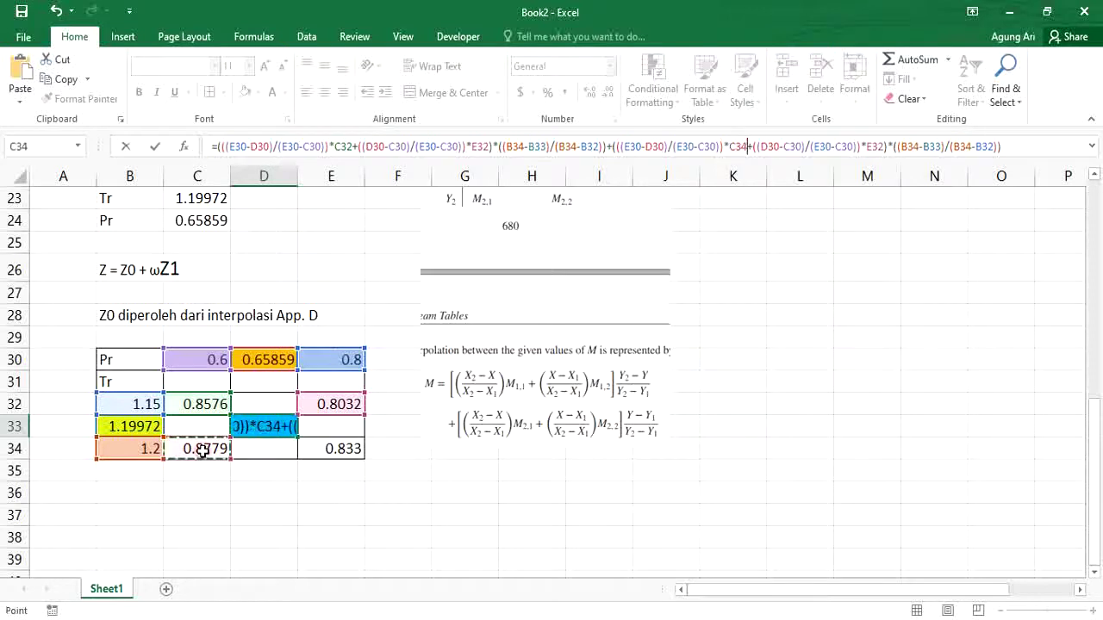
double_click(874, 146)
click(334, 450)
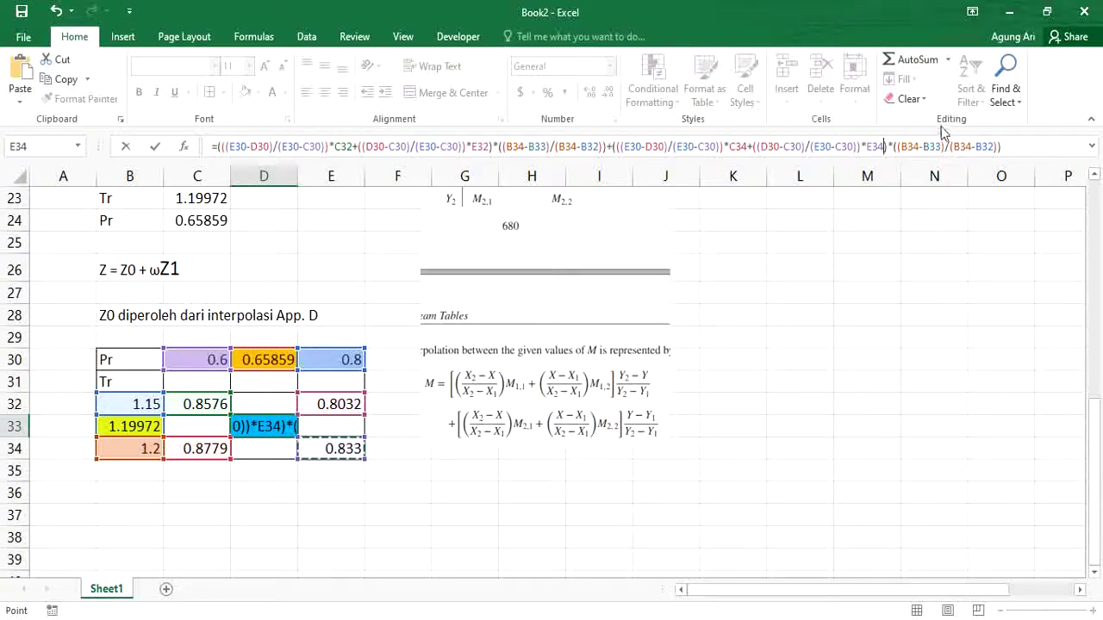
Change the last numerator of the D33 formula to the Y−Y1 difference B33-B32 and enter the formula.
click(901, 147)
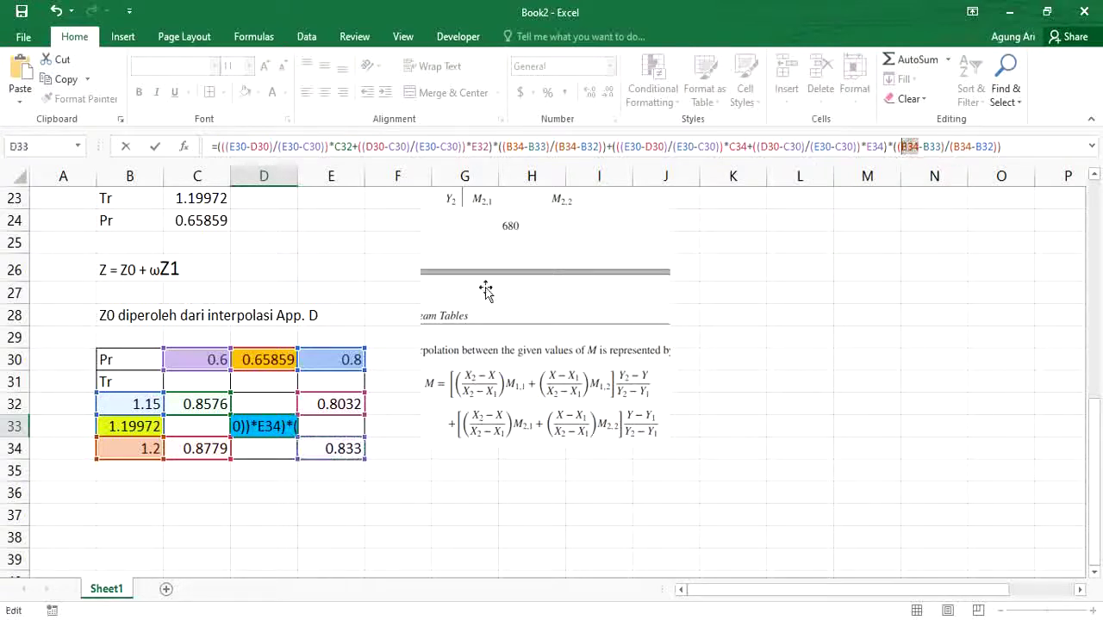
click(129, 427)
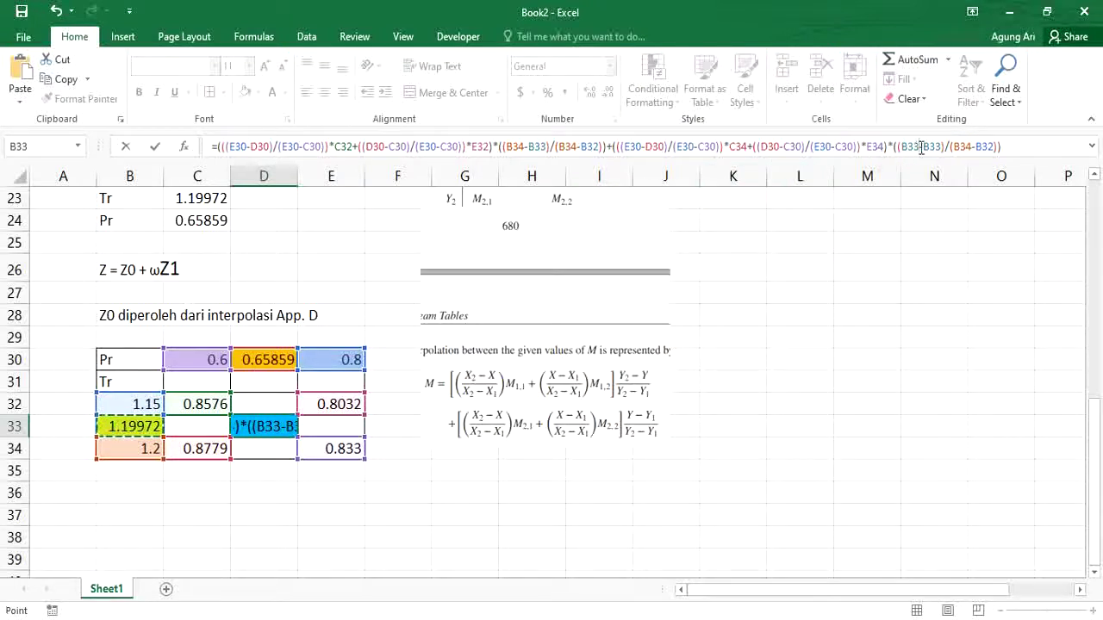
drag(917, 147, 939, 147)
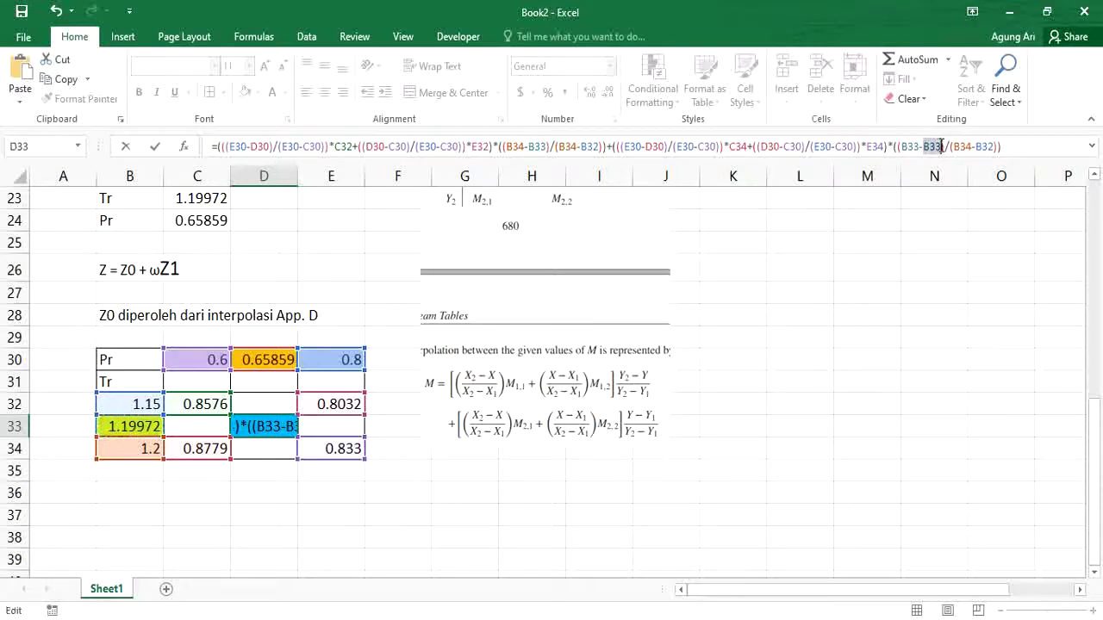
click(130, 404)
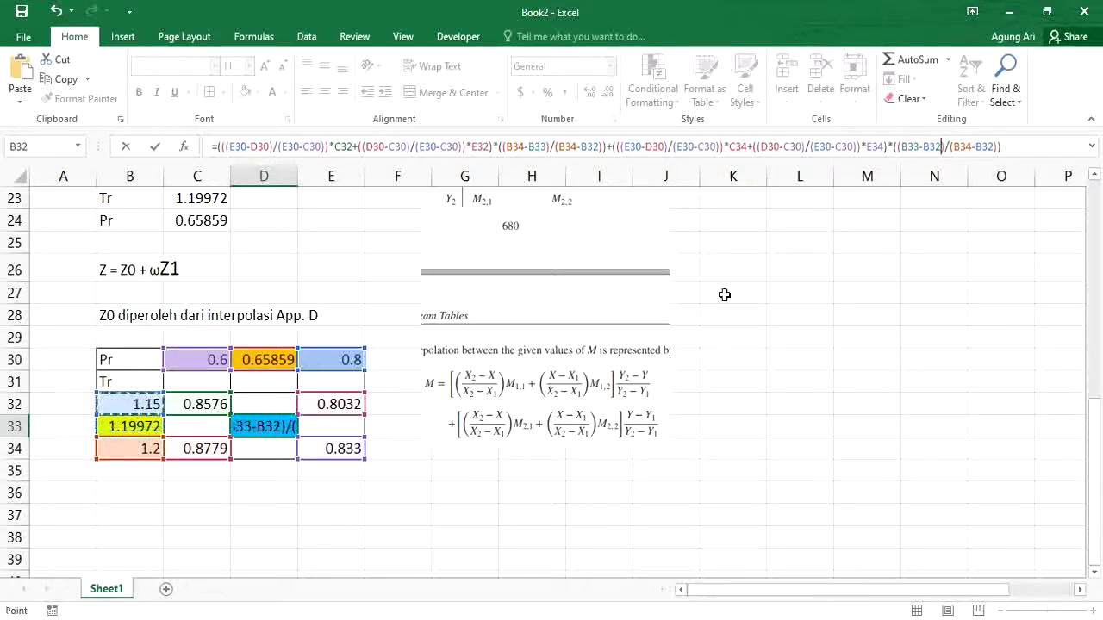
key(Return)
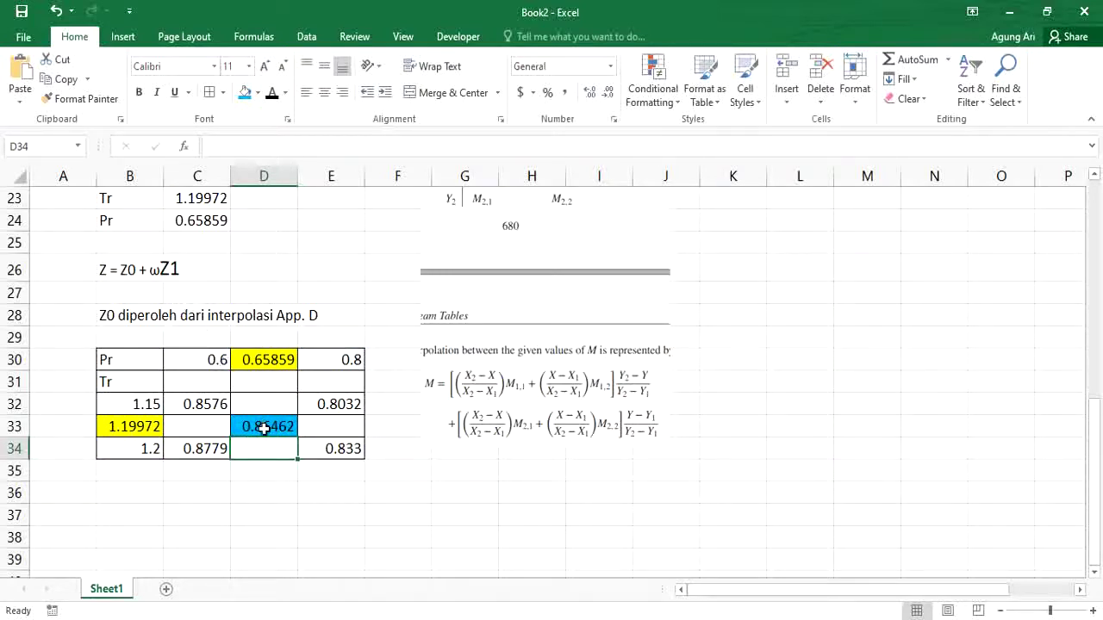
Enter the heading "Z1 diperoleh dari interpolasi App.D" in B36 below the Z0 interpolation table.
scroll(271, 430, down, 1)
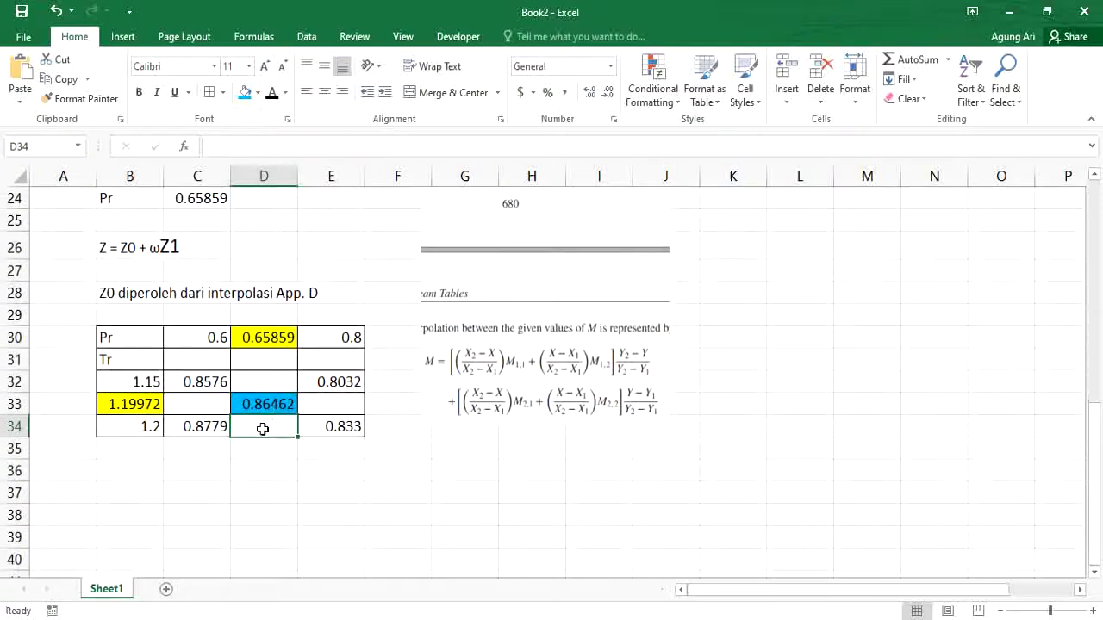
click(124, 480)
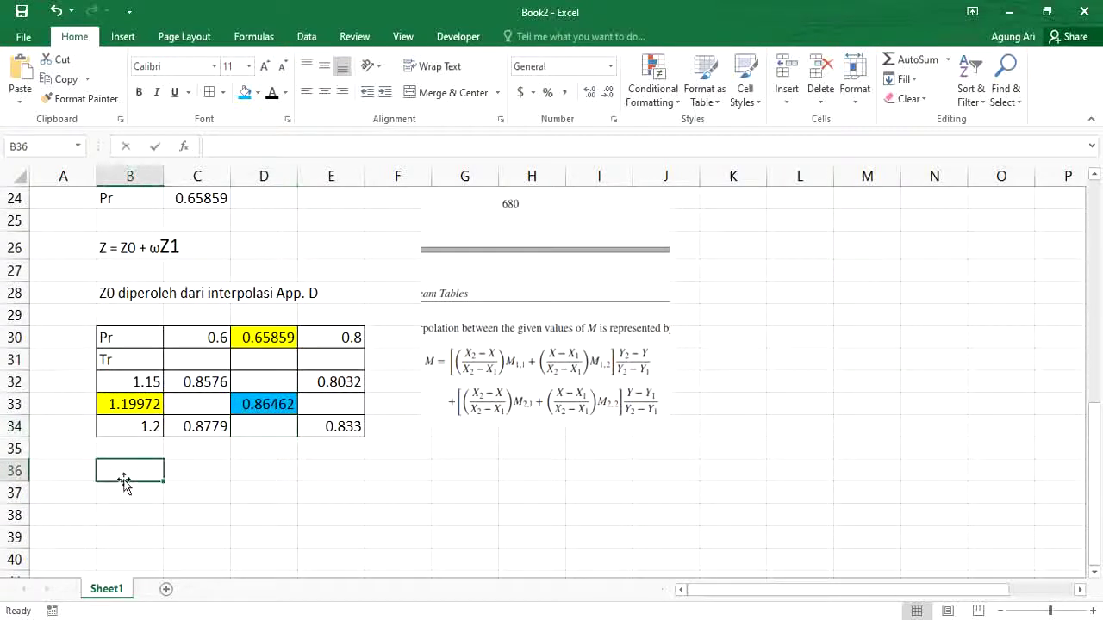
text(Z1)
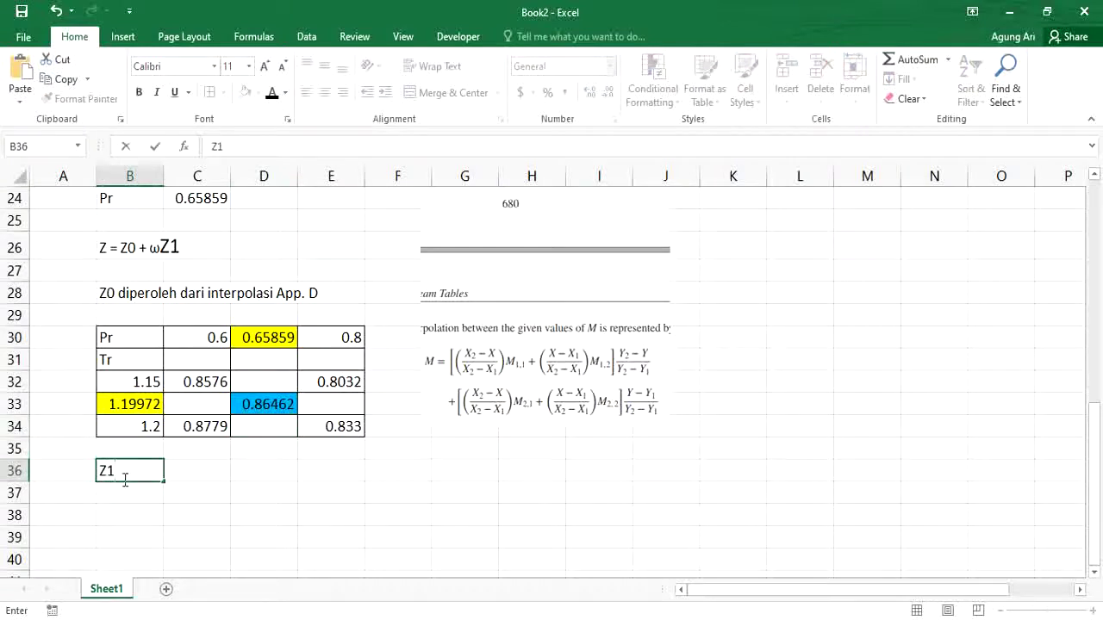
text( diperoled)
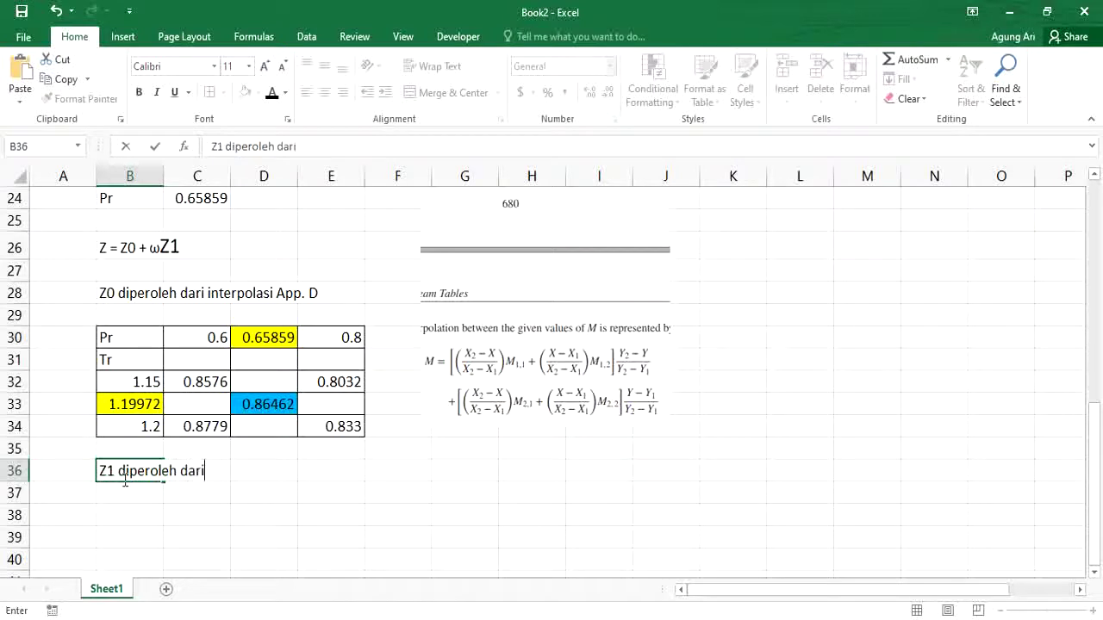
text( dari interpolasi App.D)
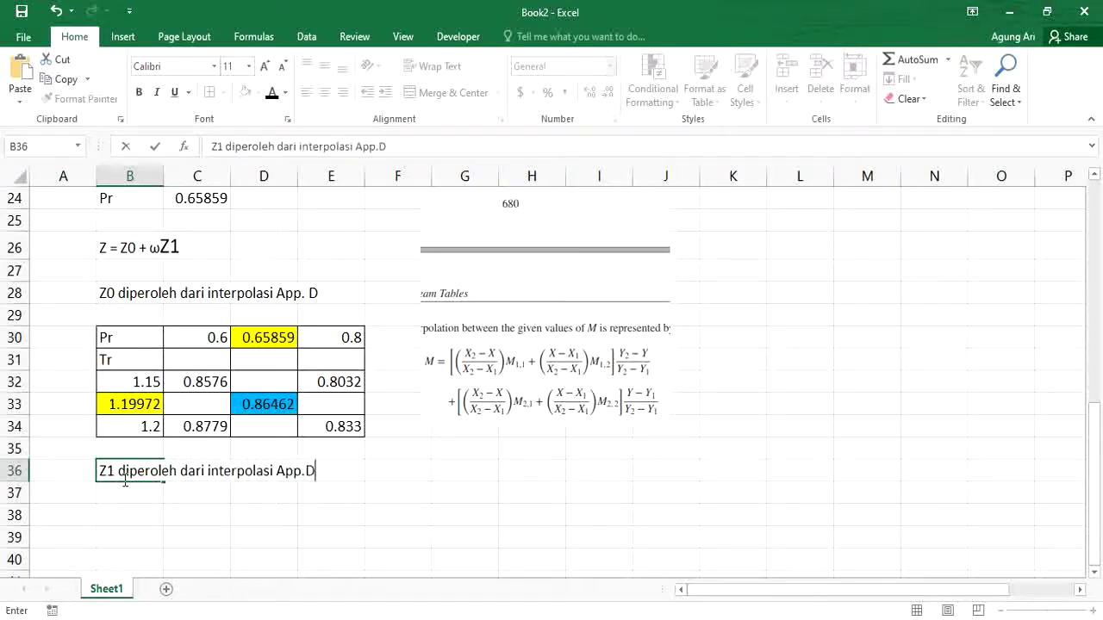
key(Up)
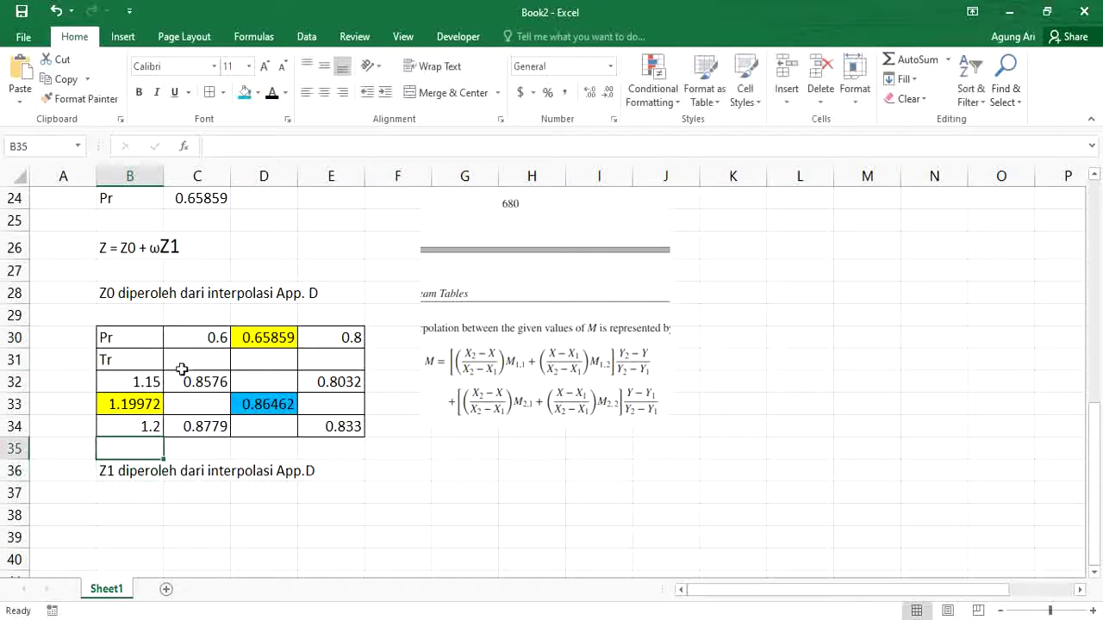
Copy the Z0 interpolation table B30:E34 and paste it at B37 beneath the Z1 heading.
drag(114, 342, 348, 422)
key(ctrl+c)
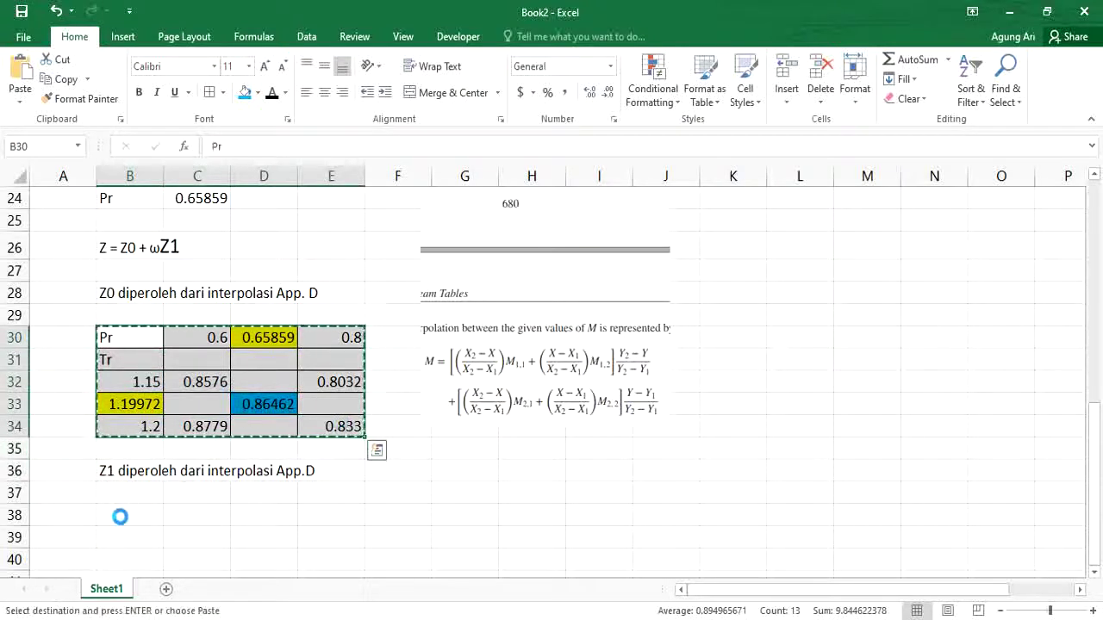
click(127, 493)
key(ctrl+v)
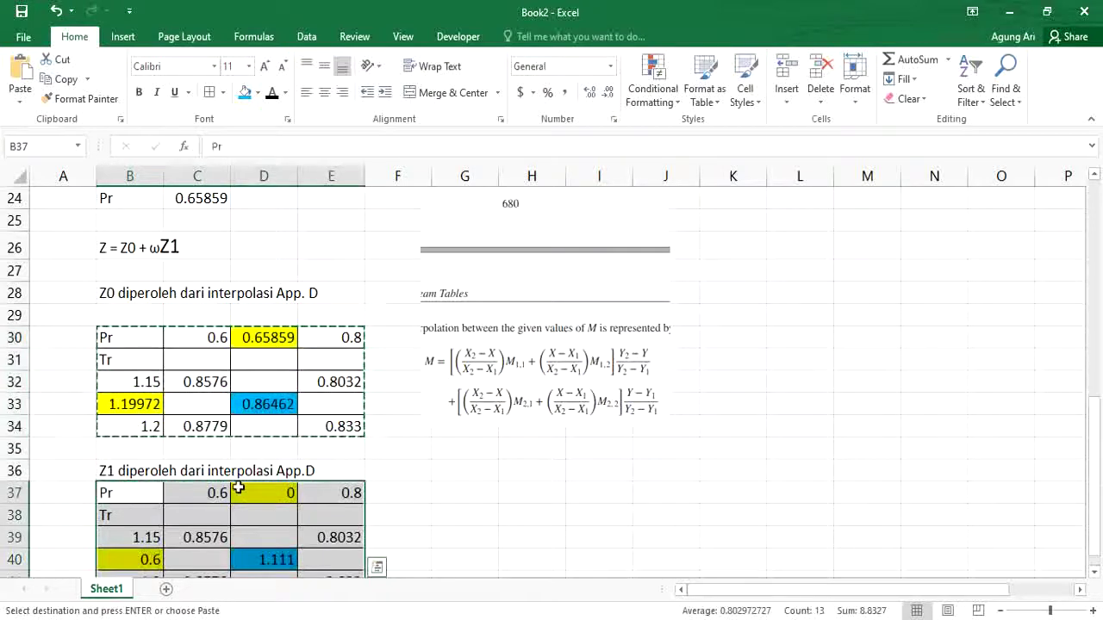
scroll(176, 483, down, 1)
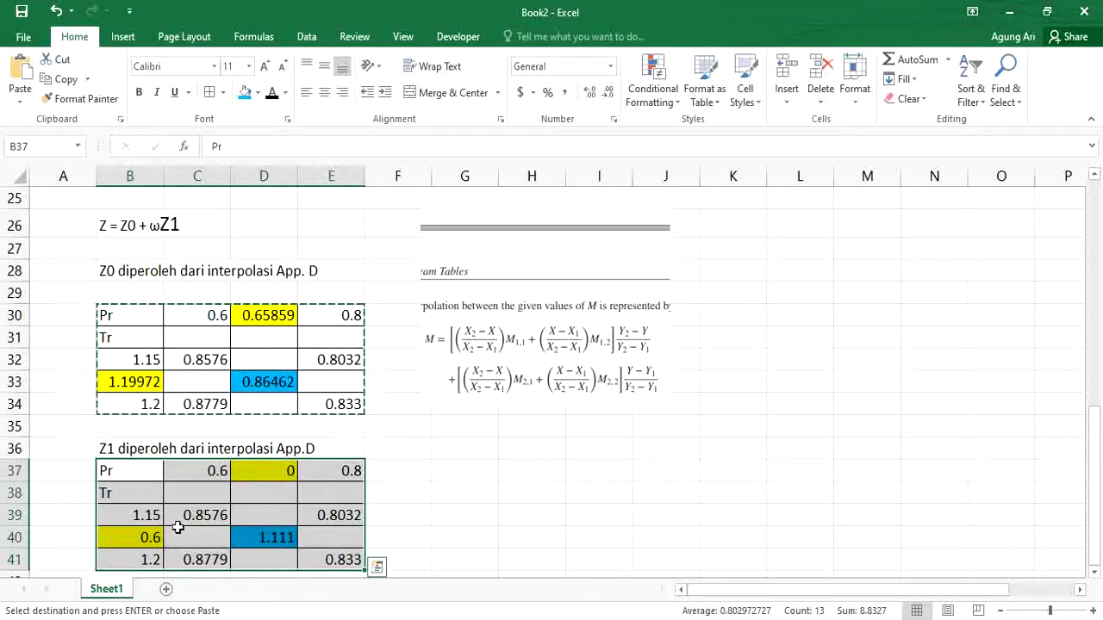
scroll(180, 517, down, 2)
click(211, 465)
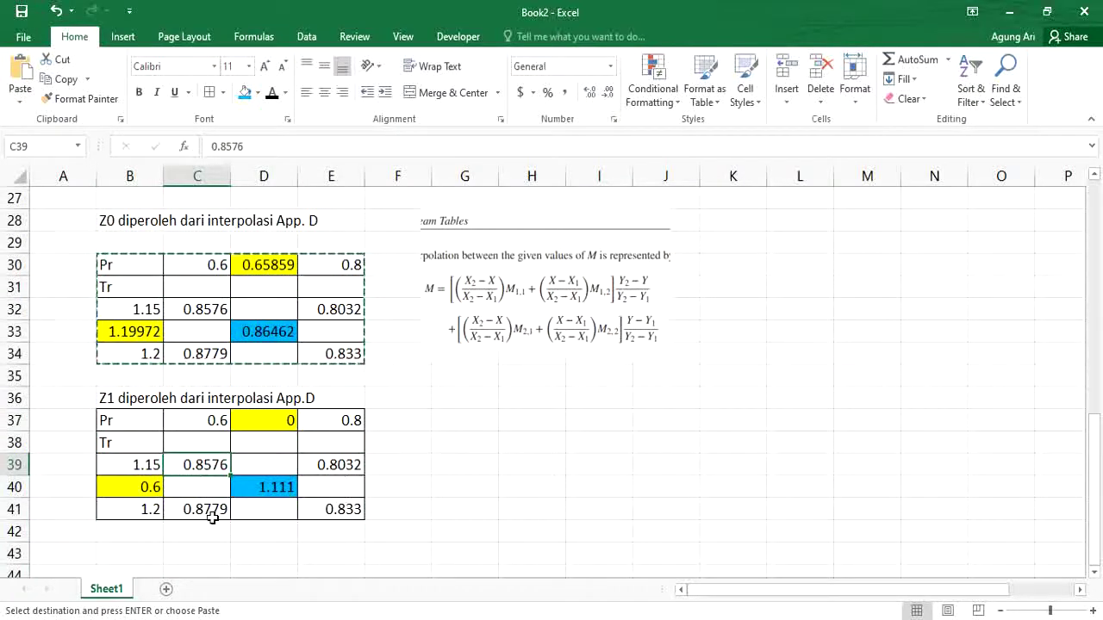
Link the yellow Pr cell D37 in the Z1 table to the calculated Pr in C24.
click(260, 418)
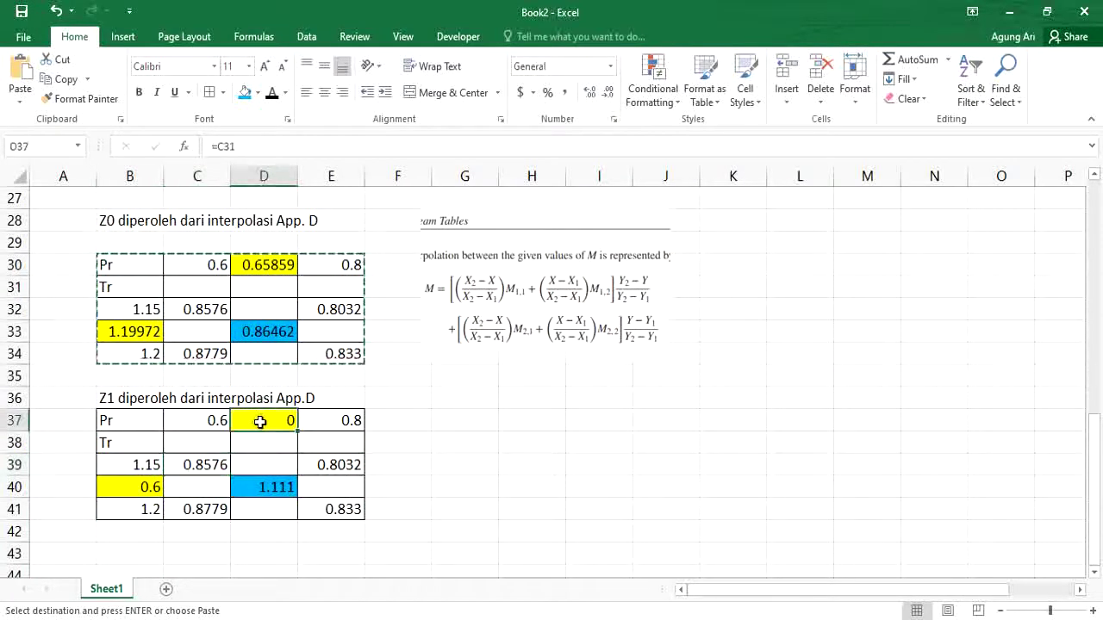
text(=)
scroll(260, 422, up, 3)
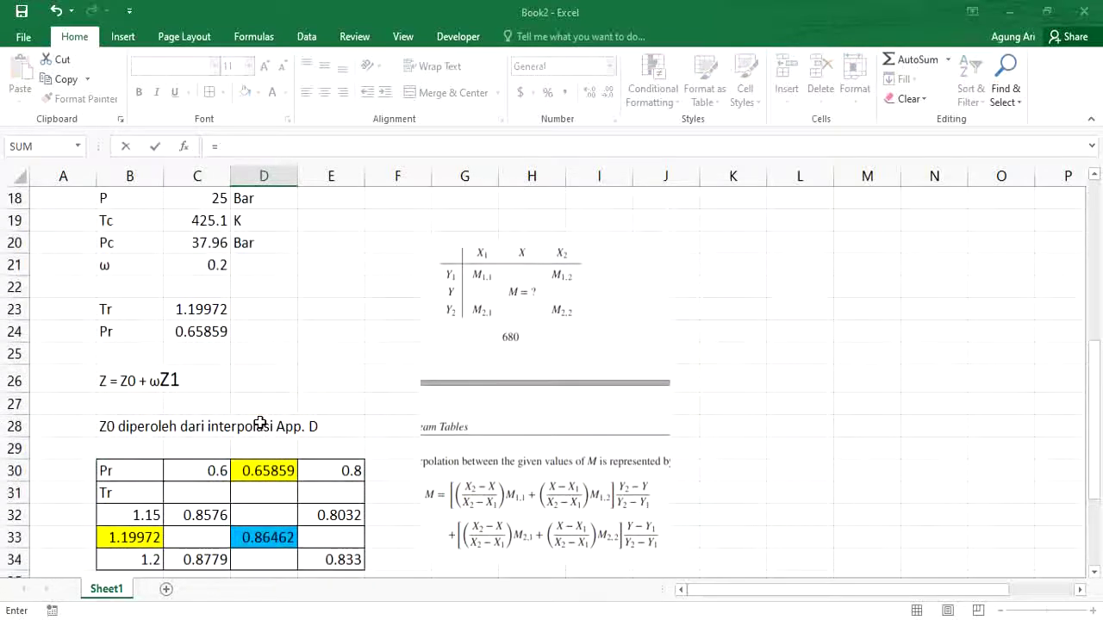
scroll(260, 423, down, 1)
click(211, 264)
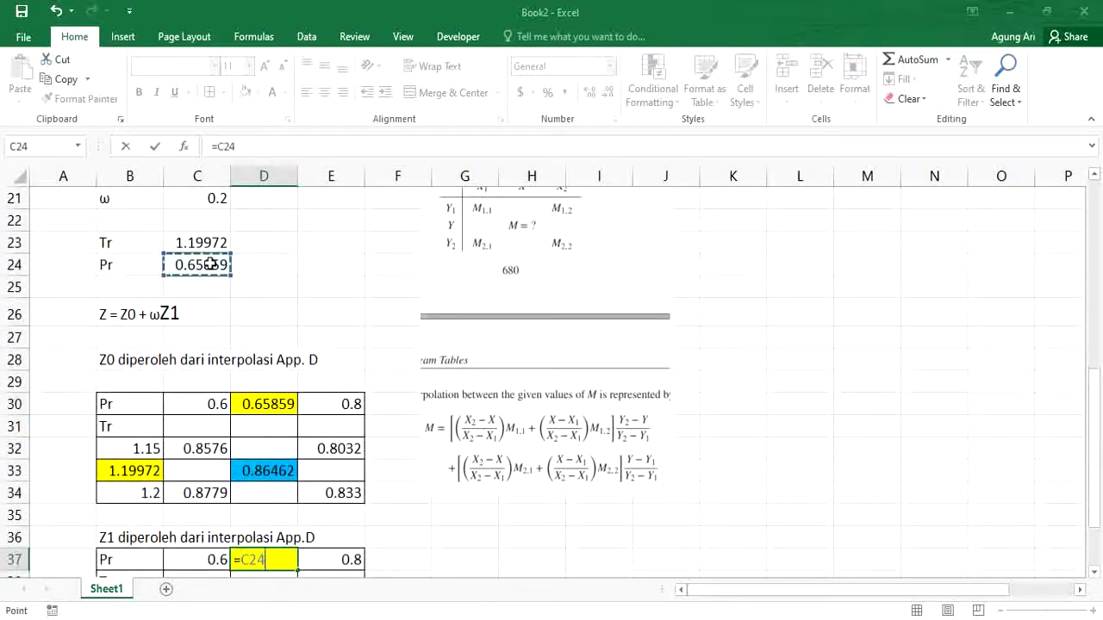
key(Return)
Link the yellow Tr cell B40 in the Z1 table to the calculated Tr in C23.
key(Down)
key(Down)
key(Left)
key(Left)
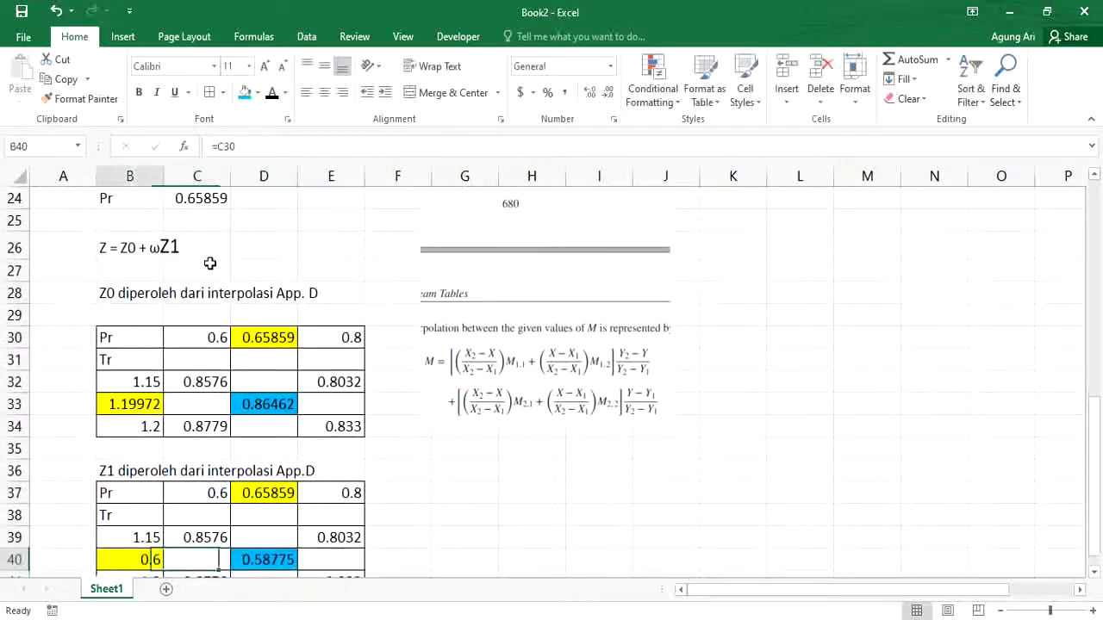
text(=)
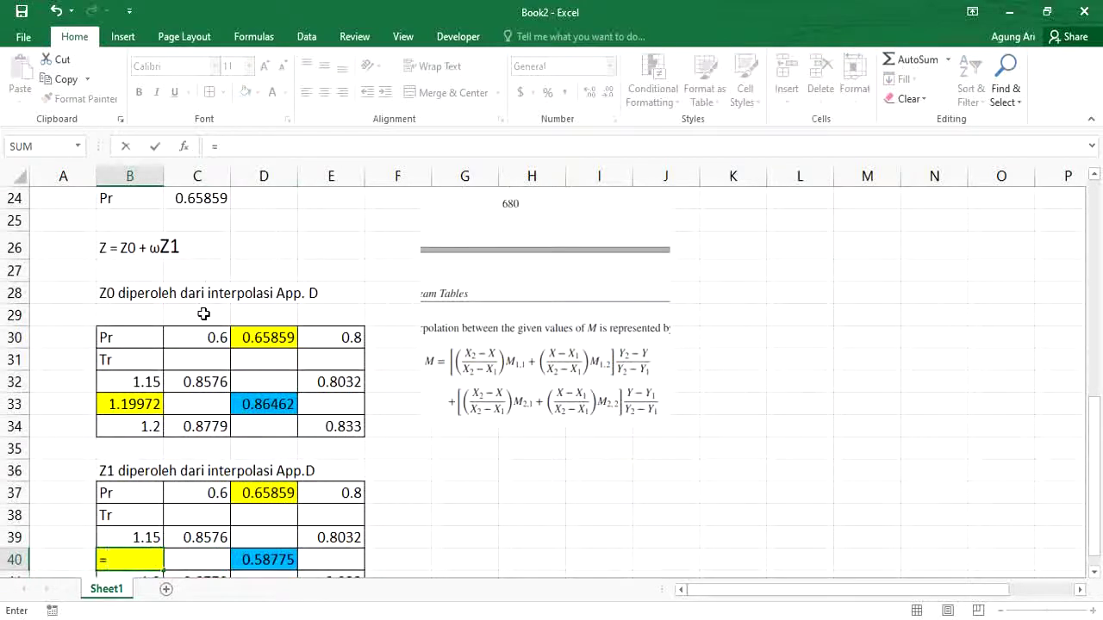
scroll(209, 262, up, 1)
click(199, 271)
key(Return)
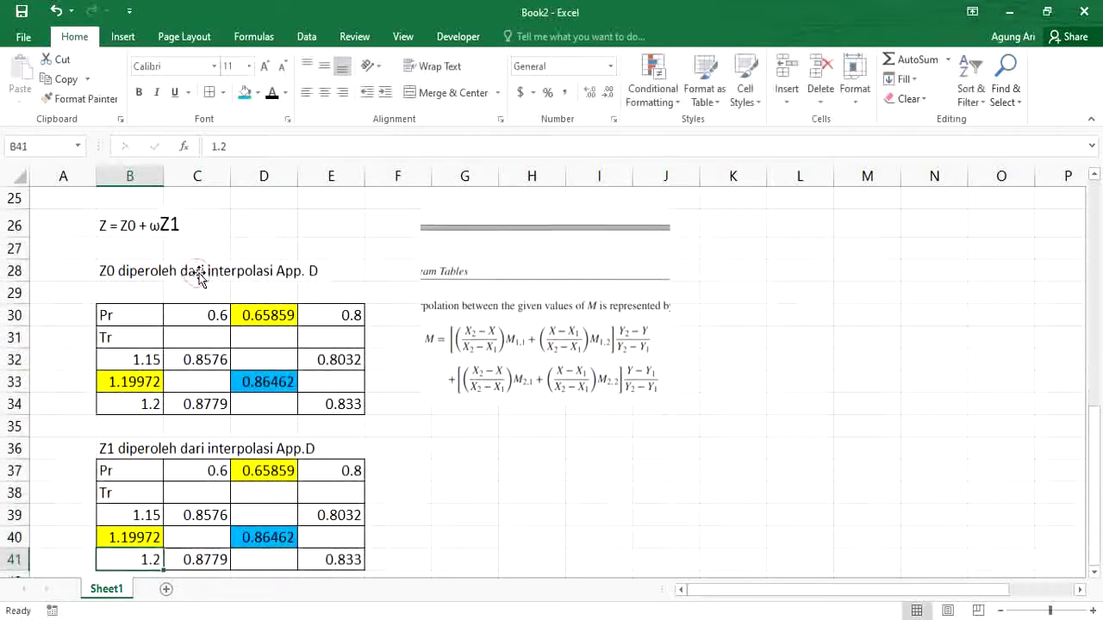
scroll(279, 414, down, 1)
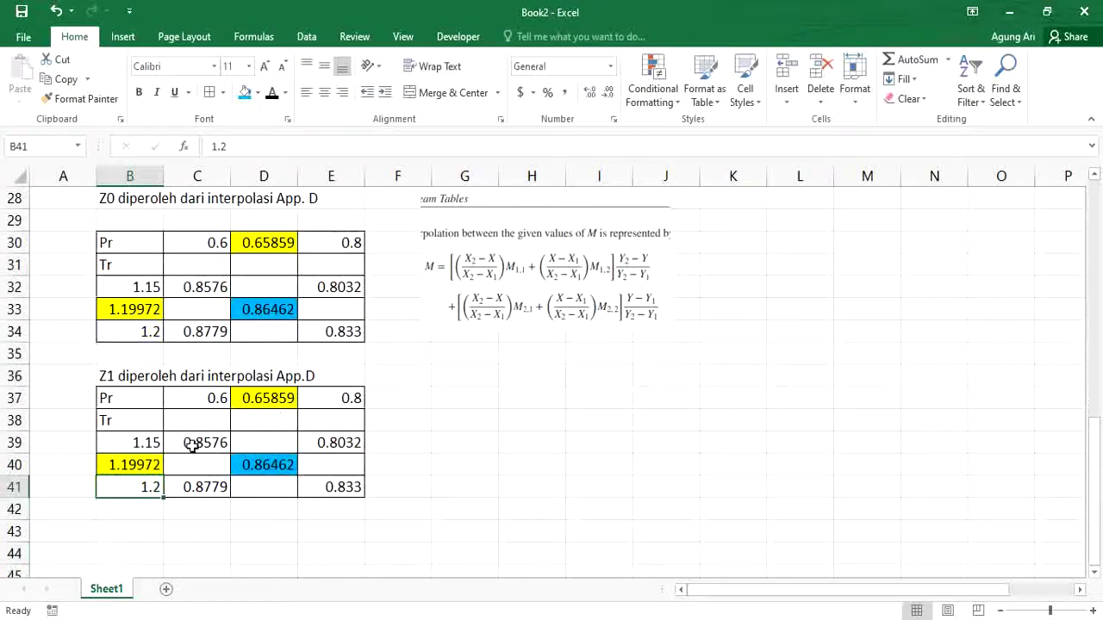
Switch to the textbook PDF in Foxit Reader and locate the Table D.2 Z1 values for Pr 0.6 and 0.8 at Tr 1.15 and 1.20.
click(464, 618)
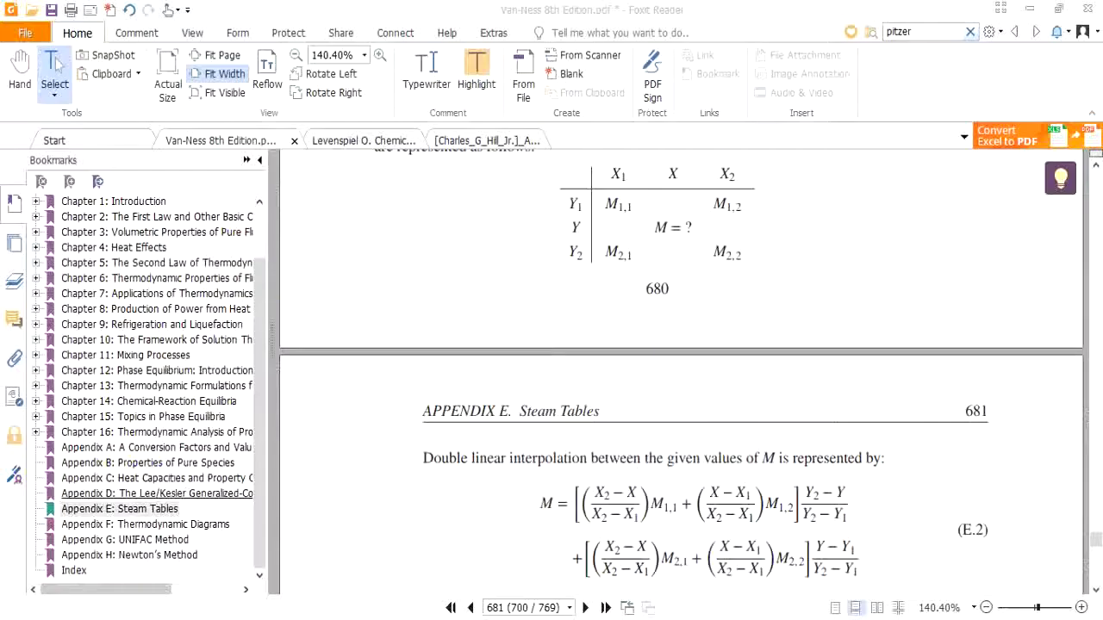
click(175, 494)
scroll(665, 360, down, 10)
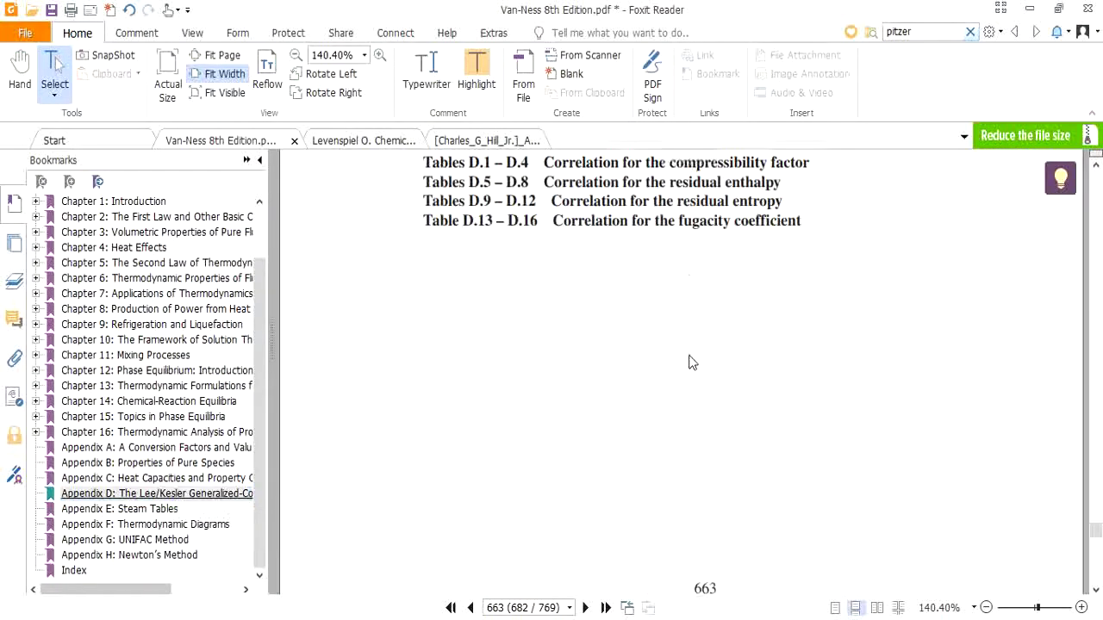
scroll(689, 360, down, 10)
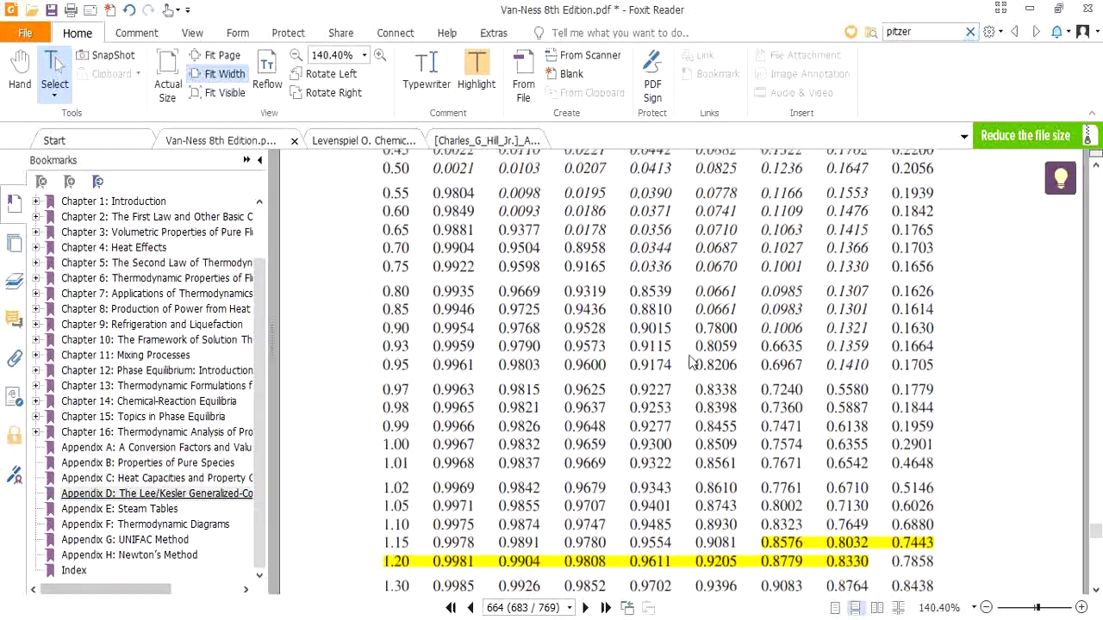
scroll(689, 360, down, 5)
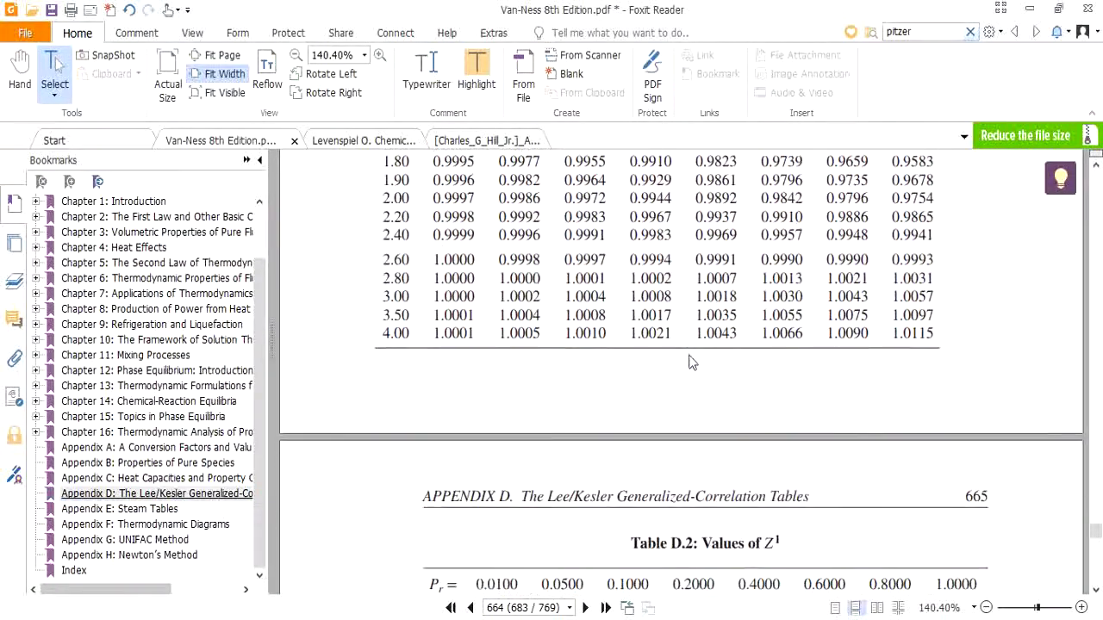
scroll(691, 357, up, 5)
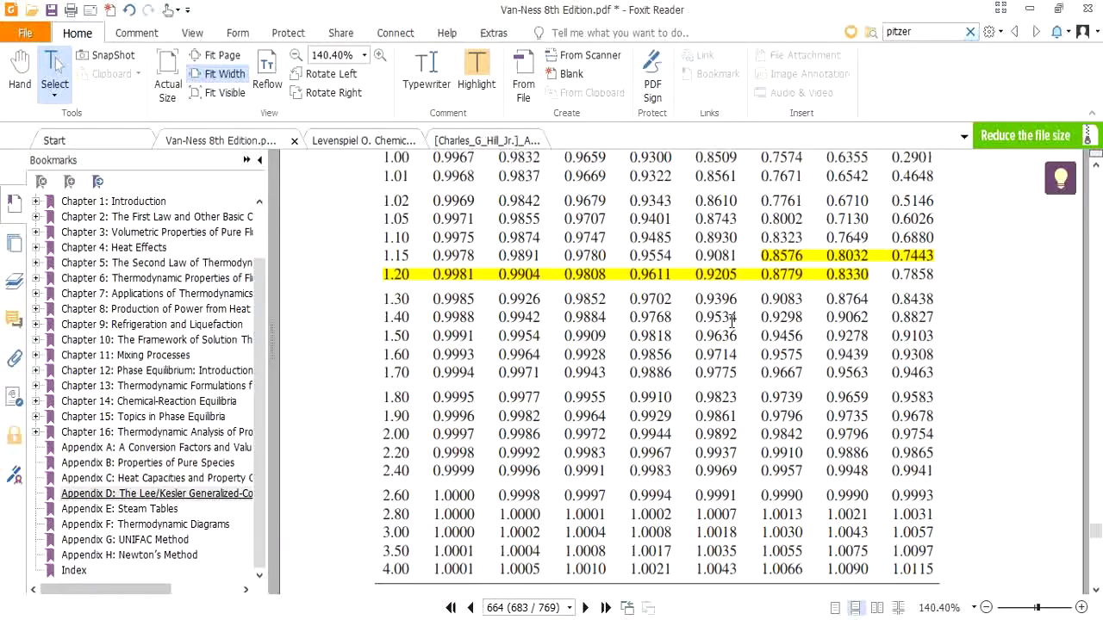
scroll(731, 319, down, 10)
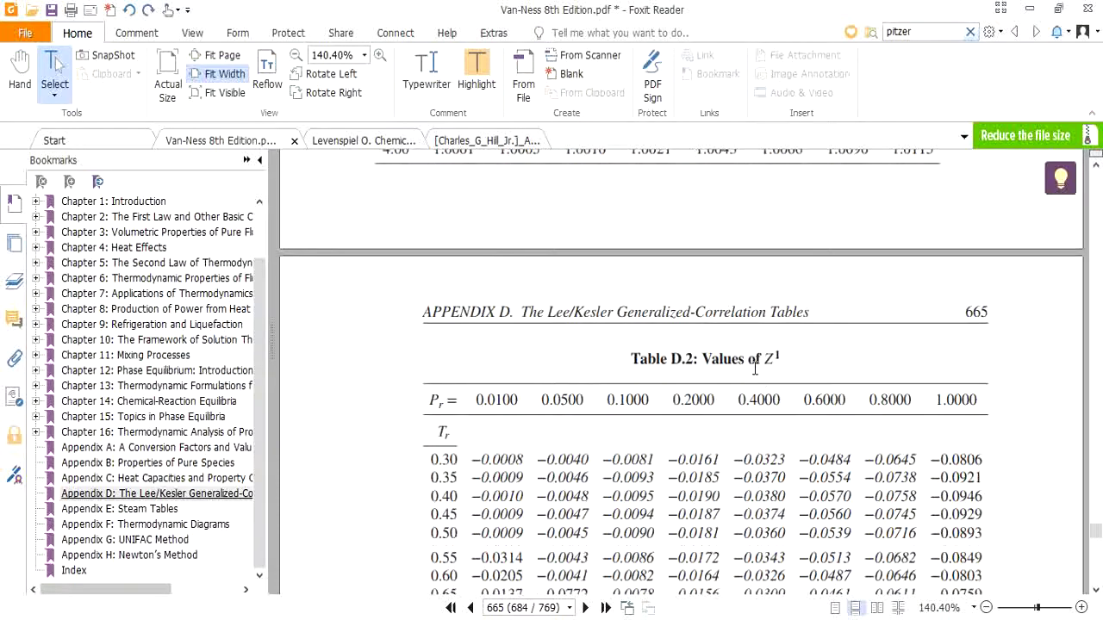
scroll(755, 368, down, 1)
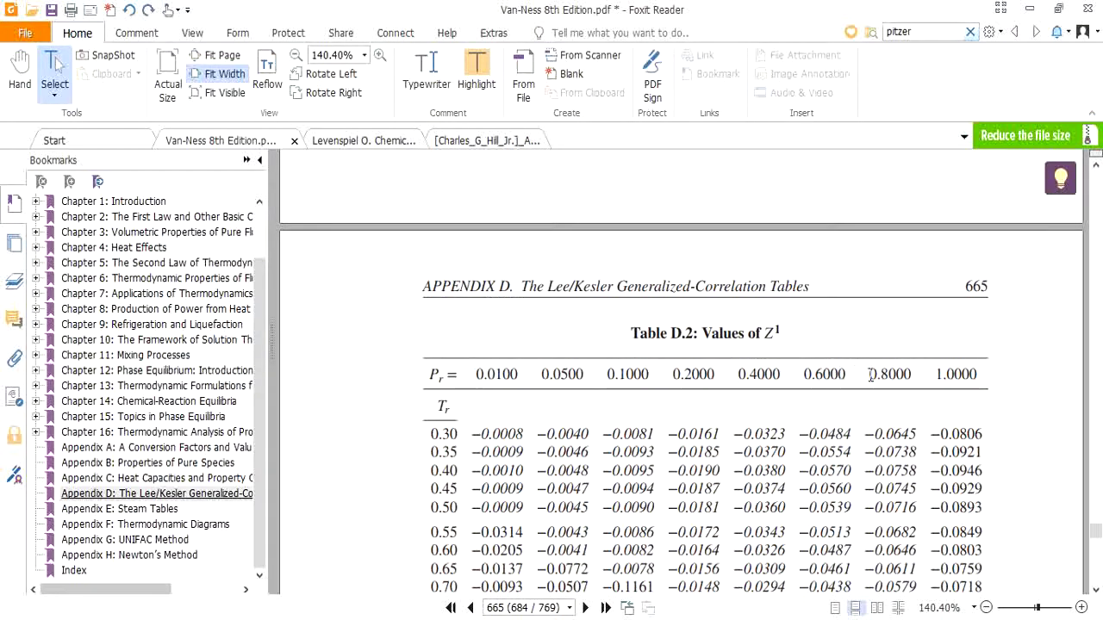
scroll(845, 374, down, 10)
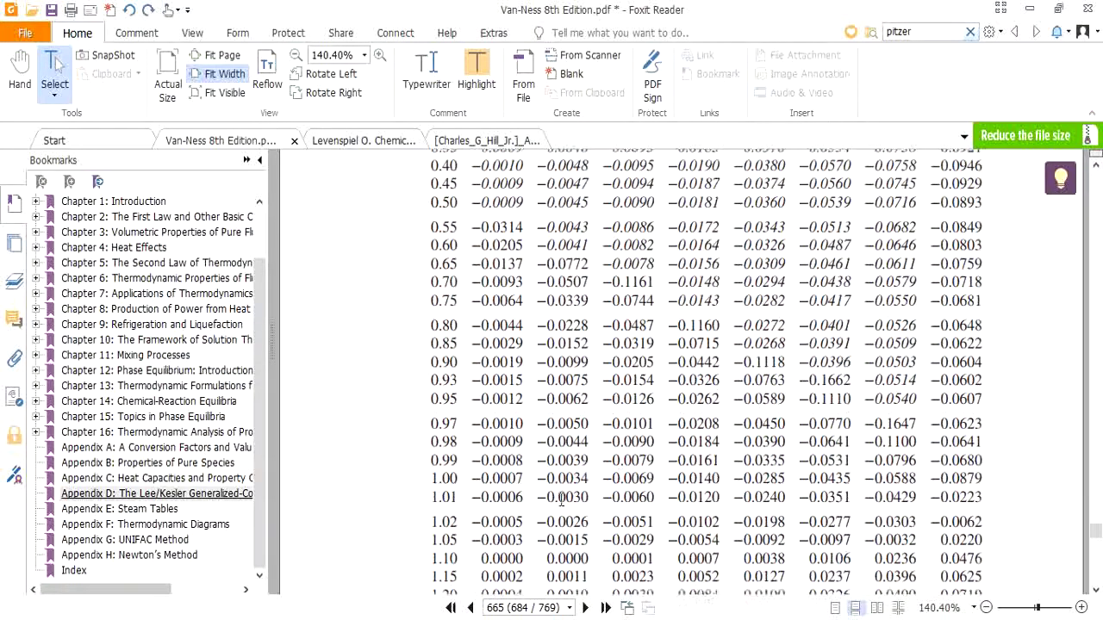
scroll(563, 501, down, 1)
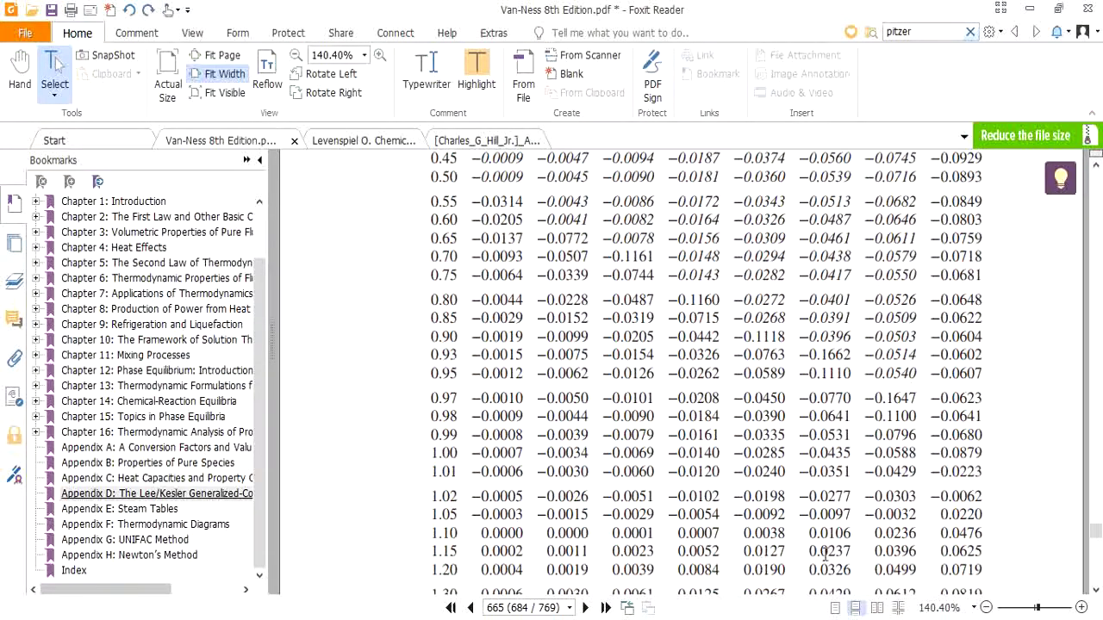
drag(814, 556, 902, 572)
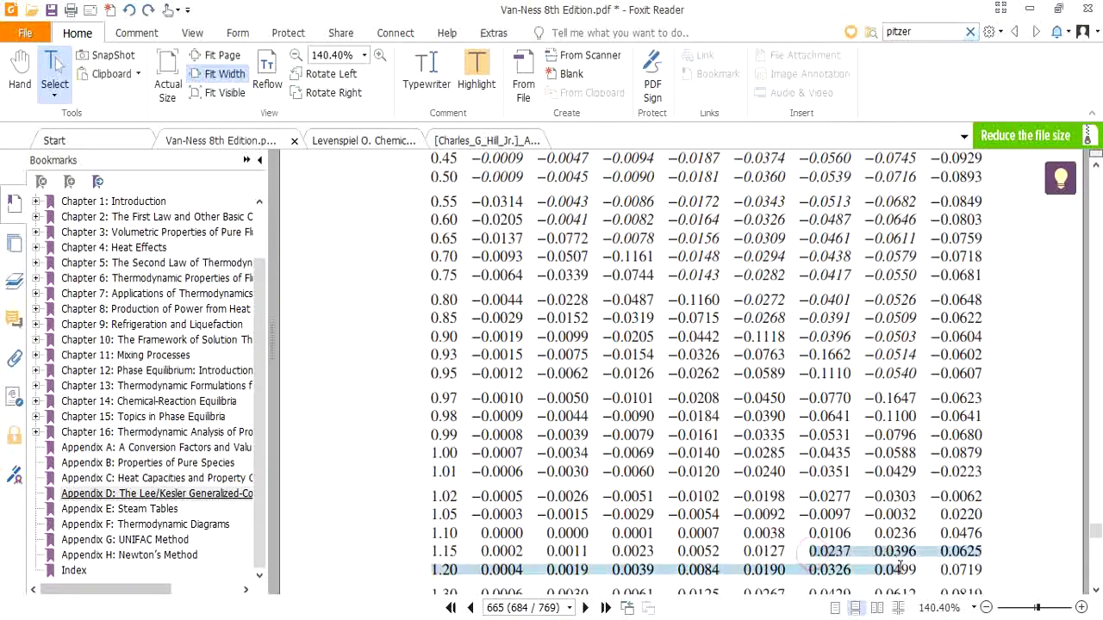
click(792, 578)
Switch to Snipping Tool and capture the four Z1 values for Pr 0.6 and 0.8 at Tr 1.15 and 1.20 from Table D.2.
key(alt+Tab)
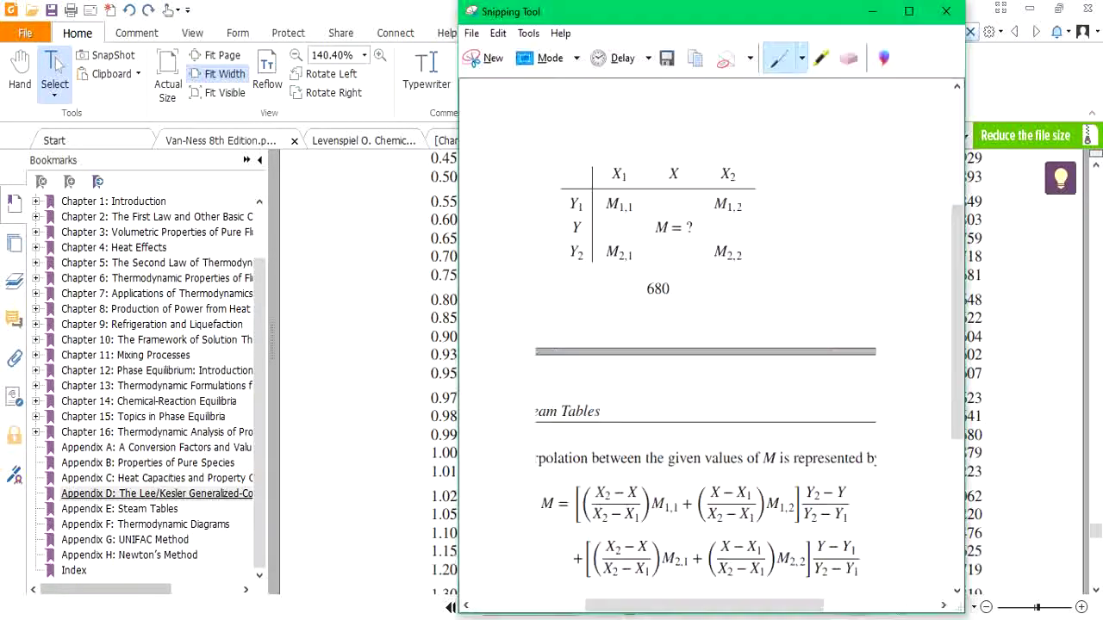
click(487, 58)
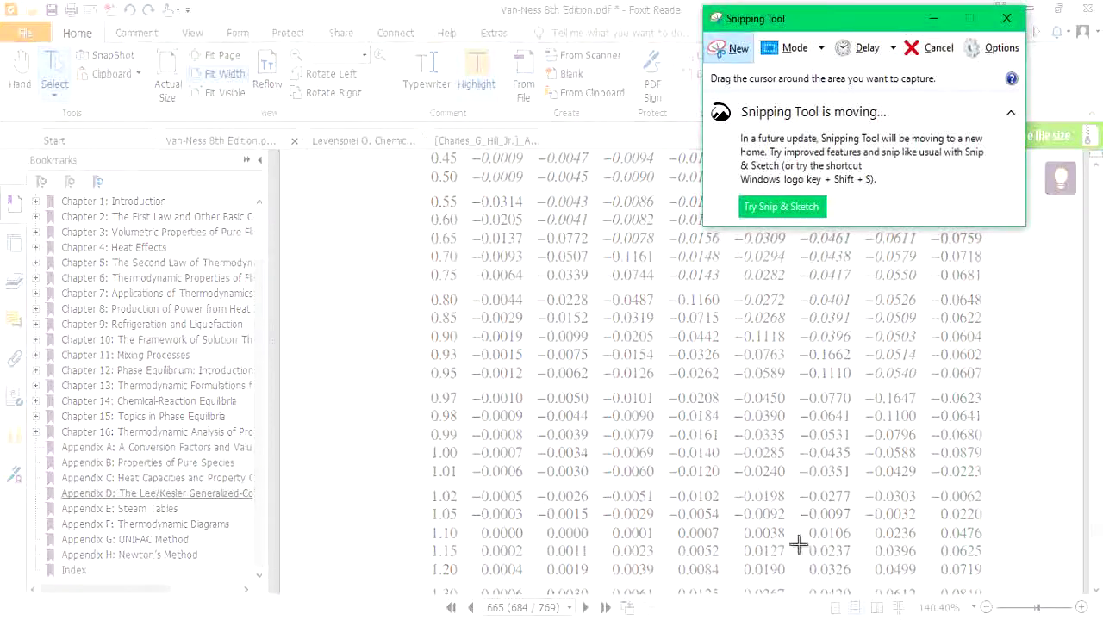
drag(807, 543, 929, 593)
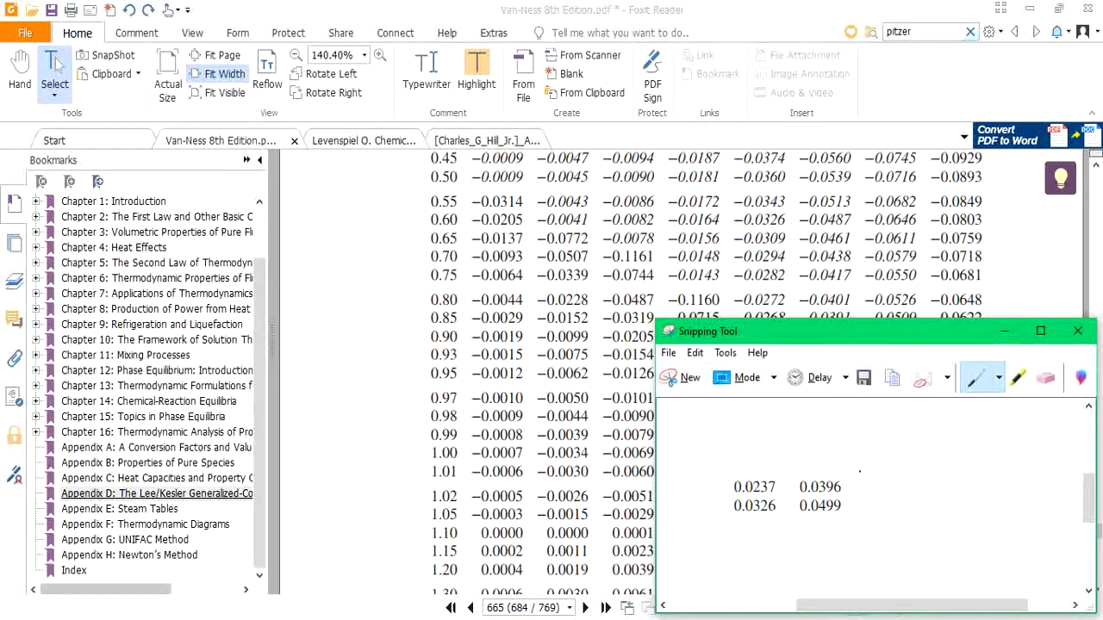
click(487, 420)
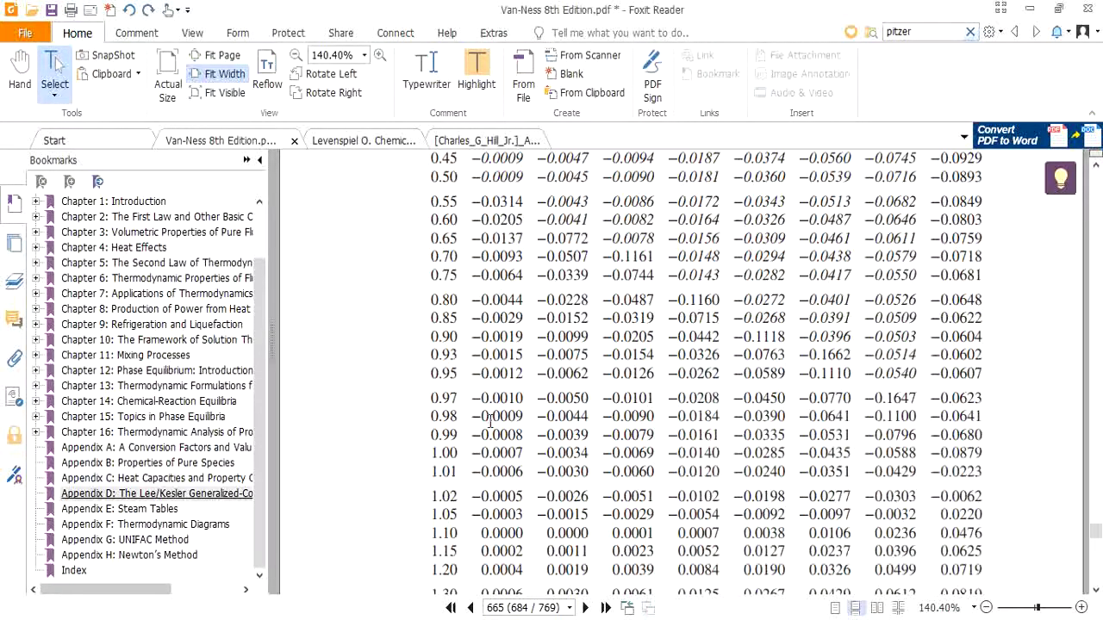
scroll(842, 537, up, 2)
scroll(843, 534, up, 1)
right_click(842, 535)
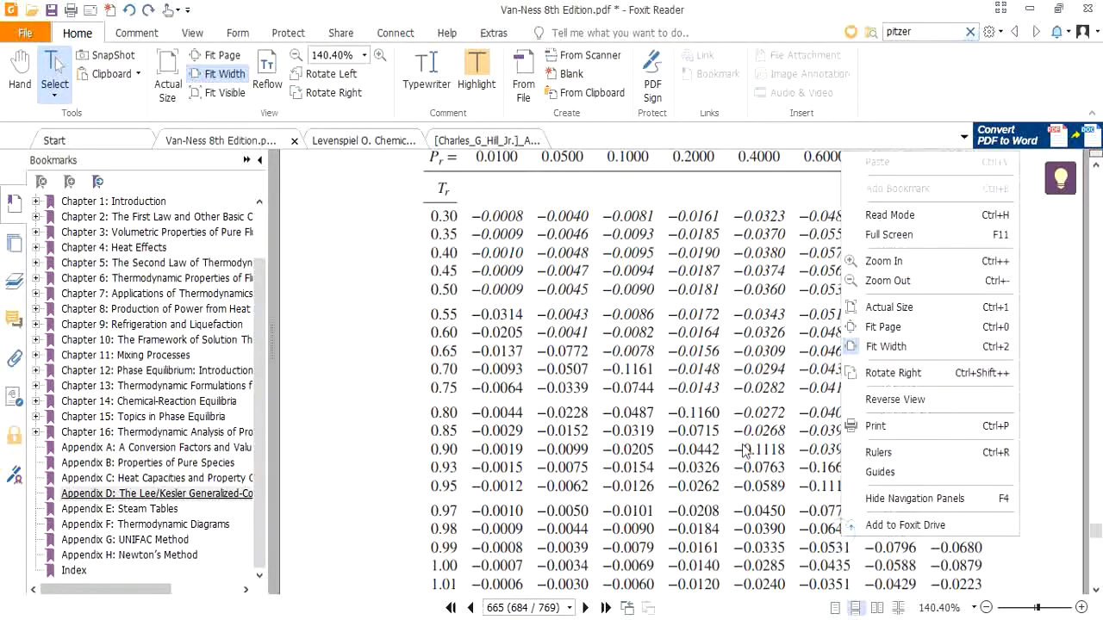
Switch back to Excel and paste the captured Z1 values as a picture beside the Z1 table, around F37:H40.
key(alt+Tab)
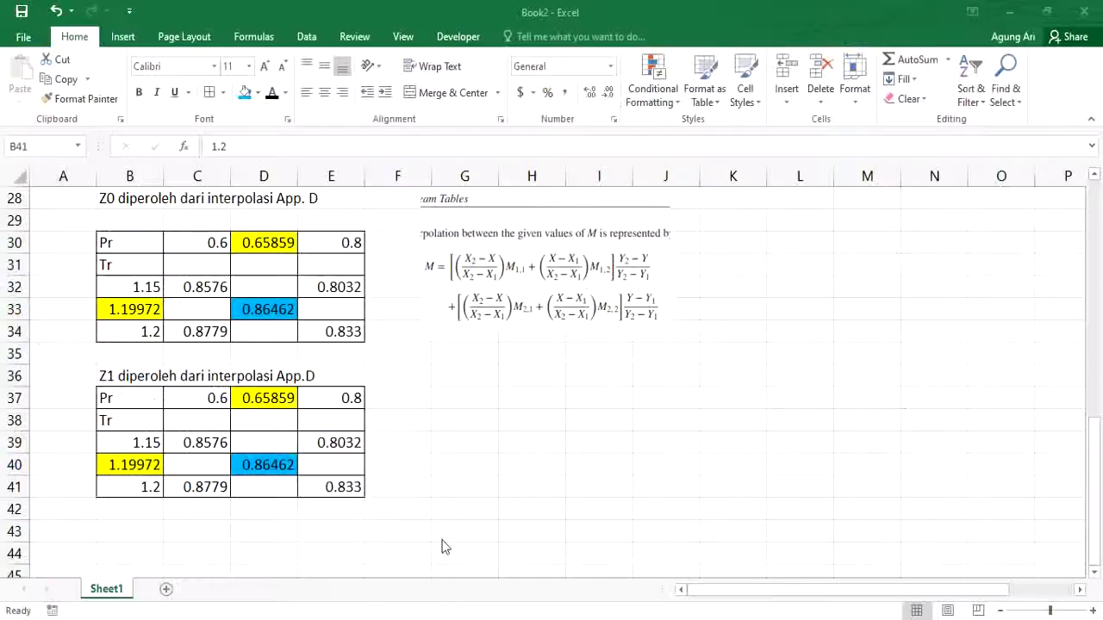
click(478, 407)
key(ctrl+v)
drag(507, 398, 507, 422)
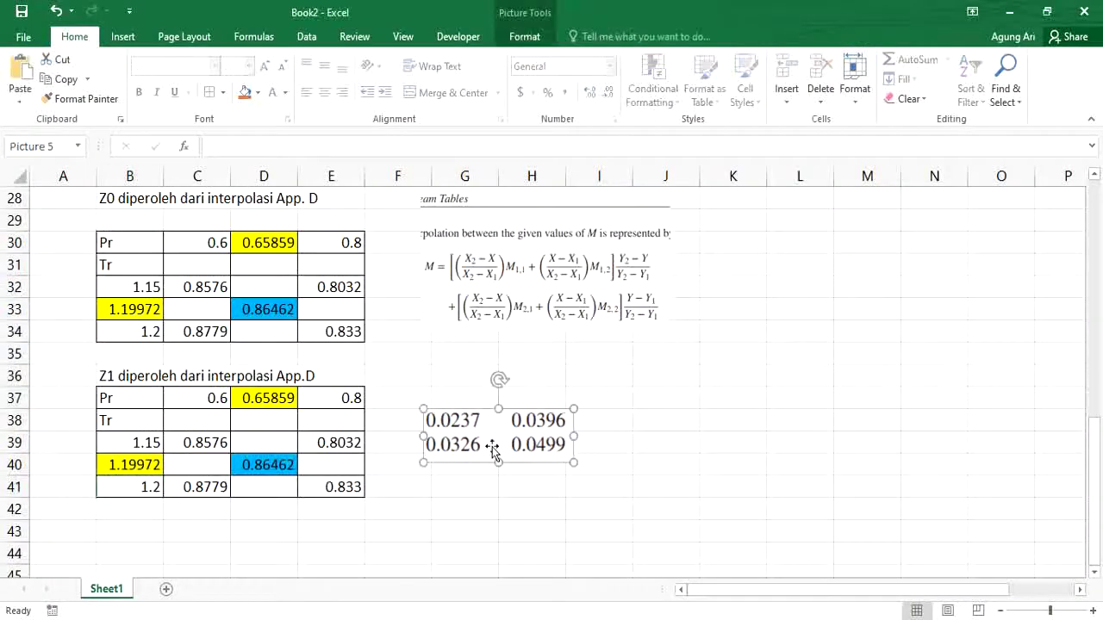
In the Pr 0.6 column of the Z1 table, enter 0.0237 in C39 and 0.0326 in C41.
click(195, 444)
text(0)
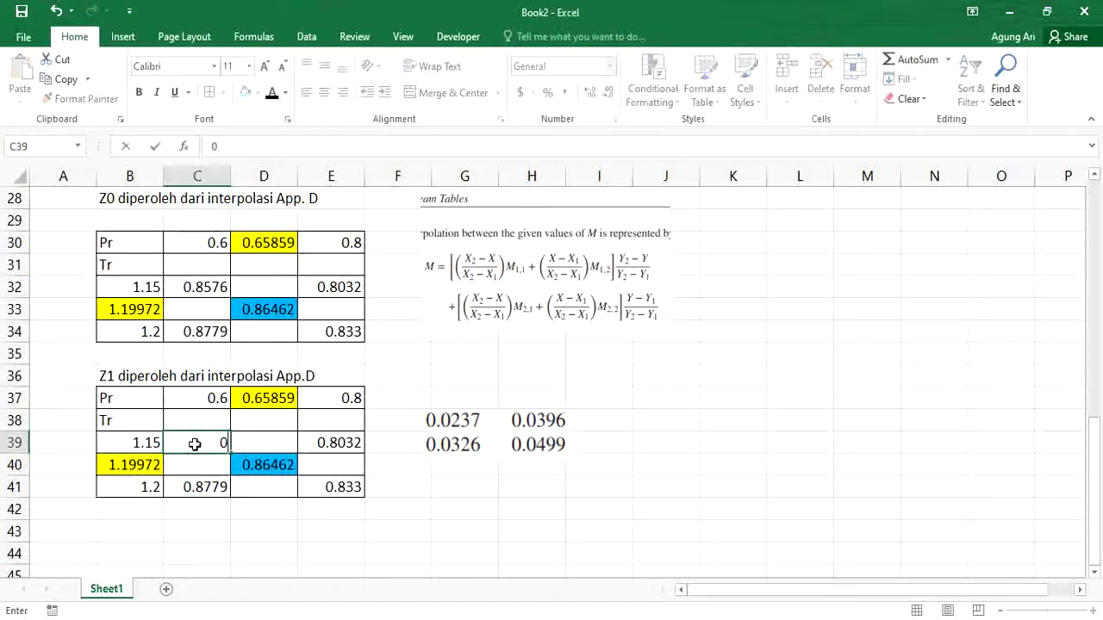
text(.0237)
key(ctrl+Return)
key(Down)
key(Down)
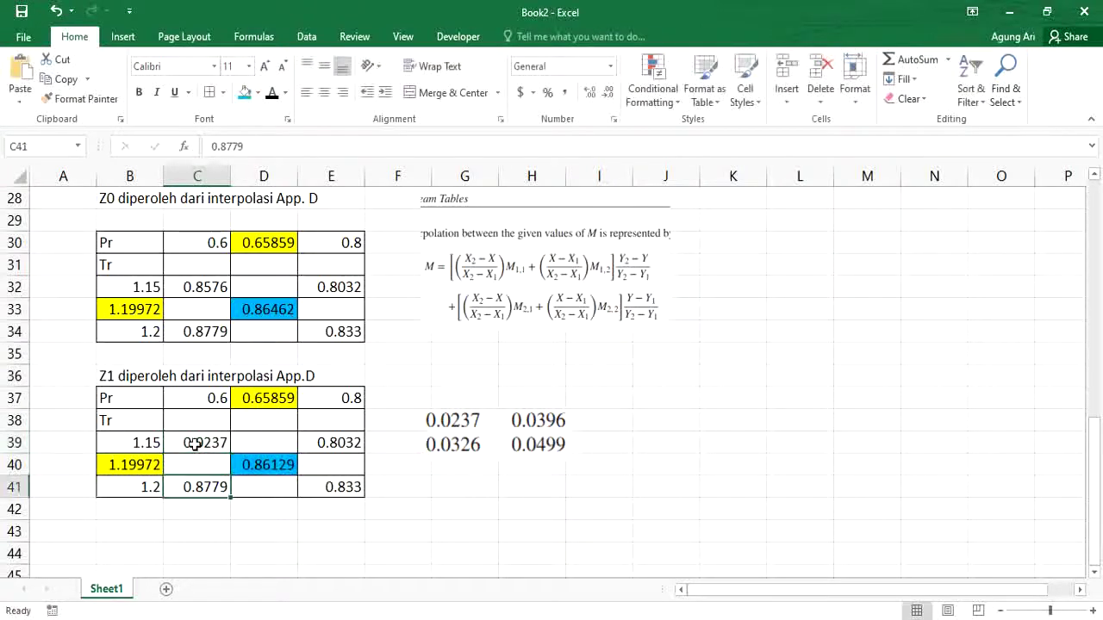
text(0.)
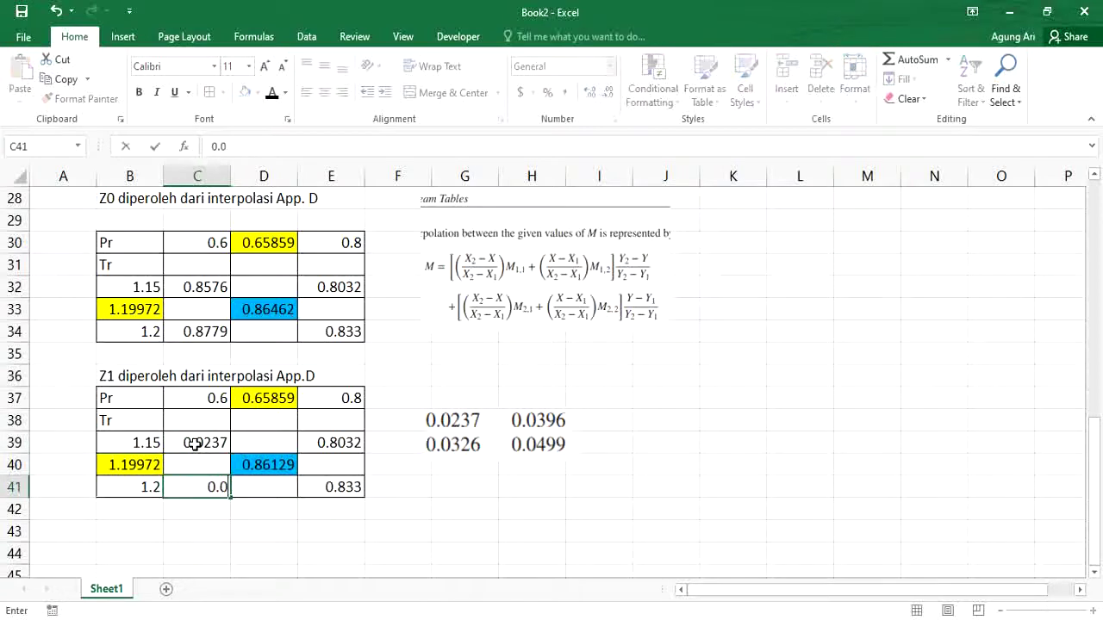
text(0326)
key(Return)
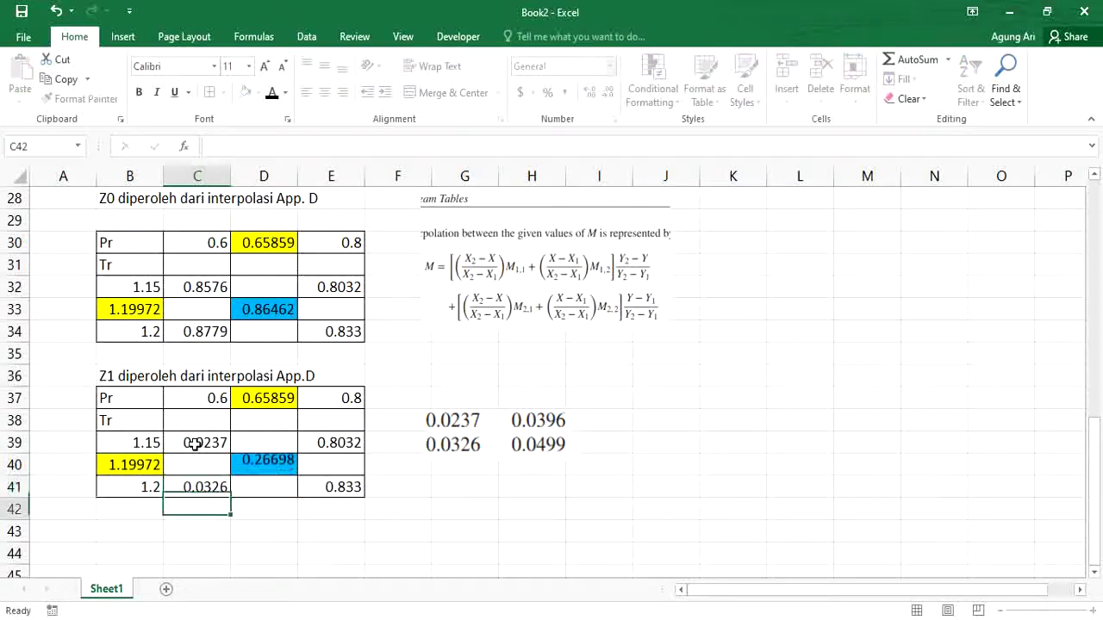
In the Pr 0.8 column of the Z1 table, enter 0.0396 in E39 and 0.0499 in E41.
key(Right)
key(Right)
key(Up)
key(Up)
key(Up)
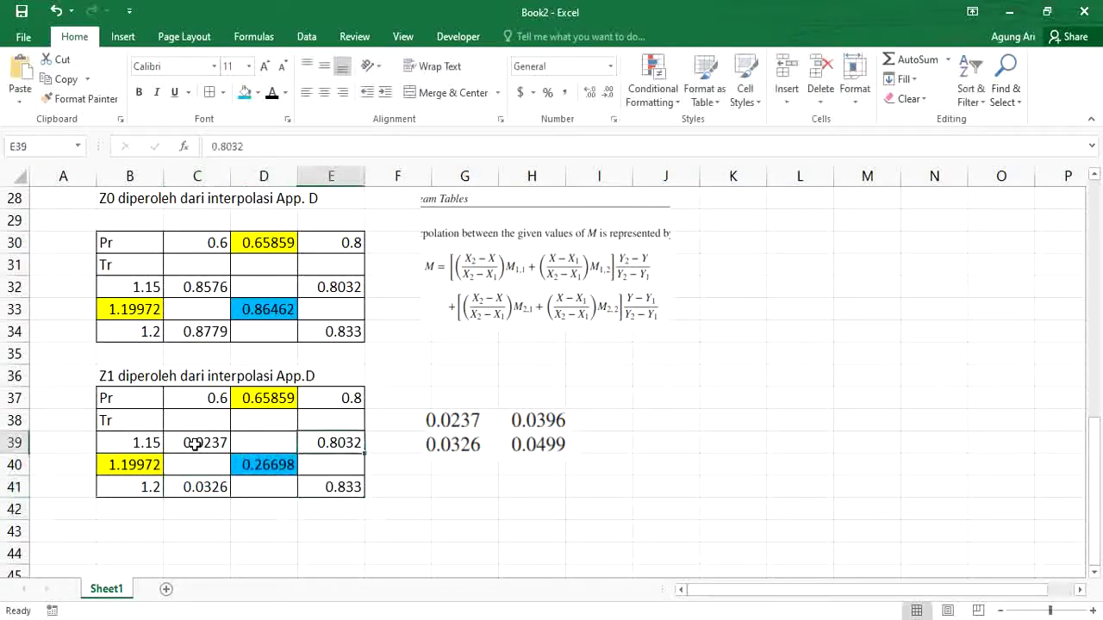
text(0.0396)
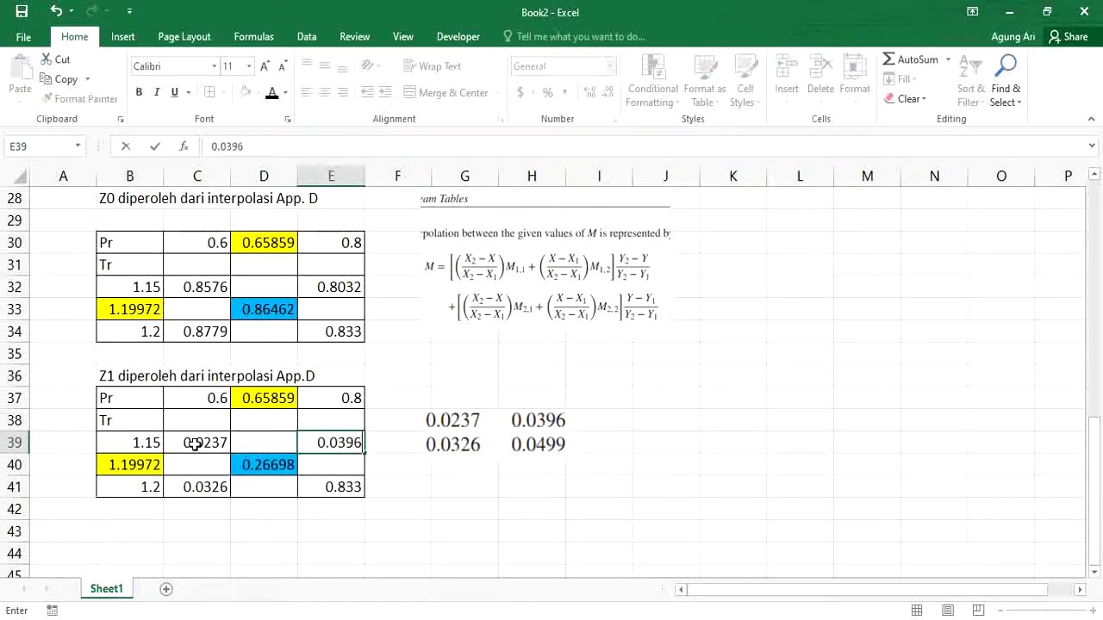
key(Return)
key(Return)
text(-0.)
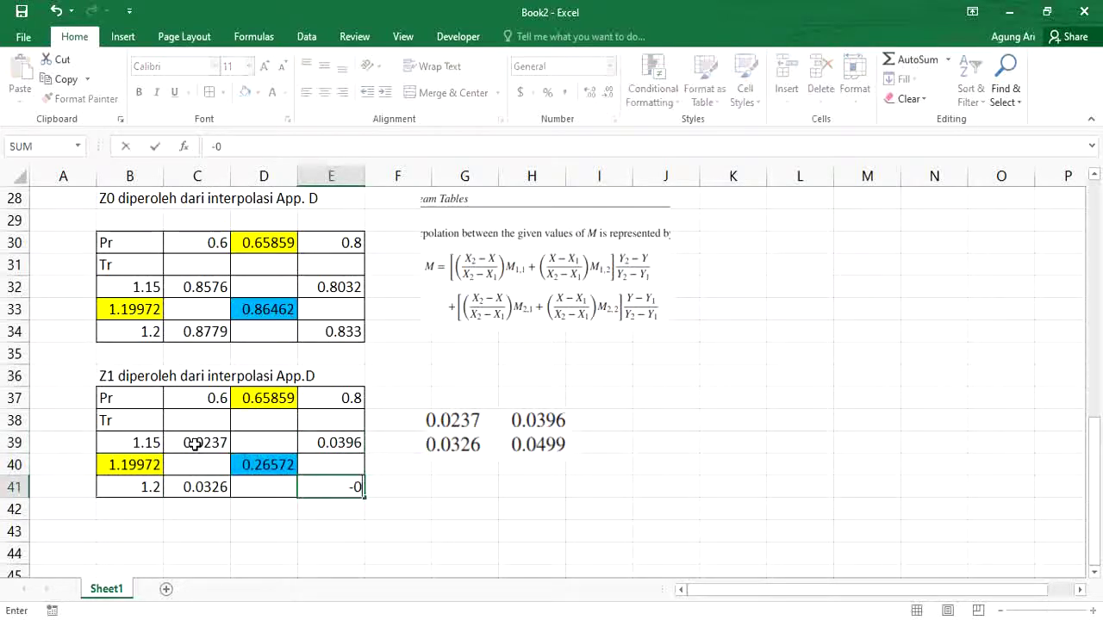
key(BackSpace)
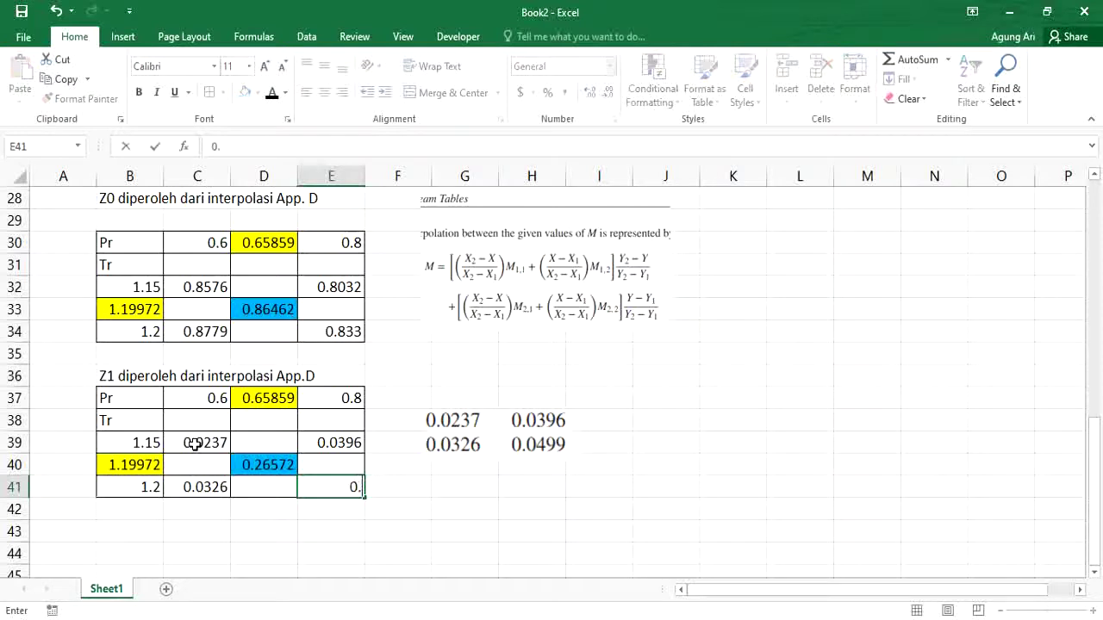
text(0.0499)
key(Return)
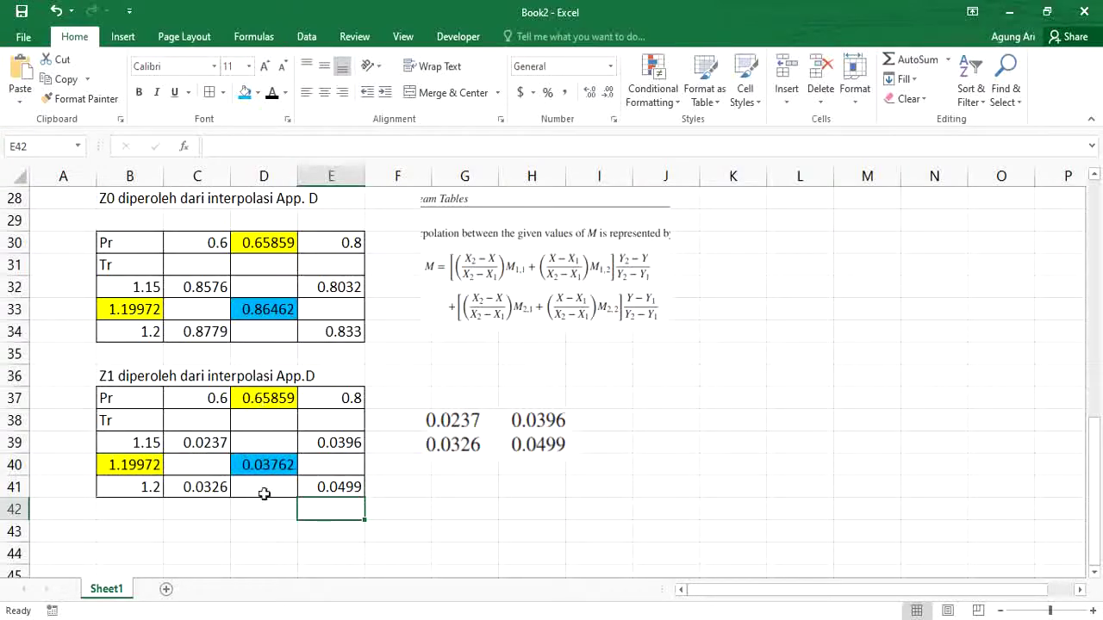
Copy the equation Z = Z0 + ωZ1 from B26 to B43, below the Z1 table.
scroll(263, 506, down, 1)
click(126, 485)
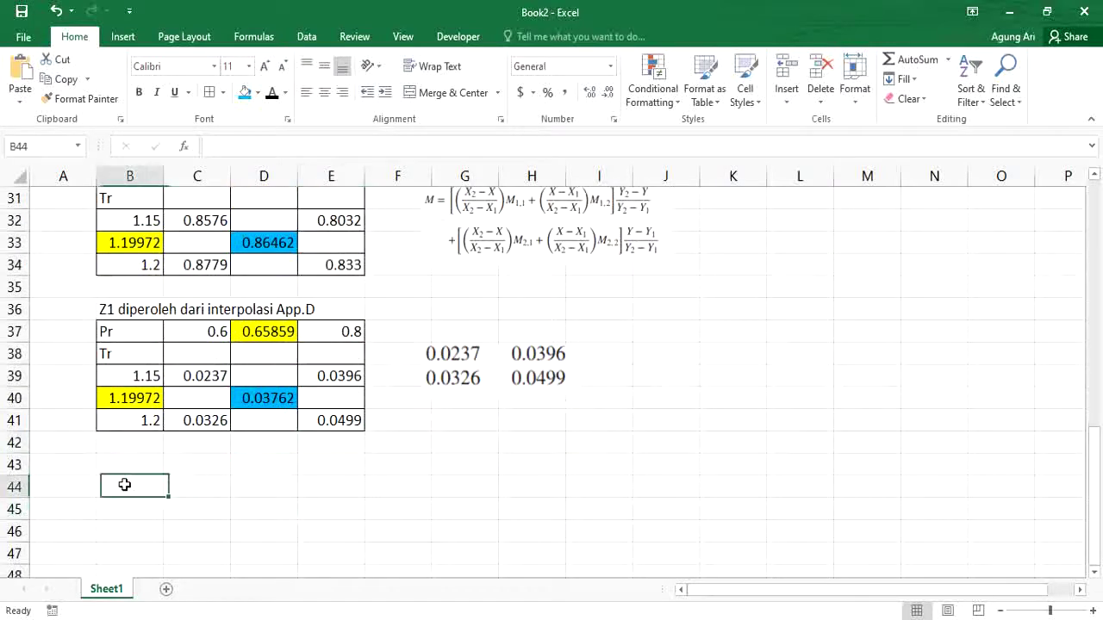
scroll(125, 487, up, 3)
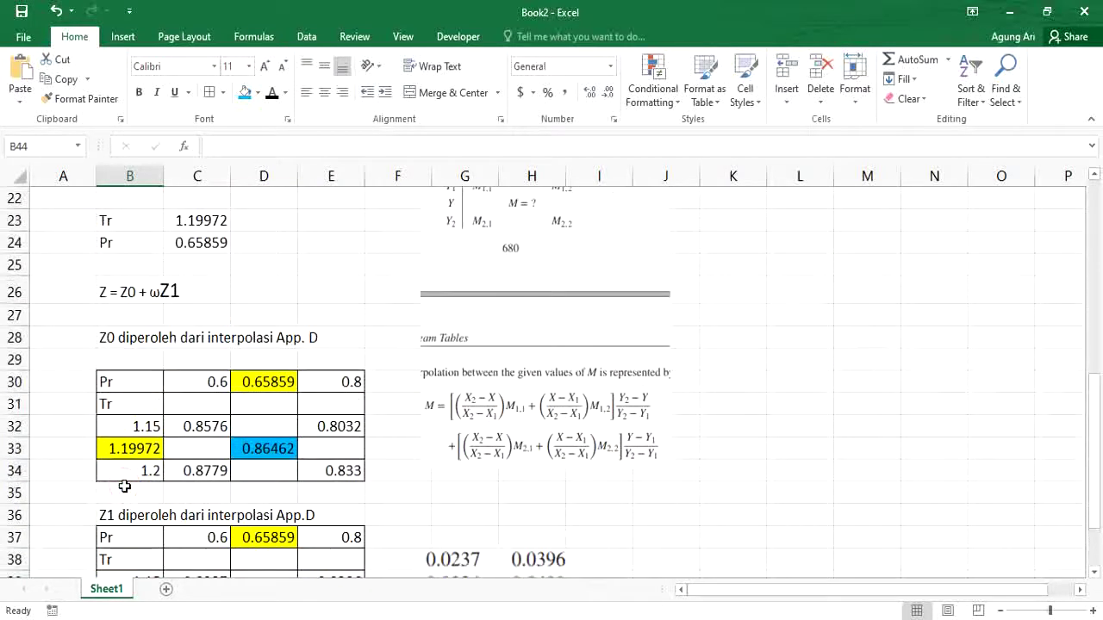
click(167, 295)
click(126, 294)
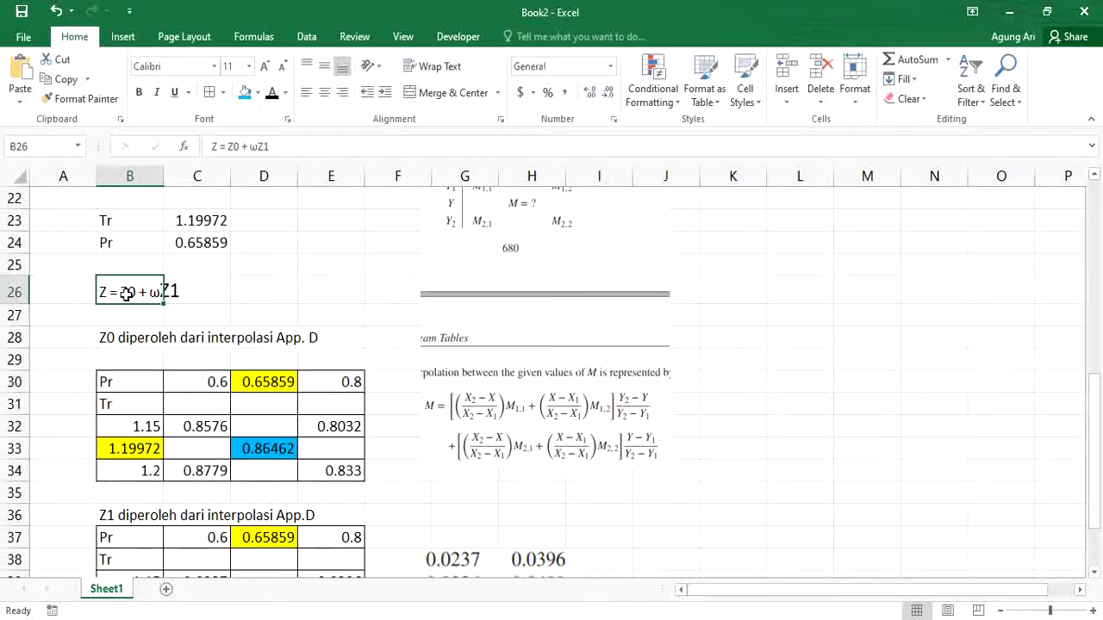
key(ctrl+c)
scroll(127, 294, down, 8)
scroll(127, 293, up, 3)
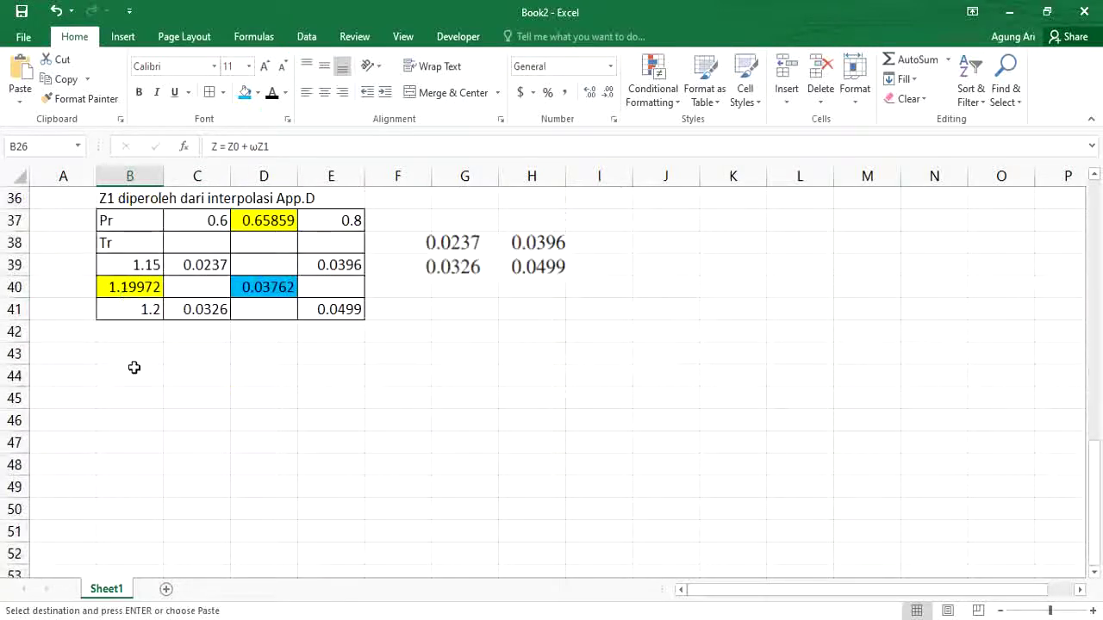
click(133, 358)
key(ctrl+v)
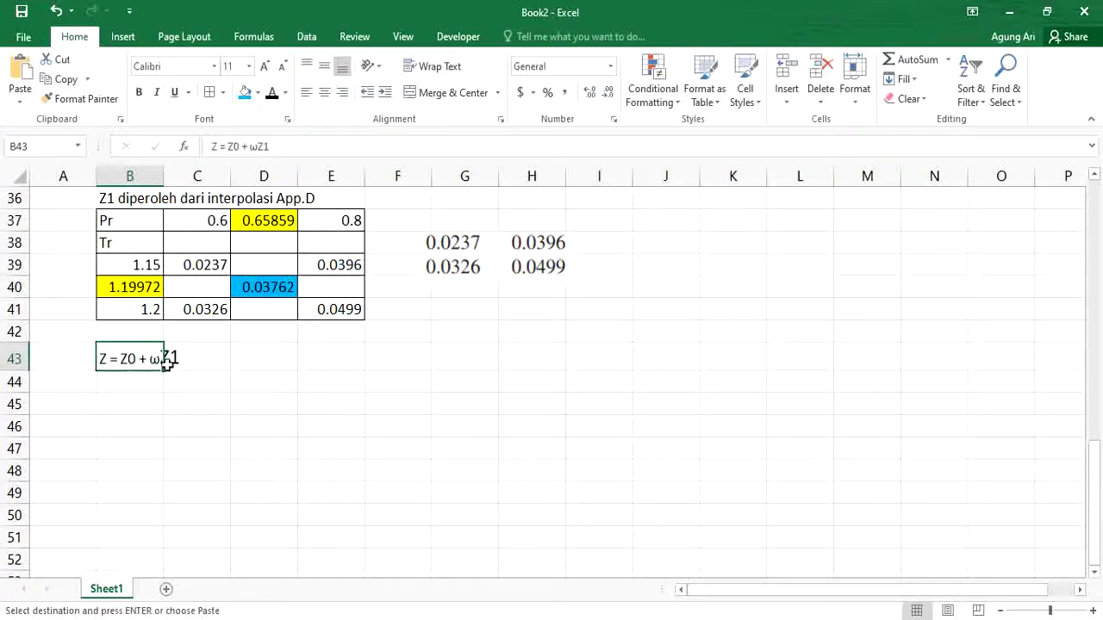
Enter the label Z= in B44, below the copied equation.
click(129, 387)
key(ctrl+v)
text(Z=)
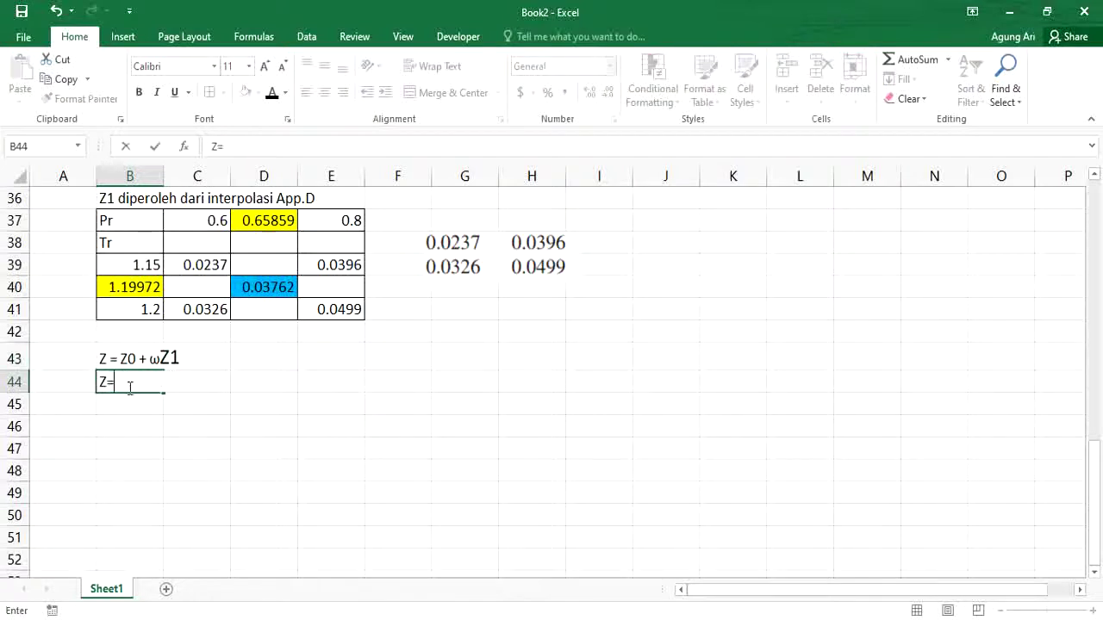
key(Return)
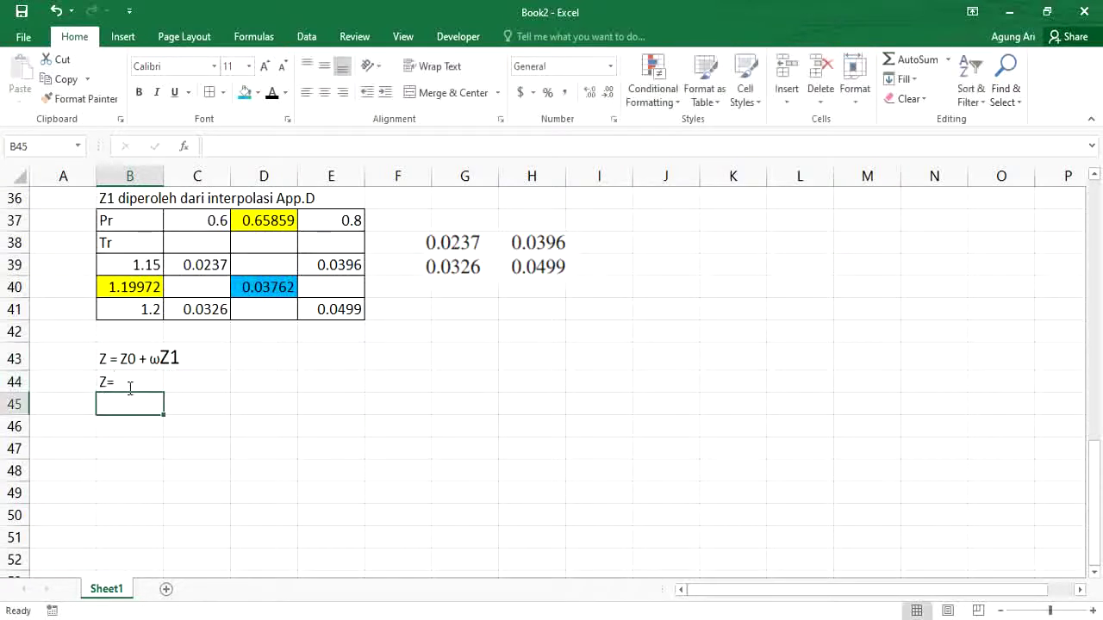
Calculate Z in C44 with the formula =D33+C21*D40, using the interpolated Z0, ω and interpolated Z1.
key(Up)
key(Right)
text(=)
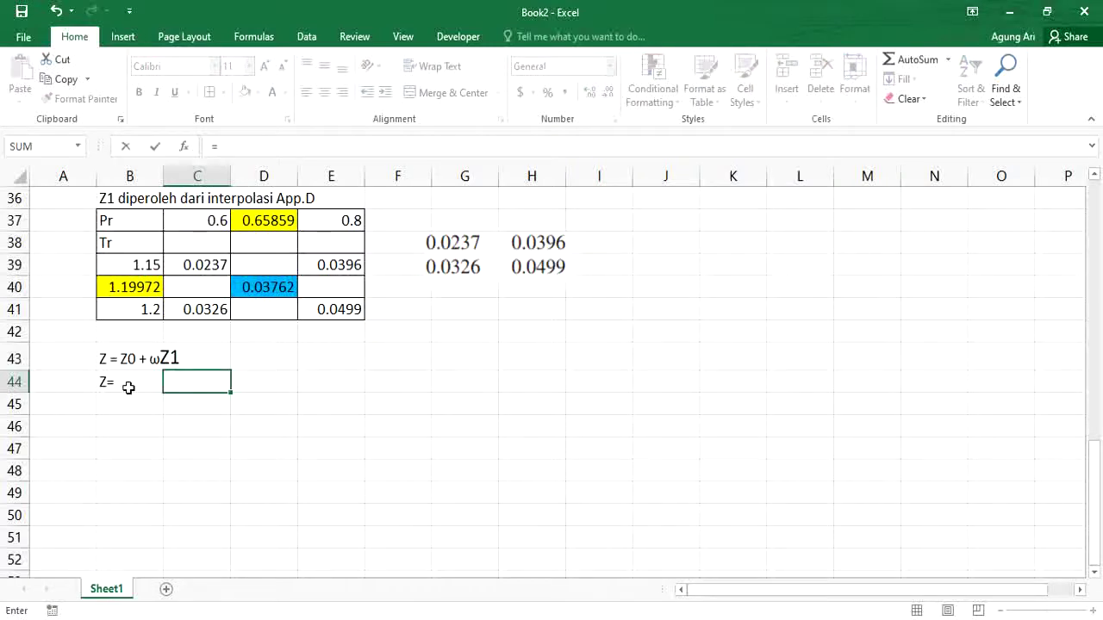
scroll(129, 388, up, 2)
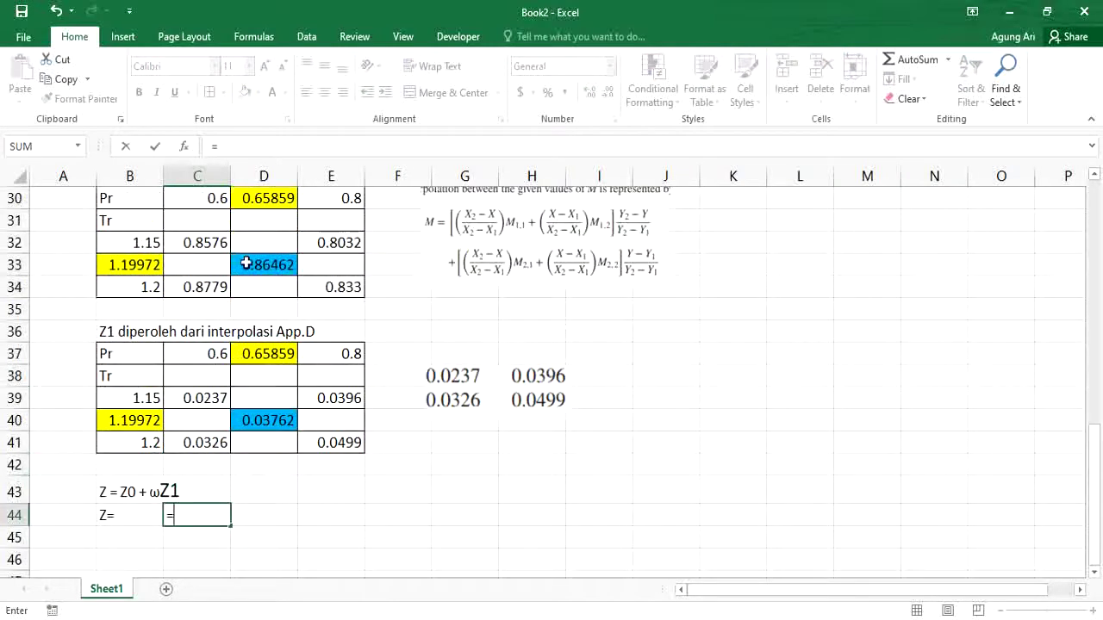
click(246, 263)
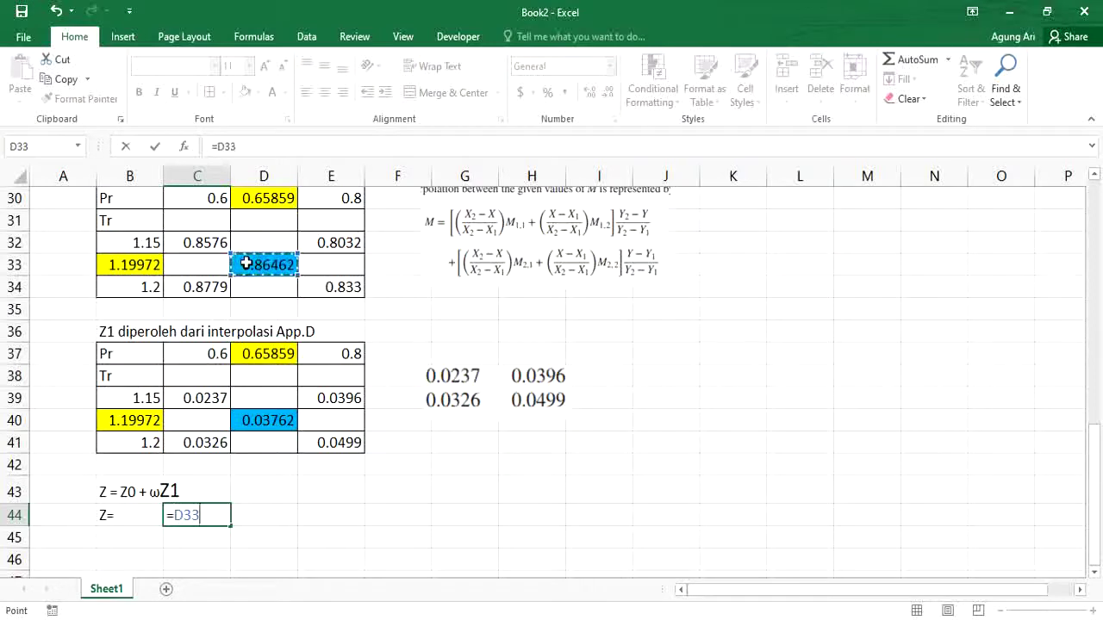
text(+)
scroll(248, 262, up, 4)
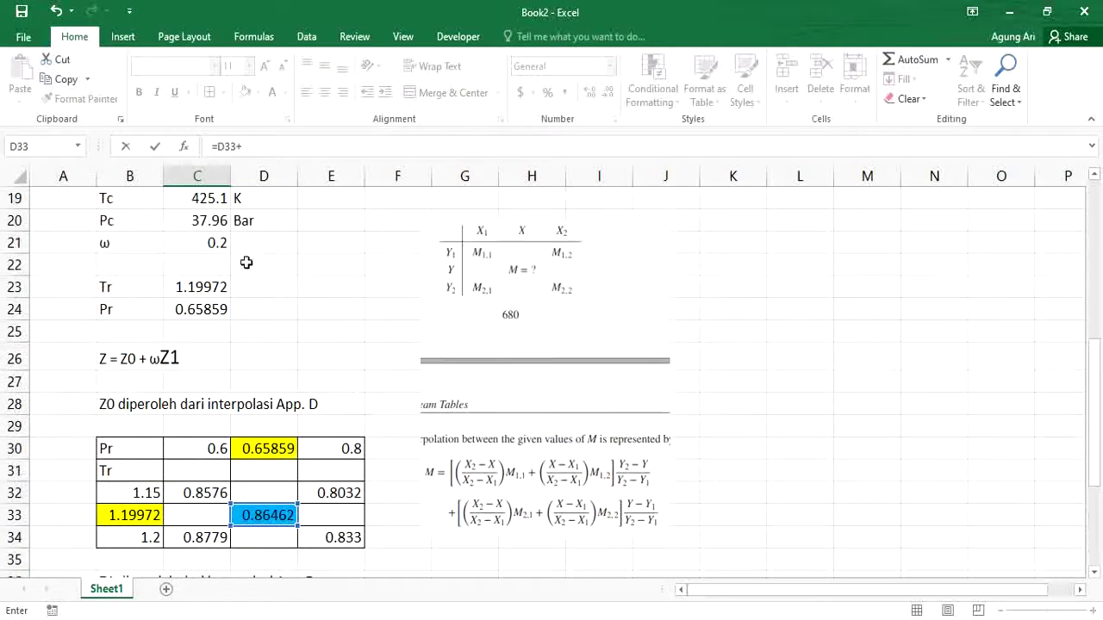
click(211, 245)
text(*)
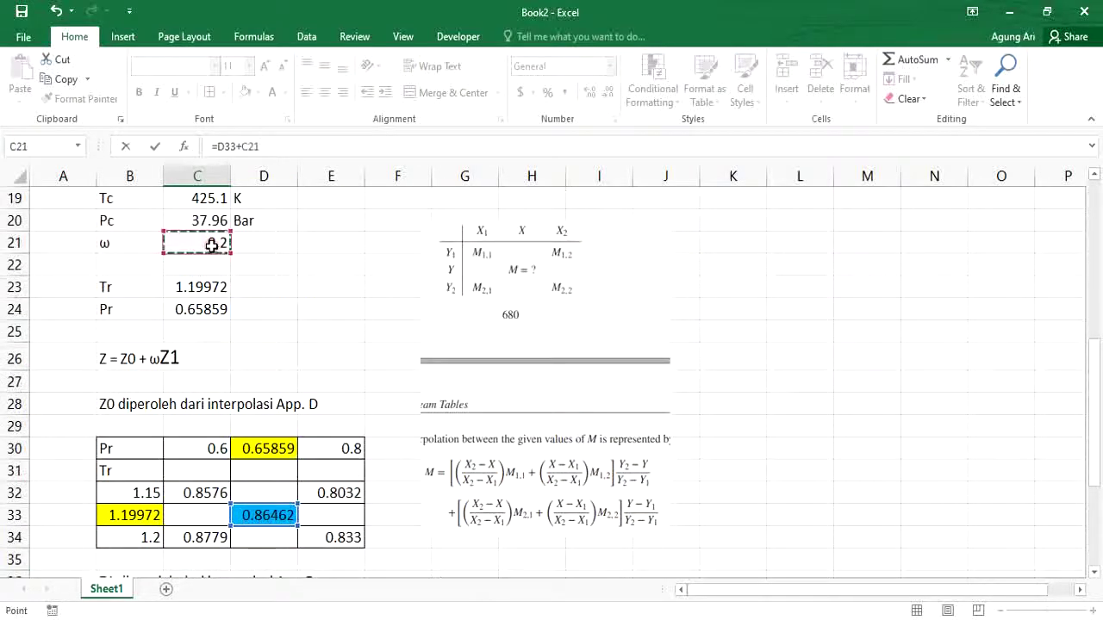
scroll(211, 246, down, 3)
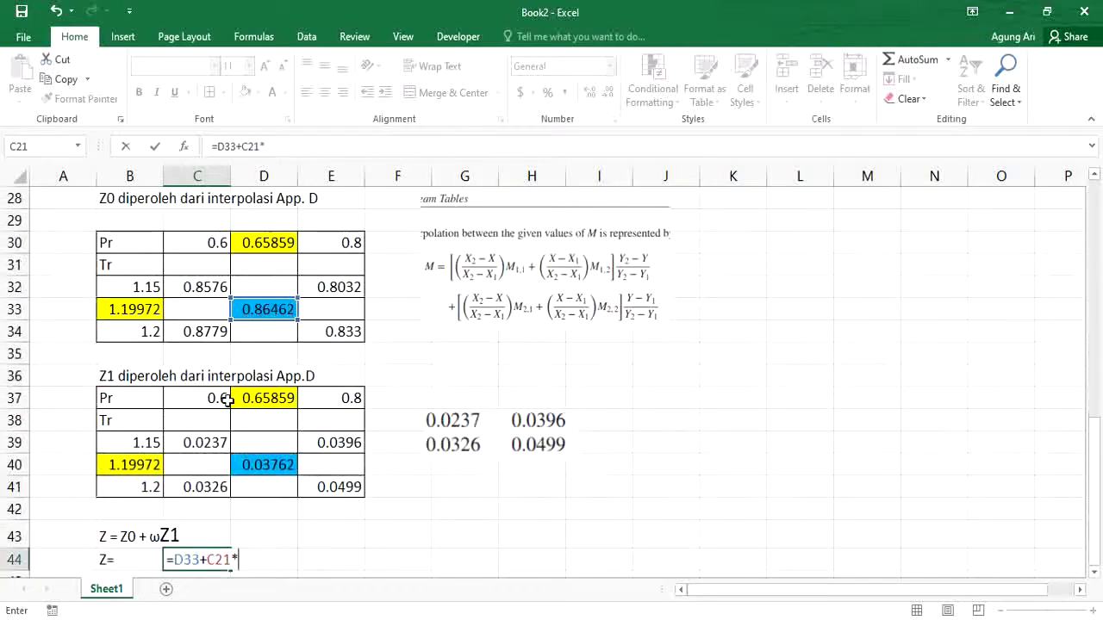
click(264, 462)
key(Return)
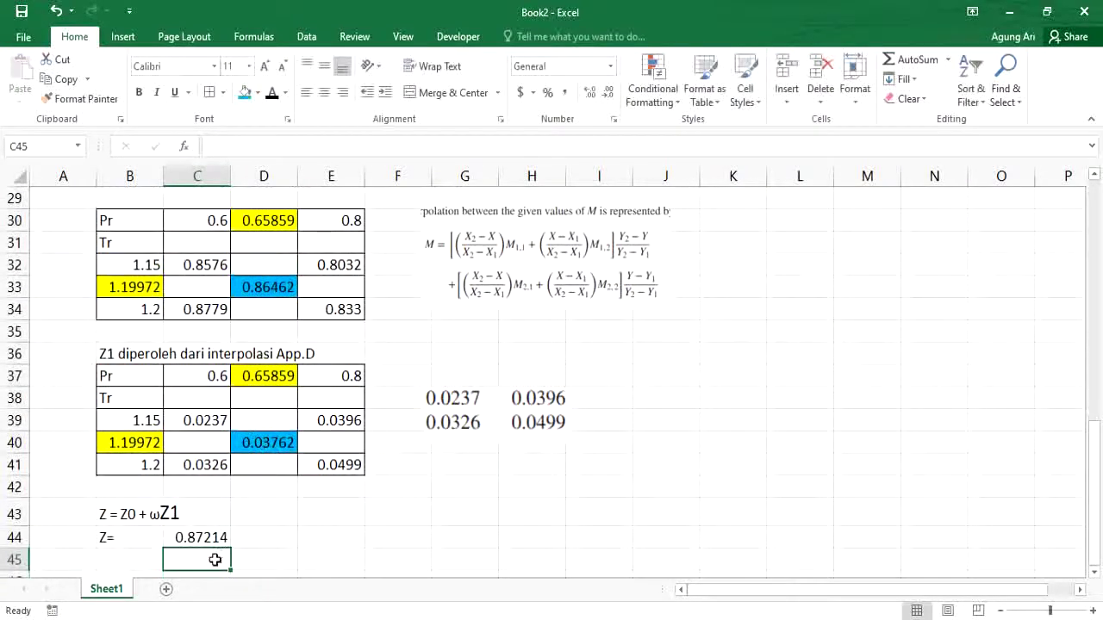
Enter the label V= in B45 and the expression ZRT/ P beside it in C45.
scroll(214, 558, down, 1)
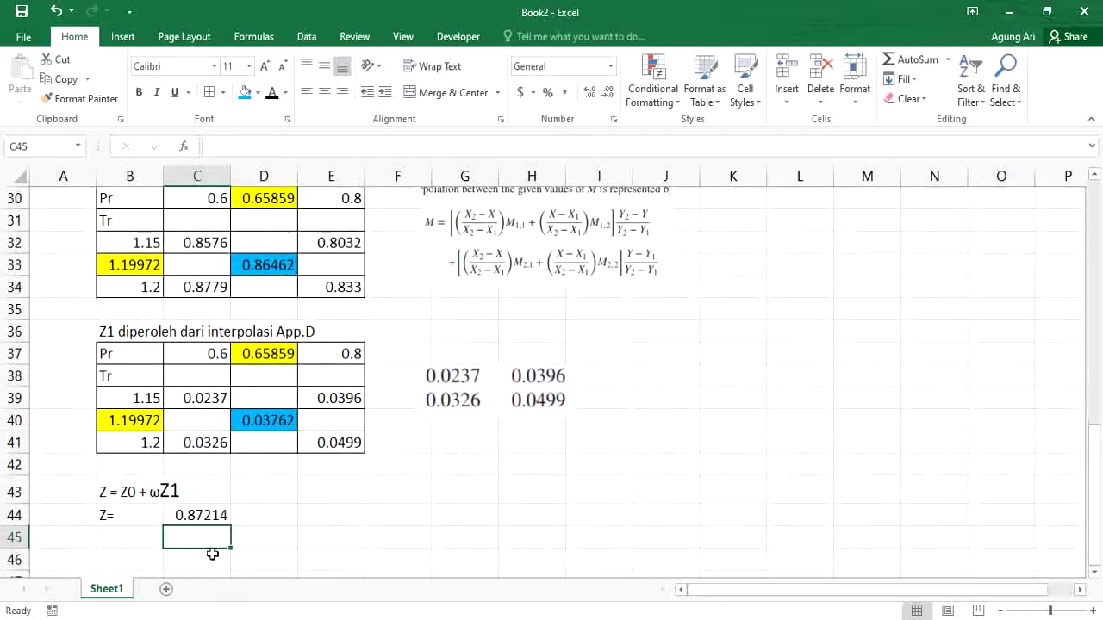
click(119, 541)
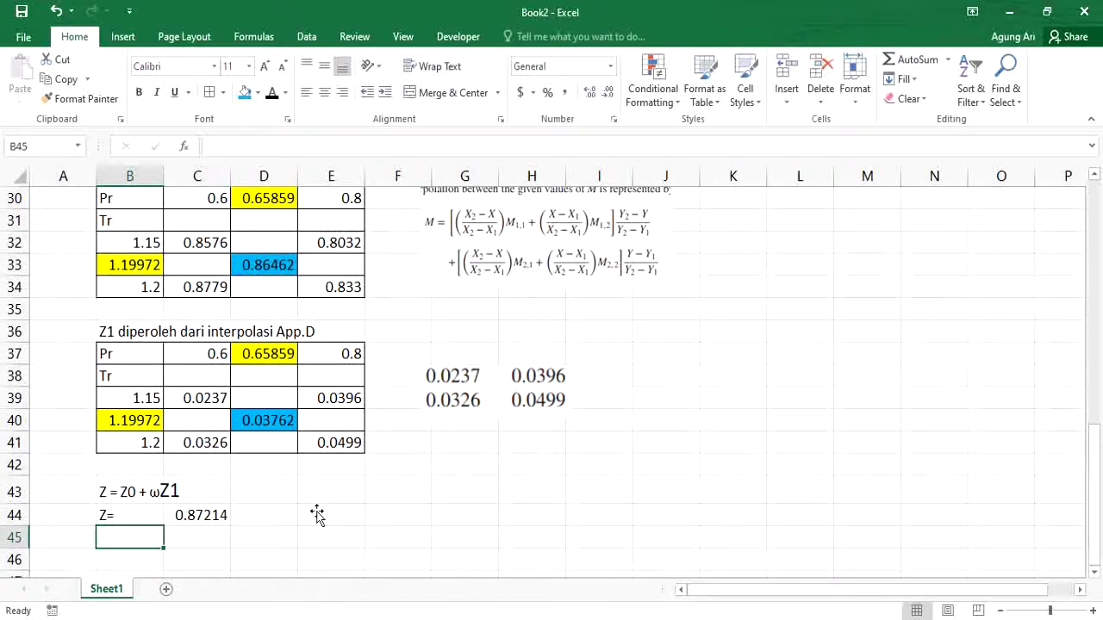
scroll(414, 370, up, 9)
scroll(414, 368, up, 1)
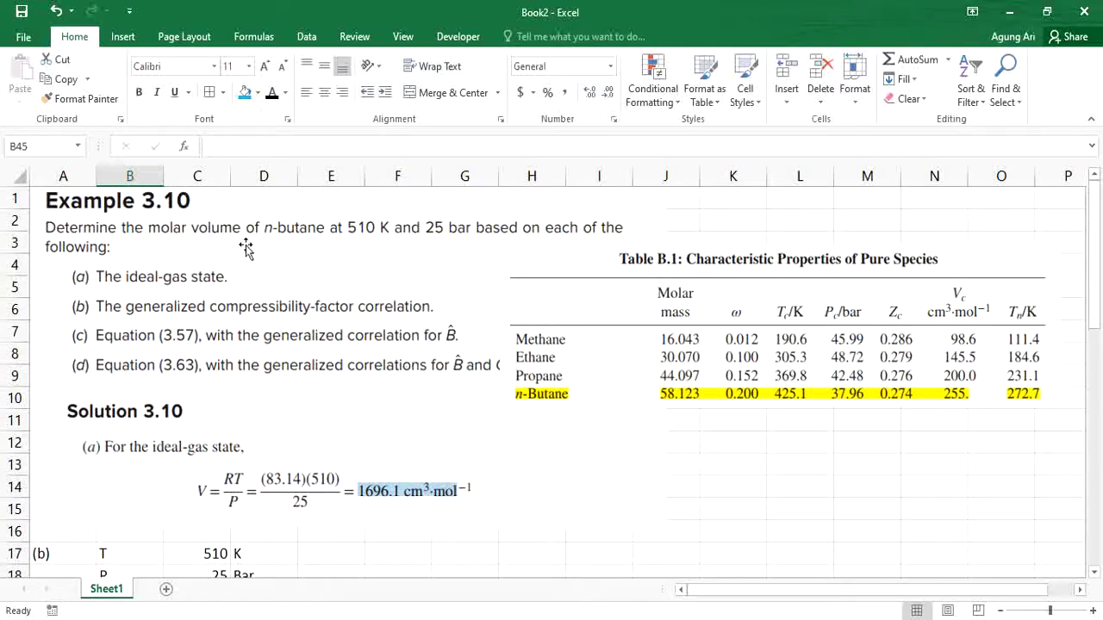
scroll(338, 314, down, 11)
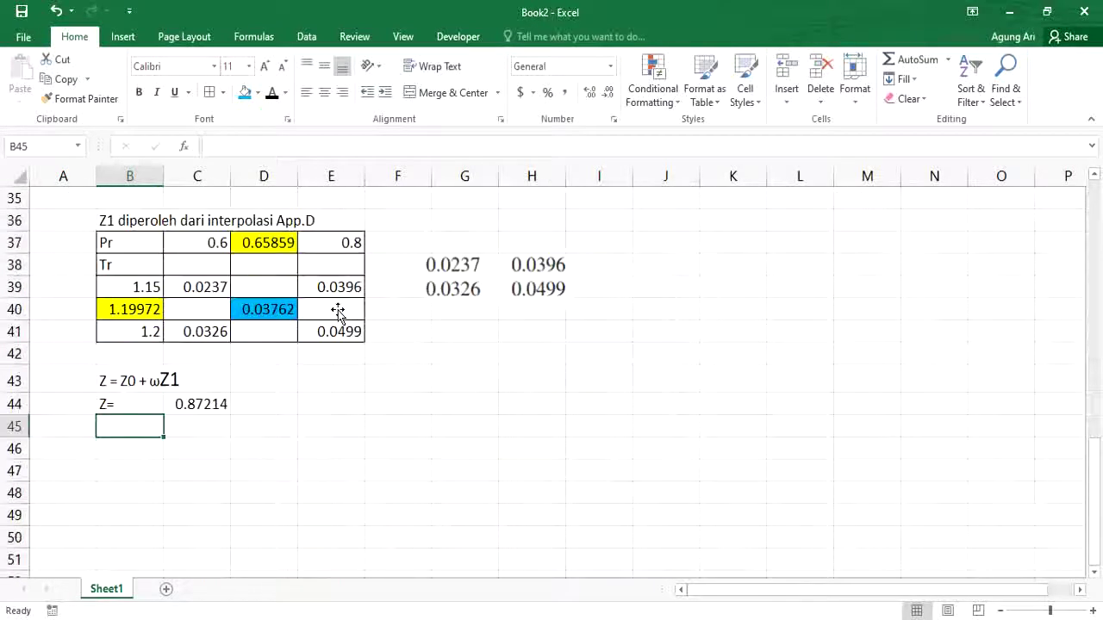
text(V)
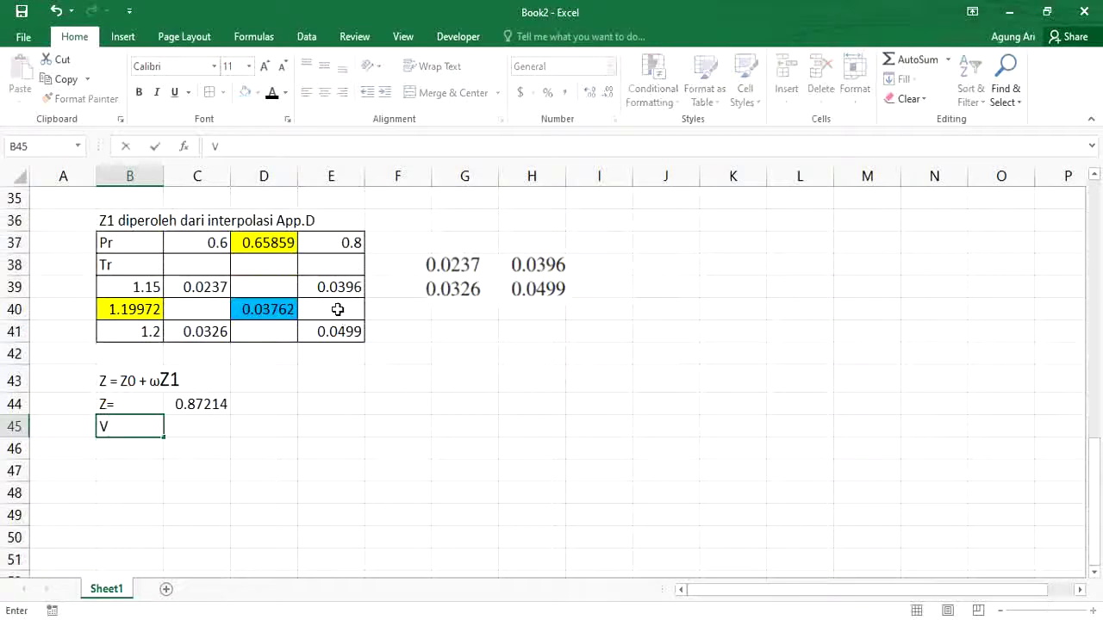
text(=)
key(Tab)
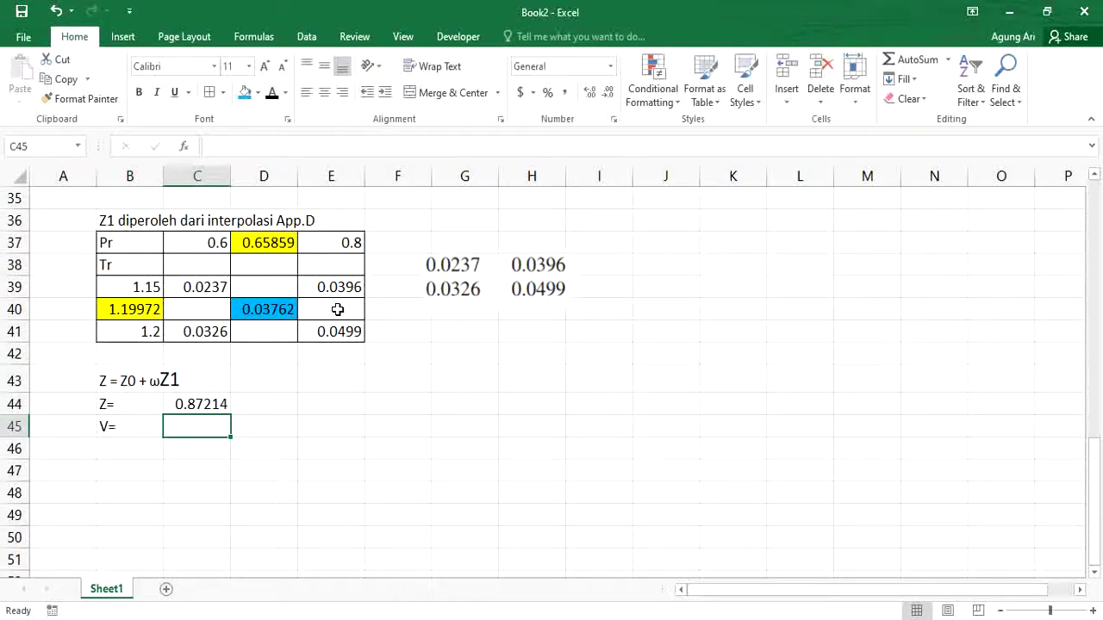
text(ZRT/ P)
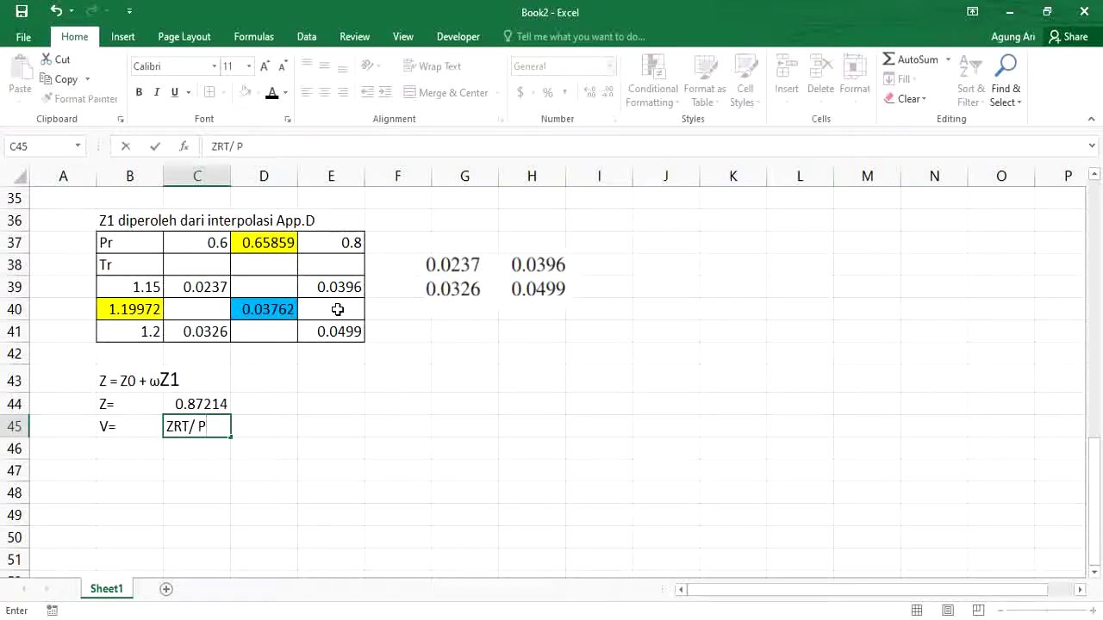
key(Return)
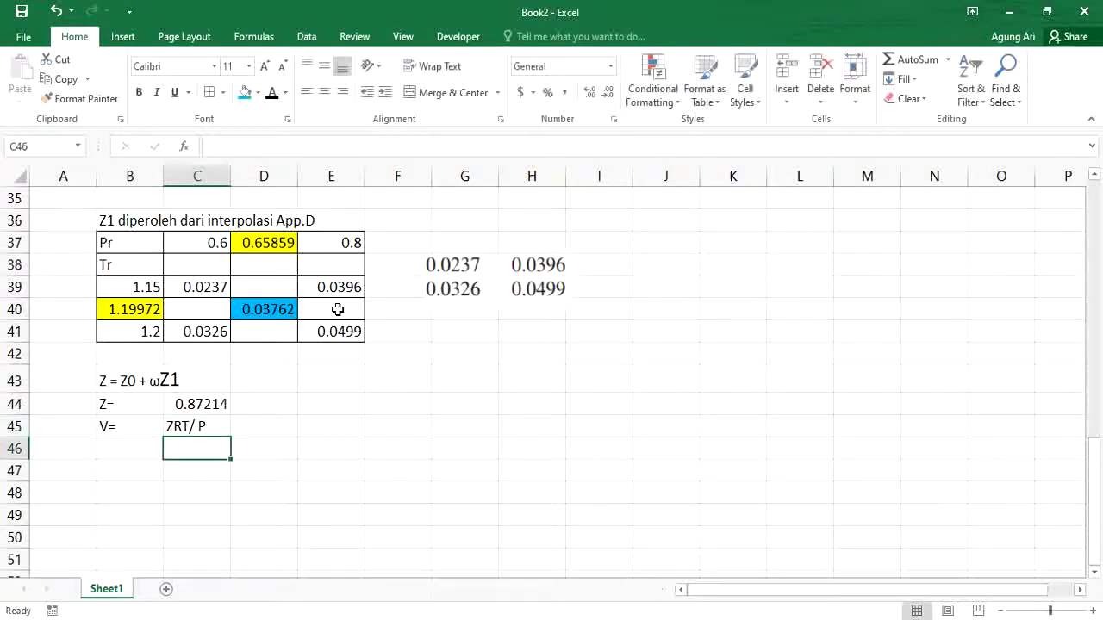
Calculate the molar volume in C46 with the formula =C44*83.14*C17/C18.
text(=)
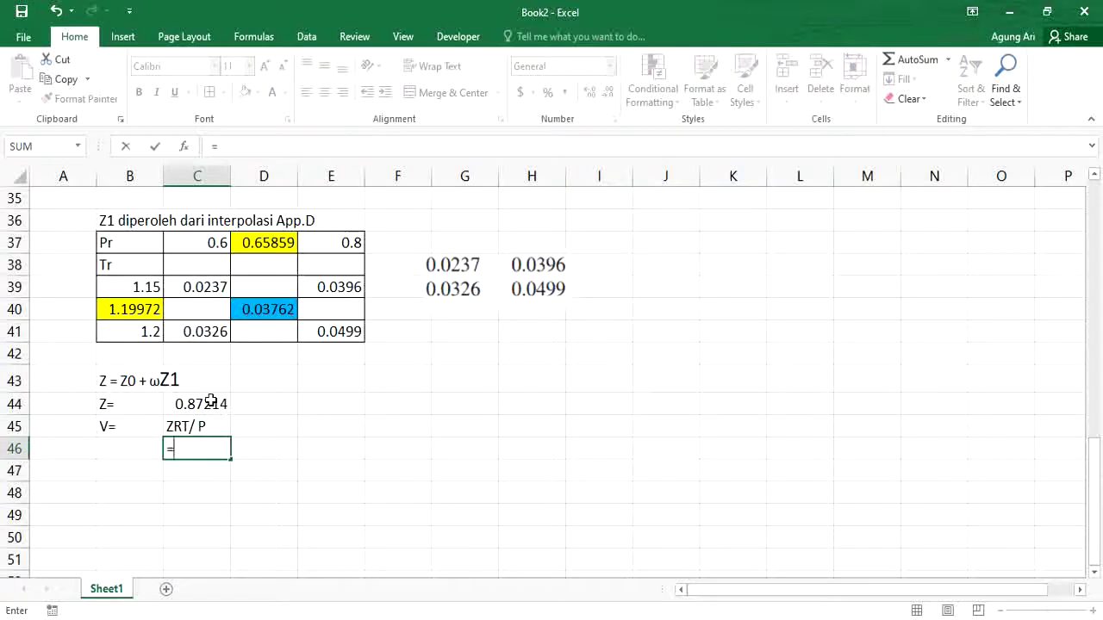
click(211, 401)
text(()
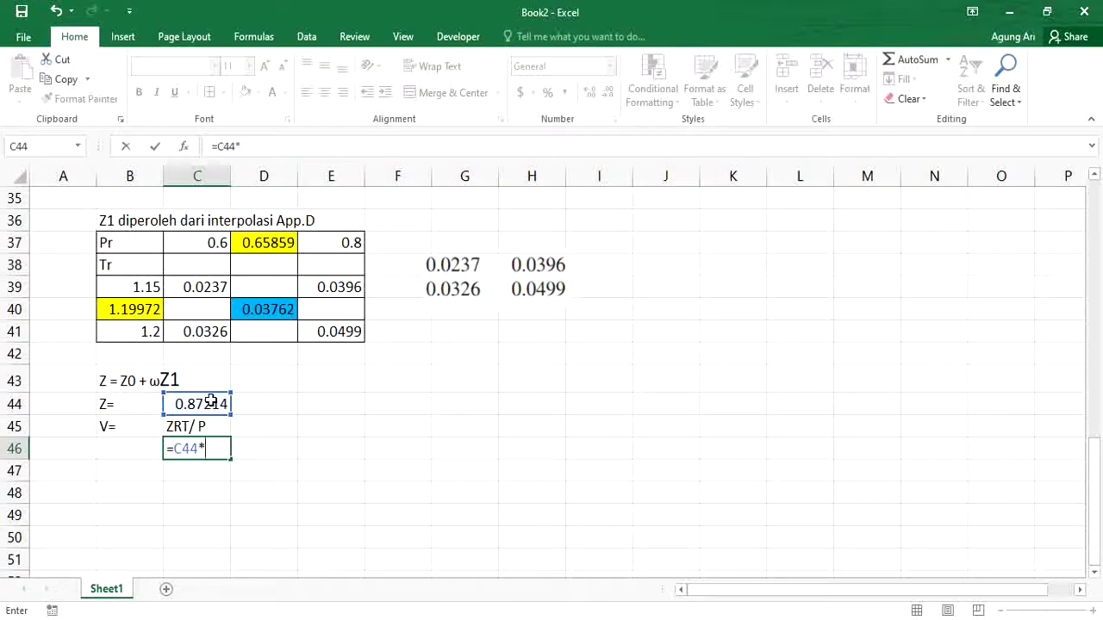
text(83.14*)
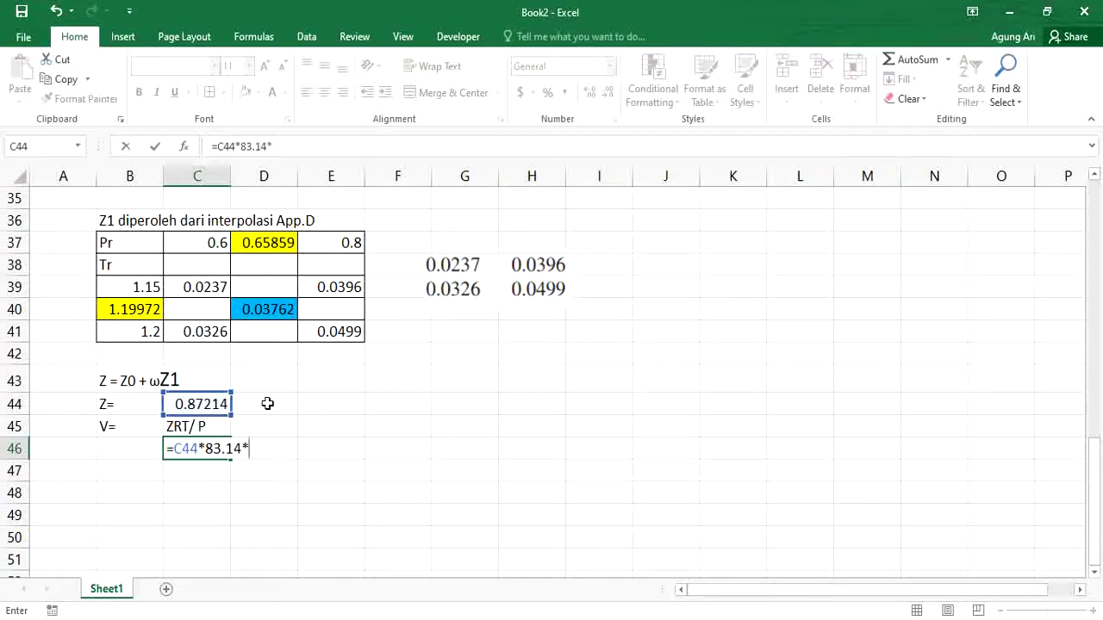
scroll(268, 404, up, 4)
scroll(268, 403, up, 4)
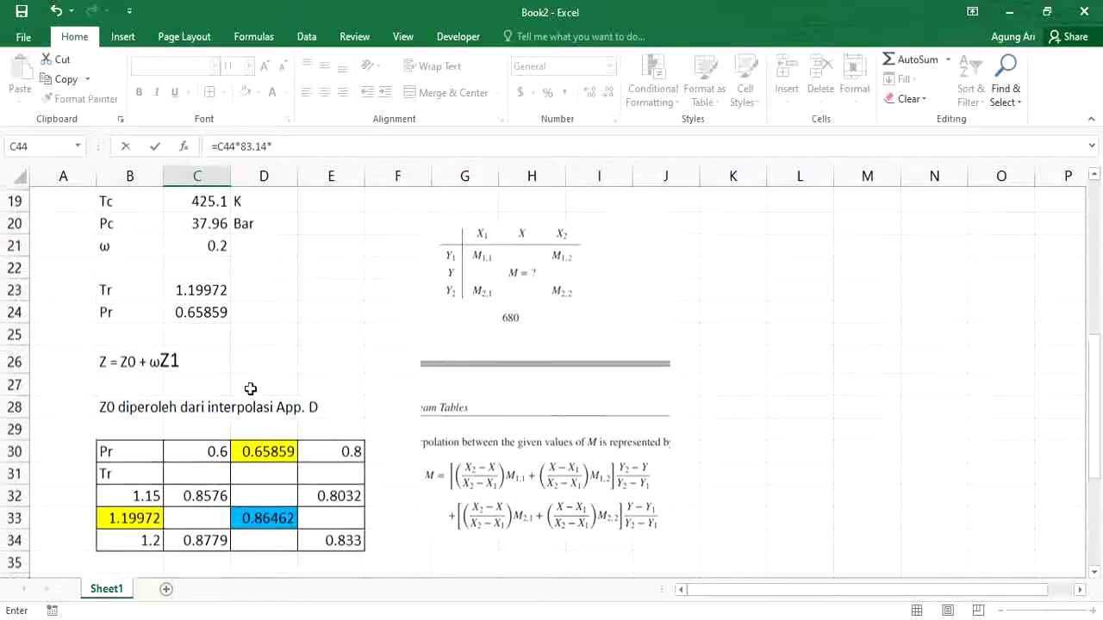
click(206, 312)
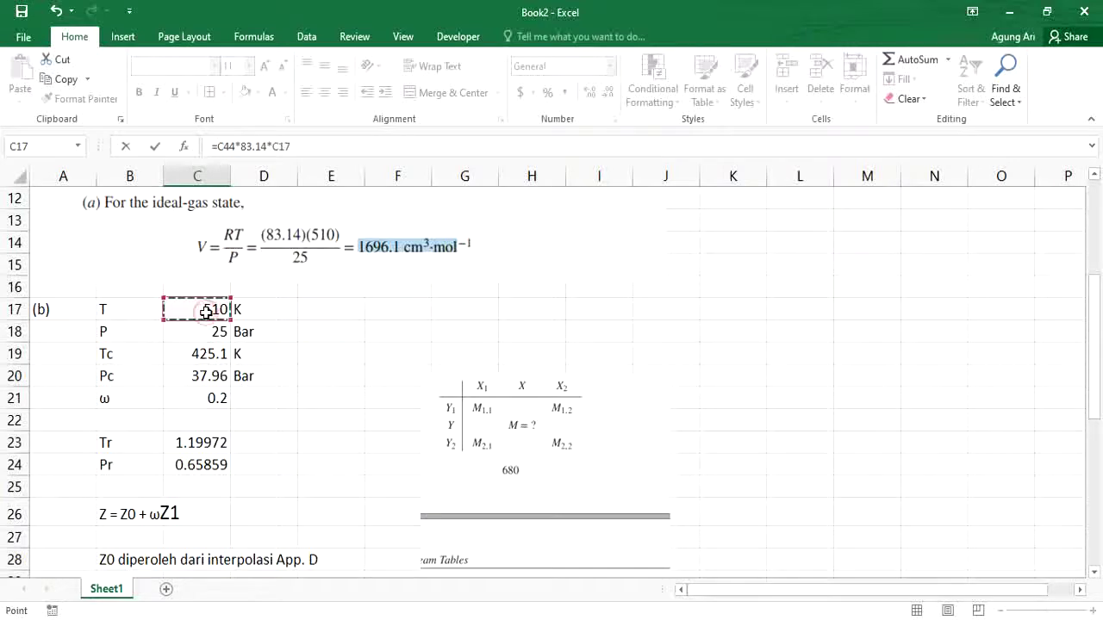
text(/)
scroll(206, 312, down, 4)
scroll(206, 312, up, 2)
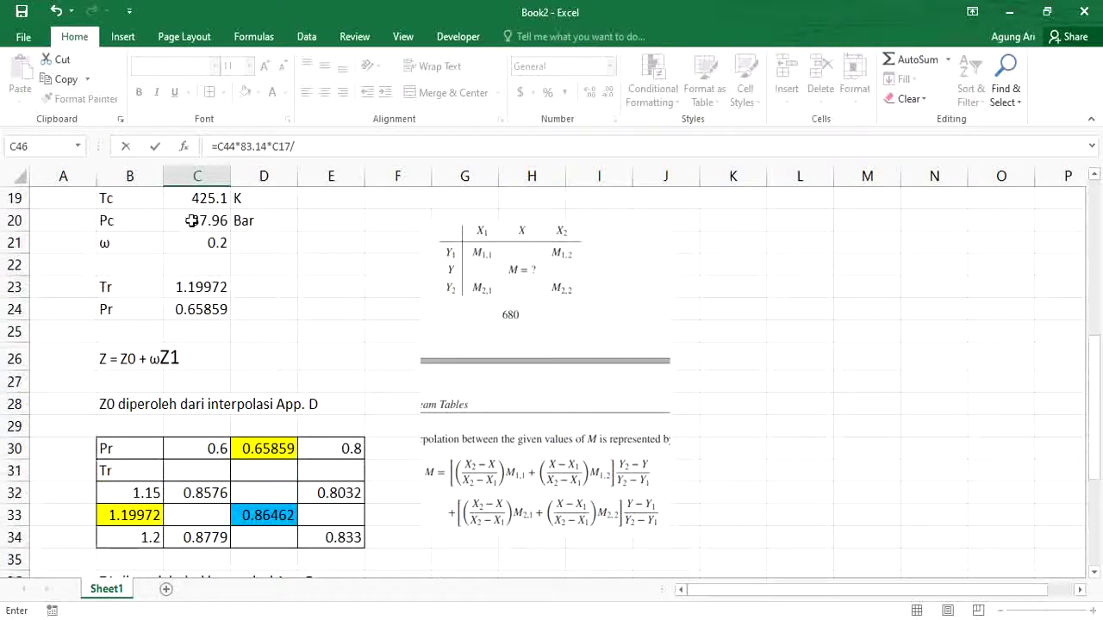
scroll(195, 222, up, 1)
click(210, 245)
key(Return)
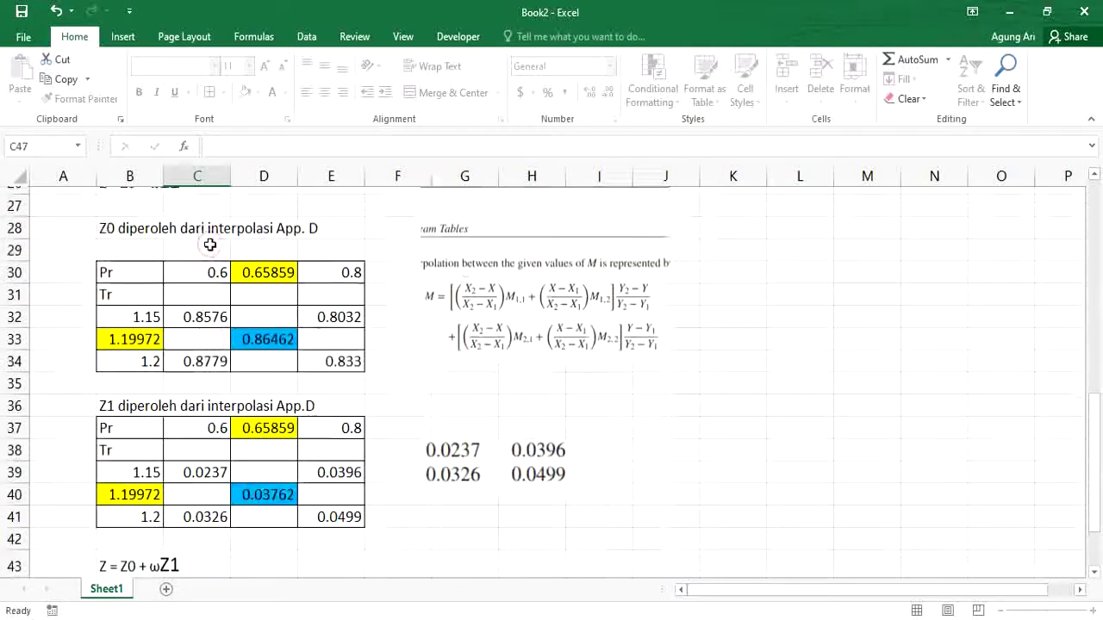
Enter the unit cm3/mol in D46, beside the calculated molar volume.
click(254, 539)
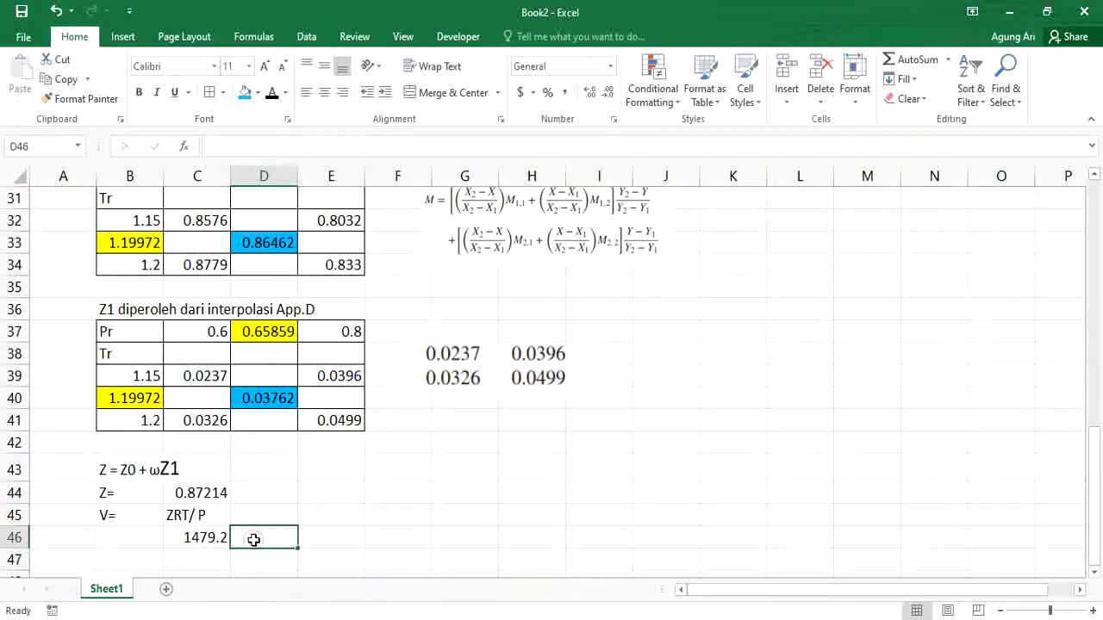
text(cm3/)
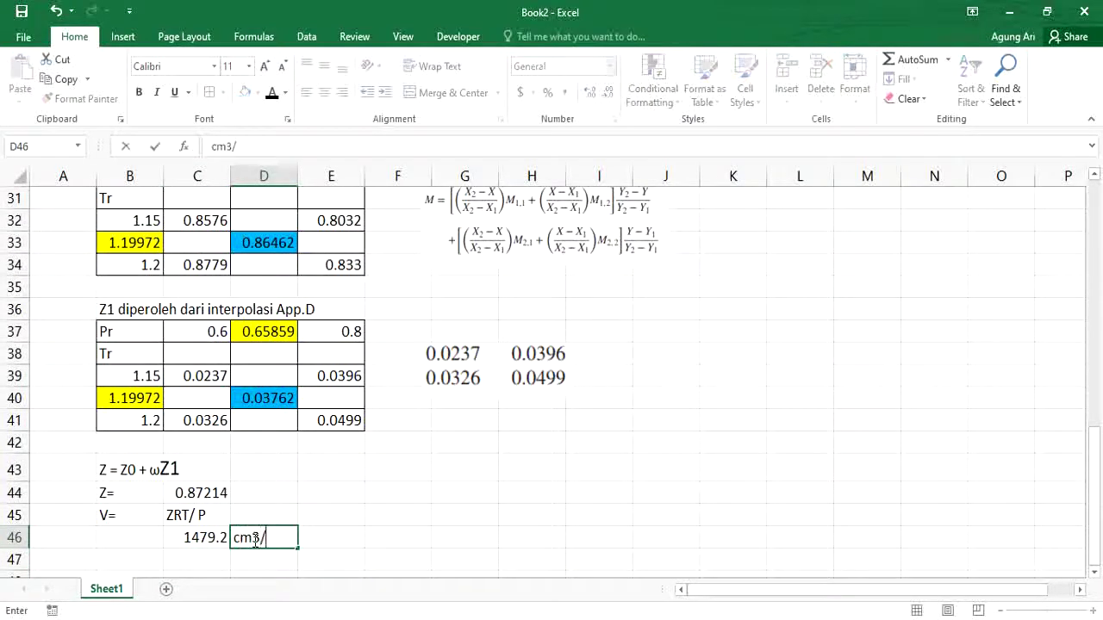
text(mol)
key(Return)
Switch to the Van-Ness 8th Edition PDF in Foxit Reader and search for pitzer starting from Chapter 3.
scroll(385, 480, up, 7)
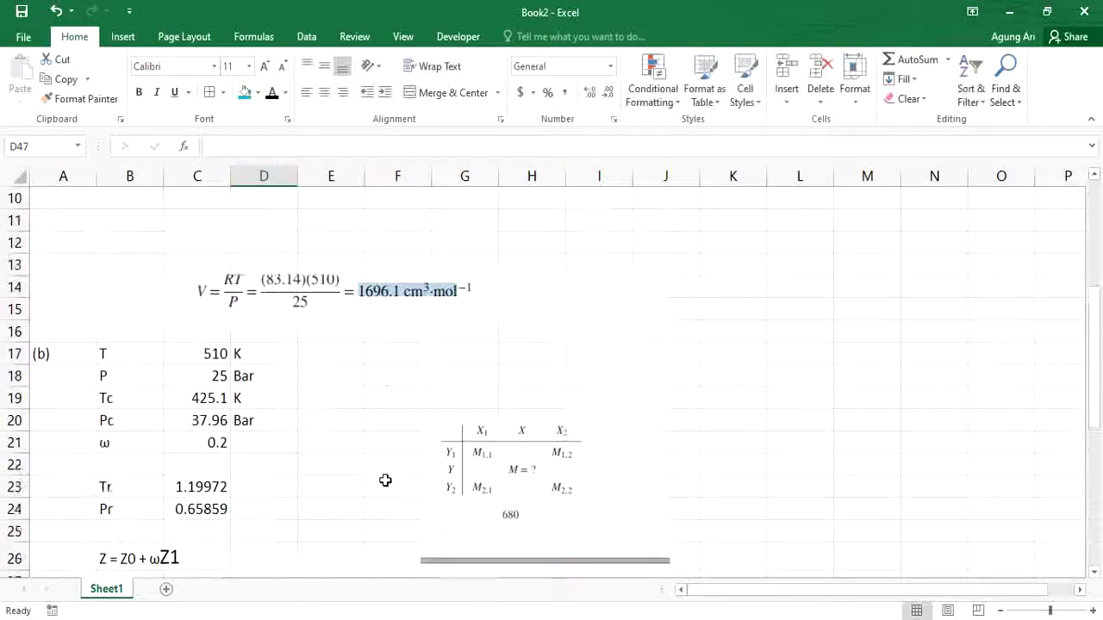
scroll(386, 480, up, 1)
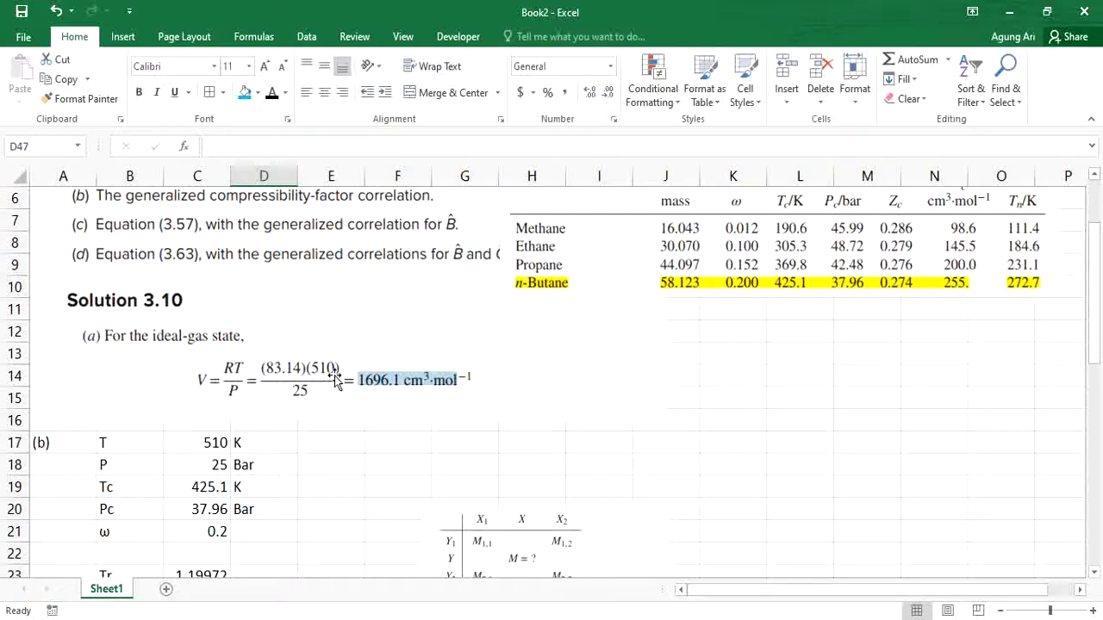
click(446, 617)
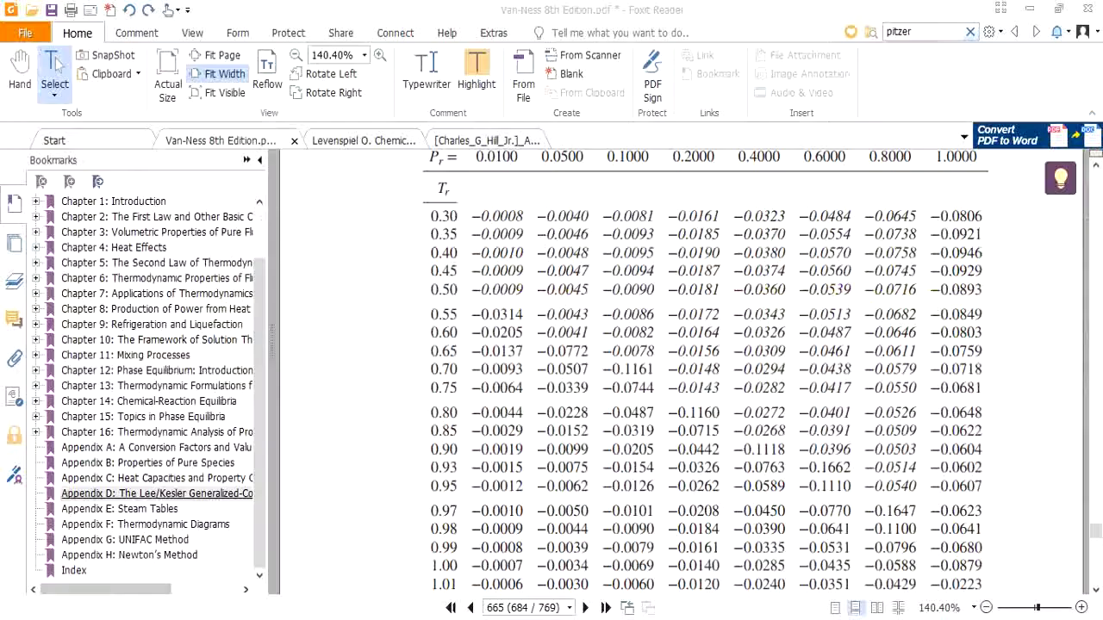
click(127, 235)
click(930, 29)
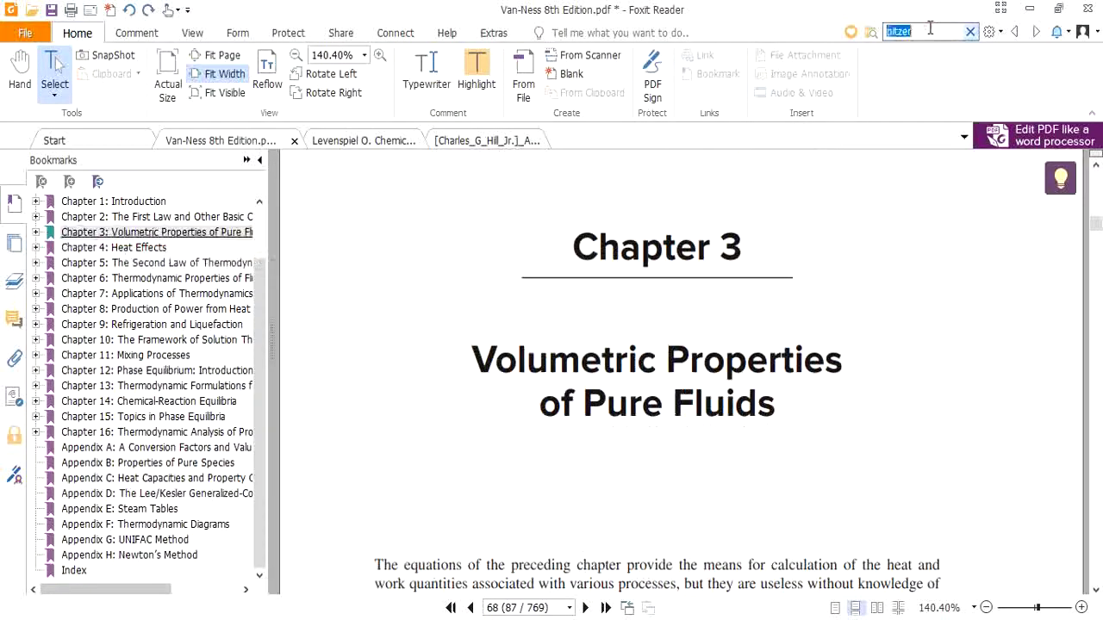
key(Return)
key(Return)
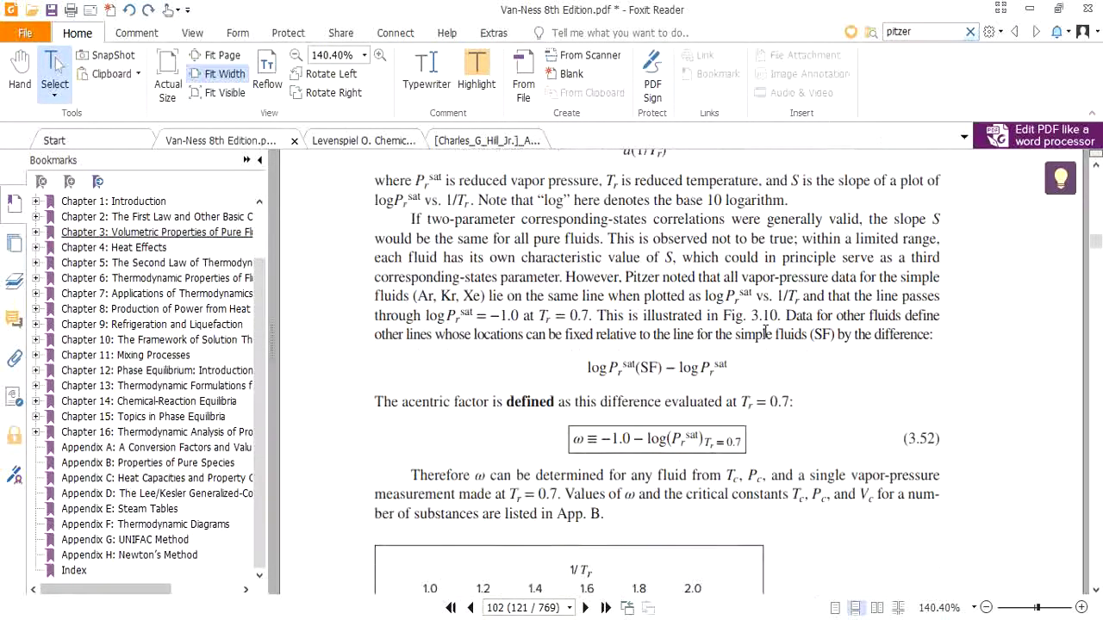
Find Example 3.10 in the textbook and read the part (b) solution through the molar volume calculation.
scroll(764, 332, down, 20)
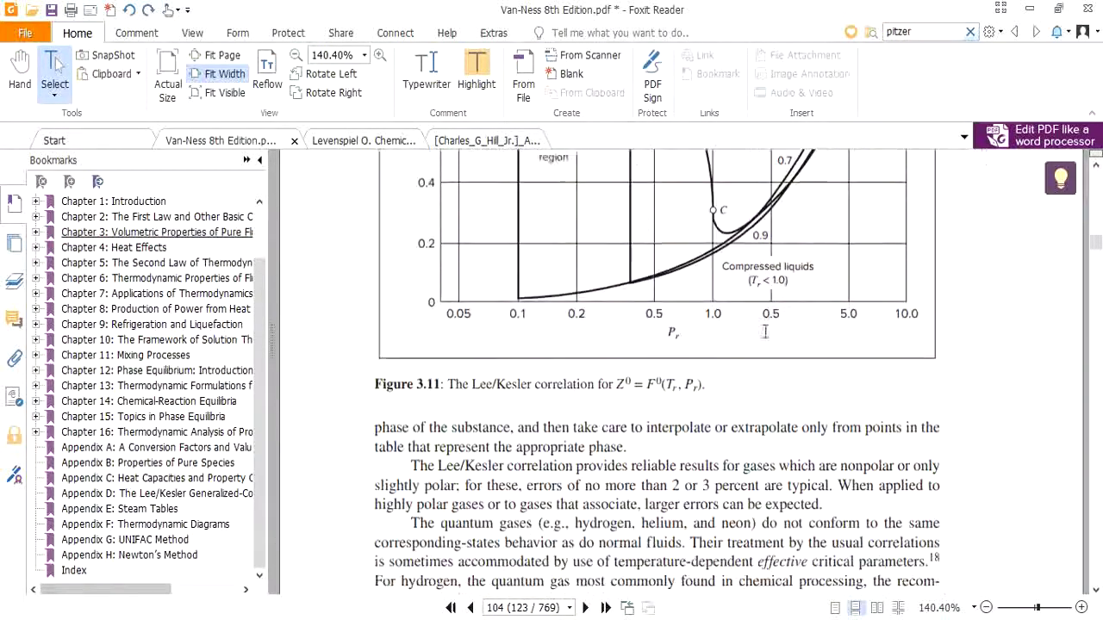
scroll(764, 332, down, 20)
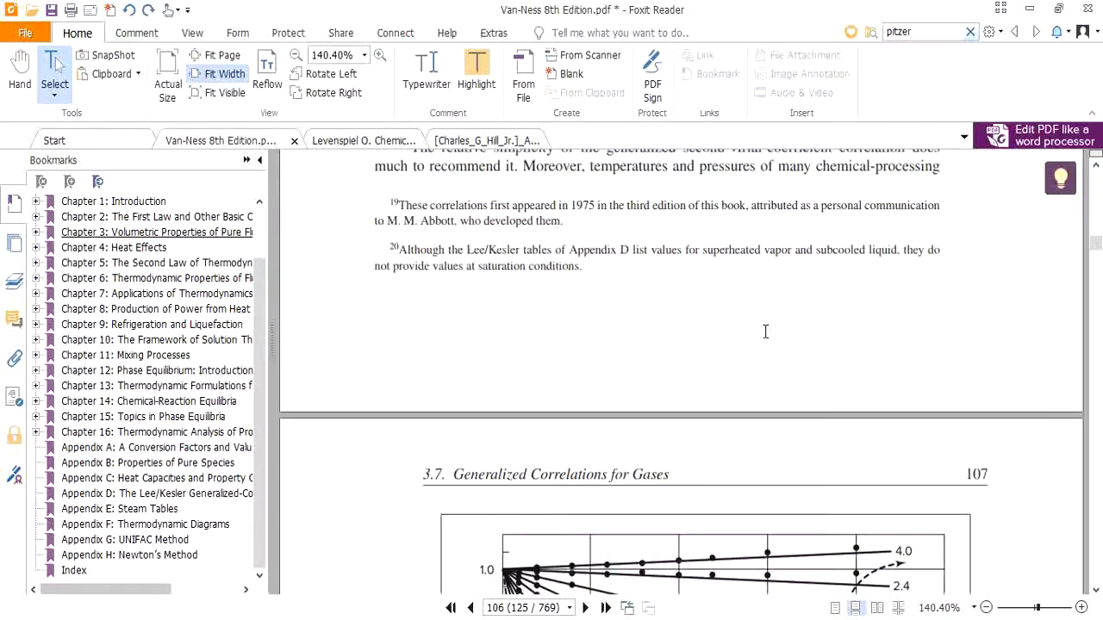
scroll(764, 332, down, 20)
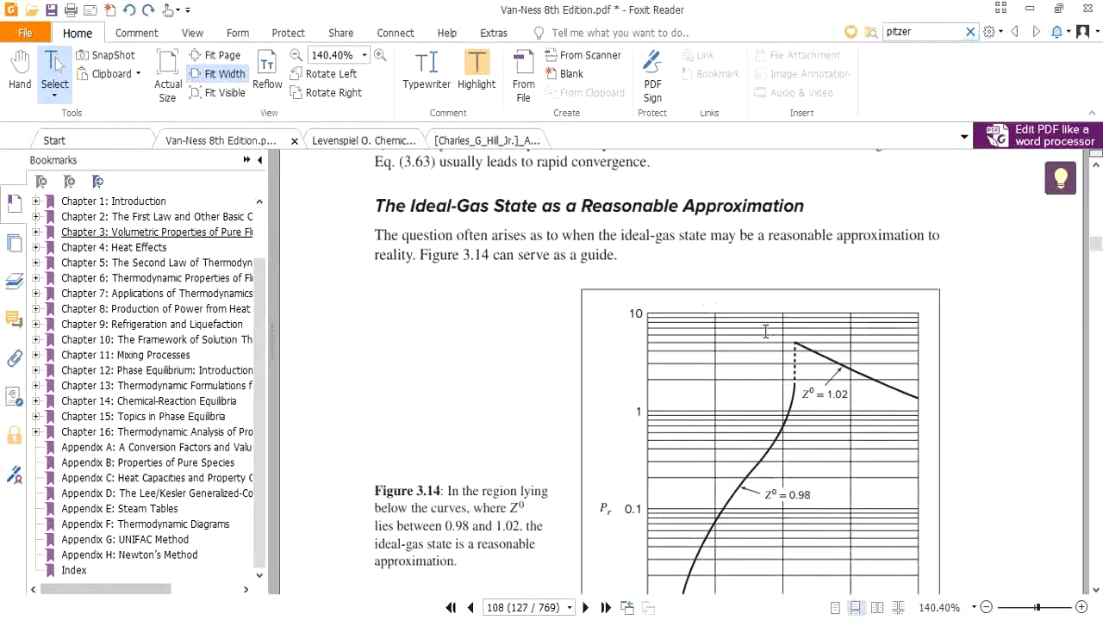
scroll(764, 331, down, 15)
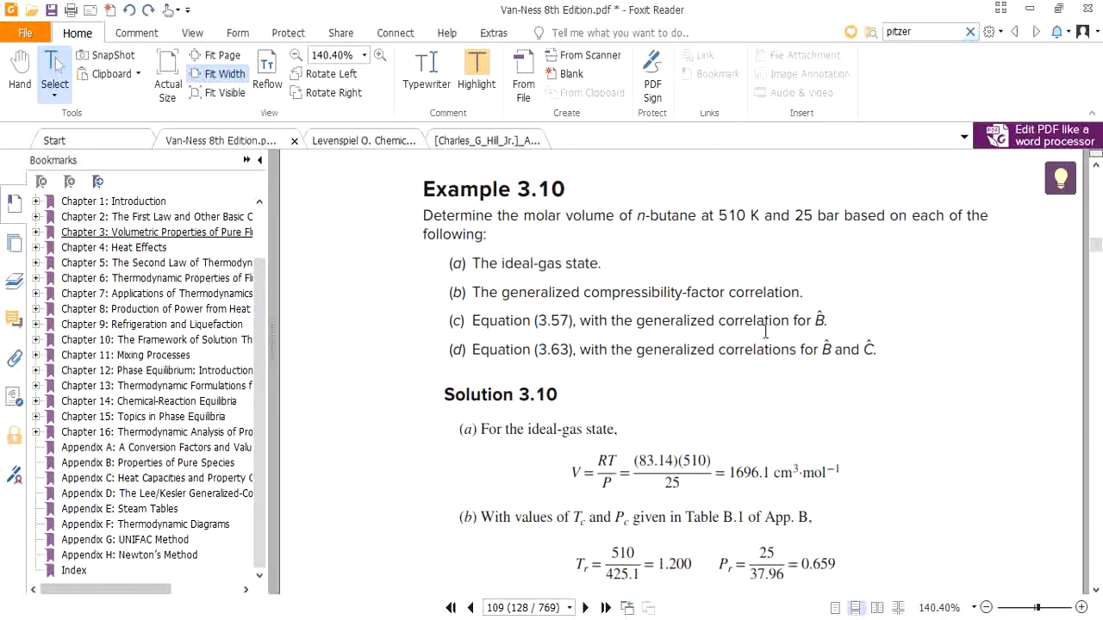
scroll(764, 332, down, 5)
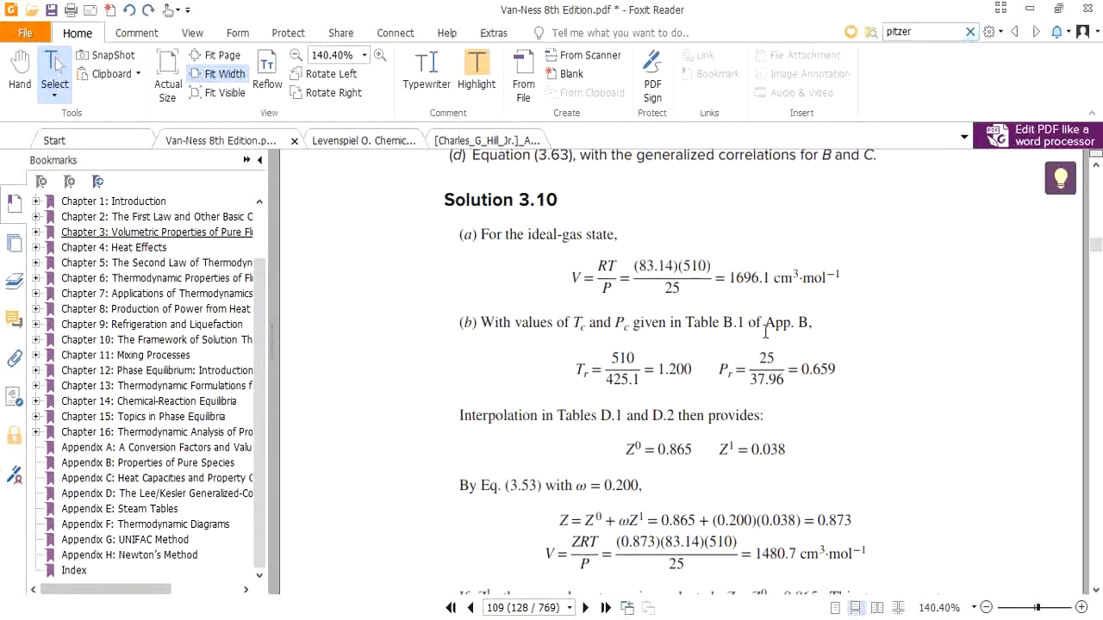
scroll(764, 332, down, 1)
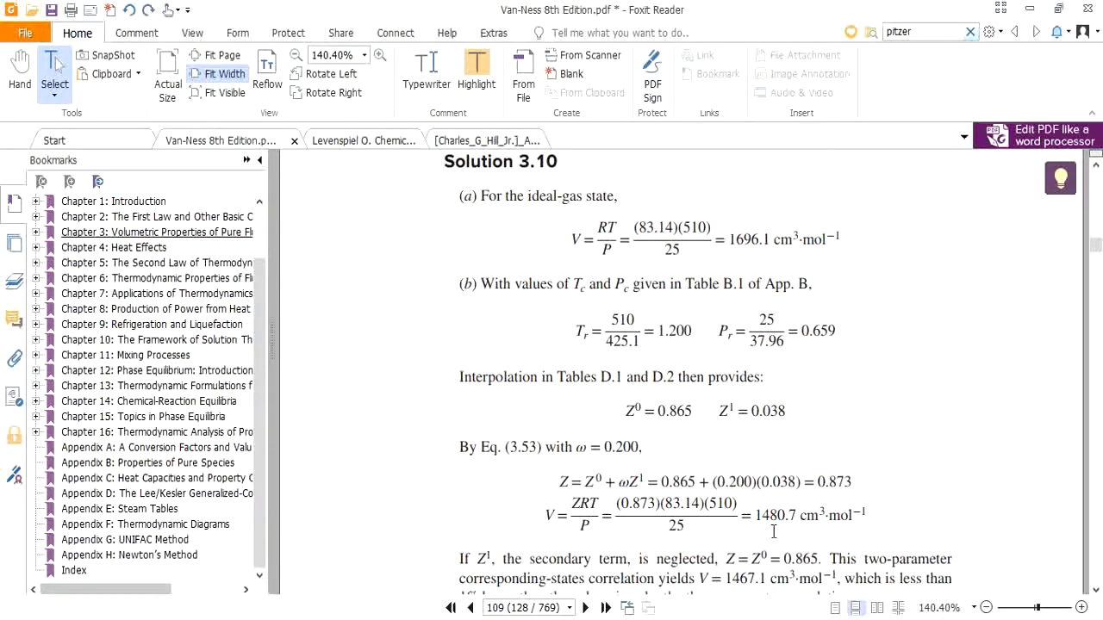
Compare the interpolated Z0 and Z1, Z and the molar volume in the Excel sheet with the textbook's part (b) solution.
key(alt+Tab)
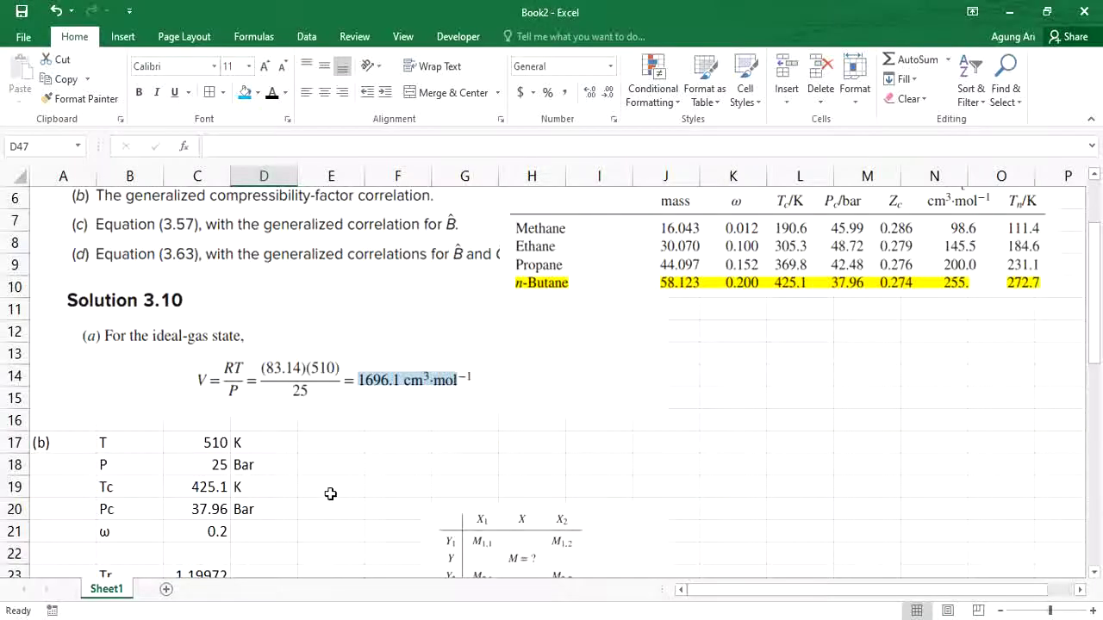
scroll(330, 494, down, 3)
scroll(330, 494, down, 15)
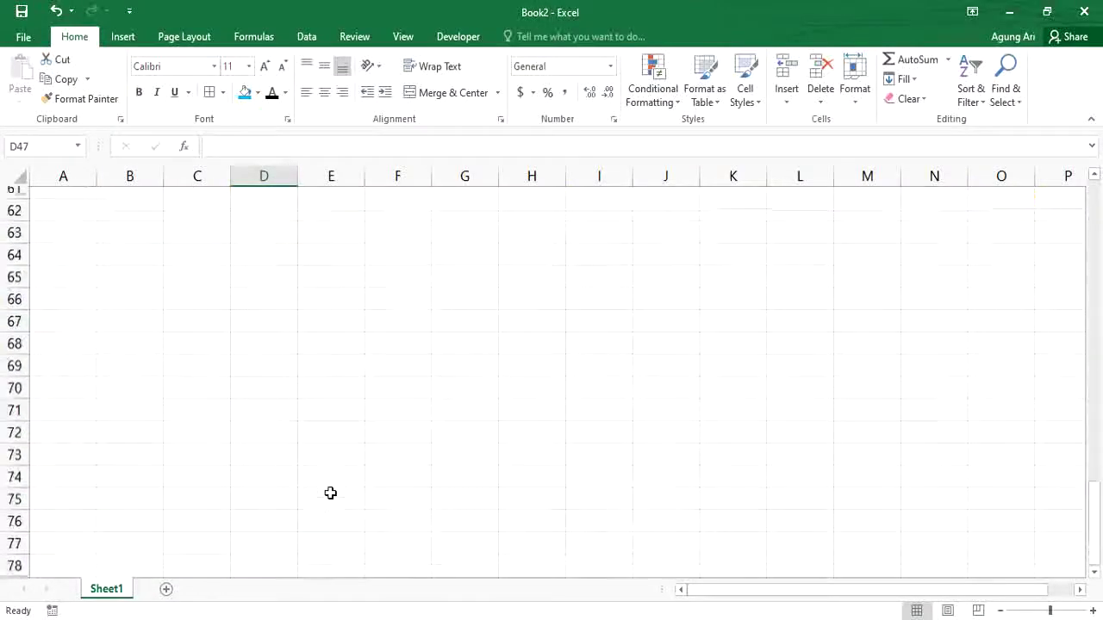
scroll(330, 492, up, 9)
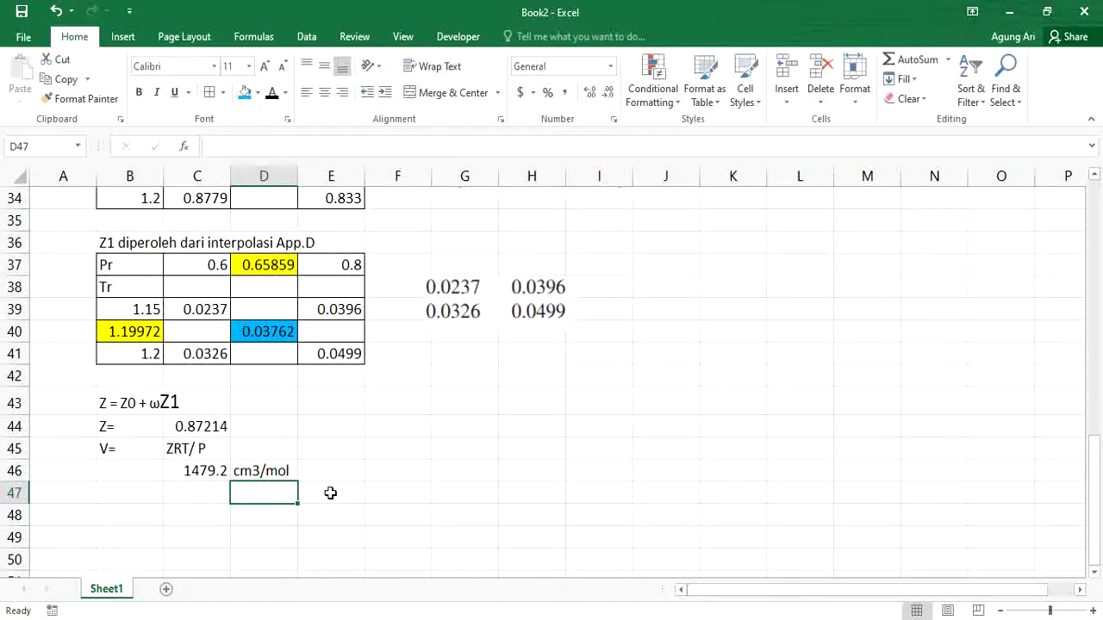
scroll(330, 493, up, 2)
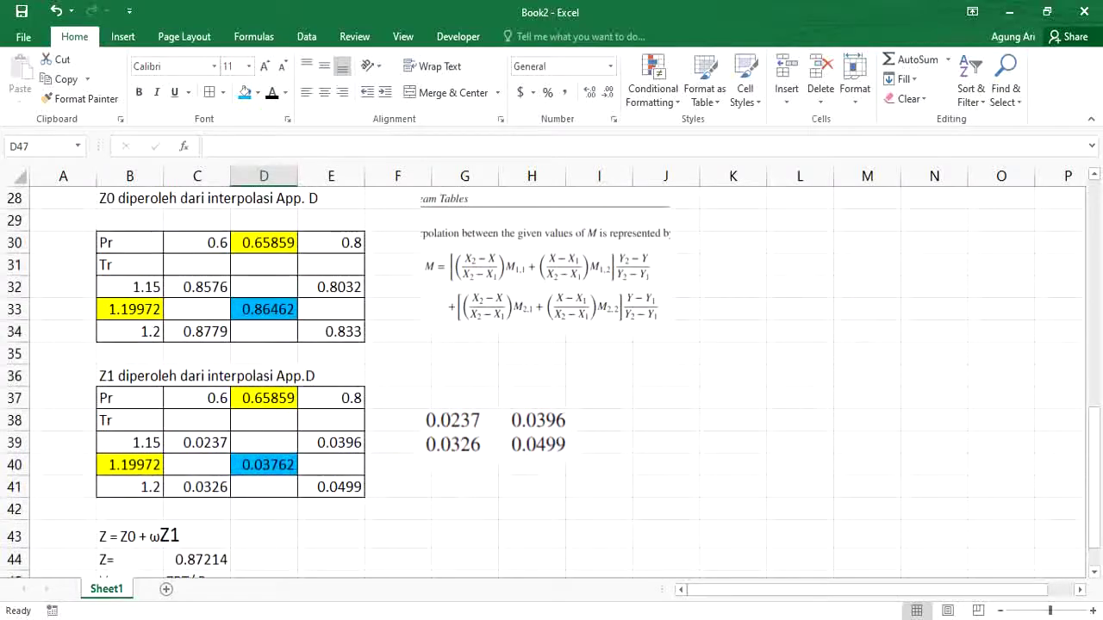
key(alt+Tab)
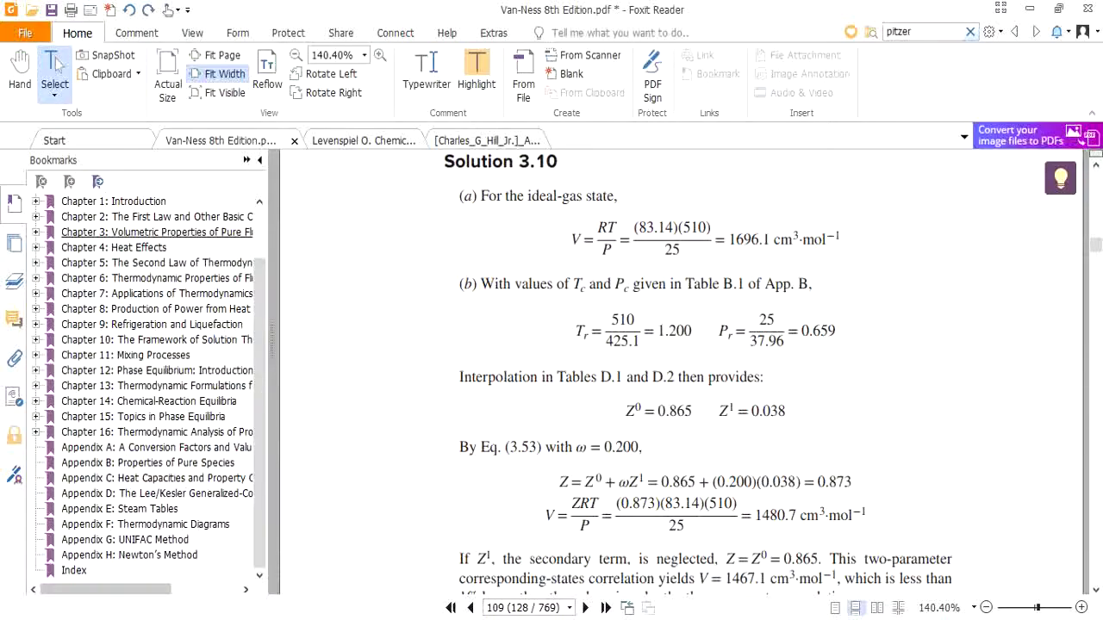
key(alt+Tab)
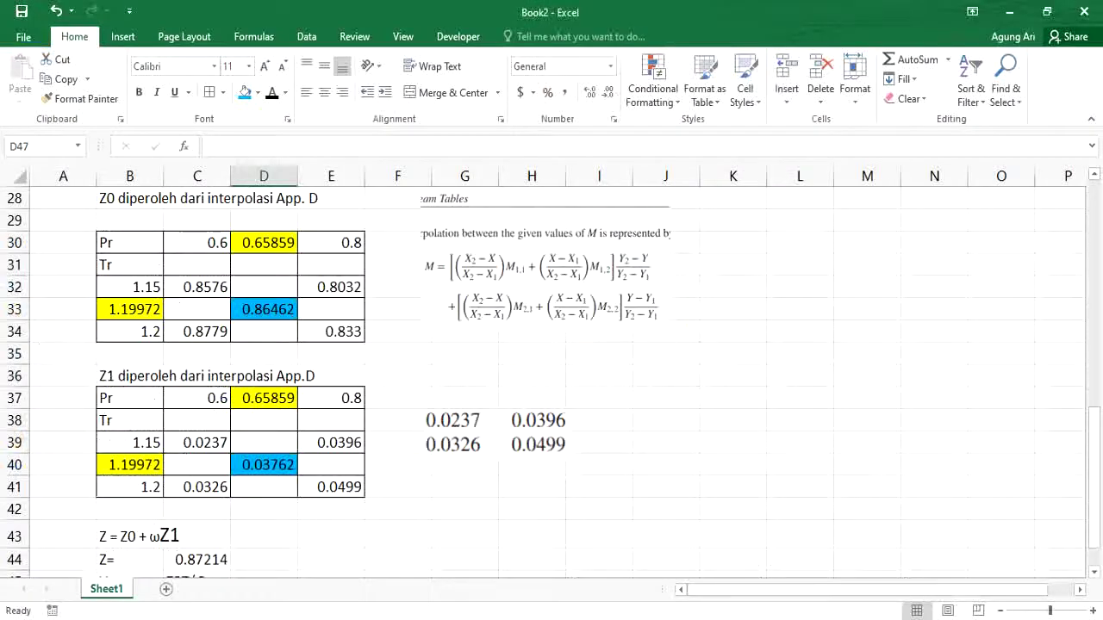
key(alt+Tab)
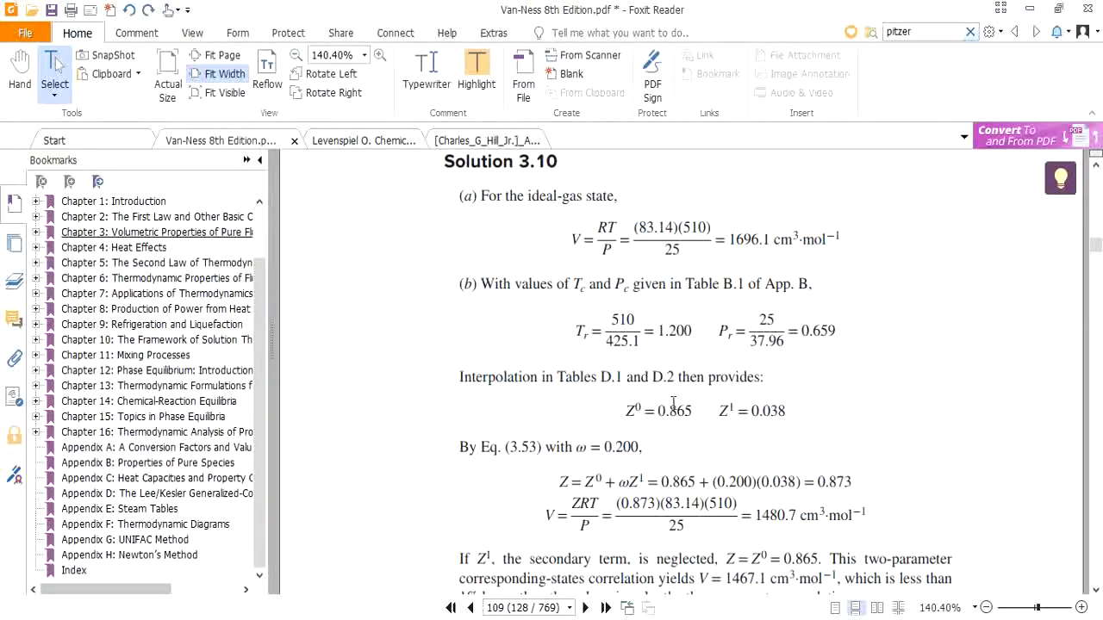
double_click(661, 412)
click(1029, 9)
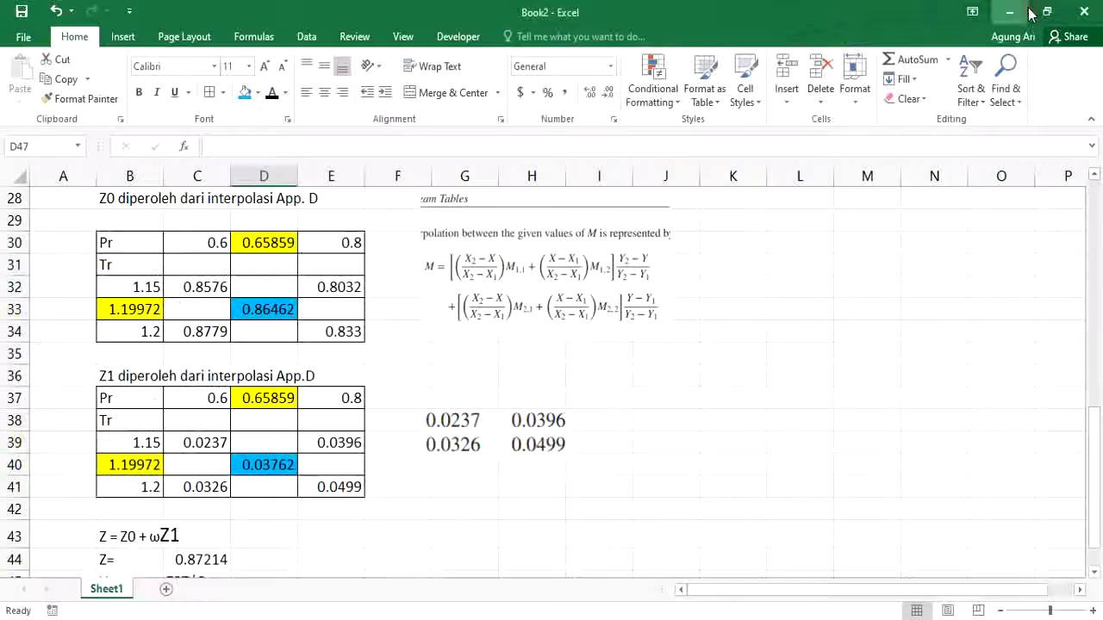
Check the interpolation formula for Z1 in D40 and review both interpolation tables against the Z and V results below.
click(259, 466)
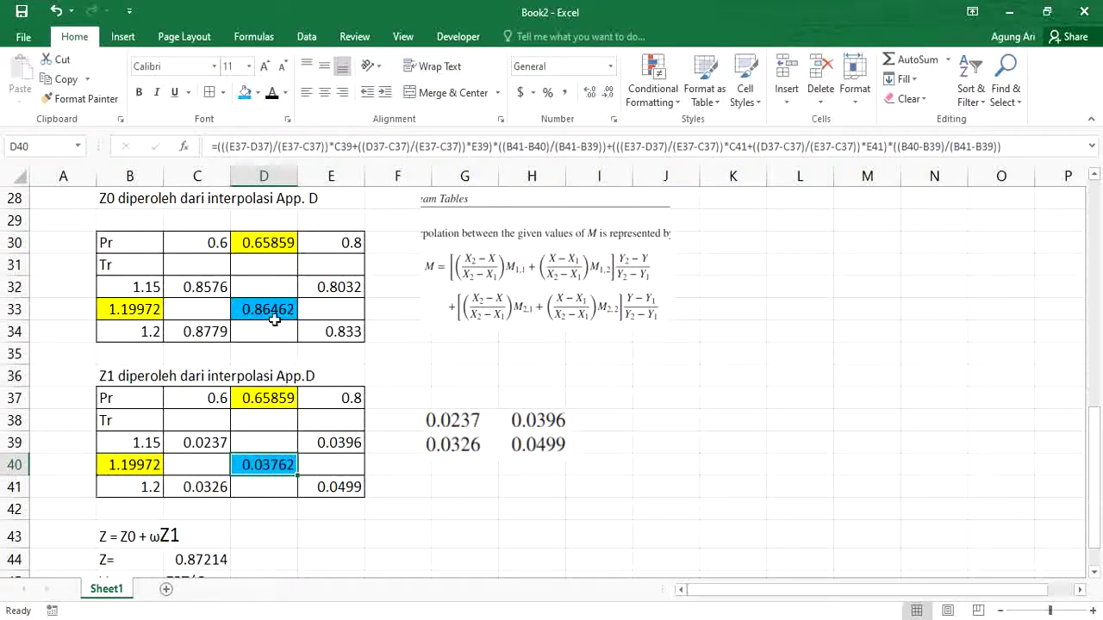
click(375, 512)
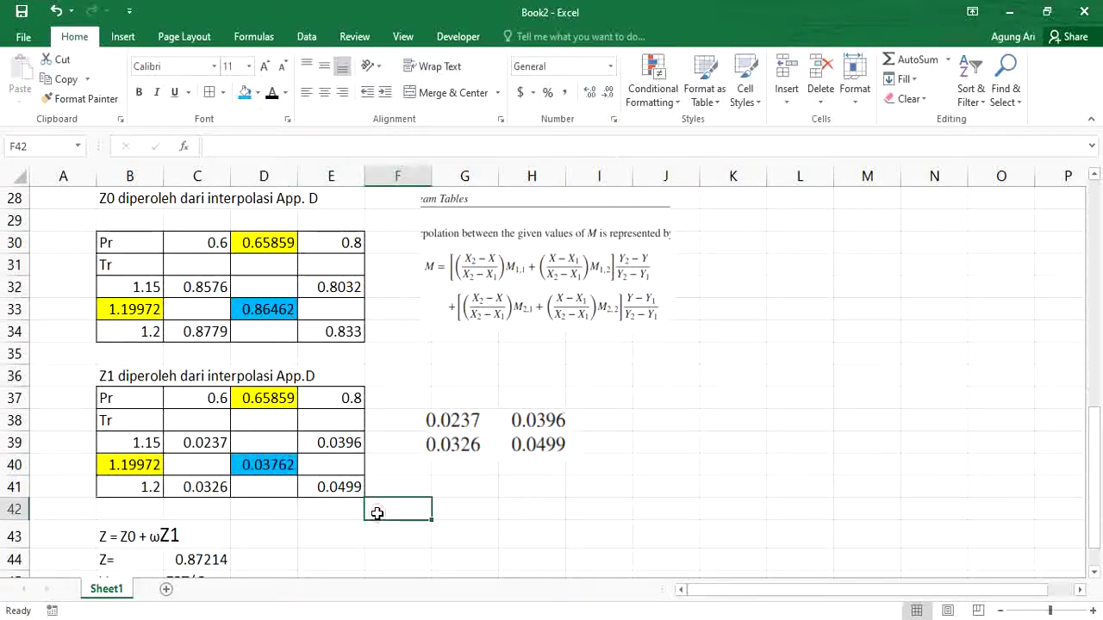
scroll(376, 515, down, 1)
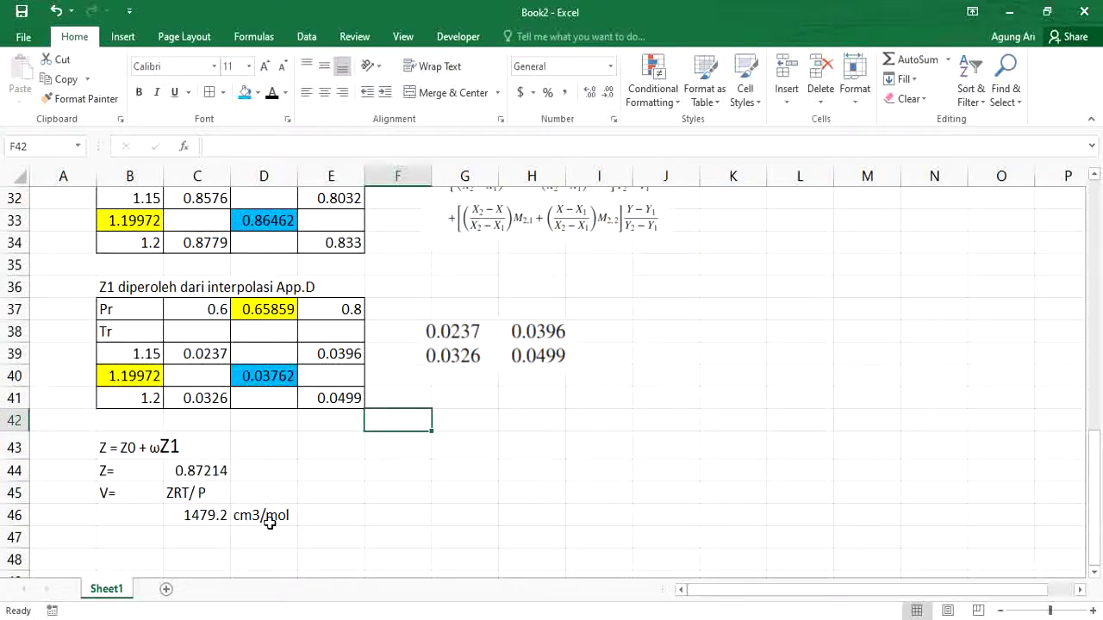
scroll(270, 523, up, 1)
scroll(270, 523, up, 1)
scroll(269, 523, down, 2)
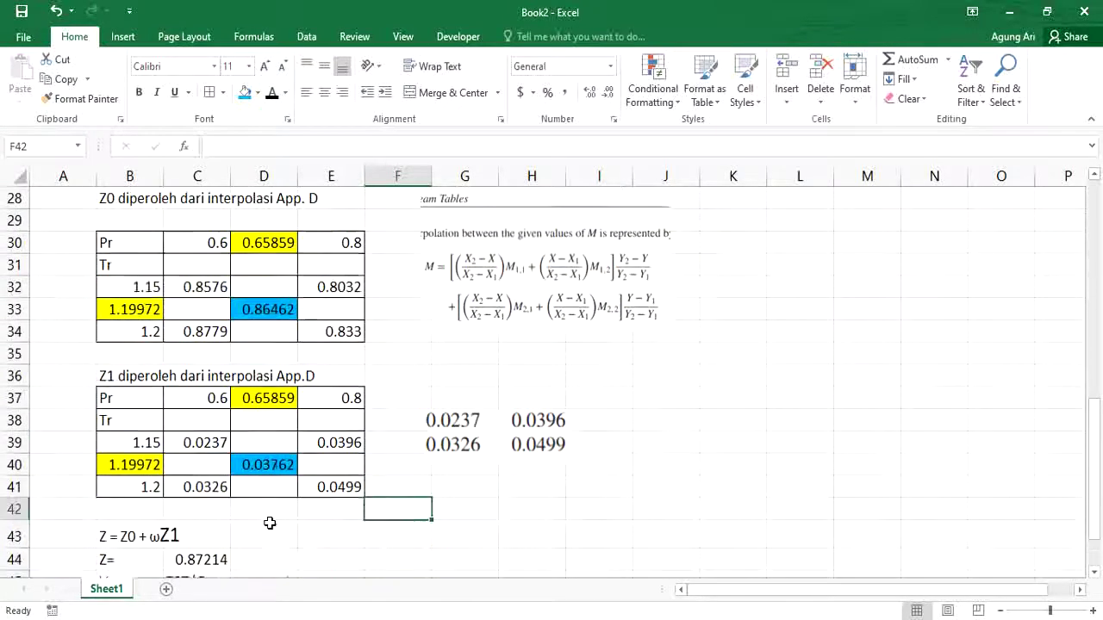
scroll(269, 520, up, 2)
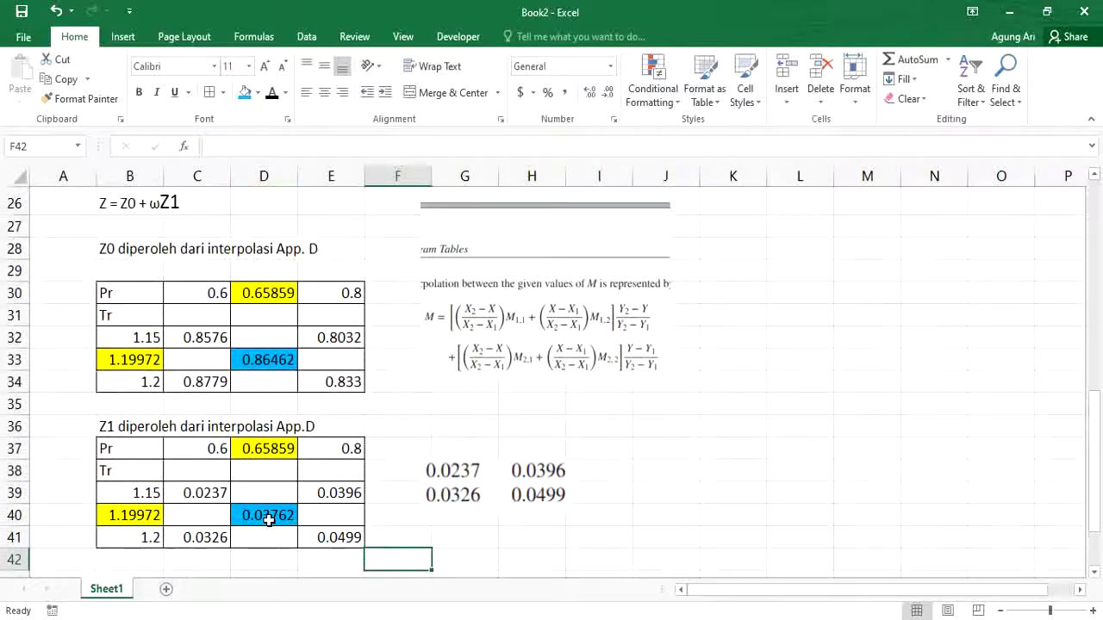
scroll(215, 348, down, 2)
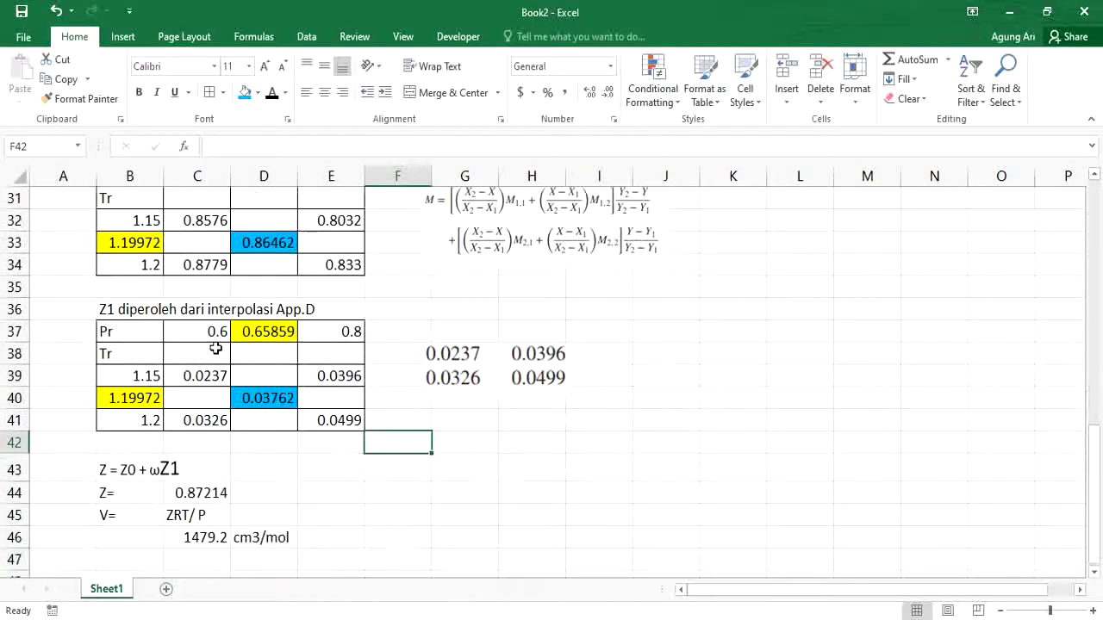
Review the sheet from the problem statement and the ideal-gas solution through the part (b) calculation.
scroll(216, 348, up, 10)
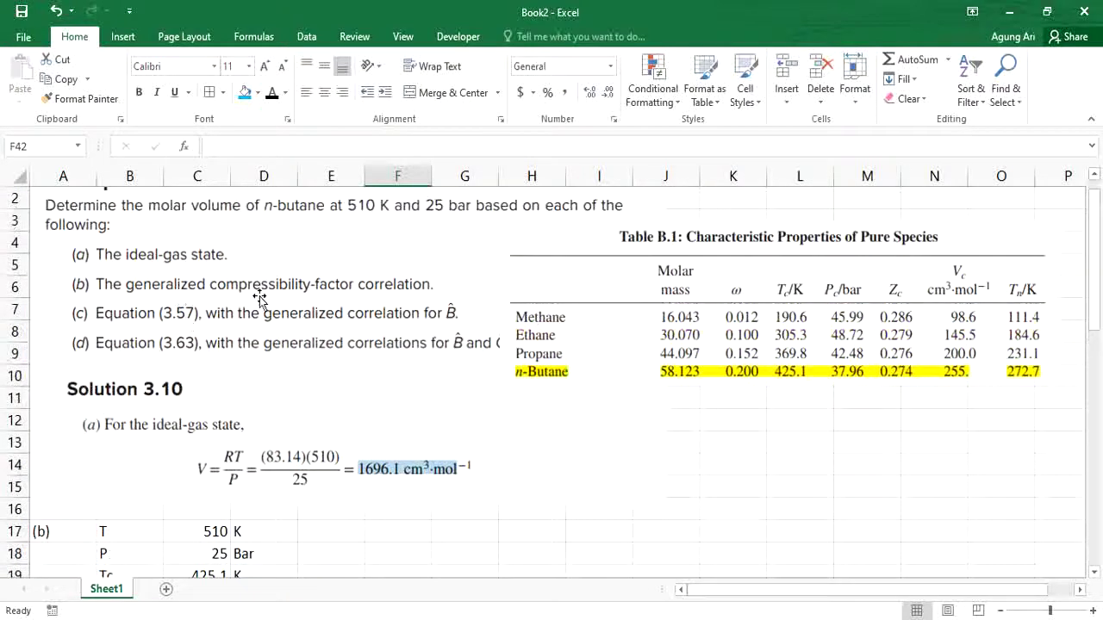
scroll(336, 370, down, 3)
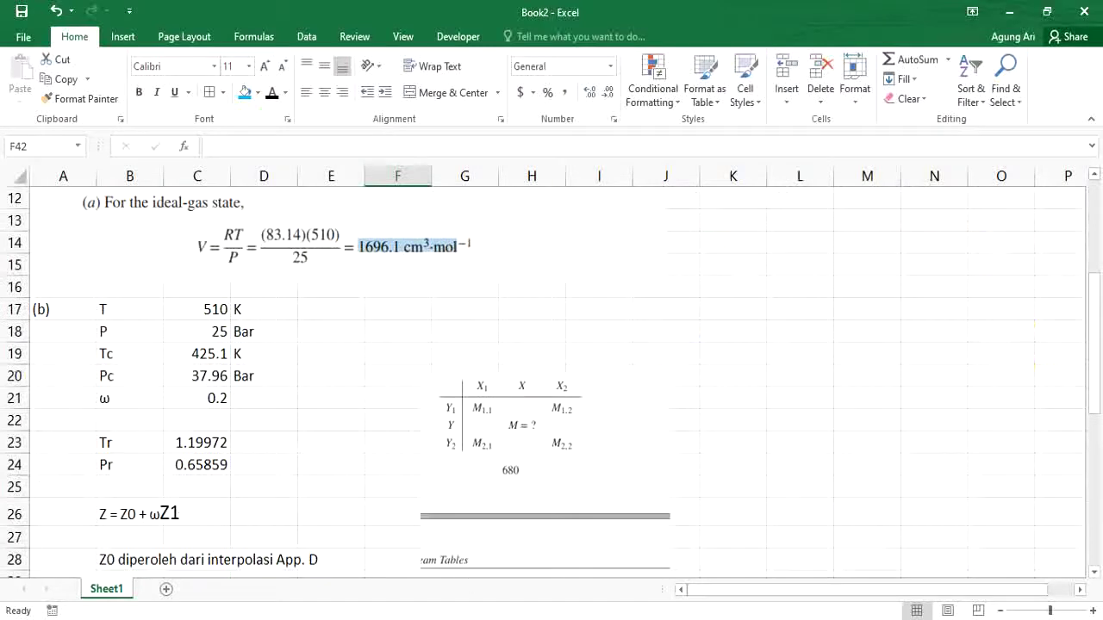
scroll(384, 420, down, 4)
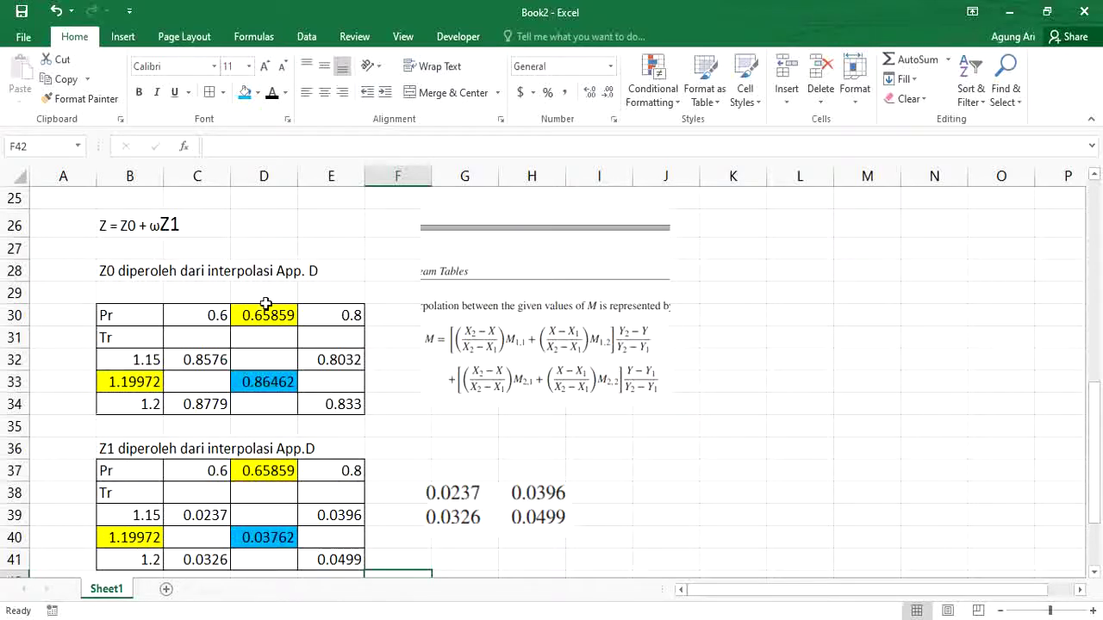
scroll(260, 322, down, 1)
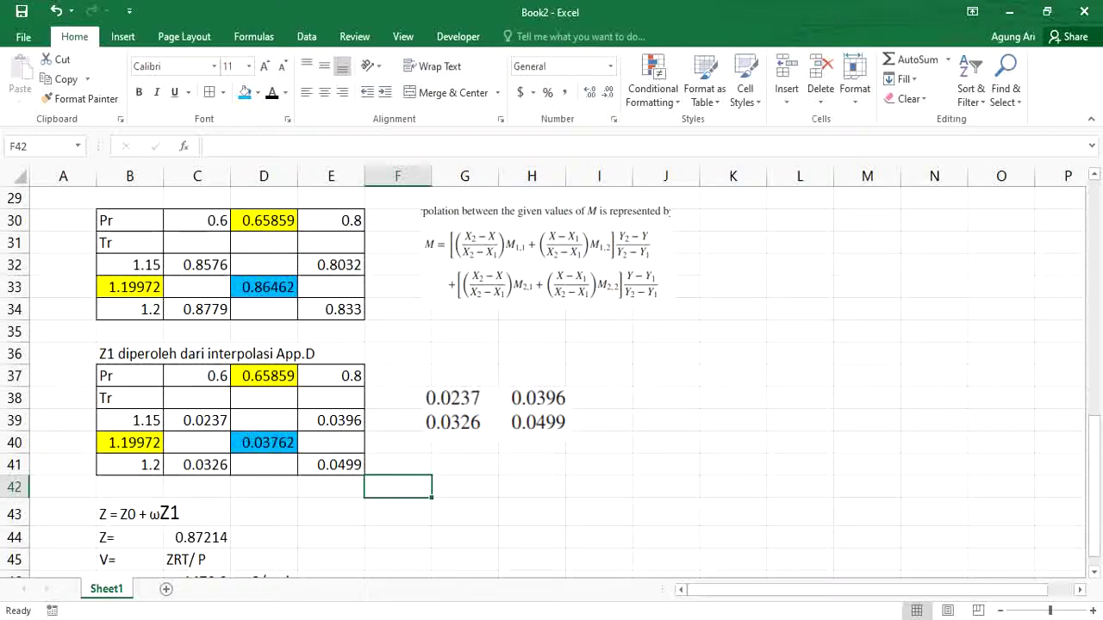
Switch to the textbook PDF in Foxit Reader at Example 3.10.
key(alt+Tab)
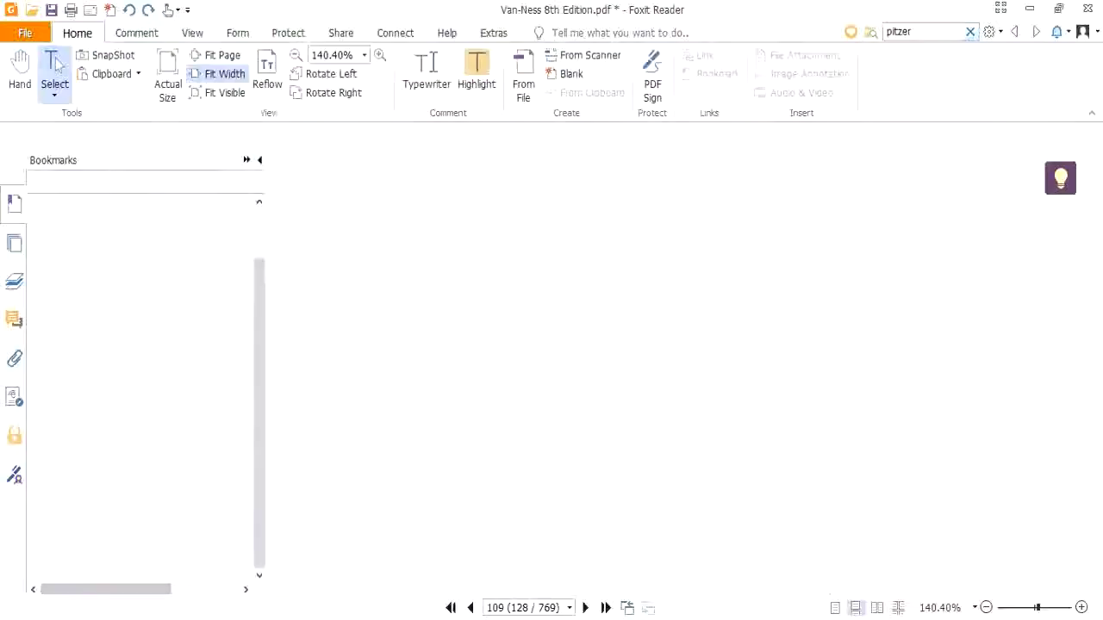
Go back from Example 3.10 to the section on Pitzer correlations for the second virial coefficient and examine equation 3.57.
scroll(532, 345, down, 3)
scroll(532, 344, up, 9)
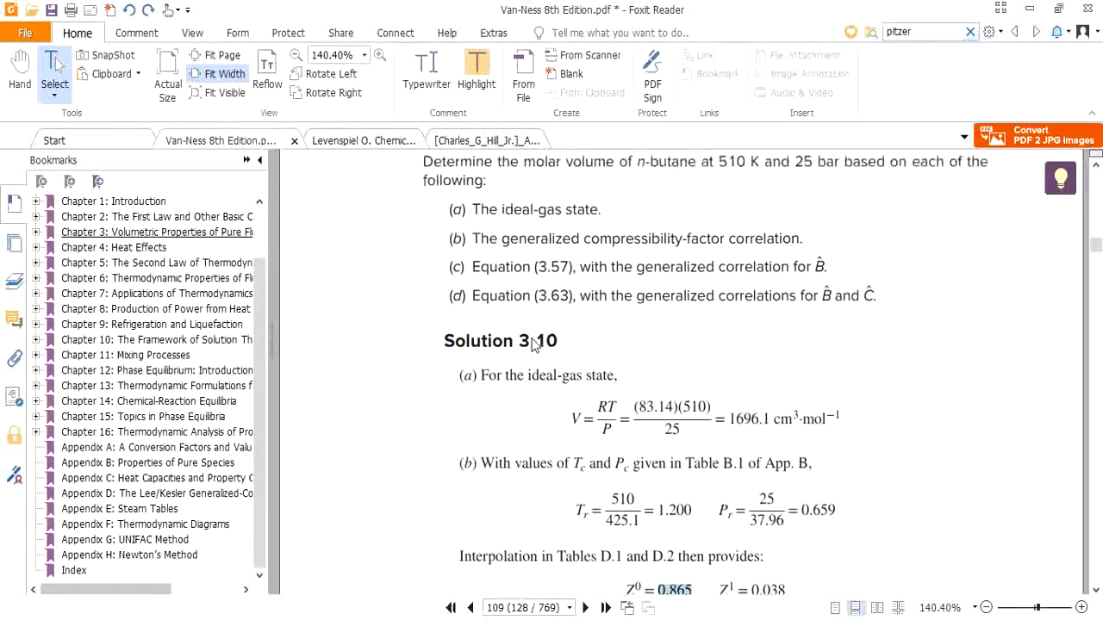
scroll(532, 345, up, 10)
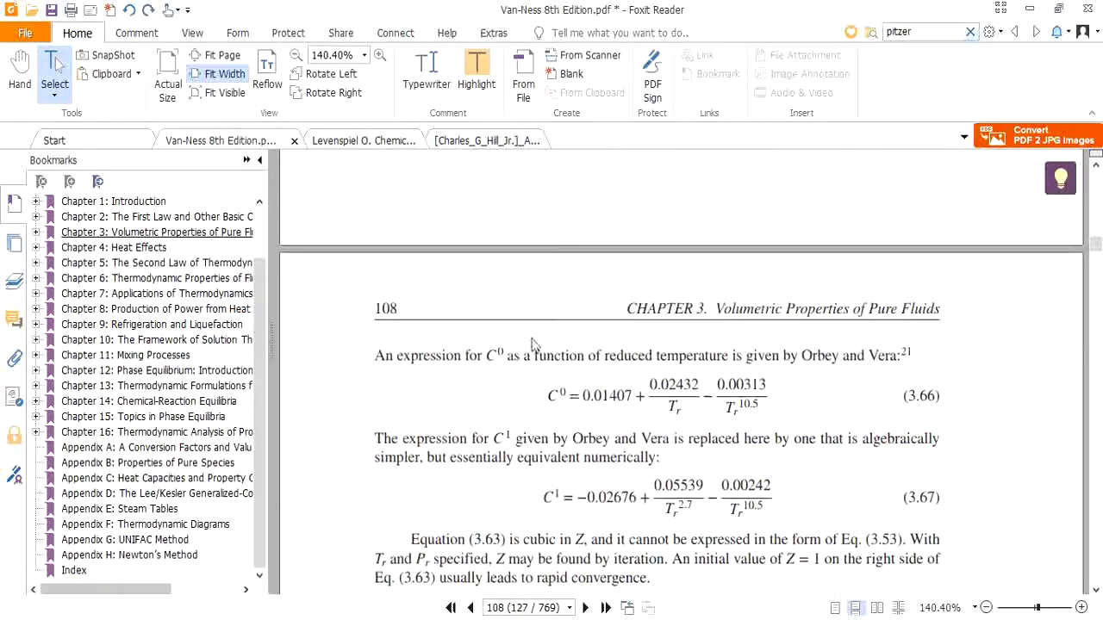
scroll(532, 345, up, 3)
scroll(532, 345, up, 15)
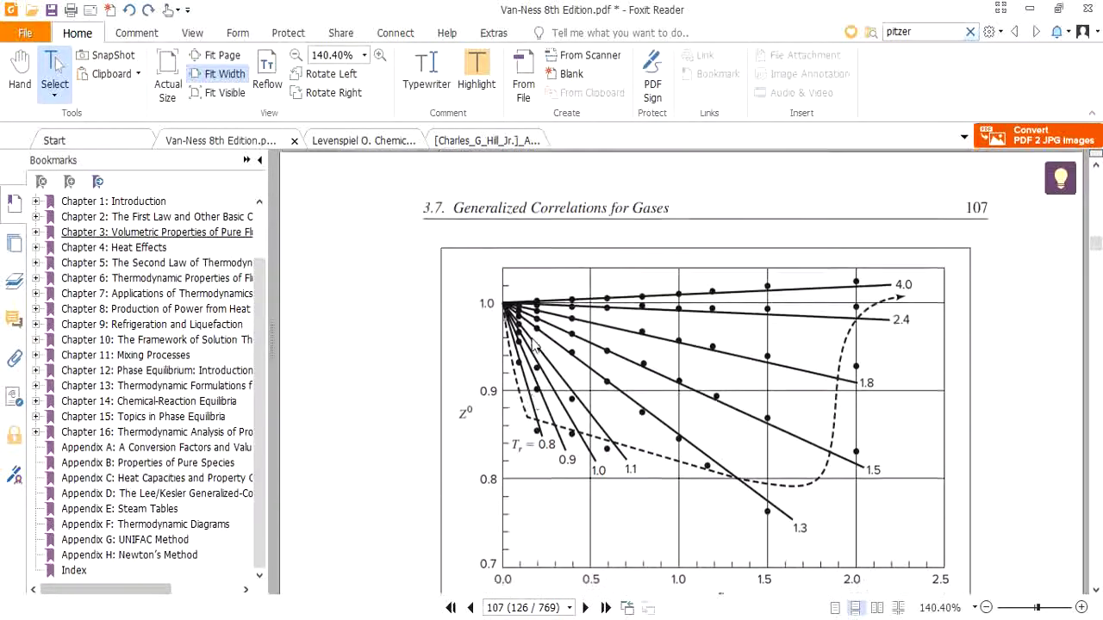
scroll(531, 344, up, 4)
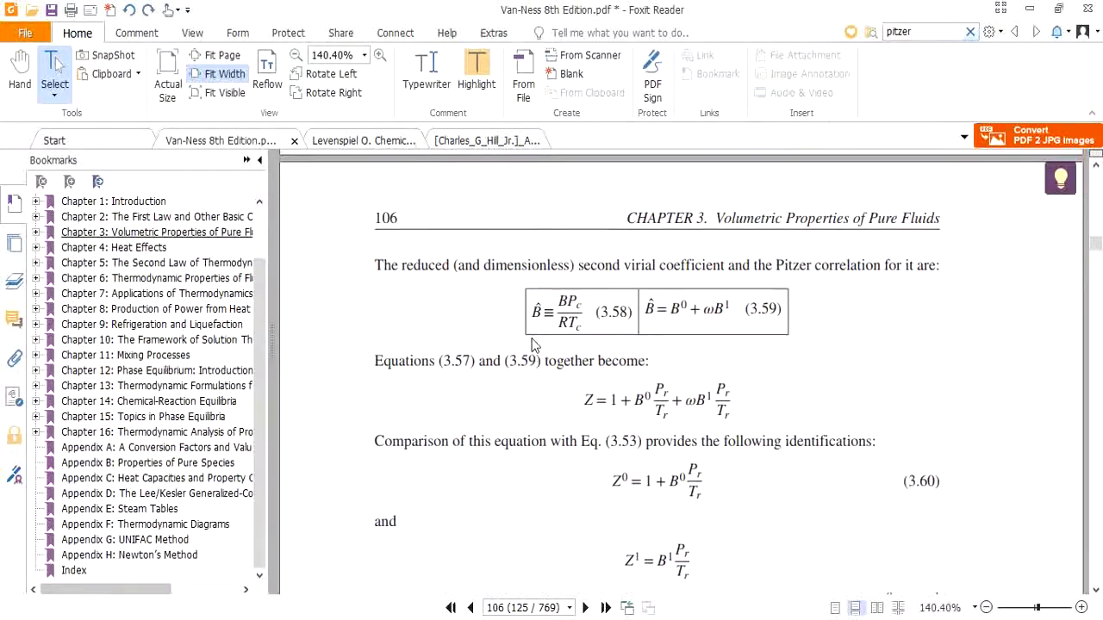
scroll(532, 345, up, 2)
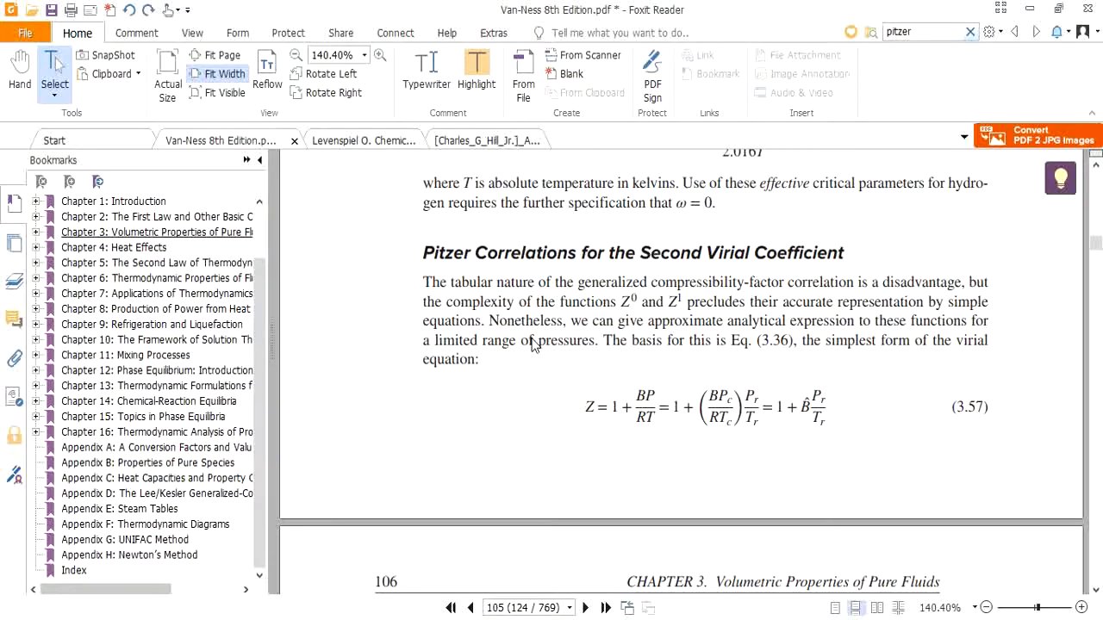
scroll(534, 344, down, 1)
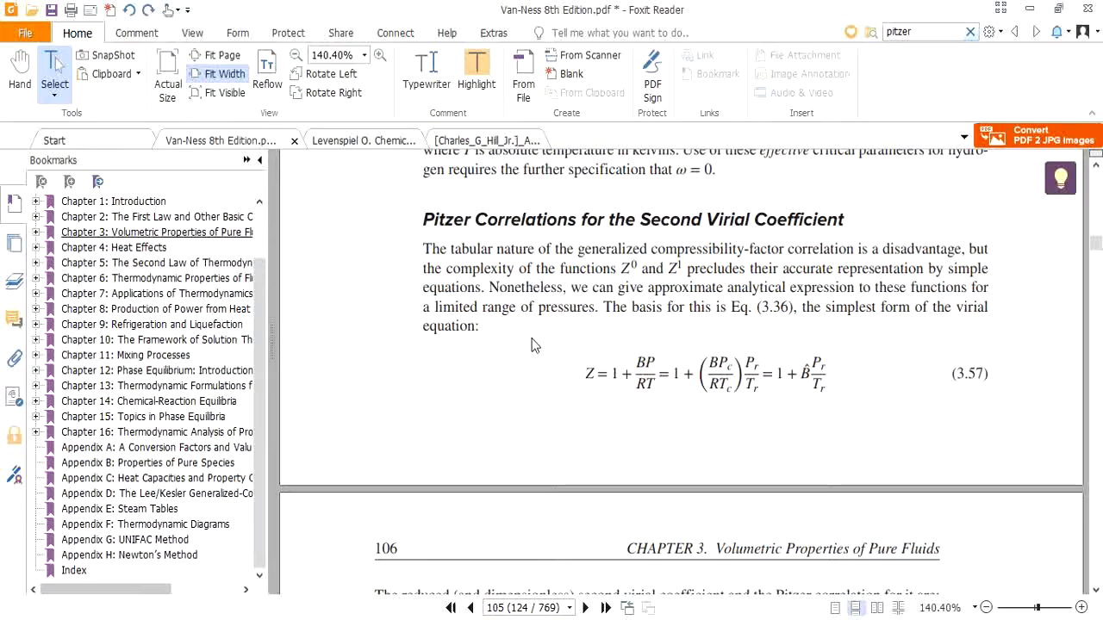
scroll(534, 344, down, 2)
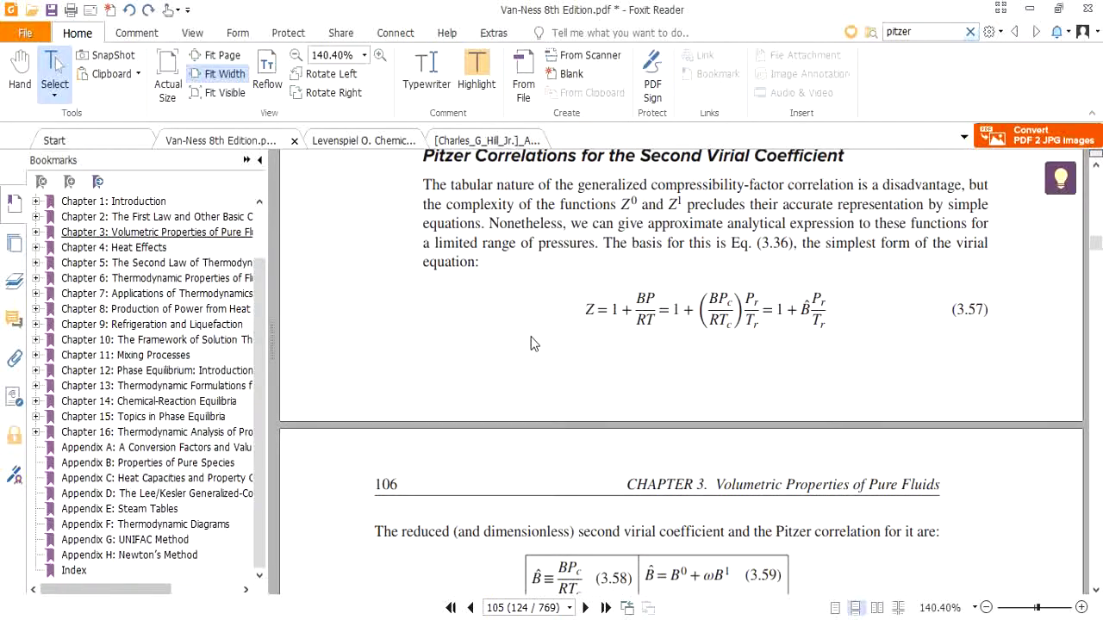
scroll(535, 343, down, 2)
scroll(531, 344, up, 1)
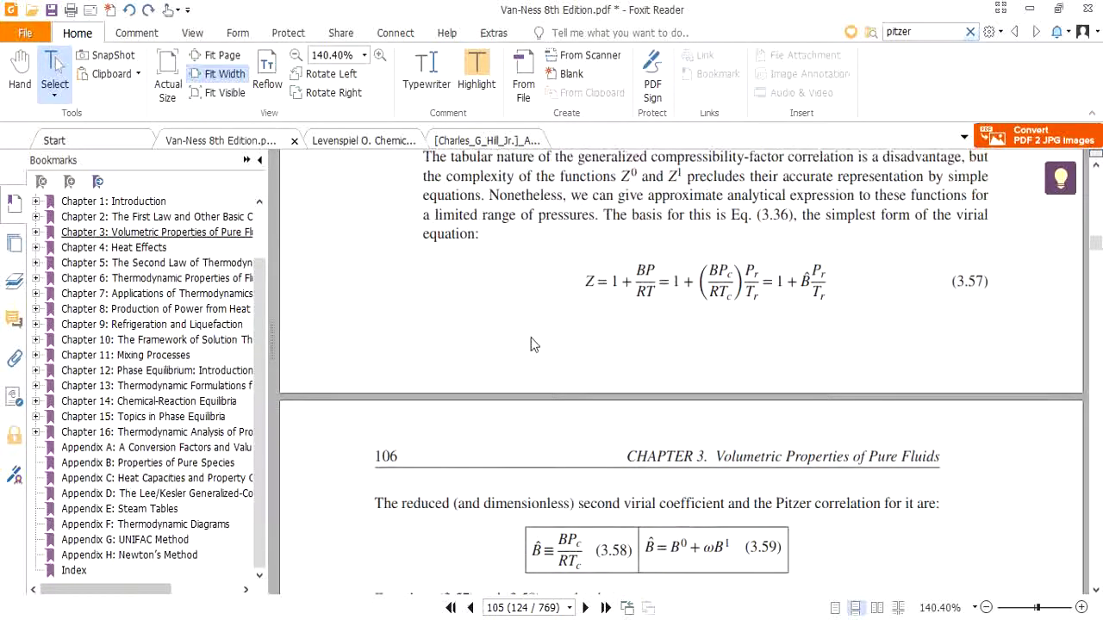
scroll(593, 309, up, 3)
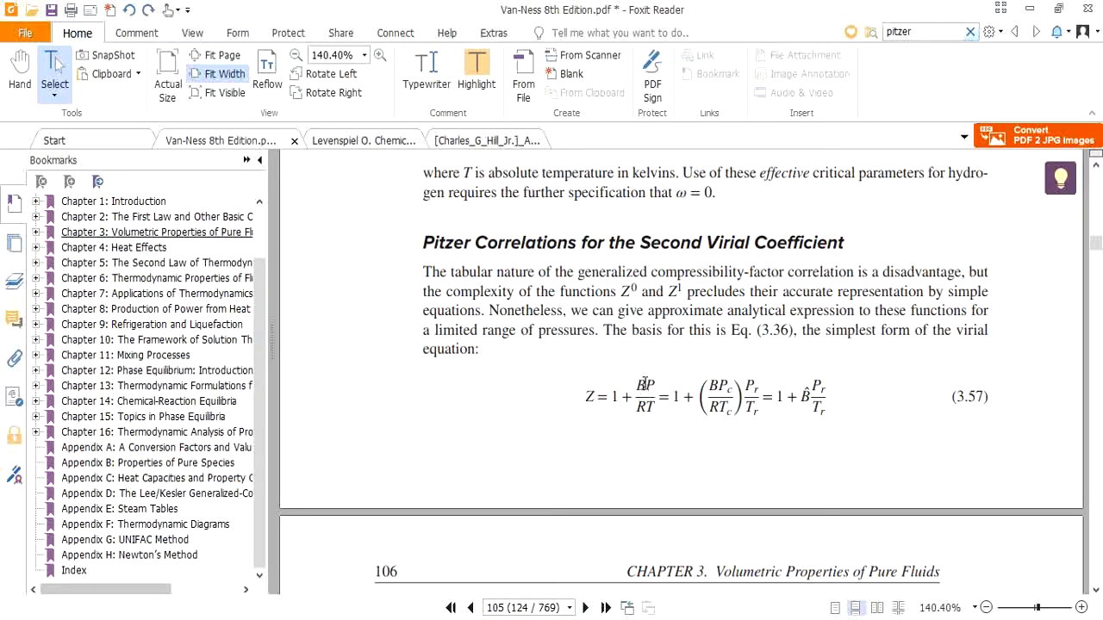
click(803, 375)
Examine the reduced second virial coefficient equations 3.58 and 3.59 on page 106 and the Z expressions derived from them.
scroll(821, 405, down, 5)
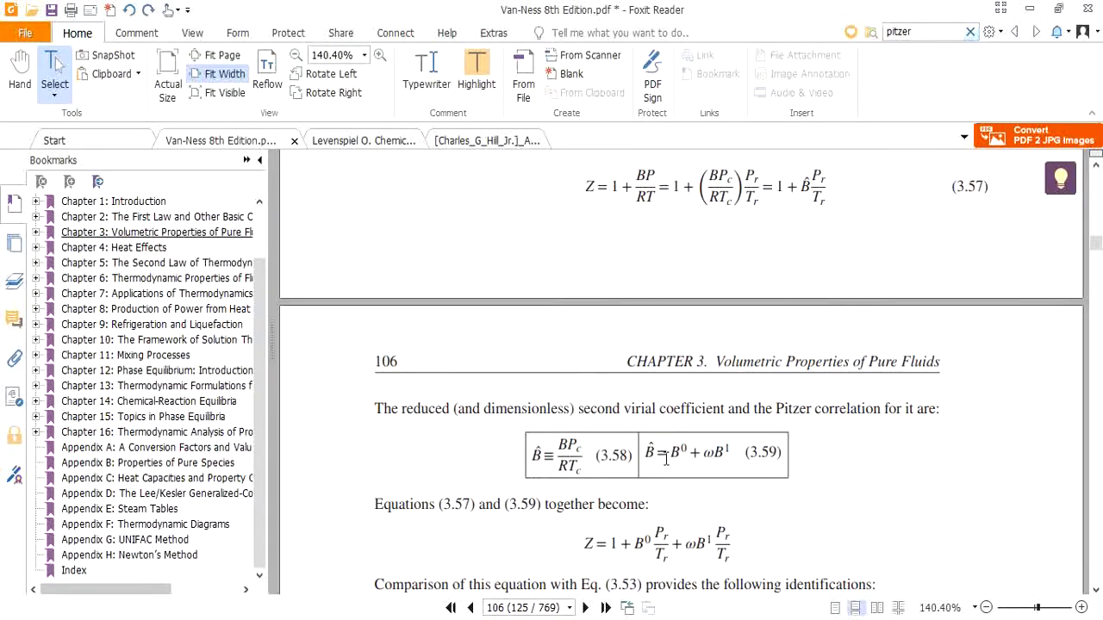
drag(649, 449, 727, 457)
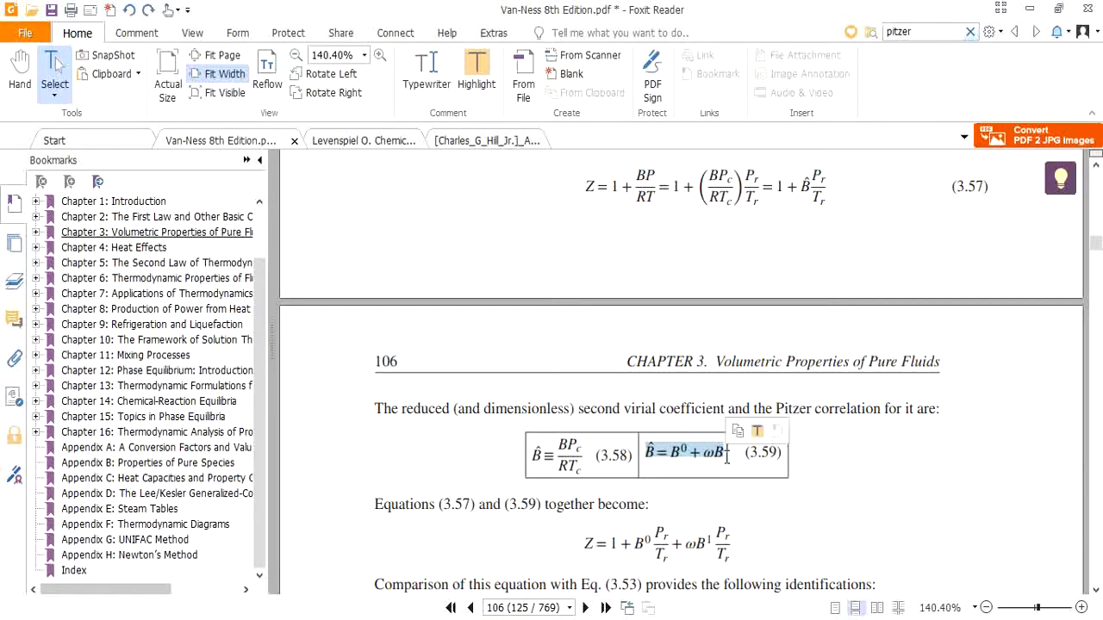
scroll(680, 548, down, 1)
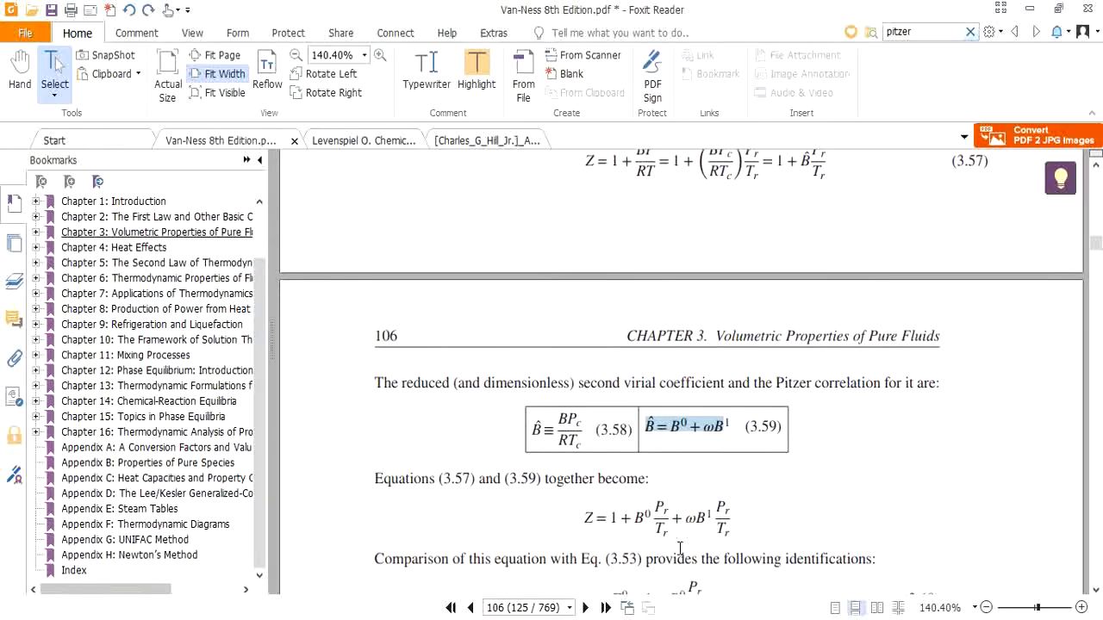
scroll(680, 548, down, 2)
scroll(680, 549, down, 1)
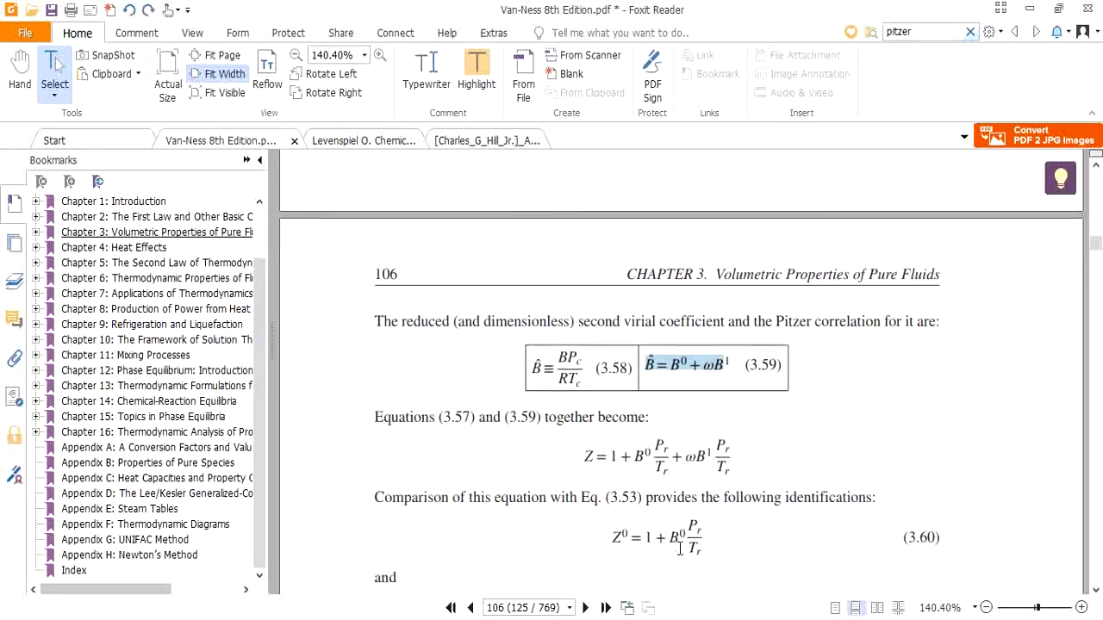
scroll(680, 549, down, 1)
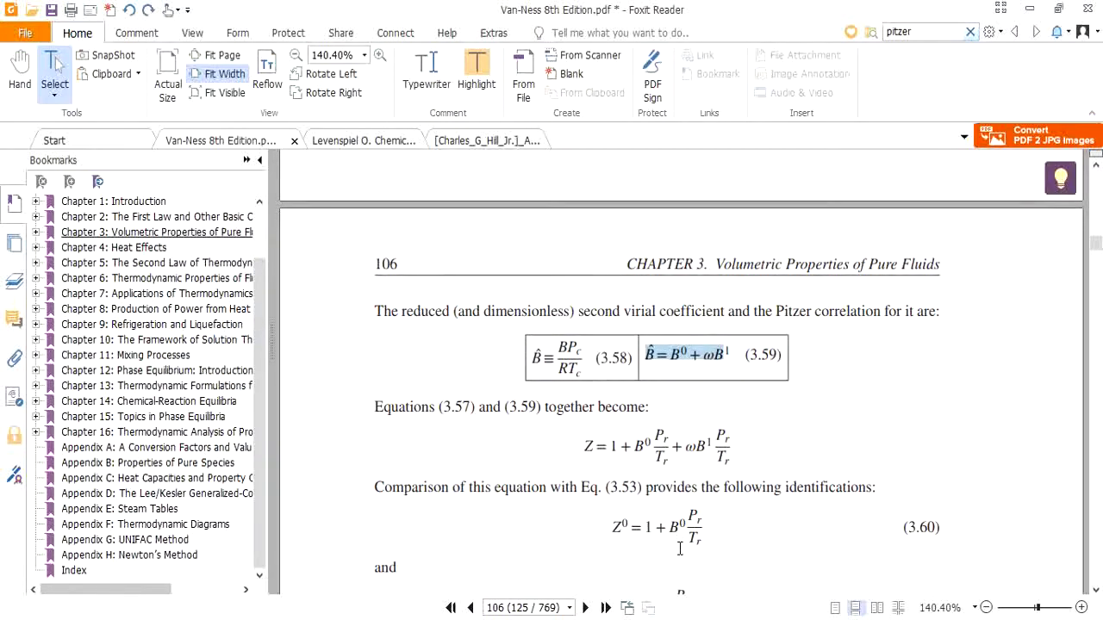
scroll(680, 548, down, 3)
scroll(680, 549, down, 1)
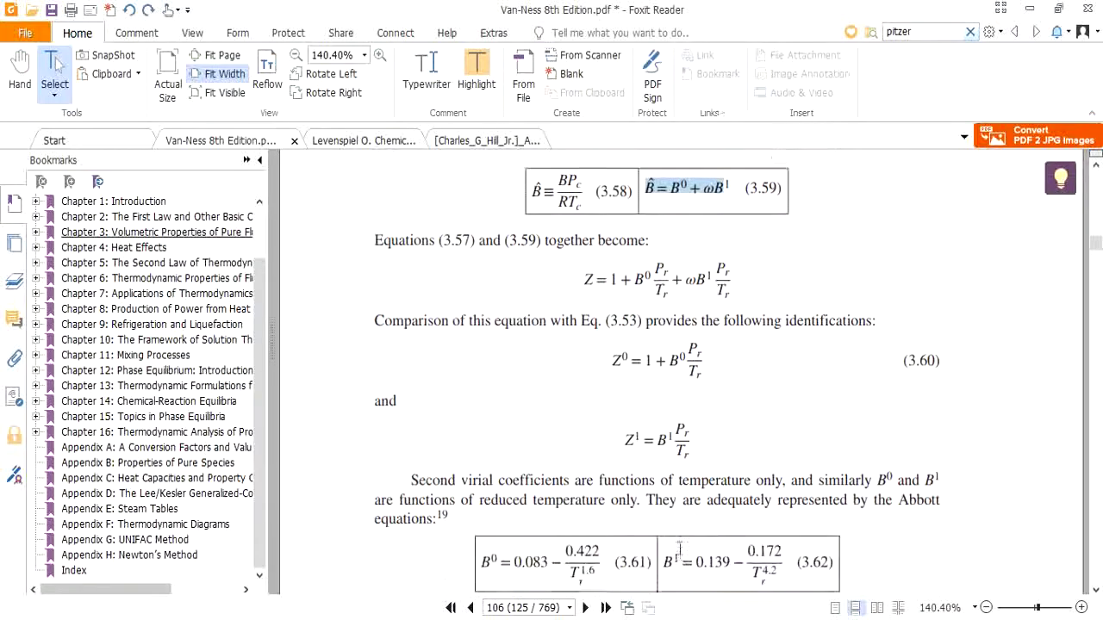
Examine the Abbott equations 3.61 and 3.62 for B0 and B1 and the text on their range of validity.
scroll(680, 548, down, 1)
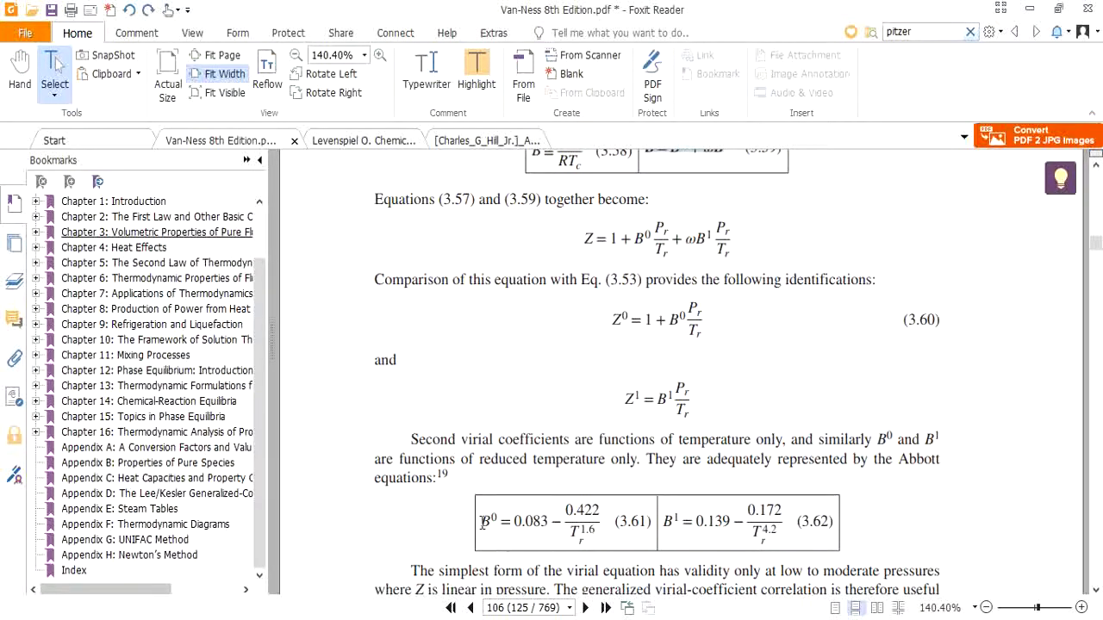
drag(481, 523, 599, 527)
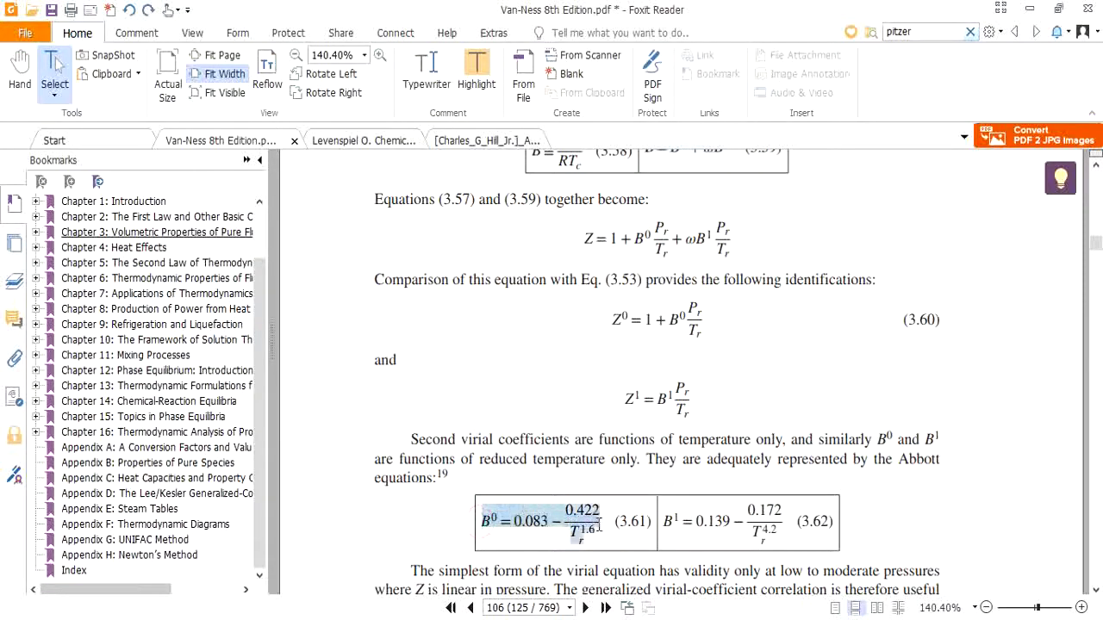
click(534, 509)
scroll(529, 504, down, 1)
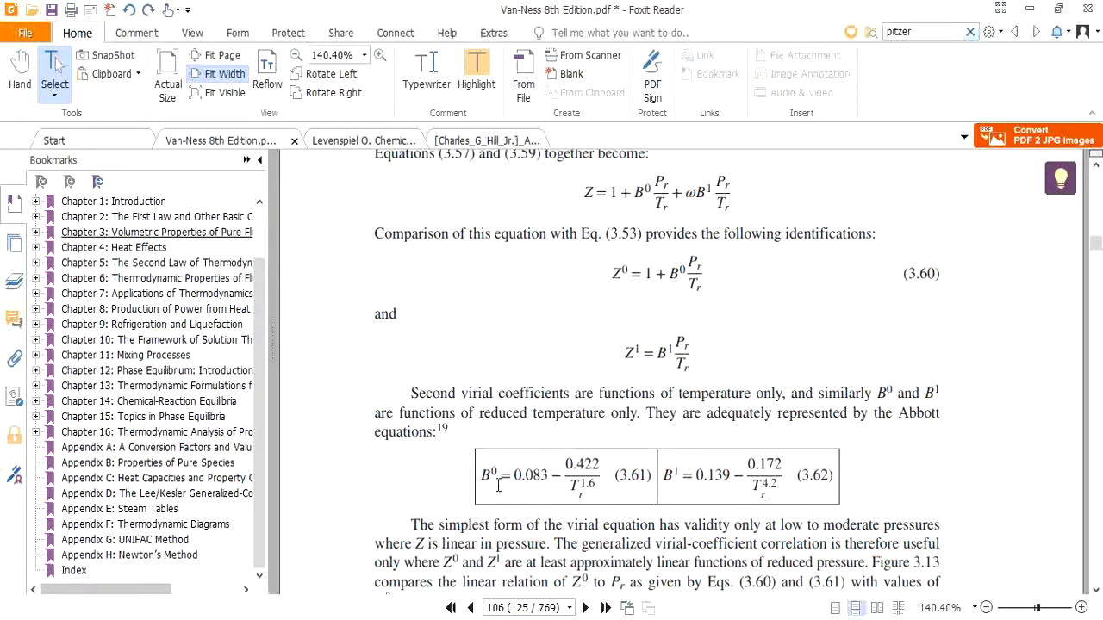
drag(487, 475, 781, 484)
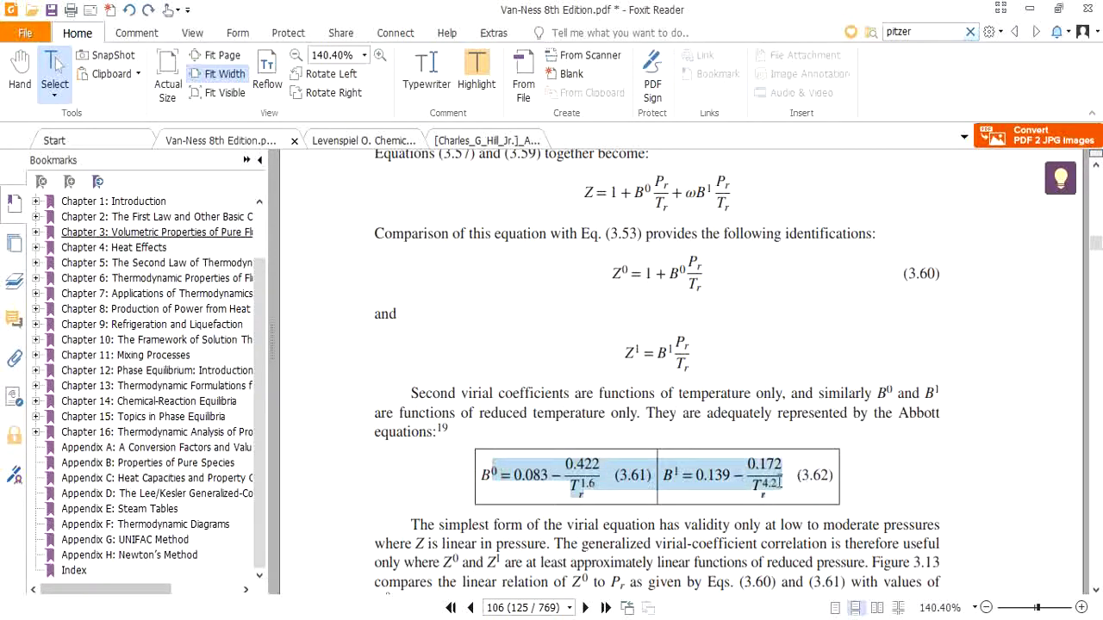
click(686, 440)
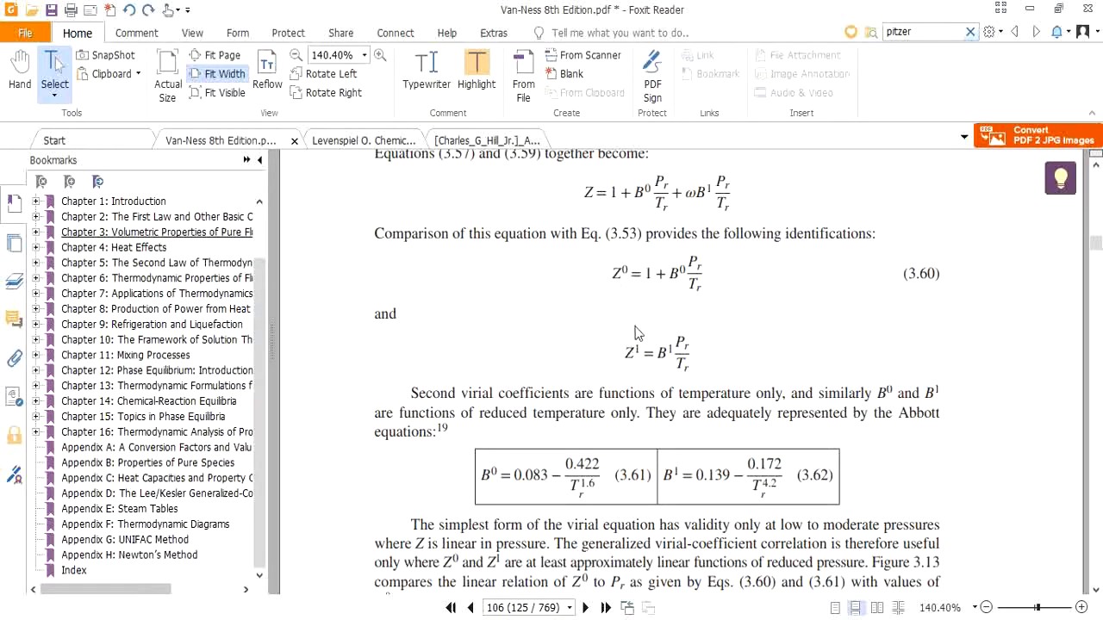
scroll(638, 331, down, 10)
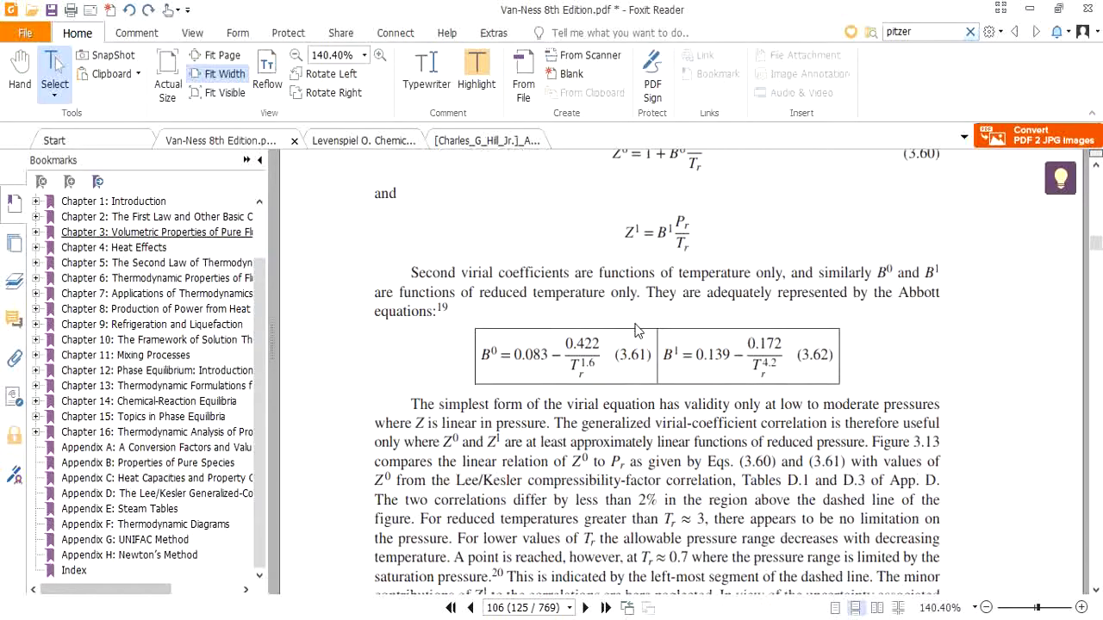
scroll(637, 332, down, 20)
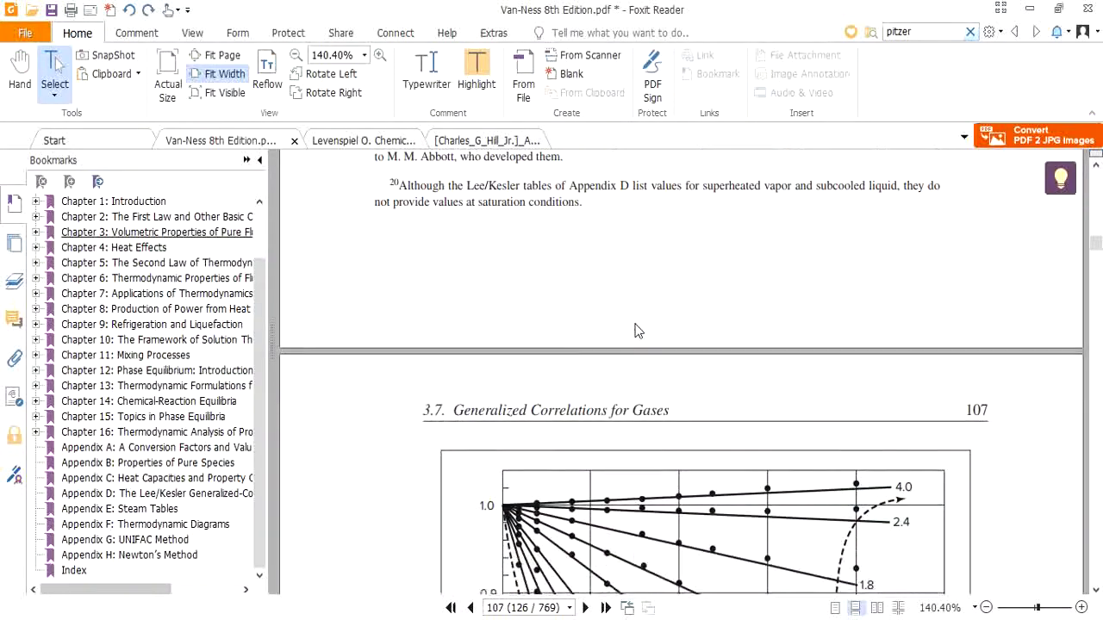
scroll(638, 332, up, 20)
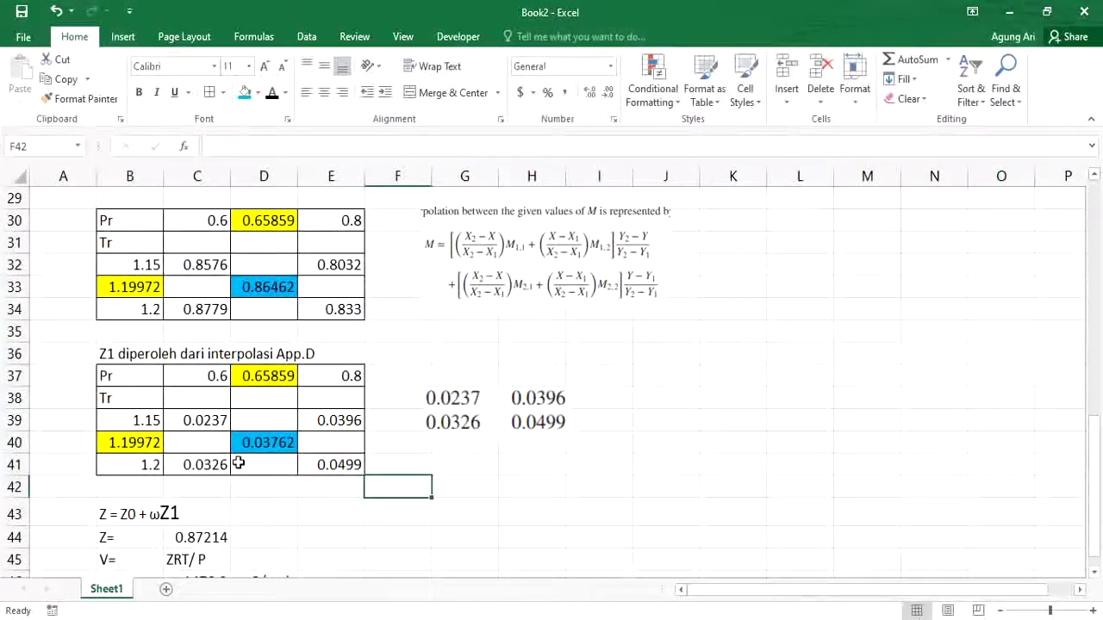
In the Excel workbook, fill the whole of row 48 with blue as a separator below the molar volume result.
scroll(239, 458, down, 2)
click(19, 470)
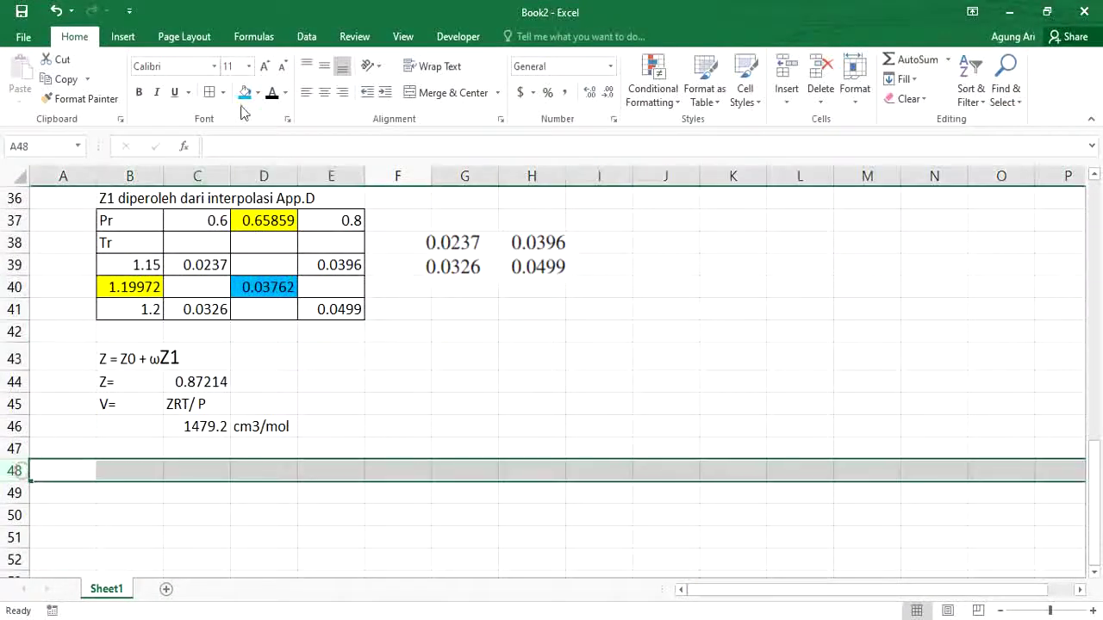
click(246, 93)
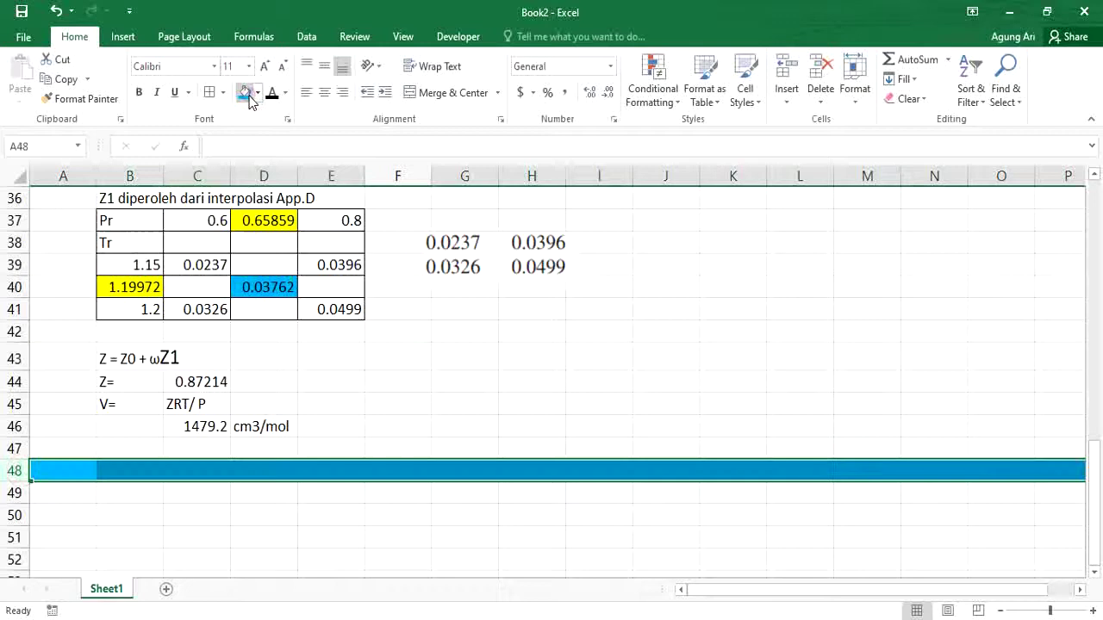
click(218, 499)
scroll(216, 500, down, 2)
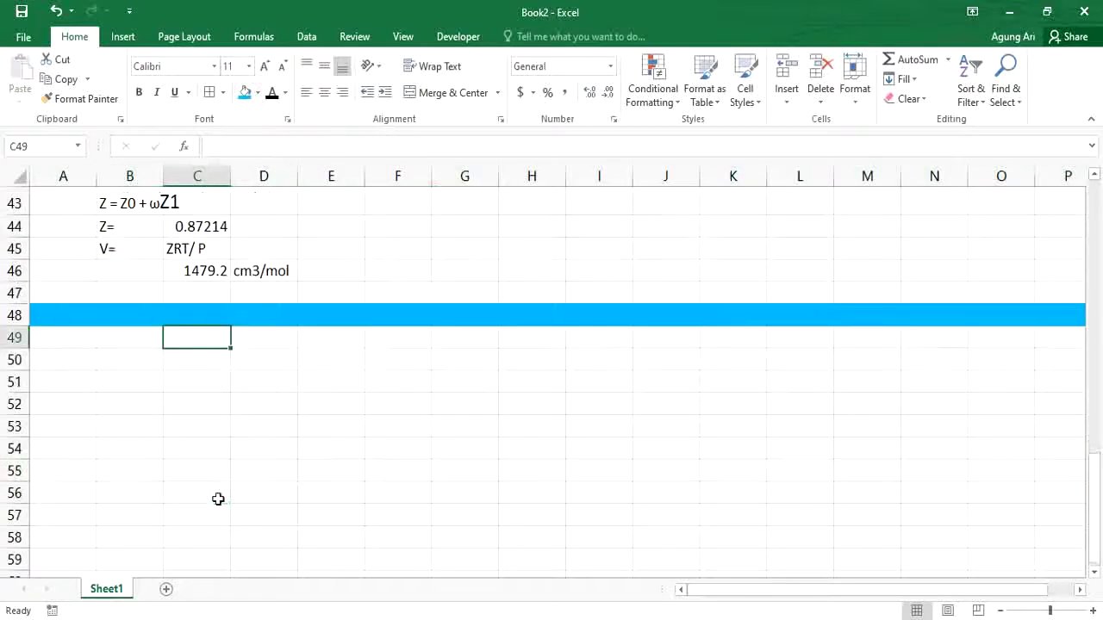
Enter the heading "Pitzer Corrrelation for Secon Virial Coefficient" in cell A50.
click(101, 352)
click(73, 352)
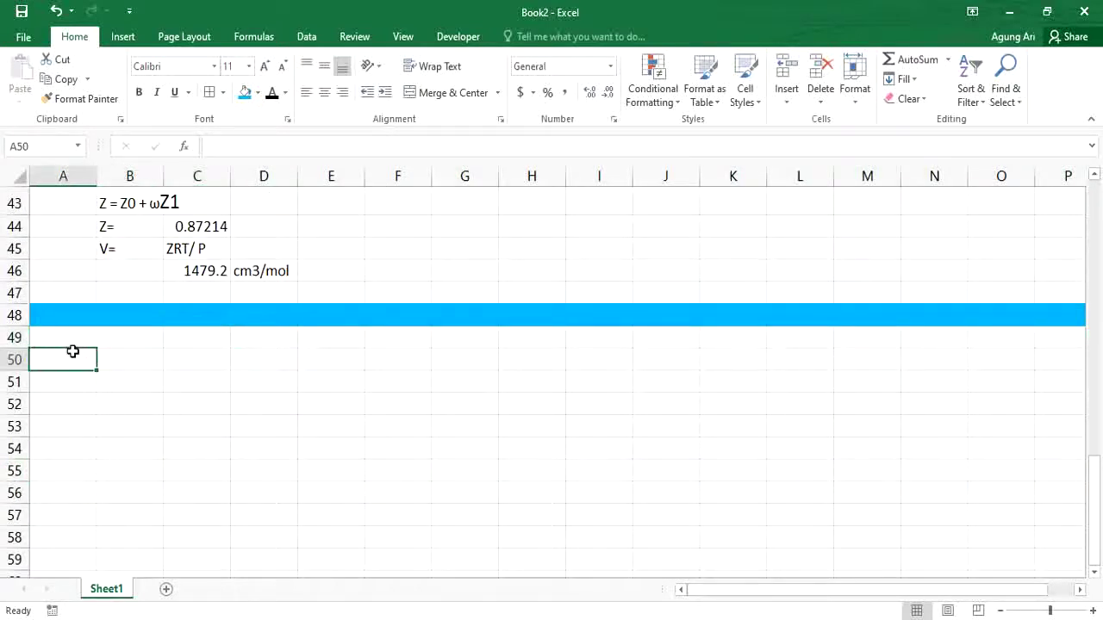
text(Pitzer)
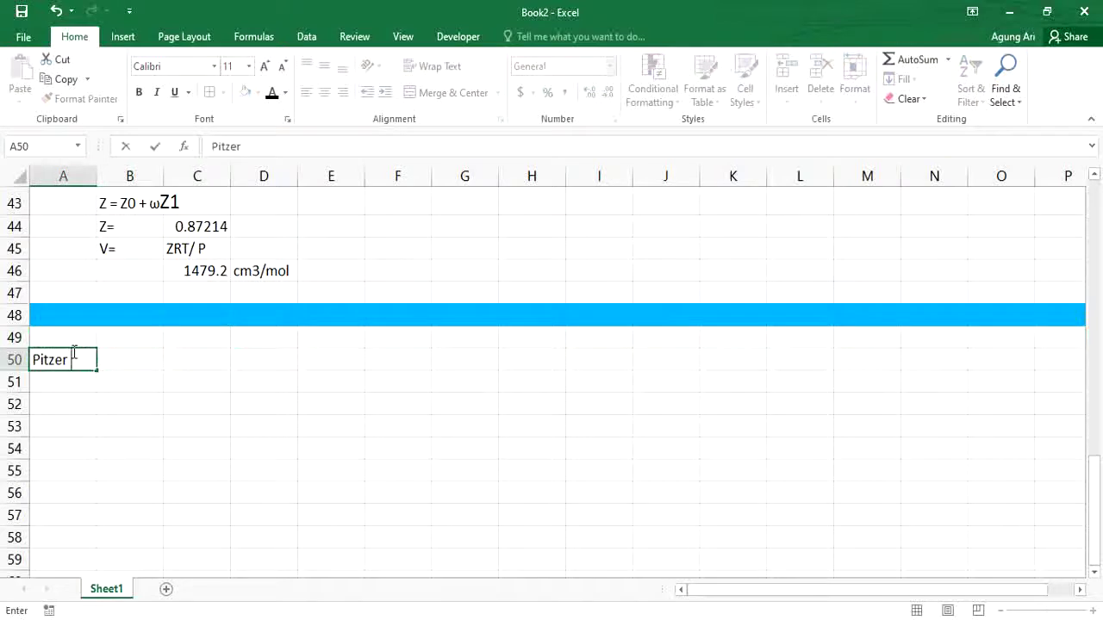
text( Corrrelat)
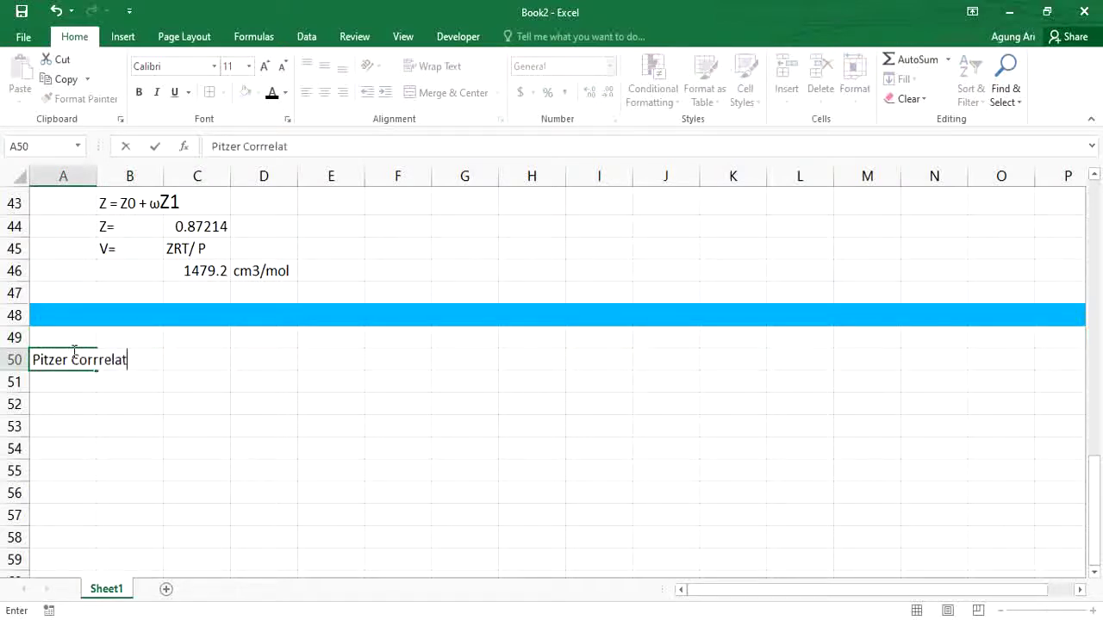
text(ion for Secon Vir)
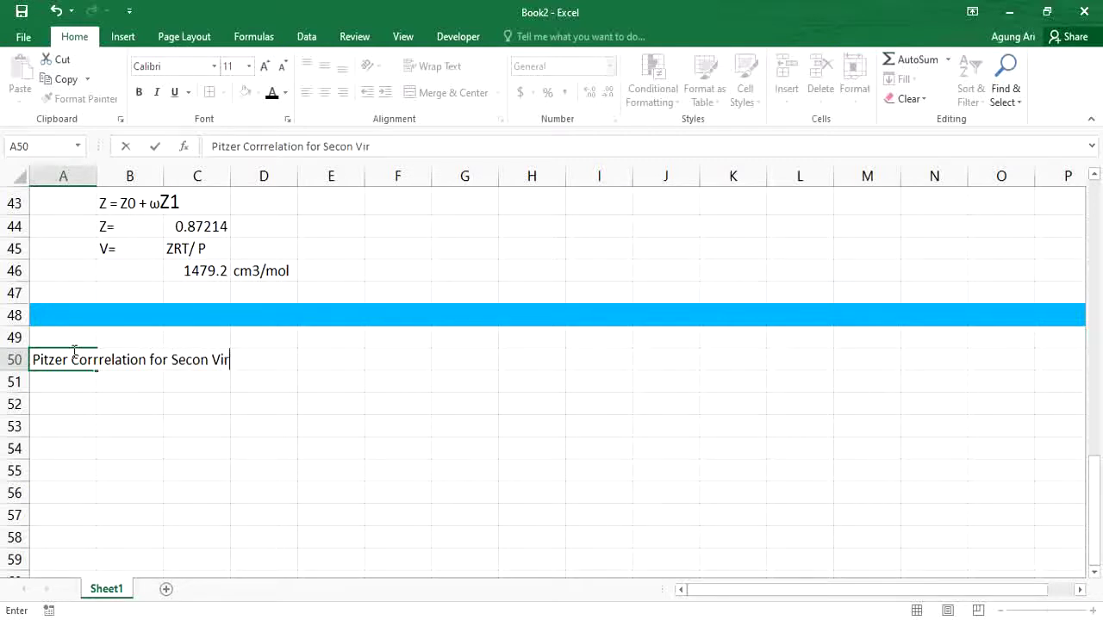
text(ial Coeffici)
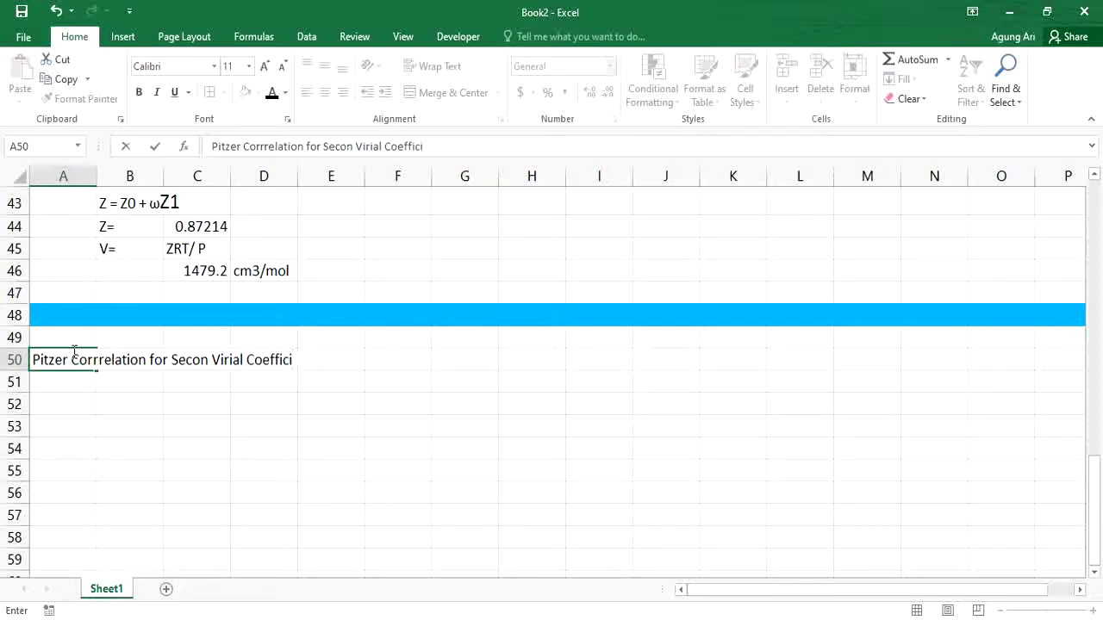
text(ent)
key(Return)
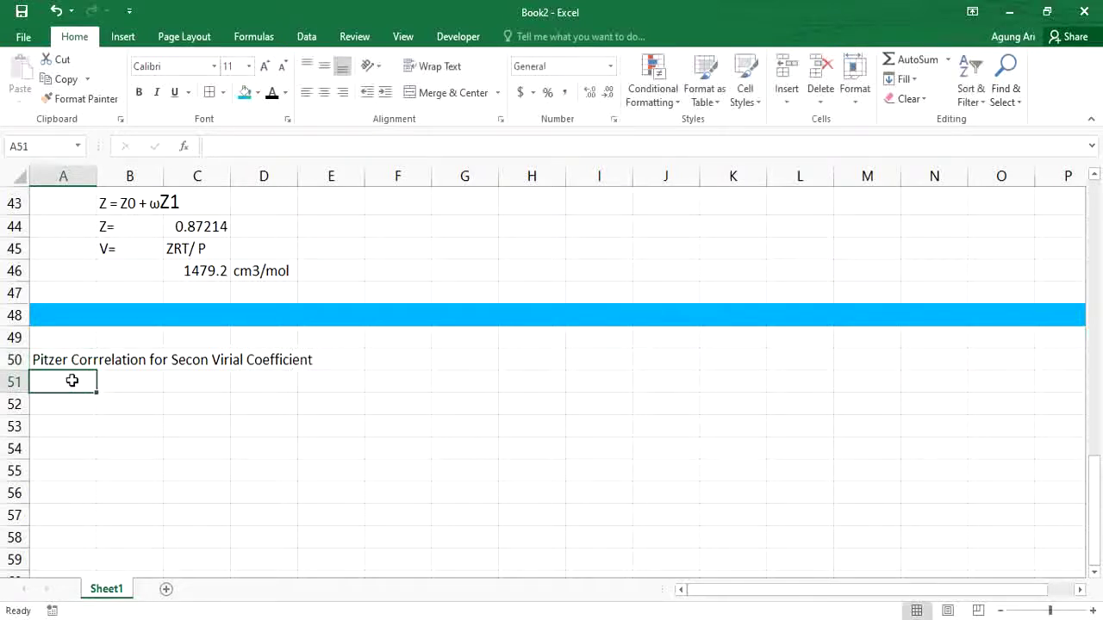
Switch to the textbook PDF in Foxit Reader and review page 106 from equation 3.57 down to the Abbott equations 3.61 and 3.62.
scroll(118, 386, up, 1)
scroll(117, 386, down, 2)
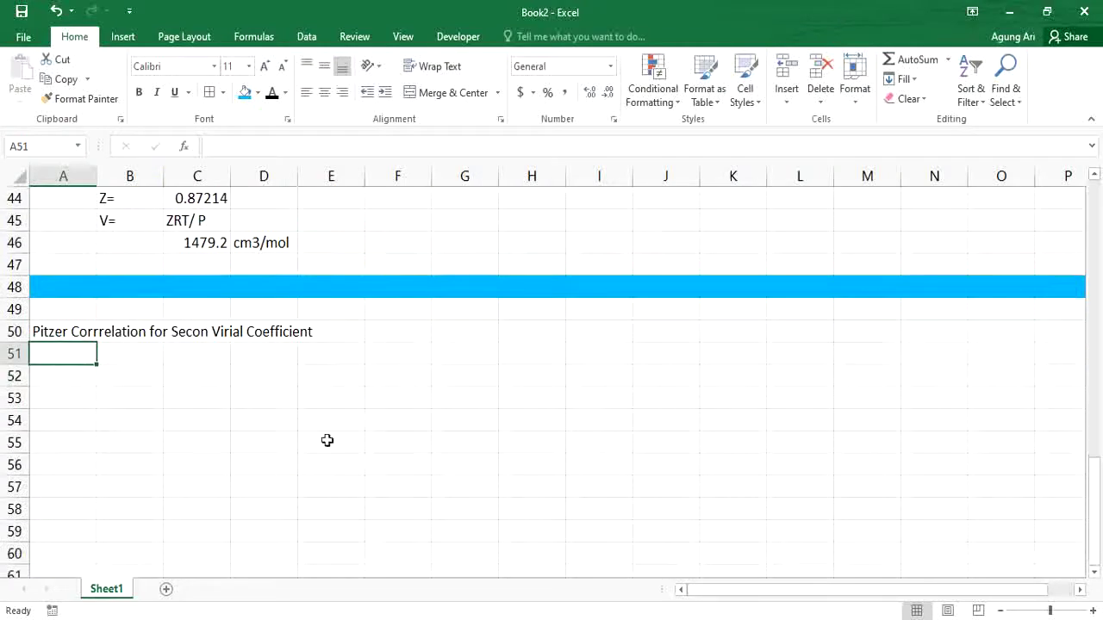
key(alt+Tab)
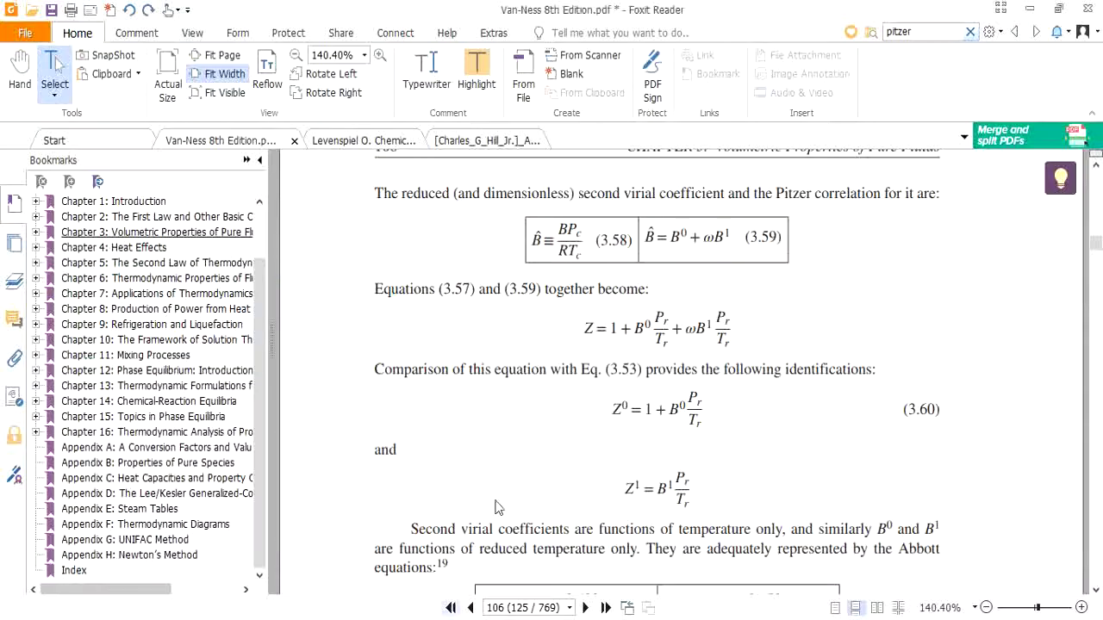
scroll(535, 323, up, 1)
scroll(535, 323, up, 2)
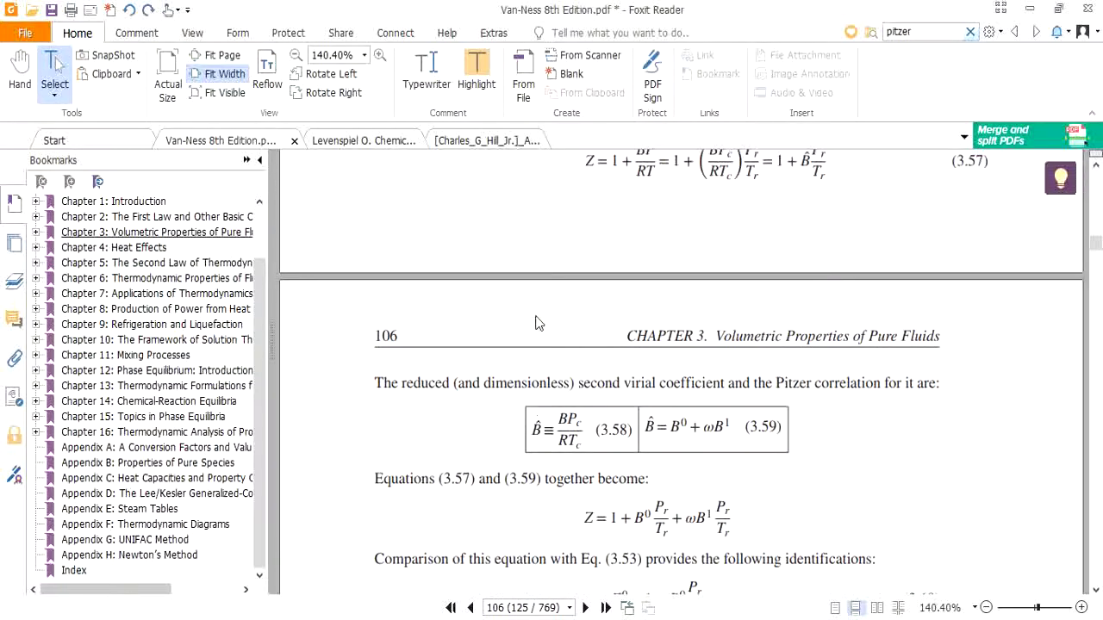
scroll(535, 322, down, 3)
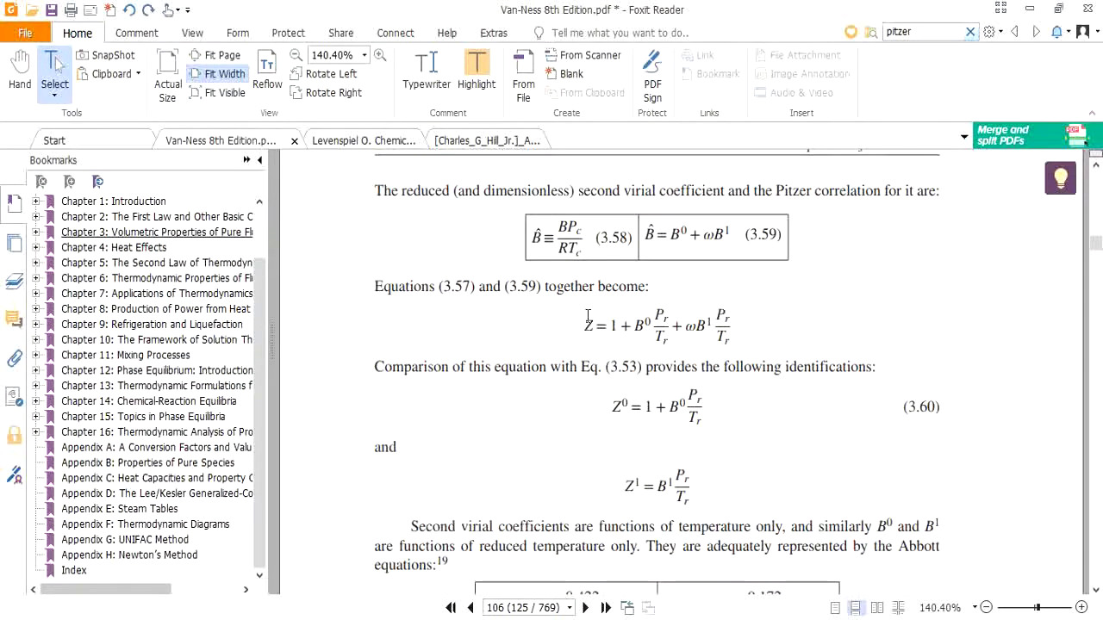
scroll(594, 453, down, 1)
scroll(600, 457, down, 1)
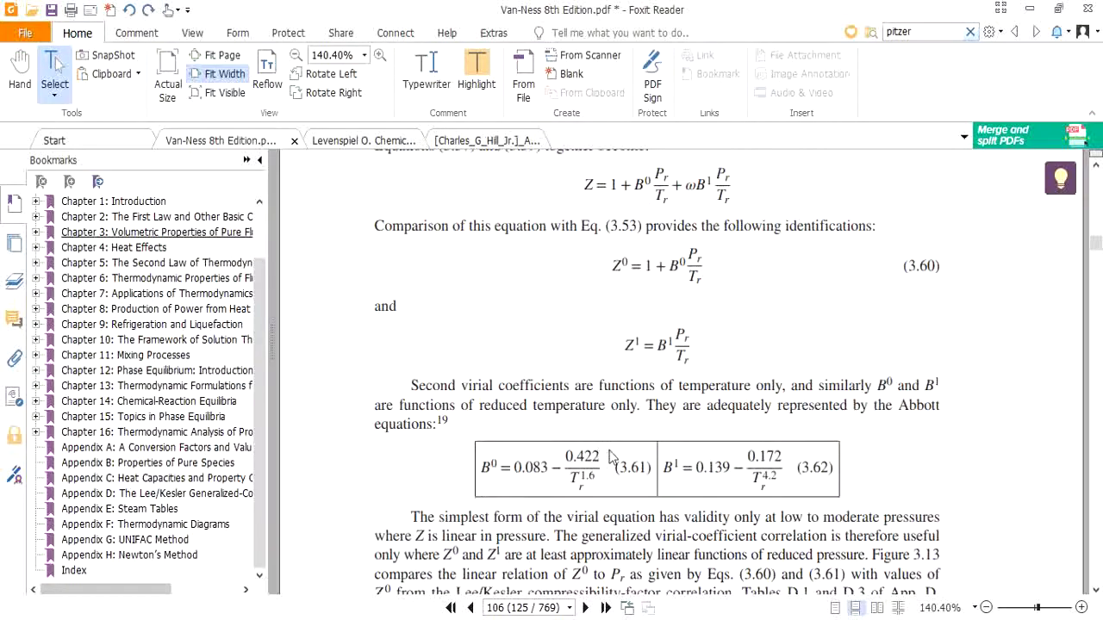
Capture a Snipping Tool screenshot of page 106 from the Z equation through the boxed B0 and B1 equations 3.61 and 3.62.
key(alt+Tab)
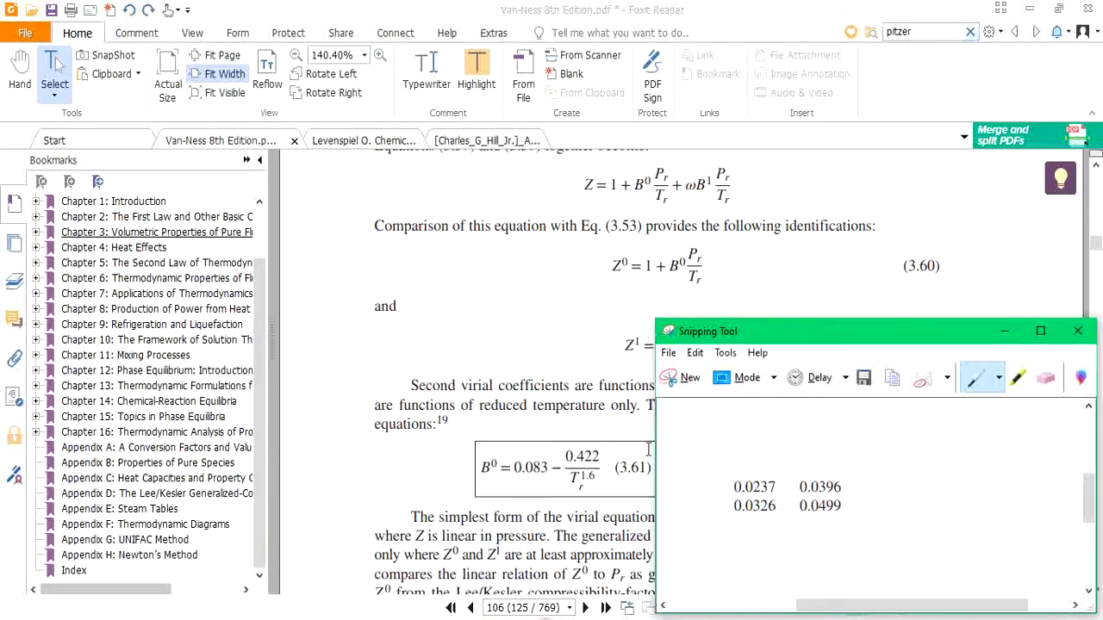
click(680, 377)
drag(347, 170, 844, 291)
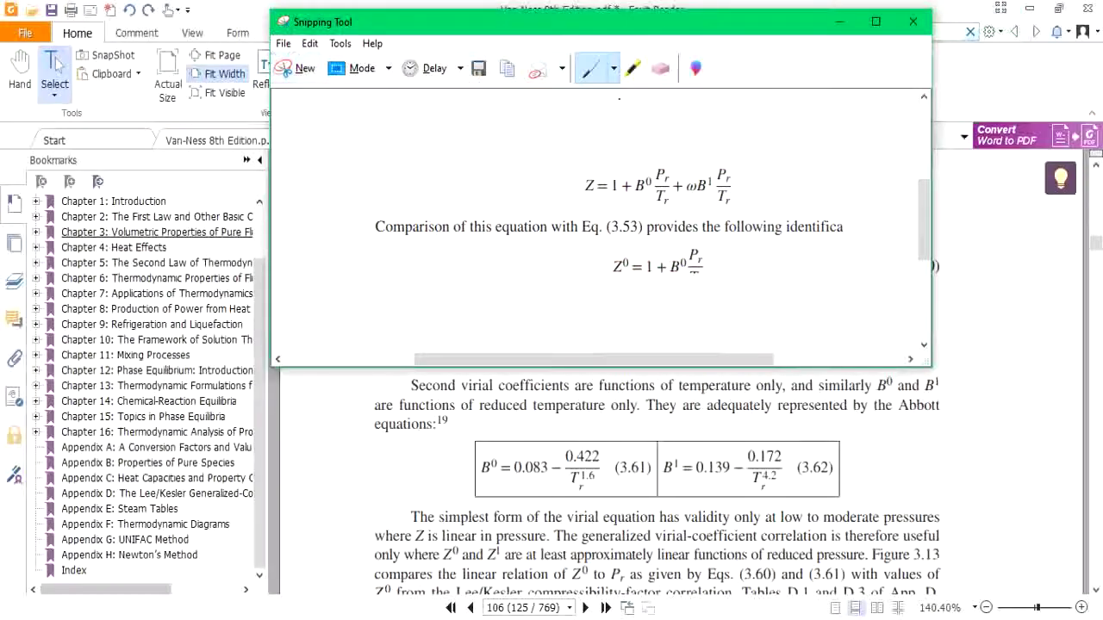
click(303, 82)
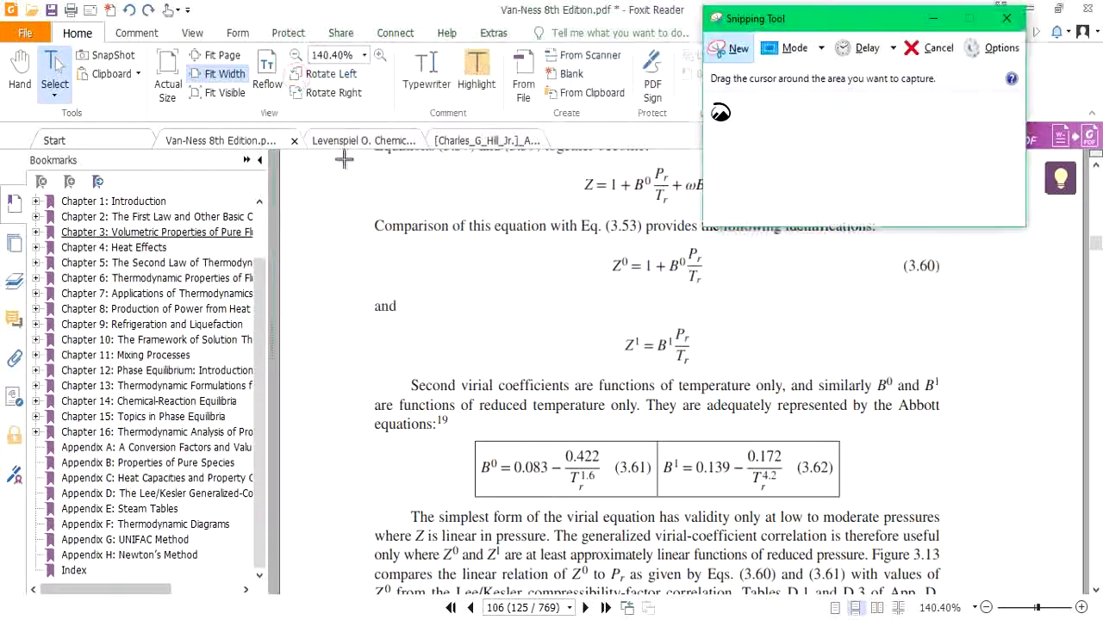
drag(348, 164, 962, 507)
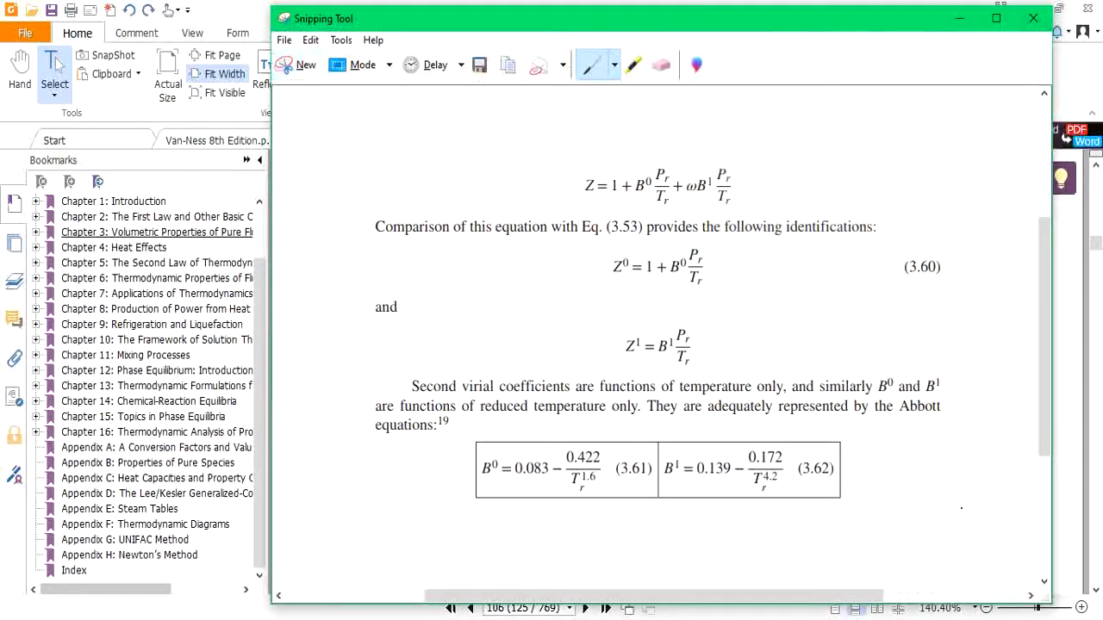
In the Excel workbook, paste the equation snip at A51 and shrink it to about columns A to G, directly below the Pitzer heading.
key(alt+Tab)
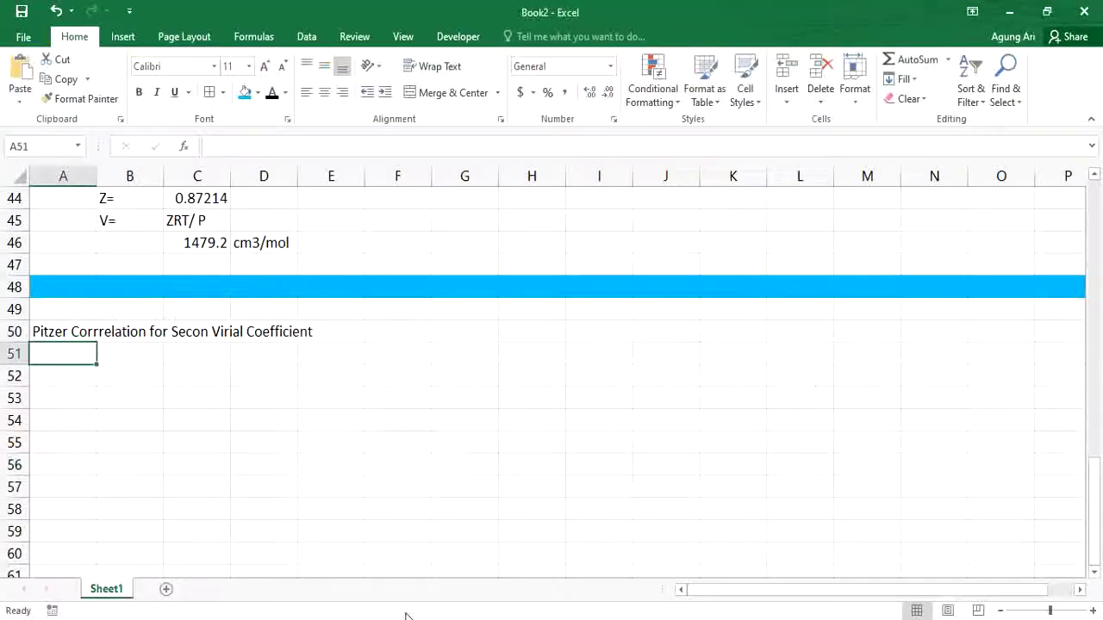
key(ctrl+v)
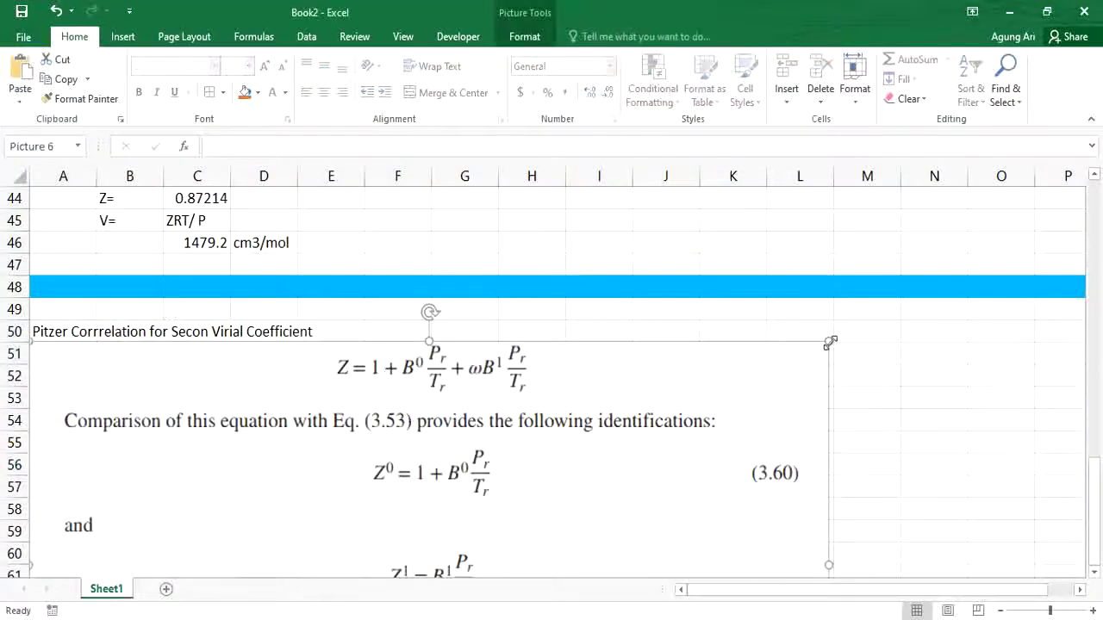
drag(829, 342, 406, 483)
drag(308, 487, 301, 375)
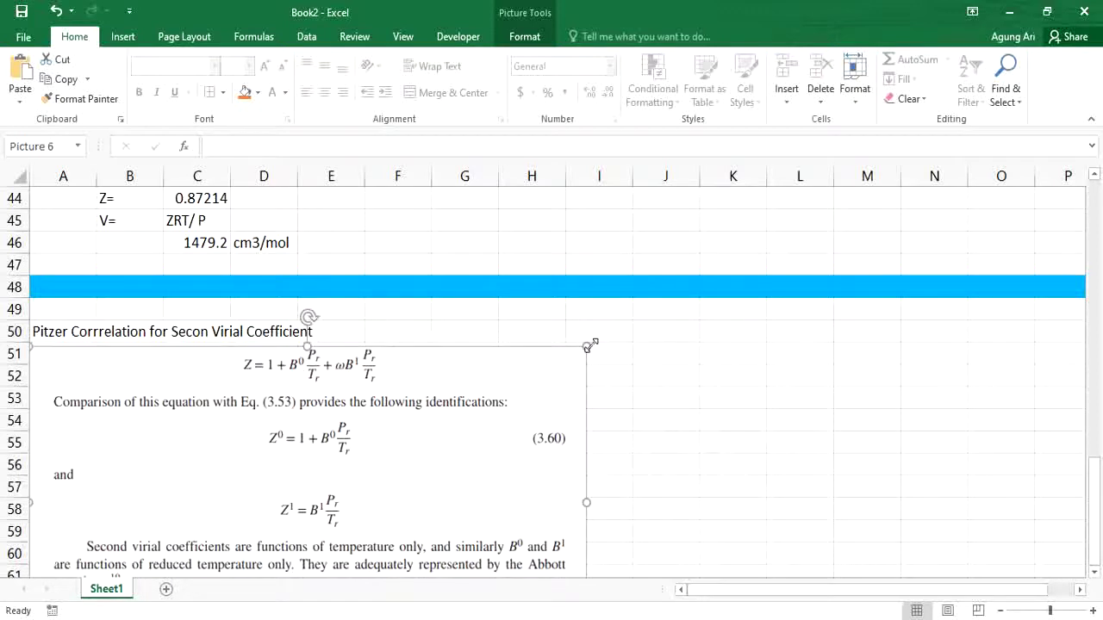
drag(587, 345, 305, 352)
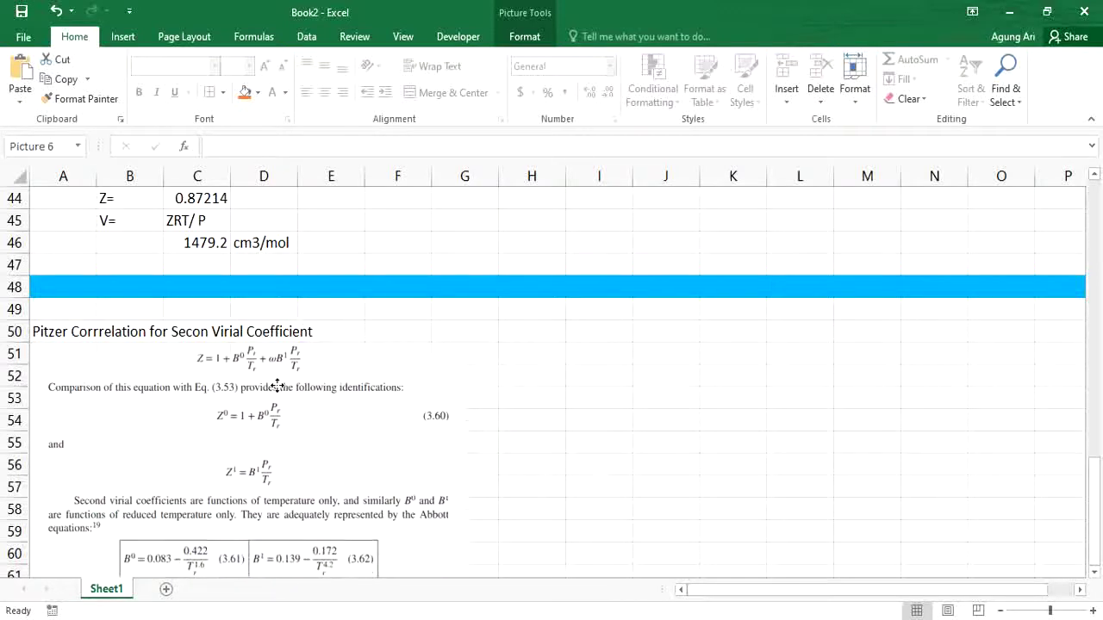
click(548, 357)
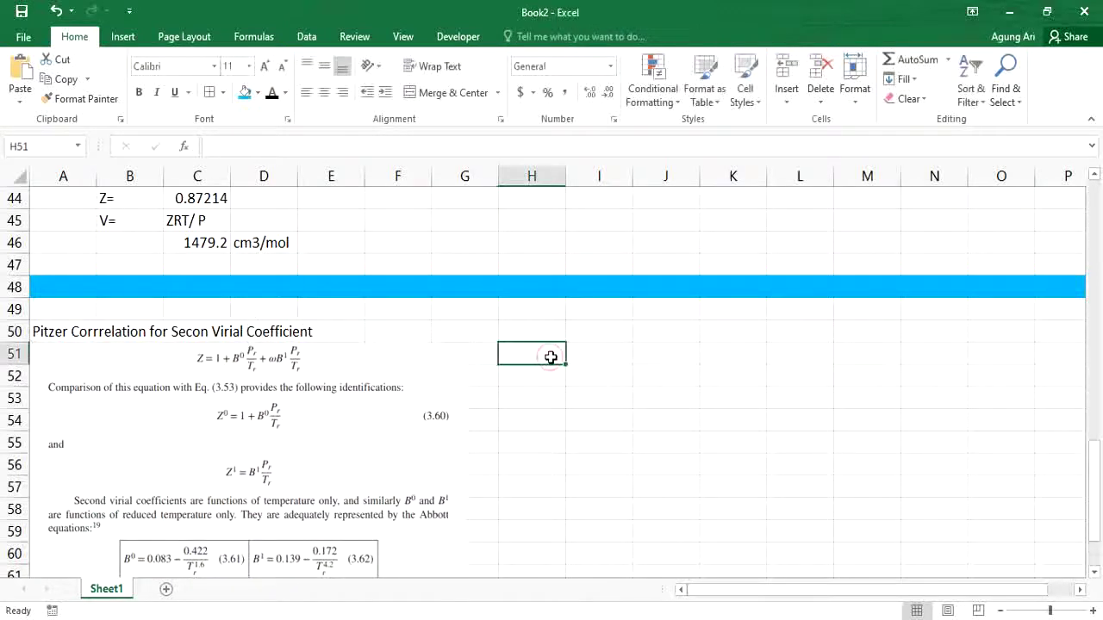
Copy the part (b) data for T, P, Tc, Pc, ω, Tr and Pr from B17:D24 to the range starting at H51.
scroll(551, 357, up, 7)
scroll(550, 356, up, 3)
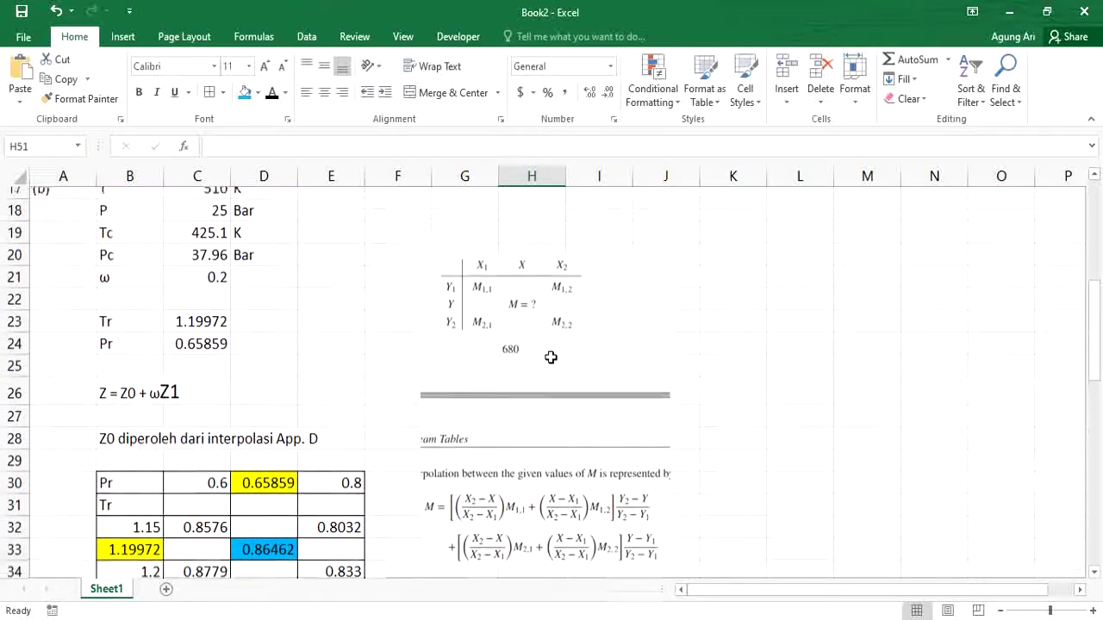
drag(126, 243, 248, 398)
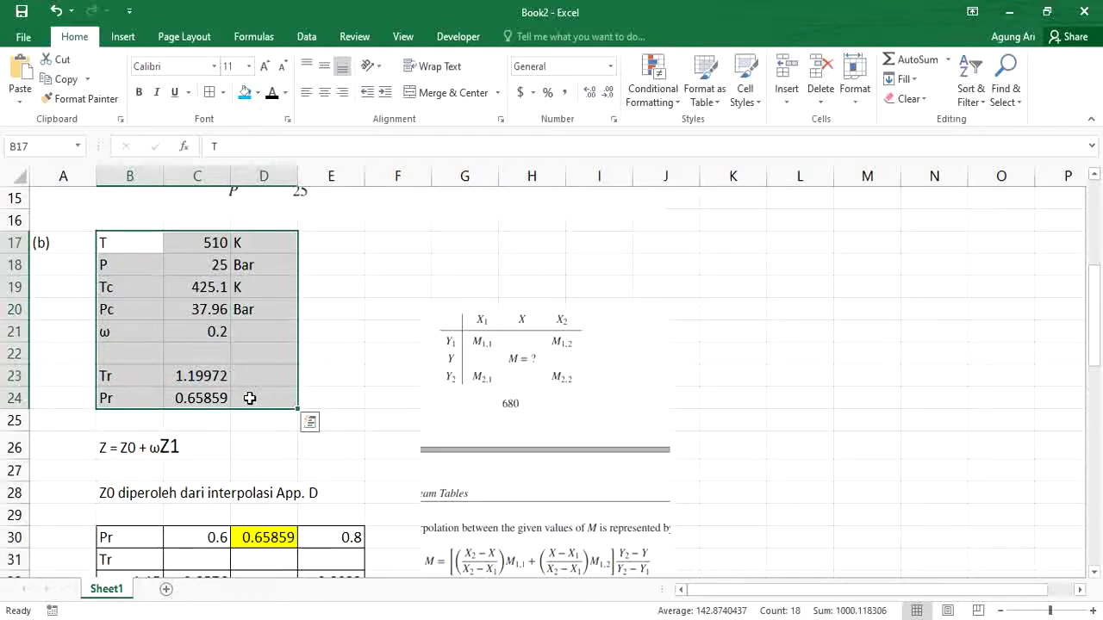
key(ctrl+c)
scroll(249, 399, down, 9)
scroll(249, 398, down, 3)
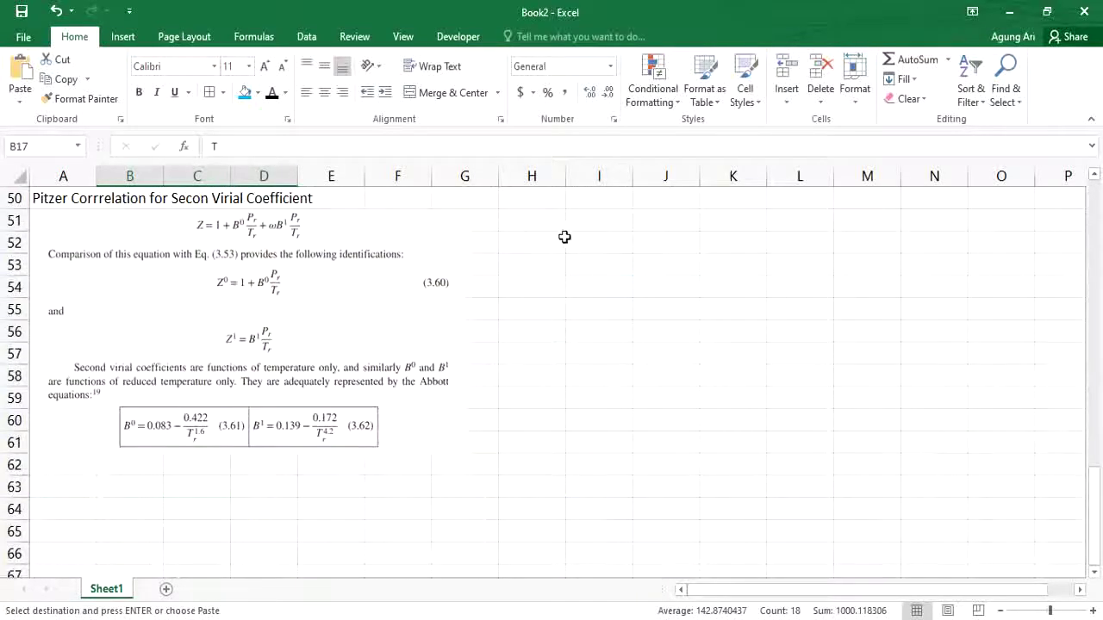
click(535, 225)
key(ctrl+v)
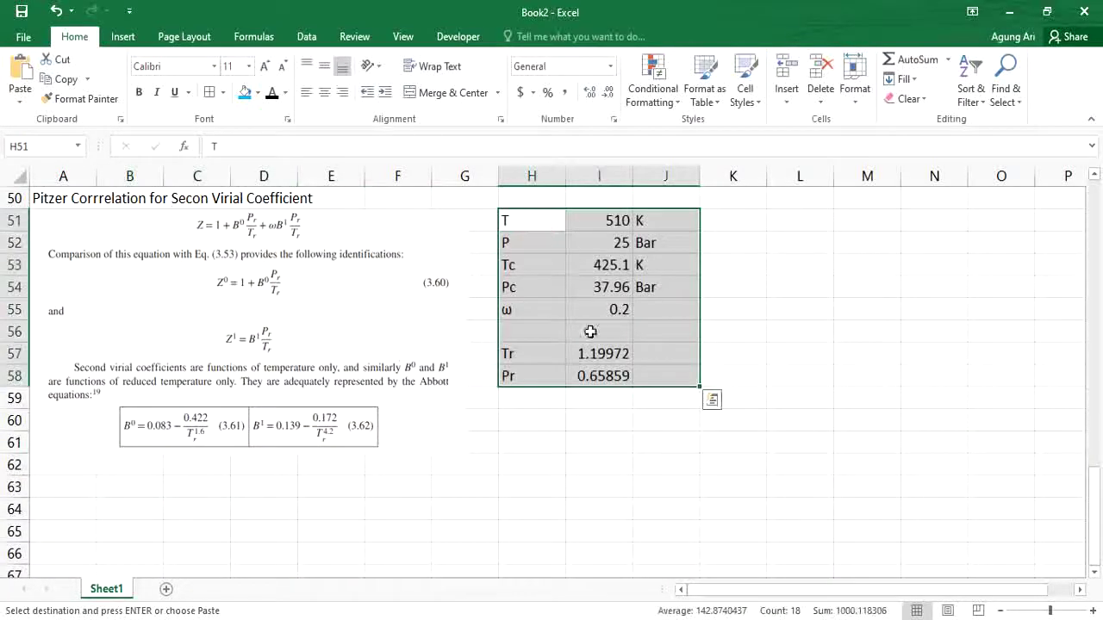
Apply all borders to the data table in H51:J58 and center its contents.
click(204, 95)
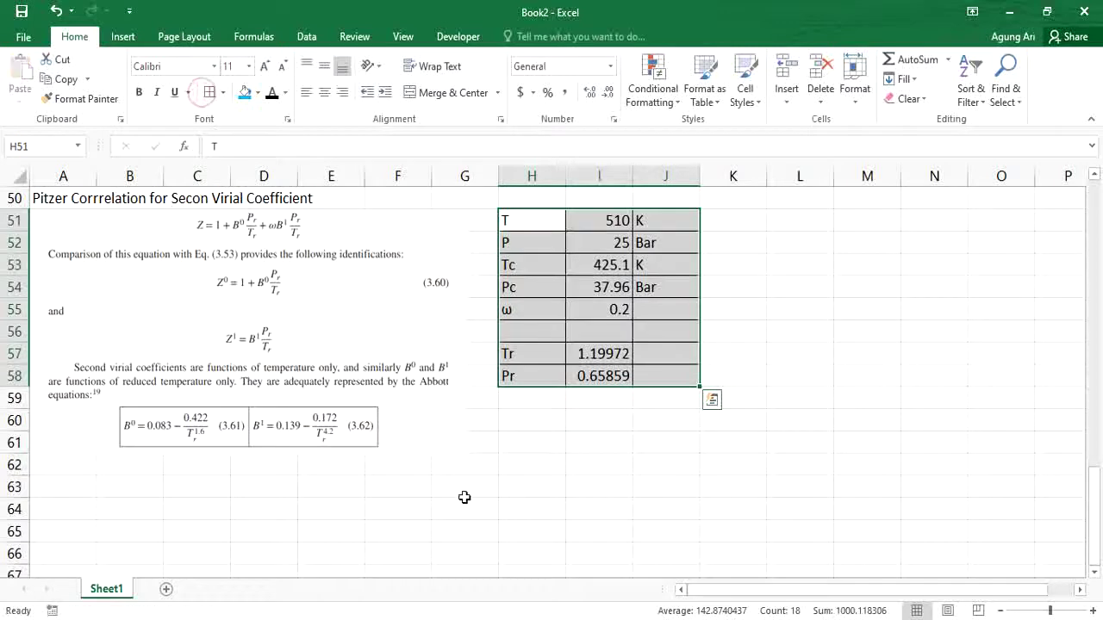
click(324, 92)
click(563, 457)
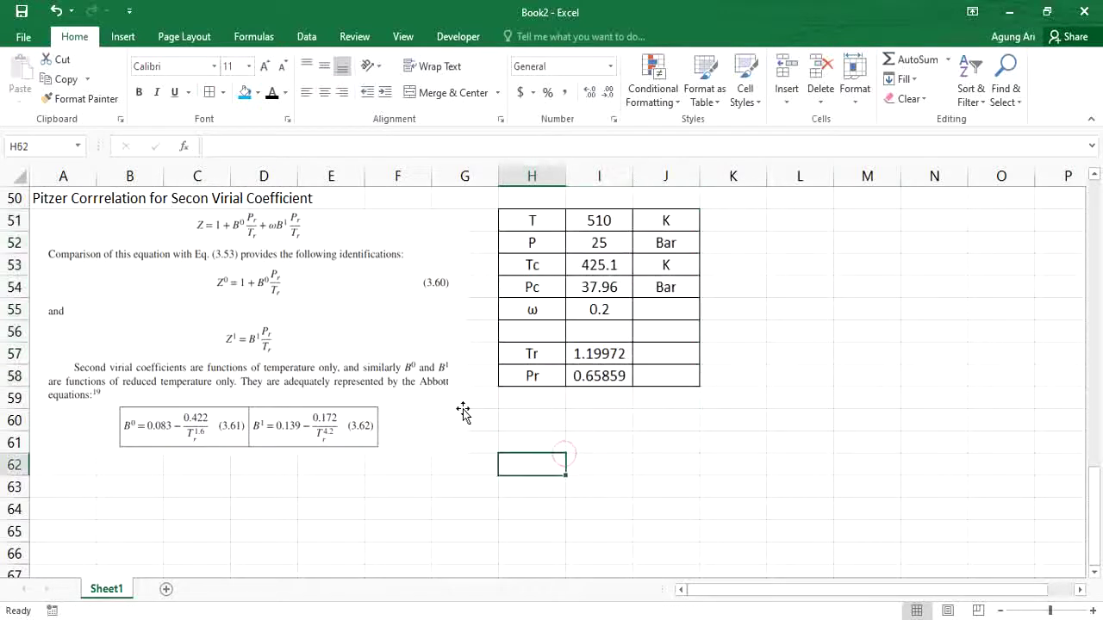
Label H60 "B0" and calculate it in I60 with the formula =0.083-(0.422/(I57^1.6)).
scroll(464, 411, up, 1)
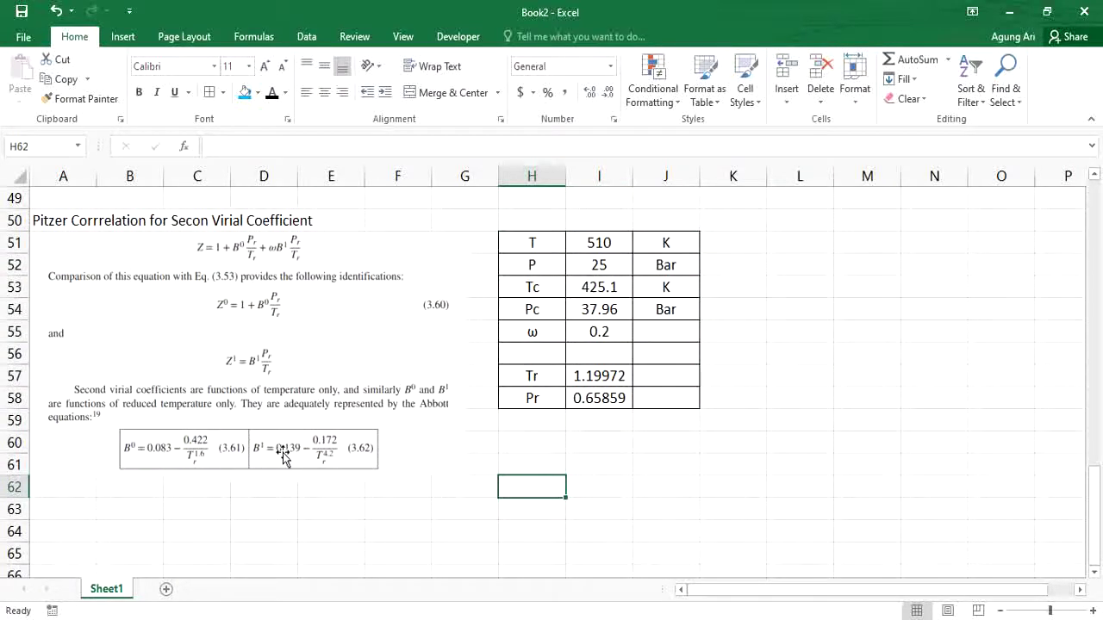
scroll(283, 456, down, 2)
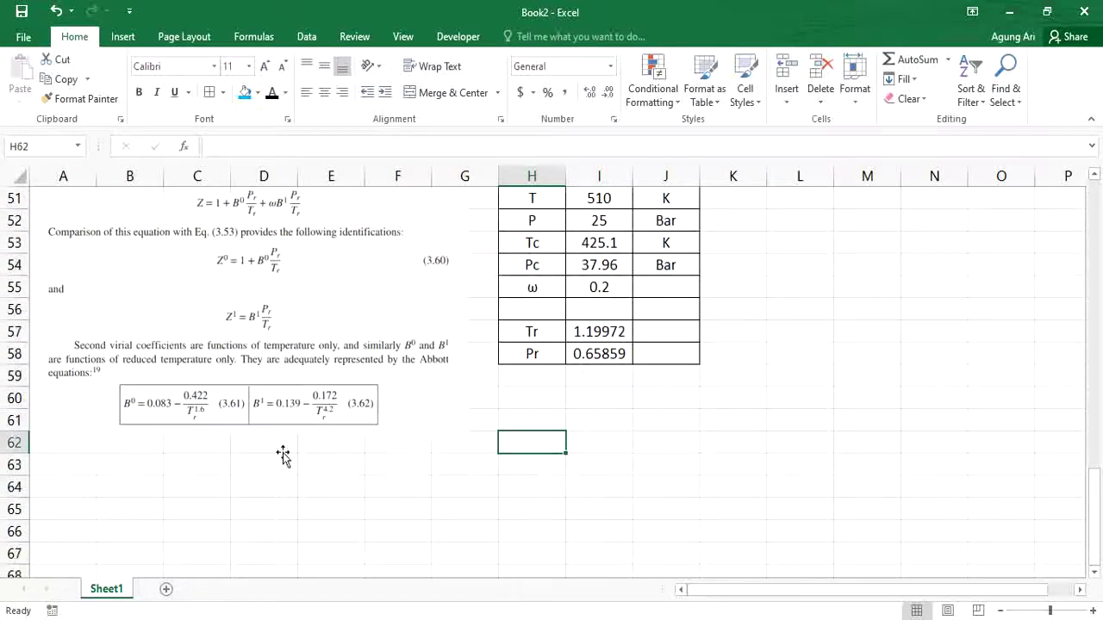
click(509, 393)
text(B0)
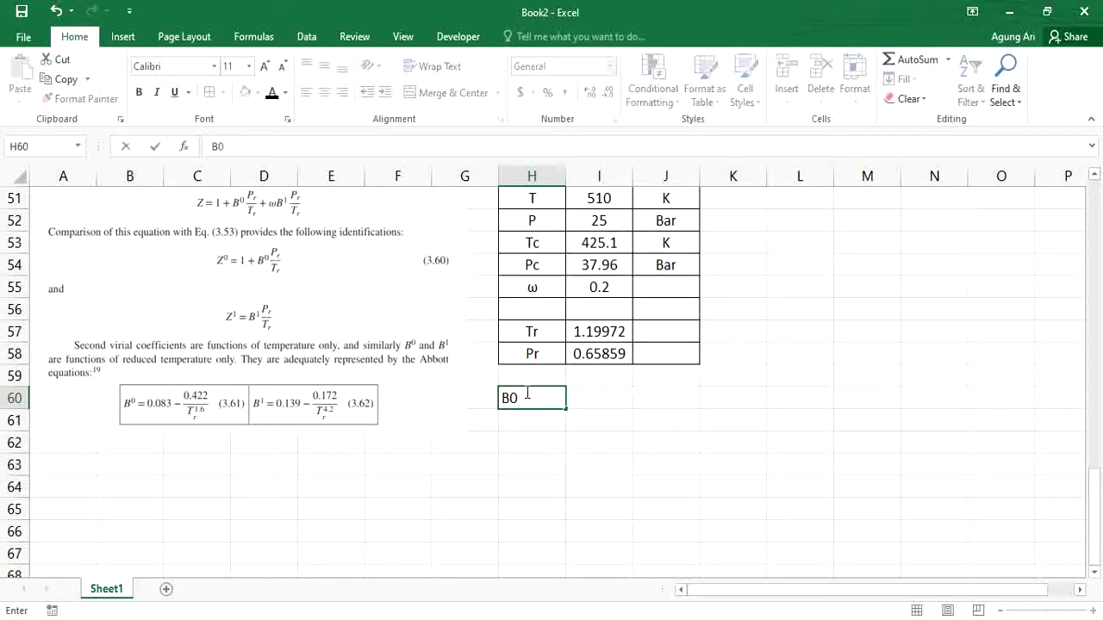
key(Tab)
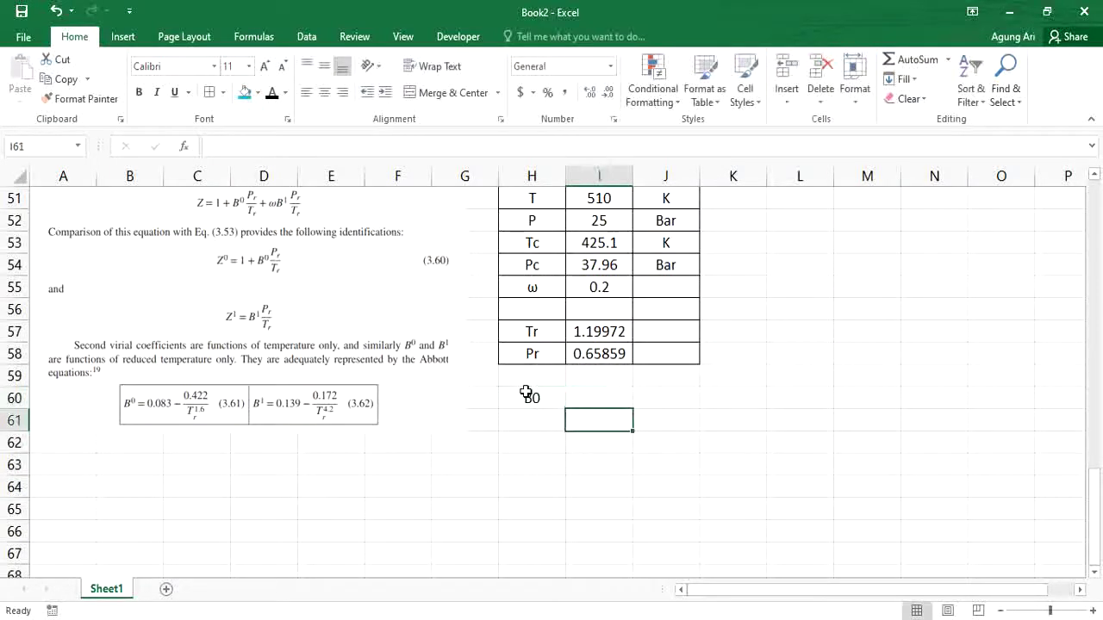
text(=)
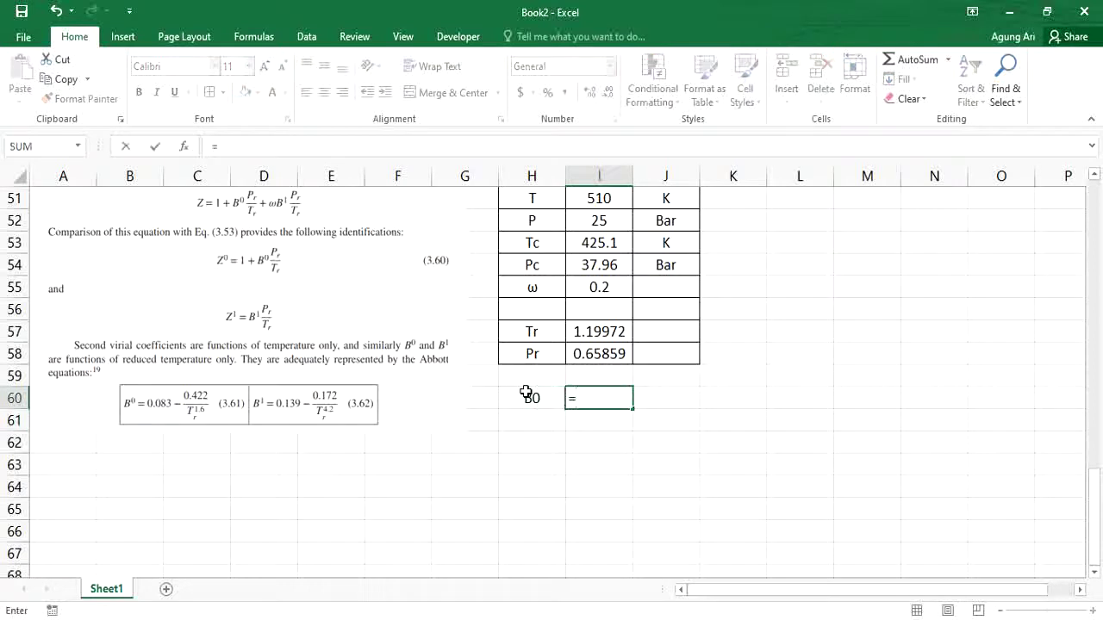
text(0.083)
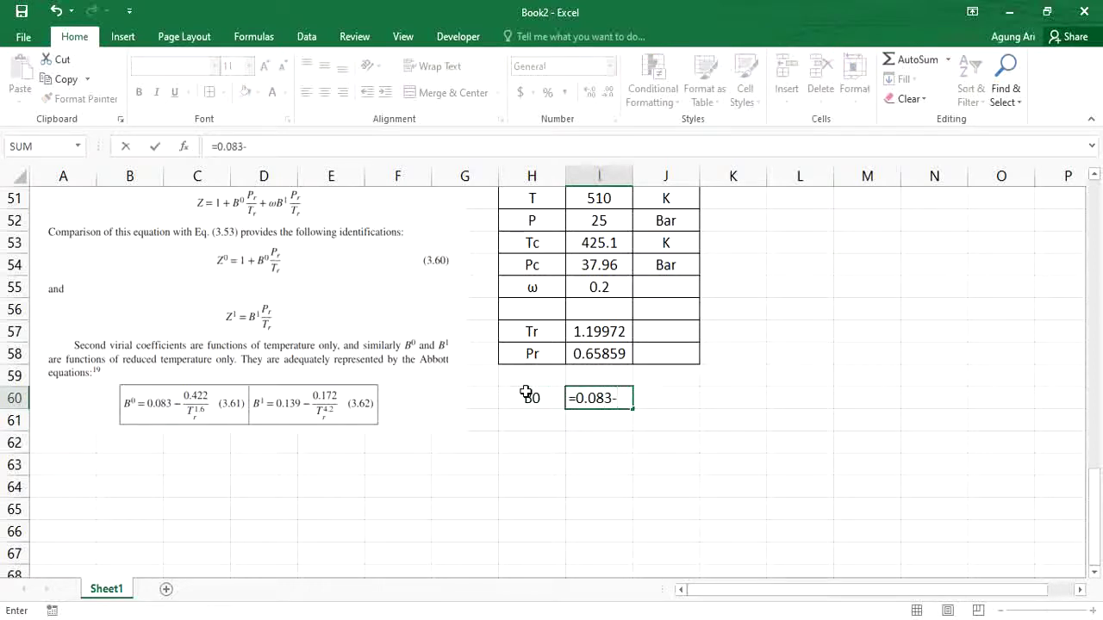
text(-(0.422/()
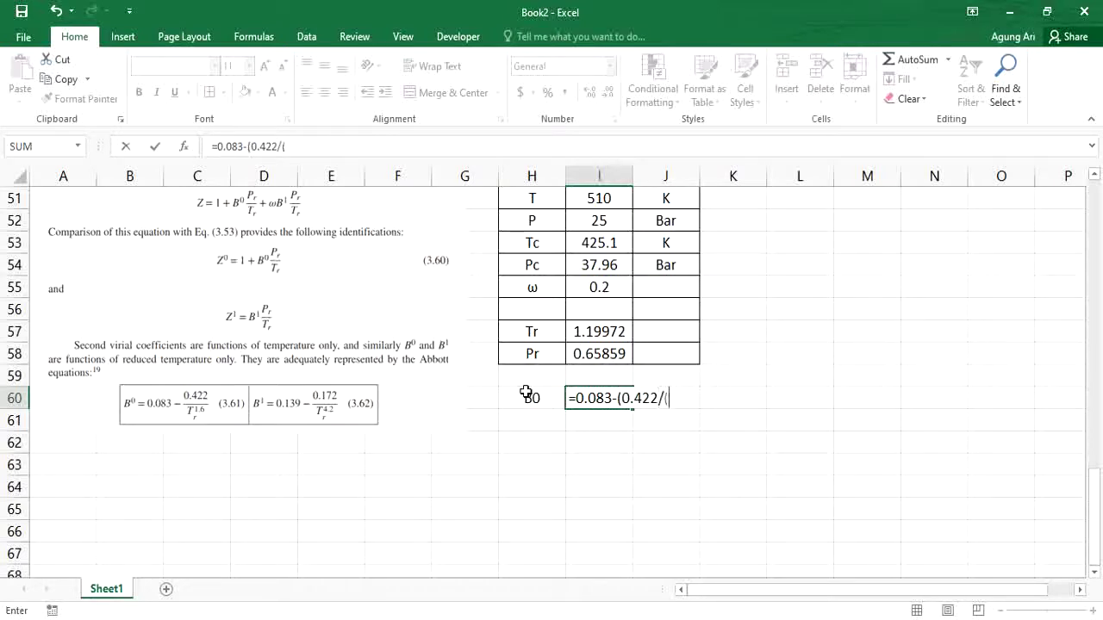
click(590, 331)
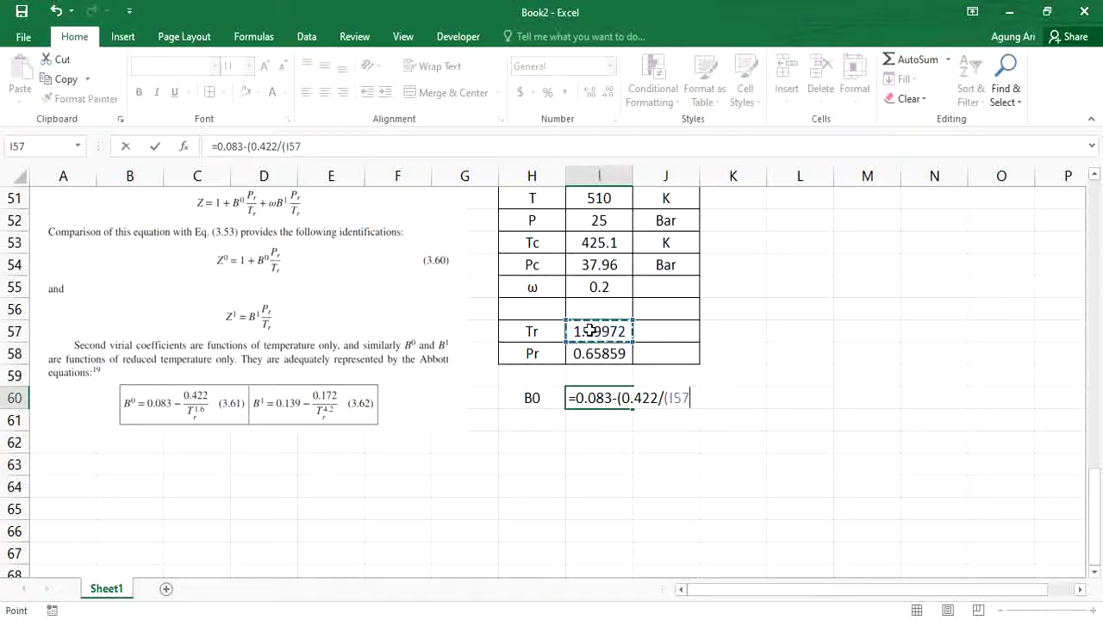
text(^1.6)
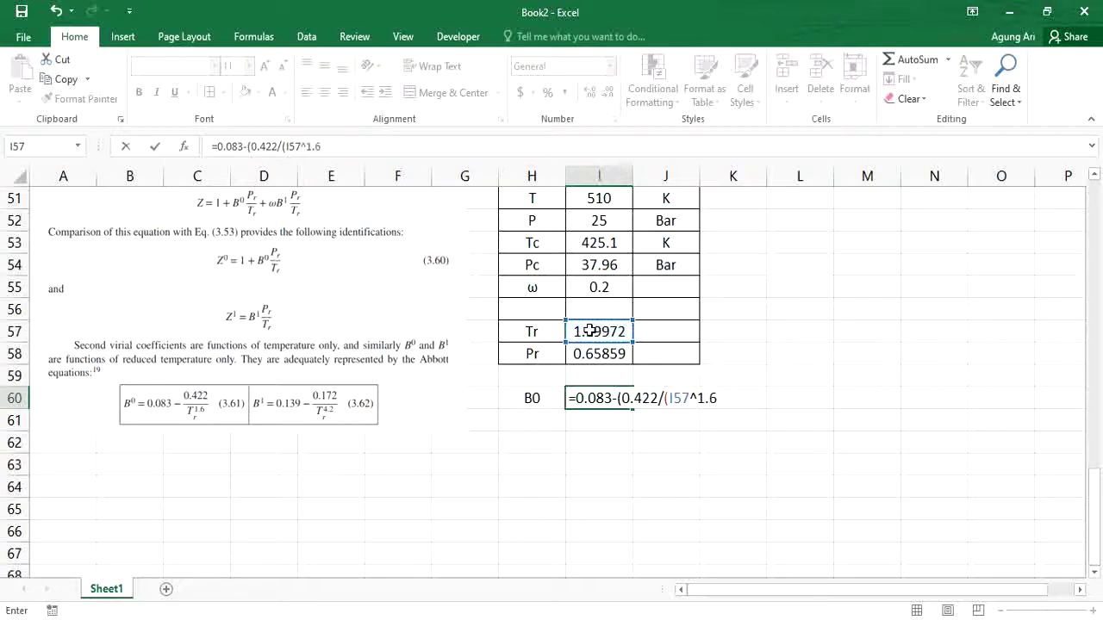
text()))
key(Return)
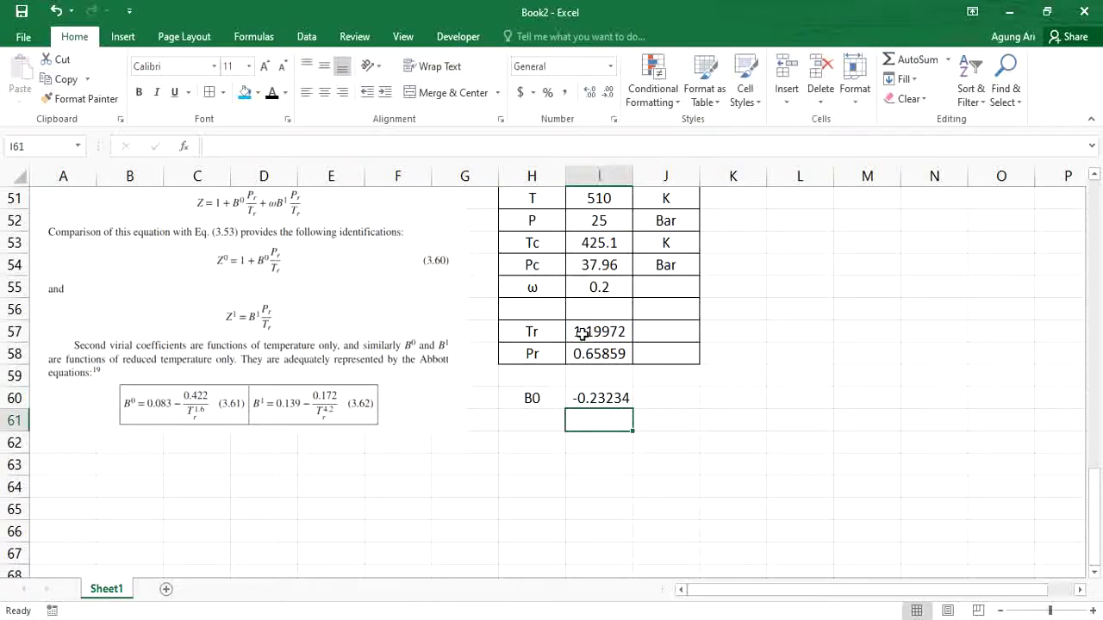
Label H61 "B1" and calculate it in I61 with the formula =0.139-(0.172/(I57^4.2)).
click(550, 413)
text(B0)
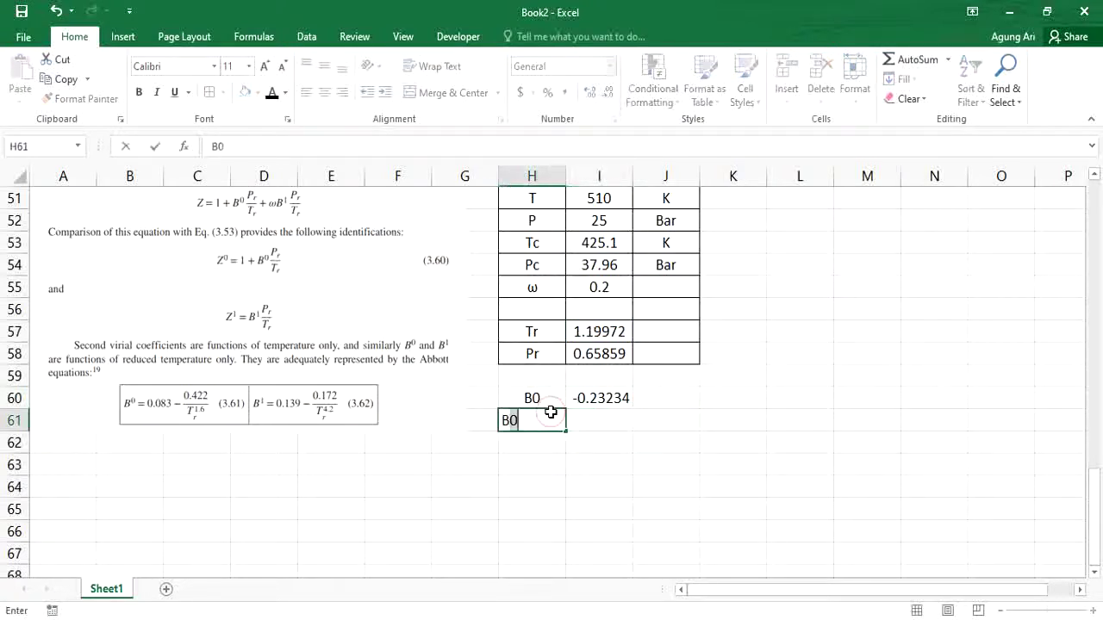
key(BackSpace)
text(1)
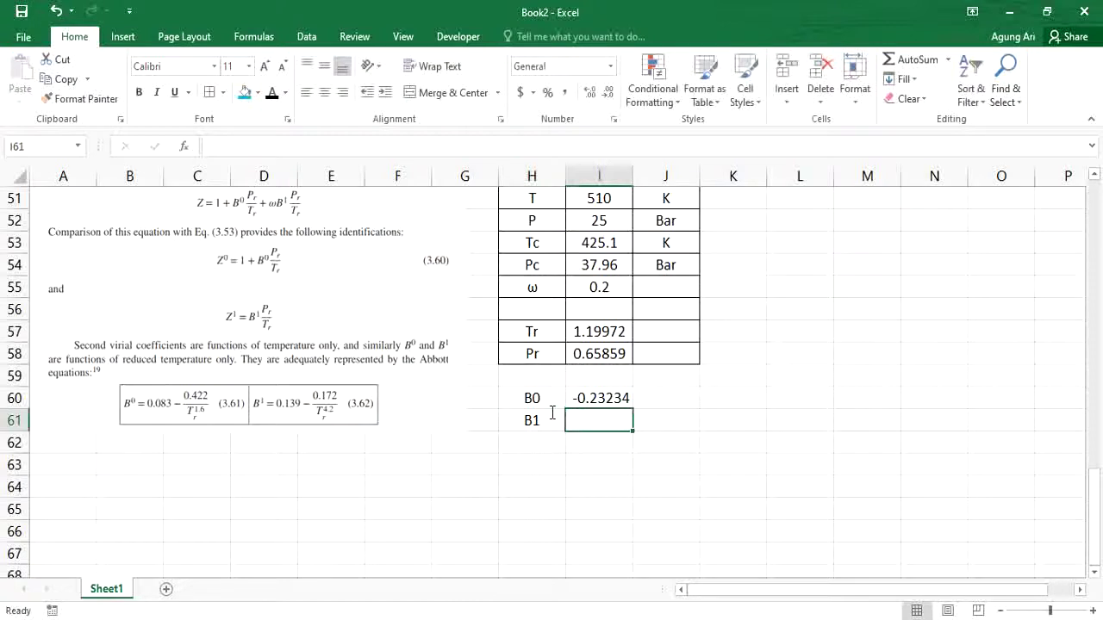
text(=0)
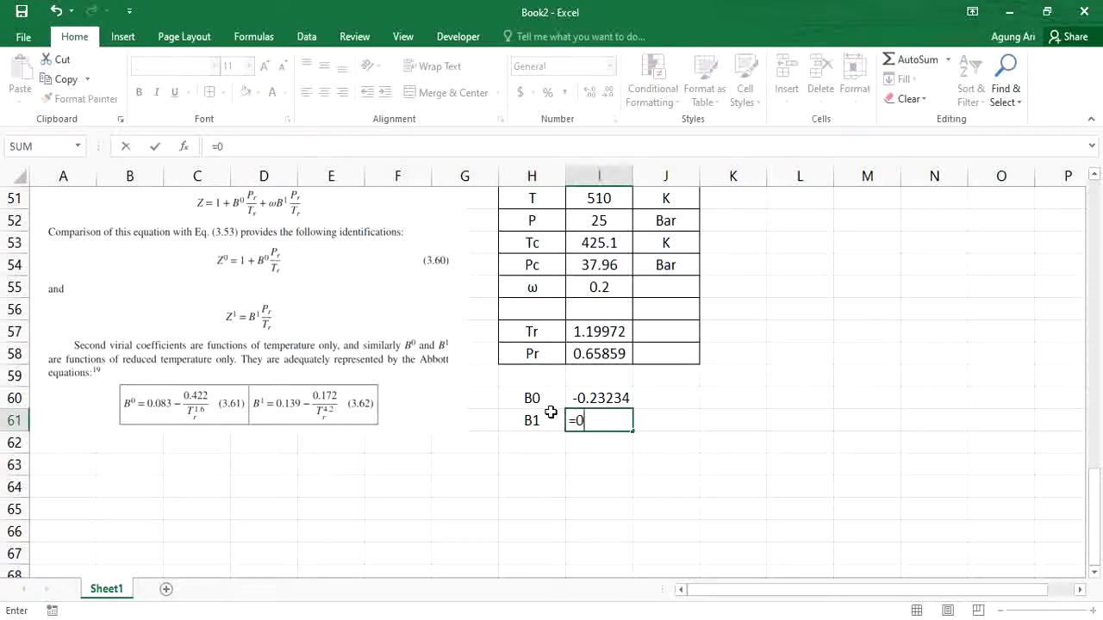
text(.139-(0.)
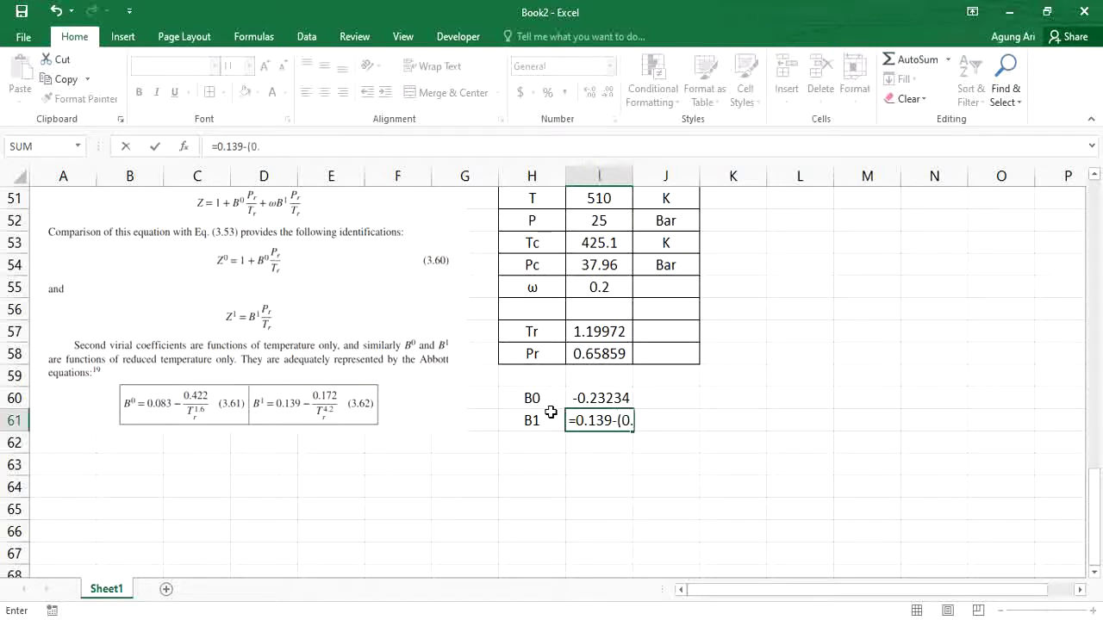
text(172/()
click(591, 333)
text(^4,2)
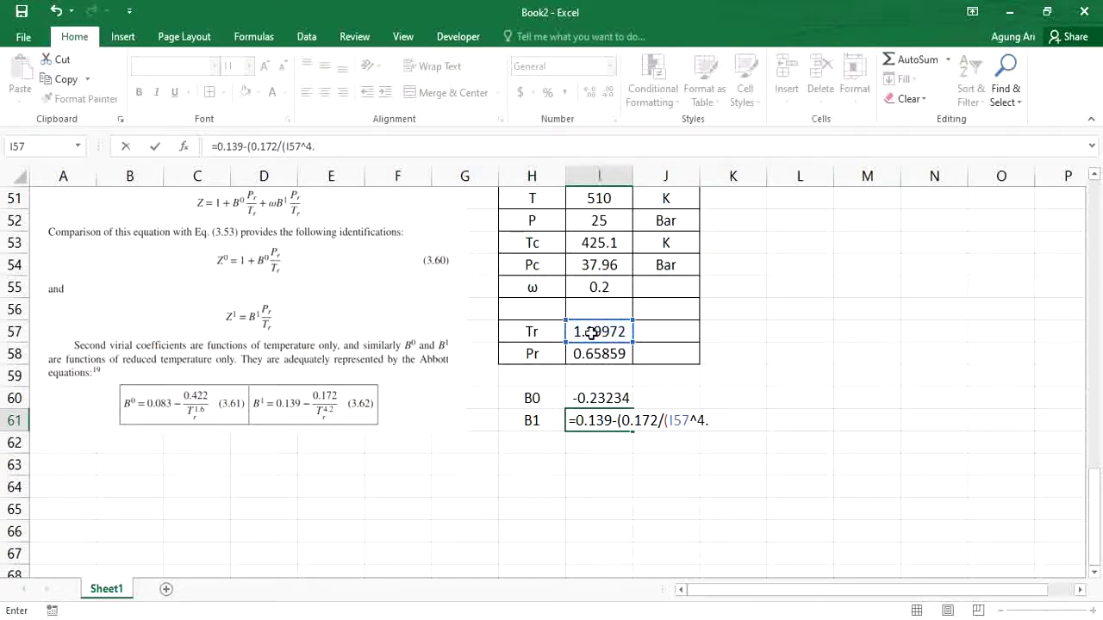
text()))
key(Return)
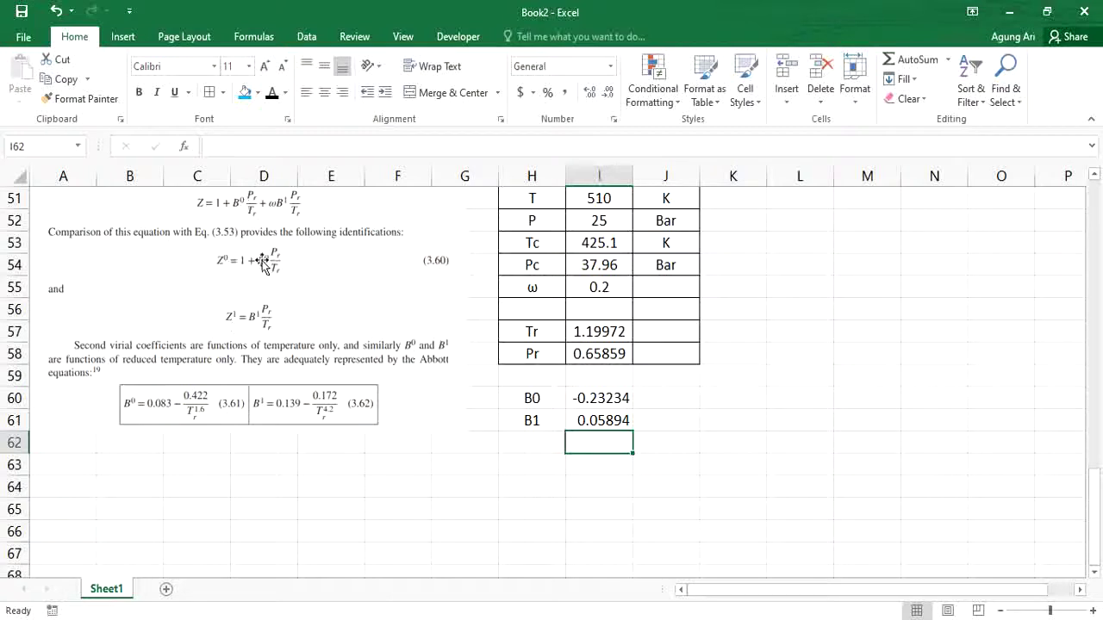
Label H62 "Z" and calculate it in I62 with the formula =1+(I60*I58/I57)+(I55*I61*I58/I57).
click(537, 437)
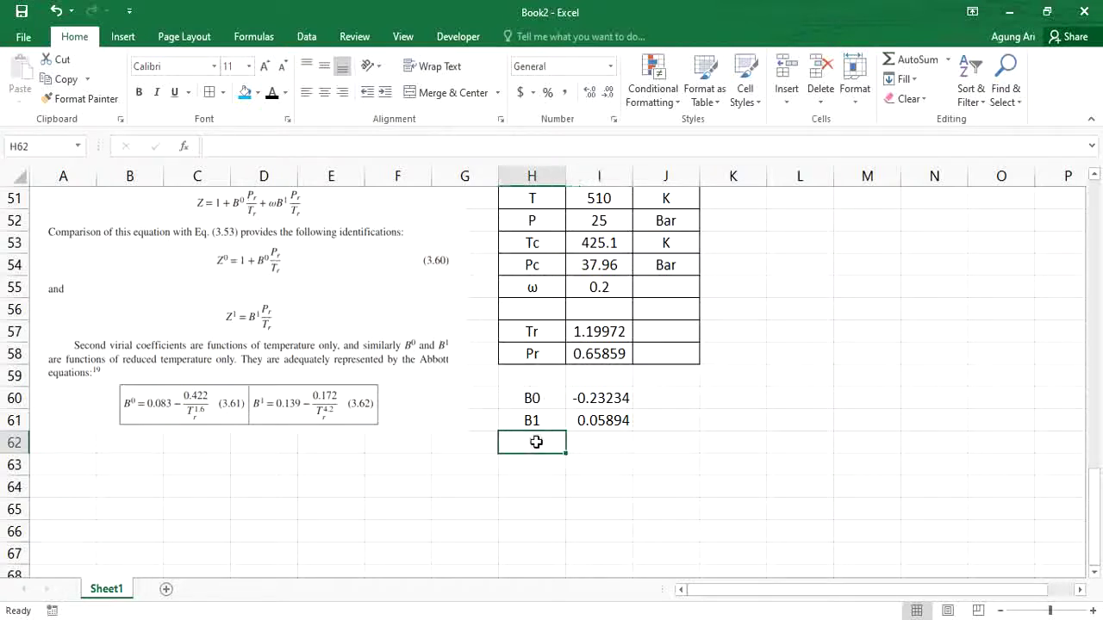
text(Z)
key(Tab)
text(=1)
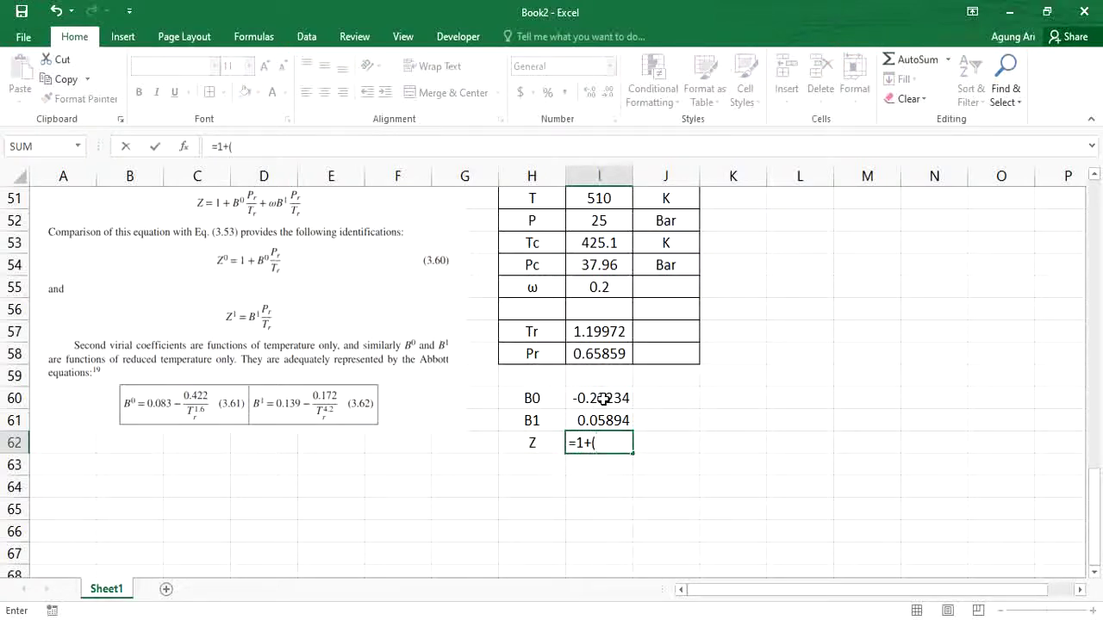
text(+()
click(602, 399)
text(*)
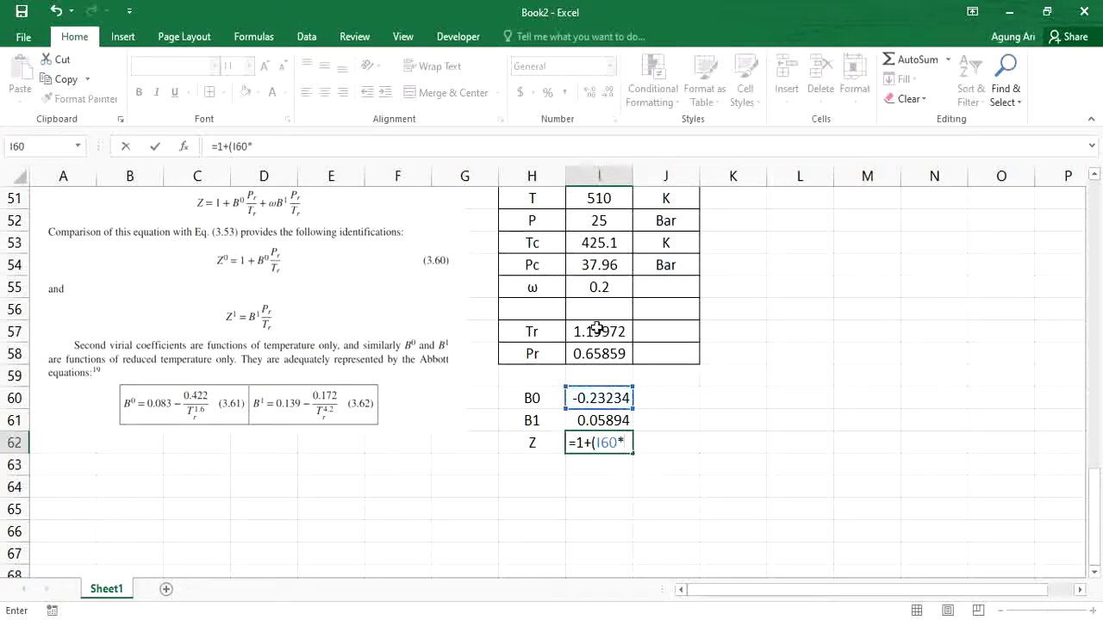
click(589, 355)
text(/)
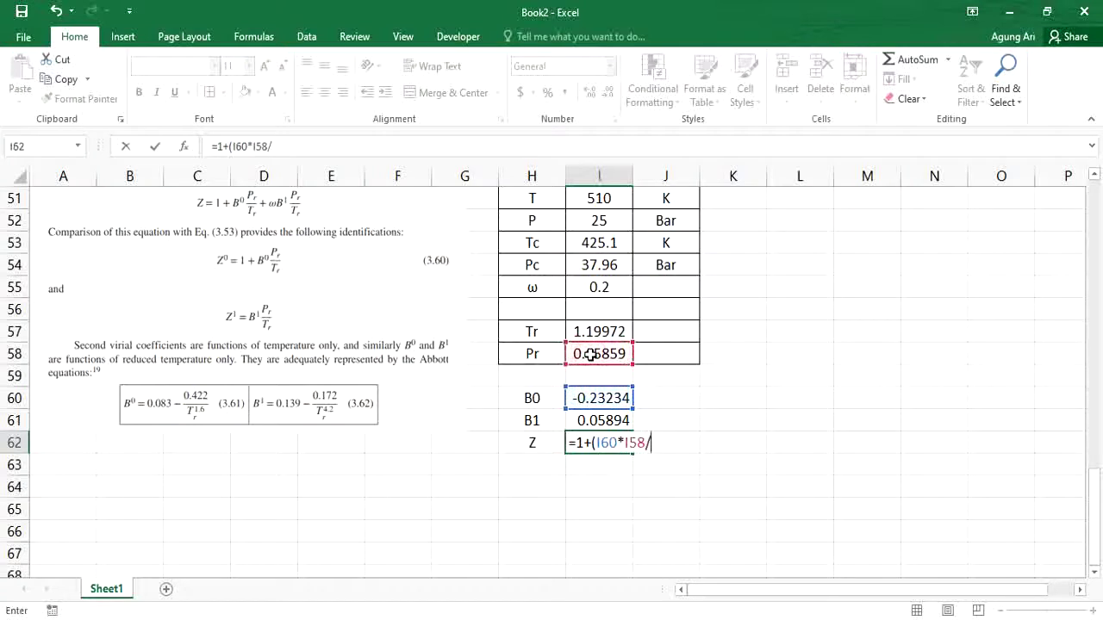
click(584, 329)
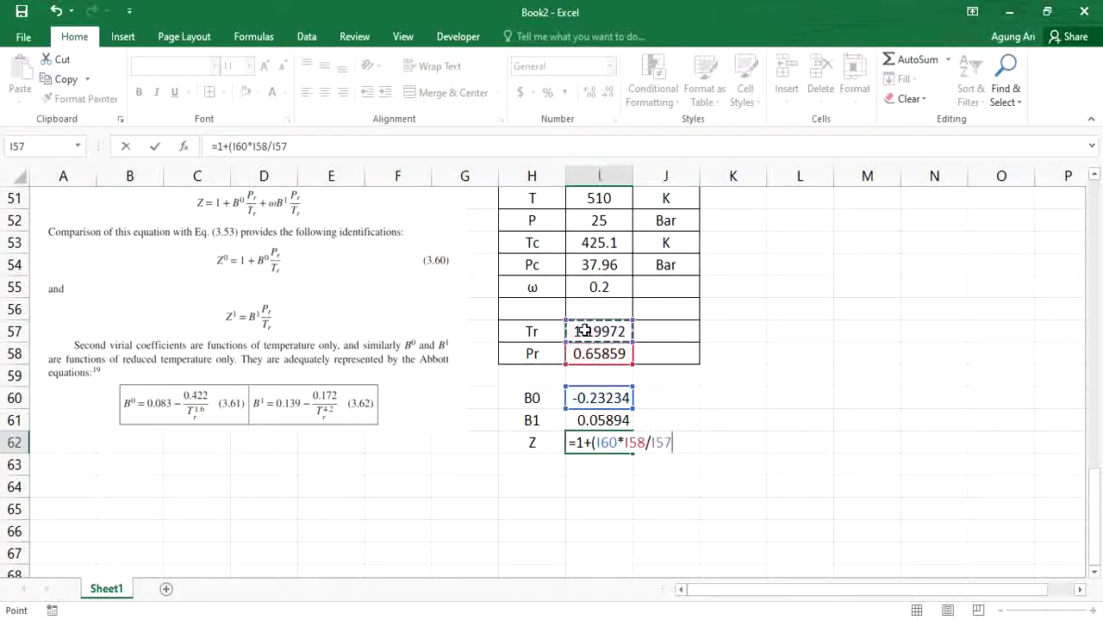
text())
text(_)
text(+)
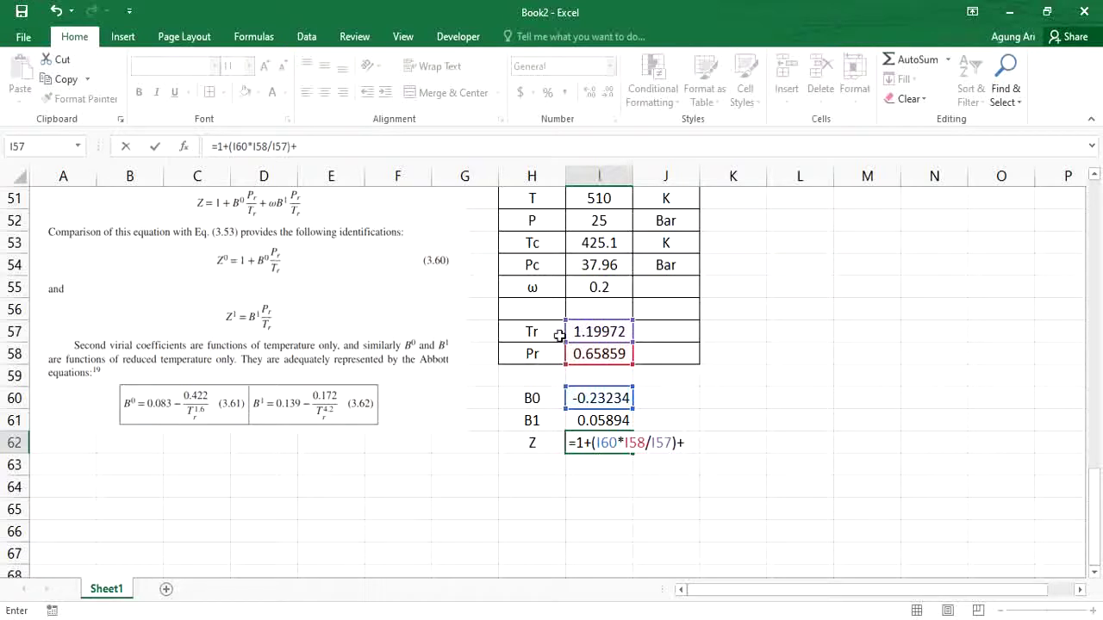
click(589, 284)
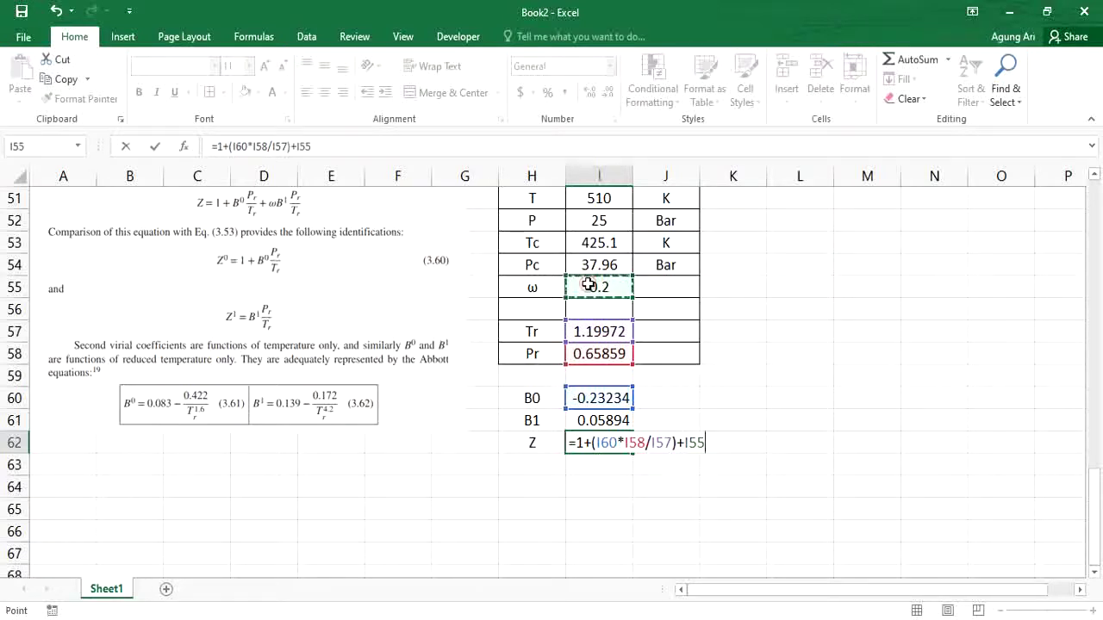
key(BackSpace)
key(BackSpace)
key(BackSpace)
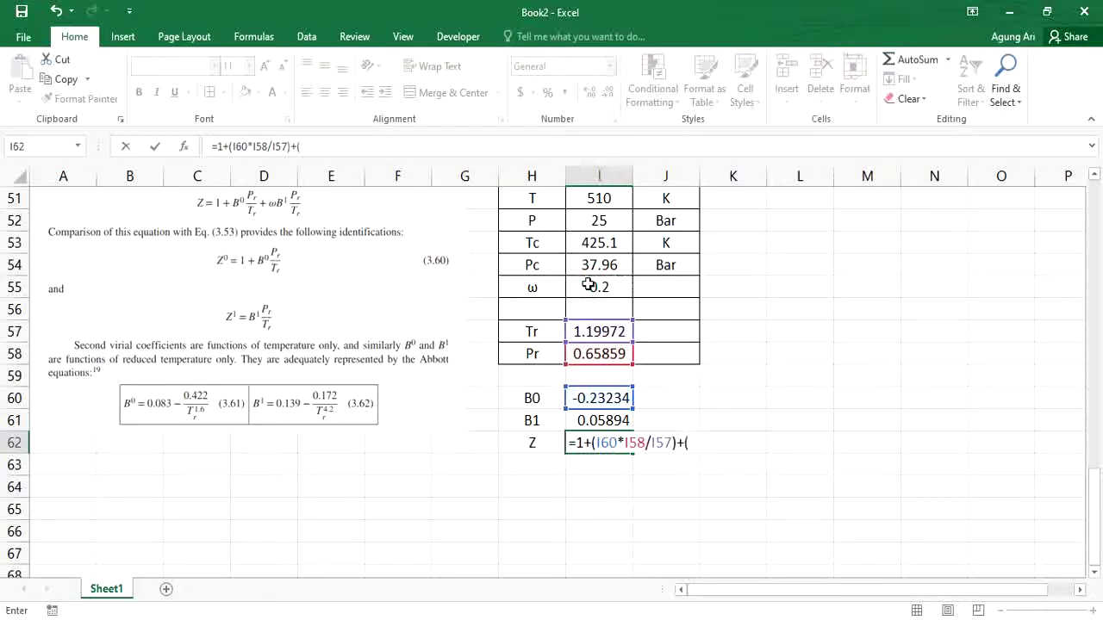
text(()
click(588, 284)
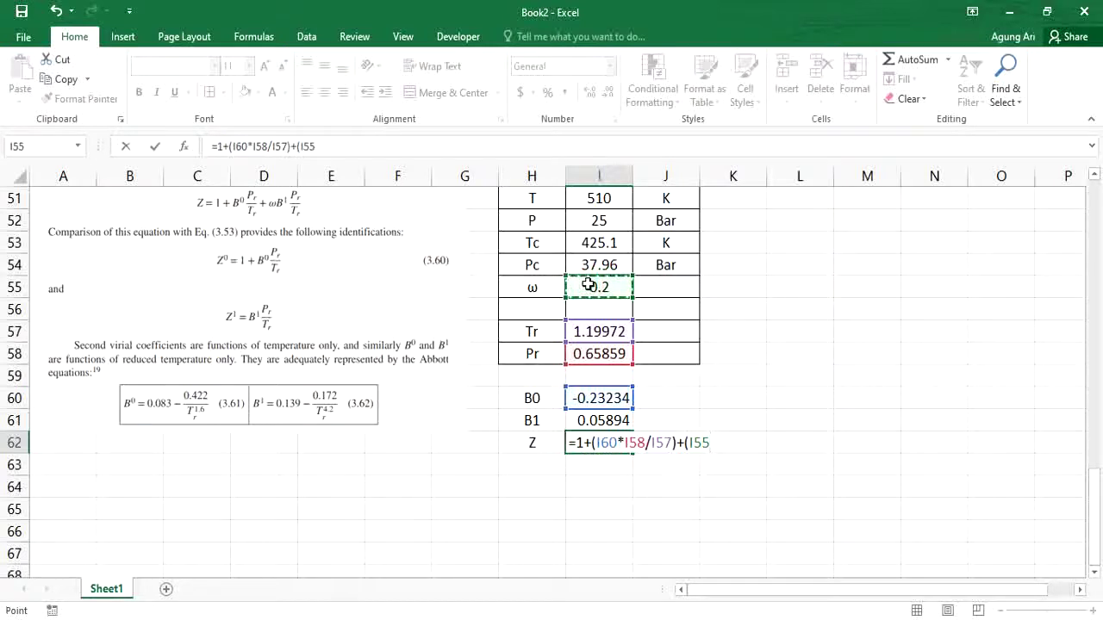
text(*)
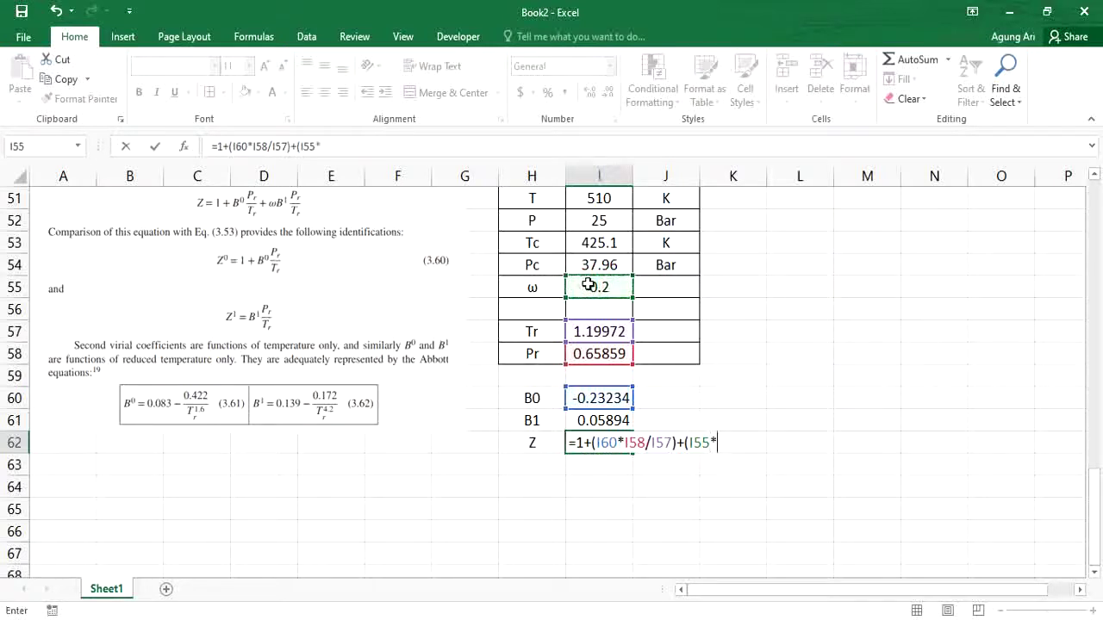
click(592, 420)
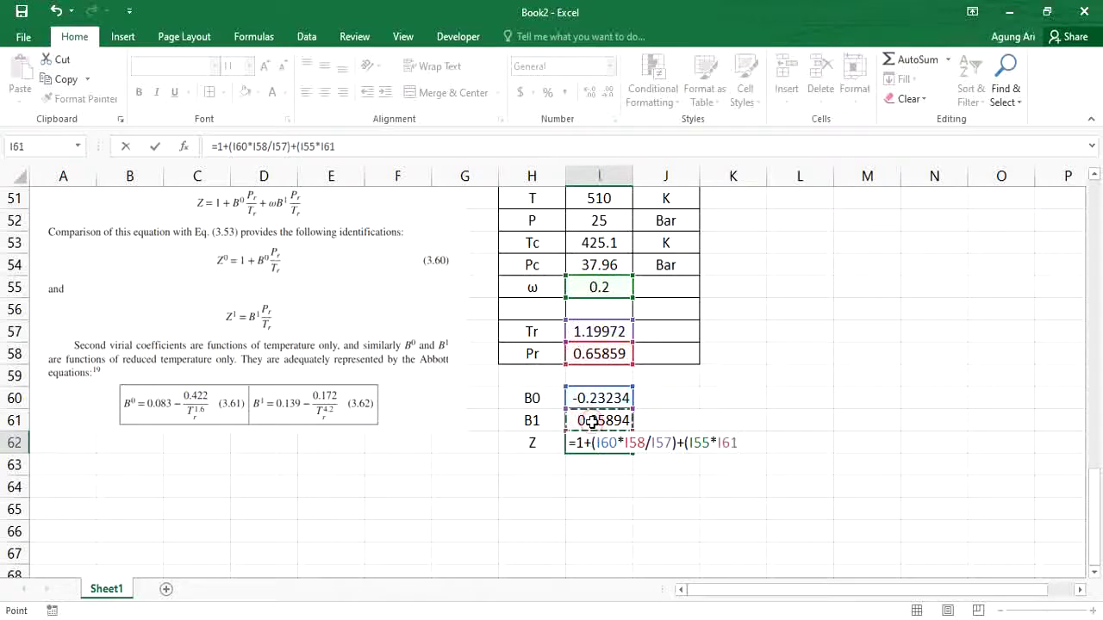
text(*)
click(587, 354)
text(/)
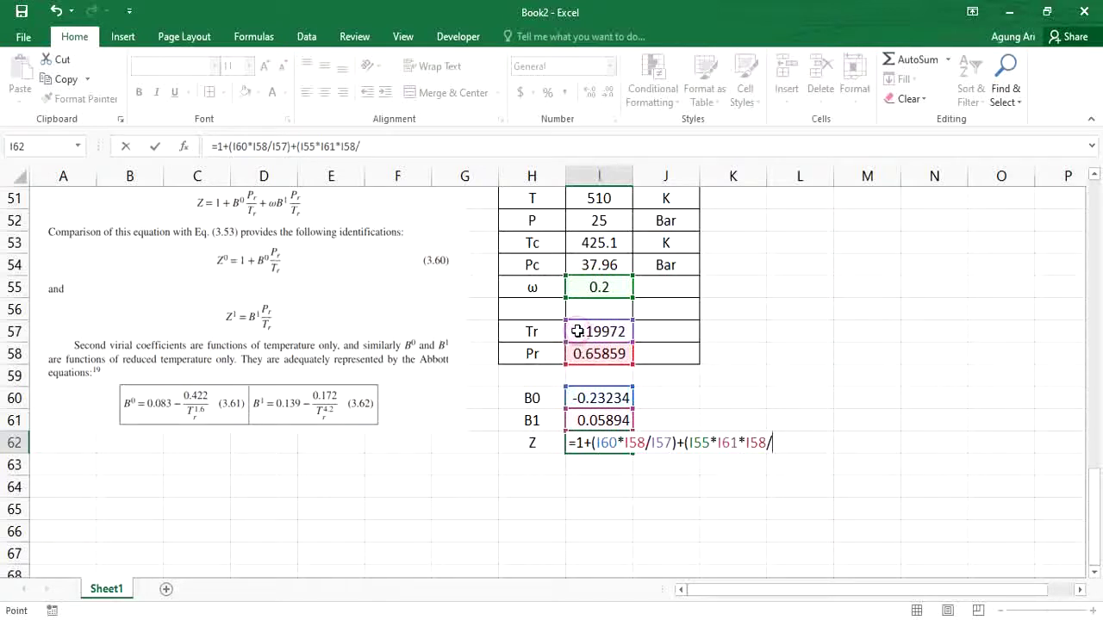
click(577, 331)
text())
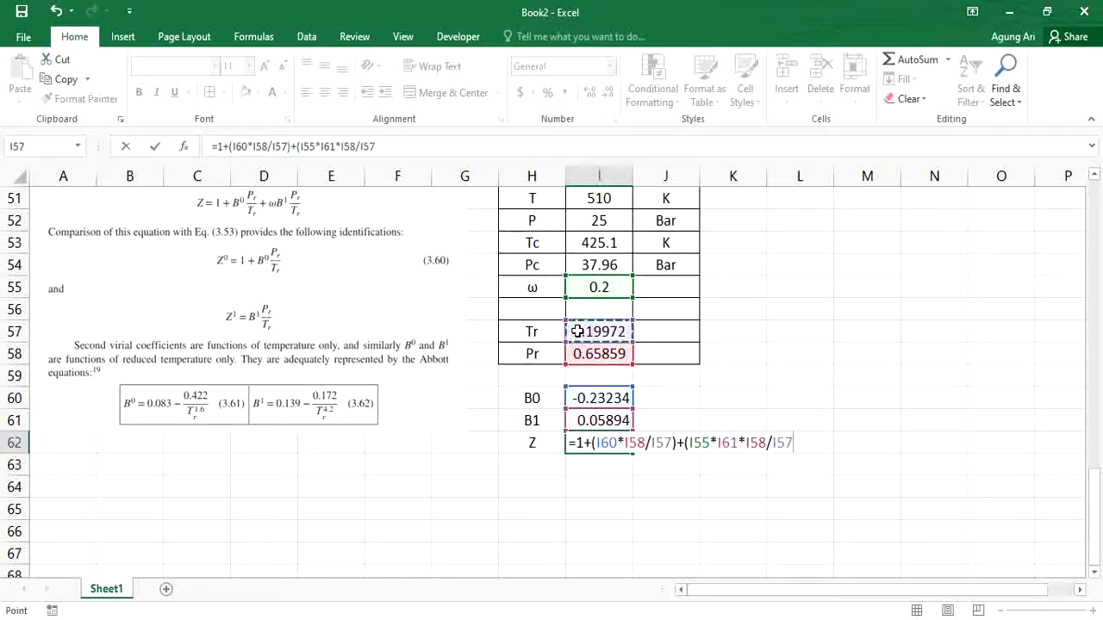
key(Return)
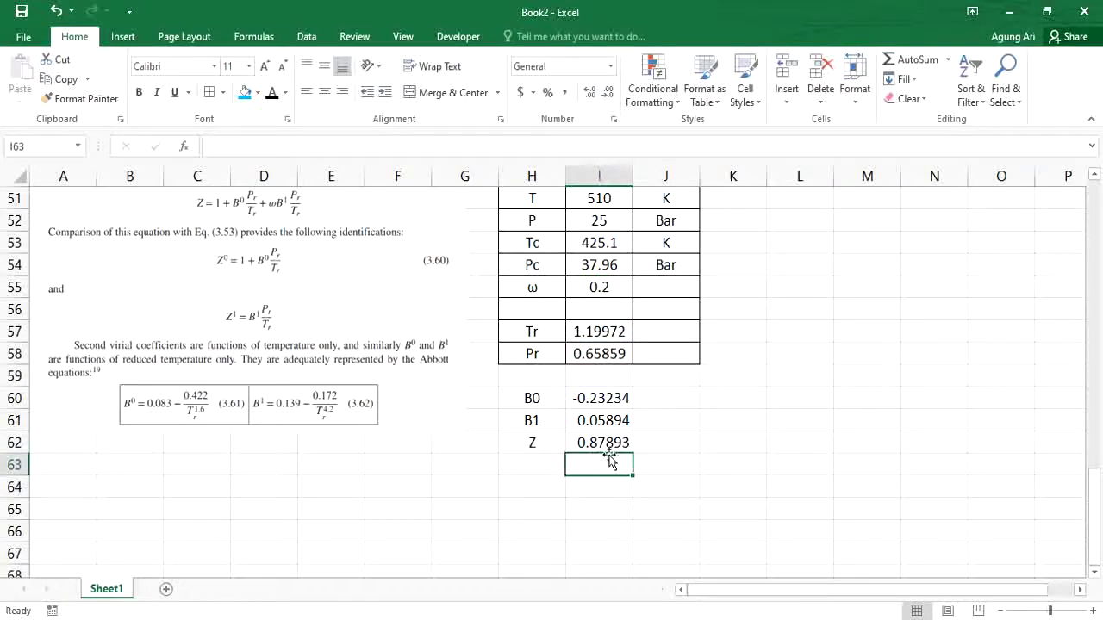
Label H63 "V" and enter the expression ZRT/P as text in I63, following the earlier volume calculation in rows 45 and 46.
scroll(610, 461, up, 7)
scroll(608, 458, down, 1)
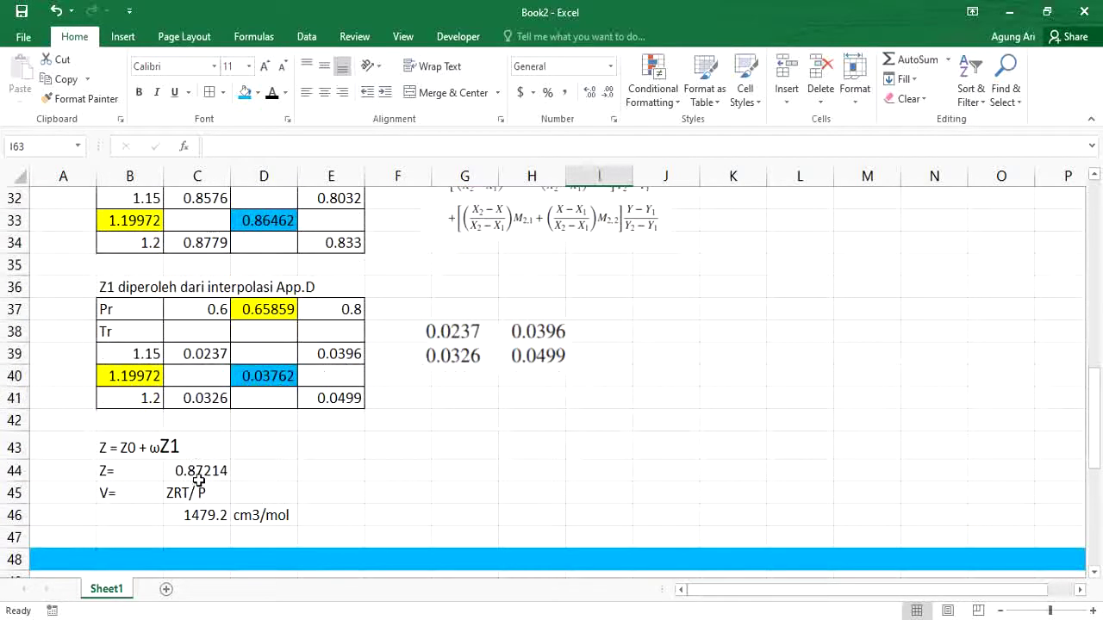
scroll(222, 469, down, 8)
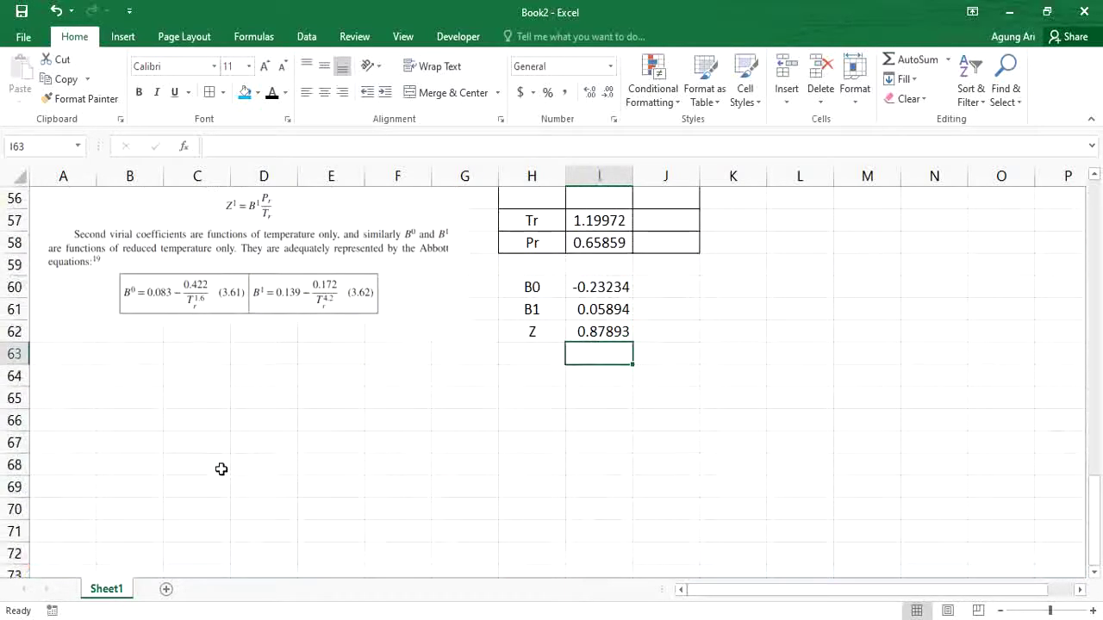
click(525, 346)
text(V)
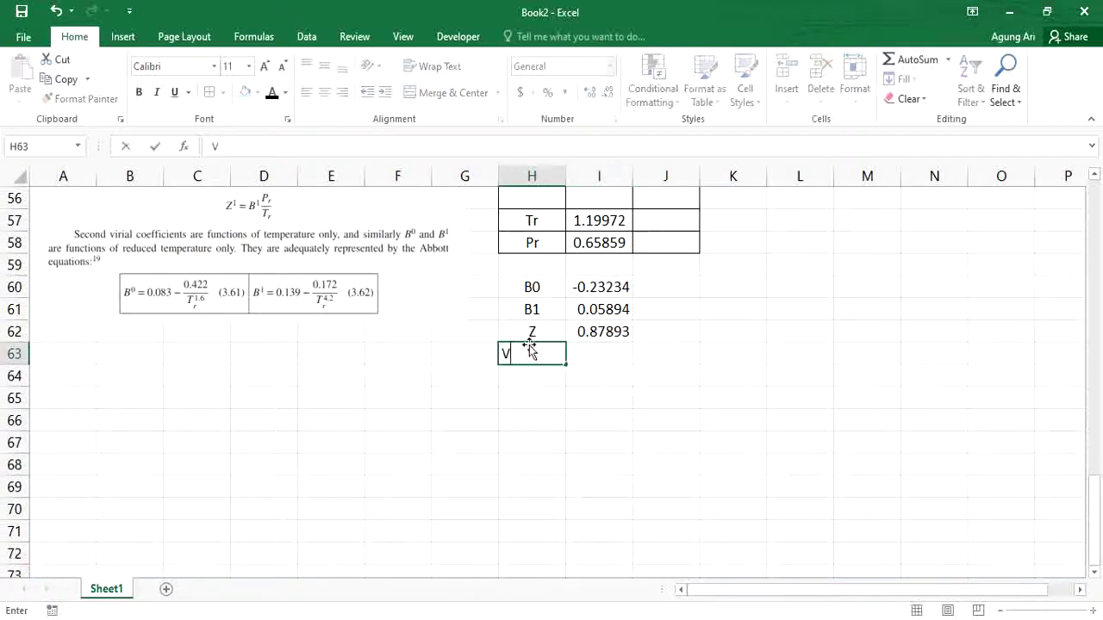
key(Tab)
scroll(532, 344, up, 6)
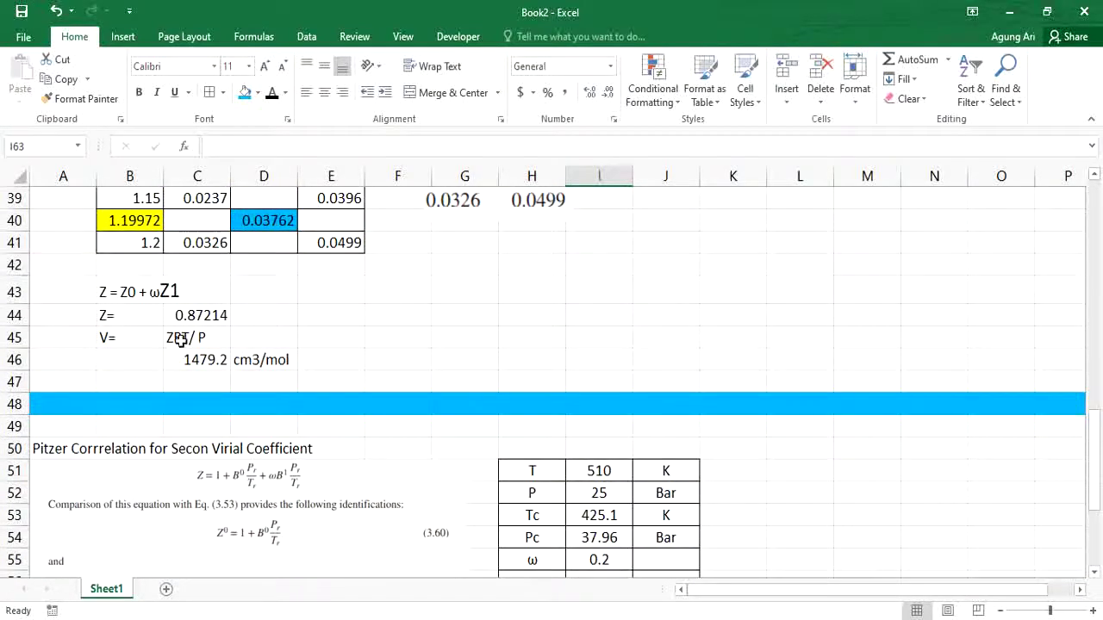
click(180, 340)
scroll(180, 341, down, 4)
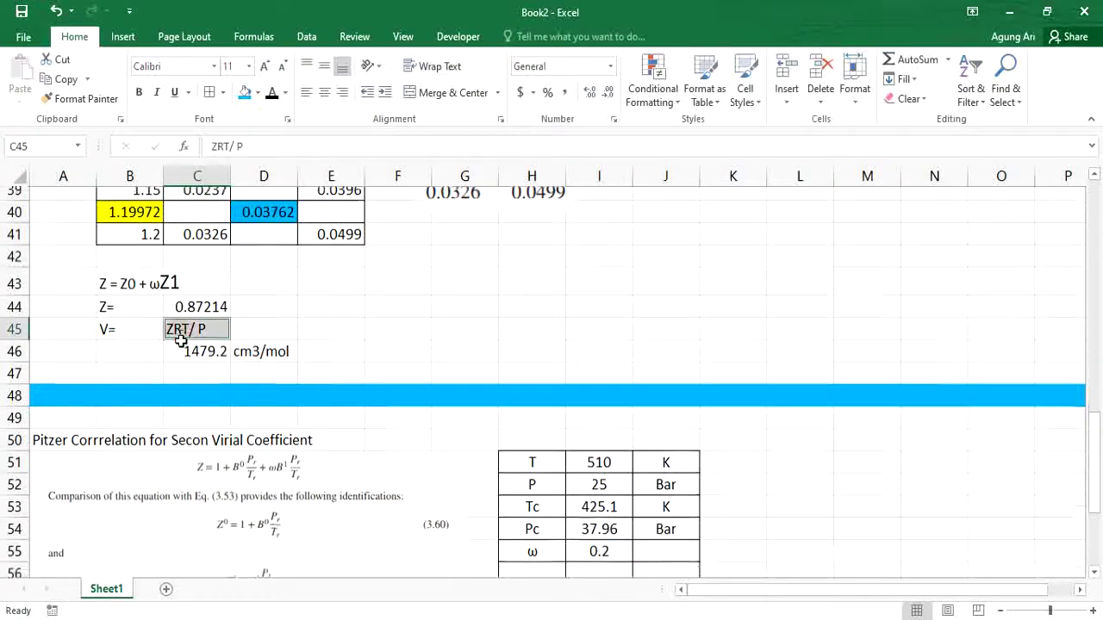
click(597, 462)
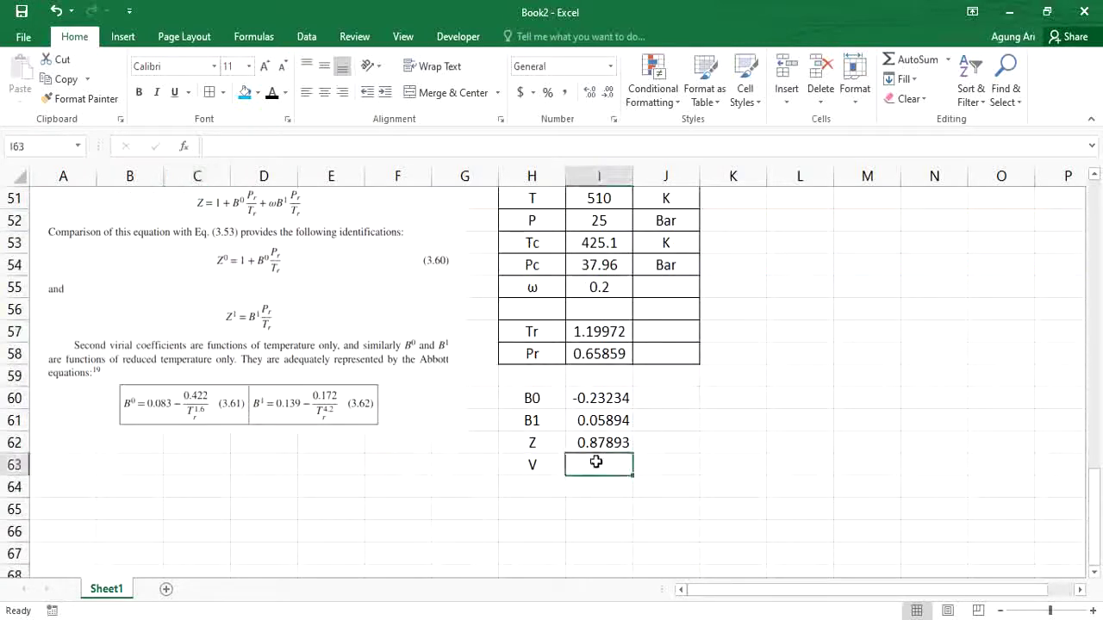
text(Z)
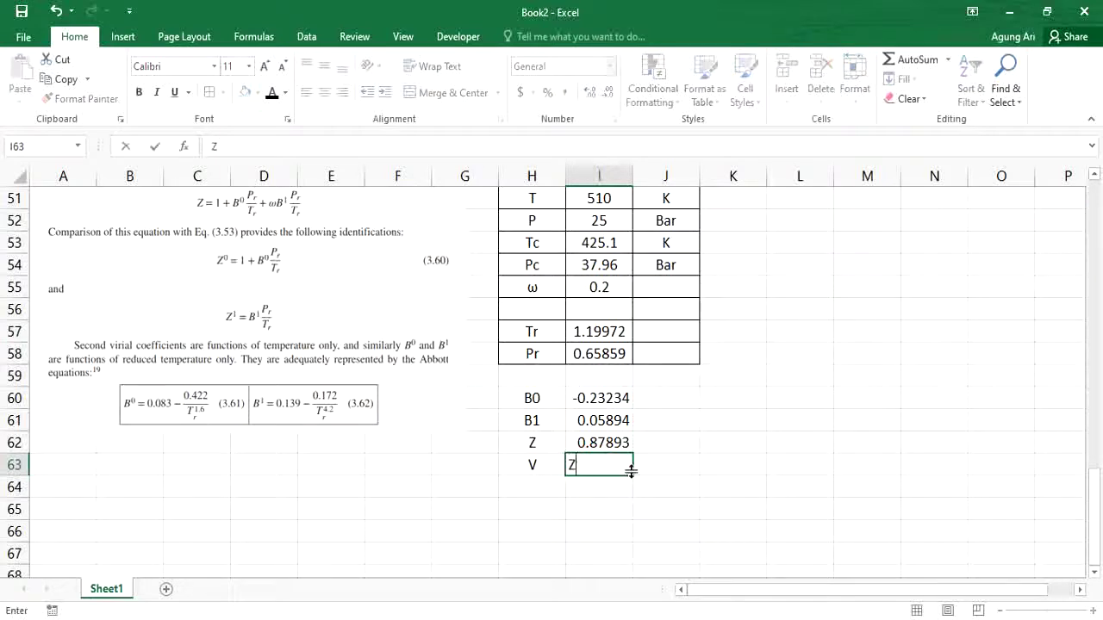
text(RT/P)
key(Return)
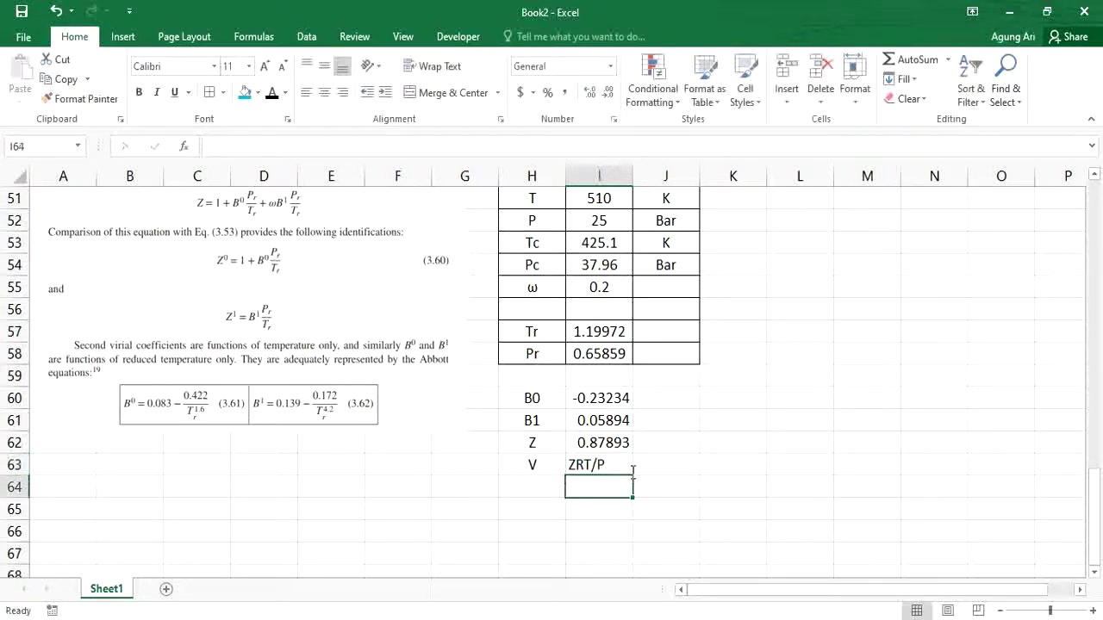
Calculate the molar volume in I64 with the formula =I62*83.14*I51/I52.
text(=)
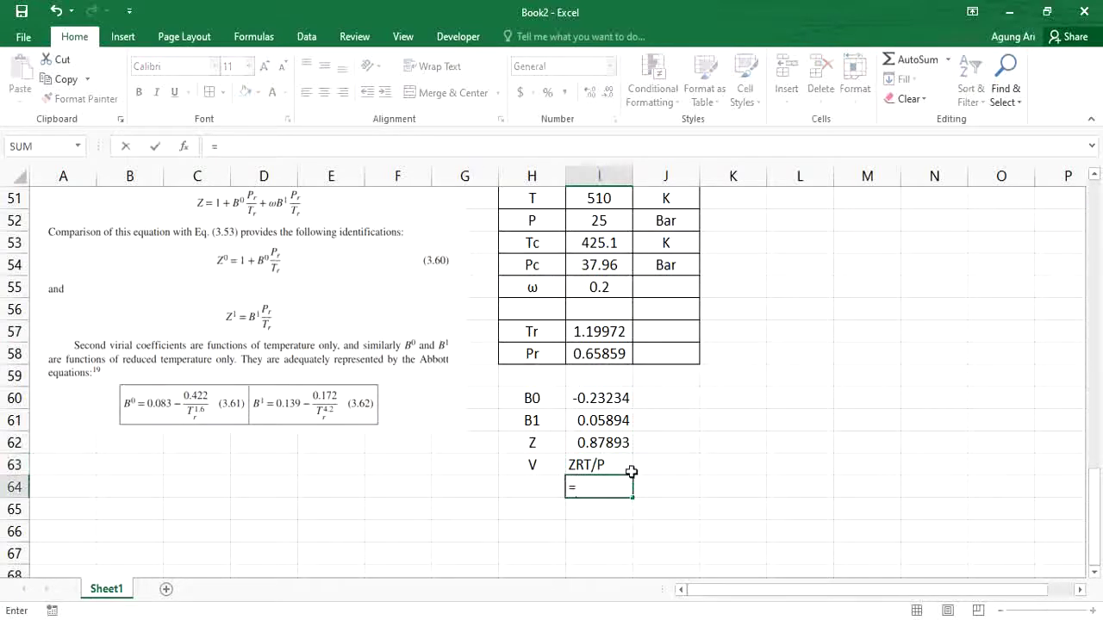
click(582, 445)
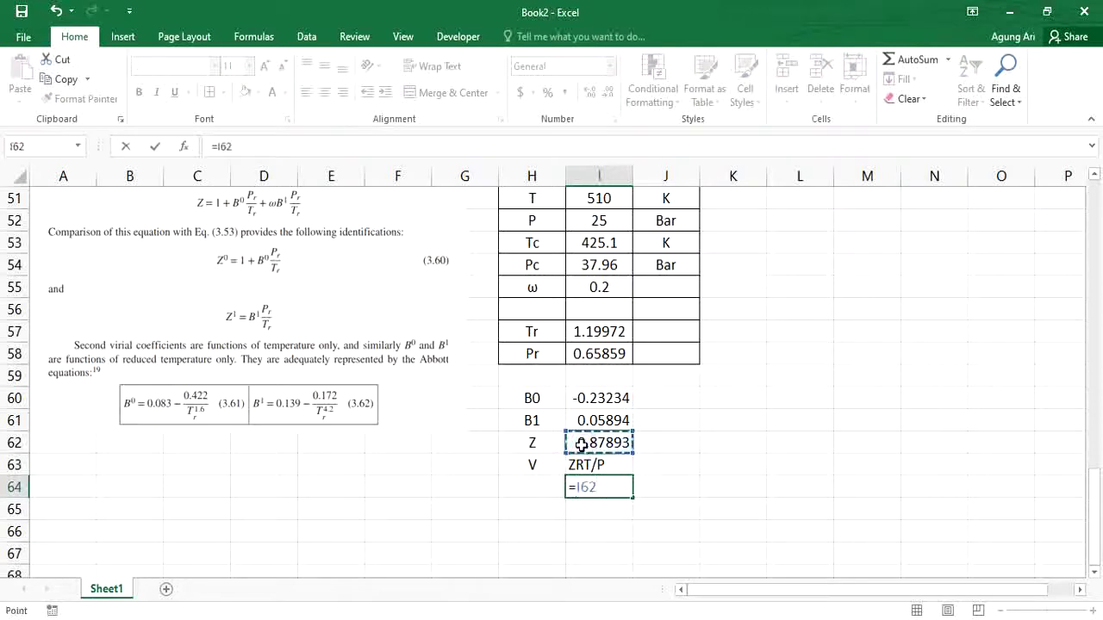
text(*83)
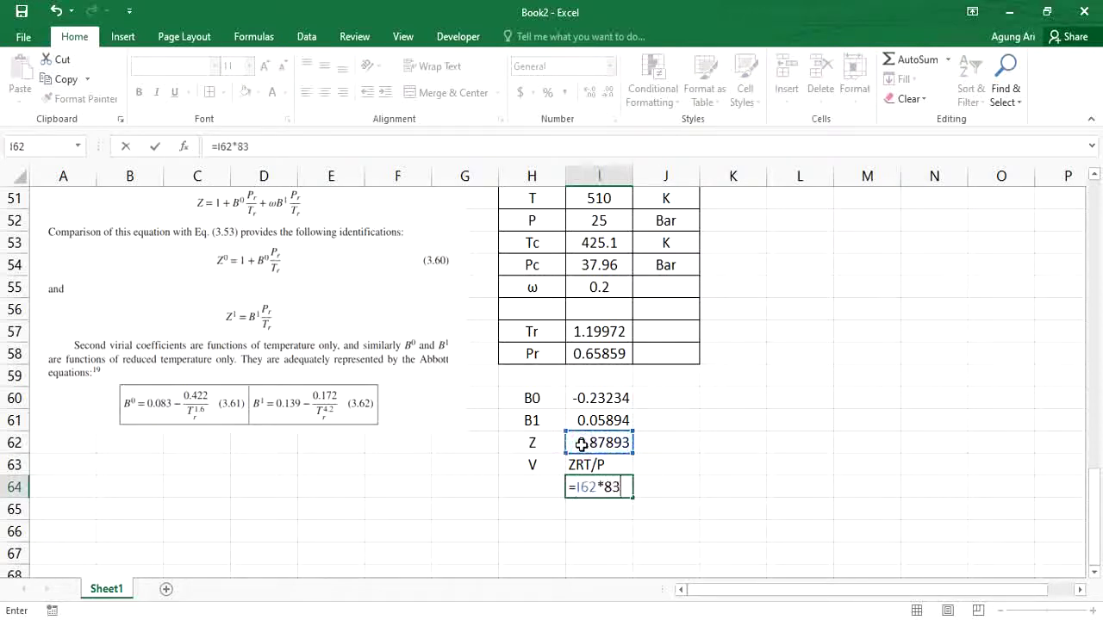
text(.14*)
click(585, 196)
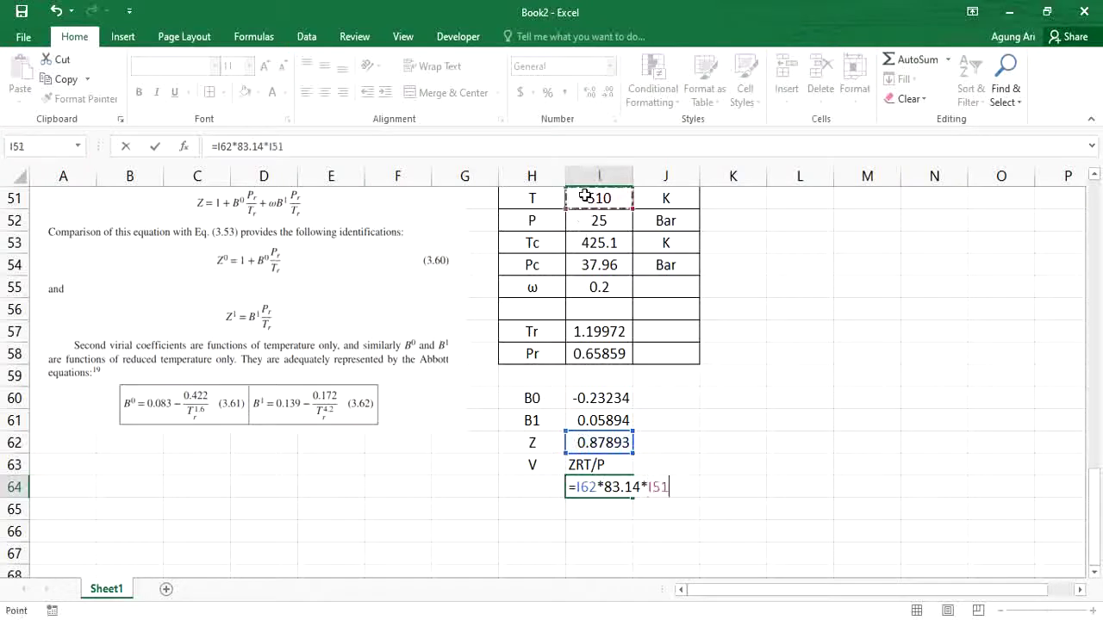
text(/)
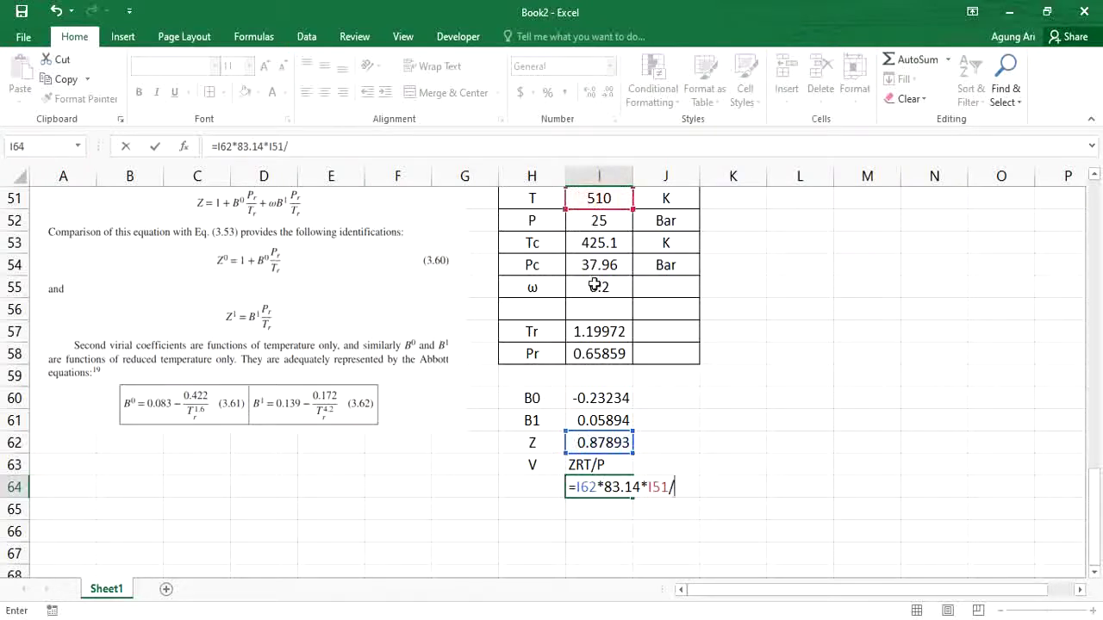
click(595, 220)
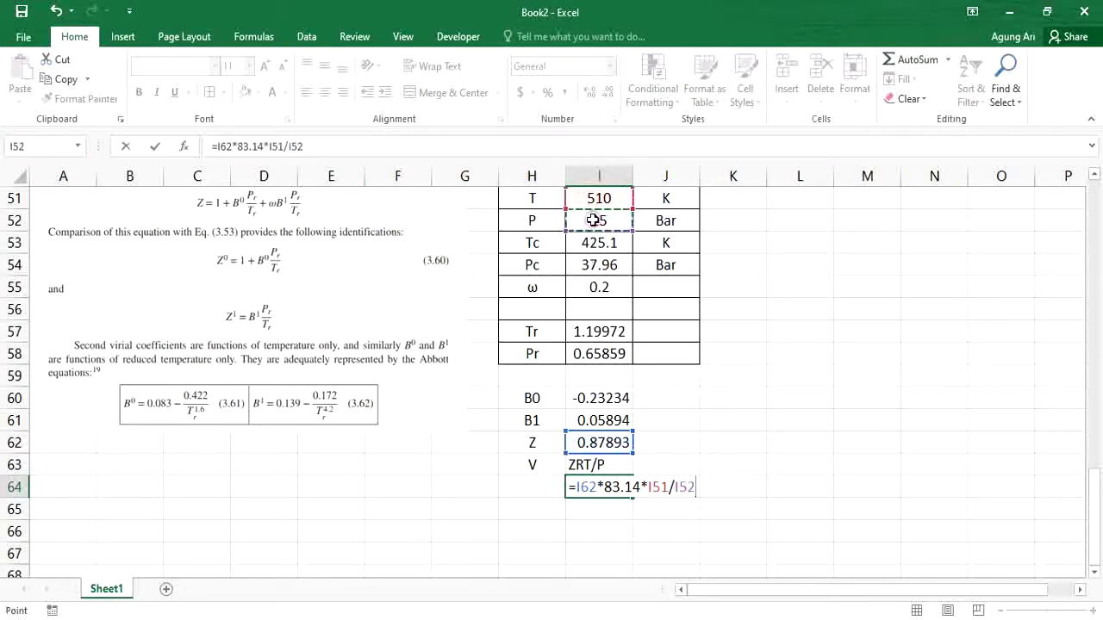
key(Return)
click(654, 483)
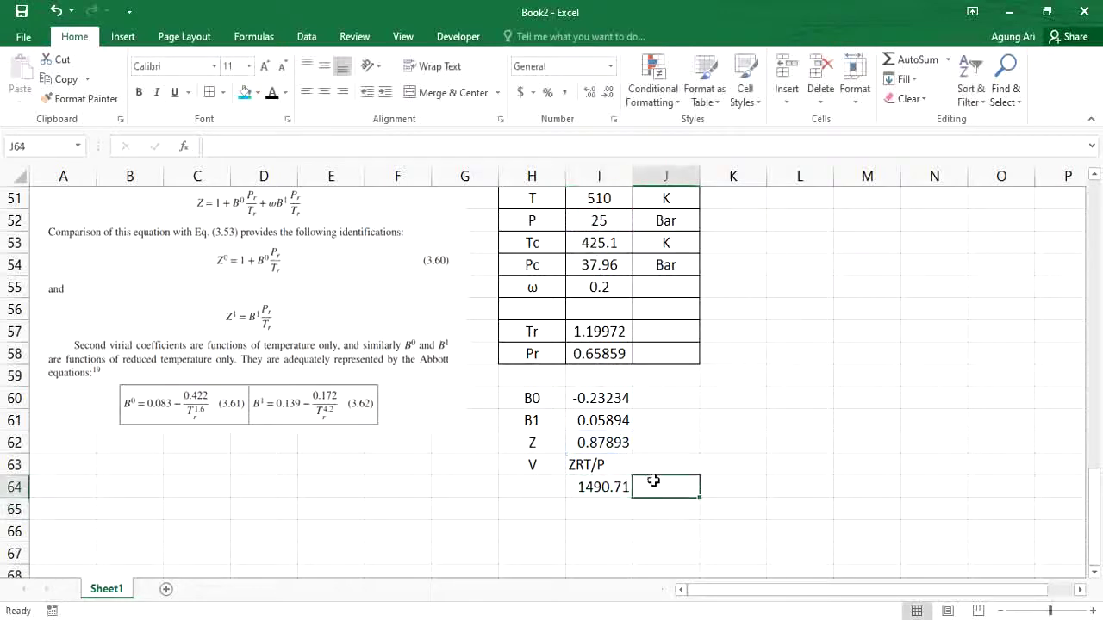
Enter the unit cm3/mol in J64 beside the molar volume from the second virial coefficient calculation.
text(cm3/)
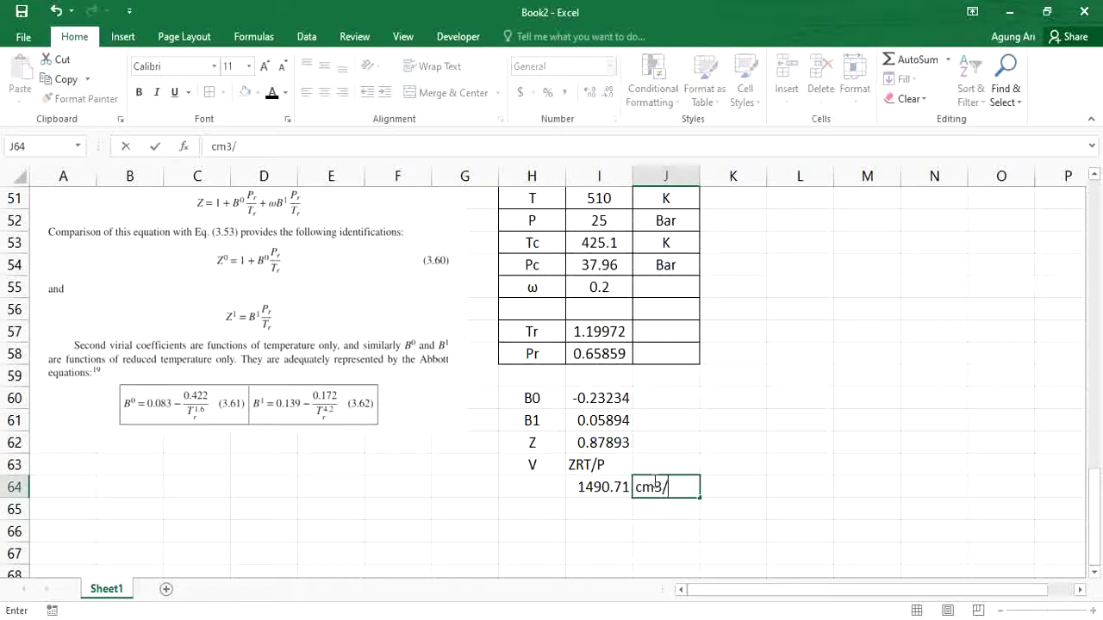
text(mol)
key(Return)
scroll(518, 409, up, 4)
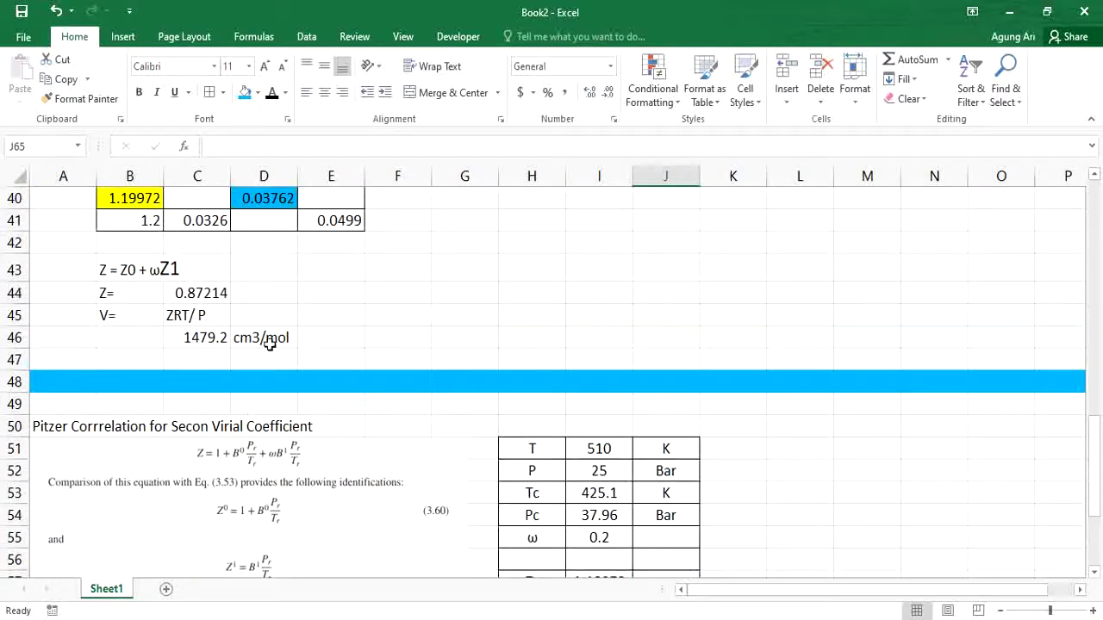
scroll(307, 354, down, 3)
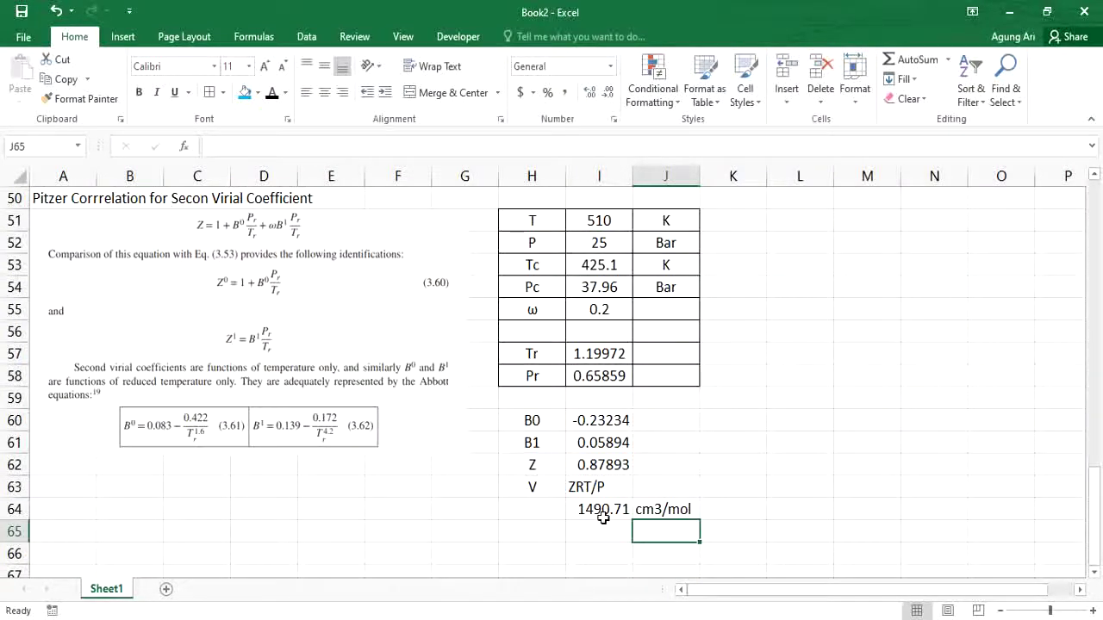
scroll(604, 520, right, 1)
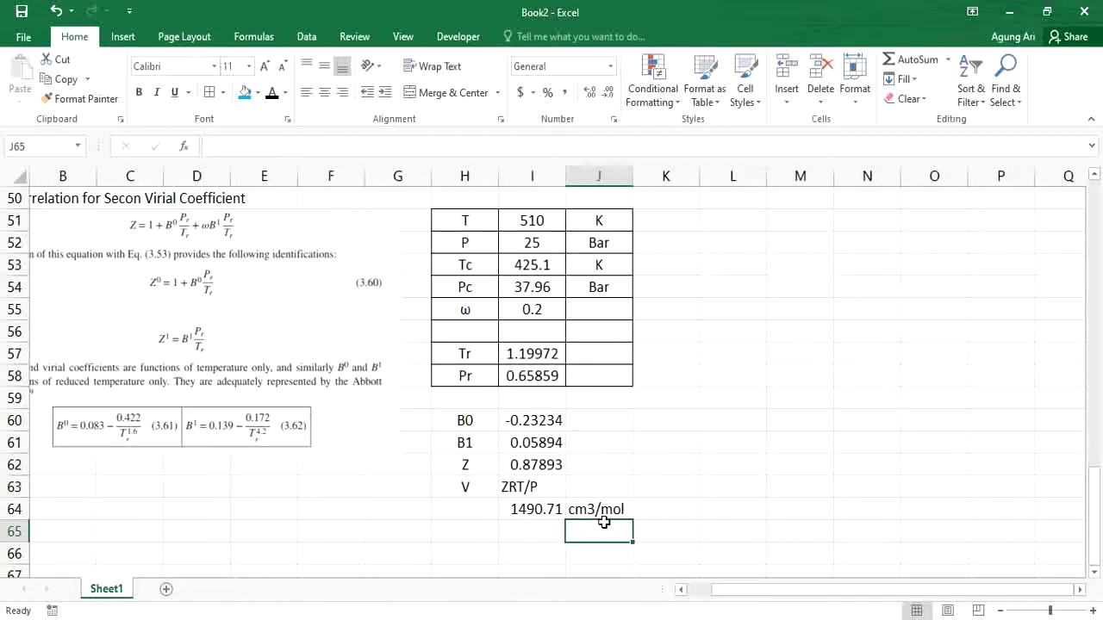
scroll(604, 523, left, 1)
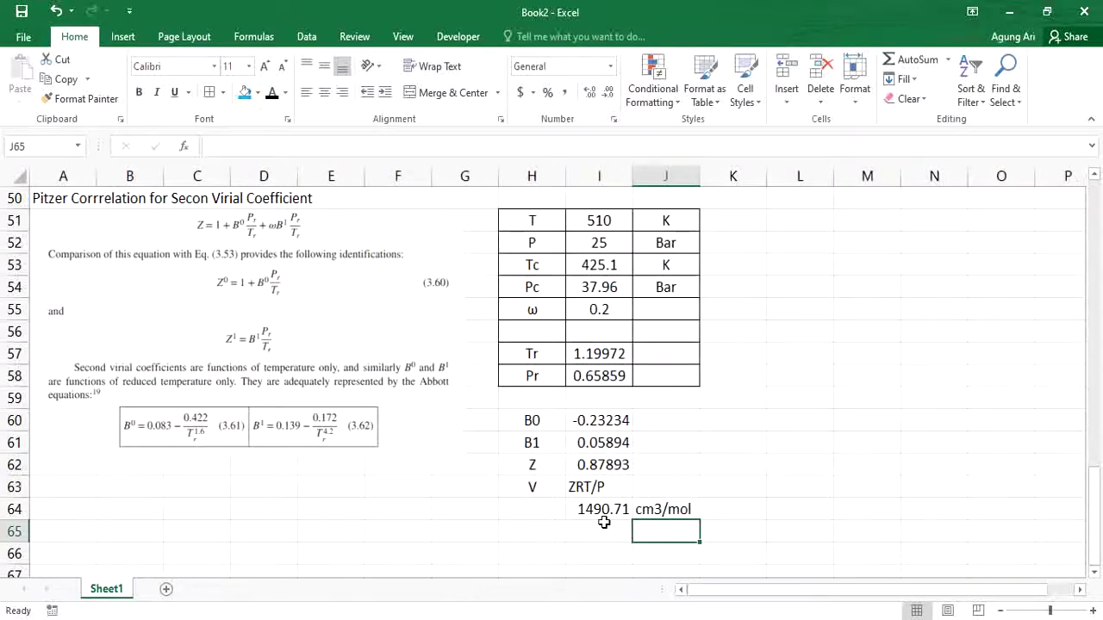
scroll(604, 522, up, 1)
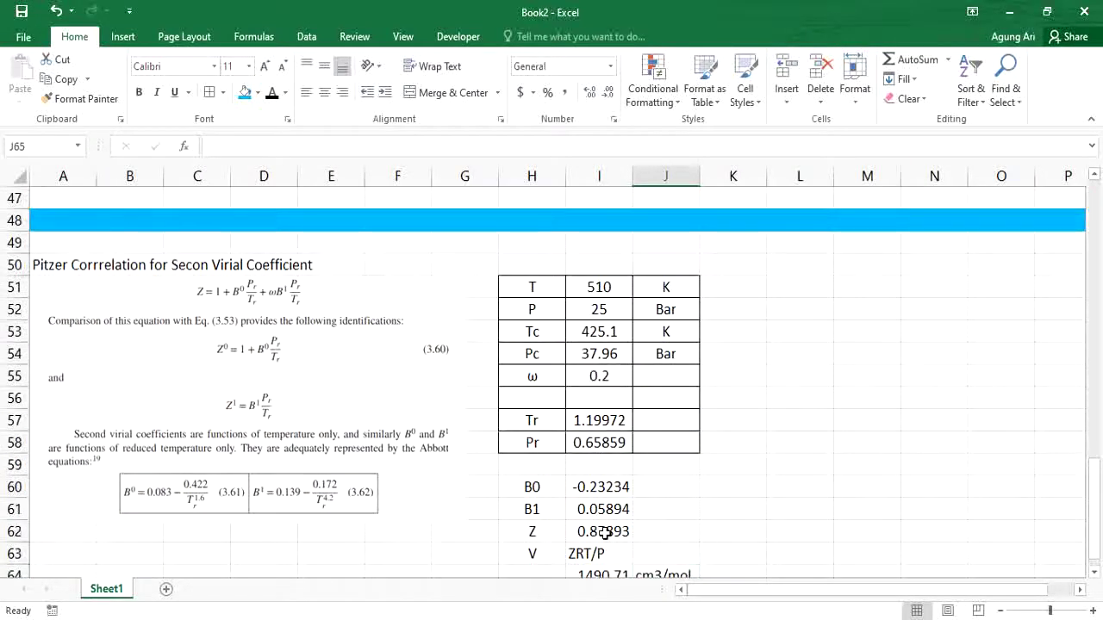
Switch to Foxit Reader and compare the calculated Z and V with the solution to part (c) of Example 3.10.
key(alt+Tab)
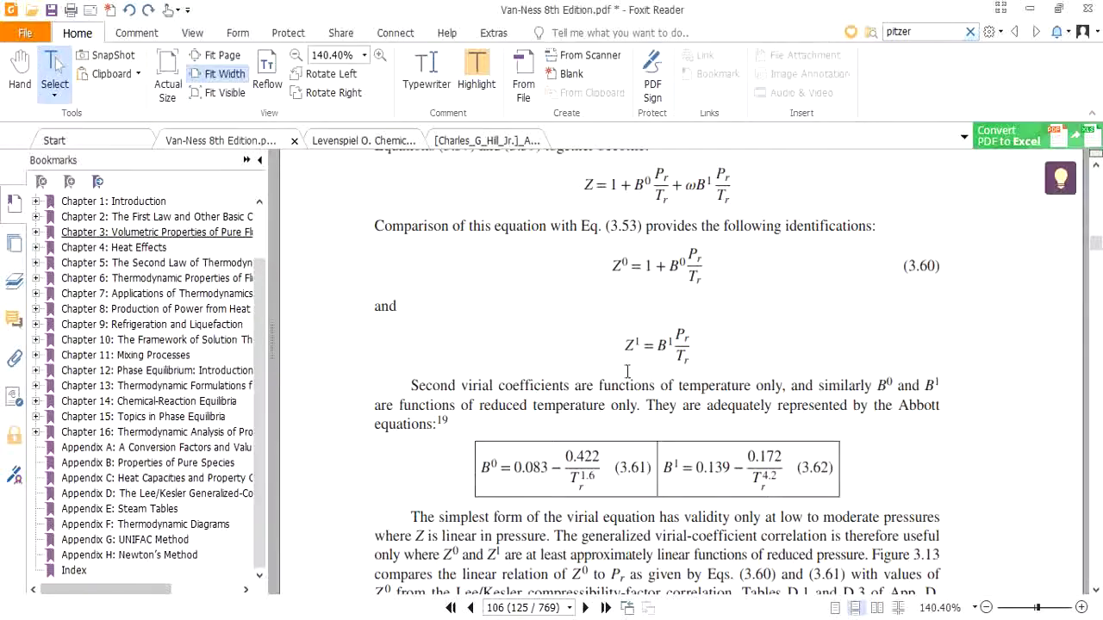
scroll(634, 371, down, 6)
scroll(634, 370, down, 15)
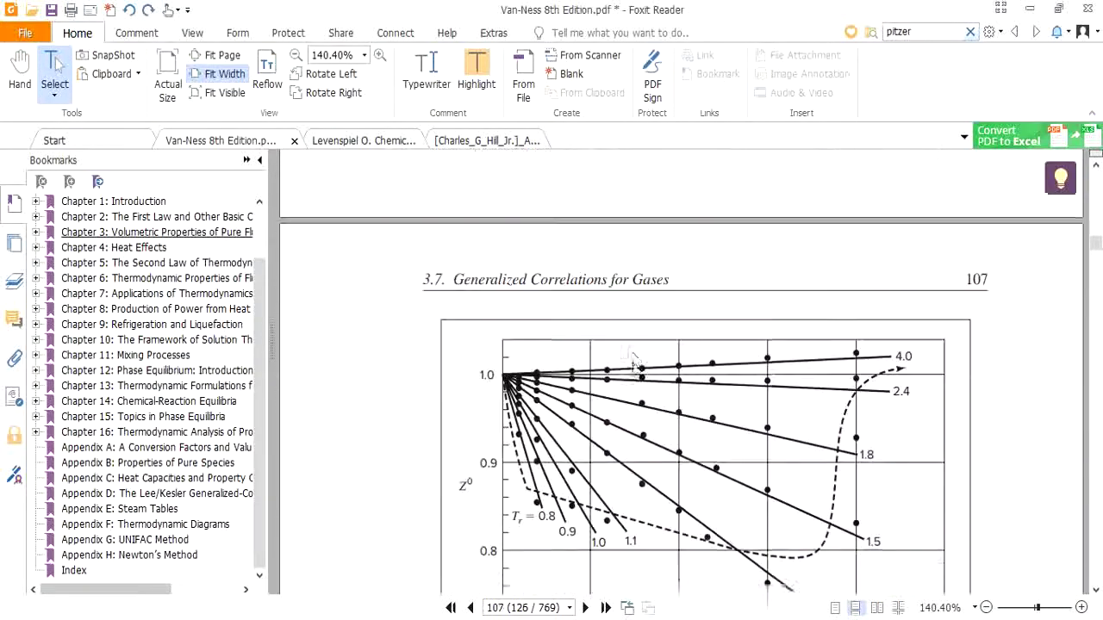
scroll(634, 369, down, 15)
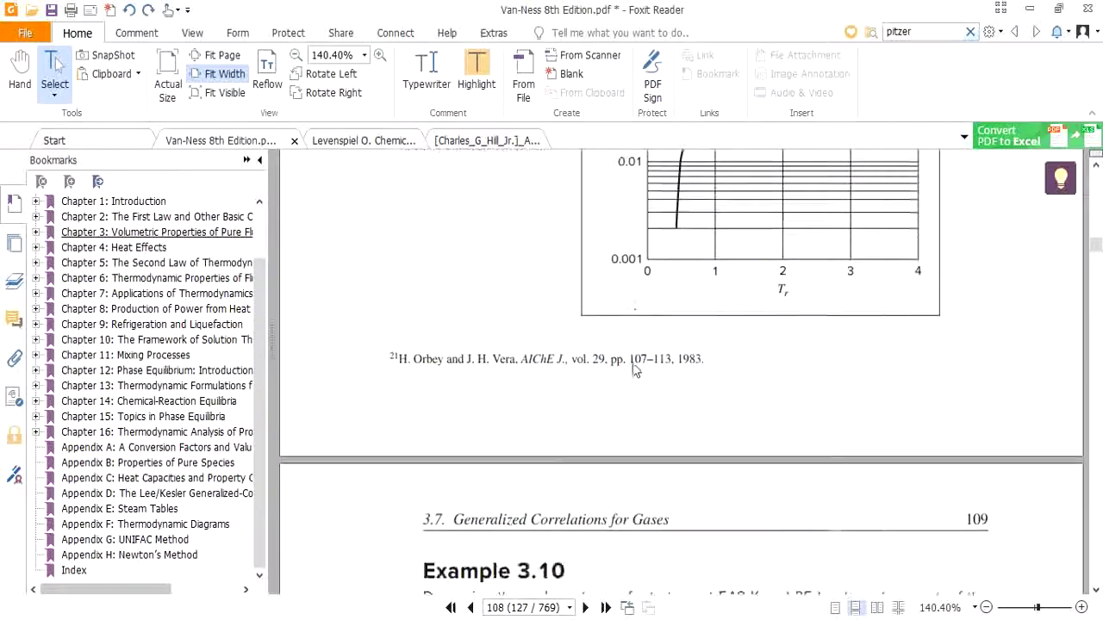
scroll(635, 368, down, 10)
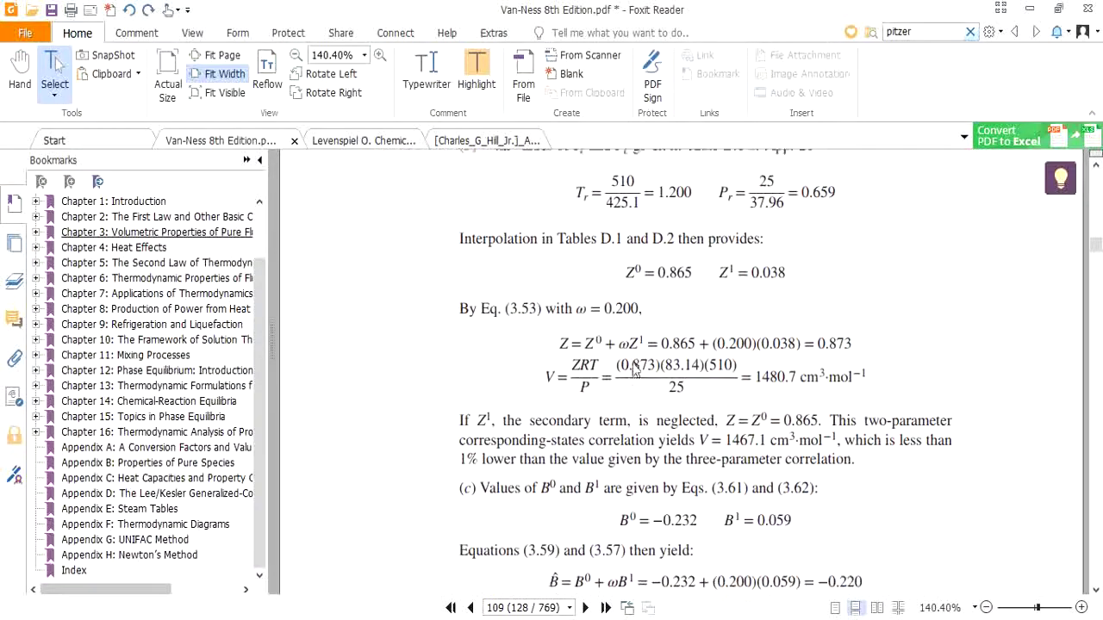
scroll(635, 369, up, 6)
scroll(634, 369, down, 9)
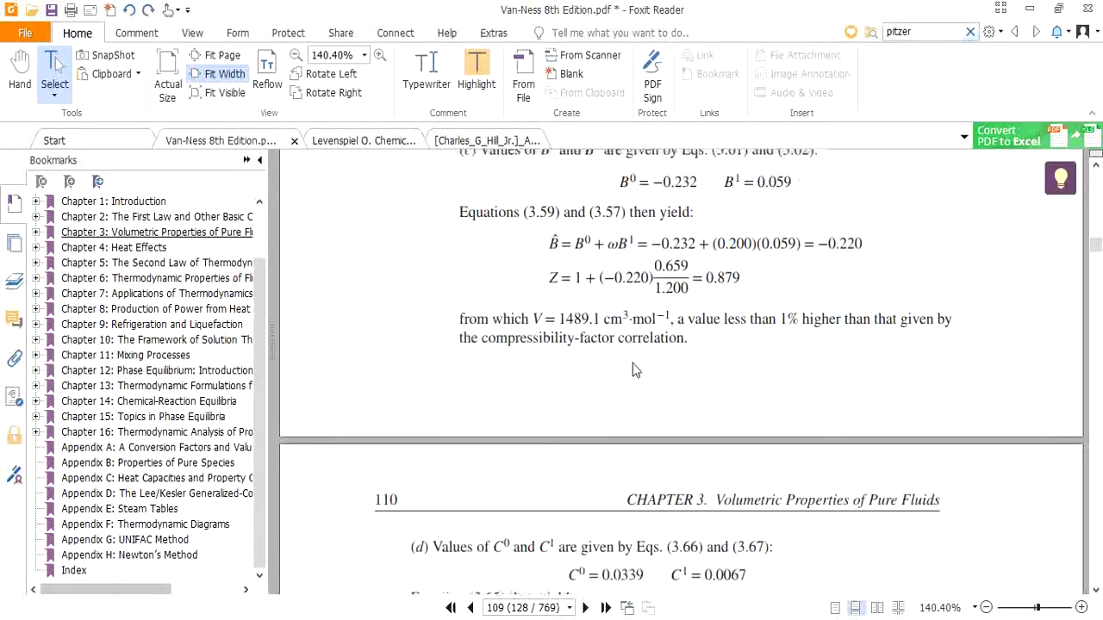
scroll(636, 368, up, 1)
scroll(635, 369, down, 4)
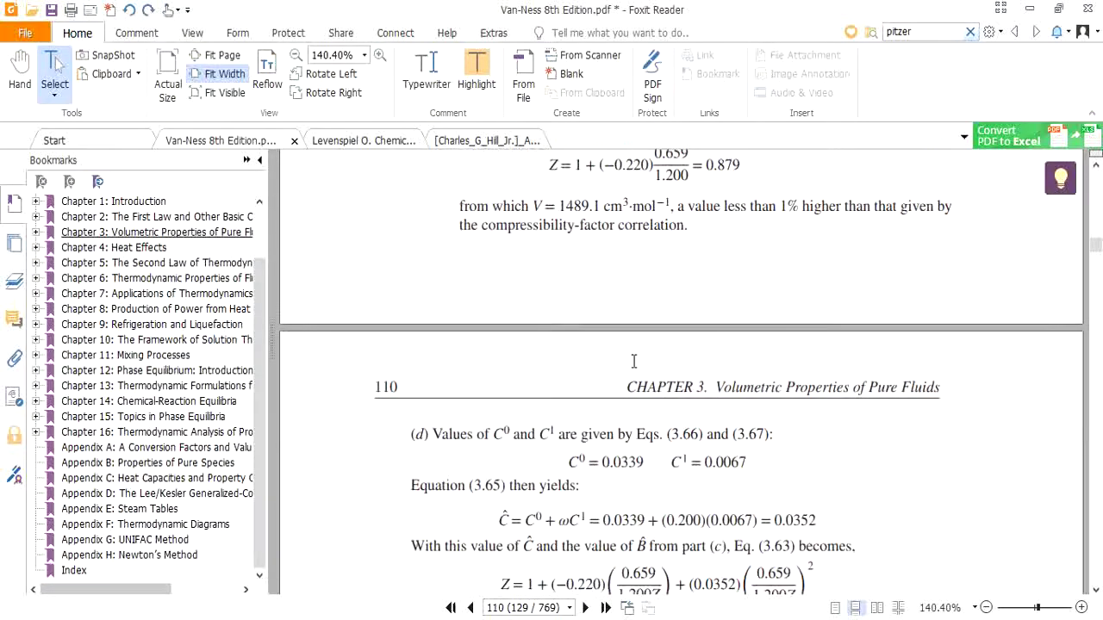
scroll(633, 361, up, 1)
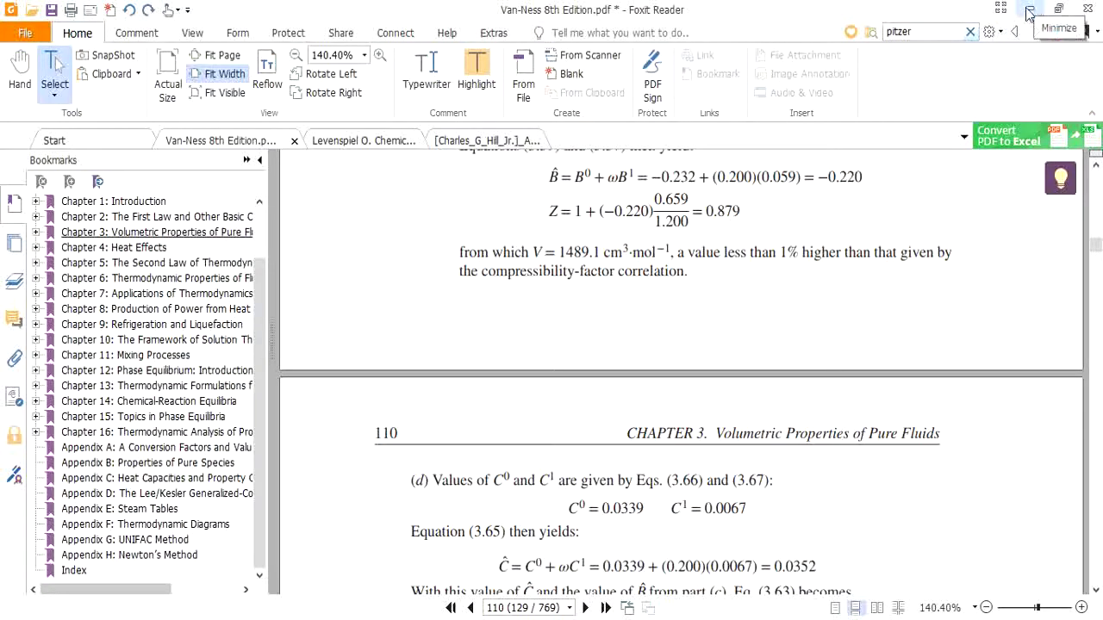
scroll(704, 346, down, 2)
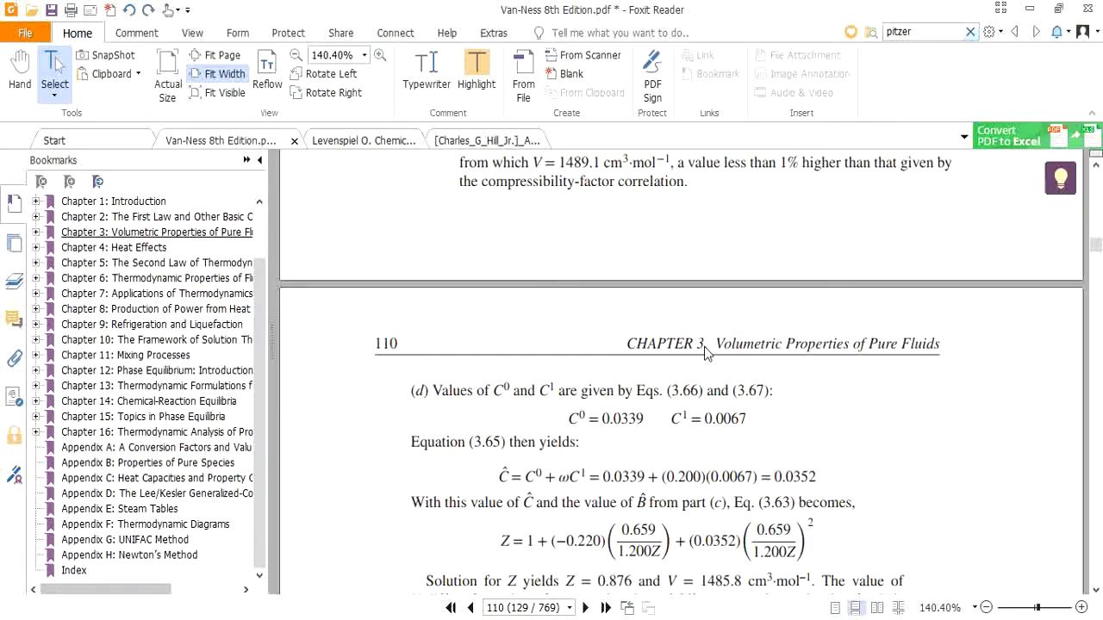
Review the third virial coefficient correlation, Eqs. (3.63) to (3.67), in the textbook.
scroll(704, 347, up, 20)
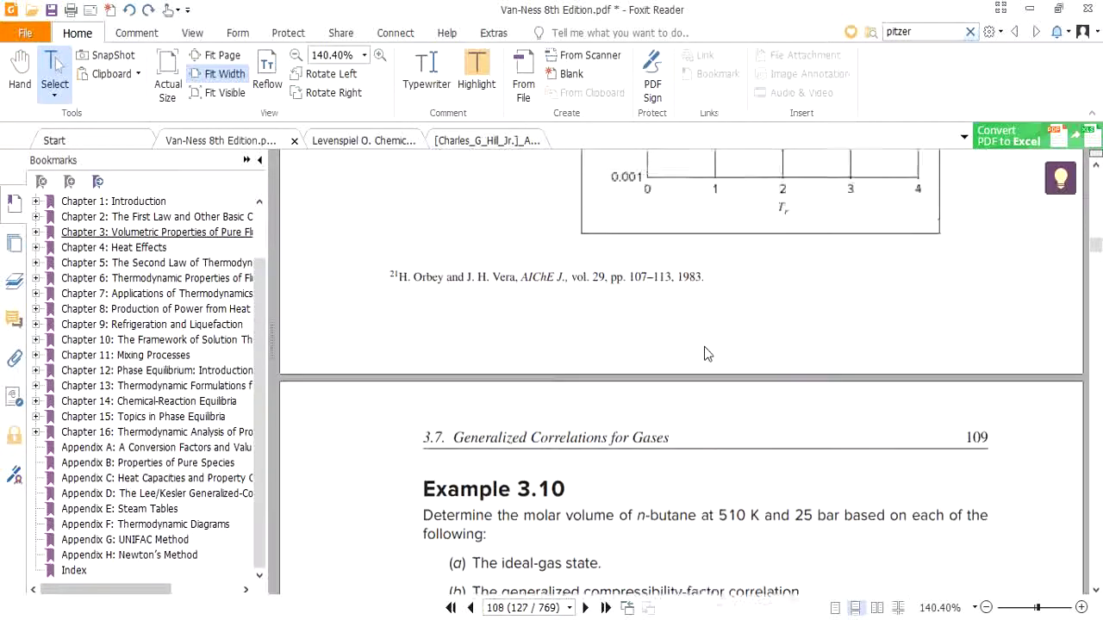
scroll(704, 346, up, 20)
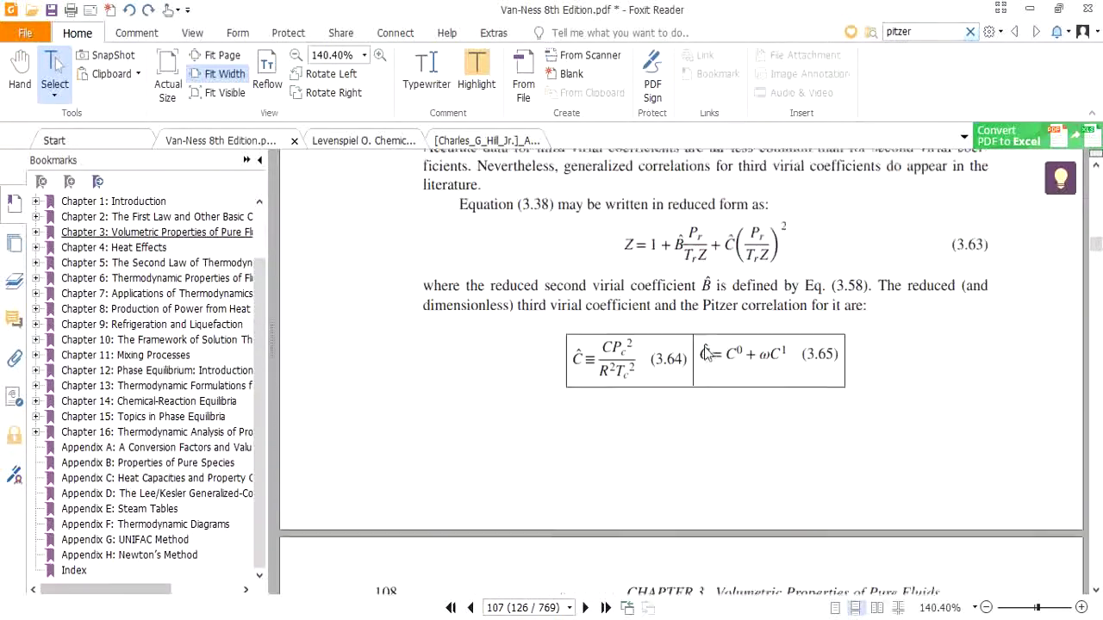
scroll(705, 349, down, 1)
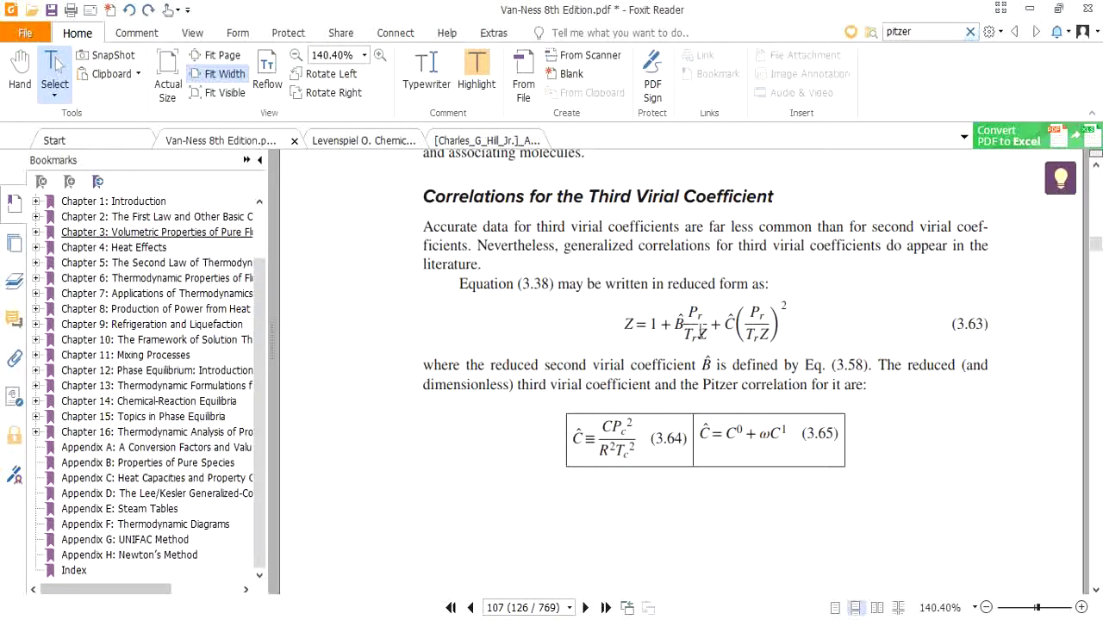
drag(701, 330, 672, 440)
click(717, 434)
scroll(757, 432, down, 5)
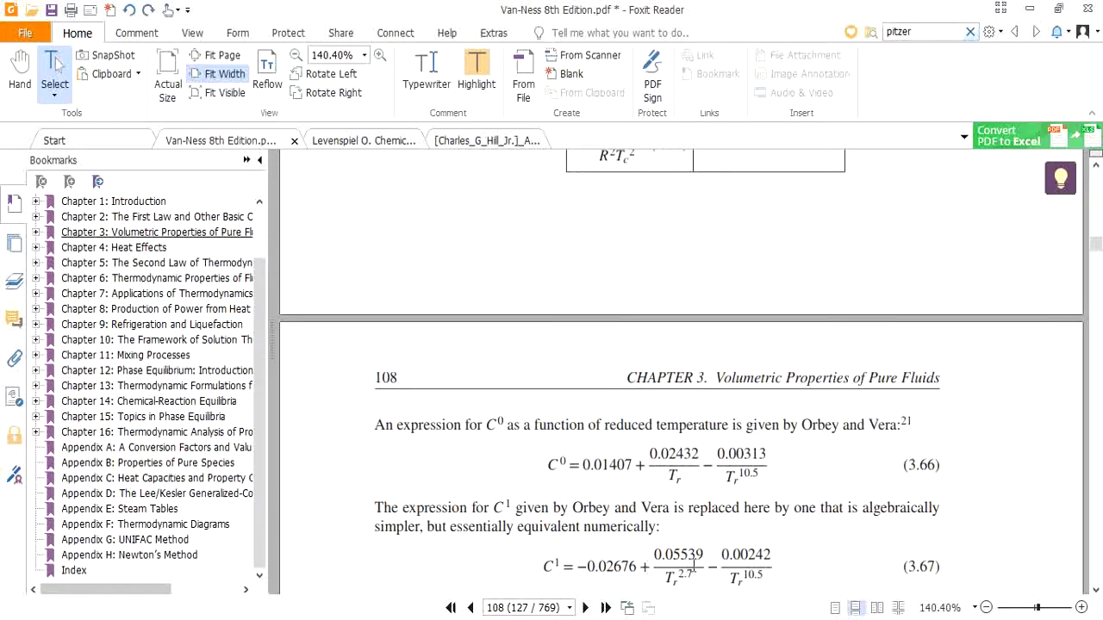
scroll(703, 565, up, 1)
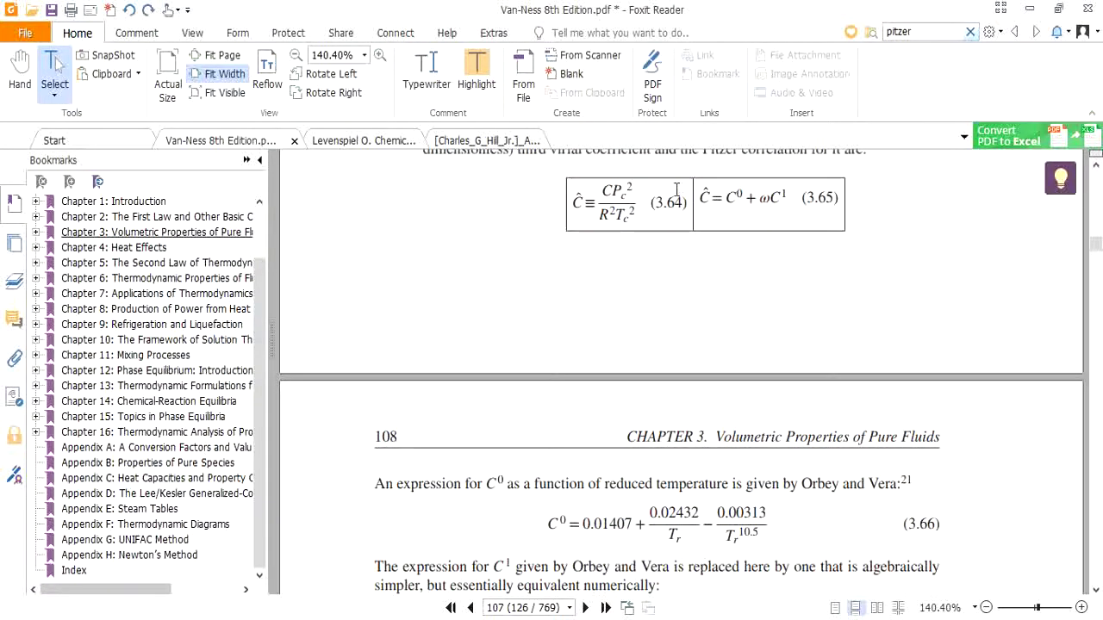
scroll(707, 343, down, 1)
scroll(672, 415, up, 3)
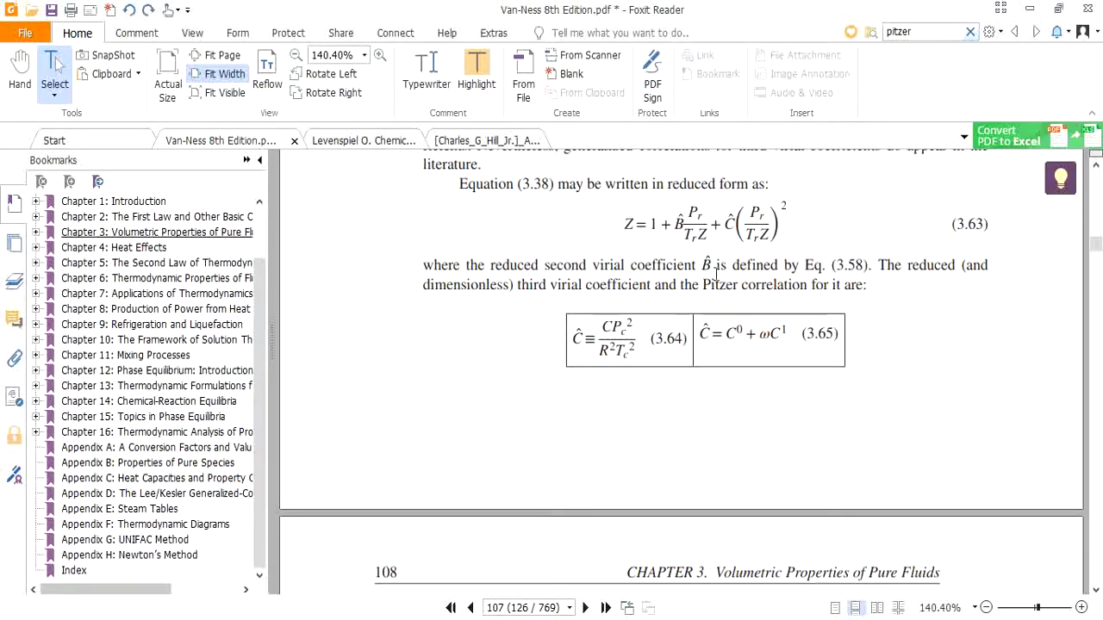
Examine the solution to part (d) of Example 3.10, which uses the correlations for both B and C.
scroll(715, 274, down, 15)
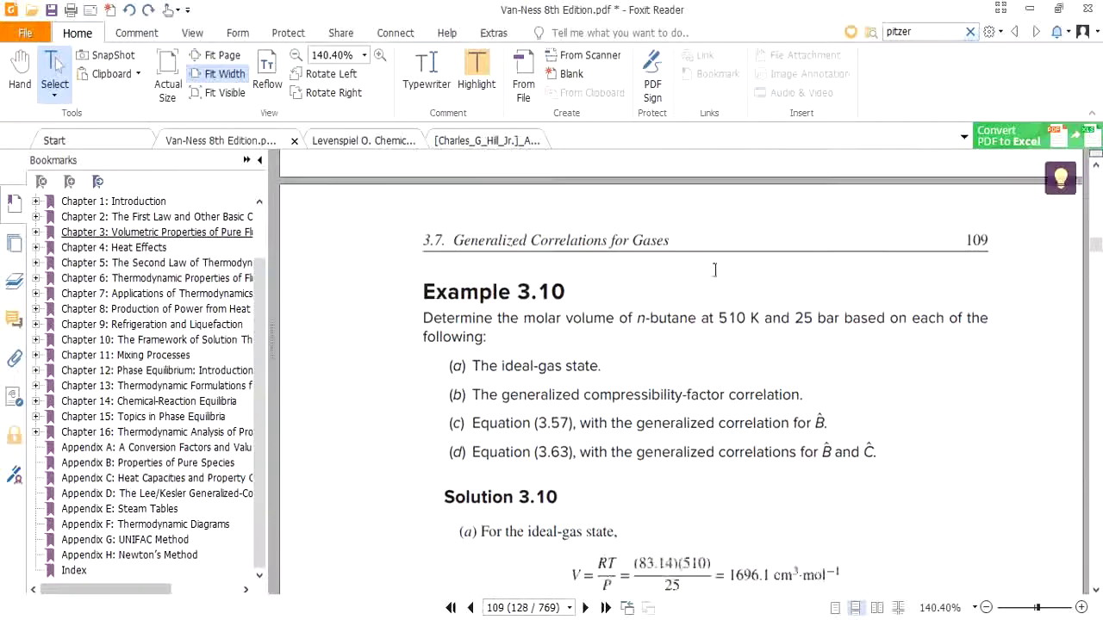
scroll(714, 272, down, 12)
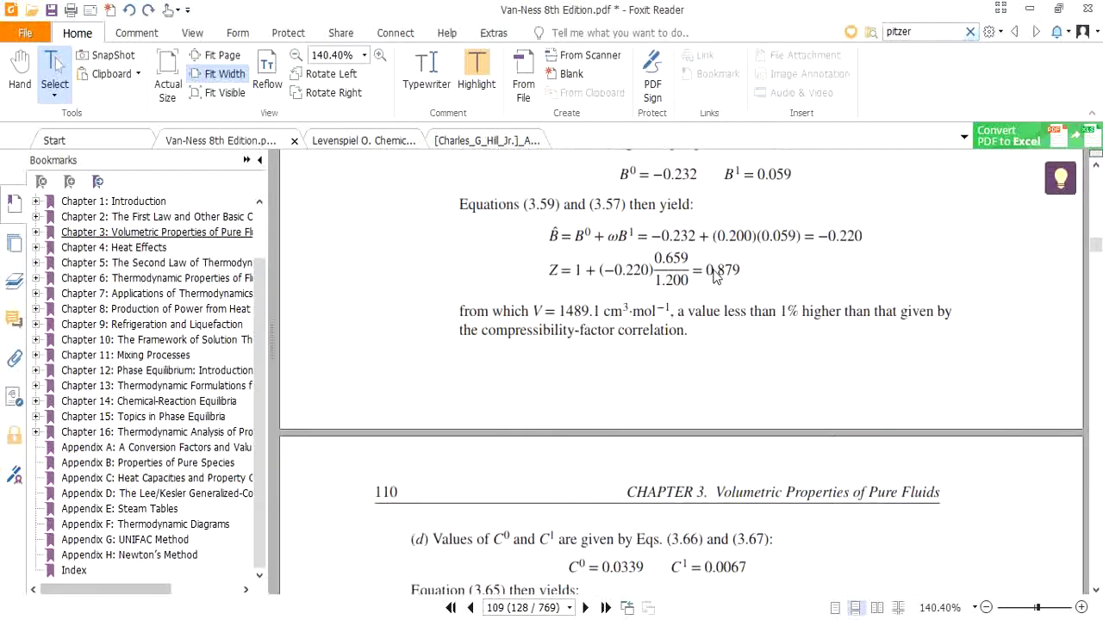
scroll(715, 274, down, 2)
scroll(715, 274, down, 4)
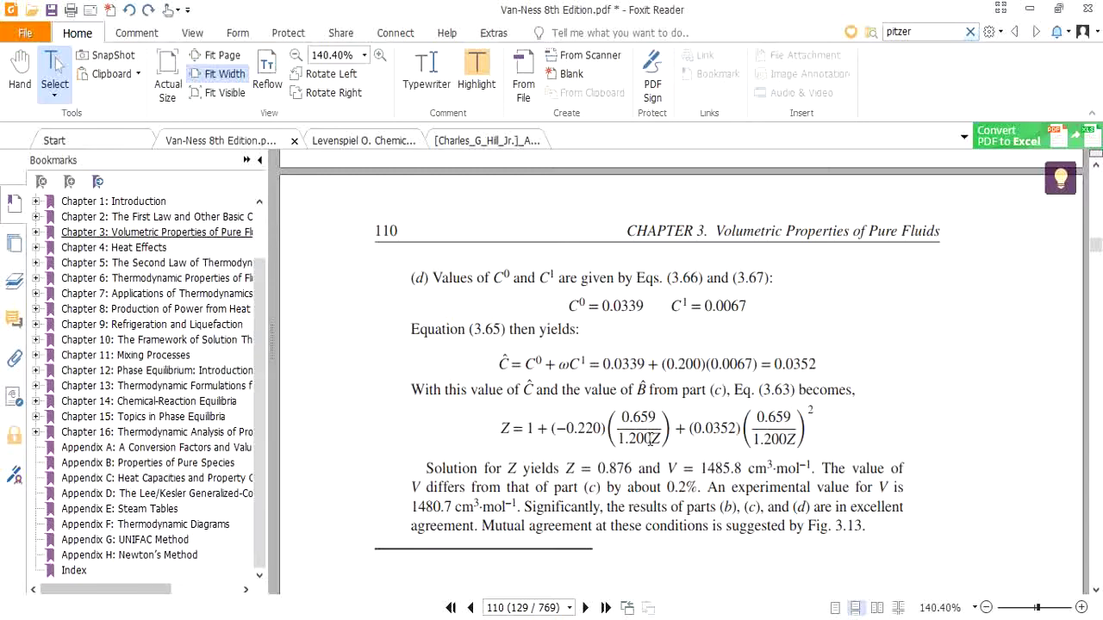
Capture the C0 and C1 expressions, Eqs. (3.66) and (3.67) on page 108, as a rectangular snip with Snipping Tool.
scroll(651, 438, up, 15)
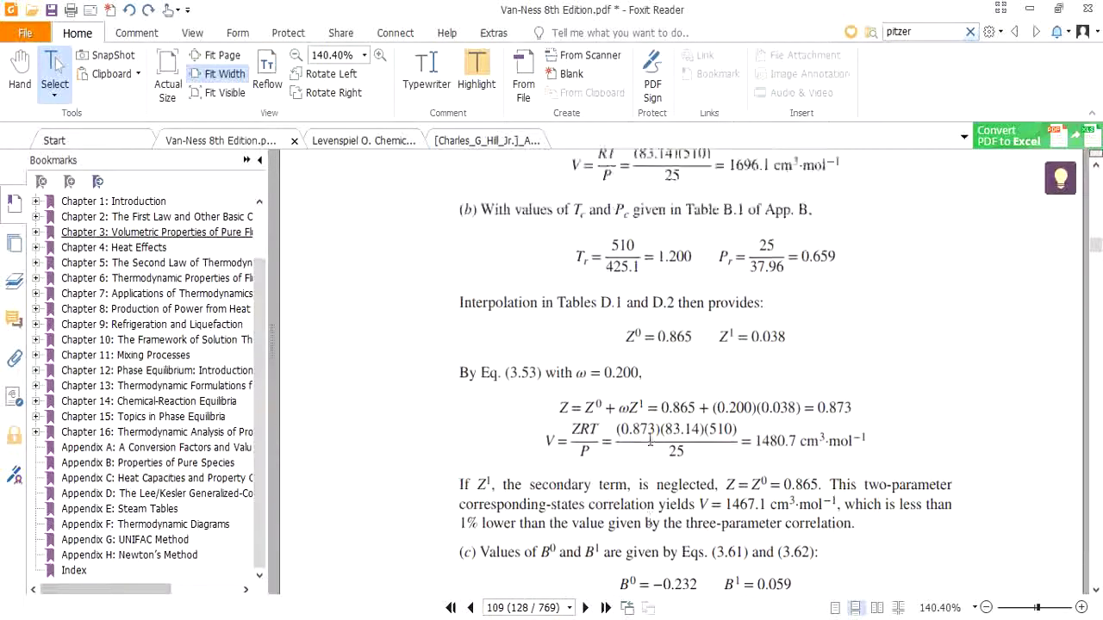
scroll(651, 439, up, 10)
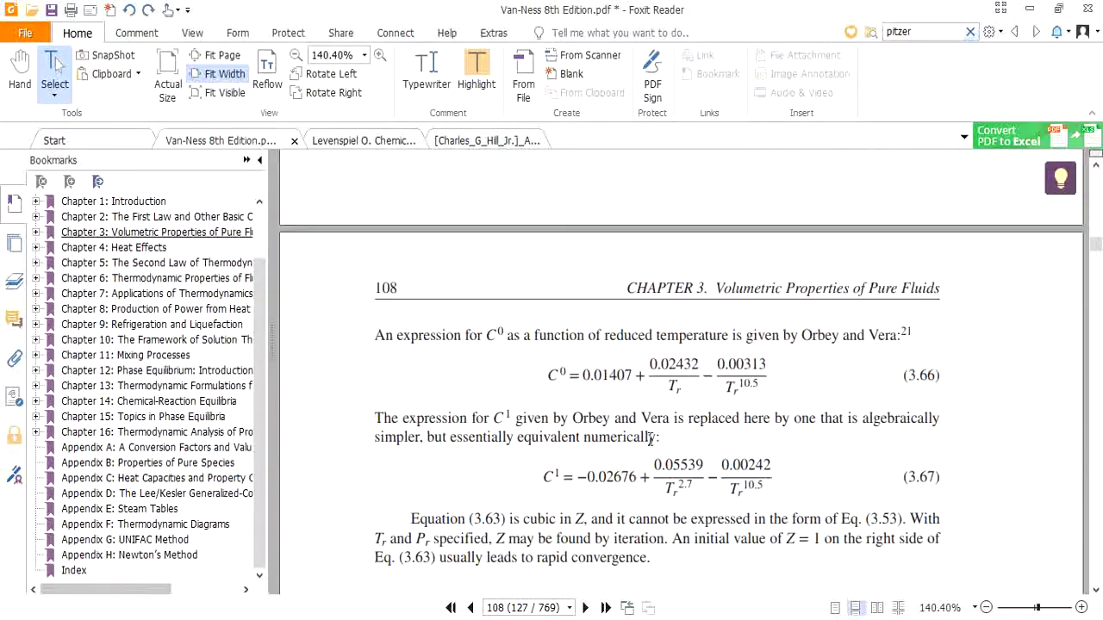
scroll(650, 439, down, 1)
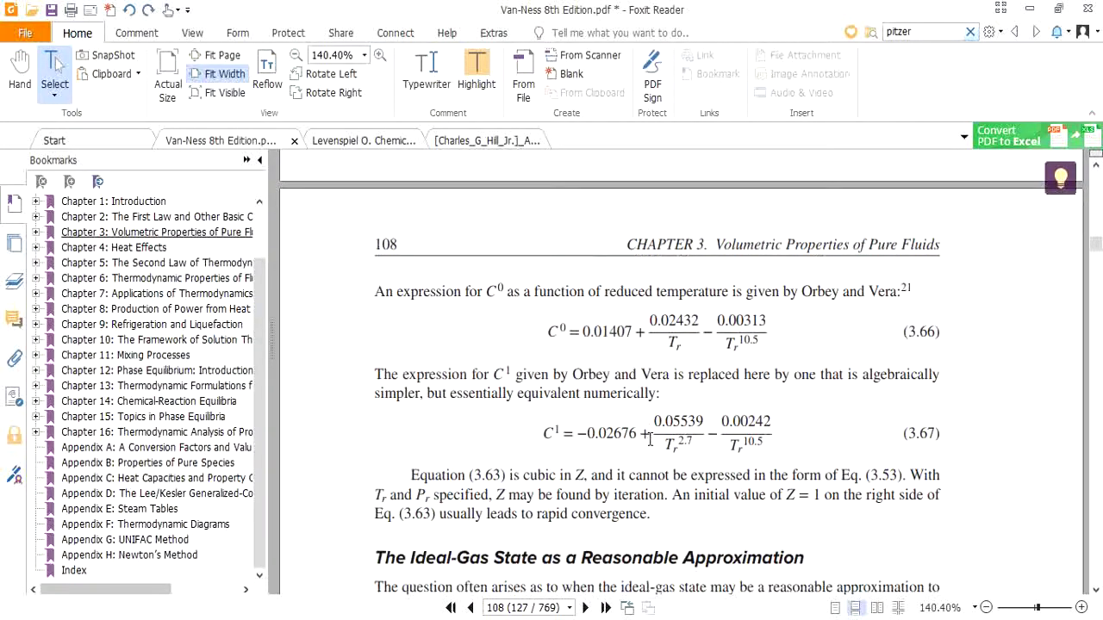
click(533, 586)
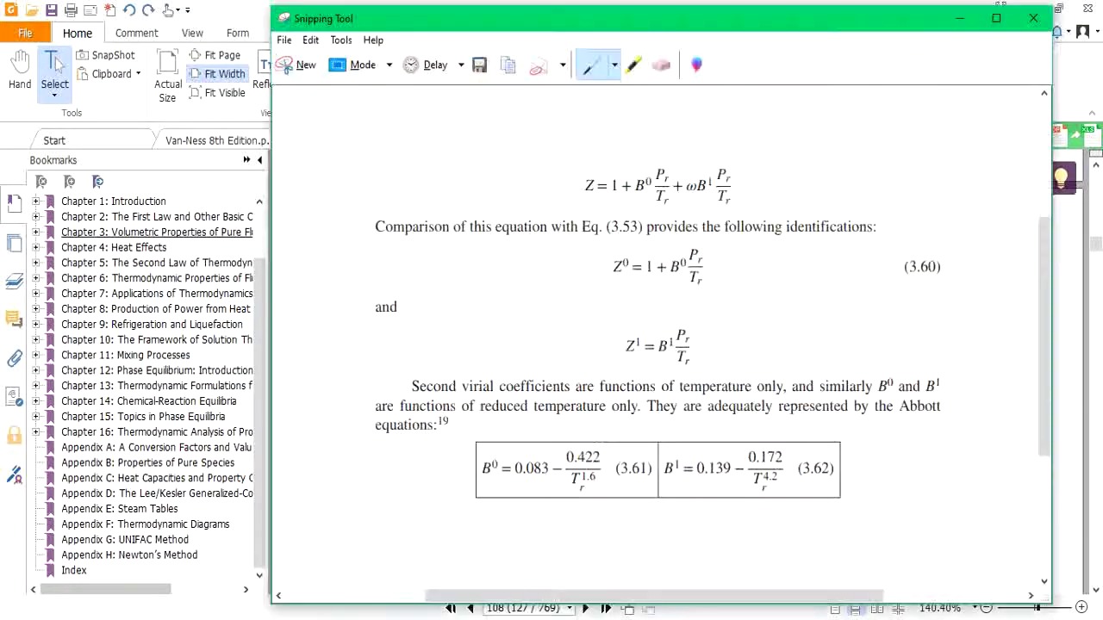
click(318, 64)
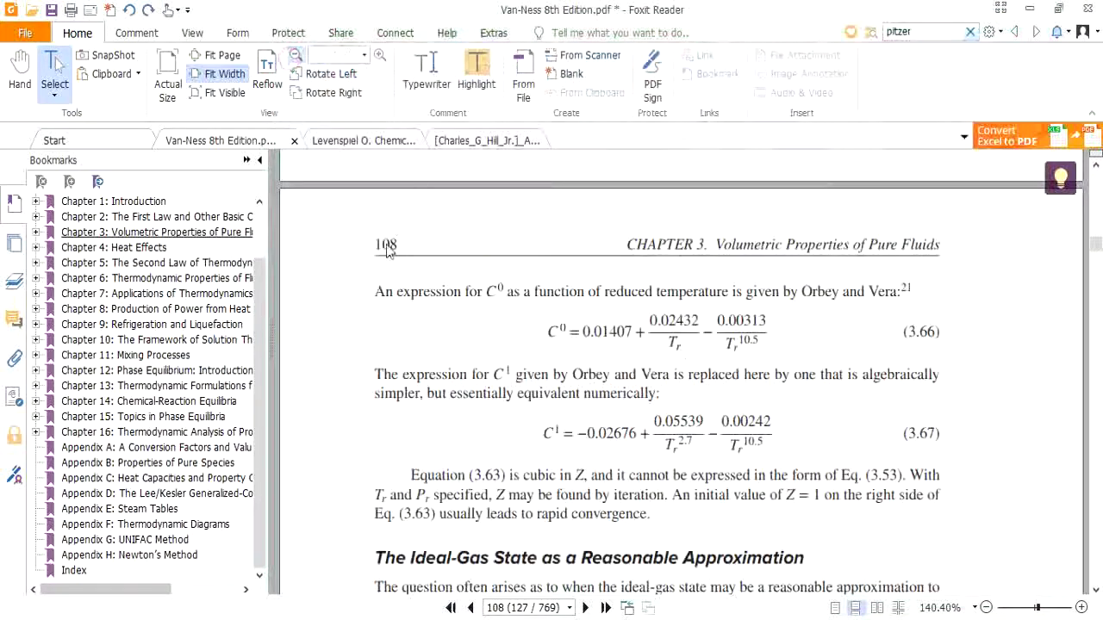
drag(363, 266, 962, 463)
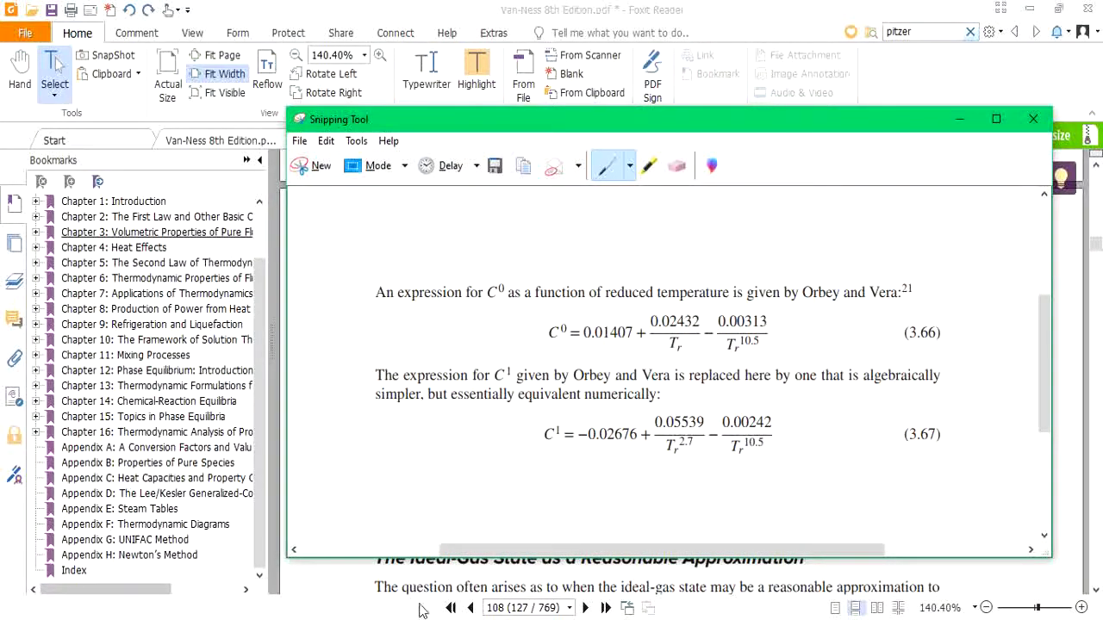
Switch to Excel and paste the captured C0 and C1 equations at B68, below the second virial coefficient calculation.
click(450, 610)
key(alt+Tab)
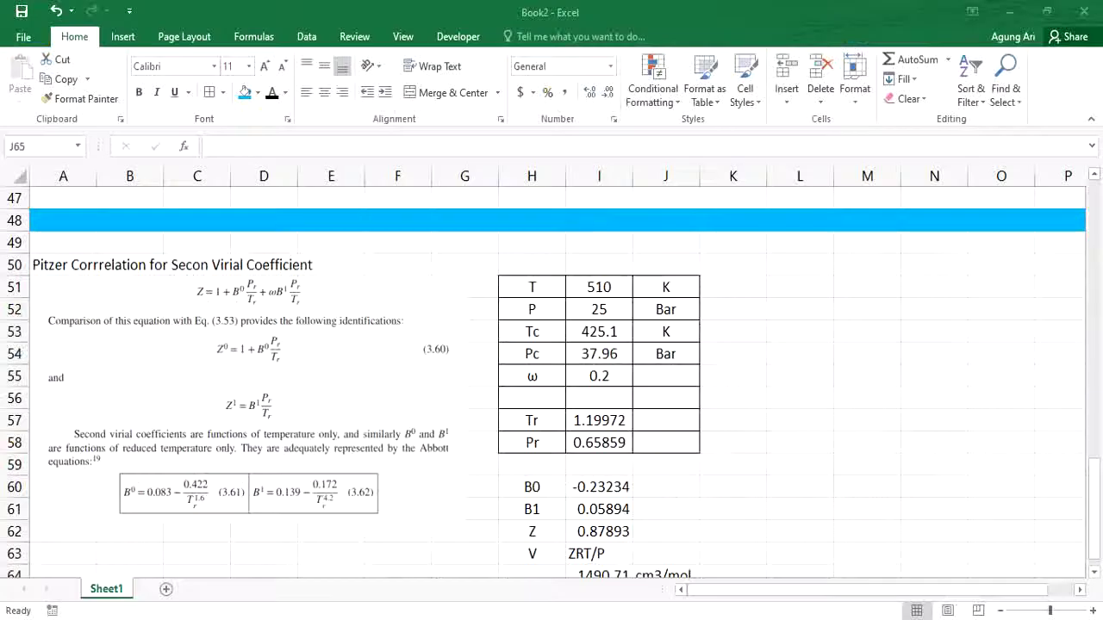
scroll(334, 433, down, 5)
scroll(335, 432, down, 4)
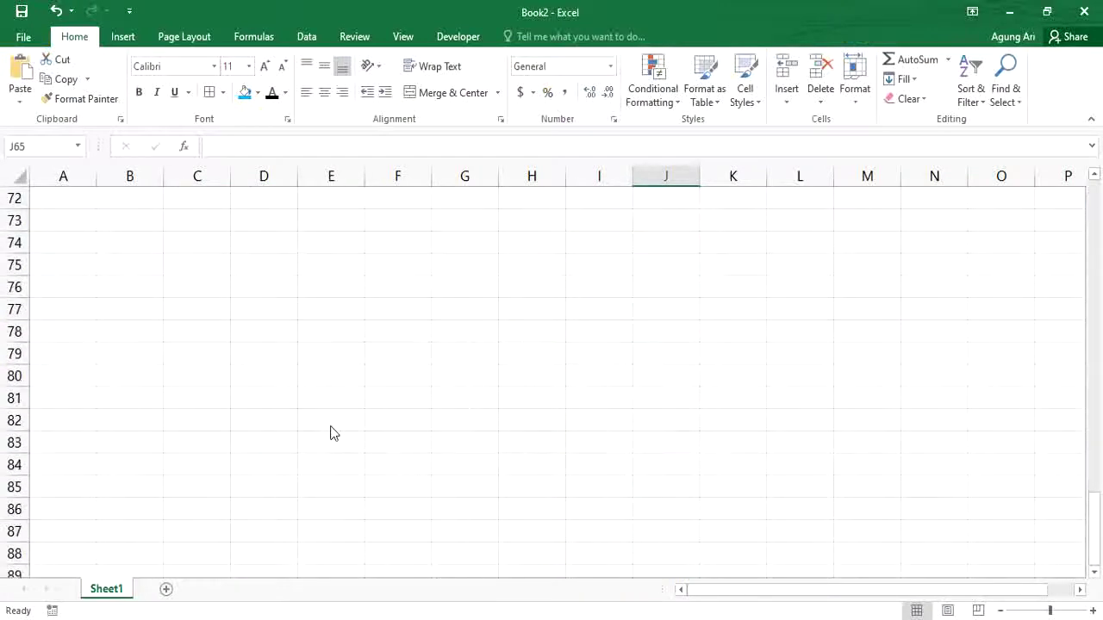
scroll(165, 345, up, 1)
click(123, 312)
scroll(123, 319, up, 3)
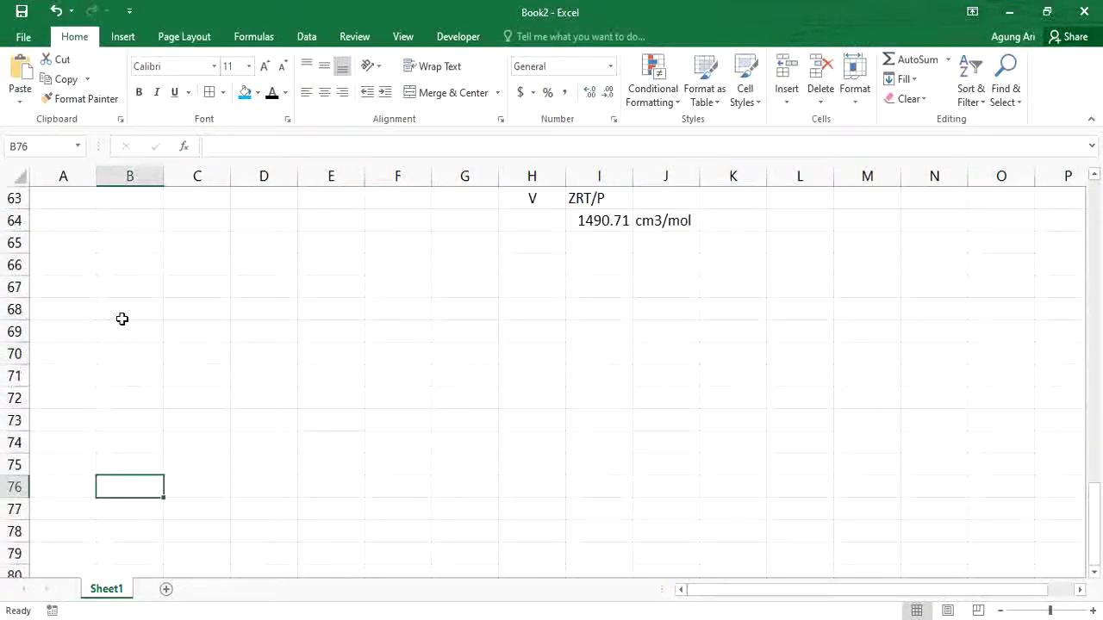
click(121, 315)
key(ctrl+v)
Copy the second virial coefficient heading row, row 50, into row 67 above the C0 and C1 equations.
scroll(120, 314, up, 5)
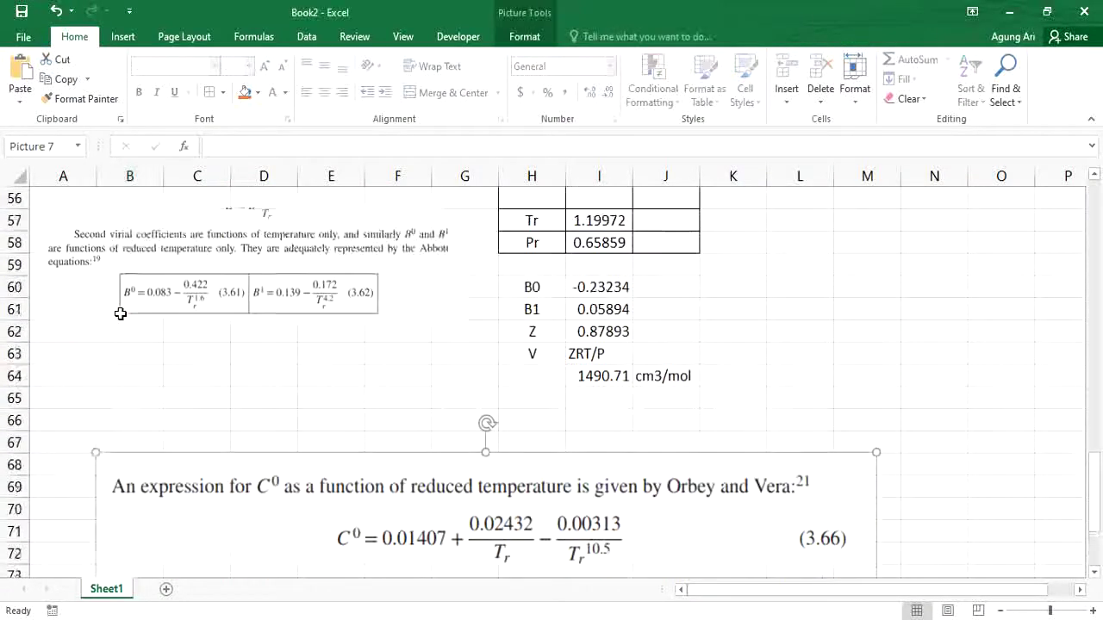
click(9, 221)
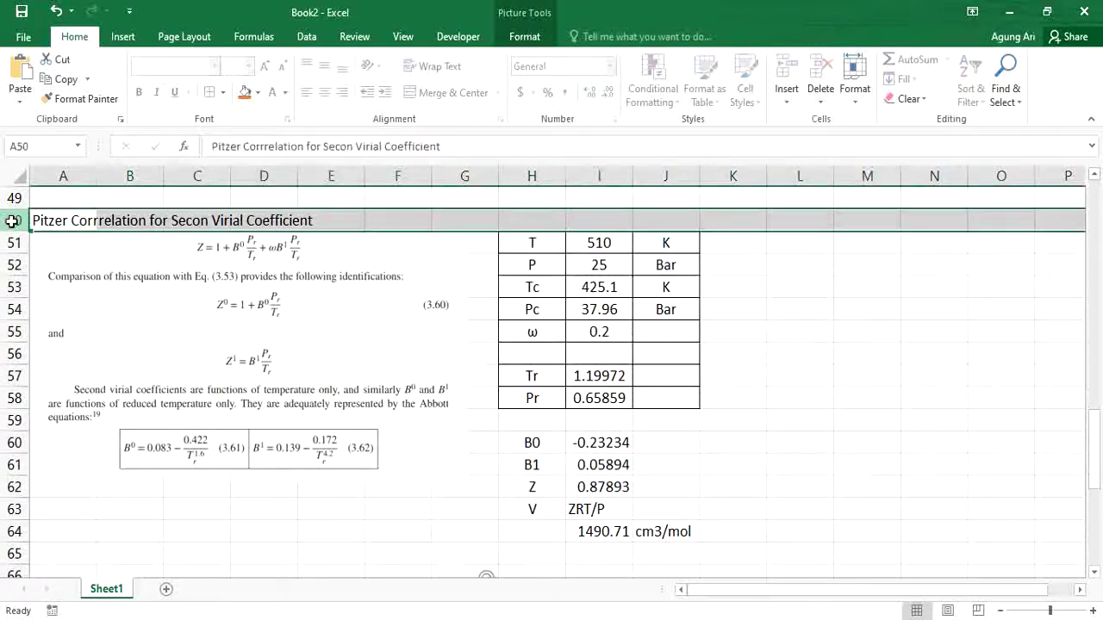
key(ctrl+c)
scroll(9, 221, down, 3)
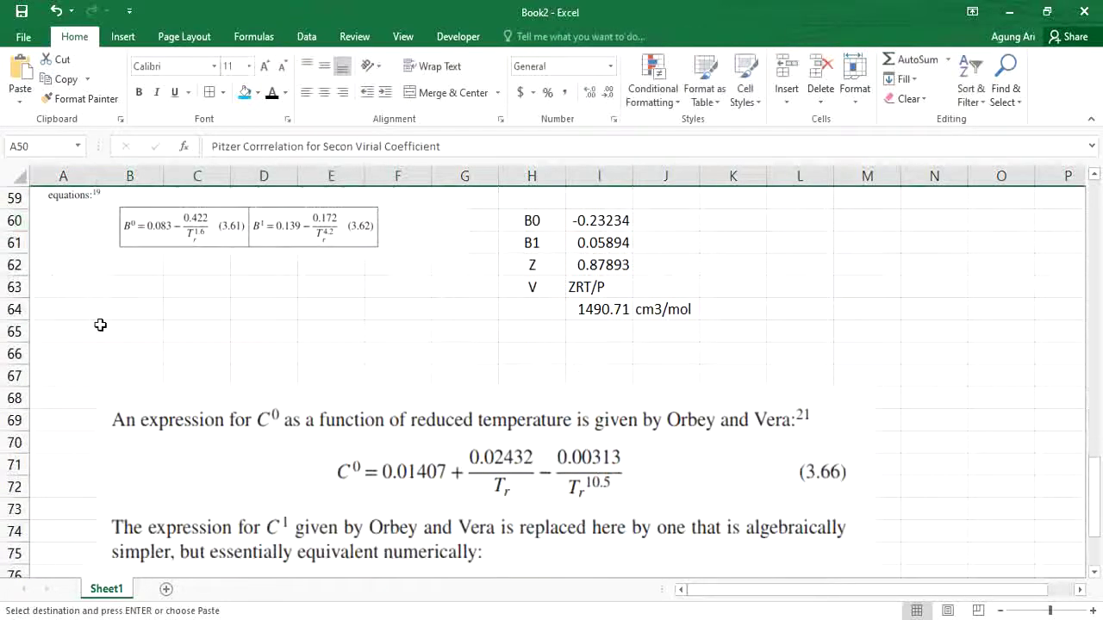
click(21, 376)
key(ctrl+v)
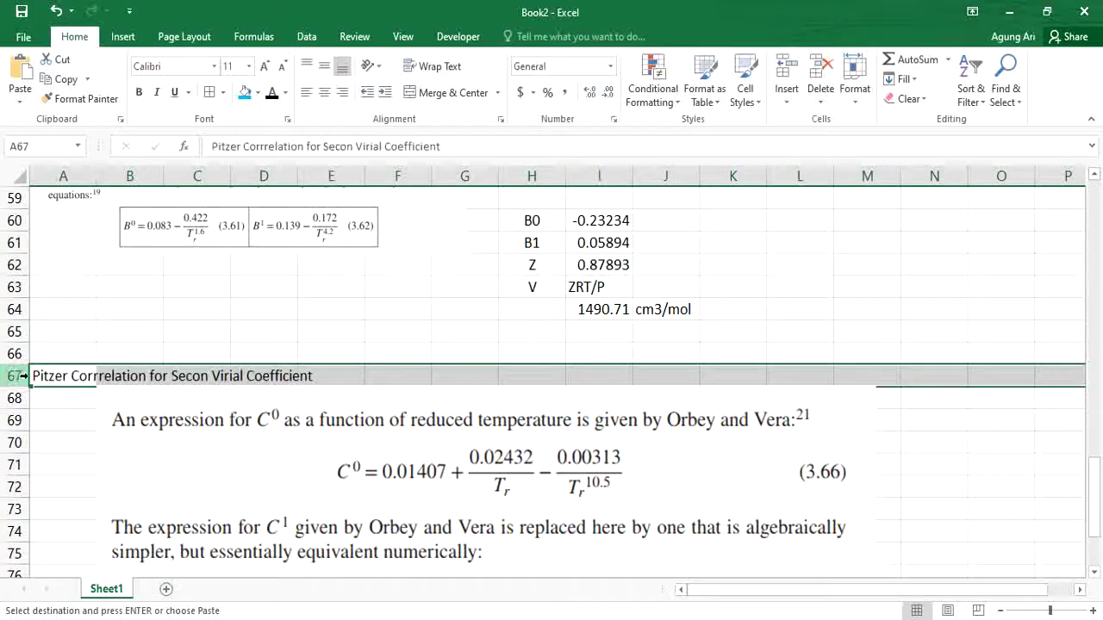
Replace "Secon" with "Third" in the copied heading in A67.
double_click(338, 146)
text(Third)
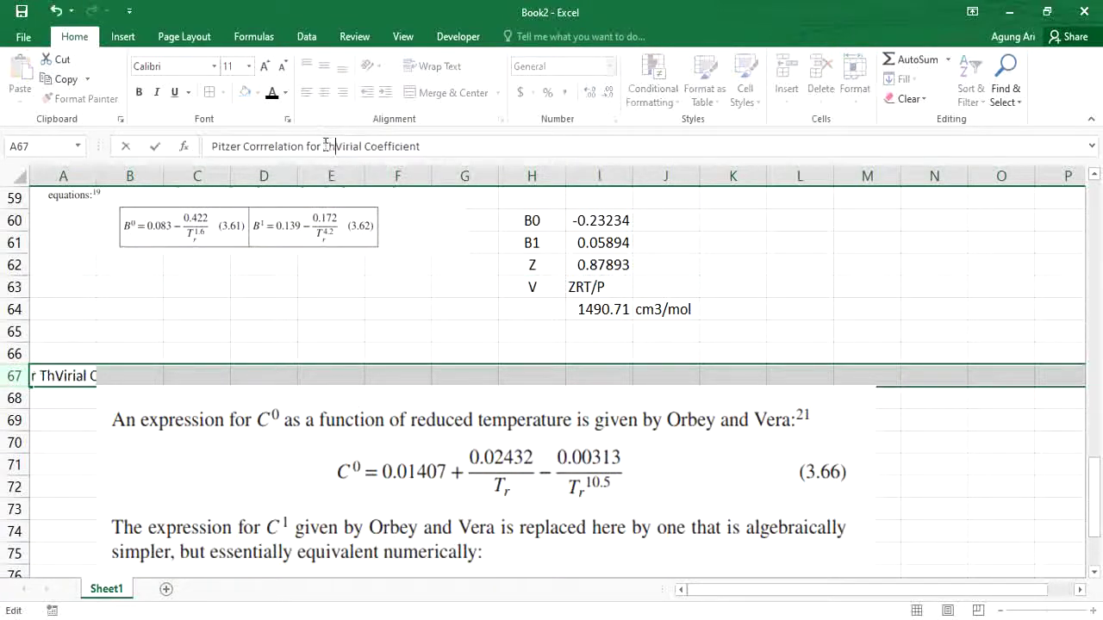
key(Return)
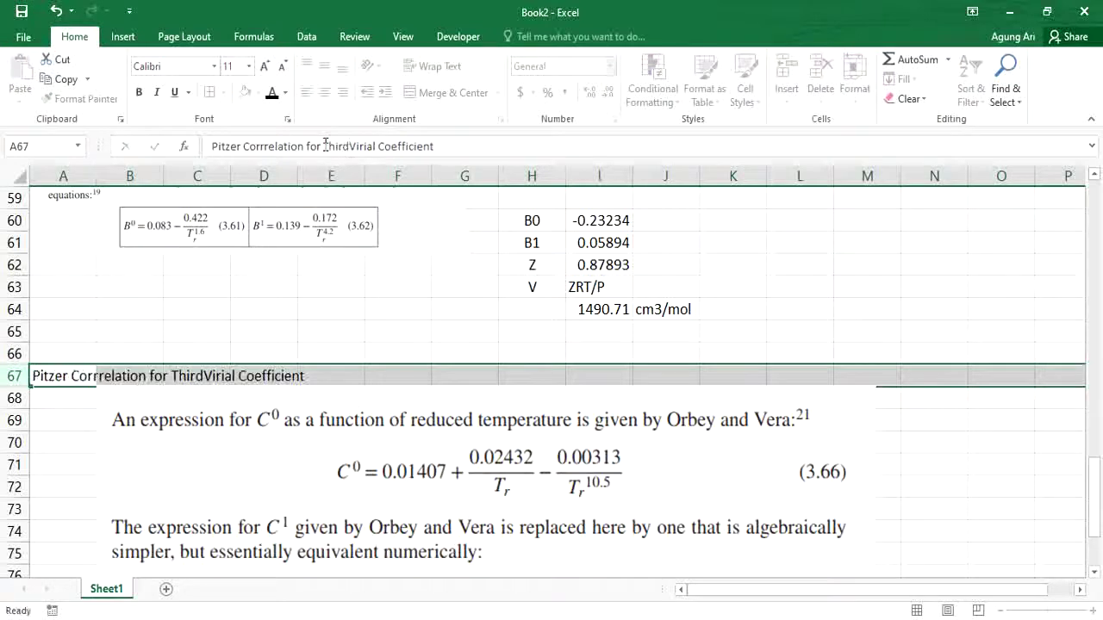
Fill row 66 with the blue colour as a divider above the third virial coefficient section.
click(275, 435)
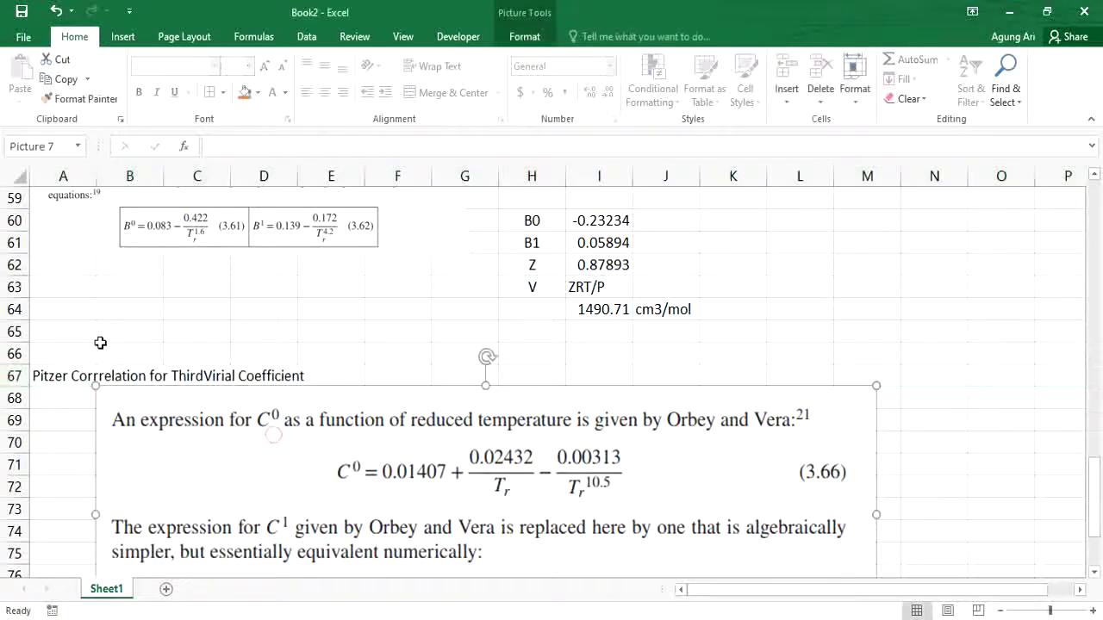
click(14, 354)
click(247, 90)
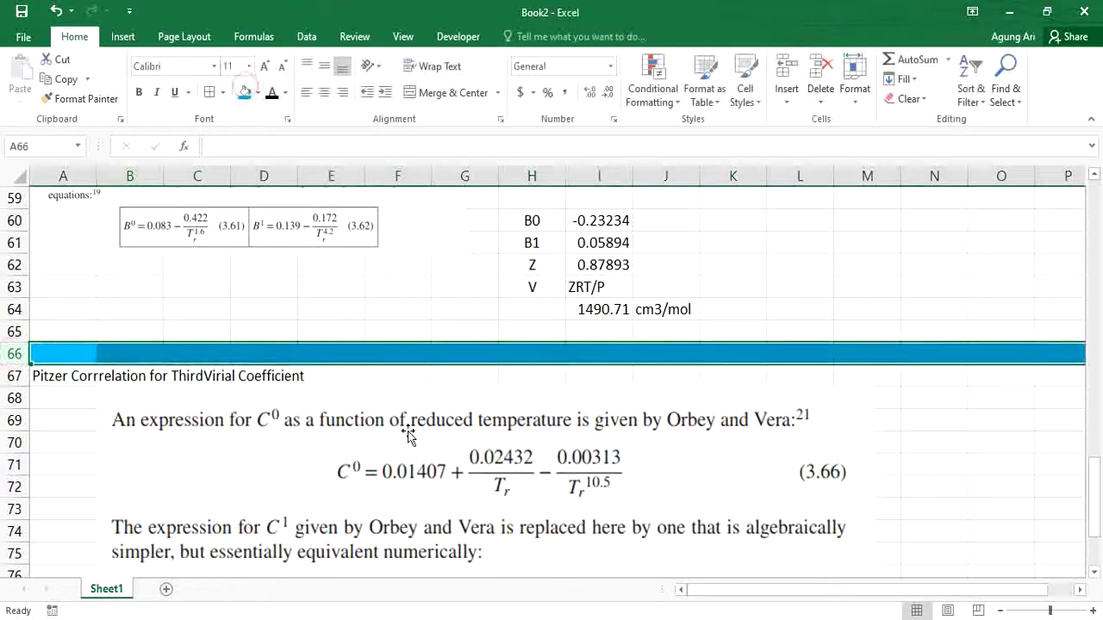
Shrink the C0 and C1 equations picture and move it directly under the row 67 heading, starting in column A.
scroll(405, 436, down, 1)
click(740, 364)
drag(876, 319, 369, 453)
drag(349, 515, 291, 382)
Copy the T, P, Tc, Pc, ω, Tr and Pr data table from H51:J58 to G68.
scroll(517, 384, up, 10)
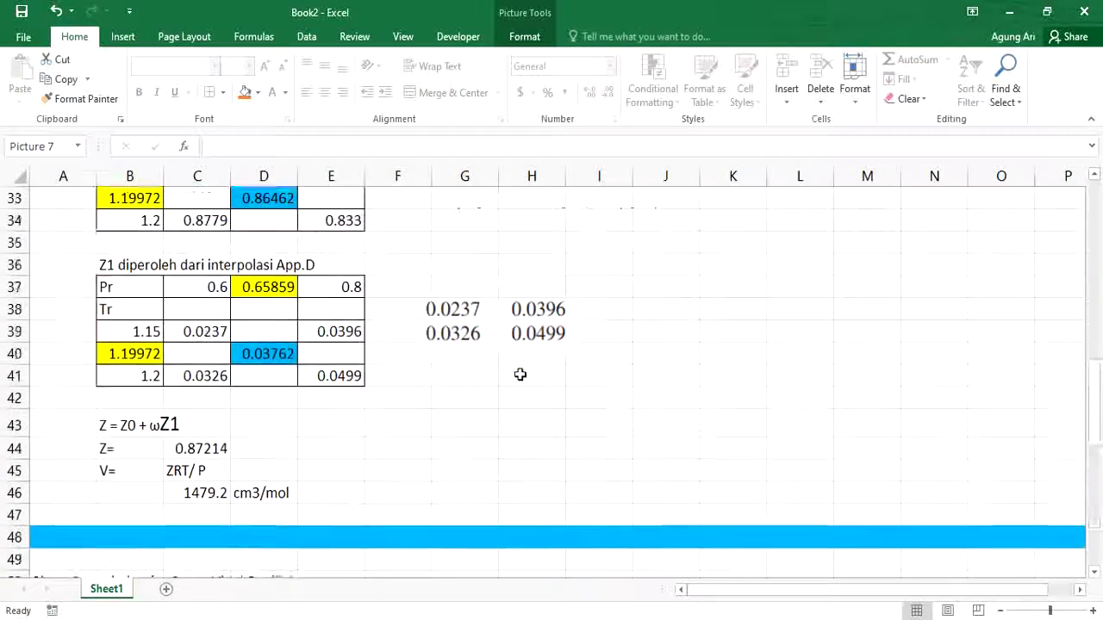
scroll(524, 374, down, 1)
scroll(525, 373, down, 2)
drag(533, 351, 668, 506)
key(ctrl+c)
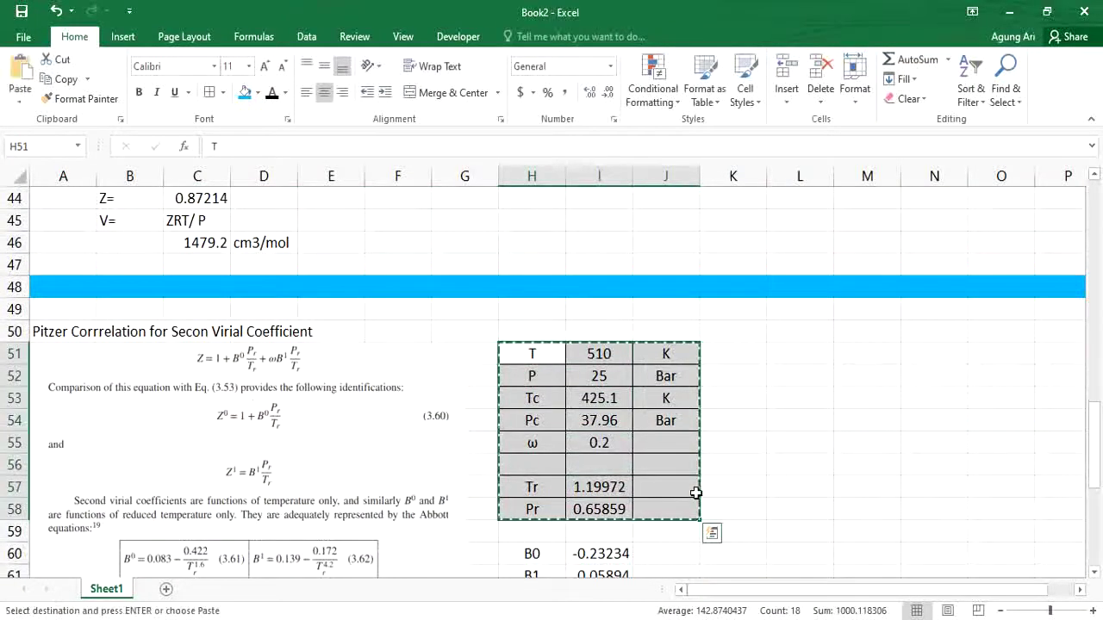
scroll(681, 498, down, 3)
scroll(489, 566, down, 3)
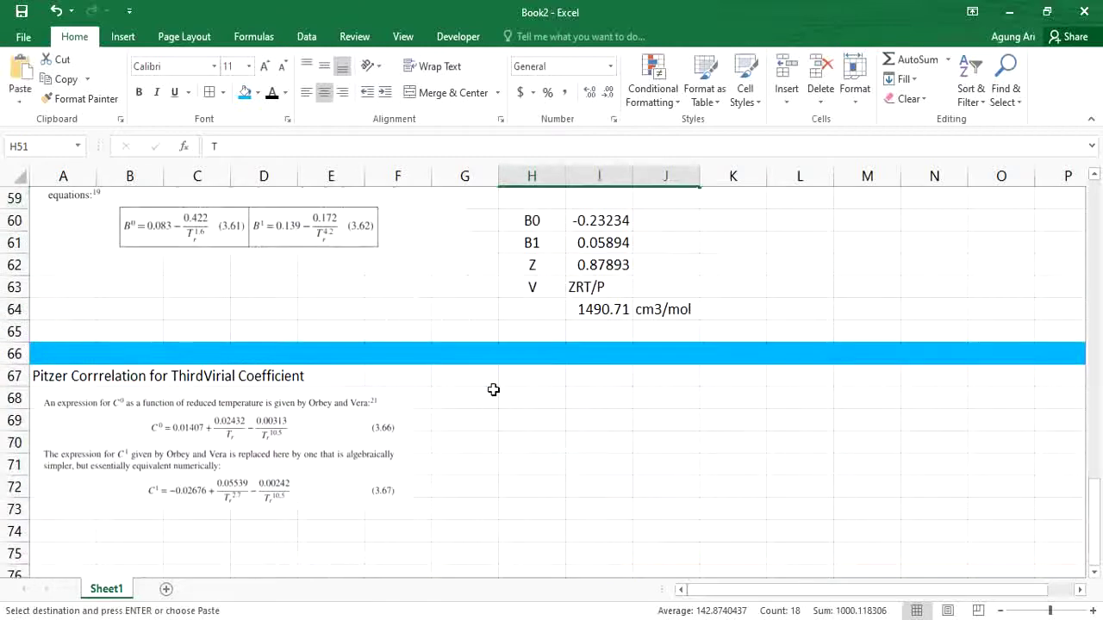
click(467, 398)
key(ctrl+v)
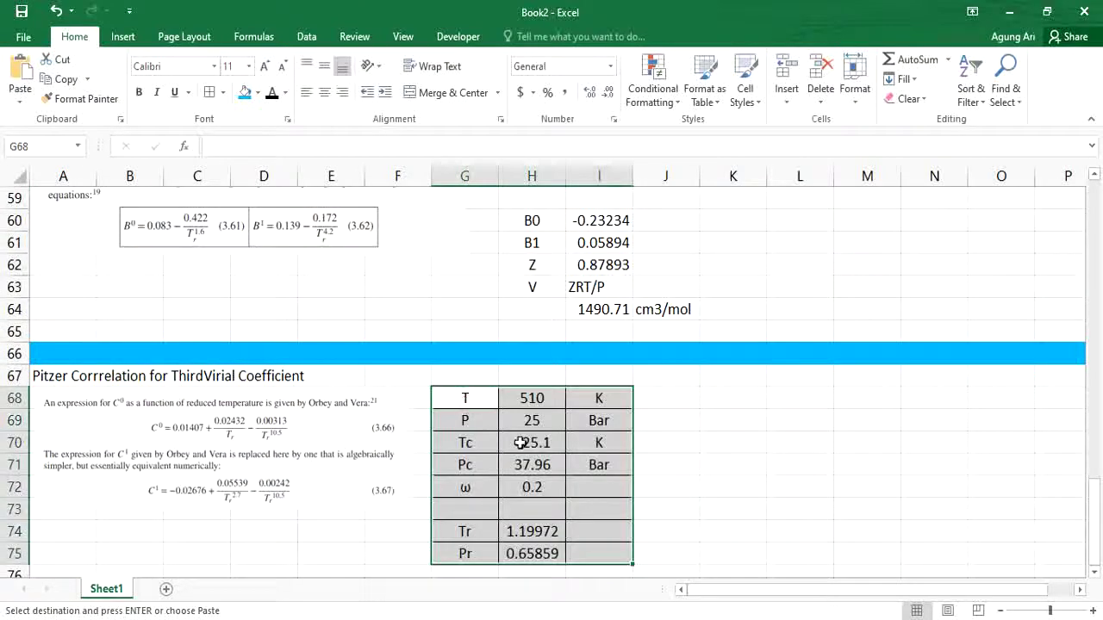
Enter the label C0 in G77, below the copied data table.
scroll(277, 450, down, 1)
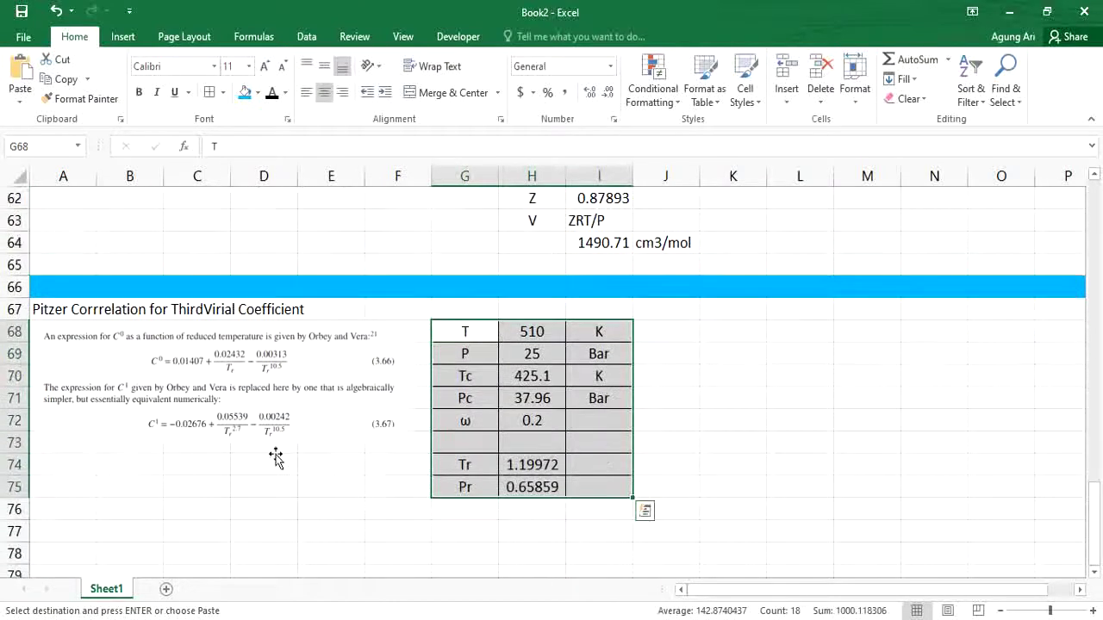
click(455, 519)
click(470, 538)
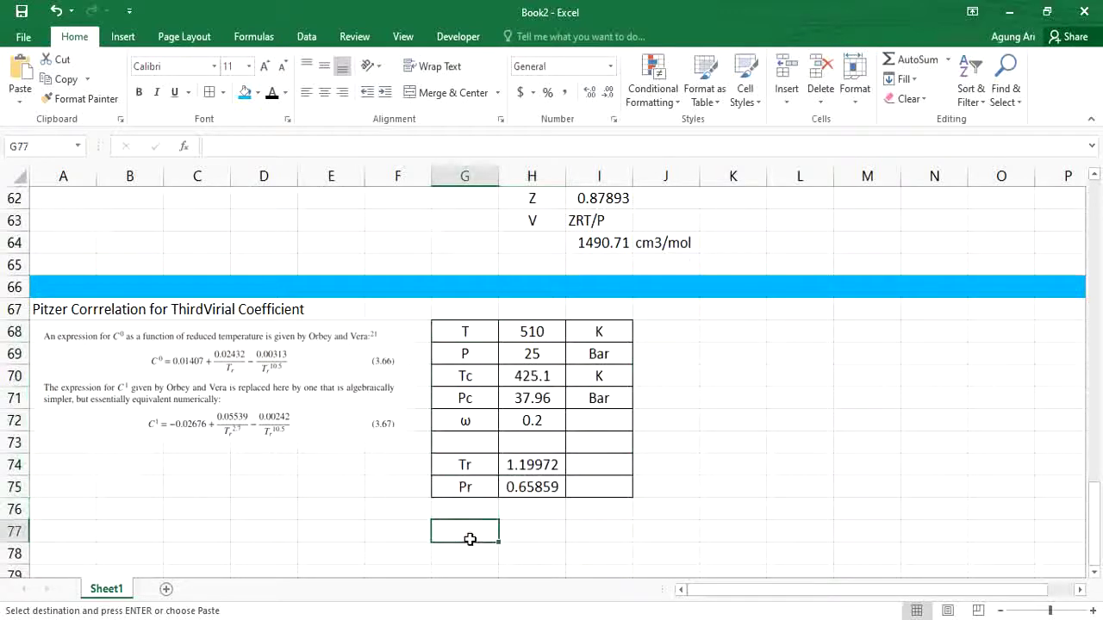
text(C0)
key(Tab)
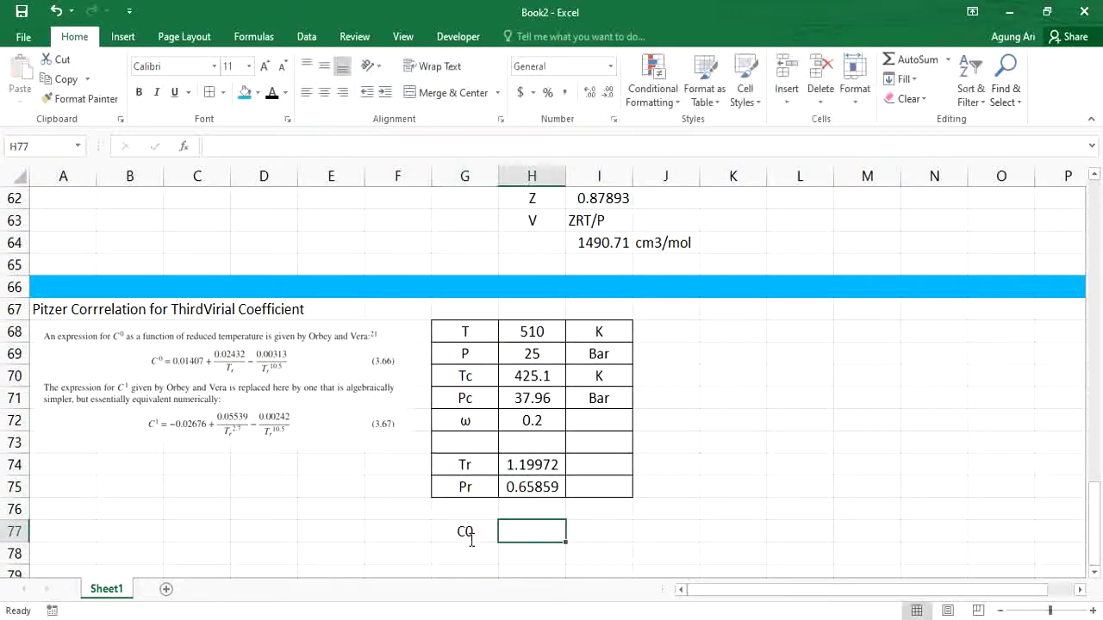
Calculate C0 in H77 with the formula =0.01407+0.02432/H74-0.00313/(H74^10.5).
text(=)
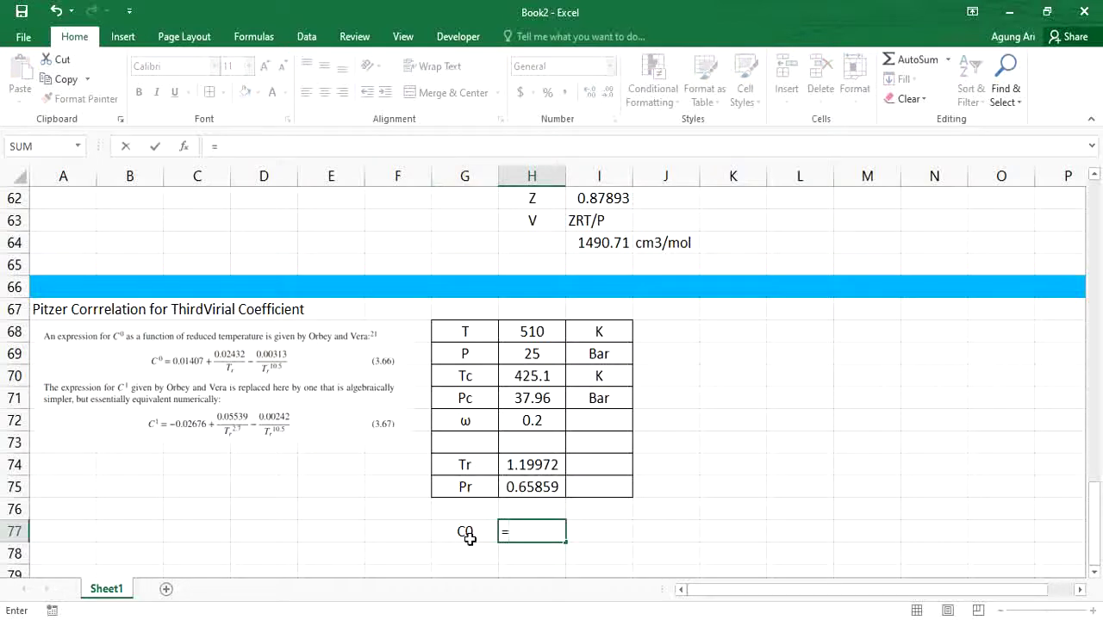
text(0.01407)
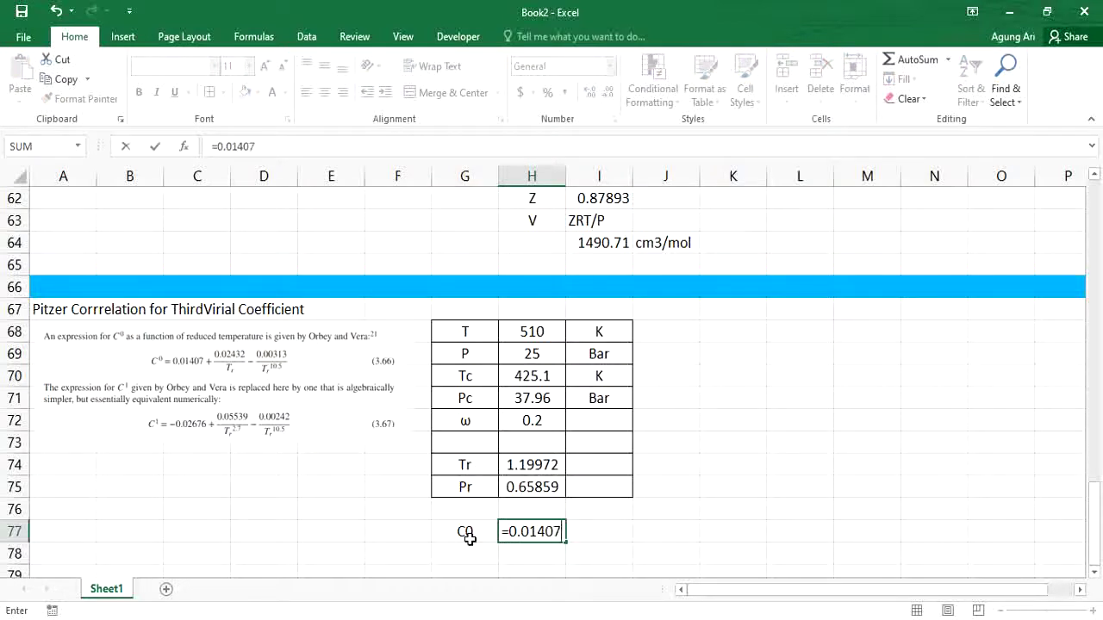
text(+0.02432/)
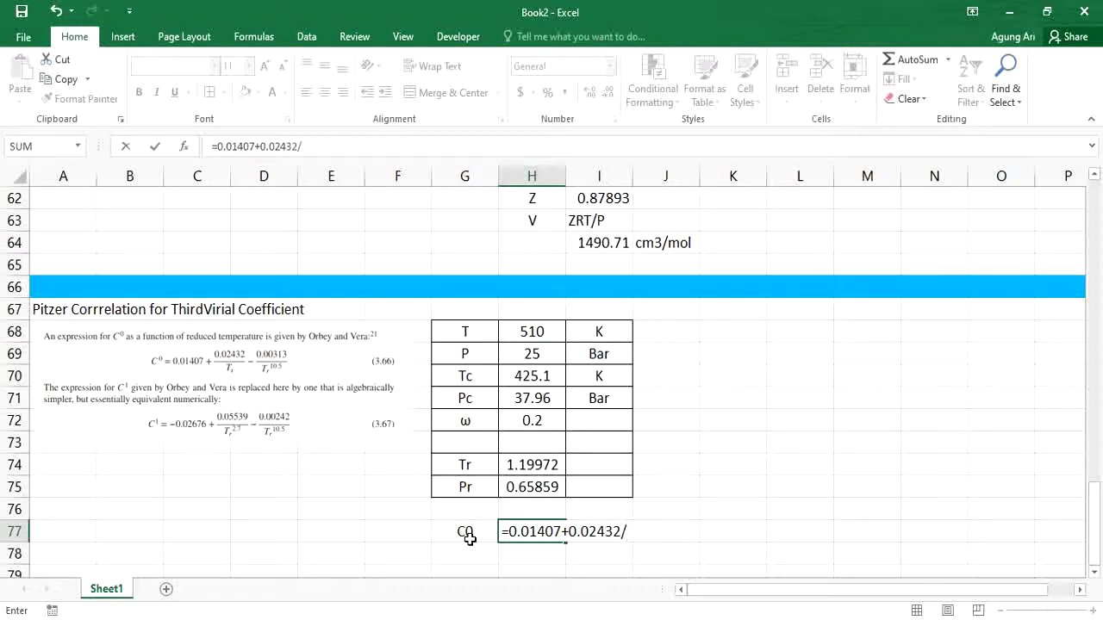
click(520, 467)
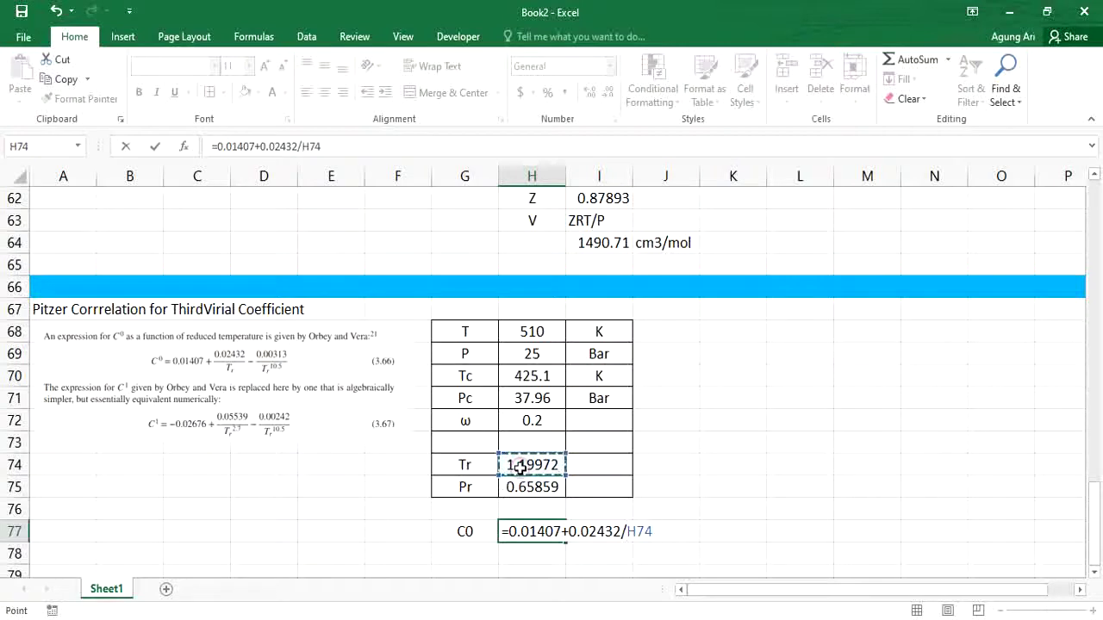
text(+)
key(BackSpace)
text(-0.00)
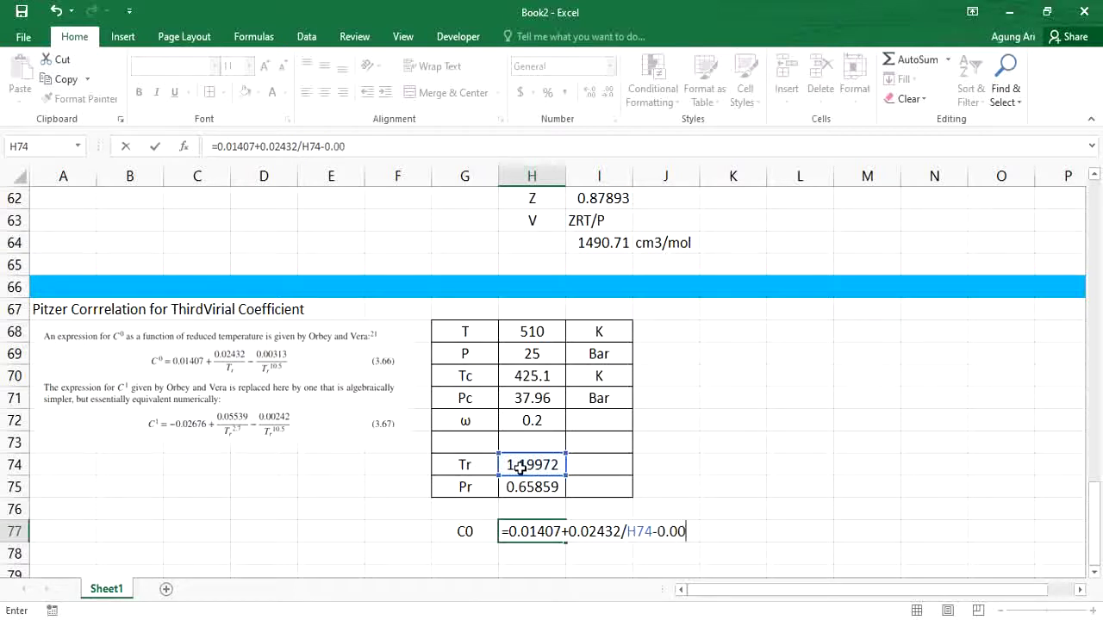
text(313/()
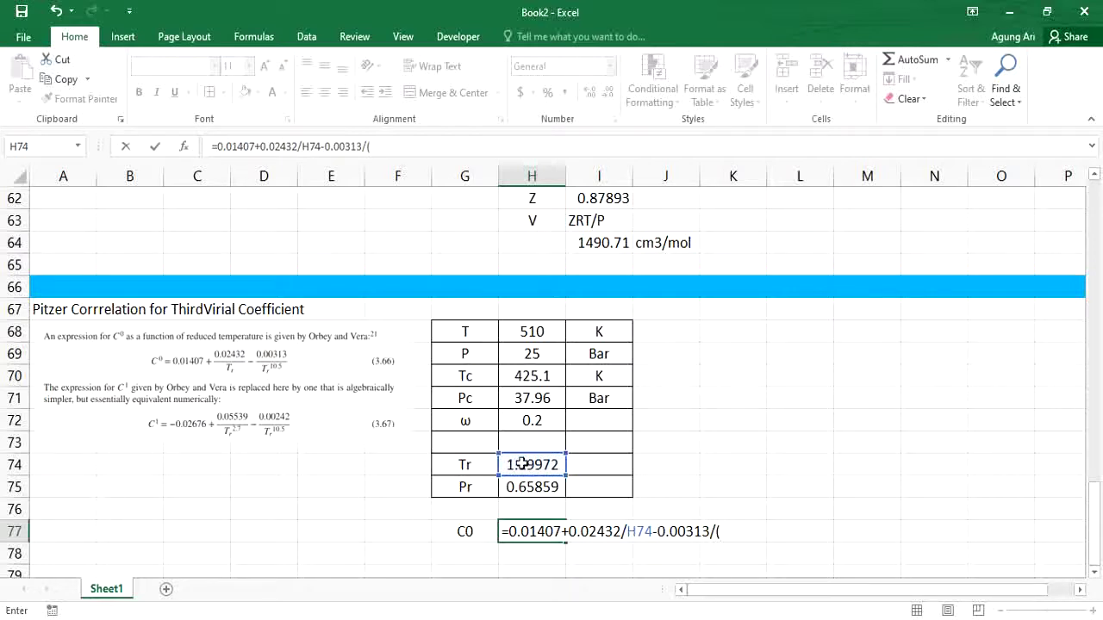
click(523, 464)
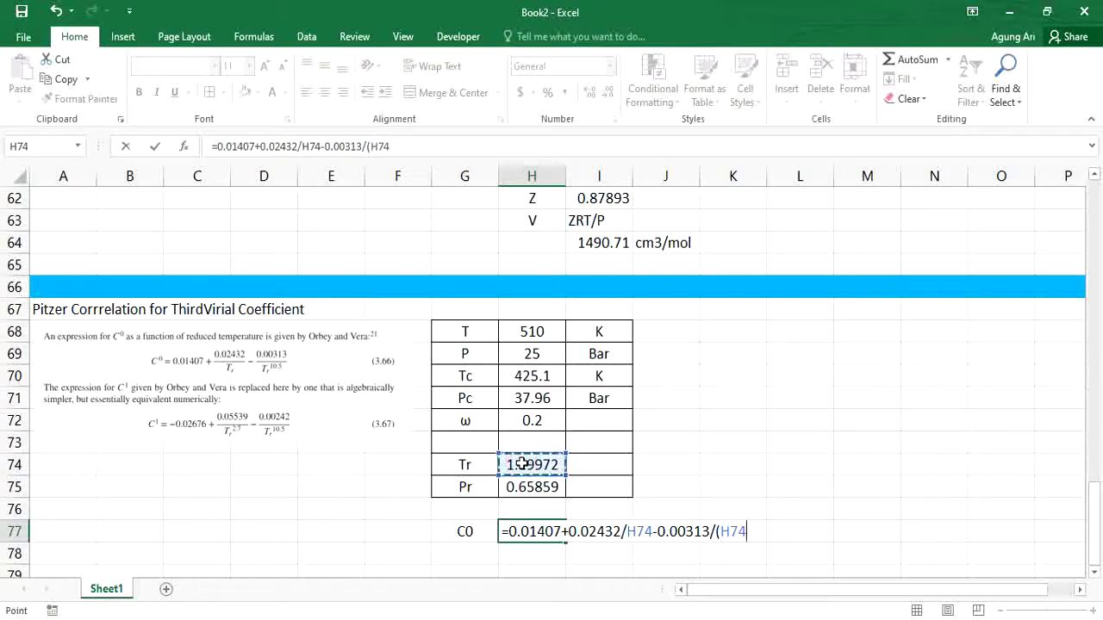
text(^10.5)
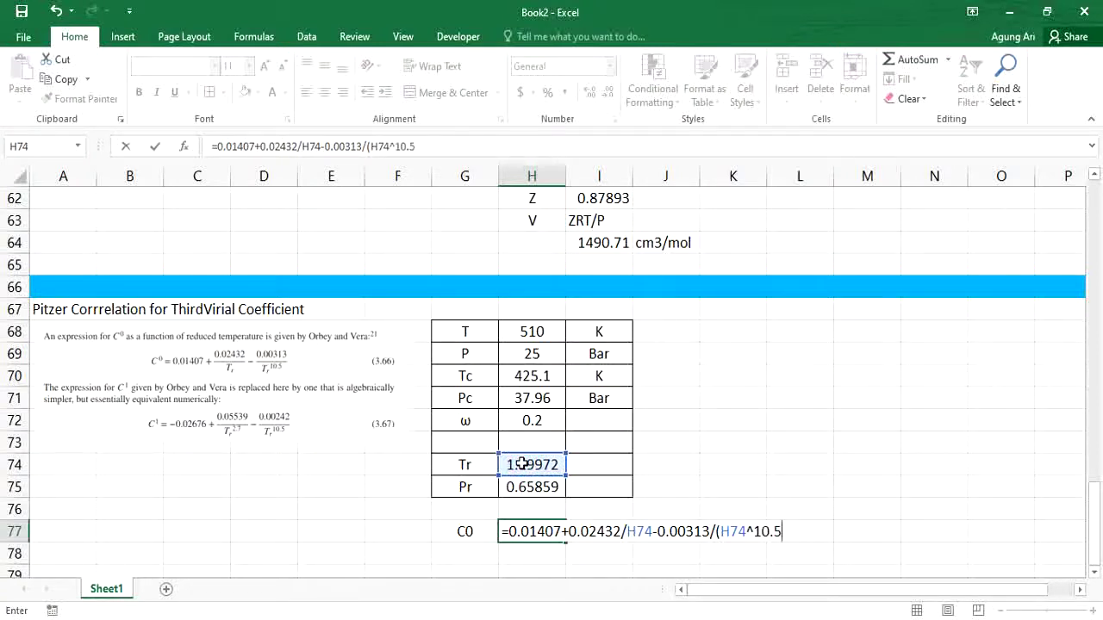
text())
key(Return)
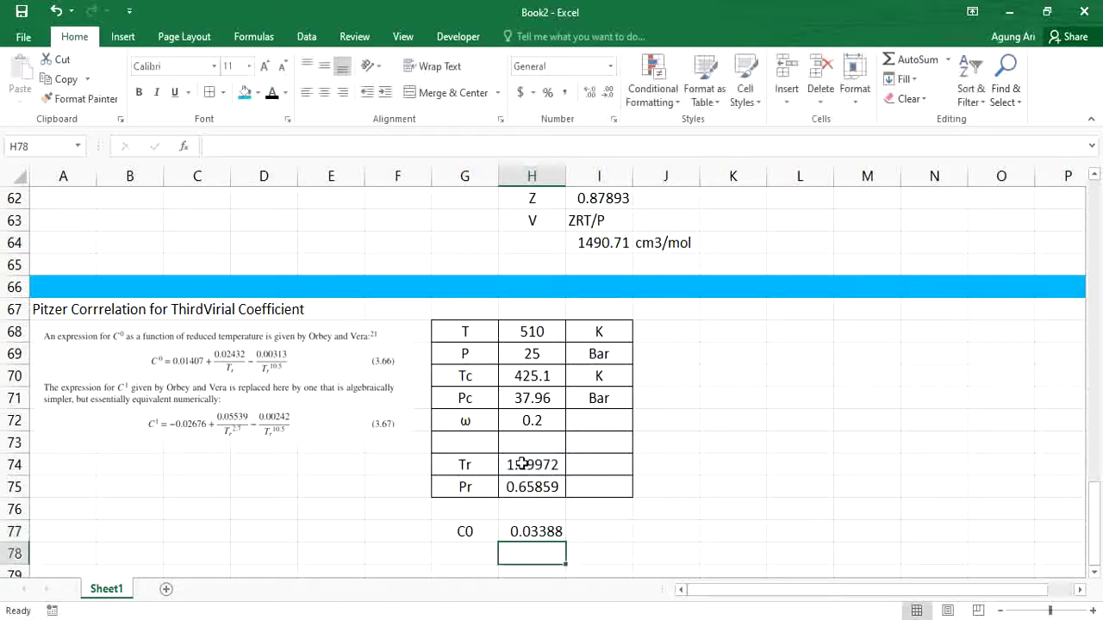
Enter the label C1 in G78, under the C0 label.
click(469, 554)
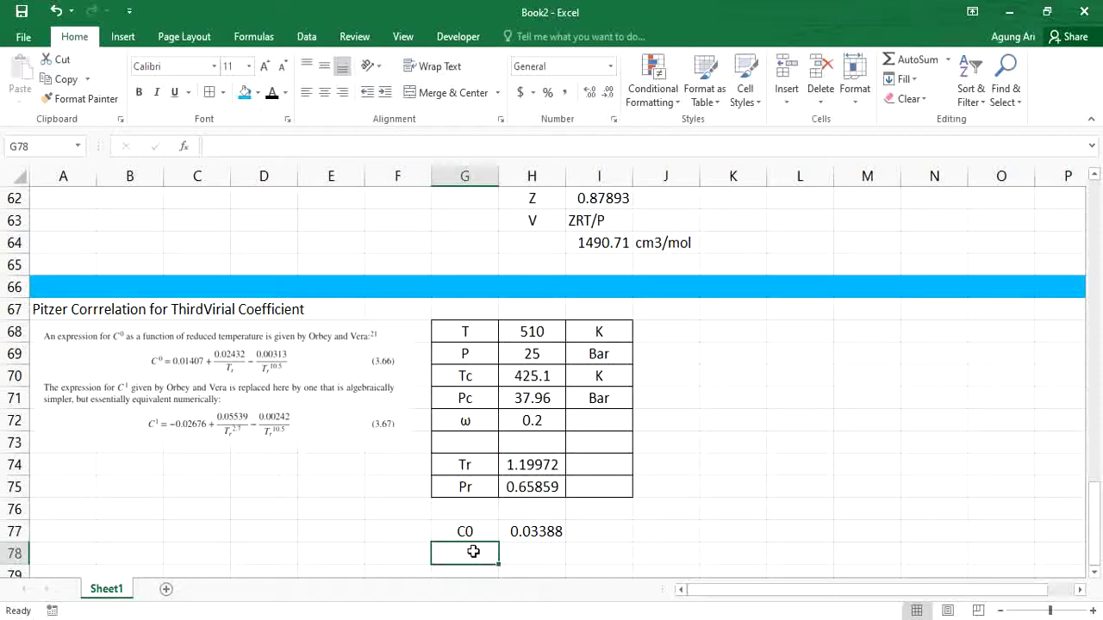
text(C11)
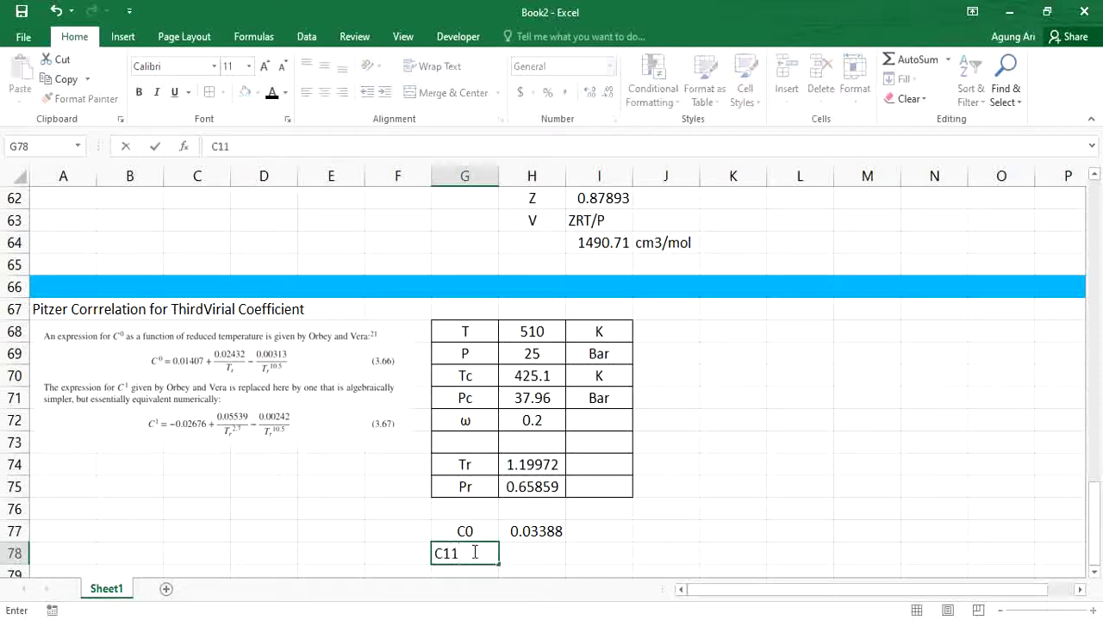
key(BackSpace)
key(Tab)
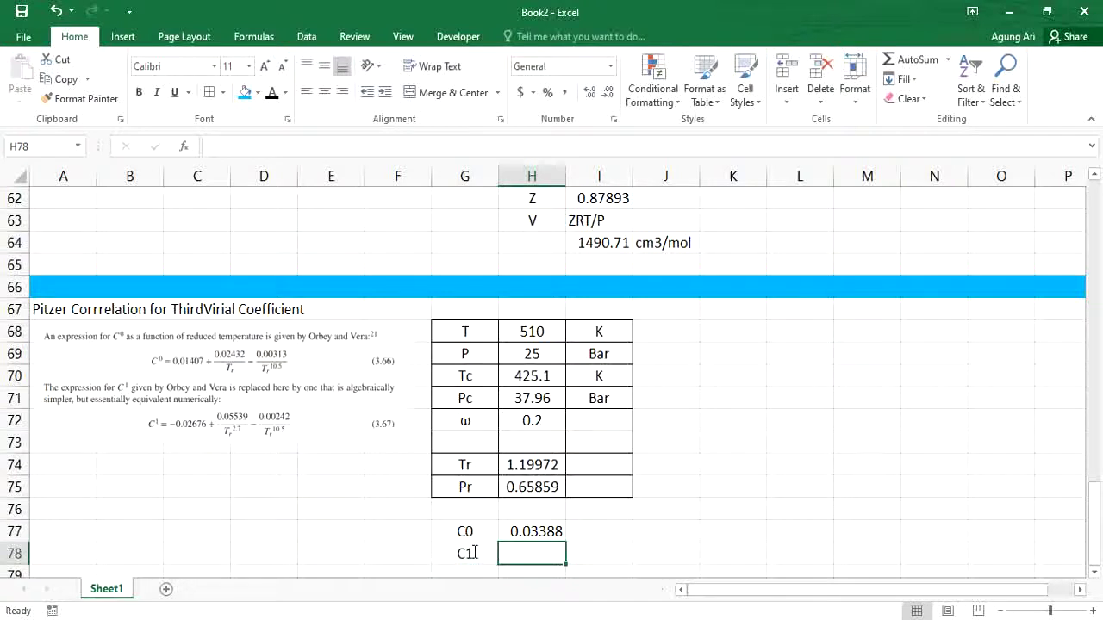
Calculate C1 in H78 with the formula =-0.02676+0.05539/(H74^2.7)-0.00242/(H74^10.5).
text(=-)
scroll(473, 552, down, 2)
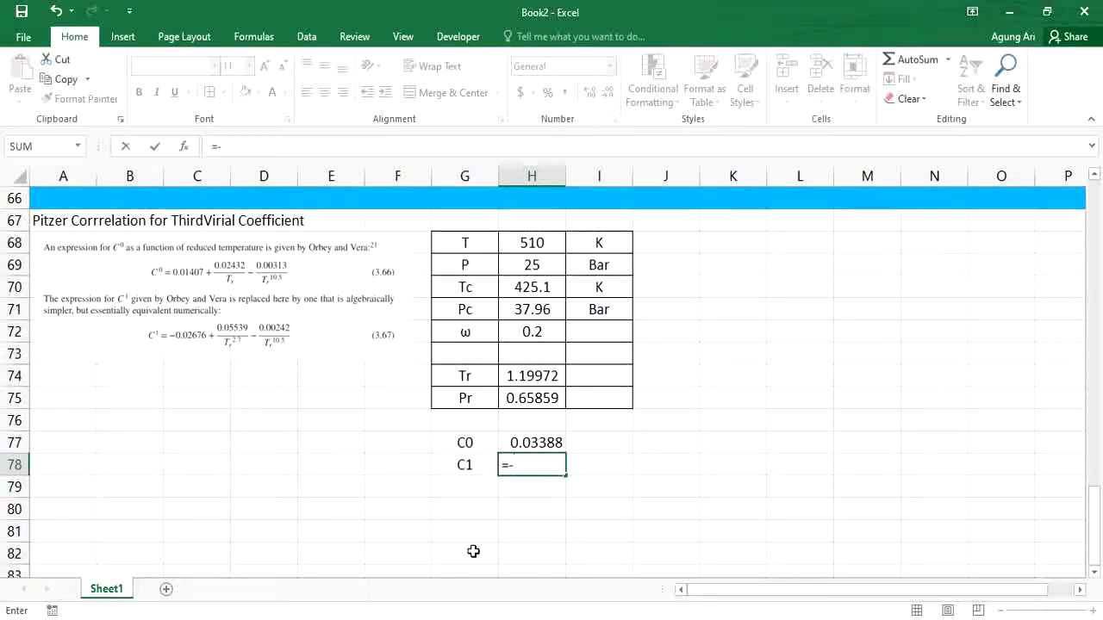
text(0.02676)
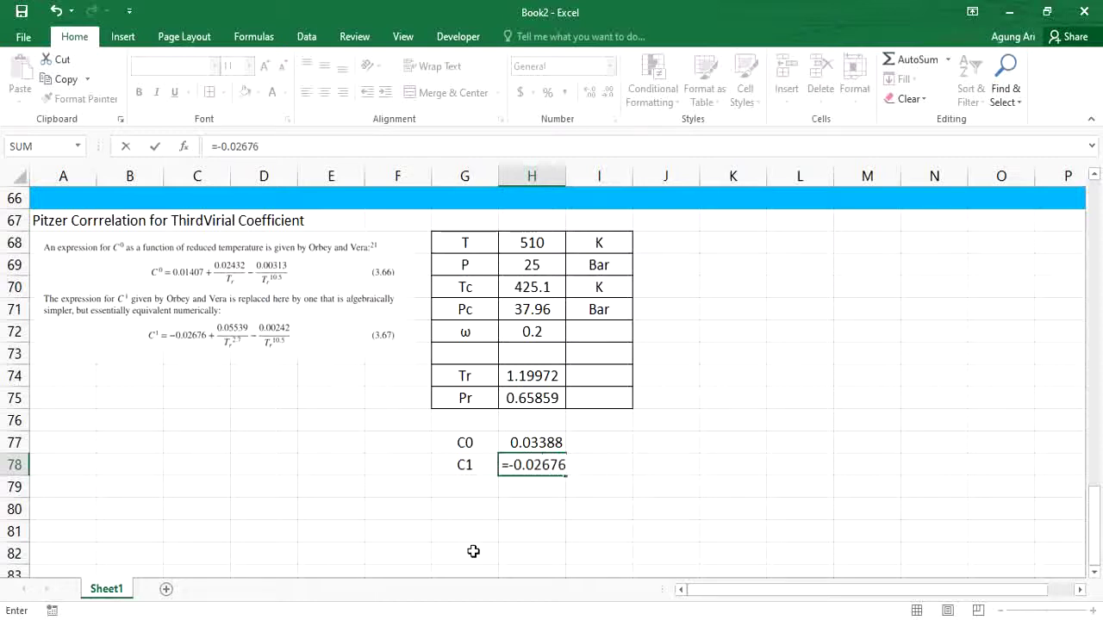
text(+0.05539)
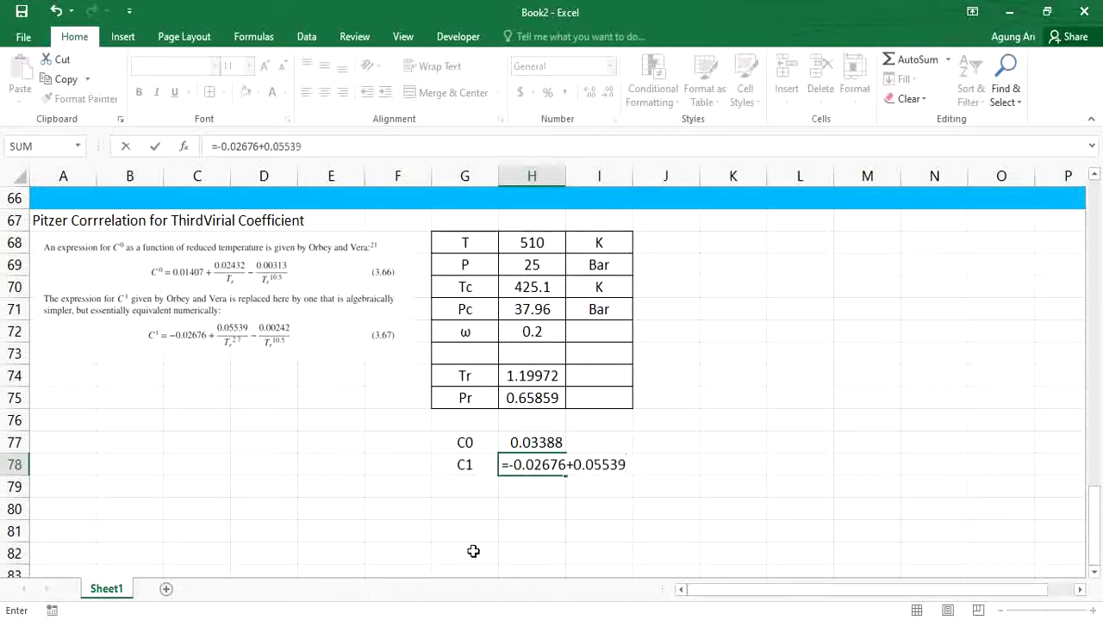
text(/()
click(512, 375)
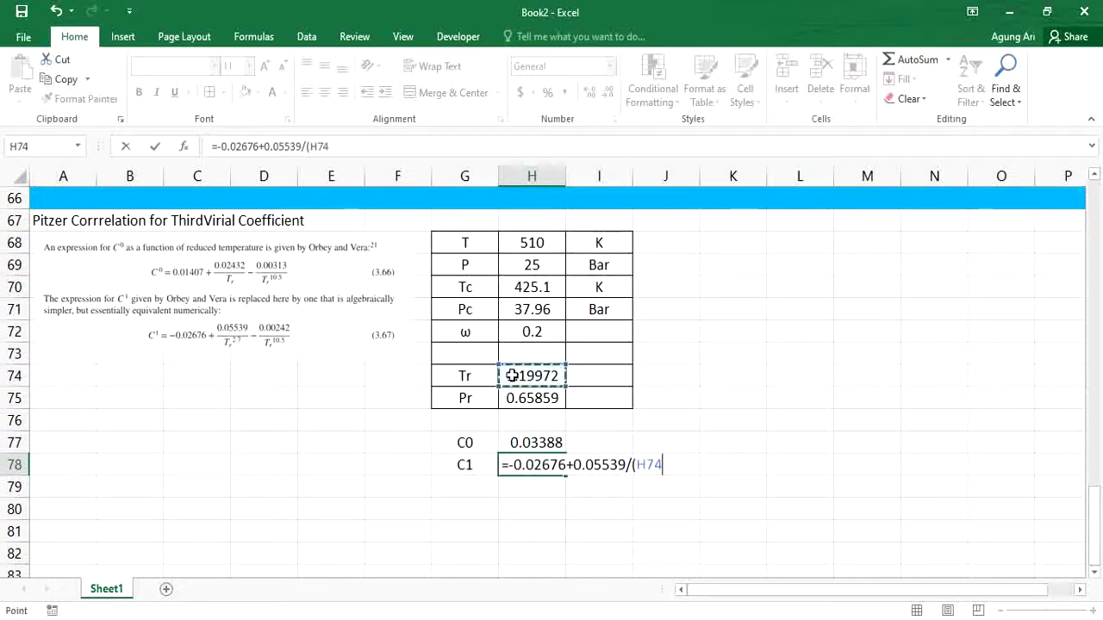
text(&)
key(BackSpace)
text(^)
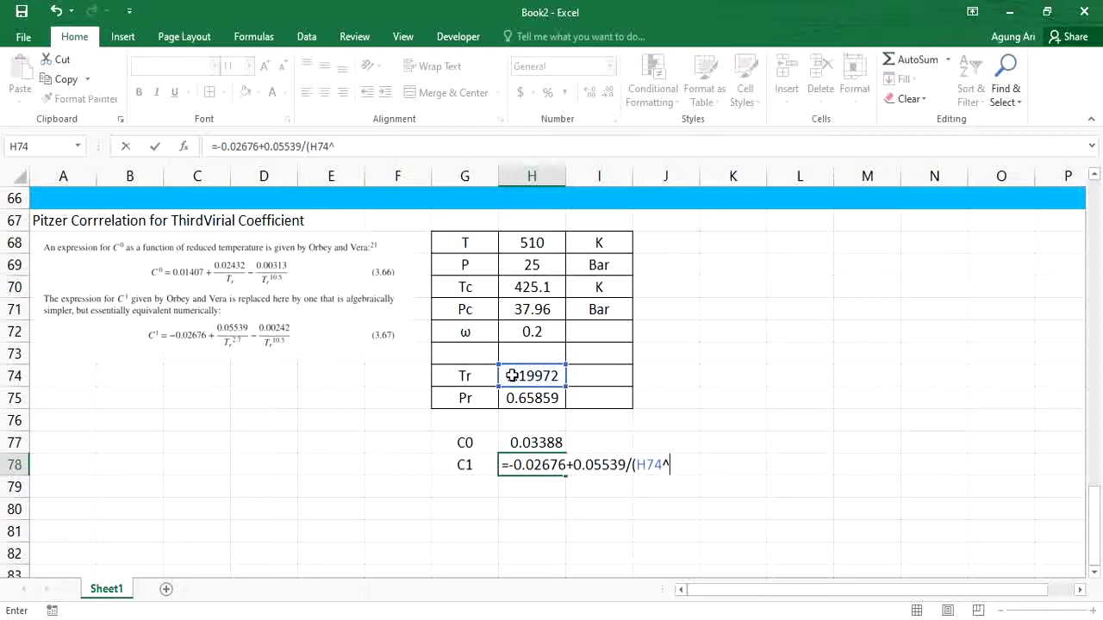
text(2.7)
text()-0.002)
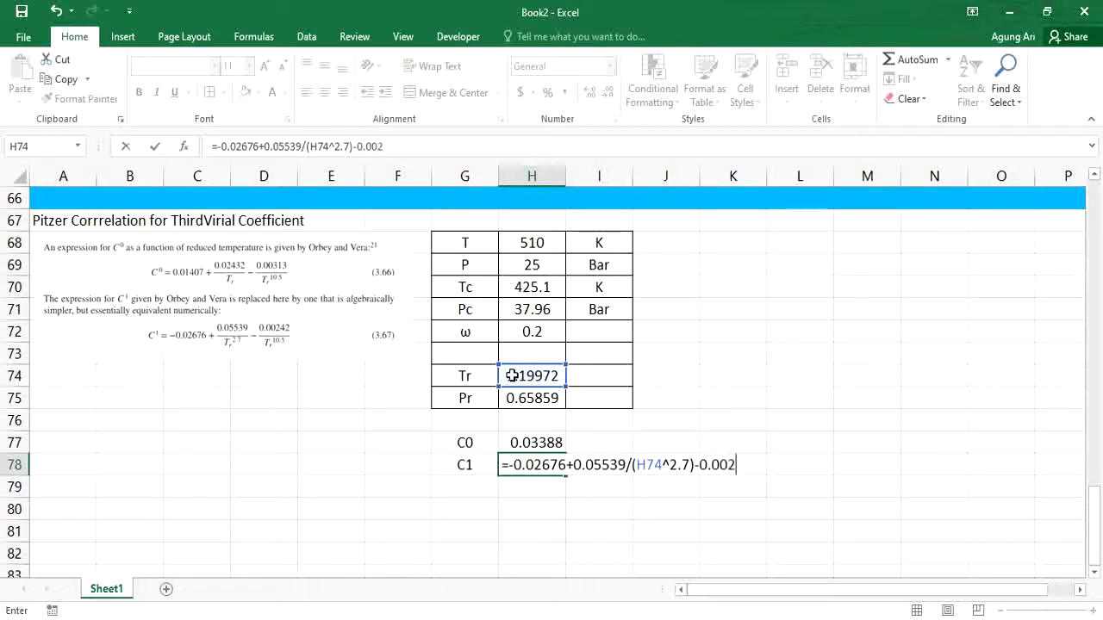
text(42/()
click(512, 376)
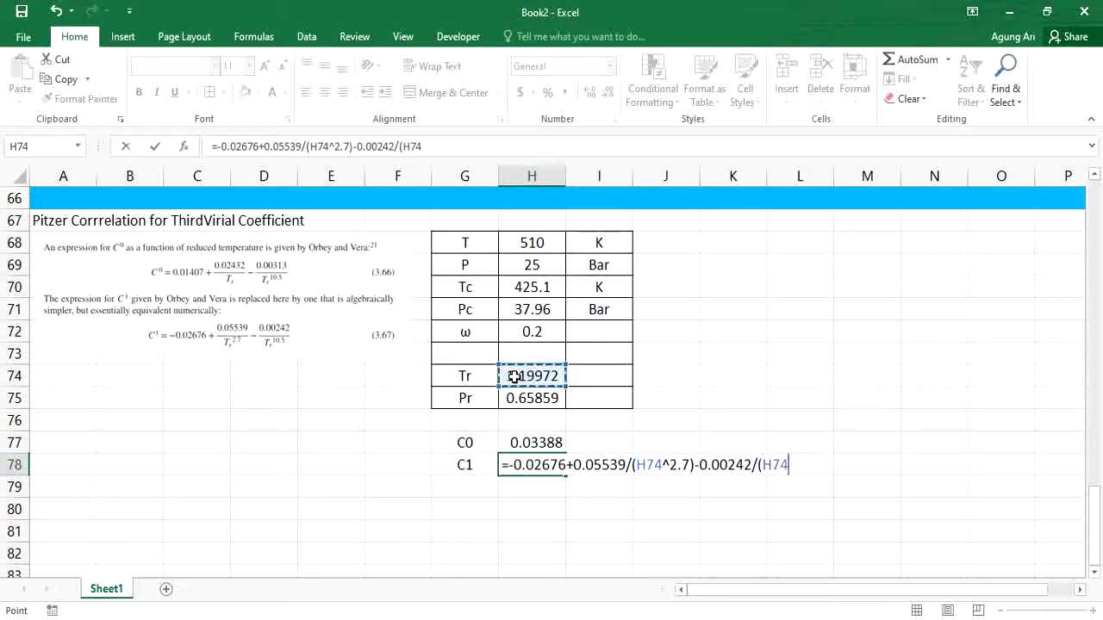
text(^10.5)
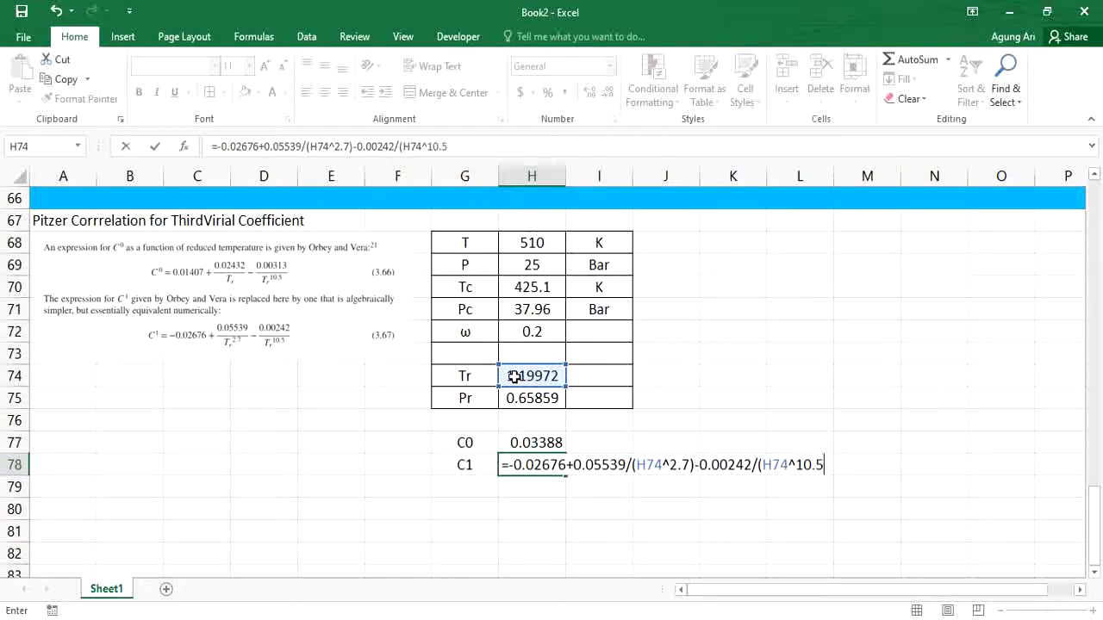
text())
key(Return)
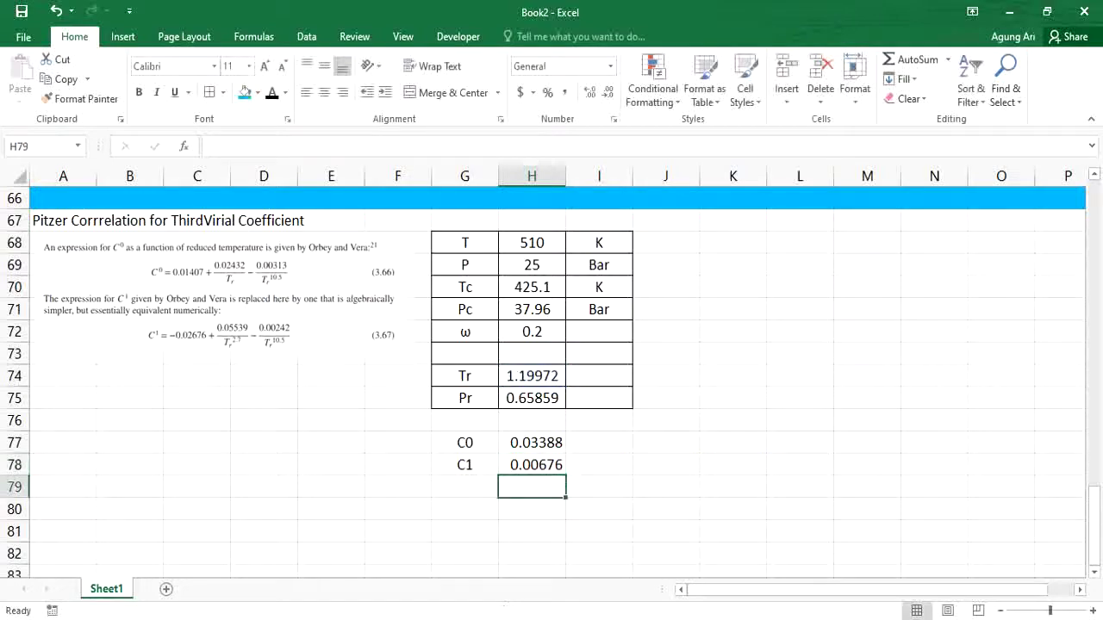
Switch to the Van-Ness PDF in Foxit Reader, check part (d) for C0, C1 and the equation for C, and return to Excel.
key(alt+Tab)
scroll(540, 493, down, 2)
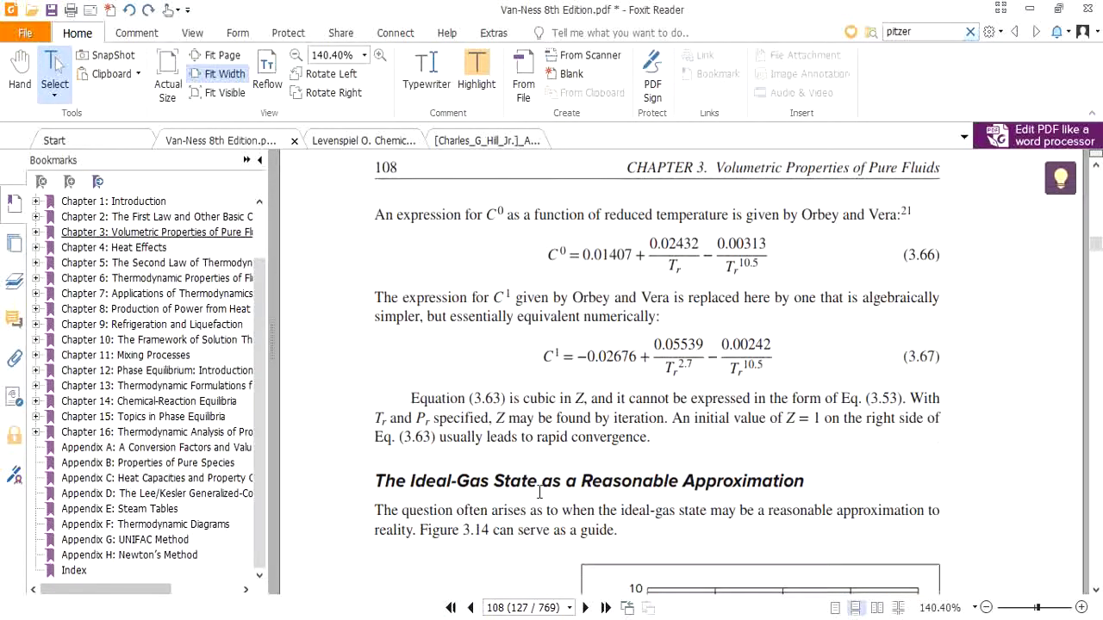
scroll(540, 493, down, 20)
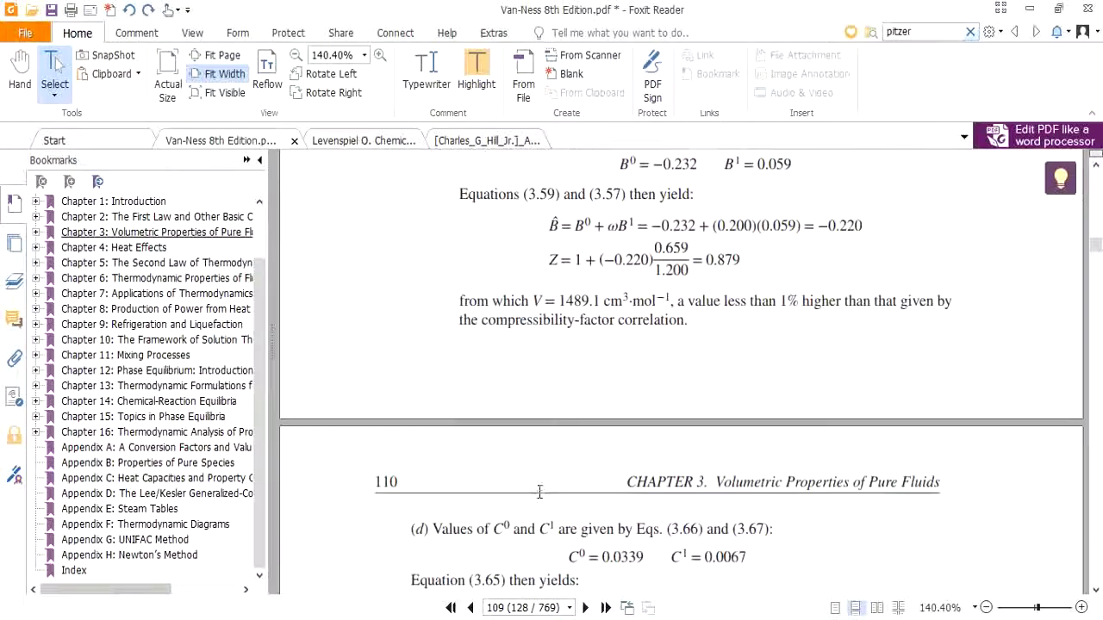
scroll(539, 493, down, 5)
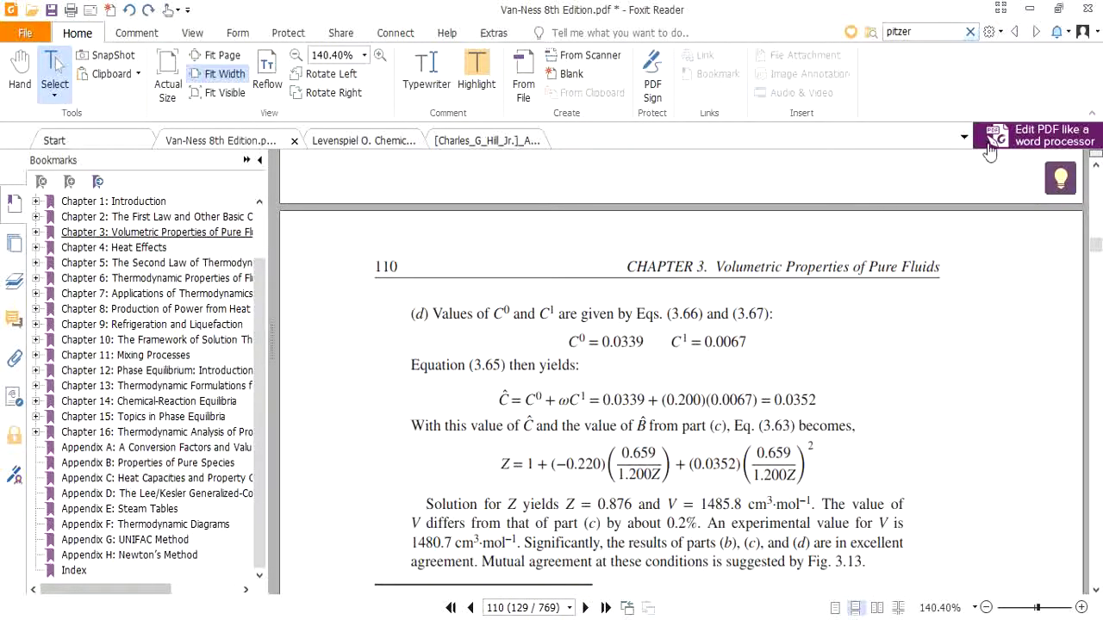
click(1030, 9)
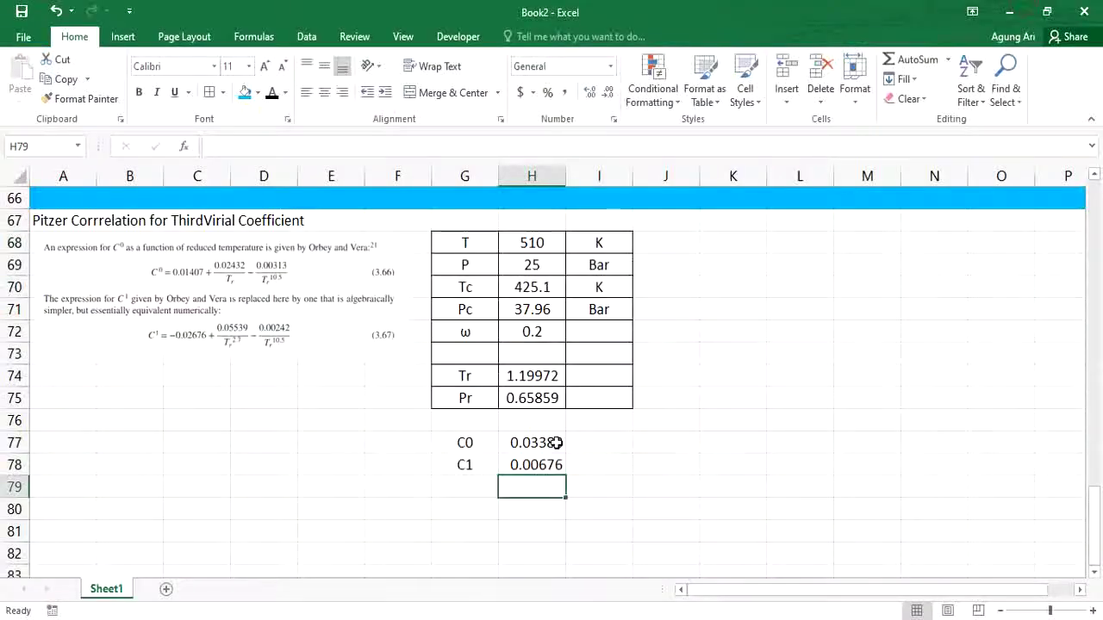
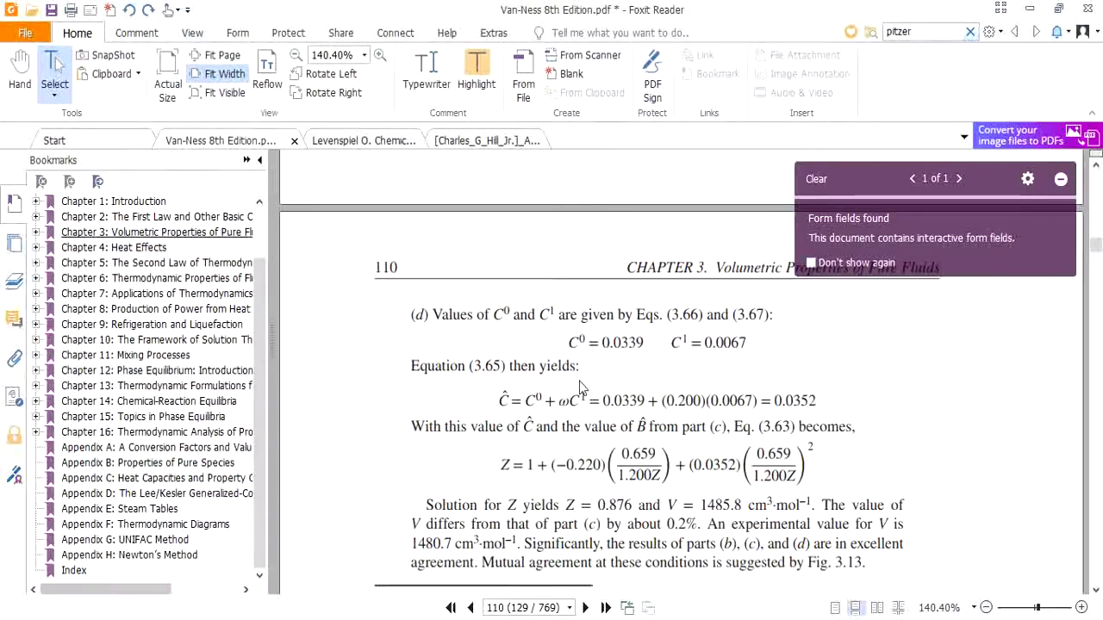
scroll(493, 386, down, 1)
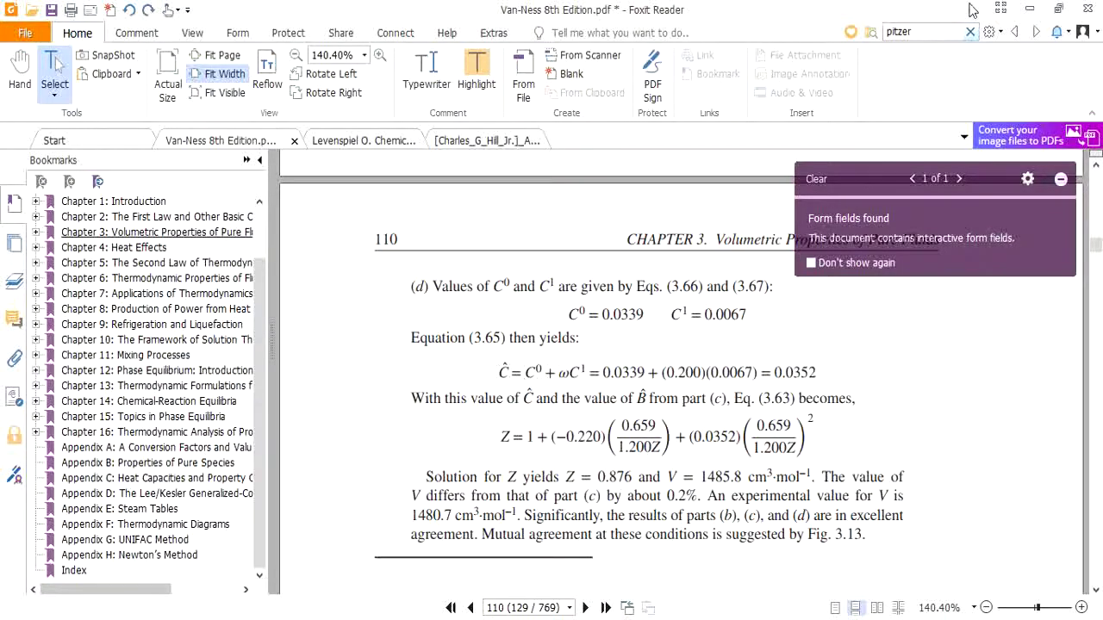
click(1031, 9)
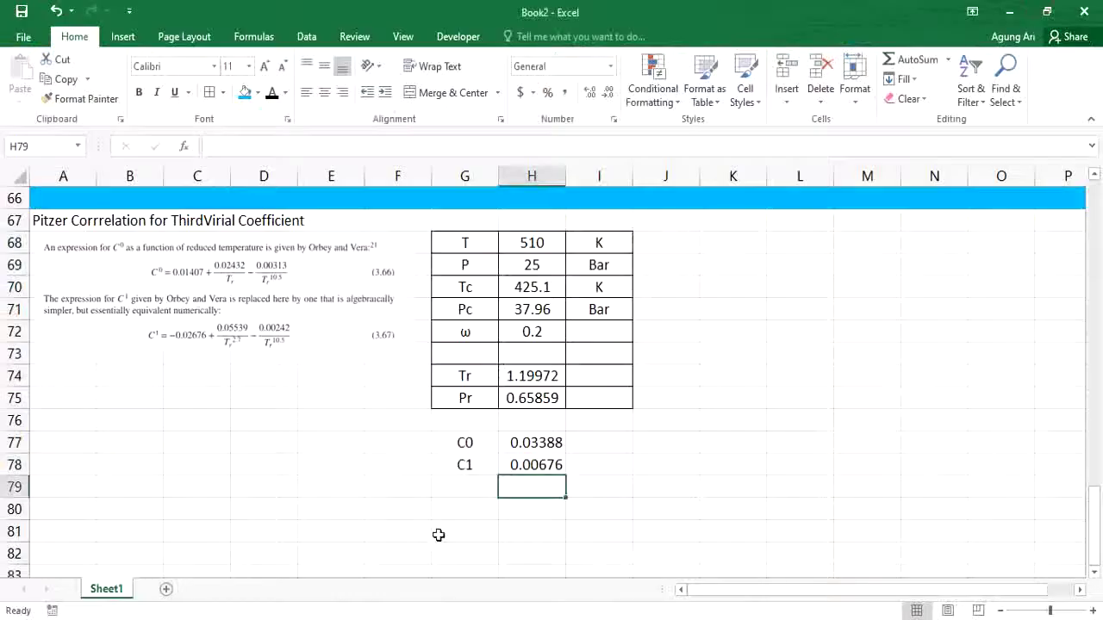
Enter the label C in G79, under the C1 label.
click(482, 493)
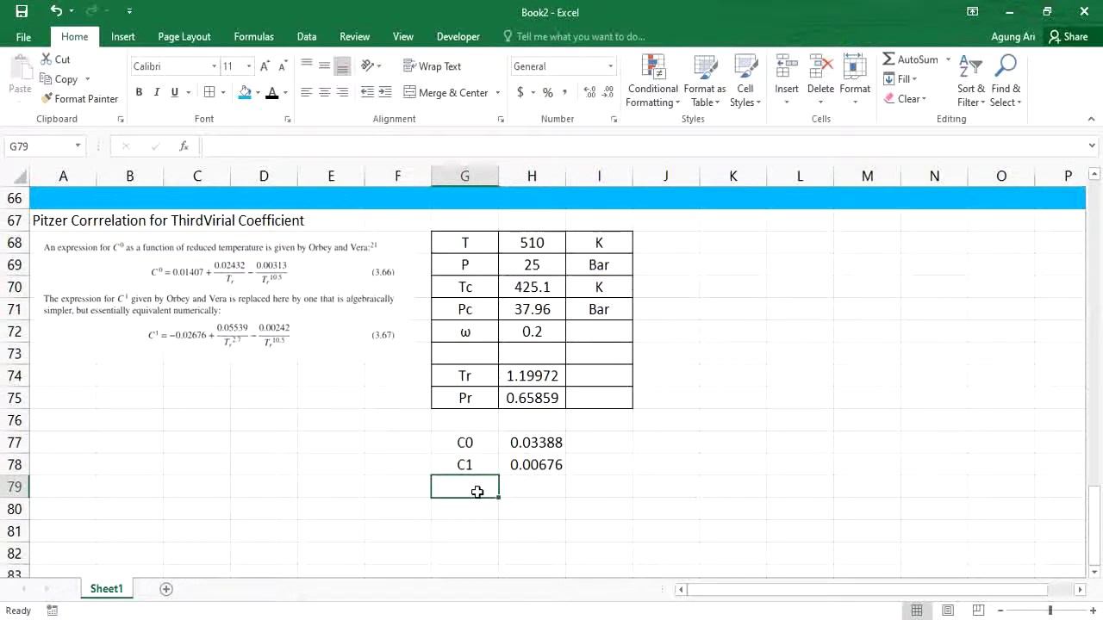
text(C)
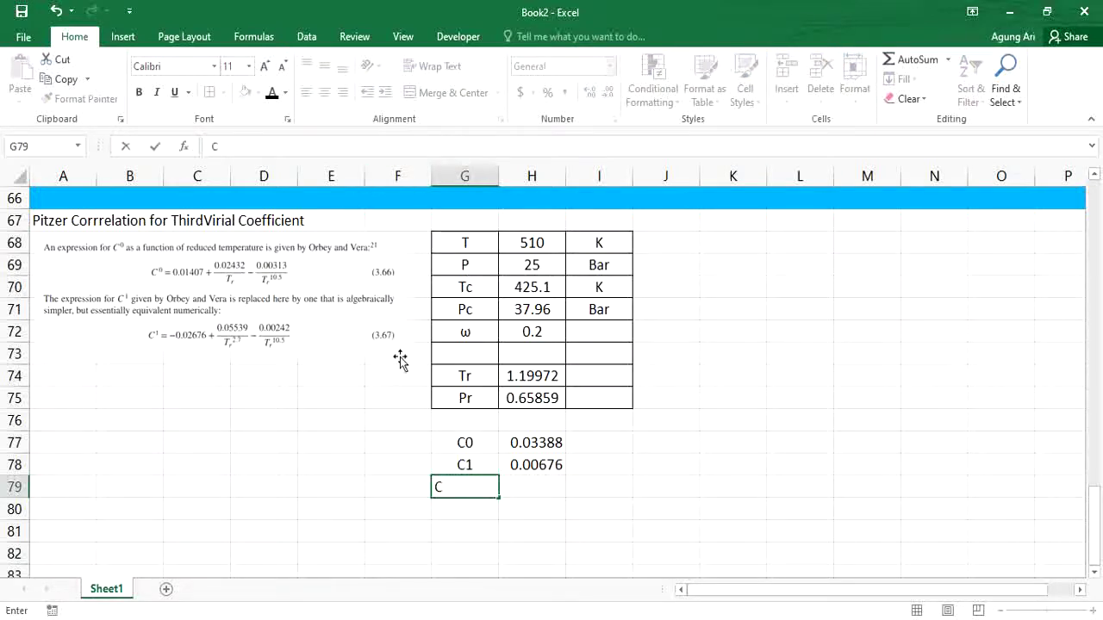
key(Tab)
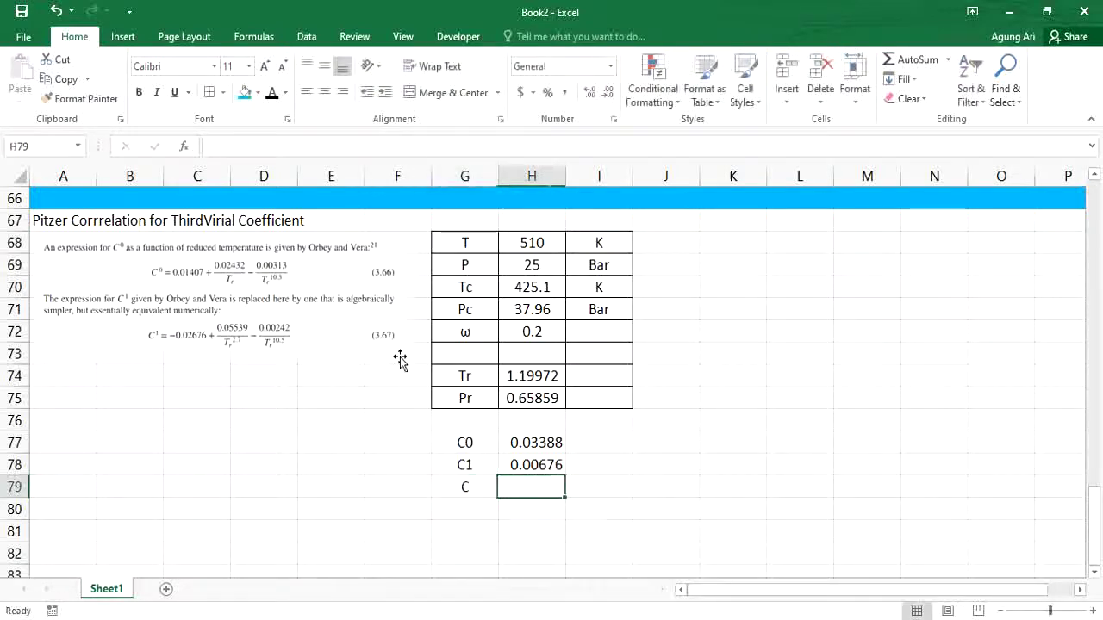
text(=)
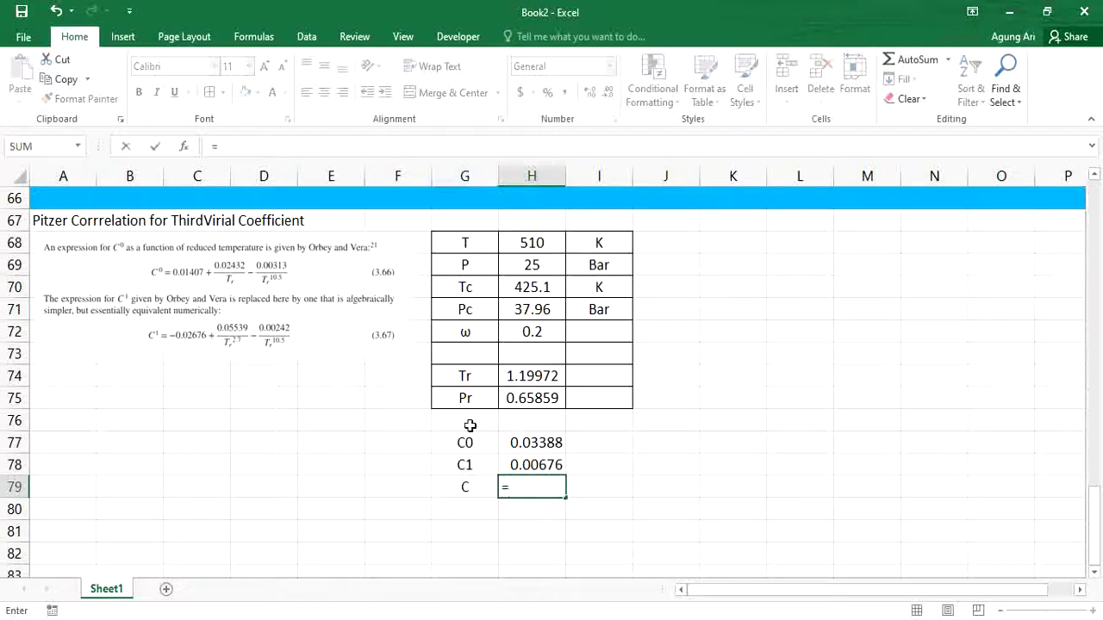
click(520, 435)
text(+)
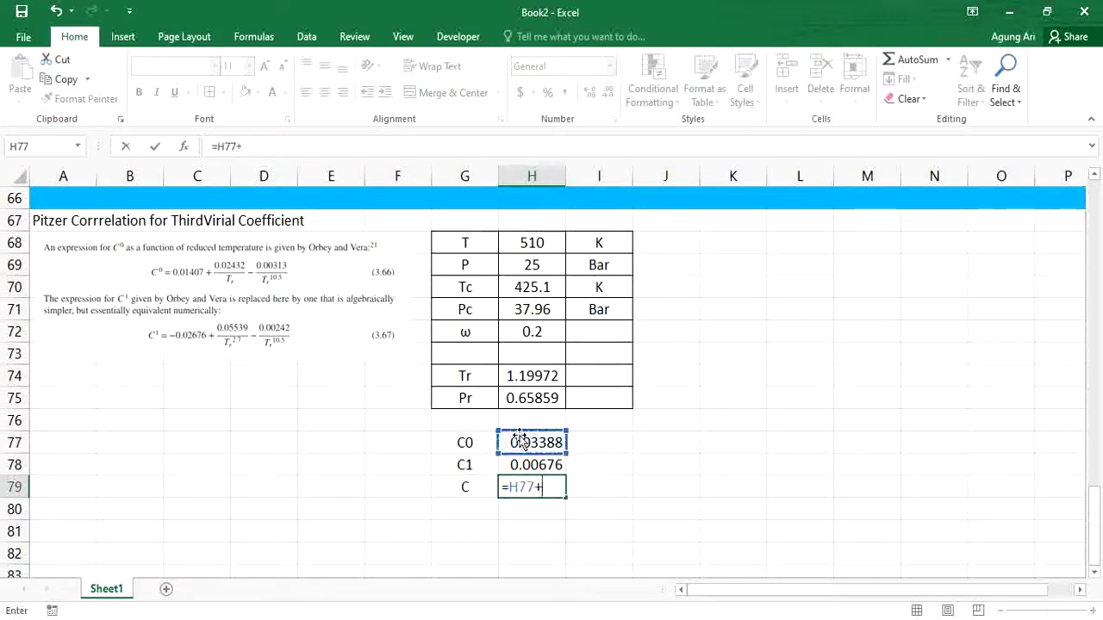
click(531, 330)
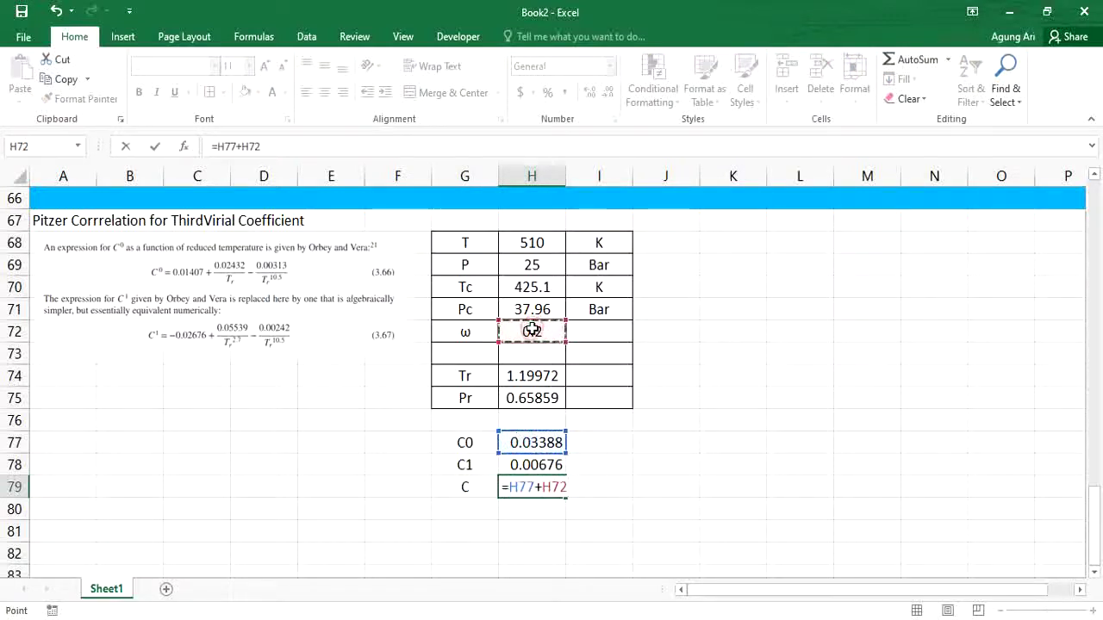
click(532, 465)
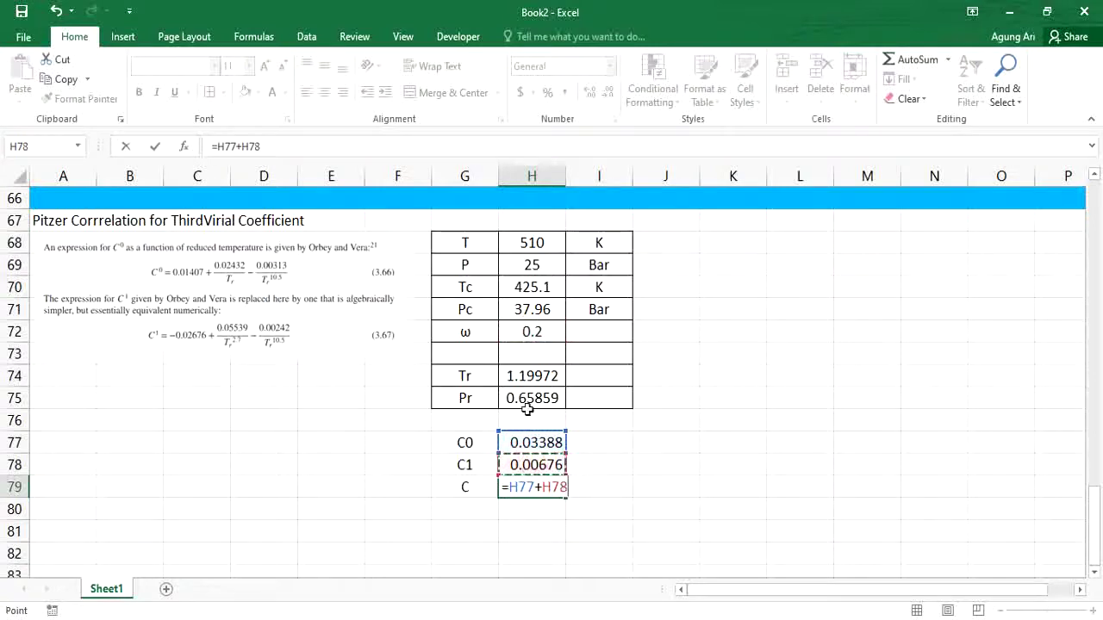
key(BackSpace)
key(BackSpace)
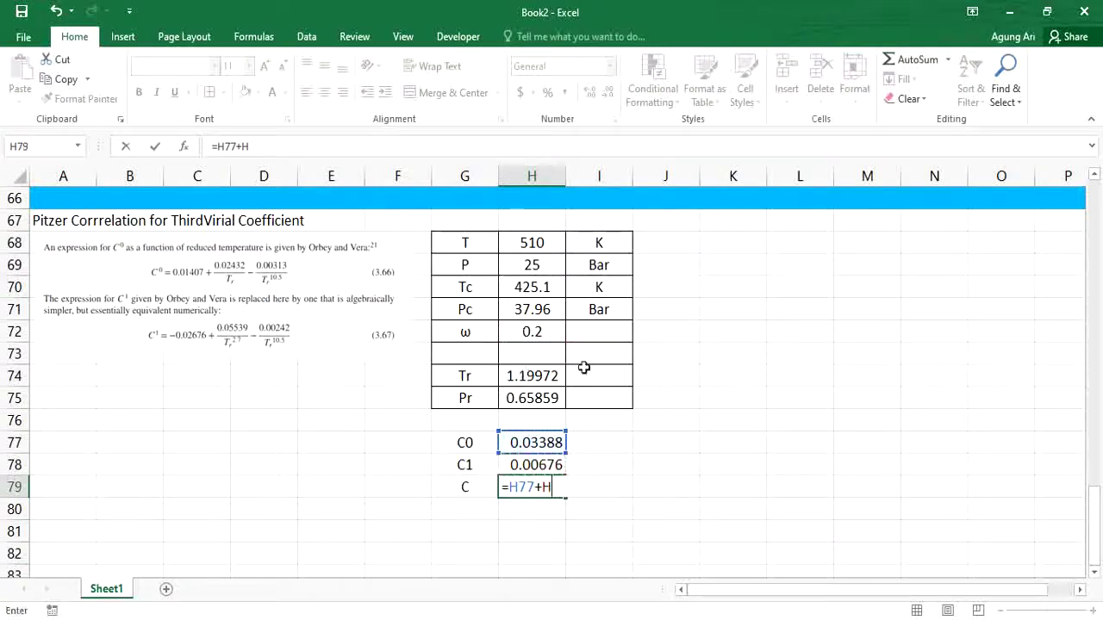
key(BackSpace)
key(BackSpace)
click(528, 335)
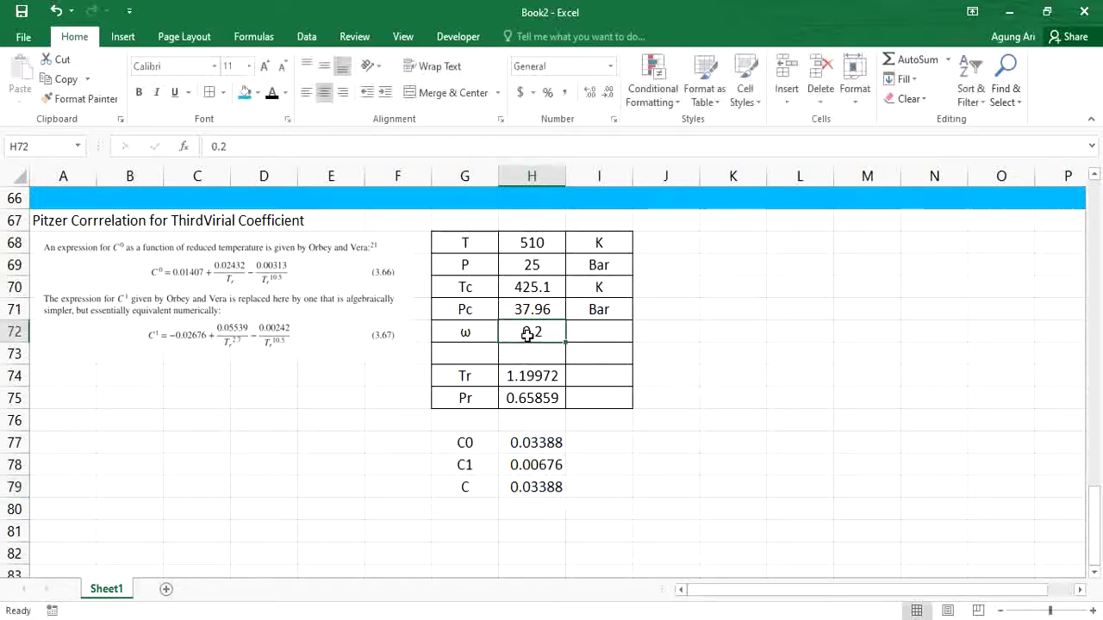
Calculate C in H79 from C0, ω and C1 with the formula =H77+H72*H78.
click(532, 485)
text(=)
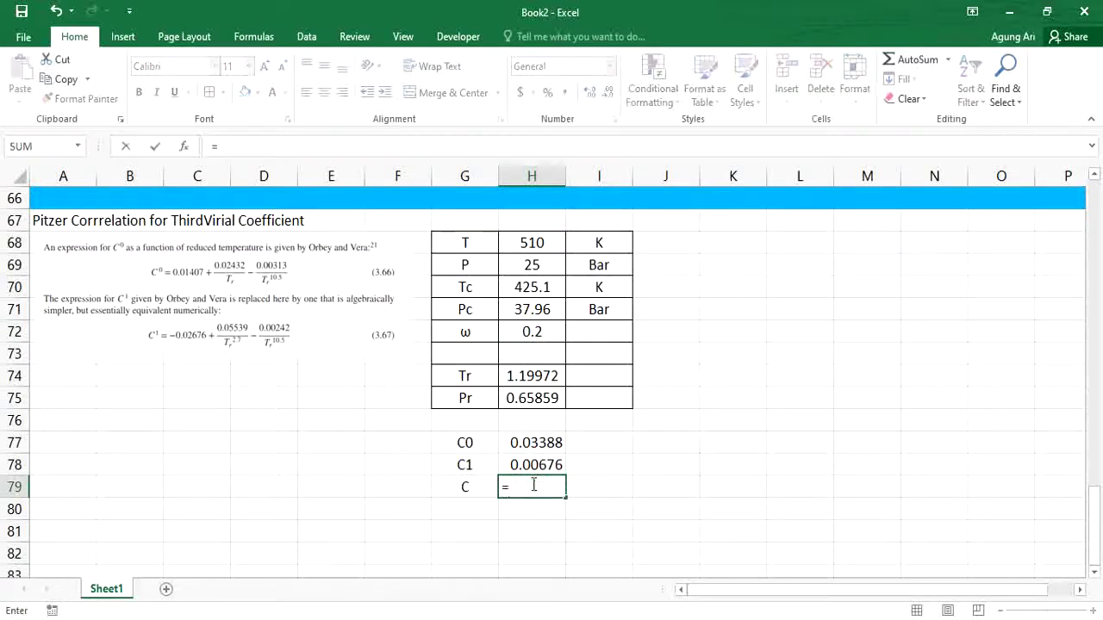
click(515, 332)
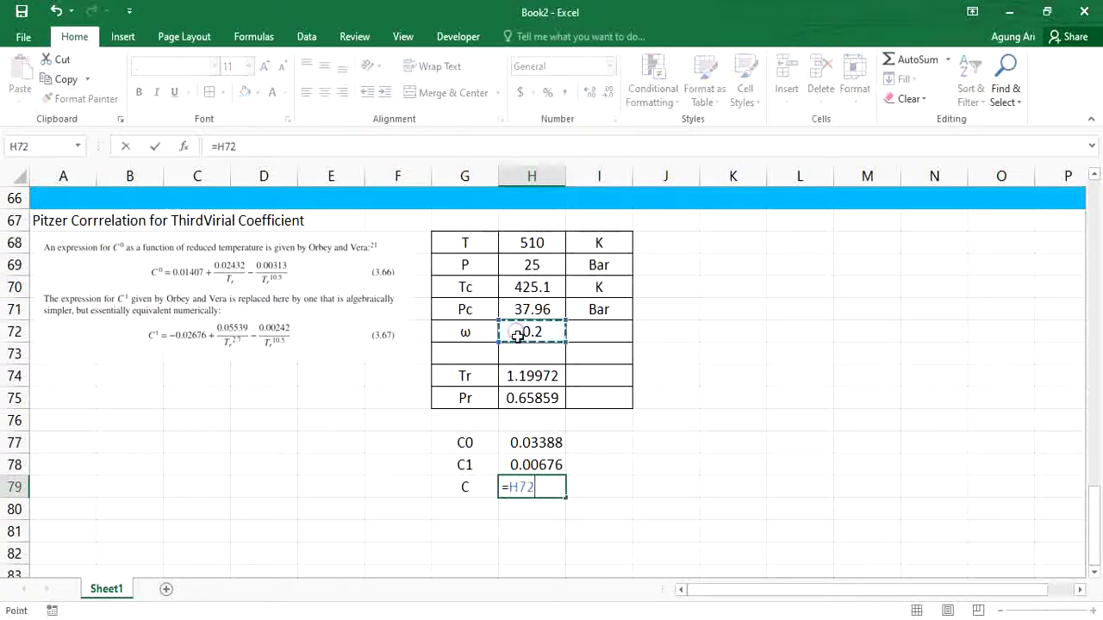
click(523, 447)
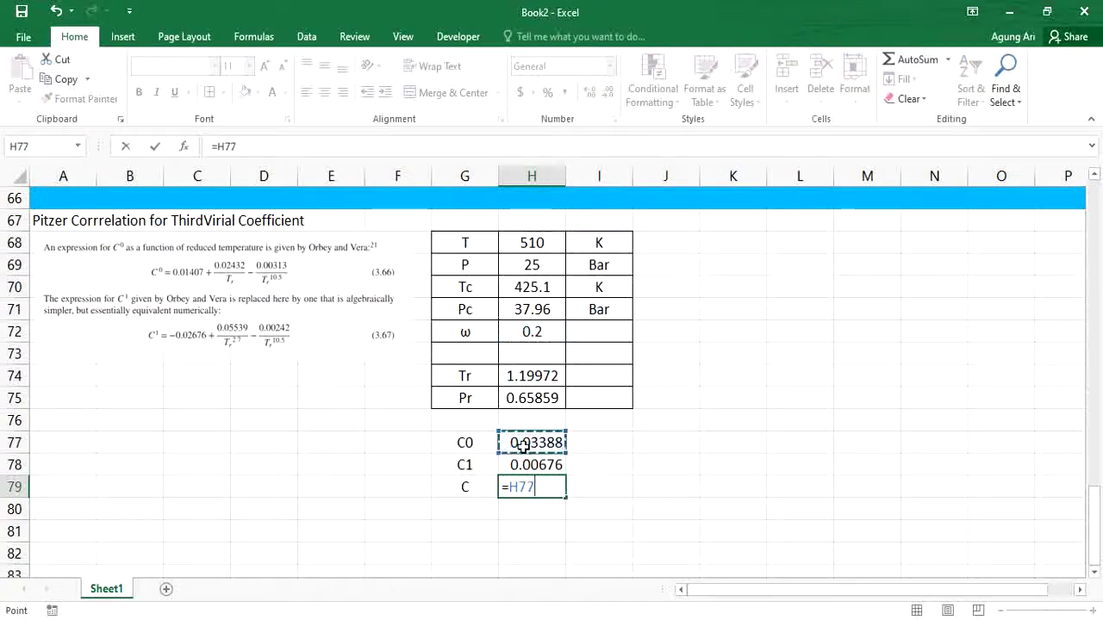
text(+)
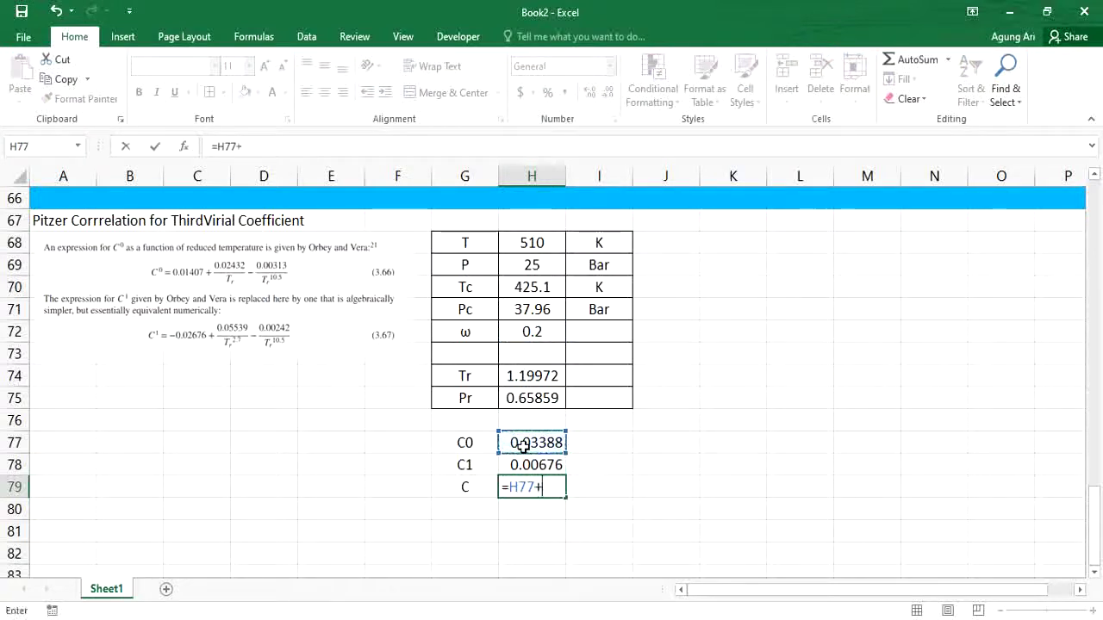
click(536, 332)
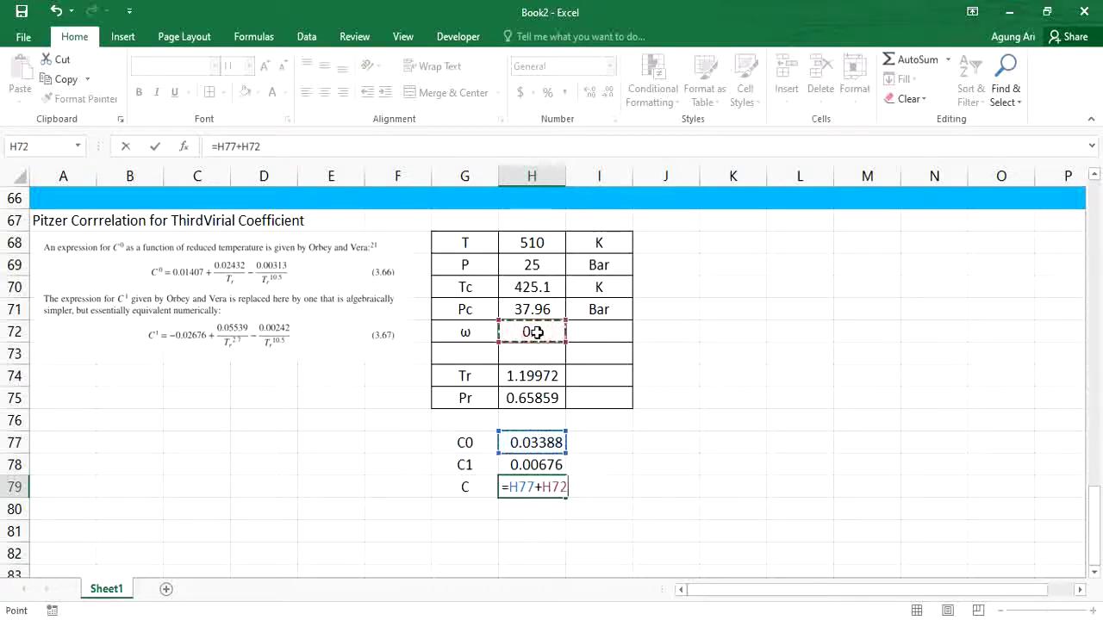
text(*)
click(529, 462)
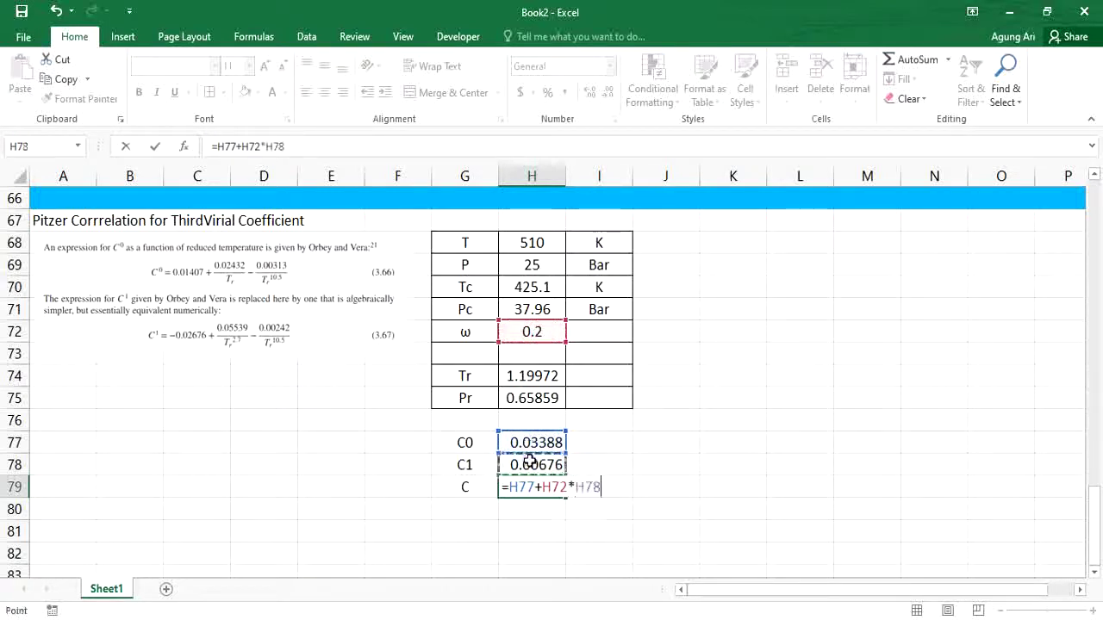
key(Return)
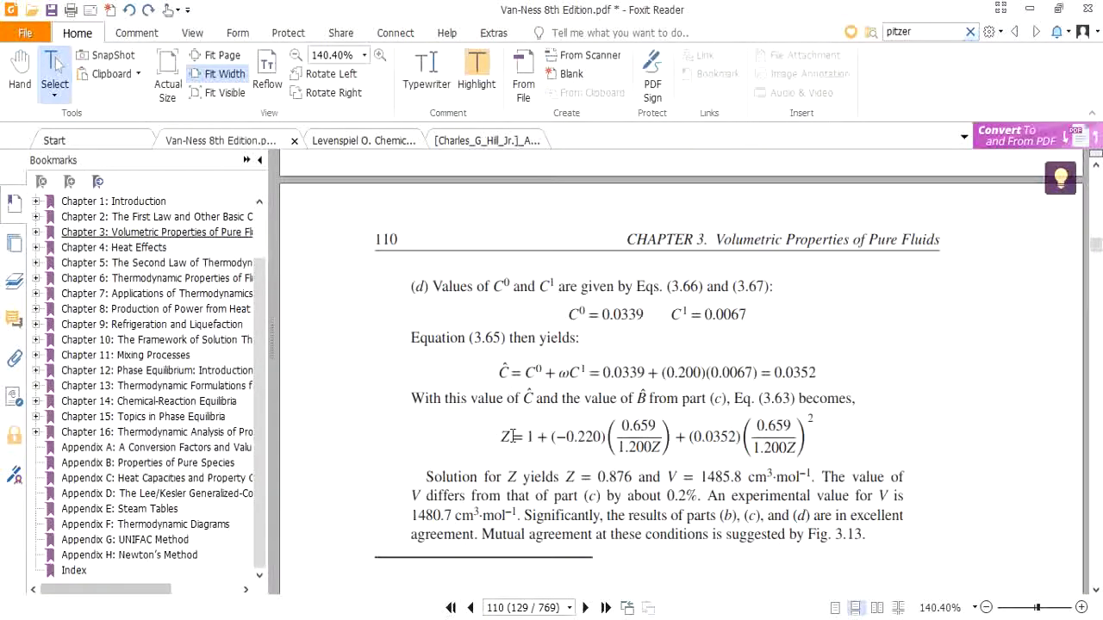
Review parts (c) and (d) of the PDF example for the B, C and Z equations, and return to Excel.
scroll(614, 425, up, 1)
scroll(614, 425, down, 2)
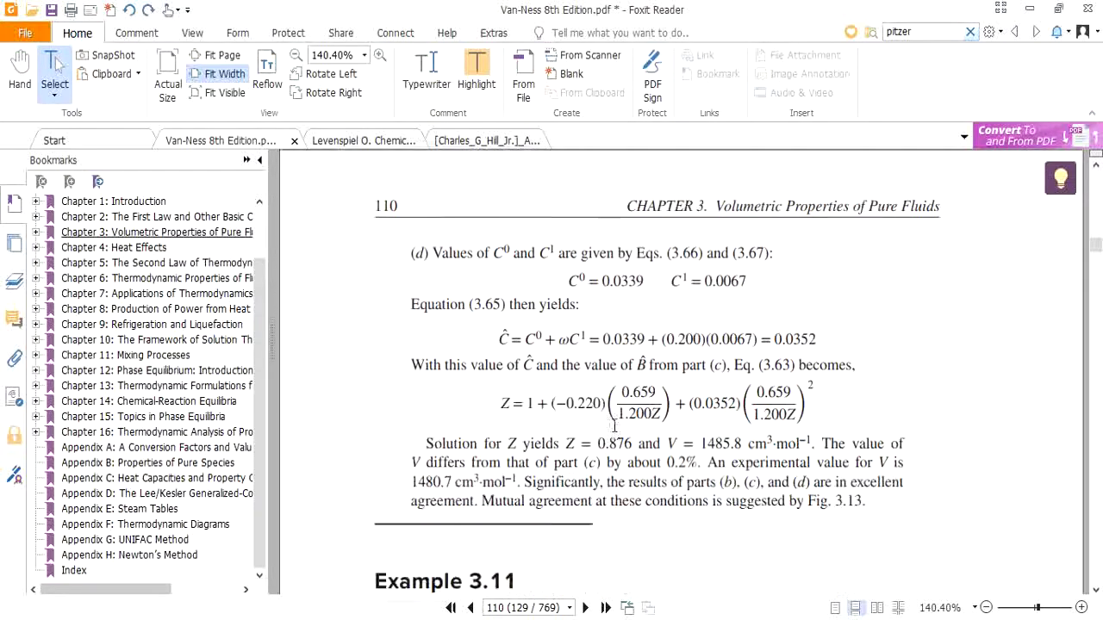
scroll(572, 400, up, 5)
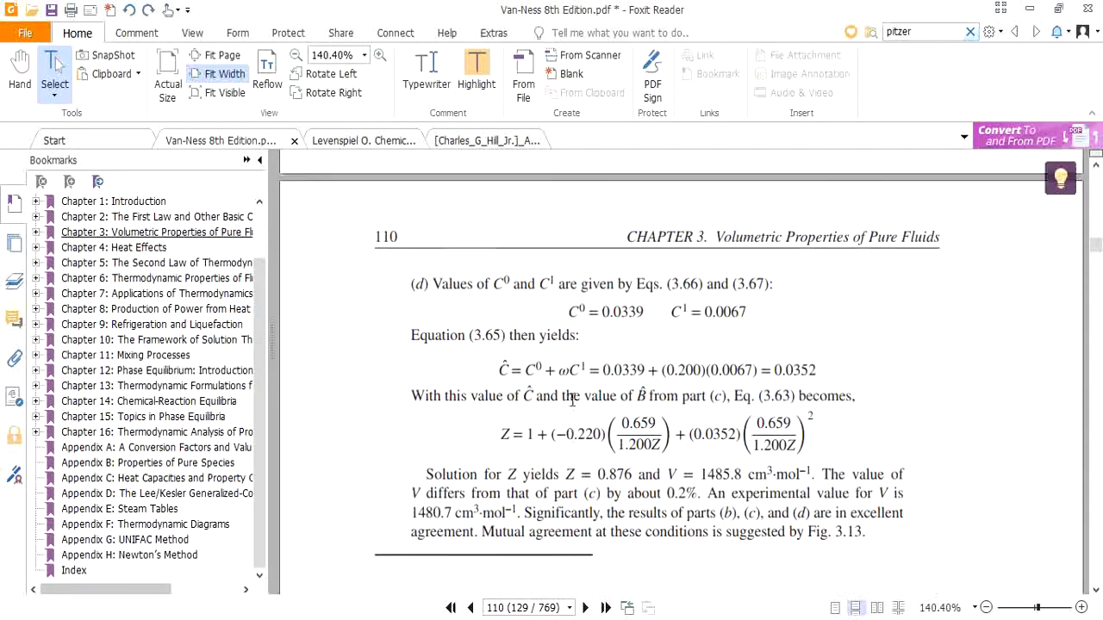
scroll(572, 399, up, 2)
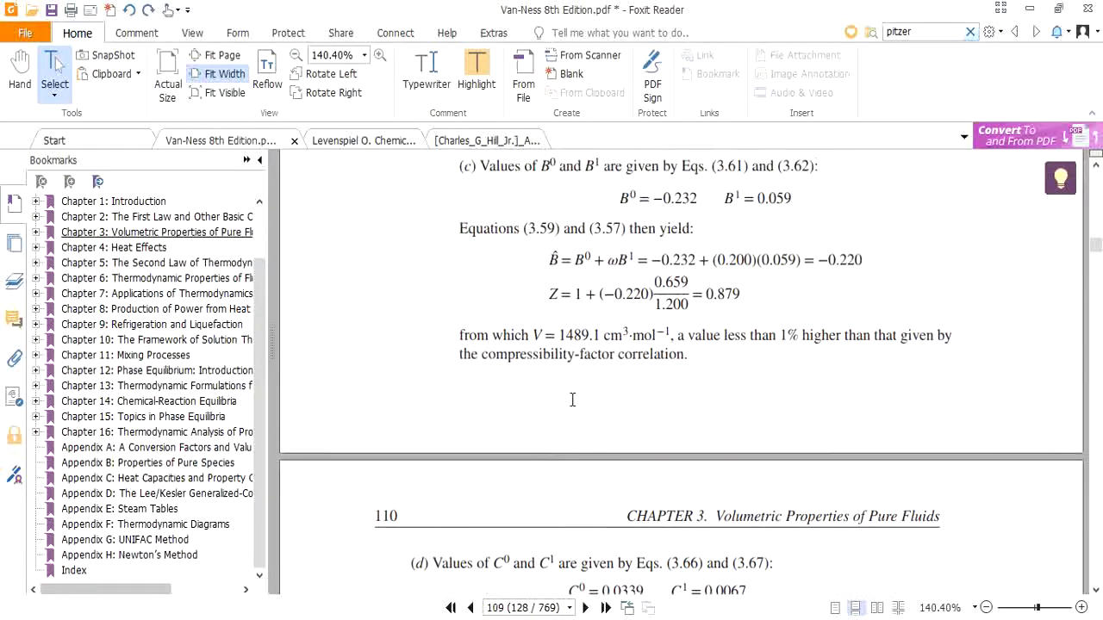
scroll(572, 400, up, 1)
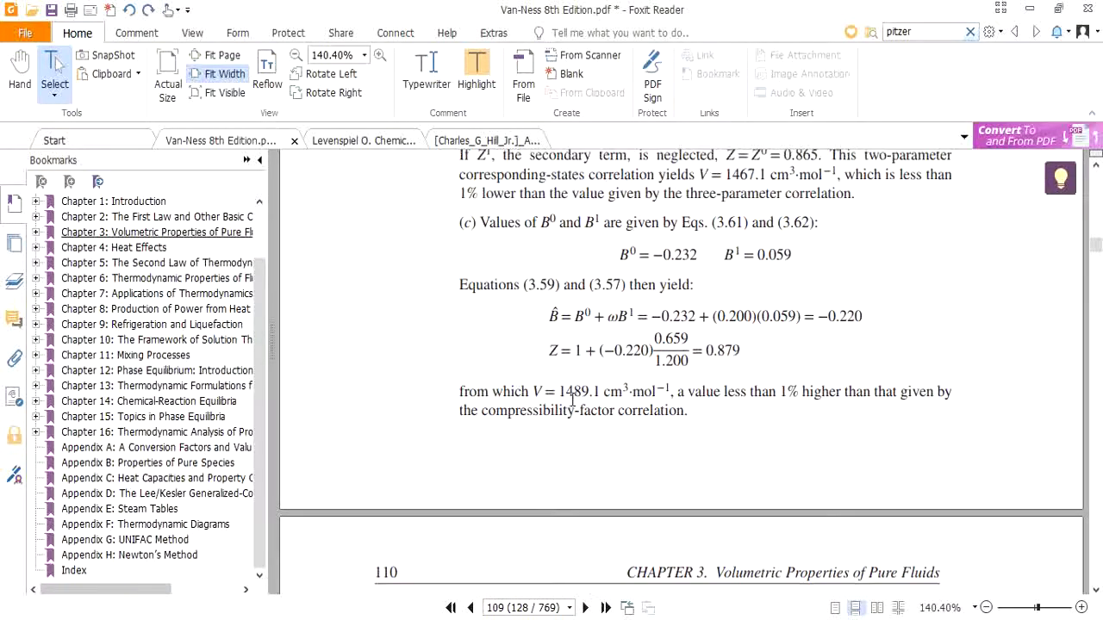
right_click(571, 400)
click(821, 304)
scroll(822, 297, up, 4)
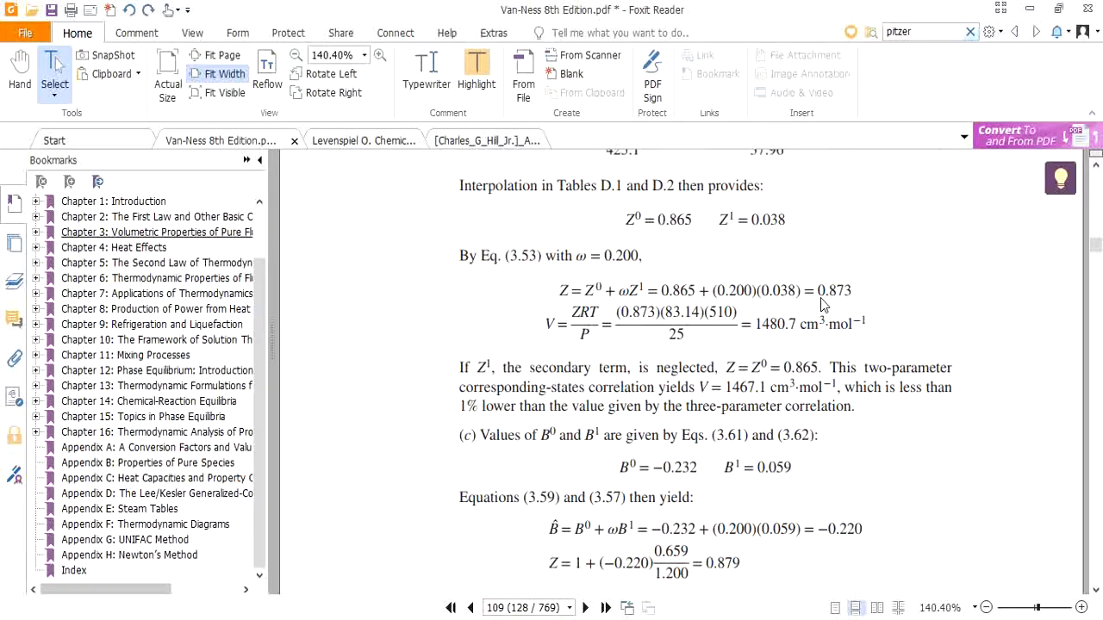
scroll(821, 304, down, 2)
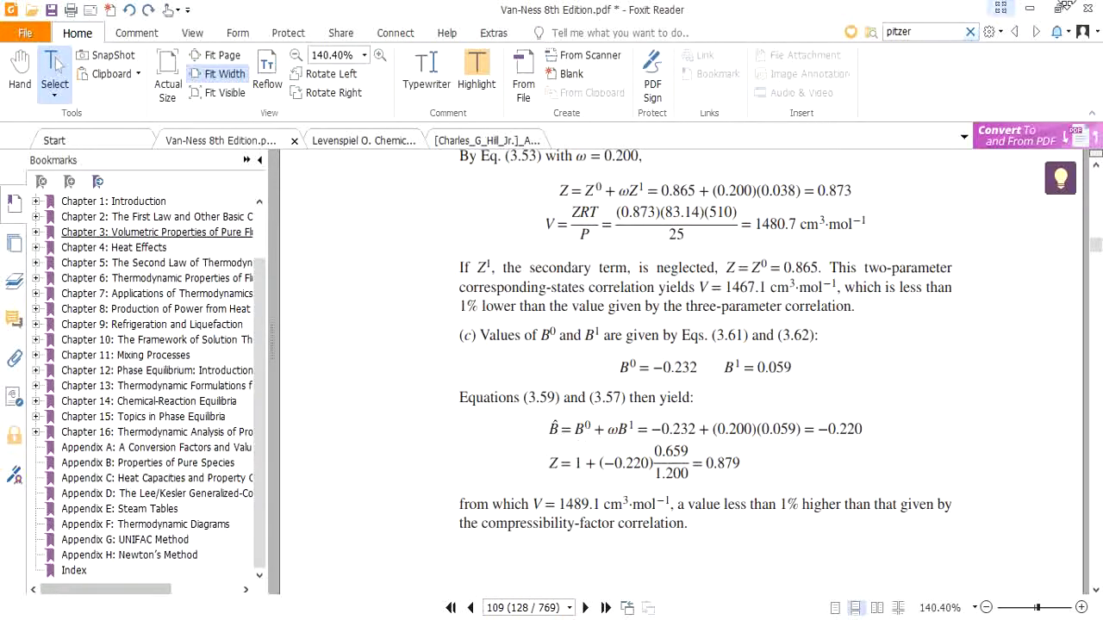
click(1030, 8)
Look over the second virial coefficient results and the C0, C1 and C block of the third virial section.
scroll(626, 490, up, 8)
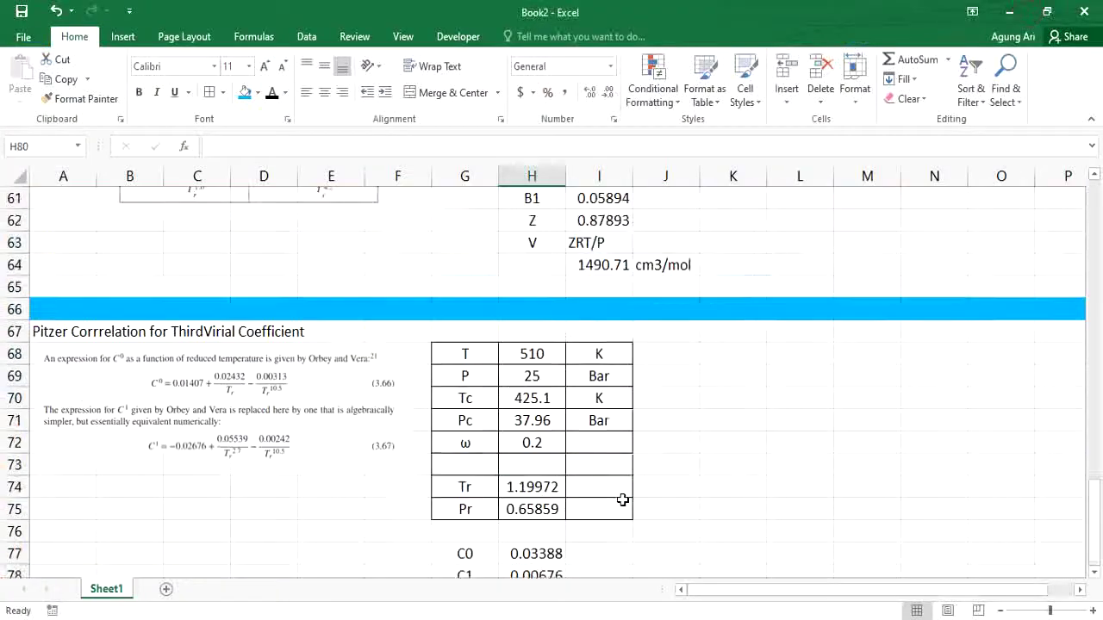
scroll(622, 501, down, 2)
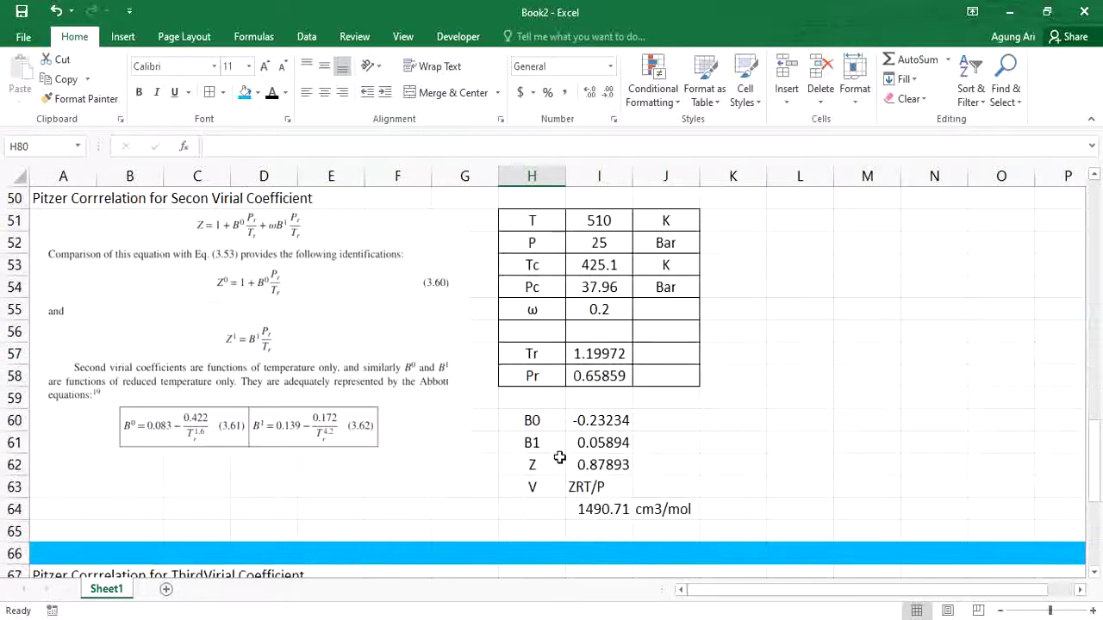
scroll(559, 458, down, 3)
scroll(561, 456, down, 1)
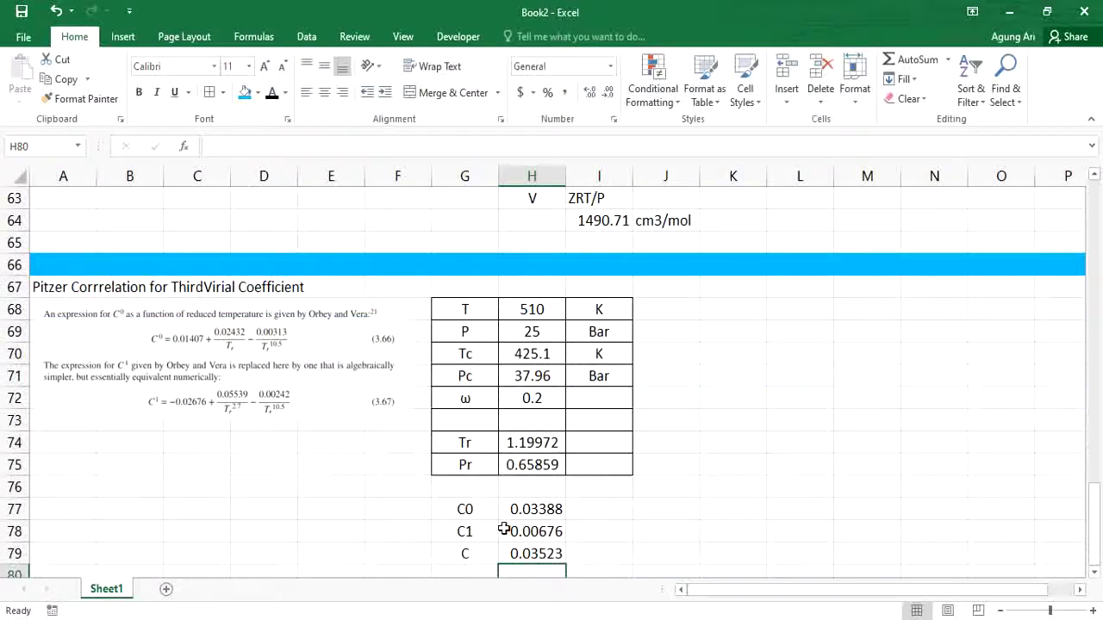
scroll(508, 526, down, 1)
click(463, 484)
text(C)
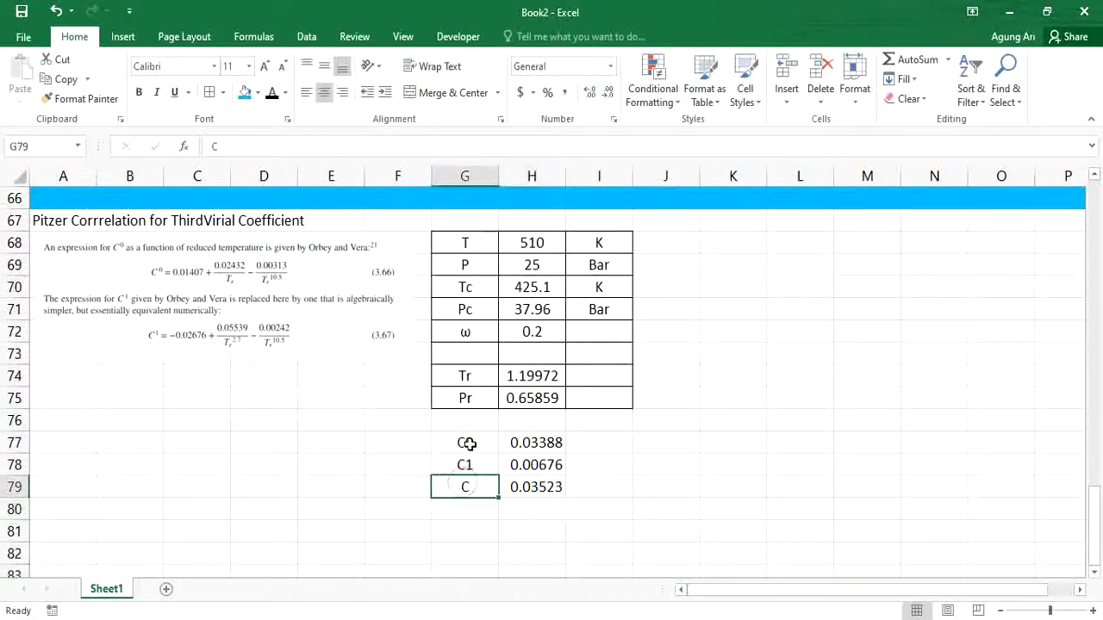
click(348, 619)
Copy the B0 and B1 labels and results from H60:I61 and paste them as values into J77:K78.
scroll(552, 448, up, 3)
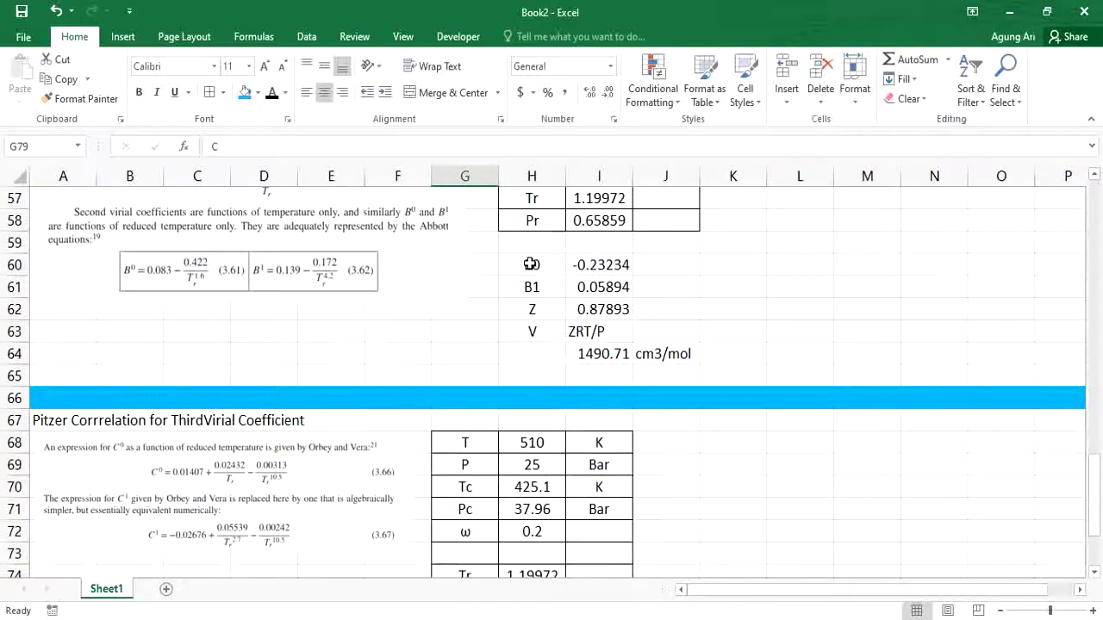
drag(532, 264, 615, 291)
key(ctrl+c)
scroll(615, 290, down, 4)
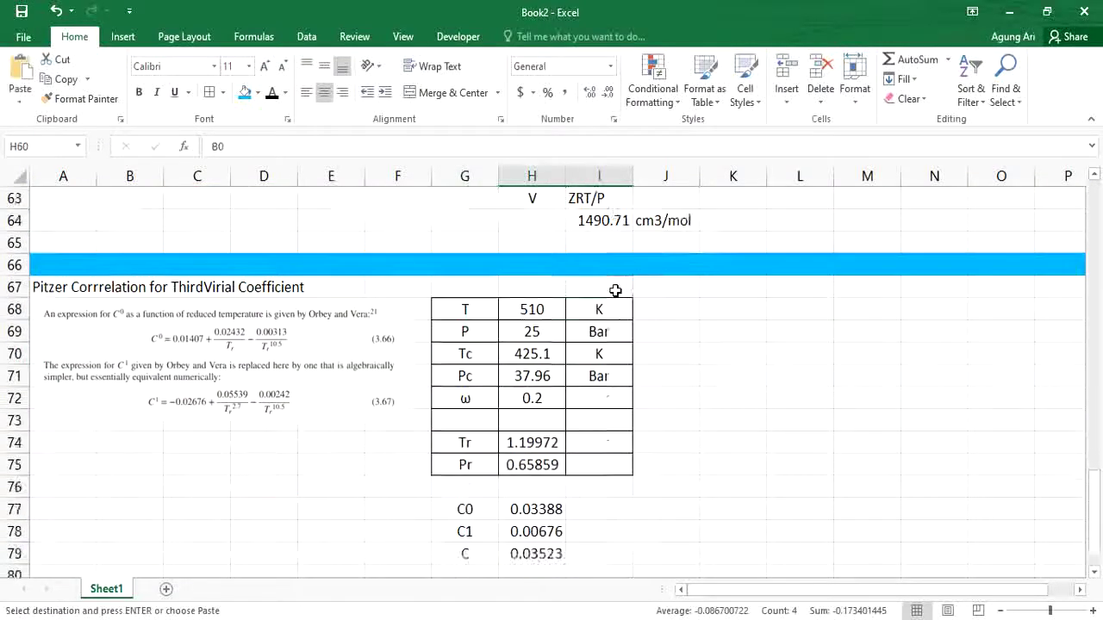
click(643, 401)
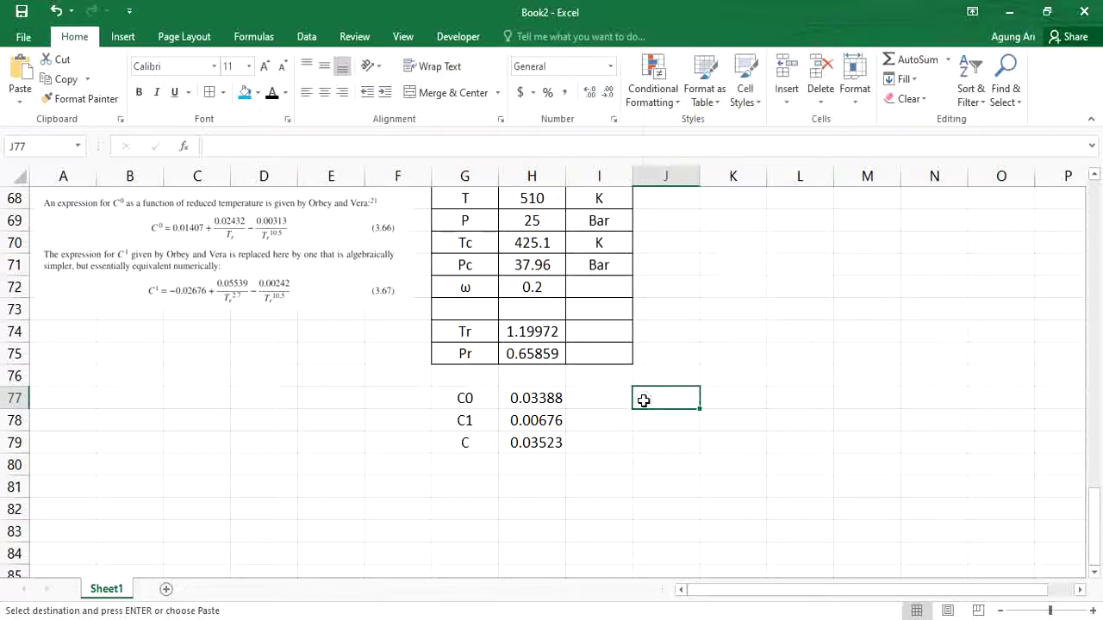
right_click(642, 400)
click(698, 134)
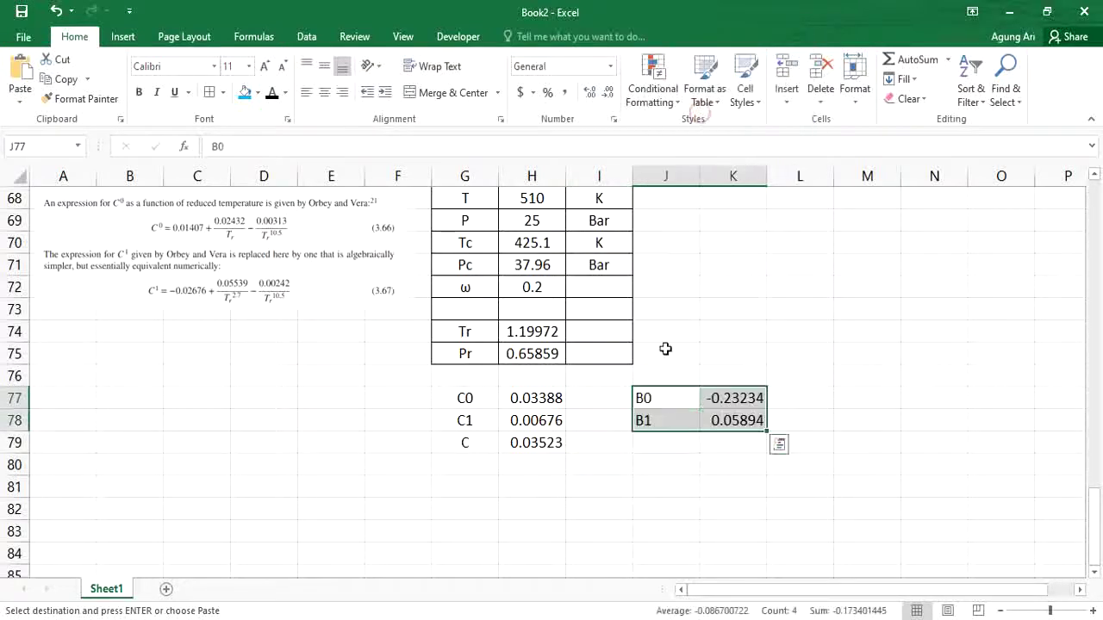
Enter the label B in J79 and calculate B in K79 with the formula =K77+H72*K78.
click(665, 441)
text(B)
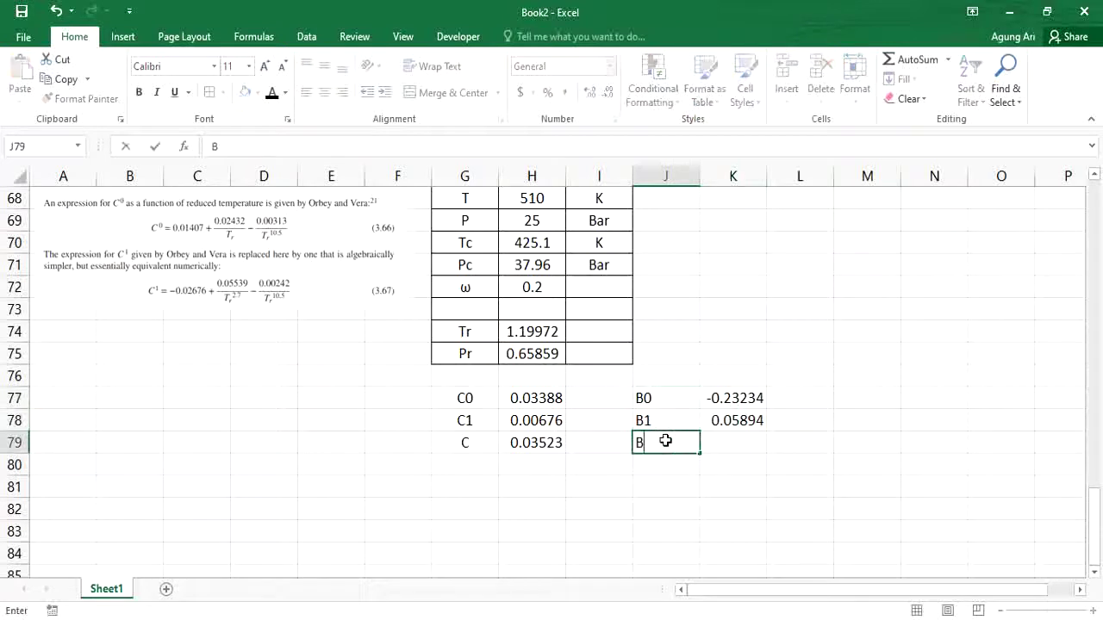
key(Tab)
text(=)
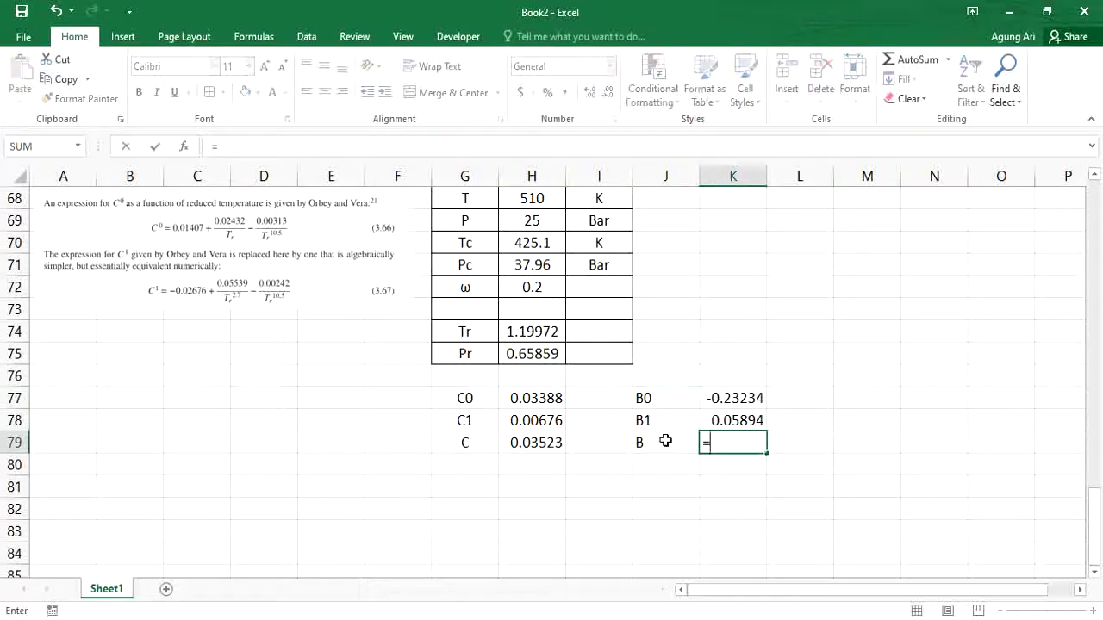
click(729, 398)
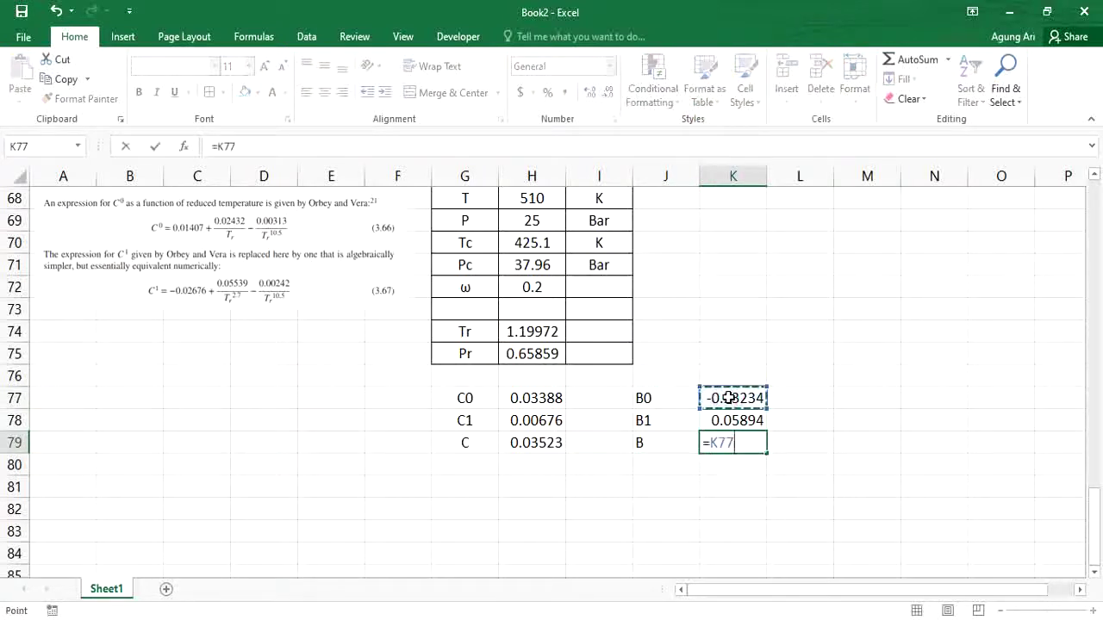
text(+)
click(525, 290)
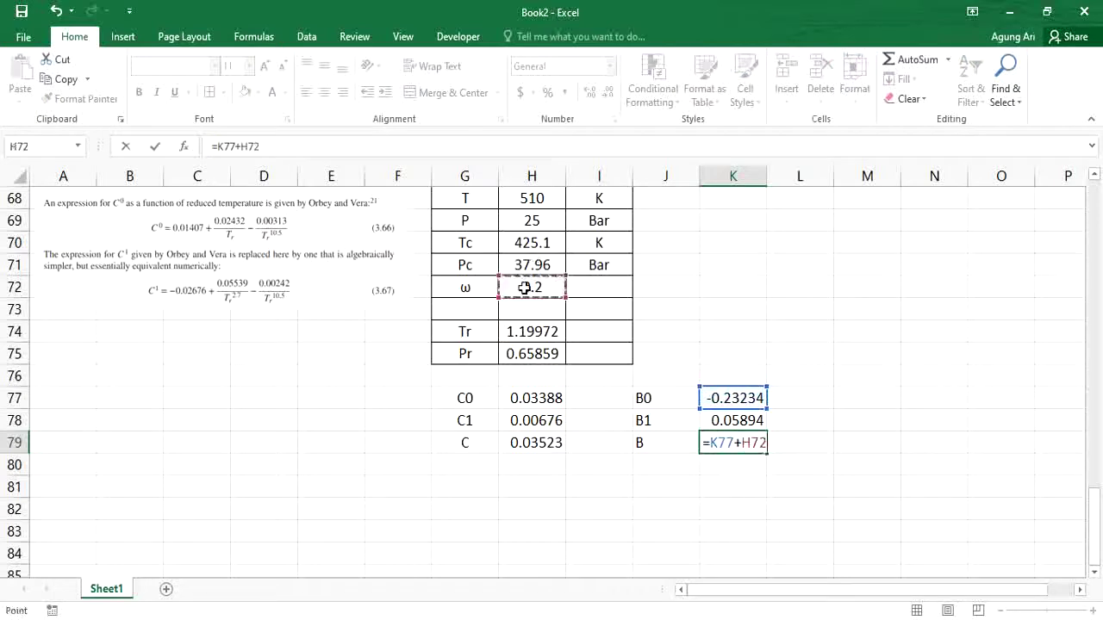
text(*)
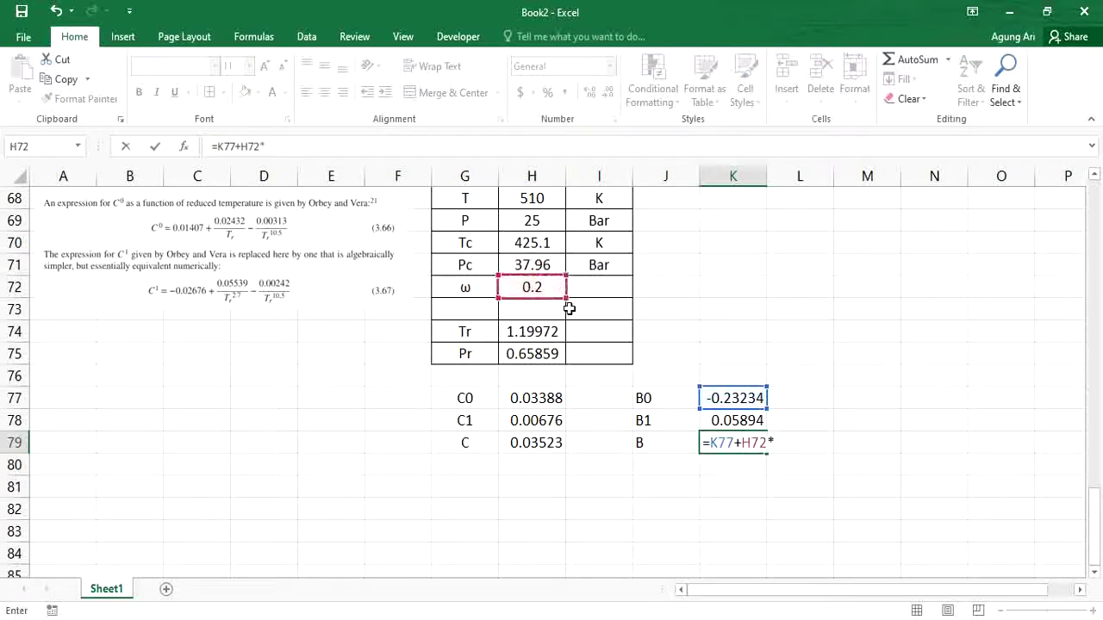
click(710, 416)
key(Return)
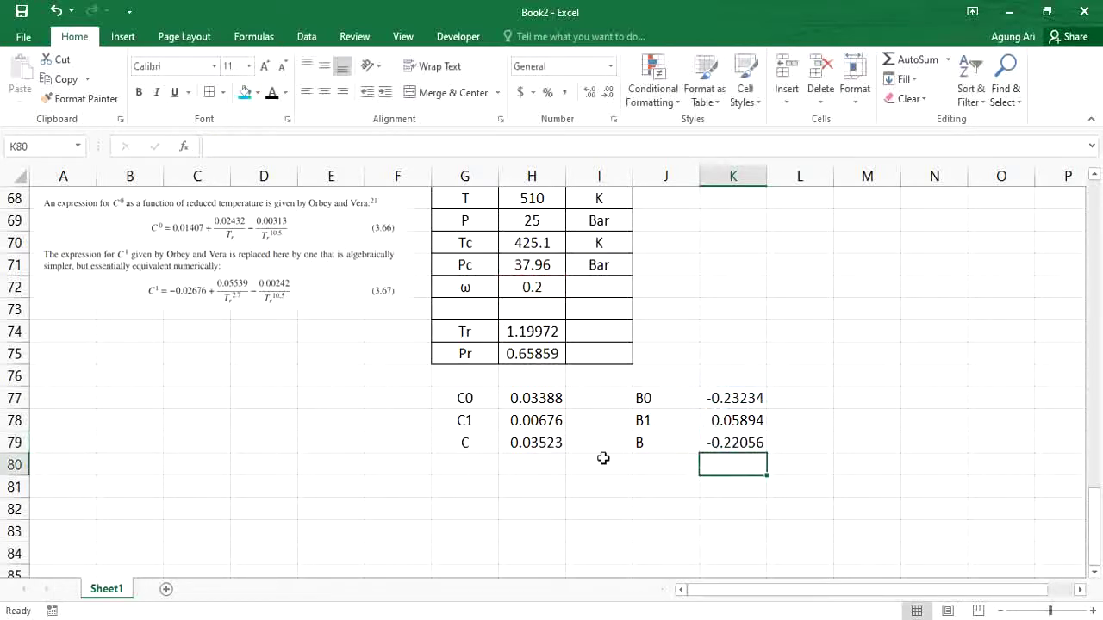
Switch to the Van-Ness PDF in Foxit Reader, find Eq. (3.63) on page 107, and capture the Z equation as an image.
key(alt+Tab)
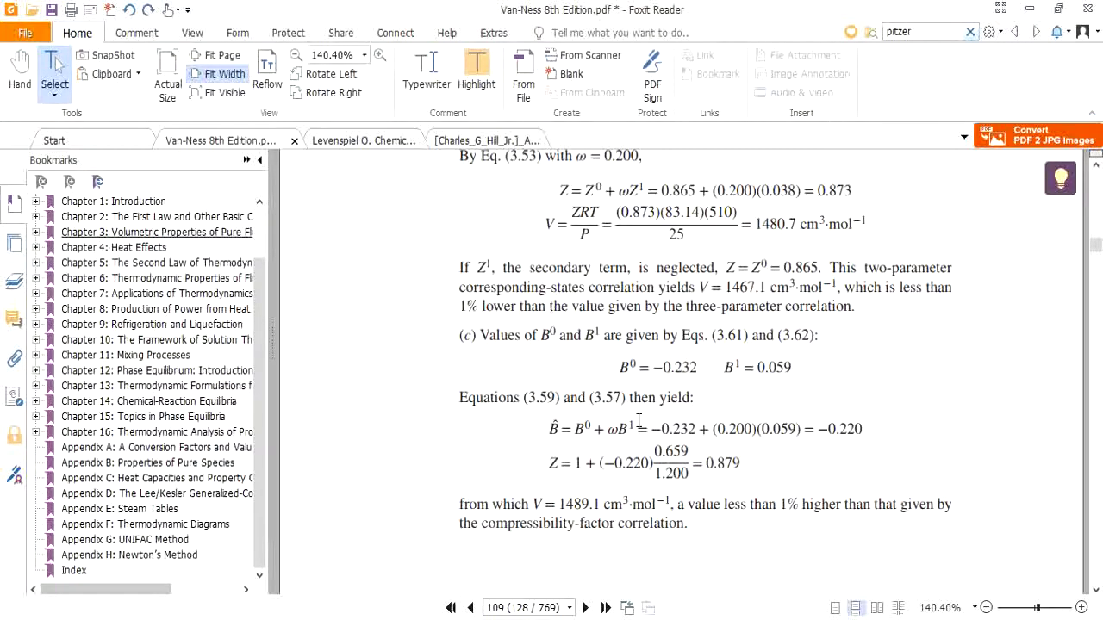
scroll(638, 420, down, 5)
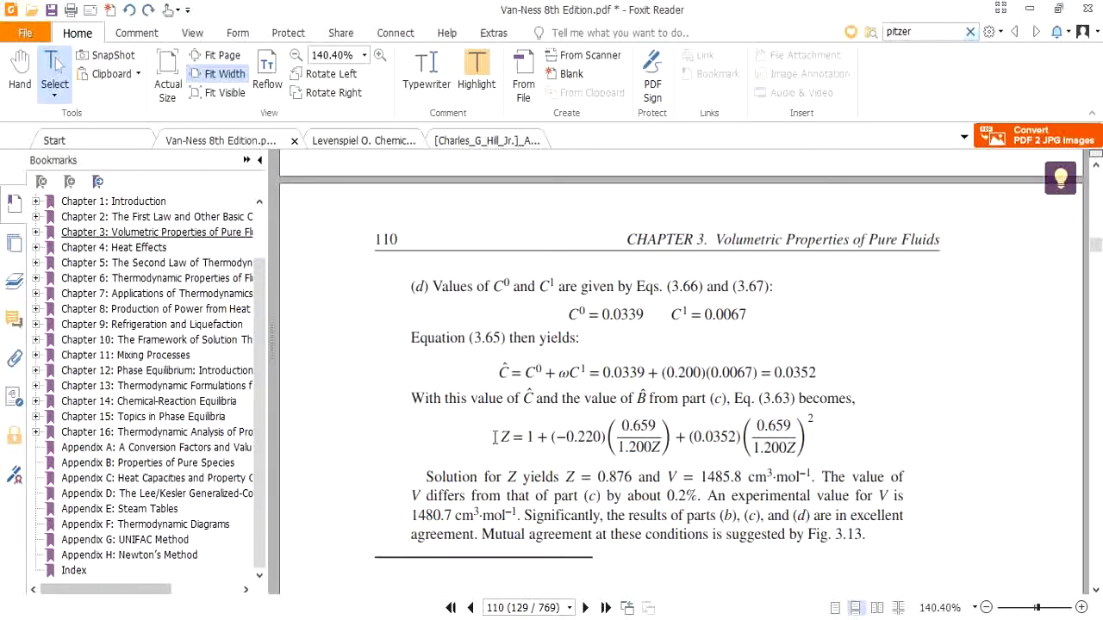
drag(503, 438, 846, 448)
scroll(656, 396, up, 15)
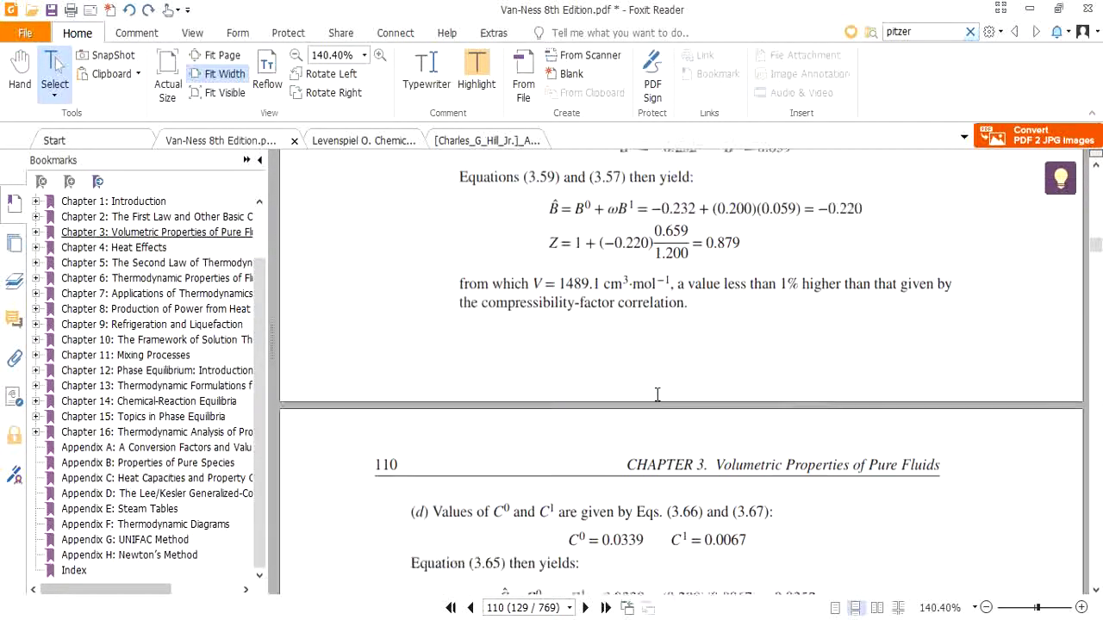
scroll(658, 394, up, 15)
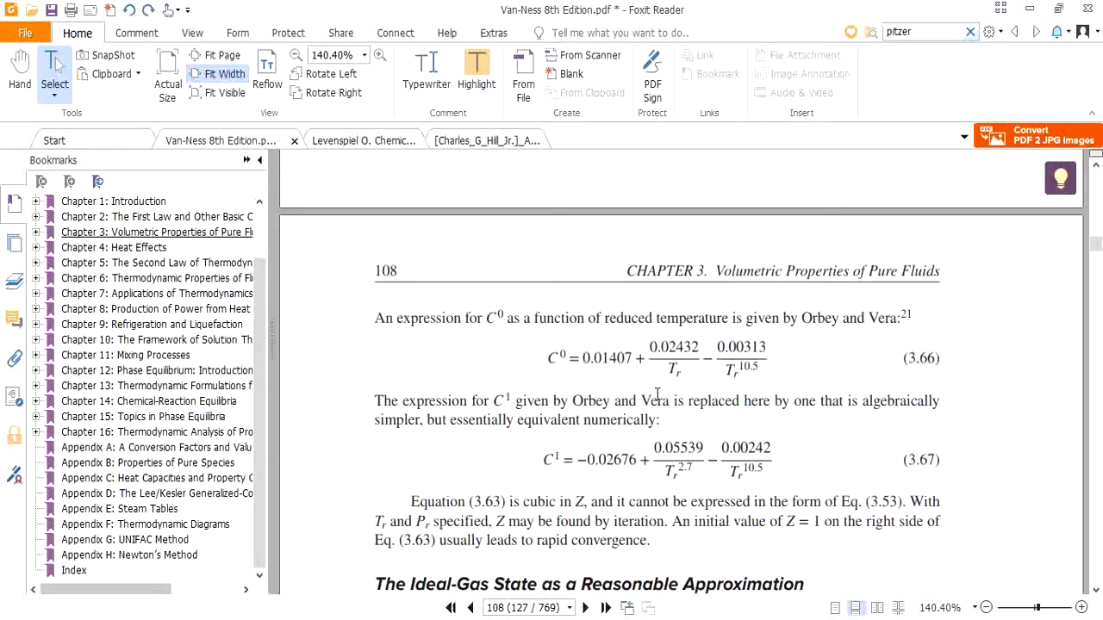
scroll(657, 395, down, 2)
scroll(658, 395, up, 9)
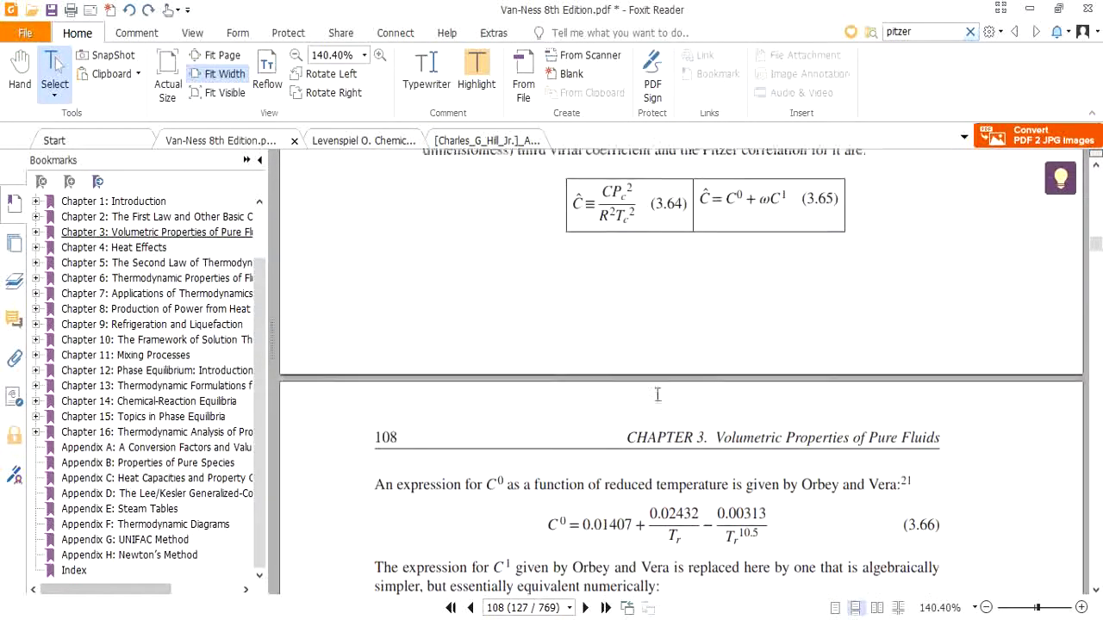
scroll(657, 395, up, 1)
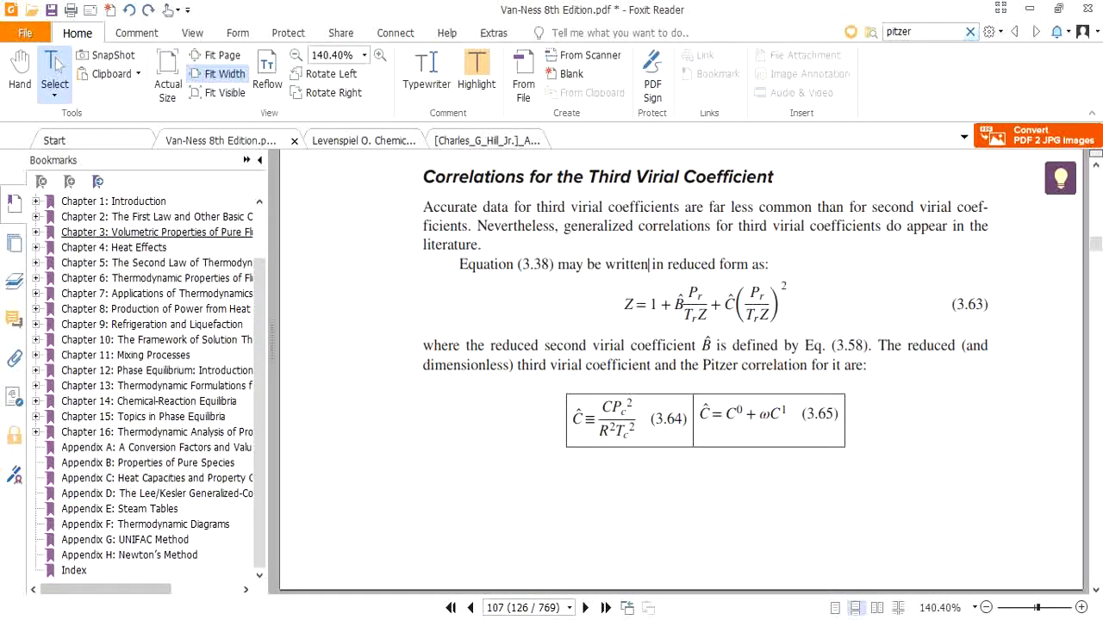
key(alt+Tab)
click(317, 169)
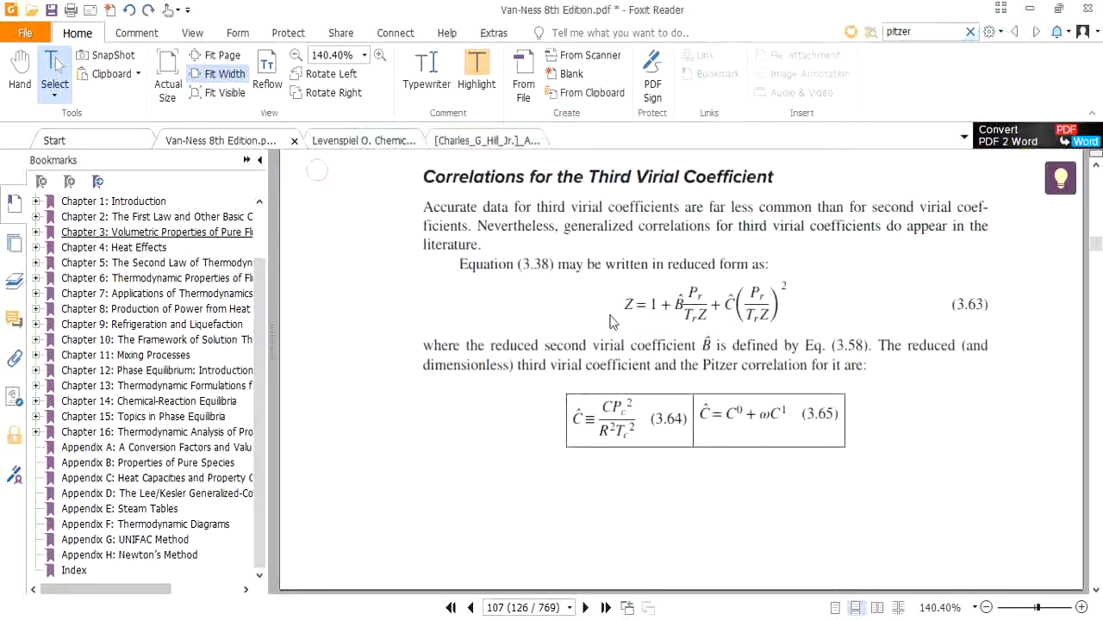
drag(607, 277, 810, 335)
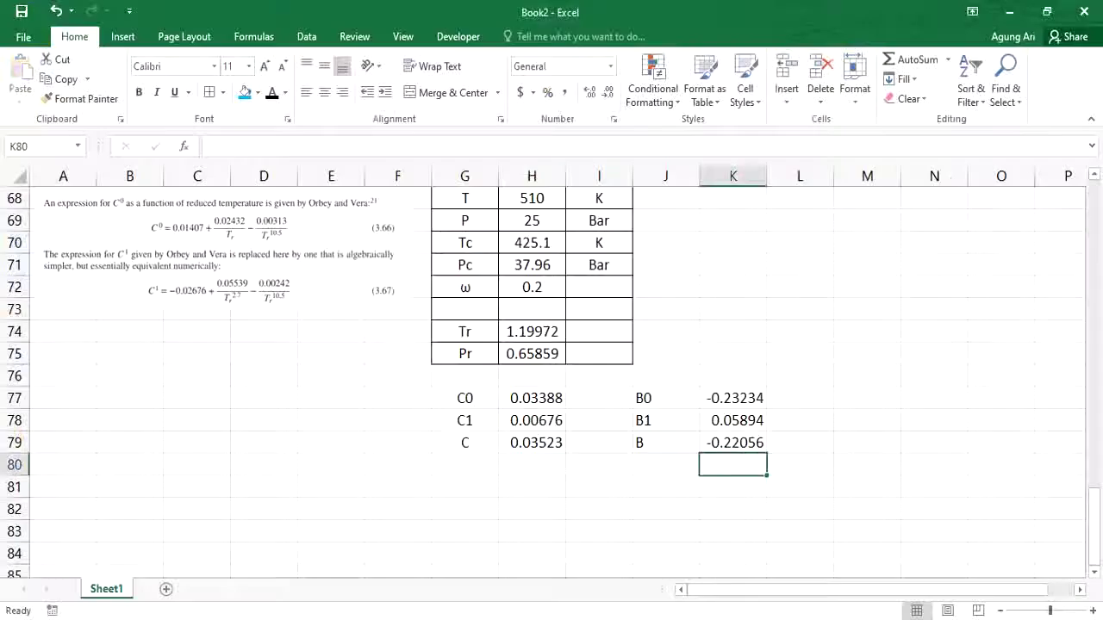
Return to Excel and paste the captured Z equation image below the C1 equation, around rows 76 to 79.
key(alt+Tab)
click(245, 423)
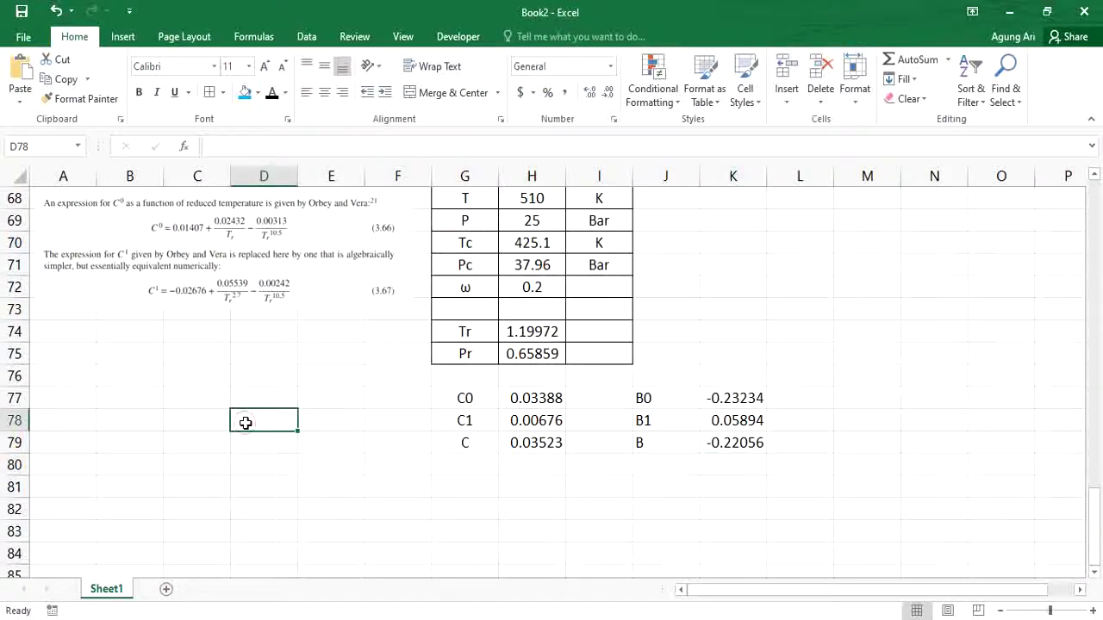
key(ctrl+v)
drag(351, 436, 275, 406)
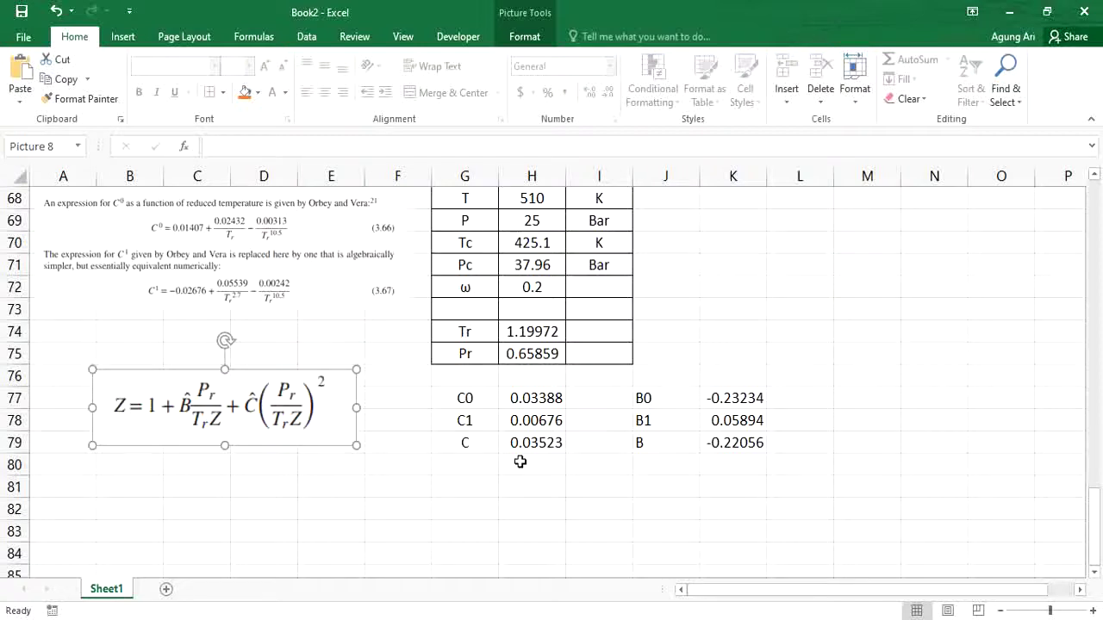
Enter the label Z awal in G81, two rows below the C label.
click(477, 483)
text(Z a)
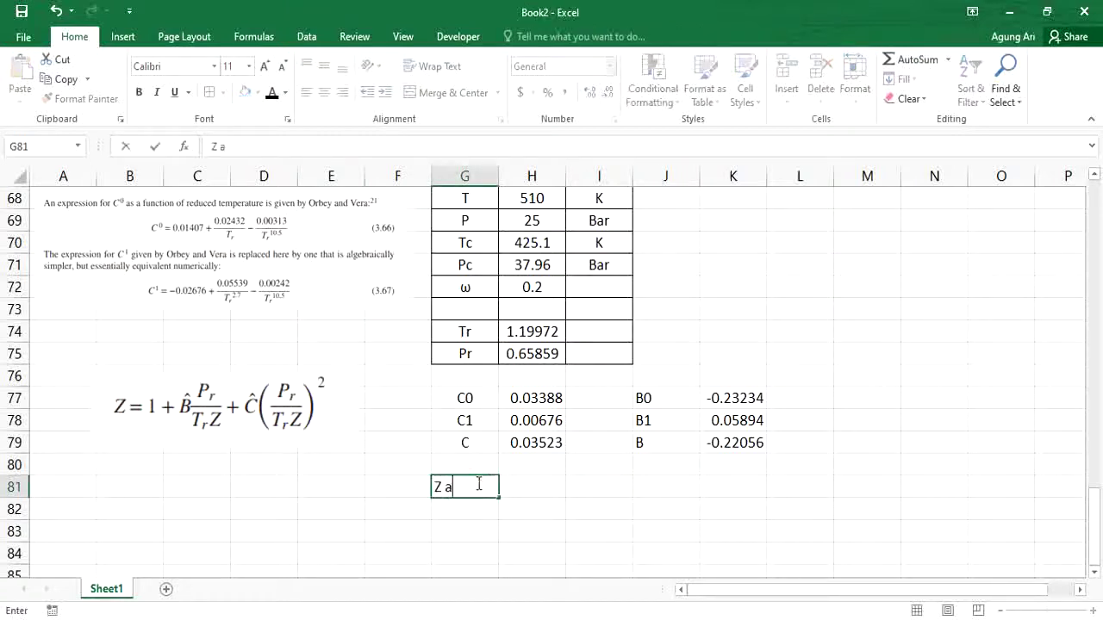
text(wal)
key(Tab)
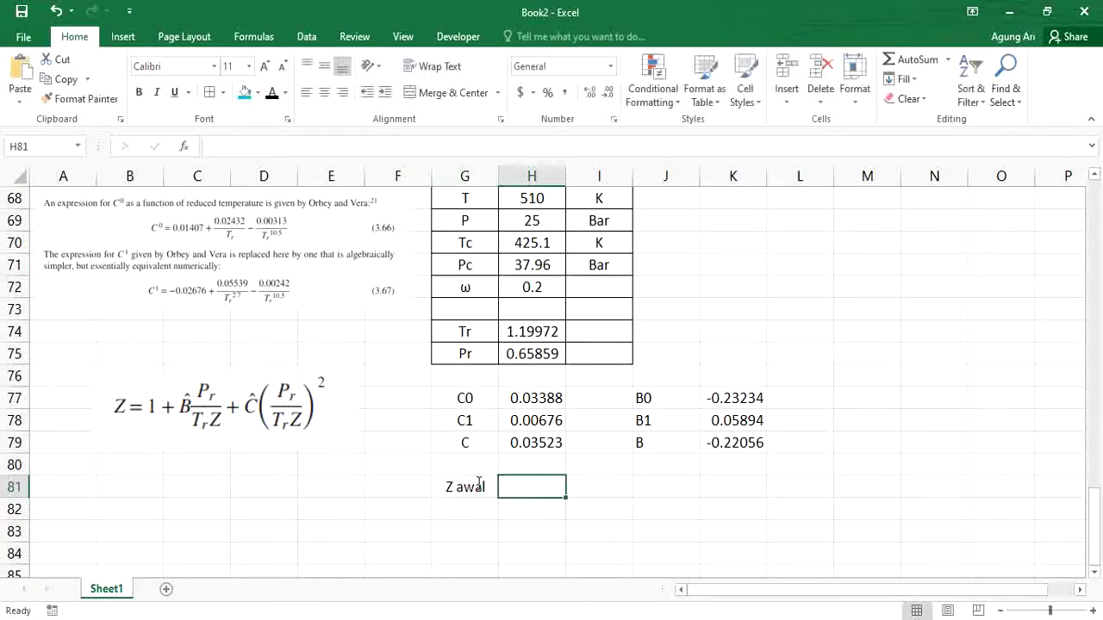
Copy the Z result from I62 in the second virial section and paste it as a value into H81 beside Z awal.
scroll(479, 485, up, 6)
click(603, 464)
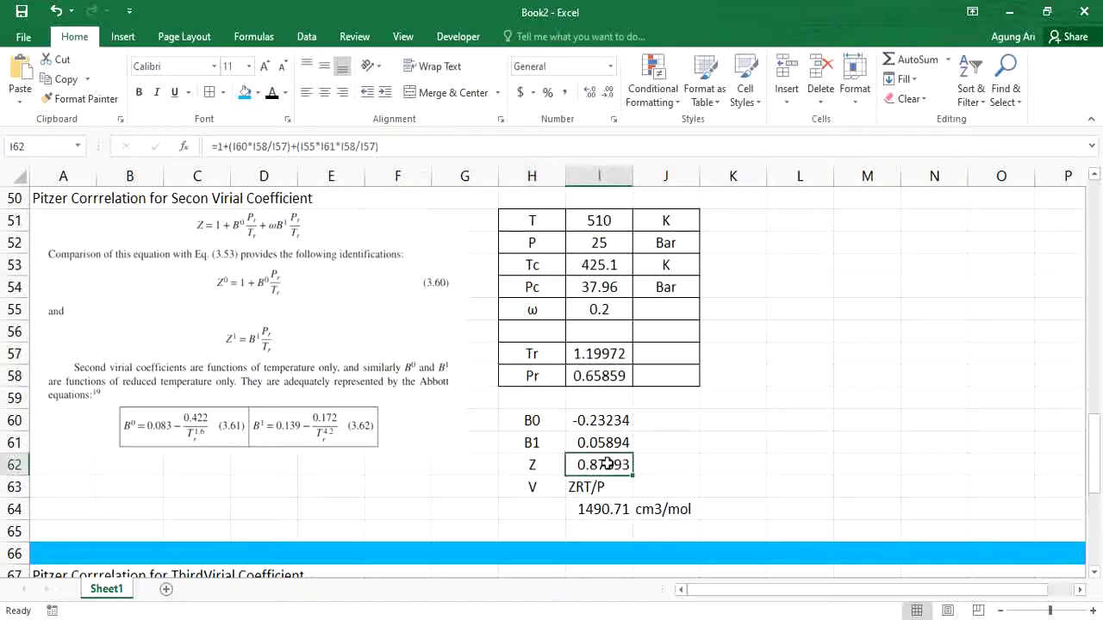
key(ctrl+c)
scroll(608, 464, down, 7)
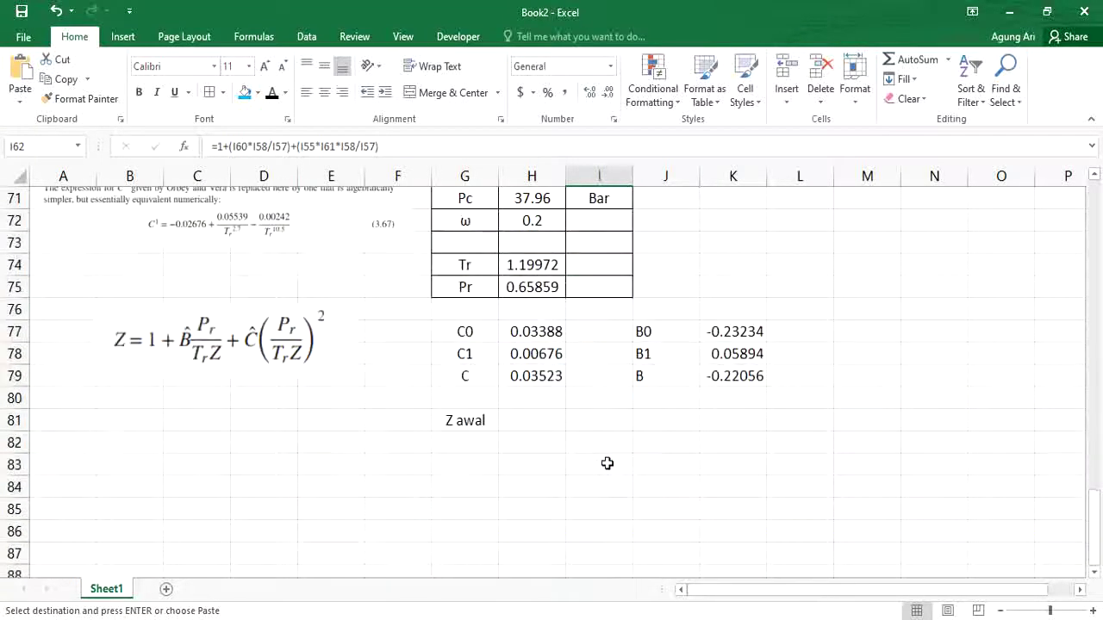
scroll(528, 419, up, 8)
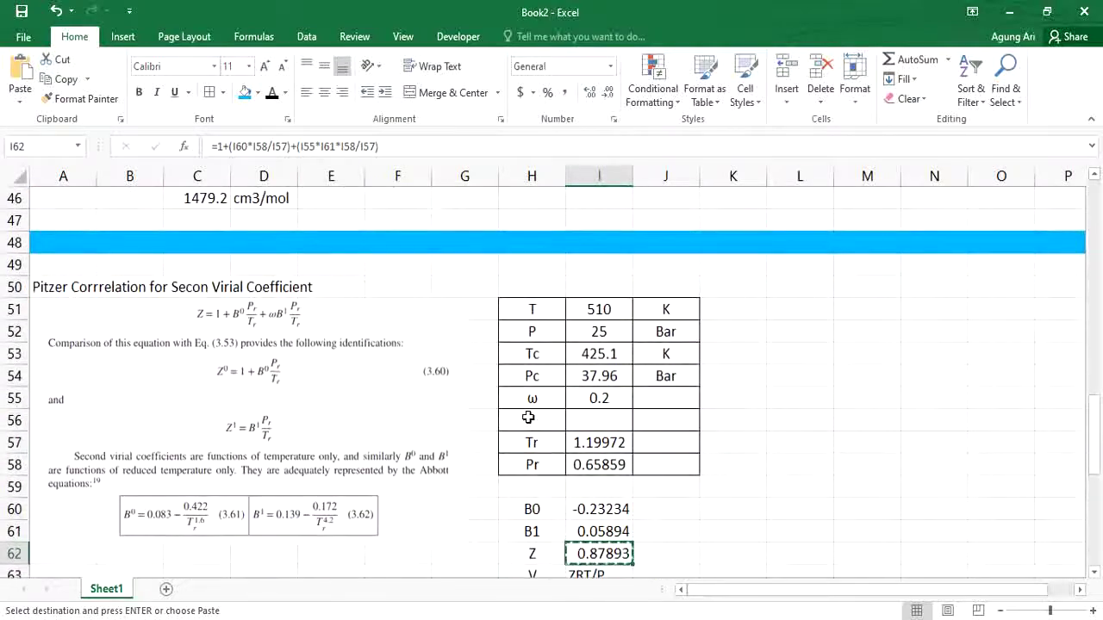
scroll(528, 419, down, 1)
scroll(528, 419, down, 7)
scroll(529, 420, up, 2)
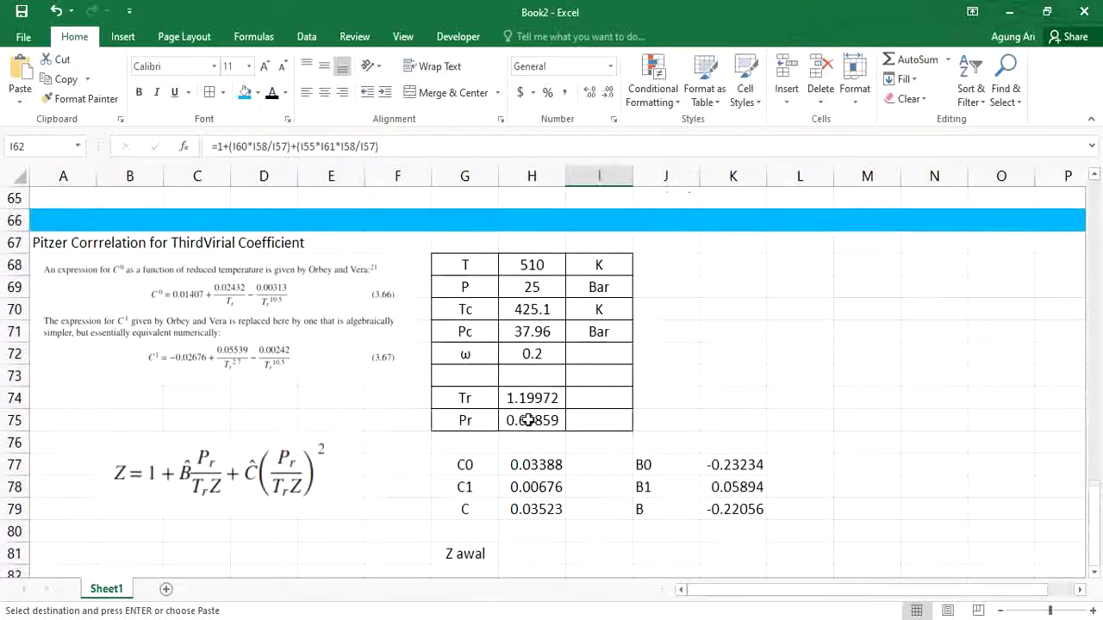
scroll(525, 568, down, 1)
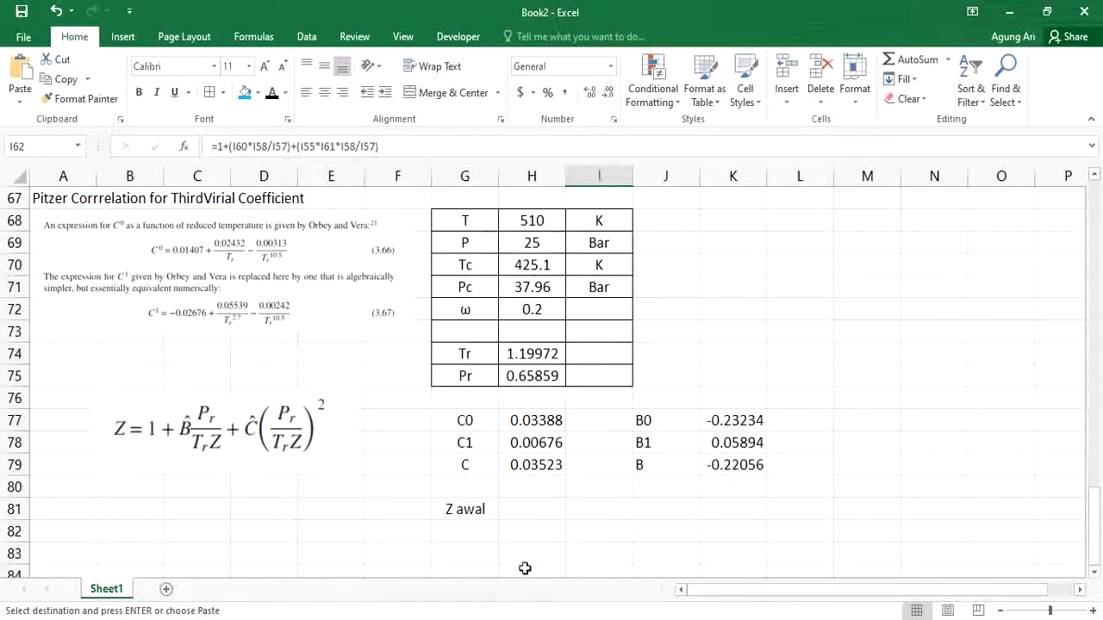
click(515, 509)
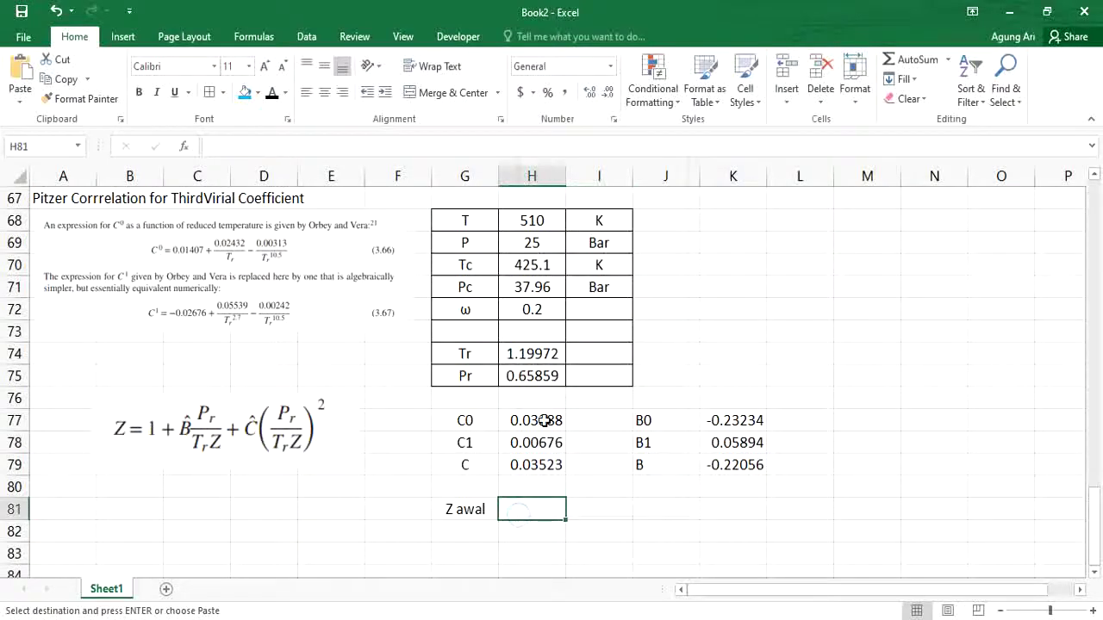
right_click(519, 513)
click(573, 226)
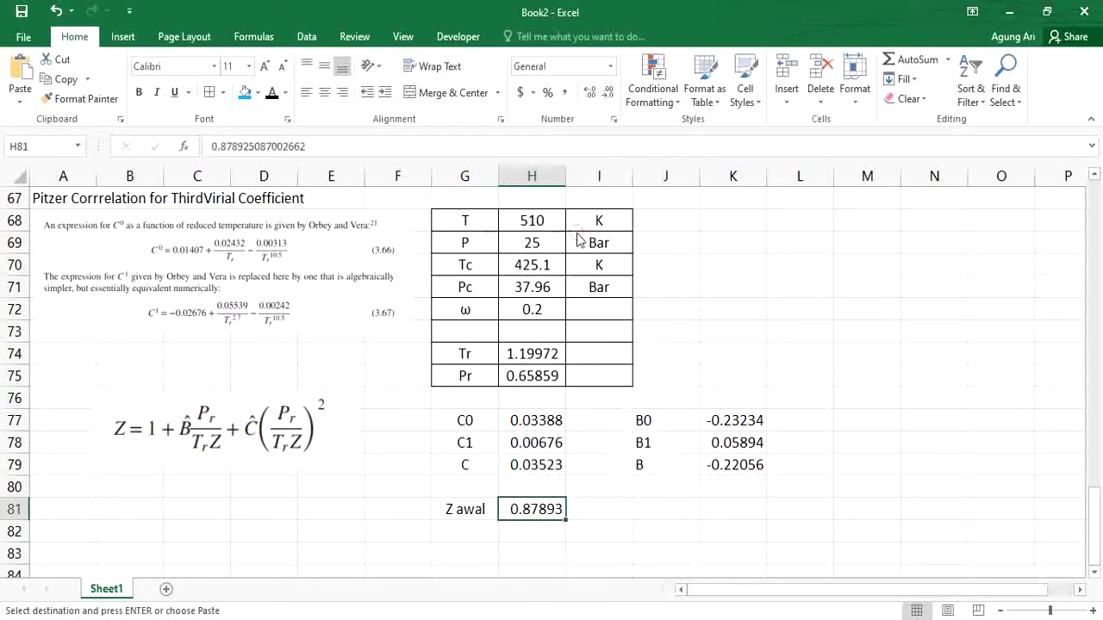
Enter the label Z akhir in G82, directly below Z awal.
scroll(508, 486, down, 1)
click(457, 465)
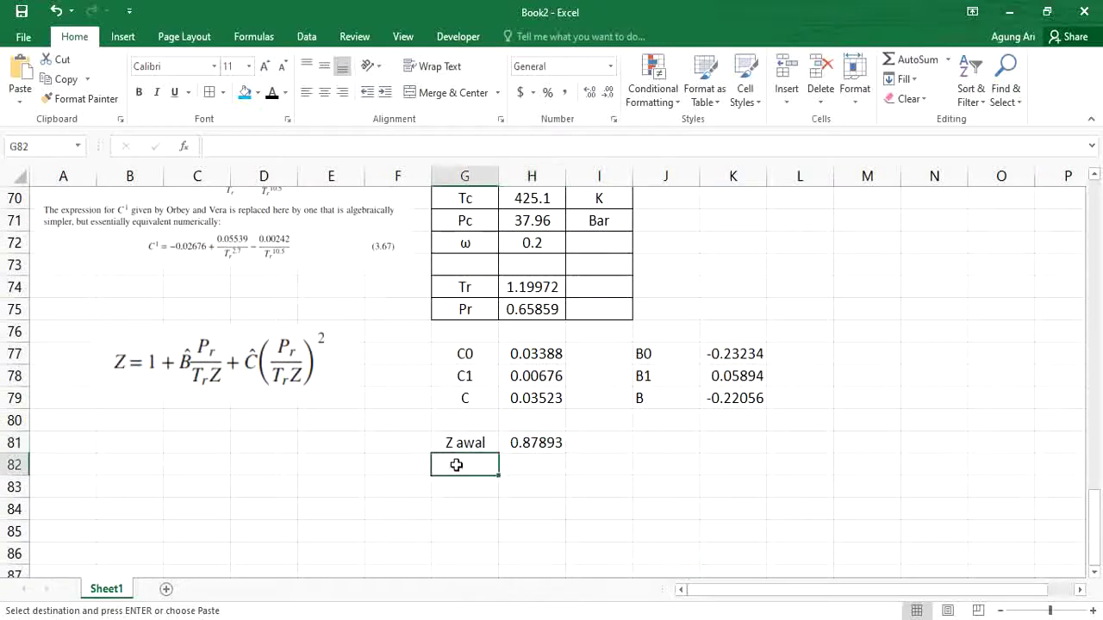
text(Z ak)
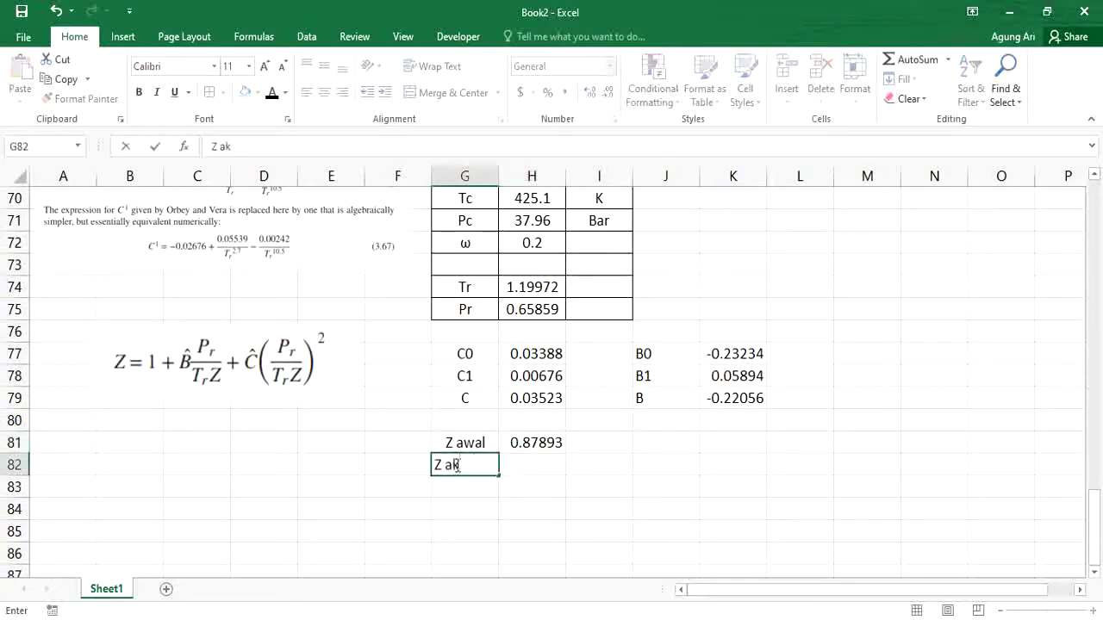
text(hi)
text(akhir)
key(Tab)
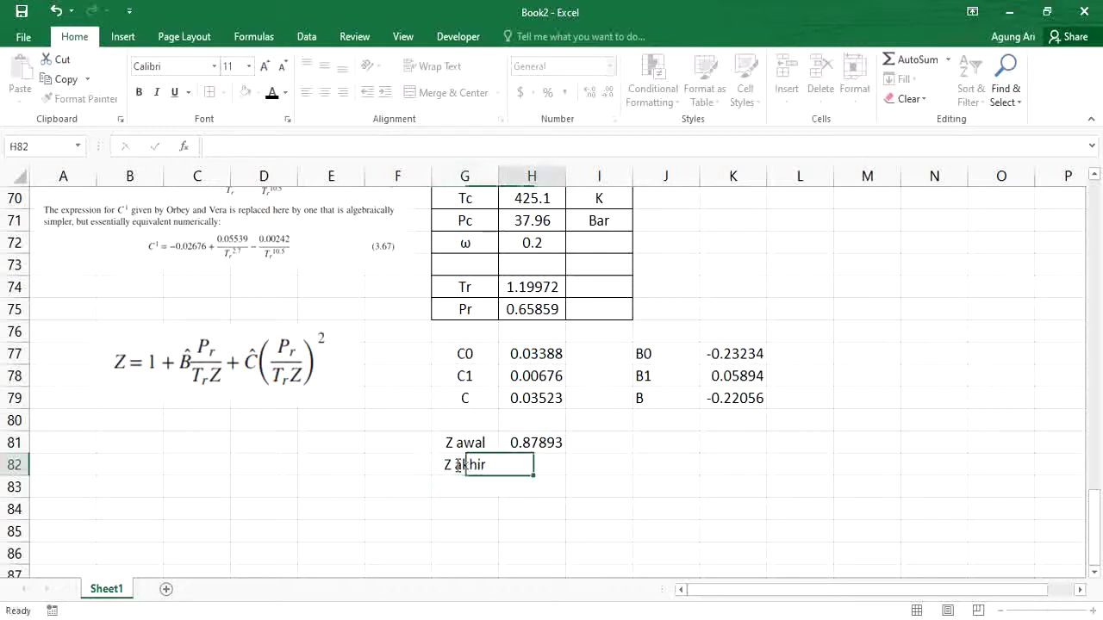
key(Down)
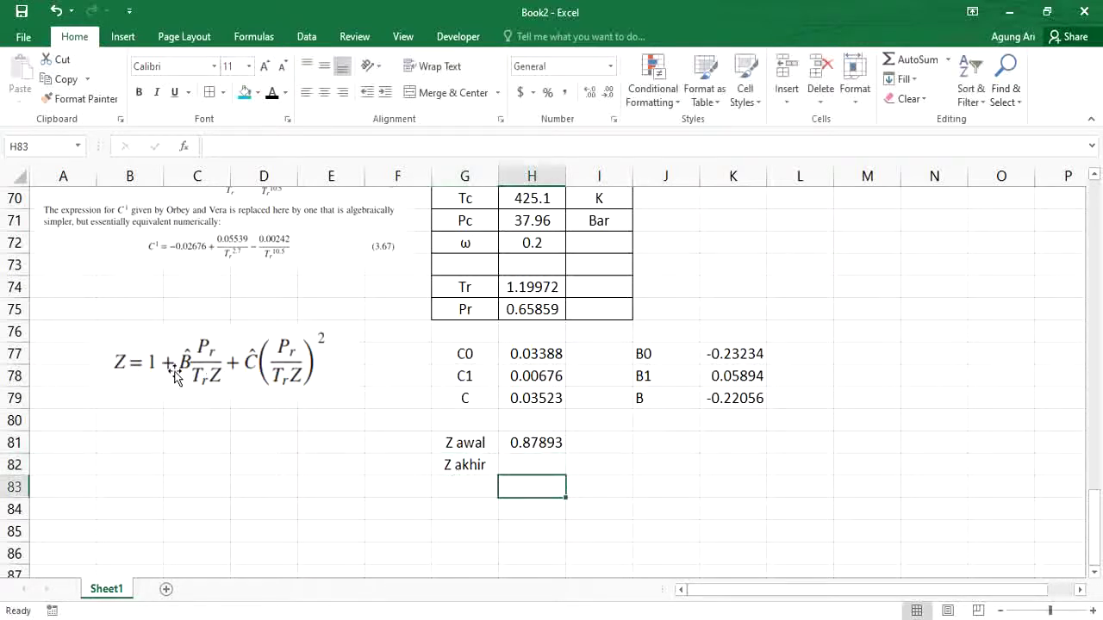
Start the Z akhir formula in H82 with the constant and B term: =1+K79*H75/(H74*H81)+.
click(532, 457)
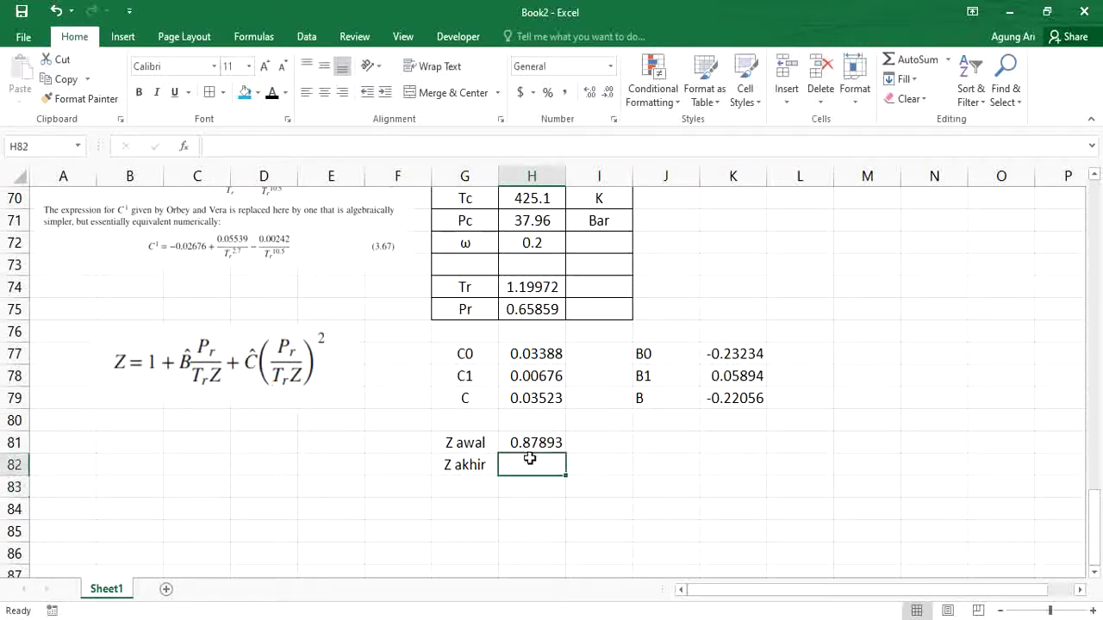
scroll(531, 456, up, 2)
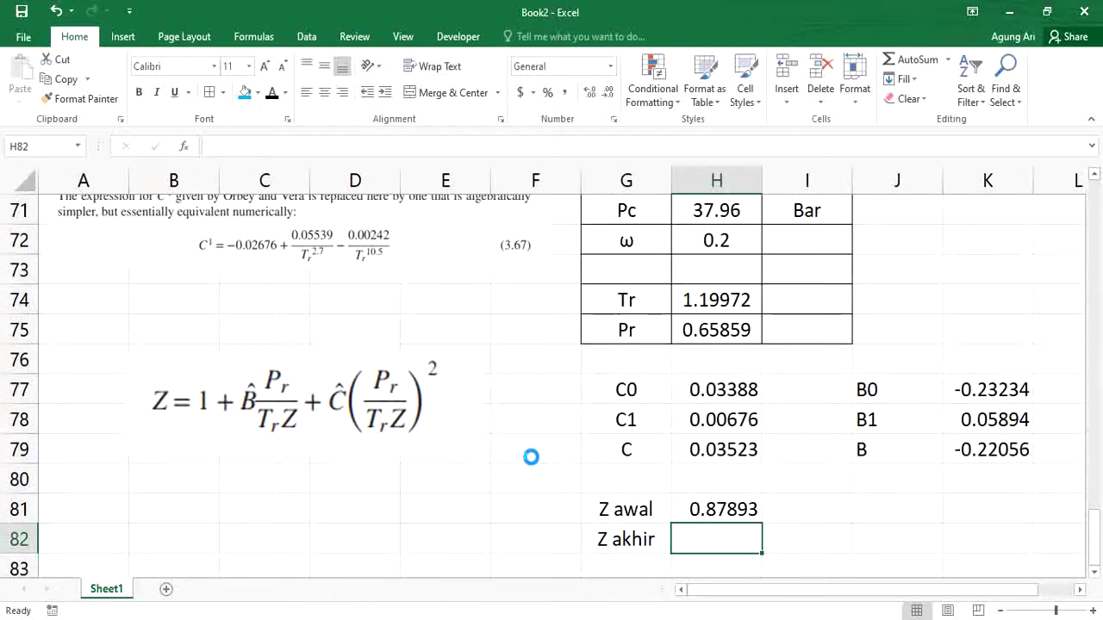
scroll(531, 456, down, 2)
scroll(531, 456, up, 1)
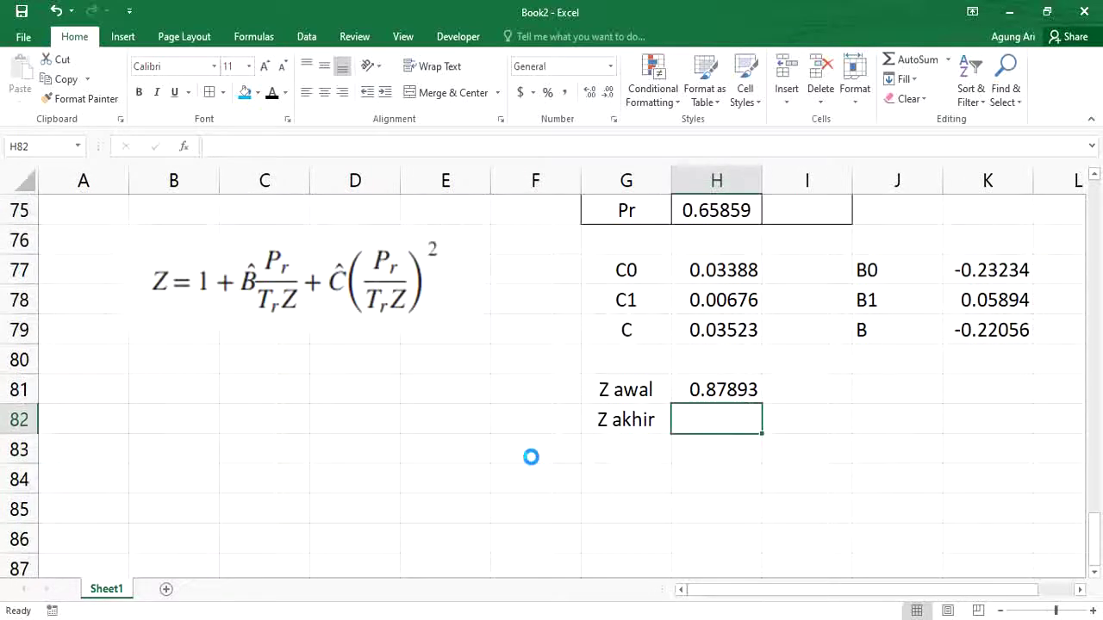
text(=)
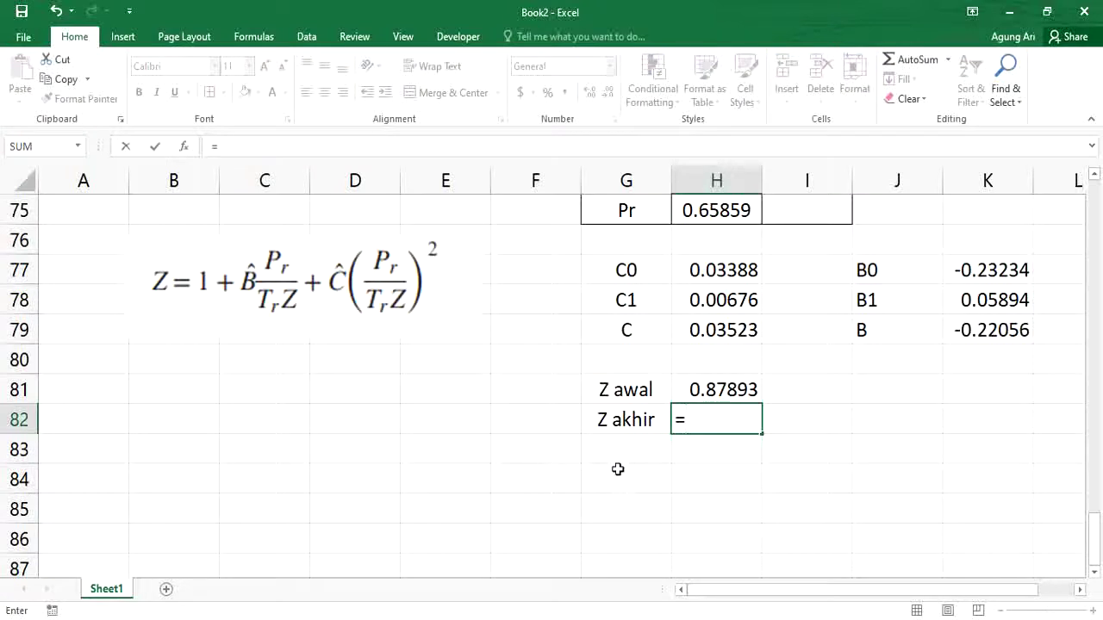
text(1)
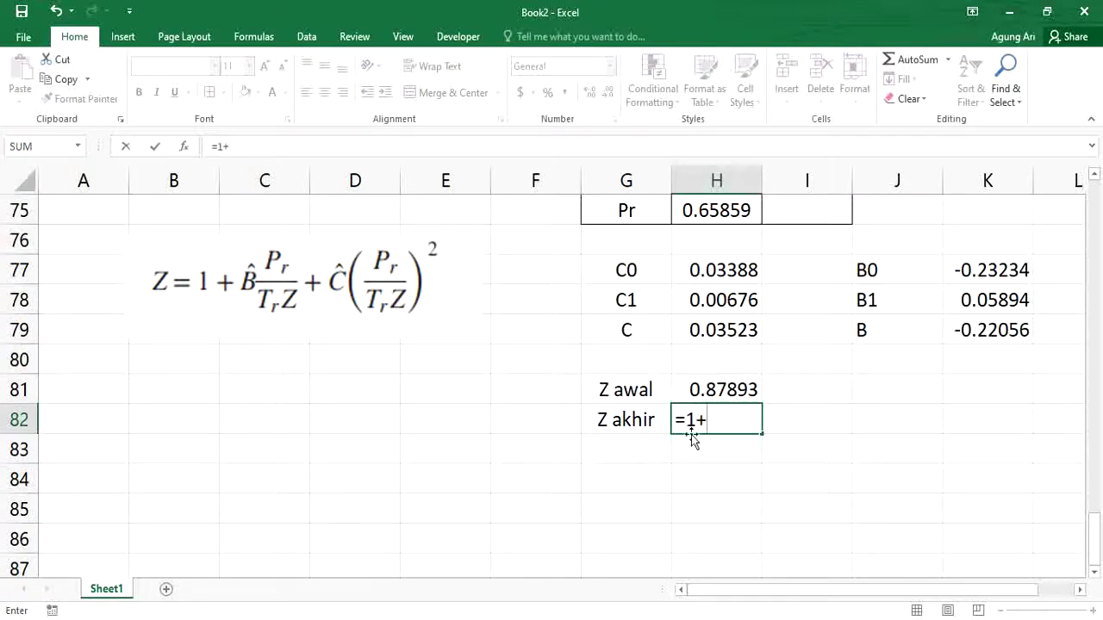
text(+)
click(991, 330)
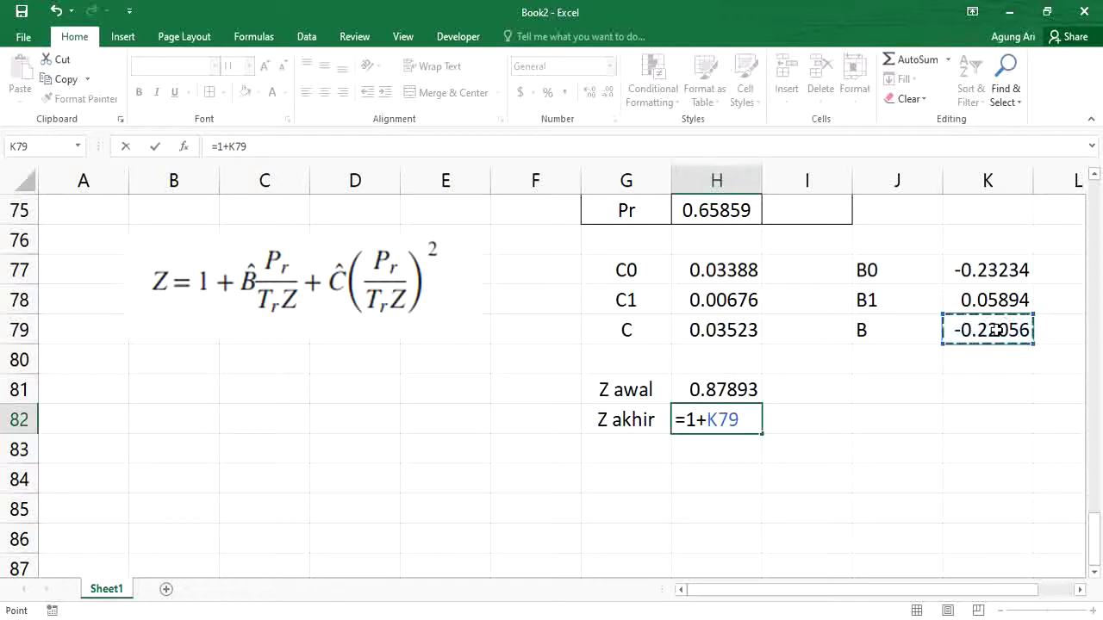
text(*)
click(708, 214)
text(/()
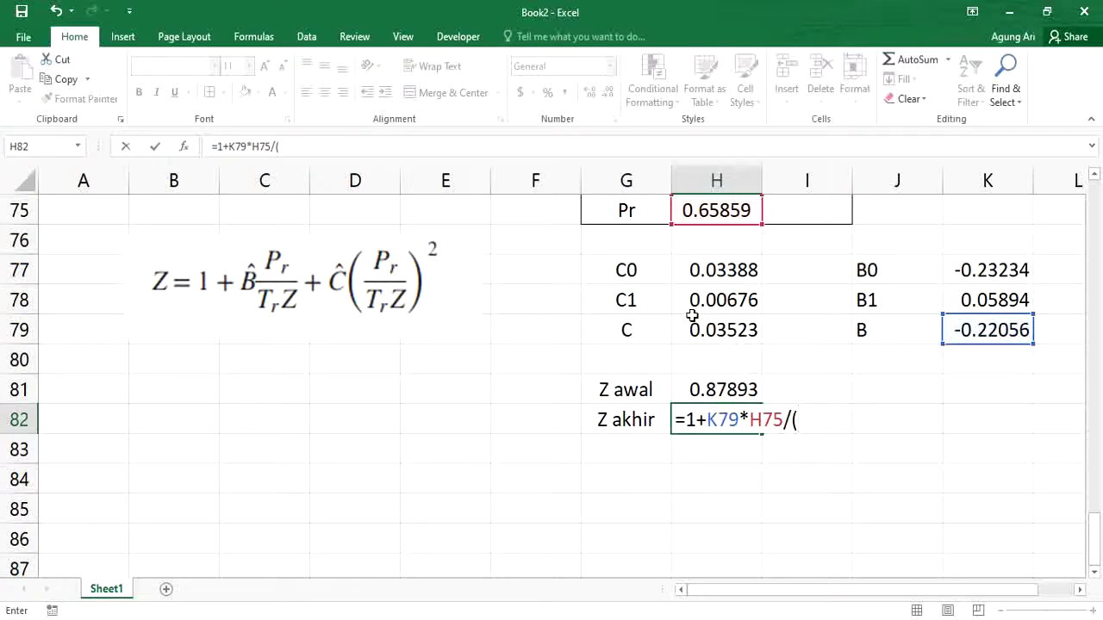
scroll(694, 290, up, 1)
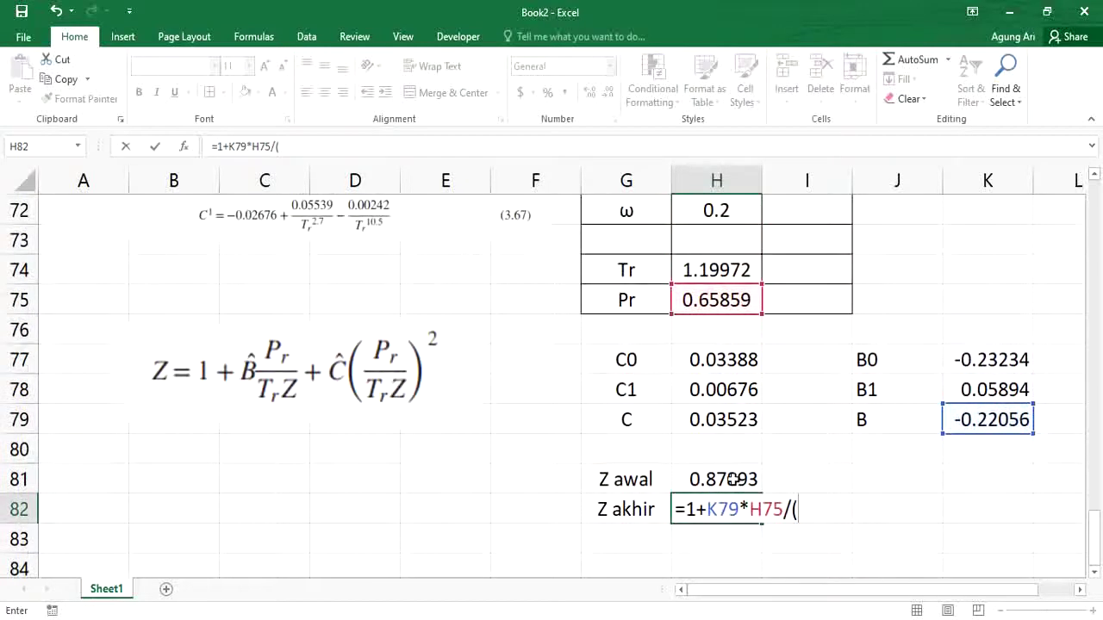
click(707, 273)
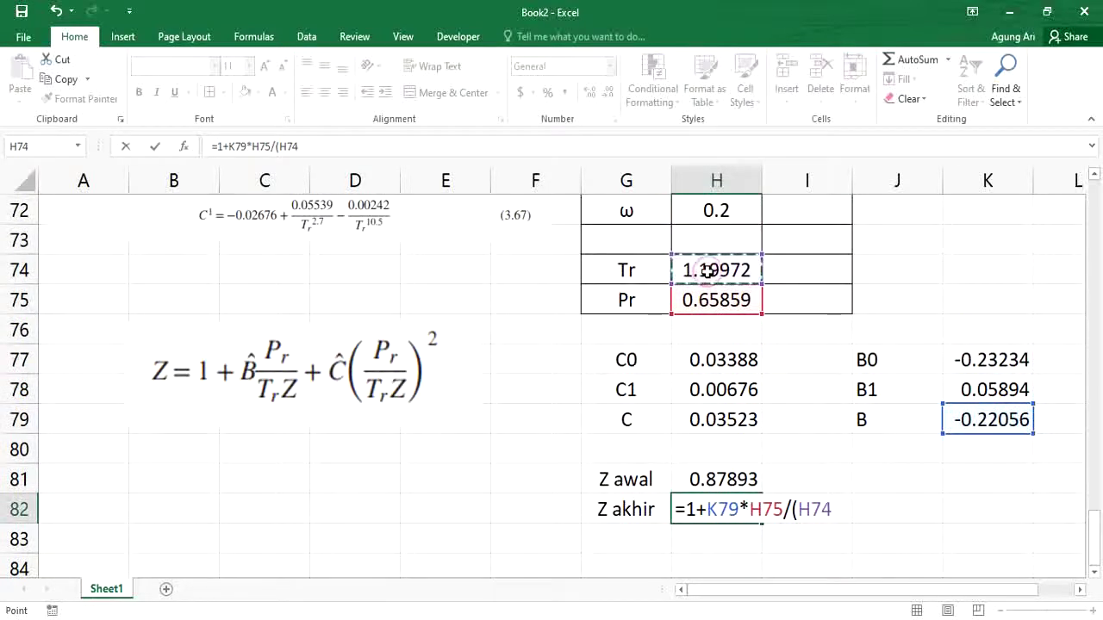
text(*)
click(708, 482)
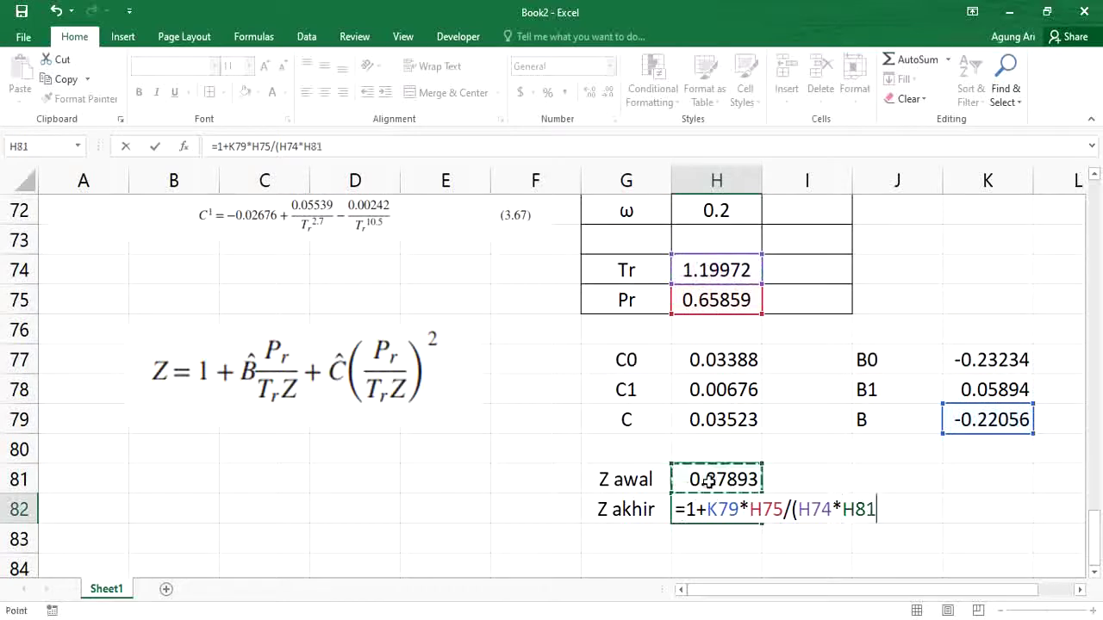
text()+)
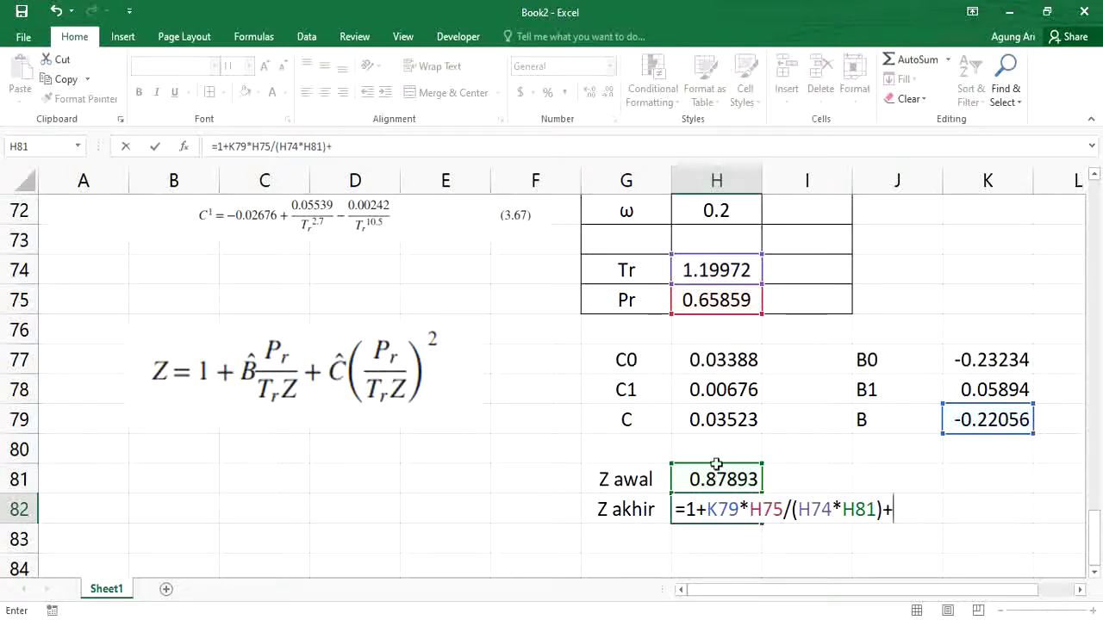
Complete the Z akhir formula in H82 with the squared C term H79*(H75/H74*H81)^2.
click(693, 420)
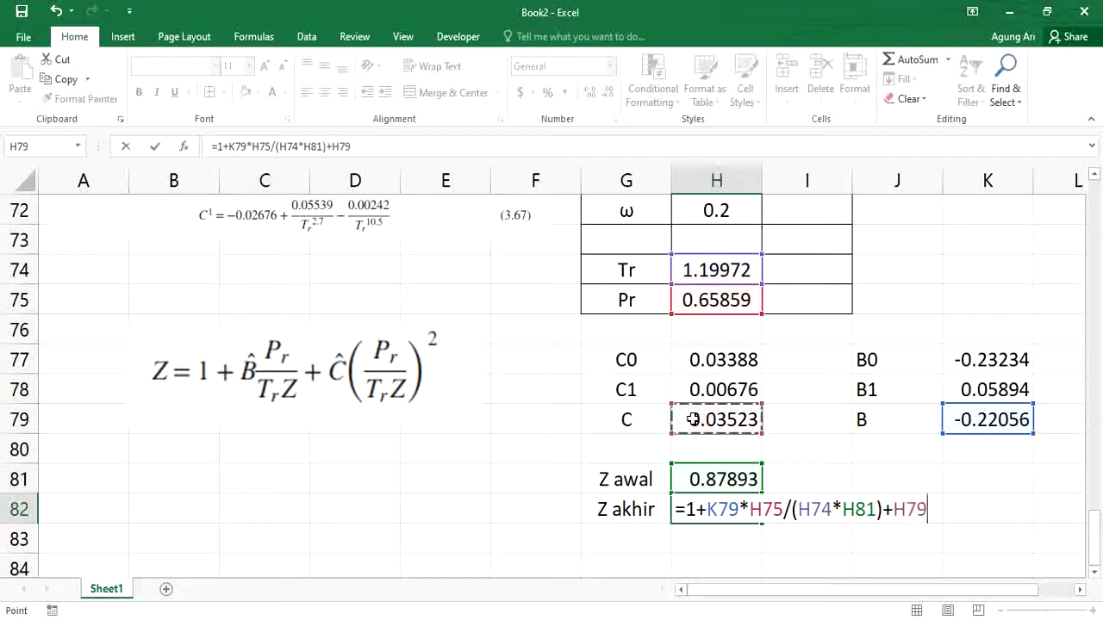
text(/()
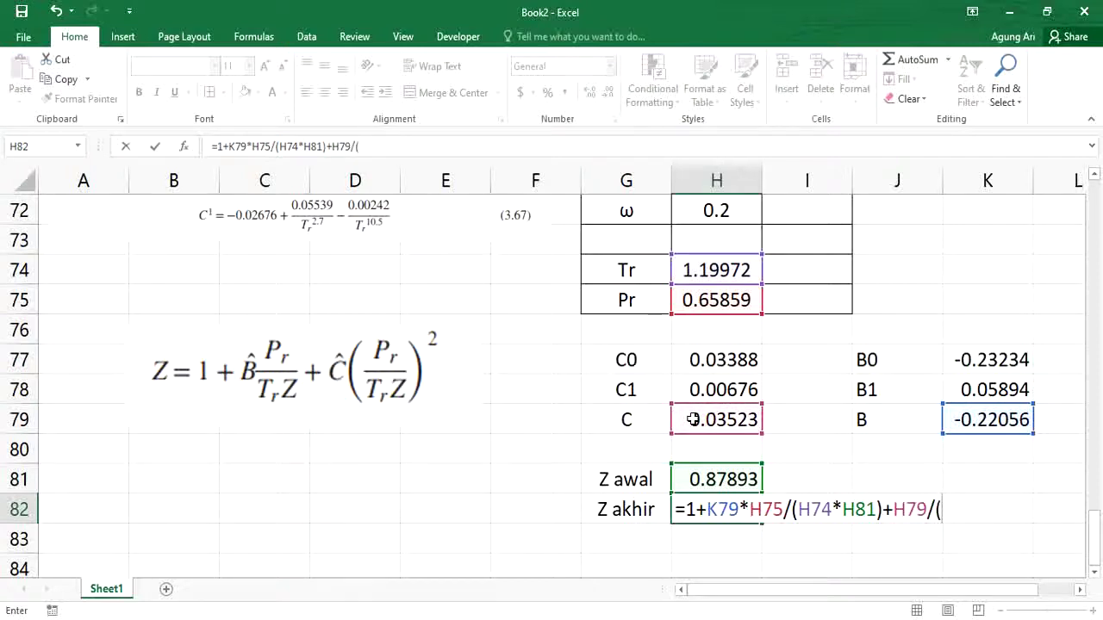
click(720, 299)
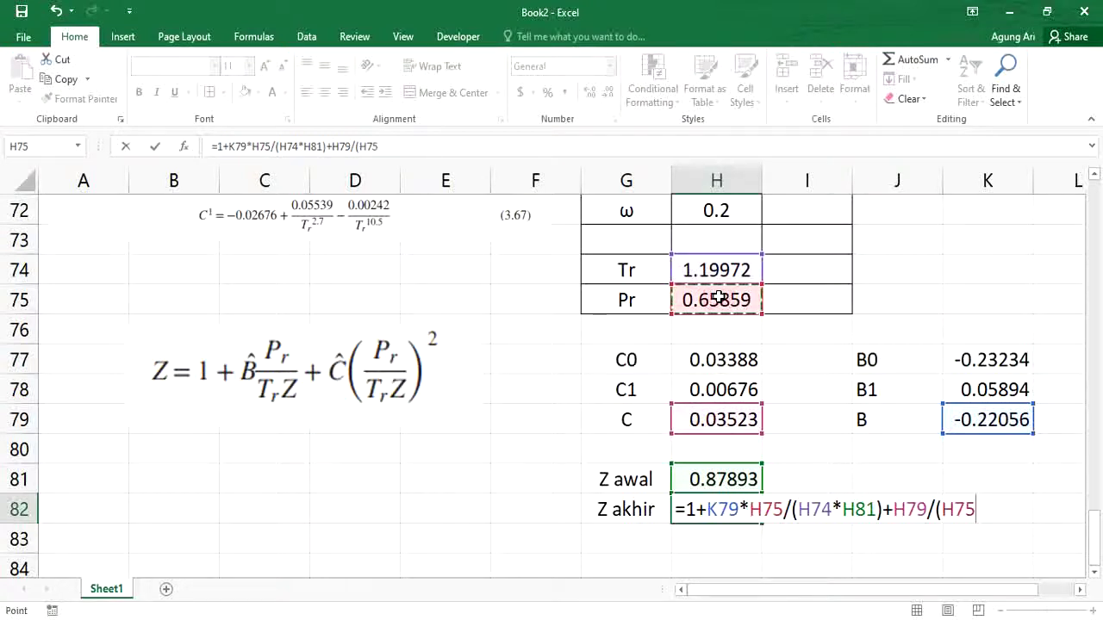
click(936, 509)
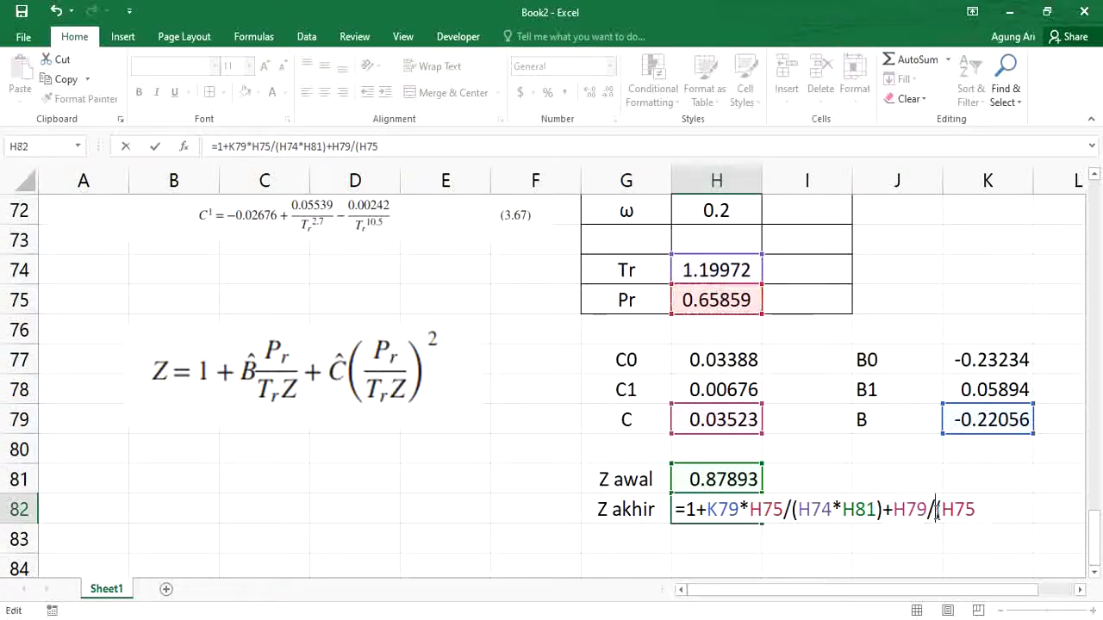
key(BackSpace)
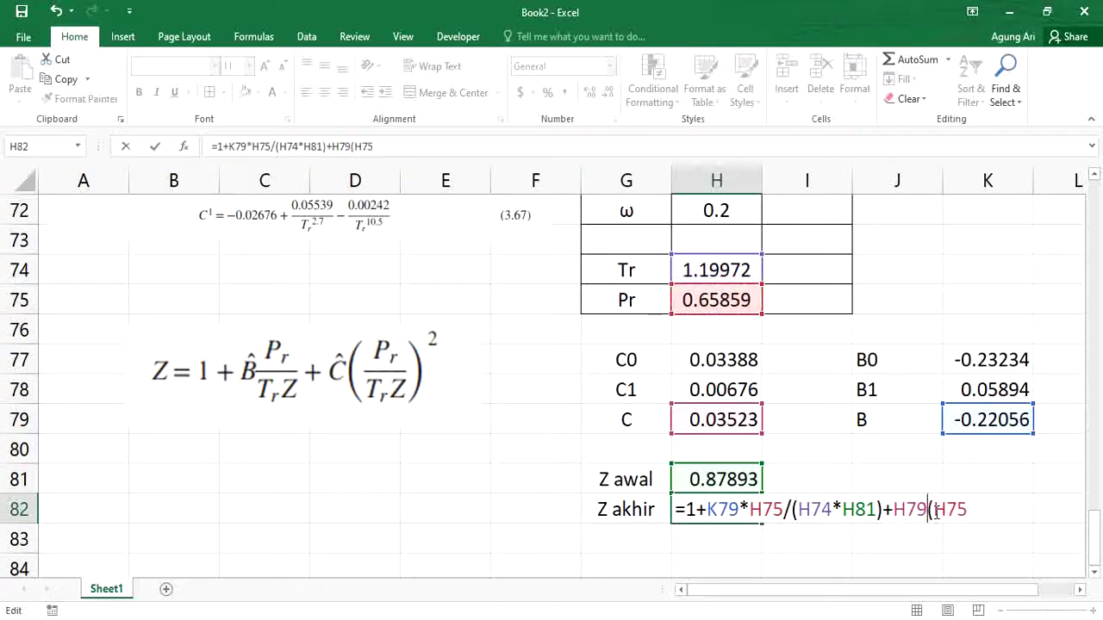
text(*)
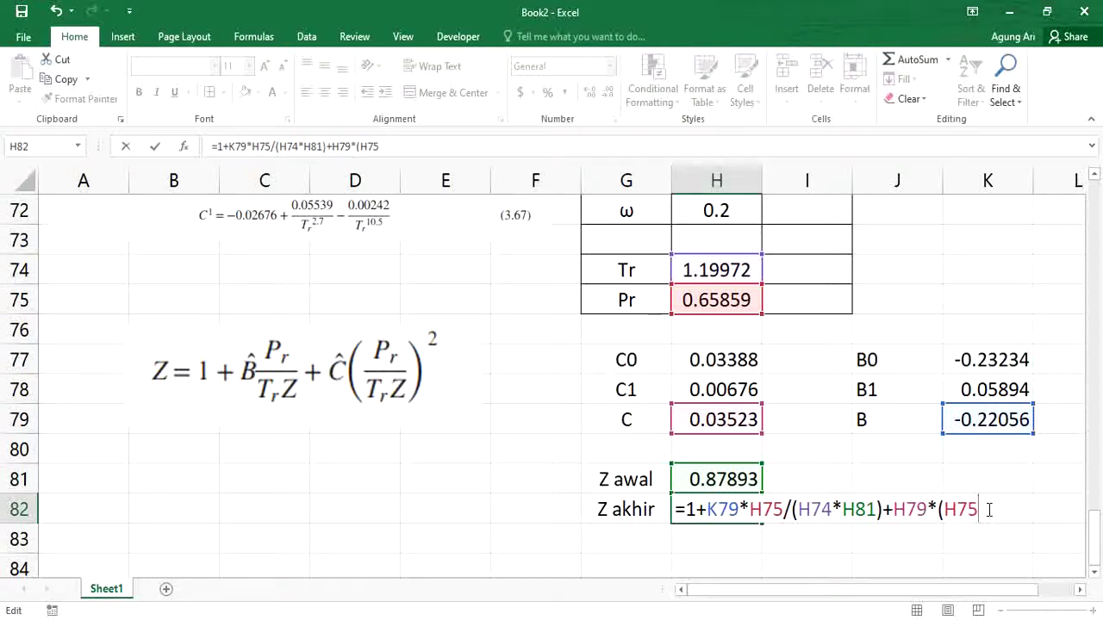
text(/)
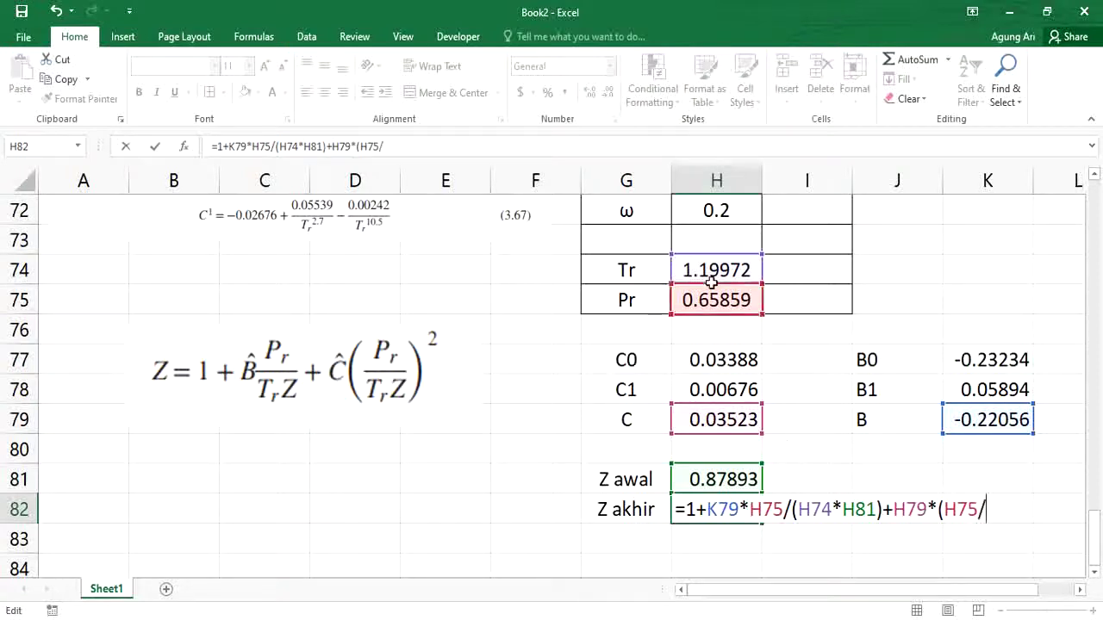
click(705, 265)
text(*)
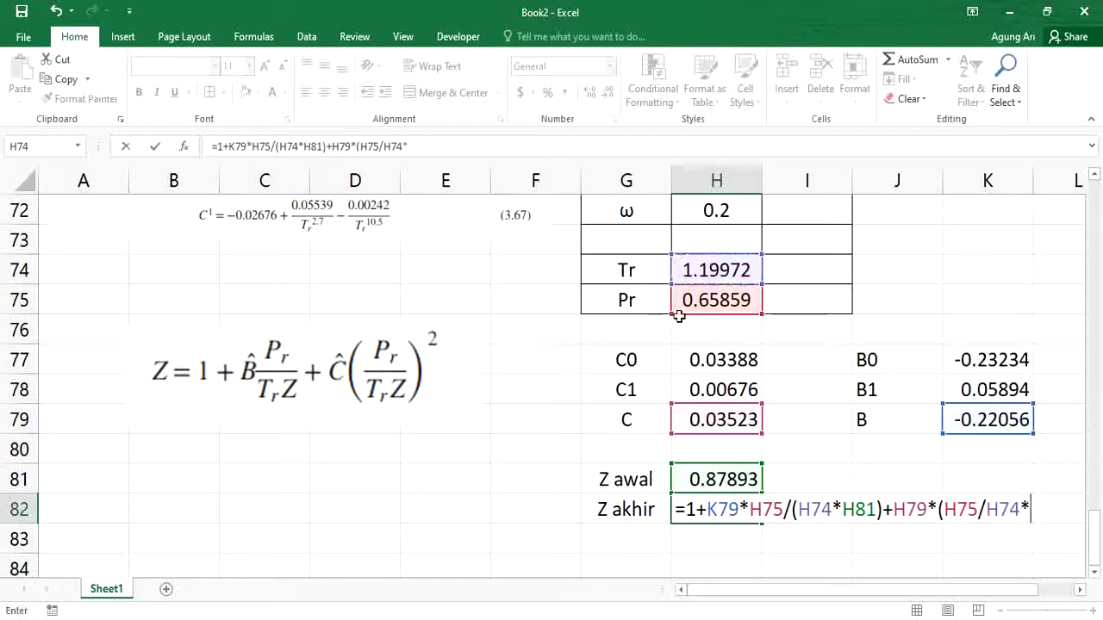
click(715, 481)
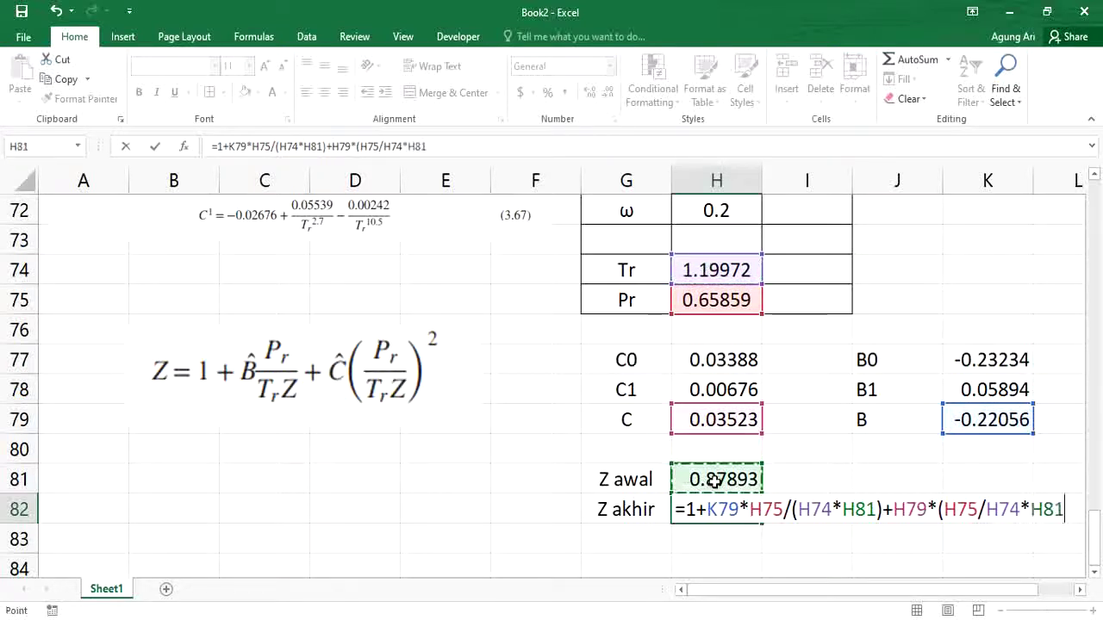
text()^2)
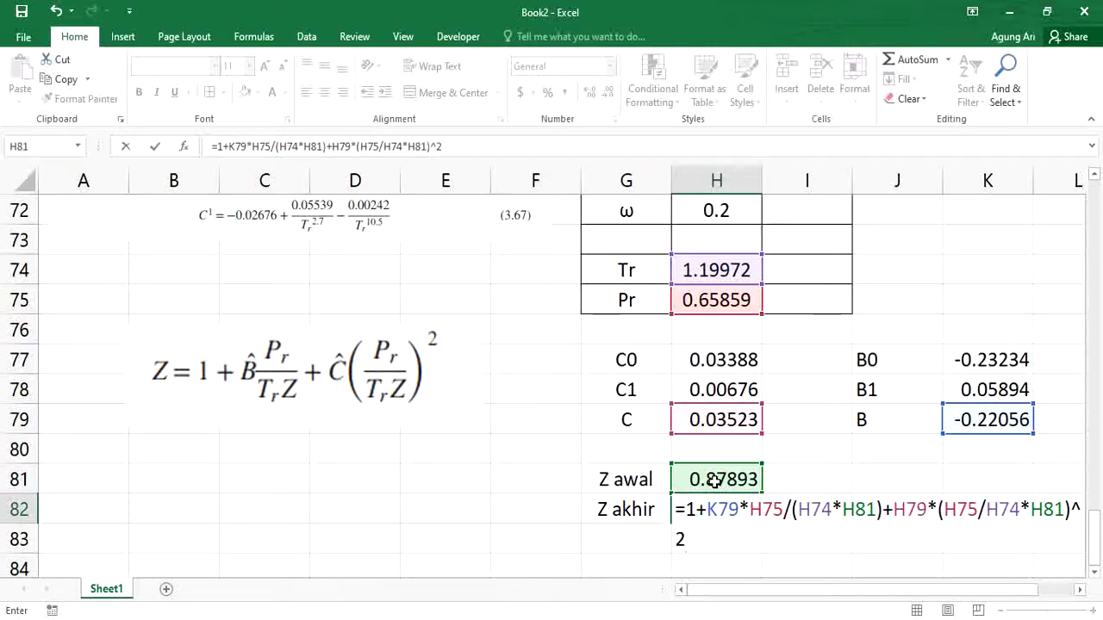
key(Return)
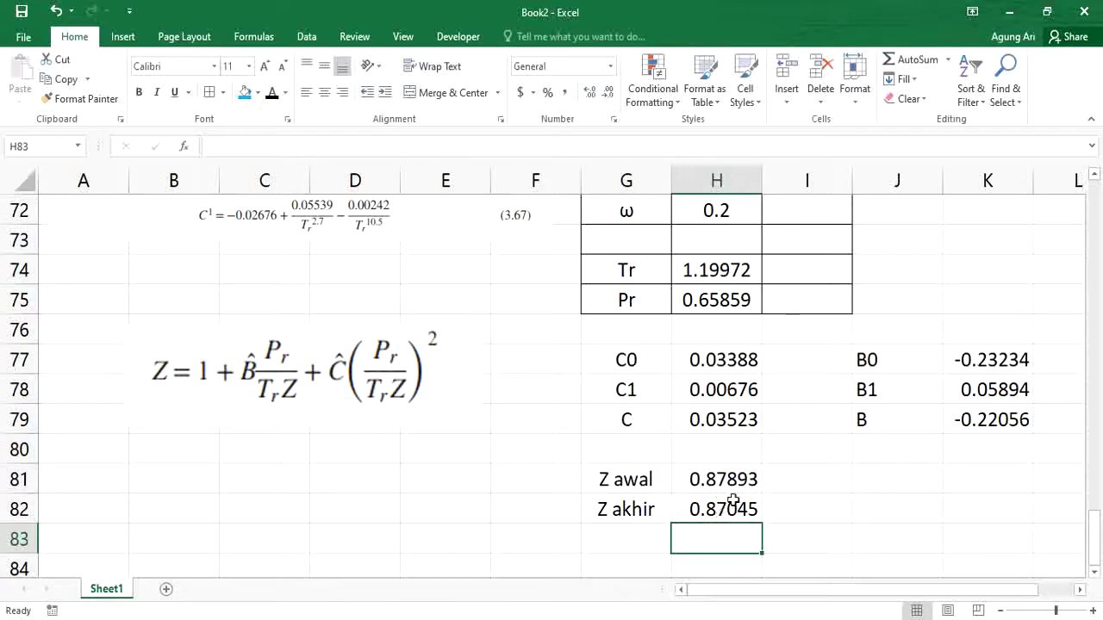
Enter the label selisih in G83 below Z akhir and select the cell beside it, H83.
click(633, 534)
text(selisih)
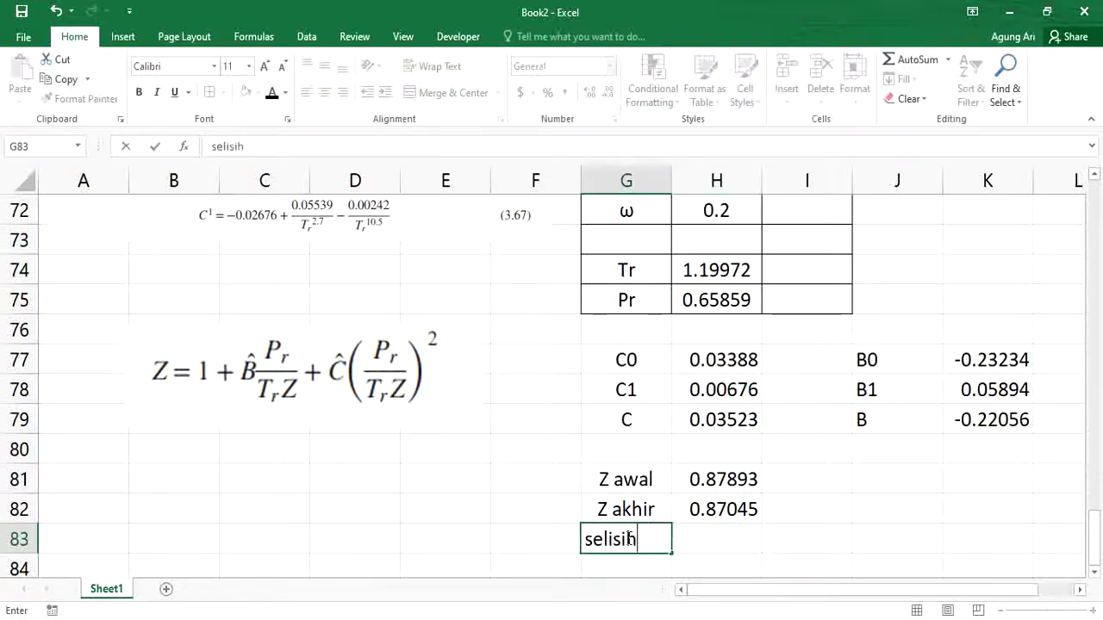
key(Return)
key(Right)
key(Up)
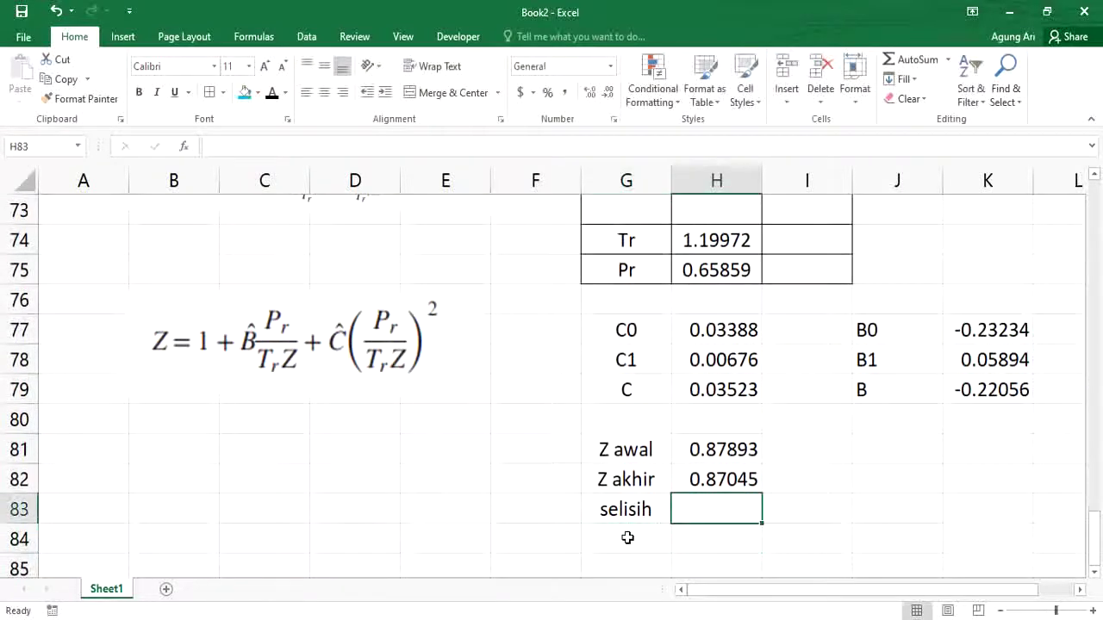
Enter the absolute difference between Z awal and Z akhir in H83 as =ABS(H81-H82).
text(=)
key(Up)
key(Up)
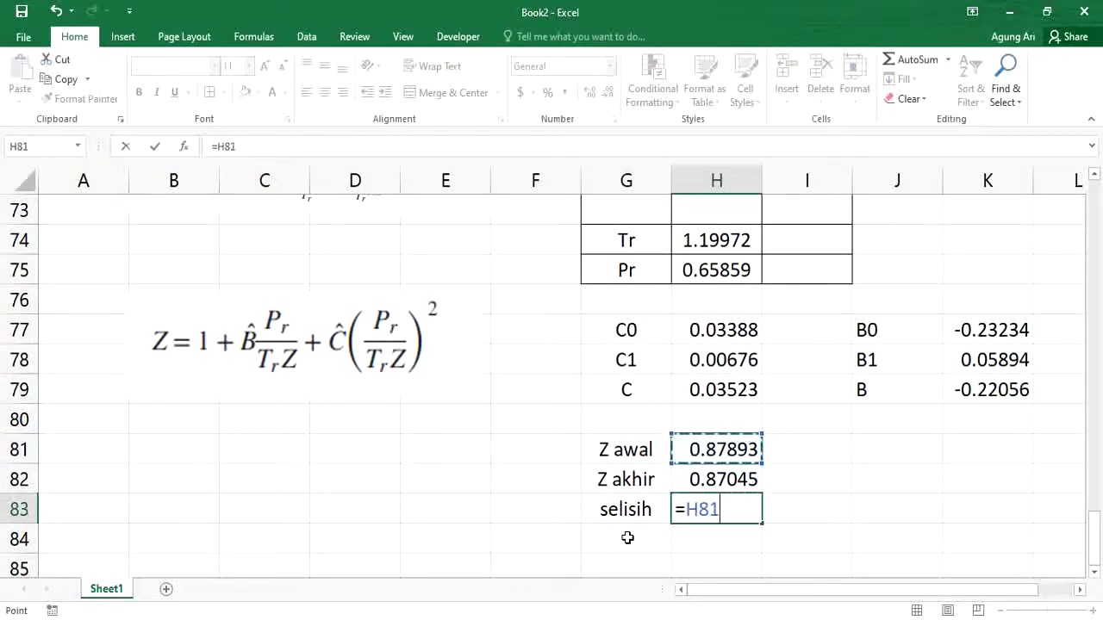
key(BackSpace)
key(BackSpace)
key(BackSpace)
text(abs)
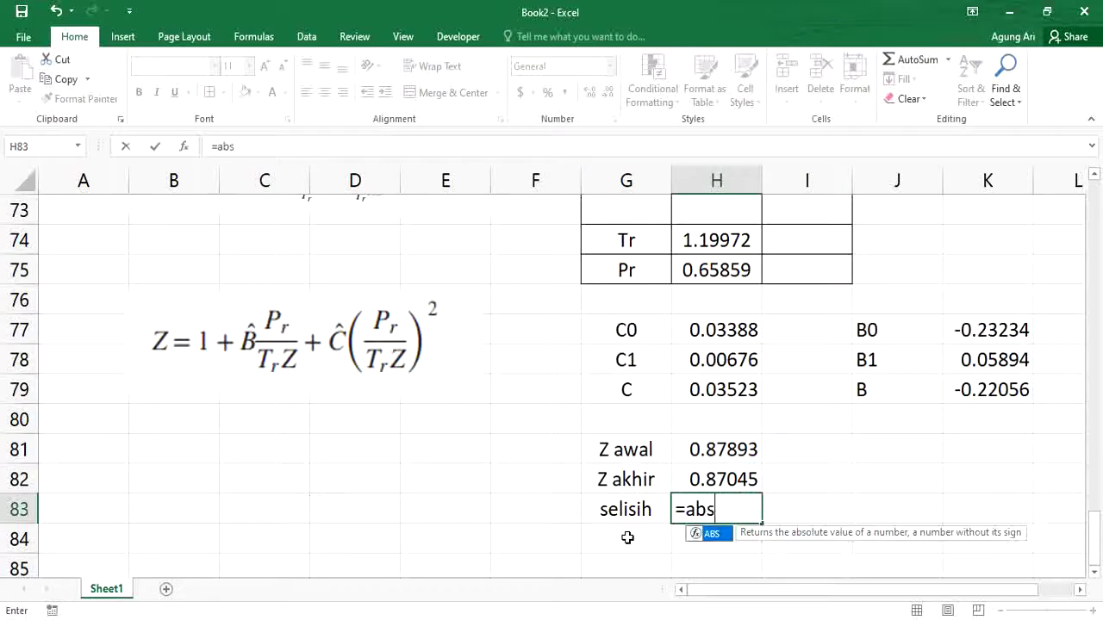
text(()
key(Up)
key(Up)
text(=)
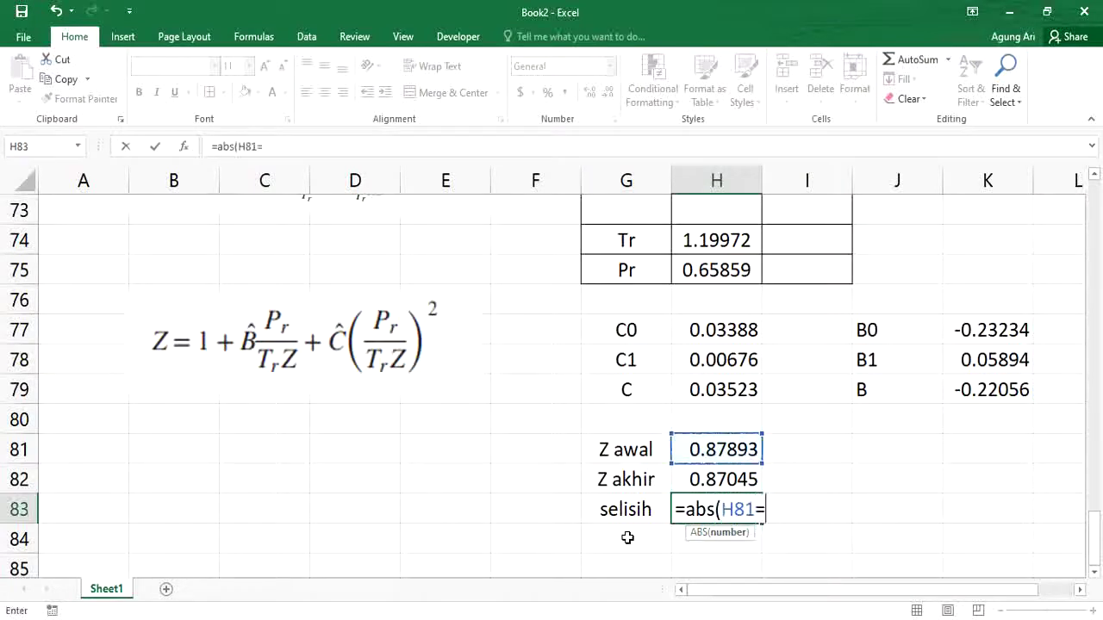
key(Up)
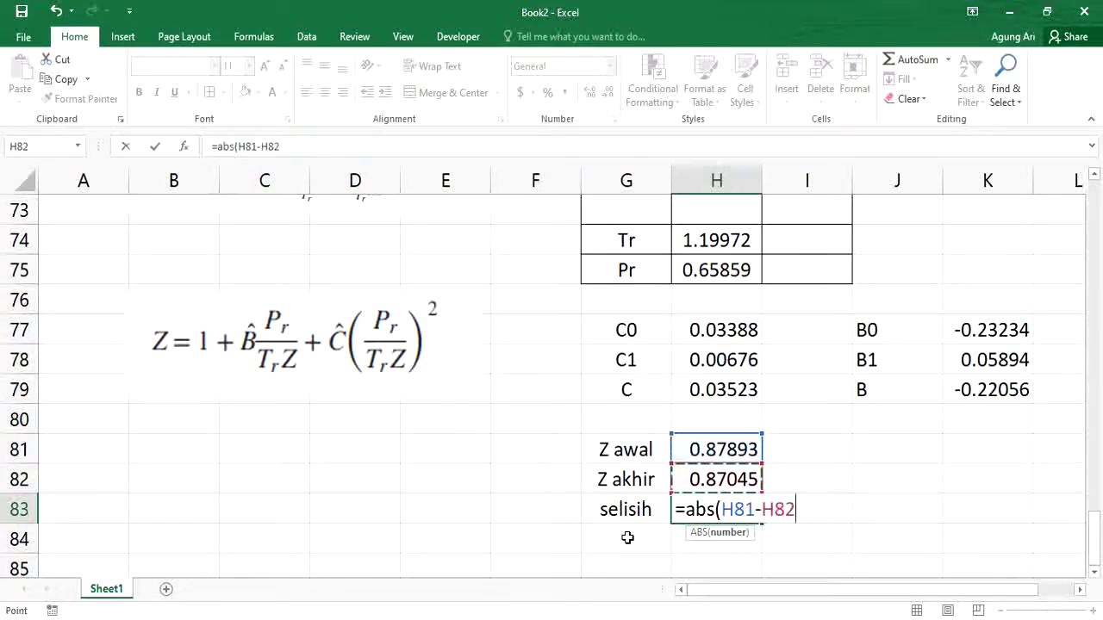
text())
key(Return)
Run Goal Seek to bring the selisih cell H83 to 0 by changing Z awal in H81, and keep the solution.
click(753, 508)
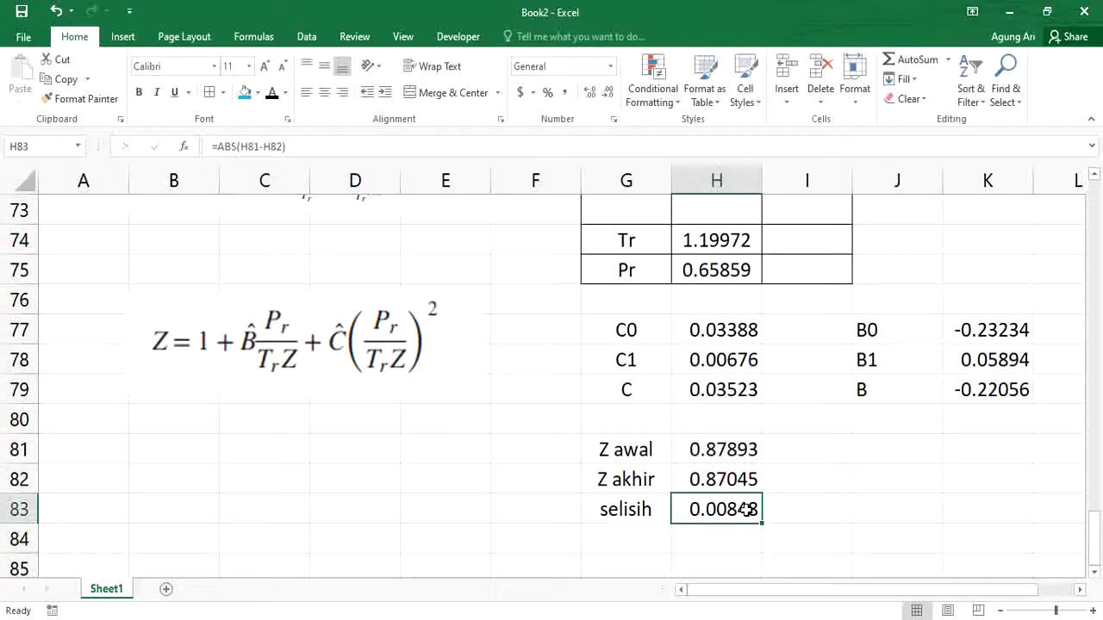
click(308, 37)
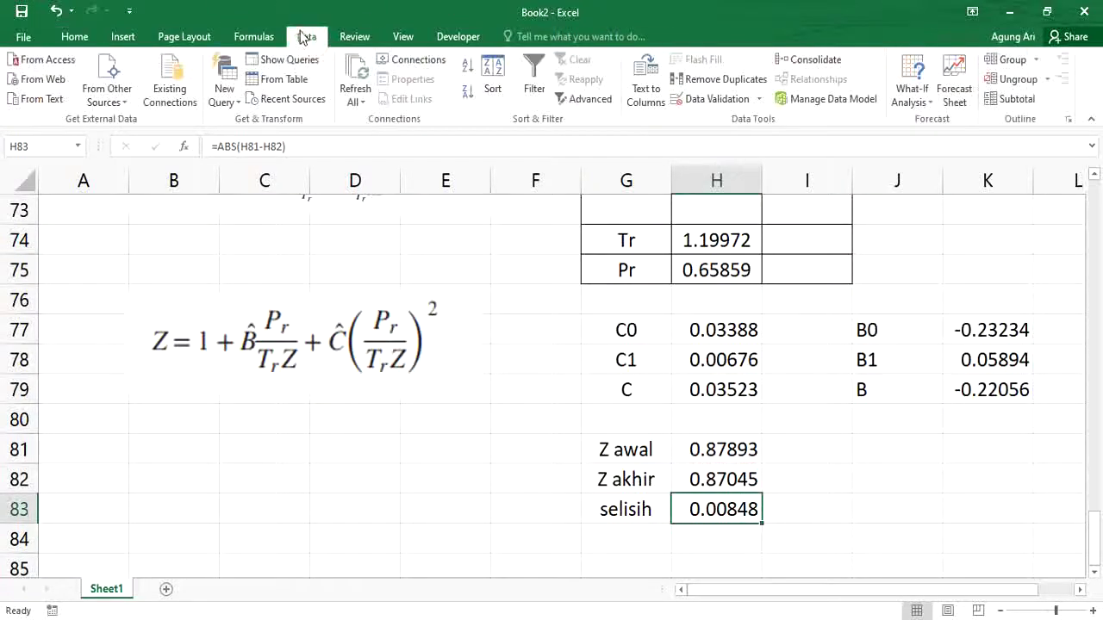
click(912, 90)
click(933, 141)
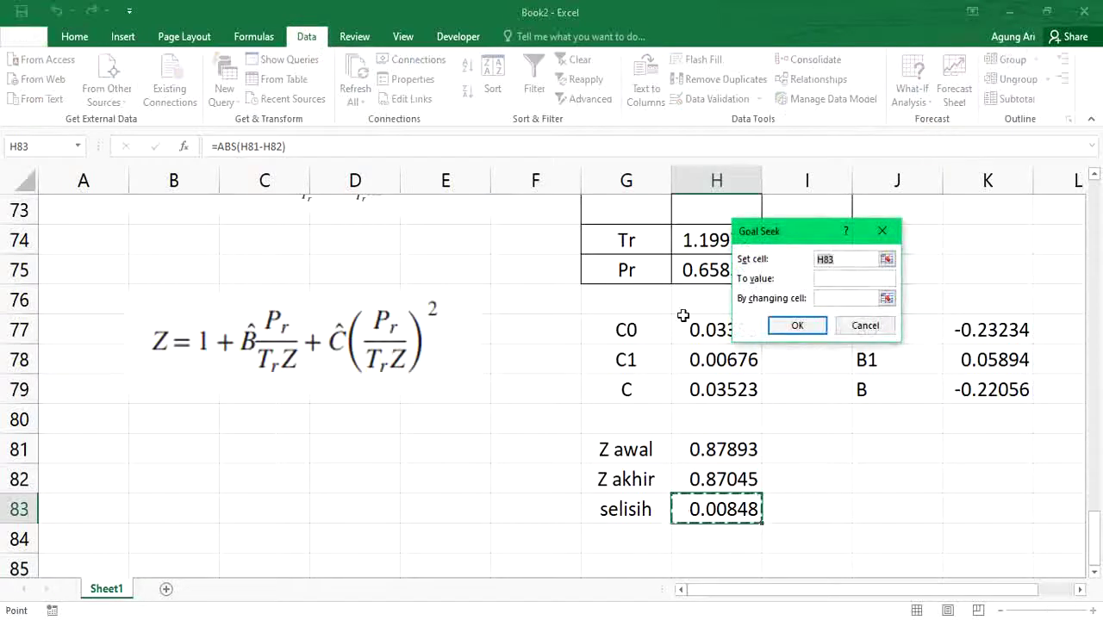
click(822, 278)
text(0)
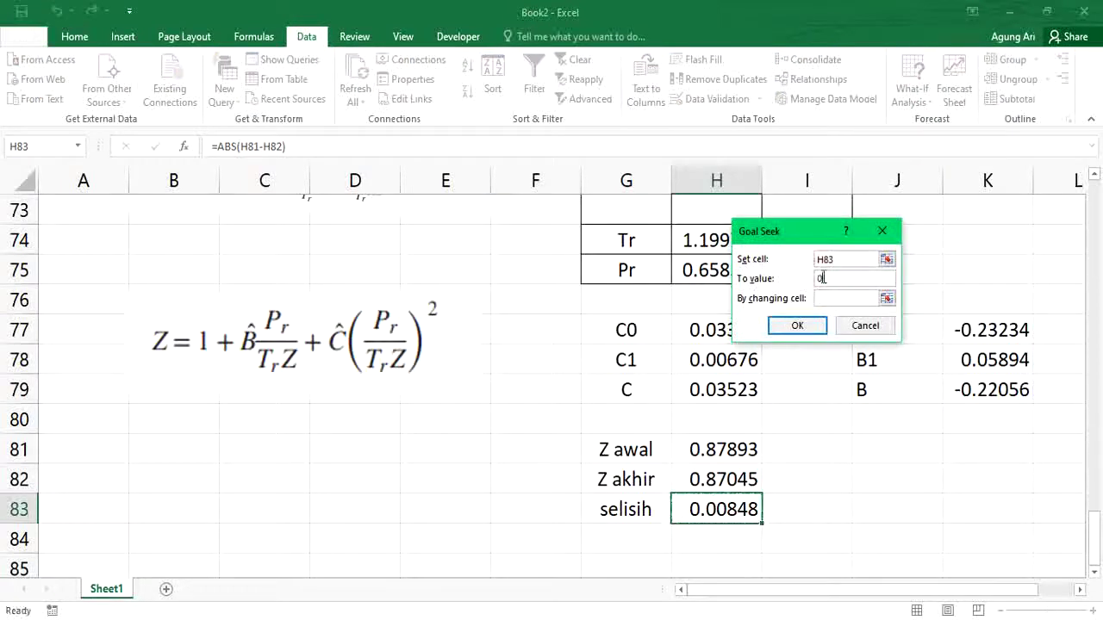
click(710, 445)
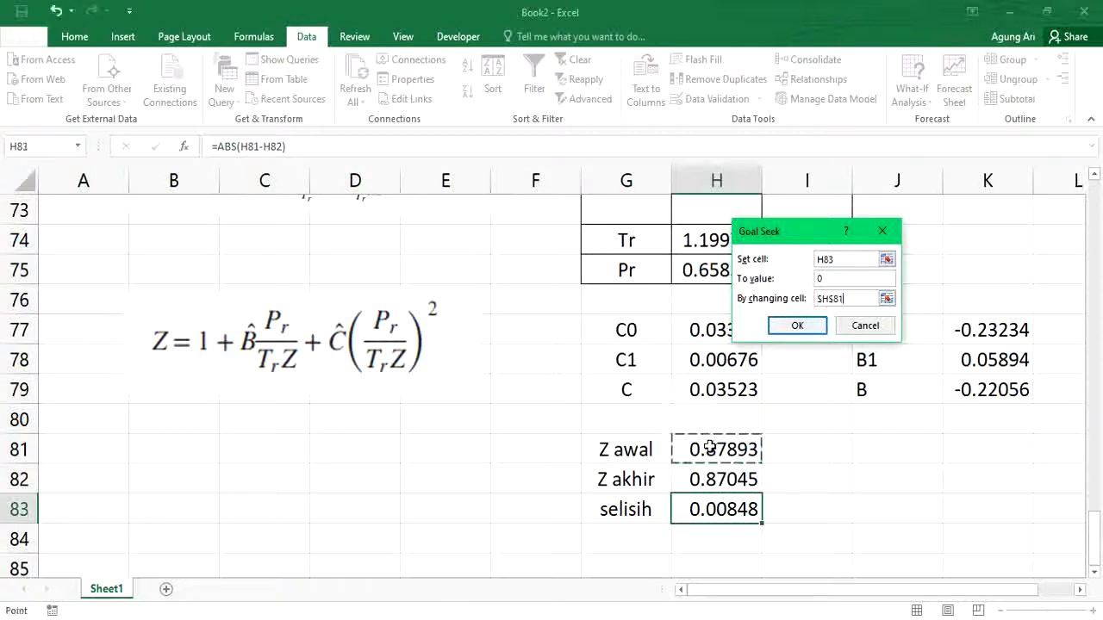
click(798, 327)
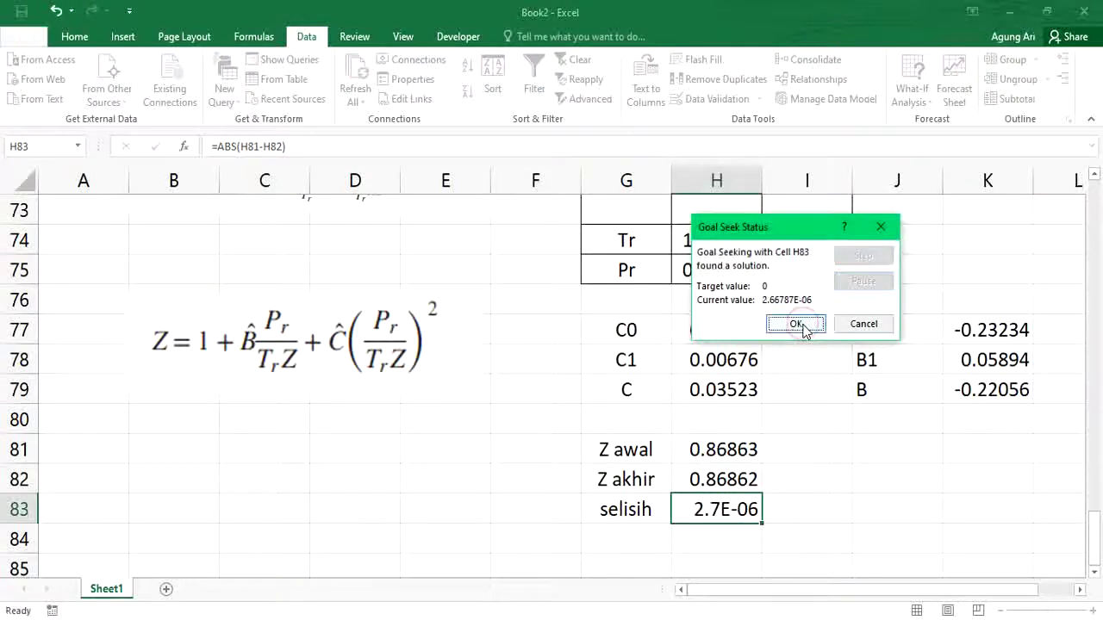
click(795, 326)
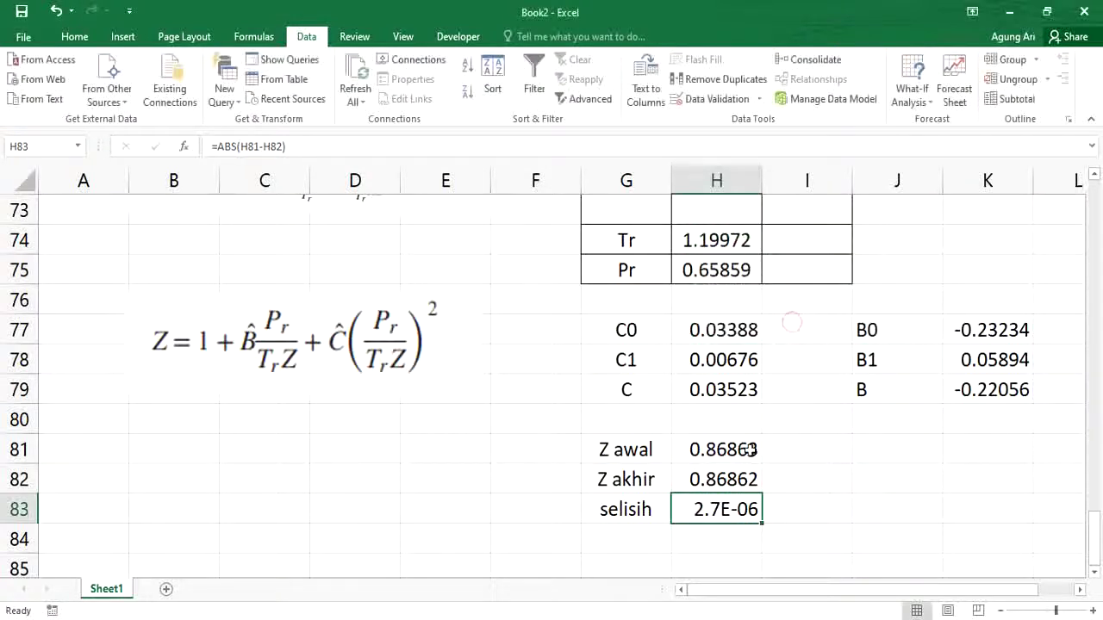
Enter the label V in G85, two rows below selisih, and move to the cell beside it.
click(705, 481)
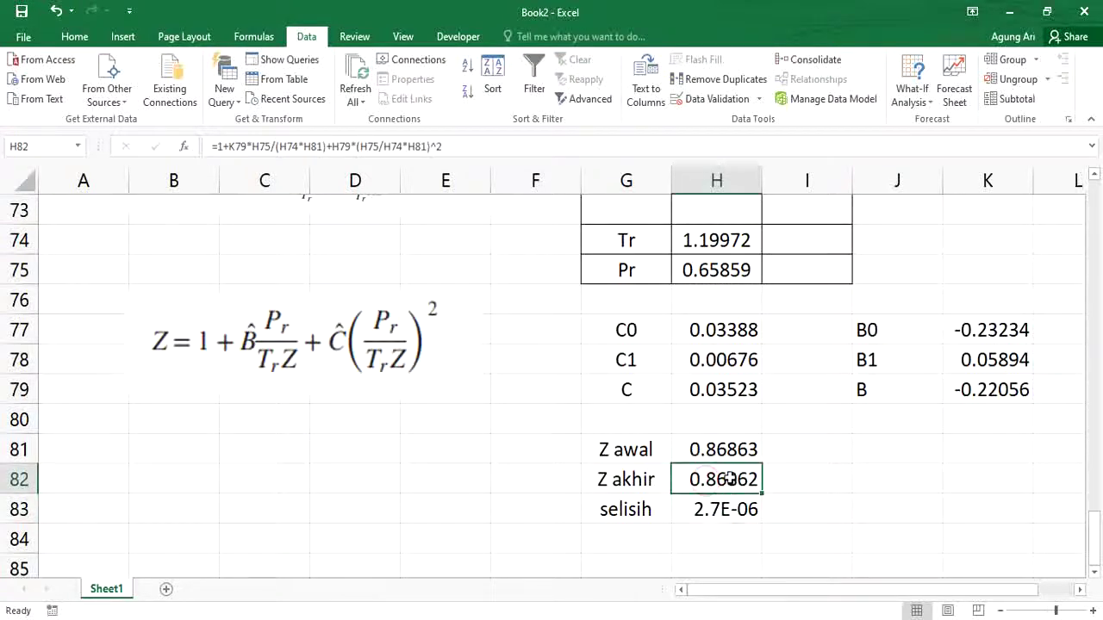
scroll(681, 476, down, 1)
click(620, 446)
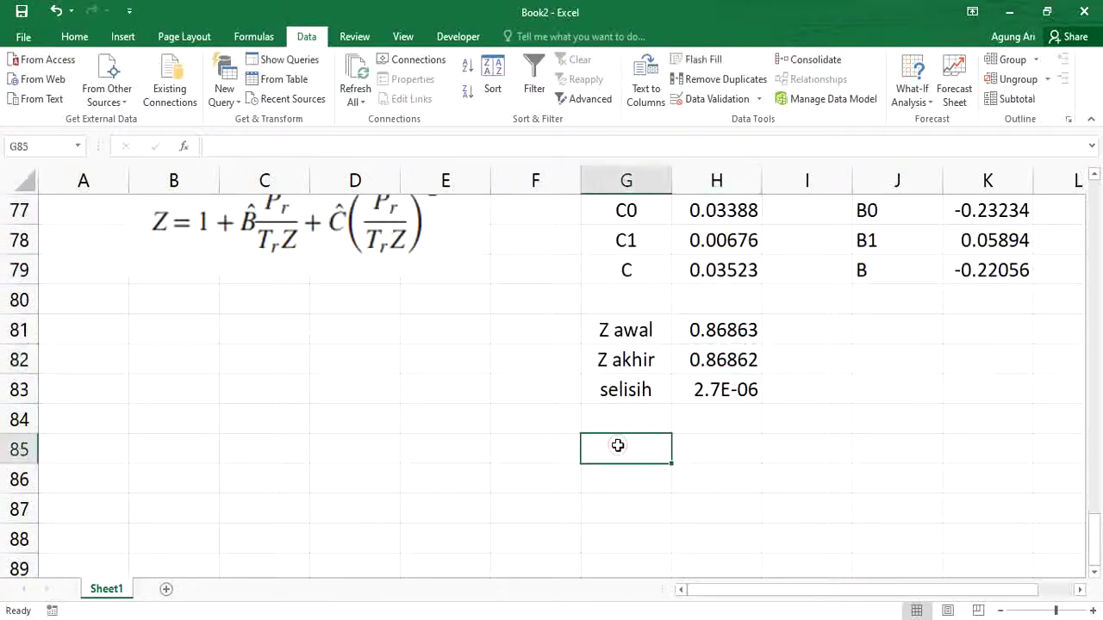
text(V)
key(Tab)
Calculate the molar volume in H85 from Z akhir, the gas constant, T and P with =H82*83.14*H68/H69.
text(=)
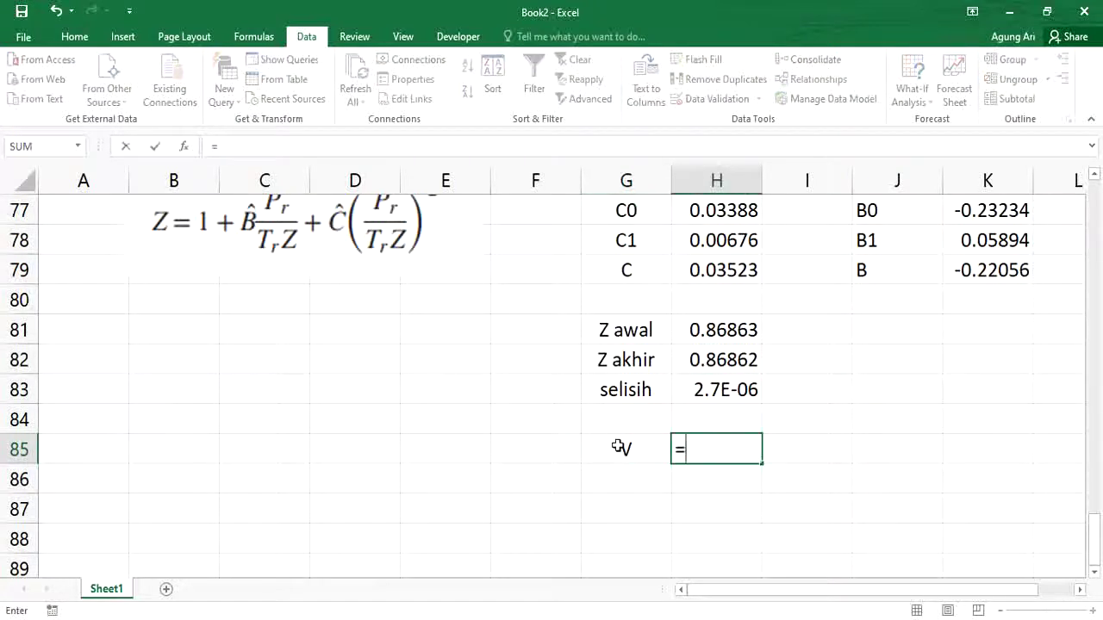
click(707, 357)
text(*)
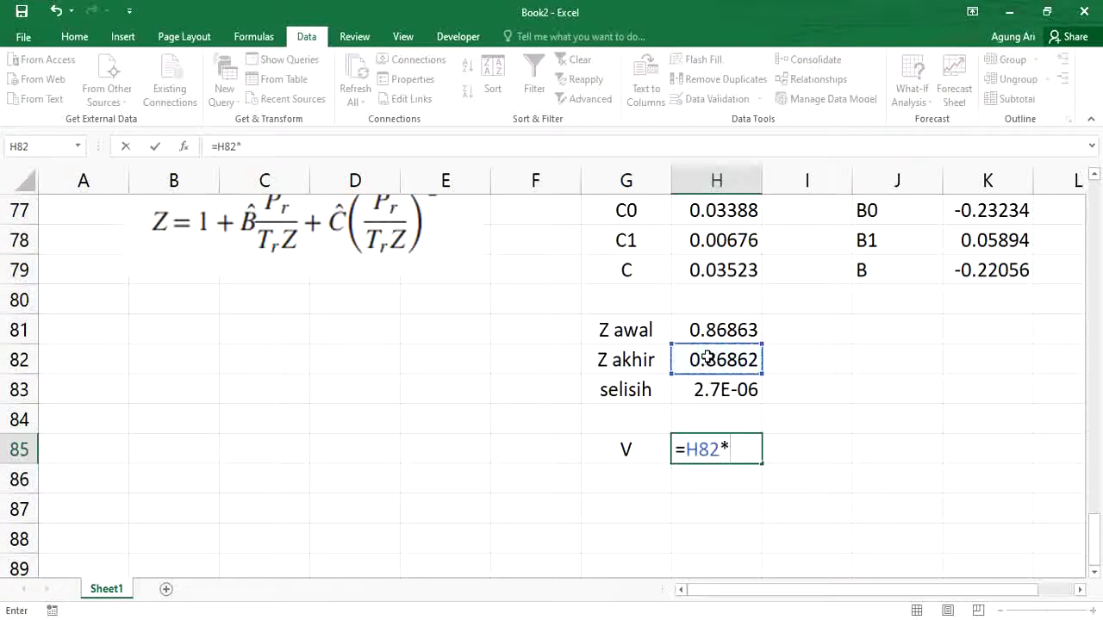
text(83l)
key(BackSpace)
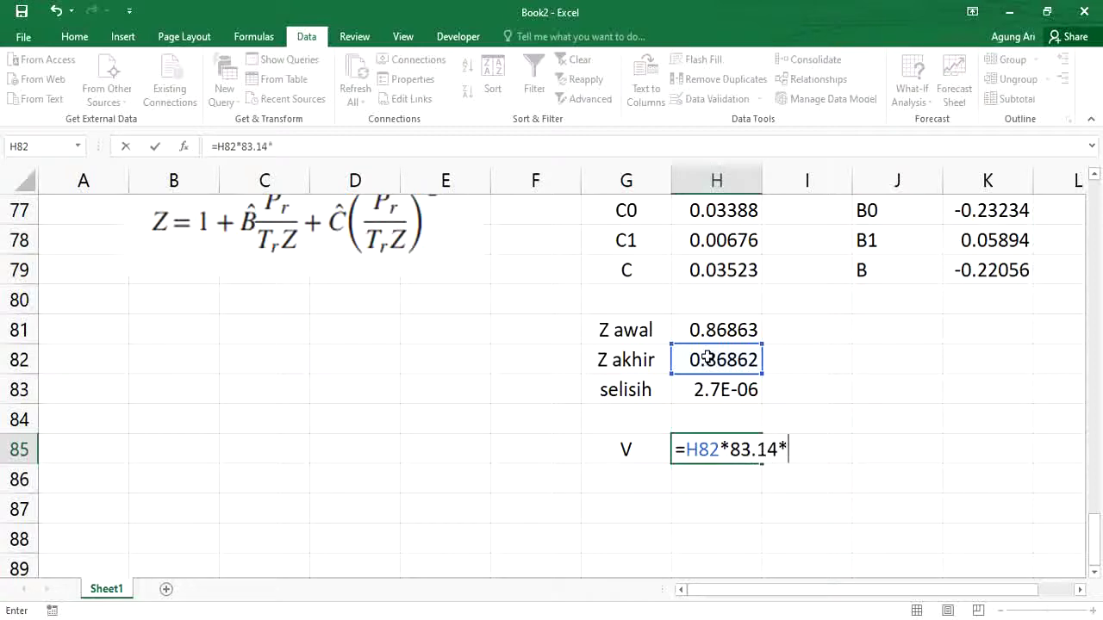
scroll(708, 345, up, 3)
click(716, 241)
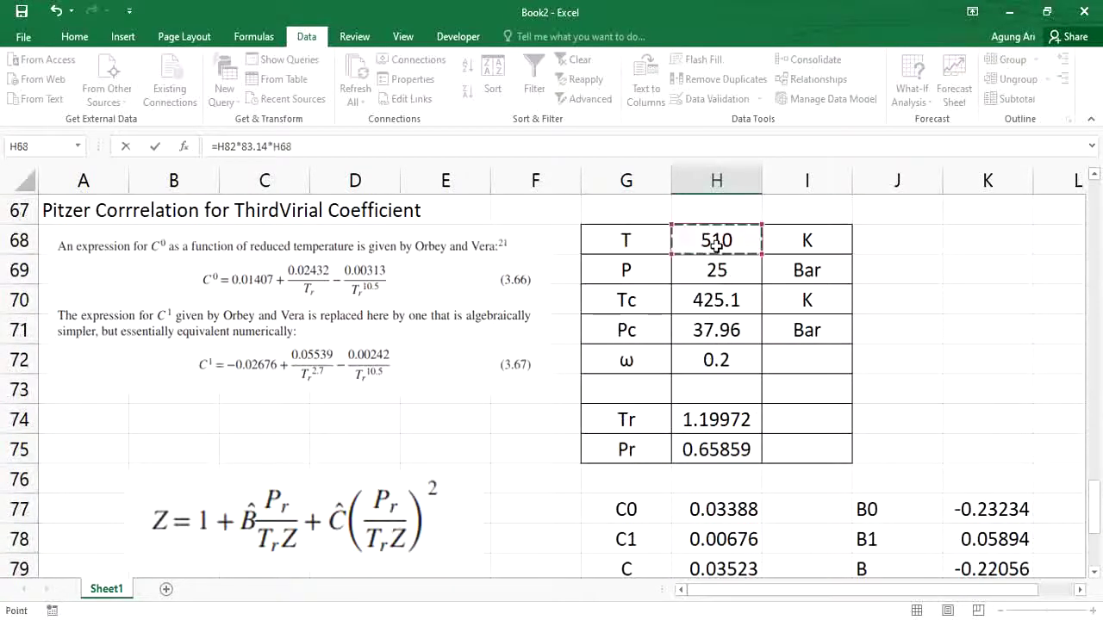
text(/)
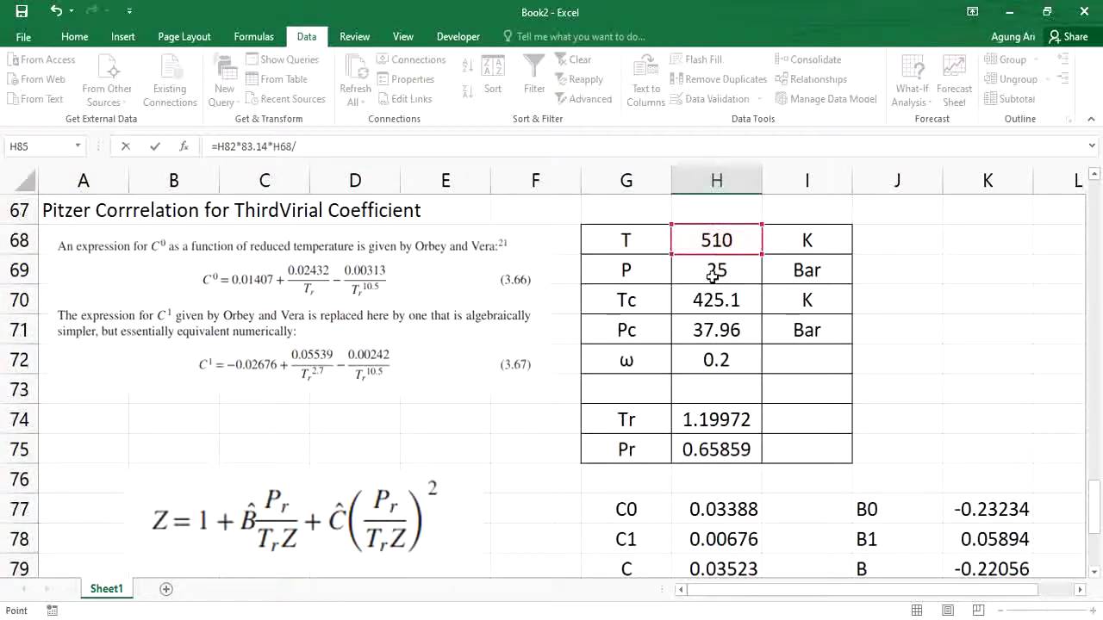
click(713, 276)
key(Return)
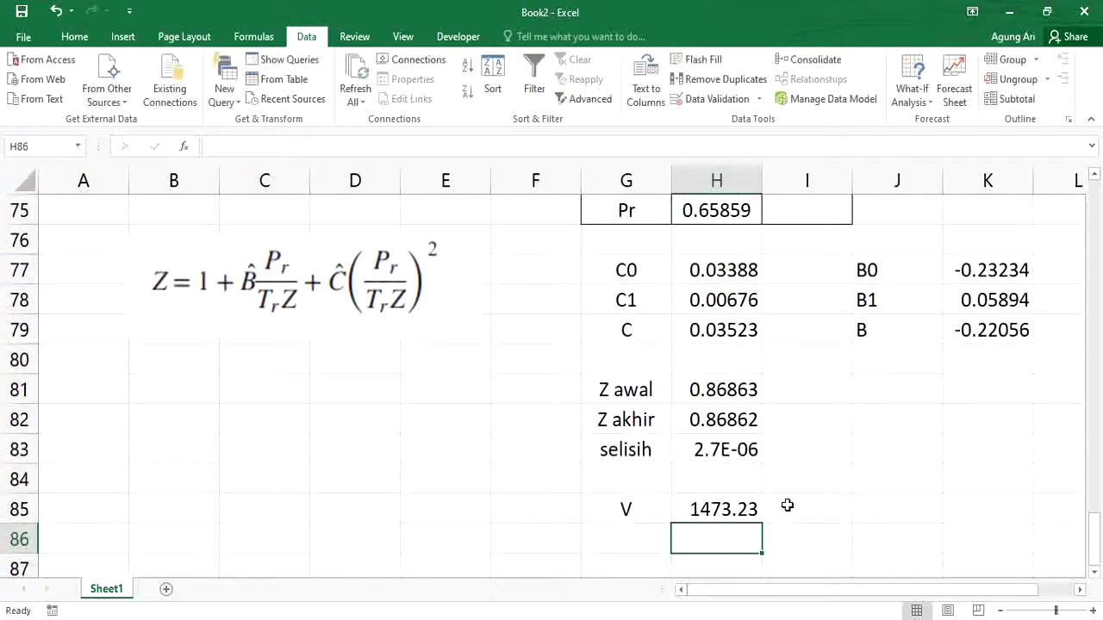
Enter the unit cm3/mol in I85 beside the calculated molar volume.
click(786, 505)
text(cm3)
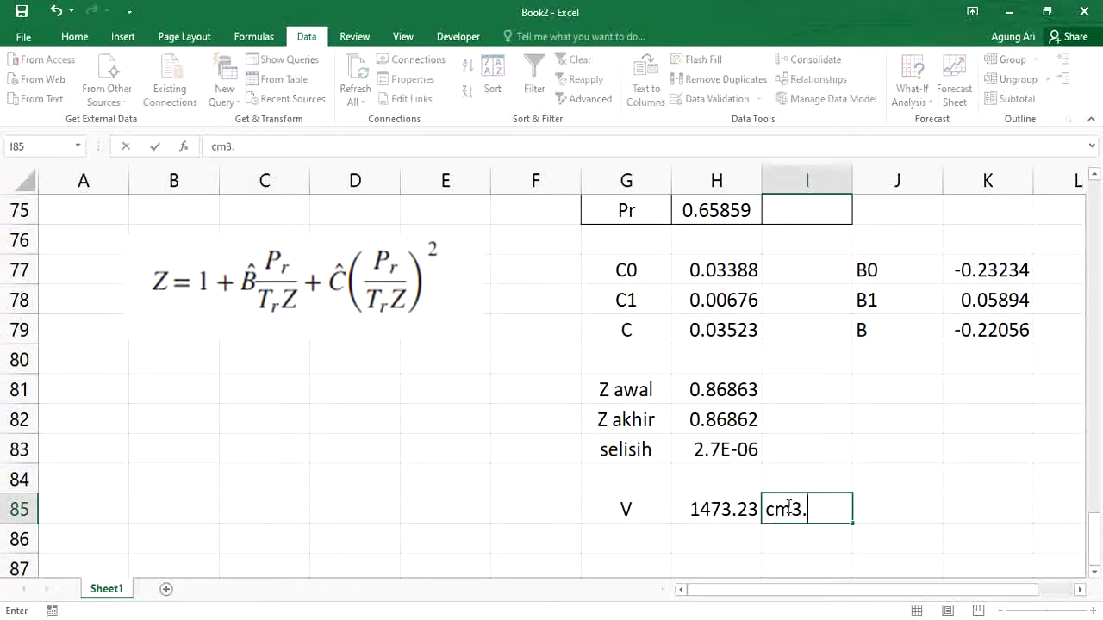
text(/mol)
key(Return)
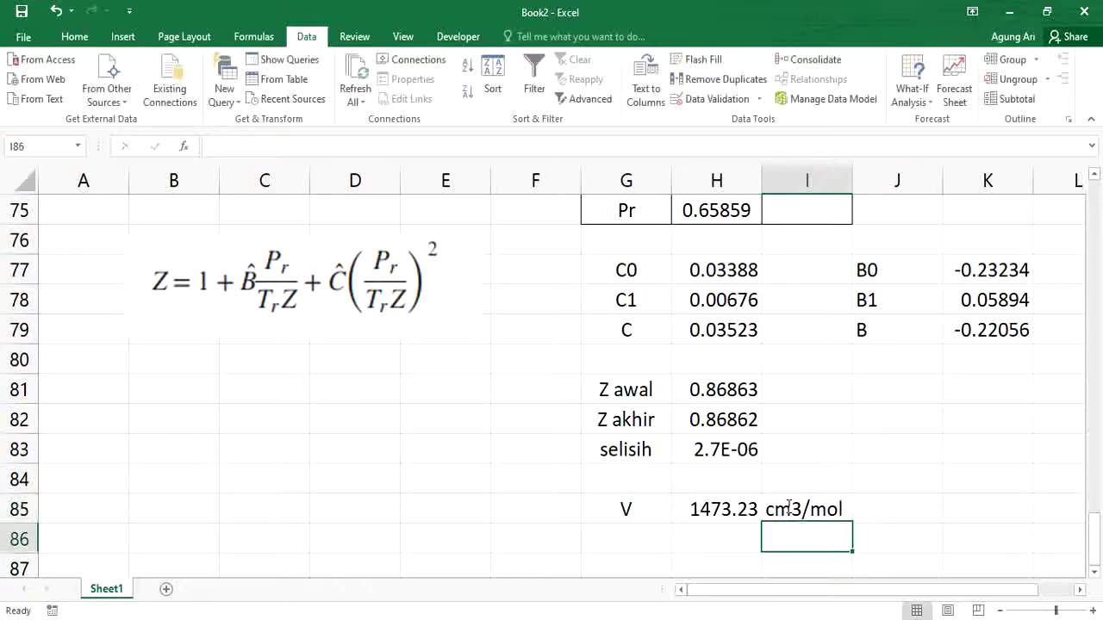
Review the worksheet from the second virial Z and V results down to the third virial molar volume in row 85.
scroll(595, 468, down, 1)
scroll(596, 468, up, 6)
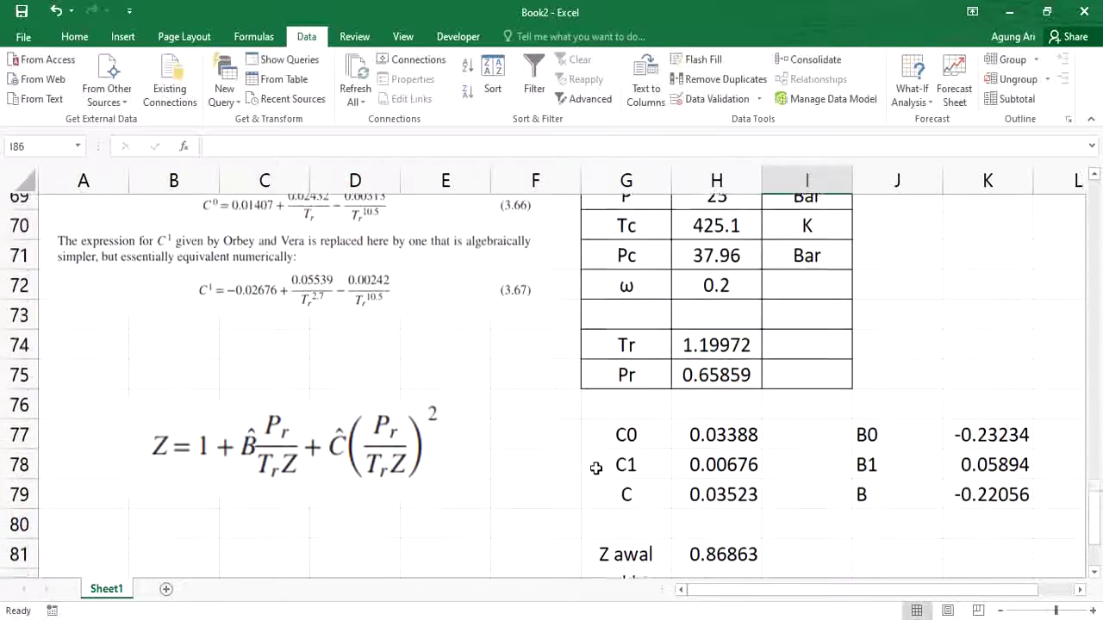
scroll(596, 468, down, 1)
scroll(595, 468, down, 3)
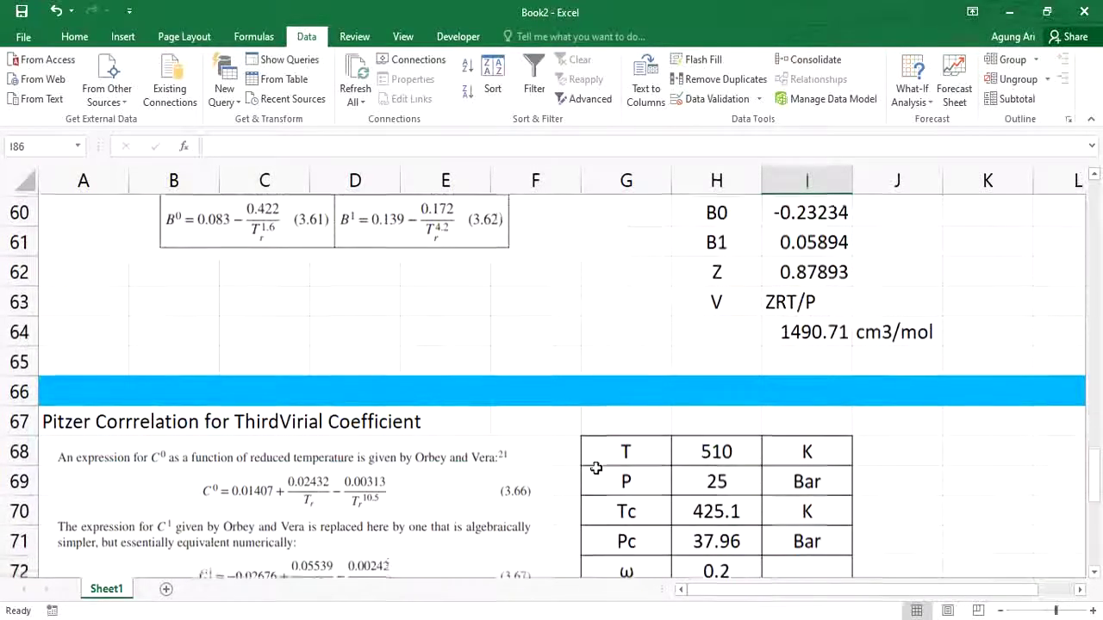
scroll(596, 468, up, 1)
scroll(595, 468, up, 1)
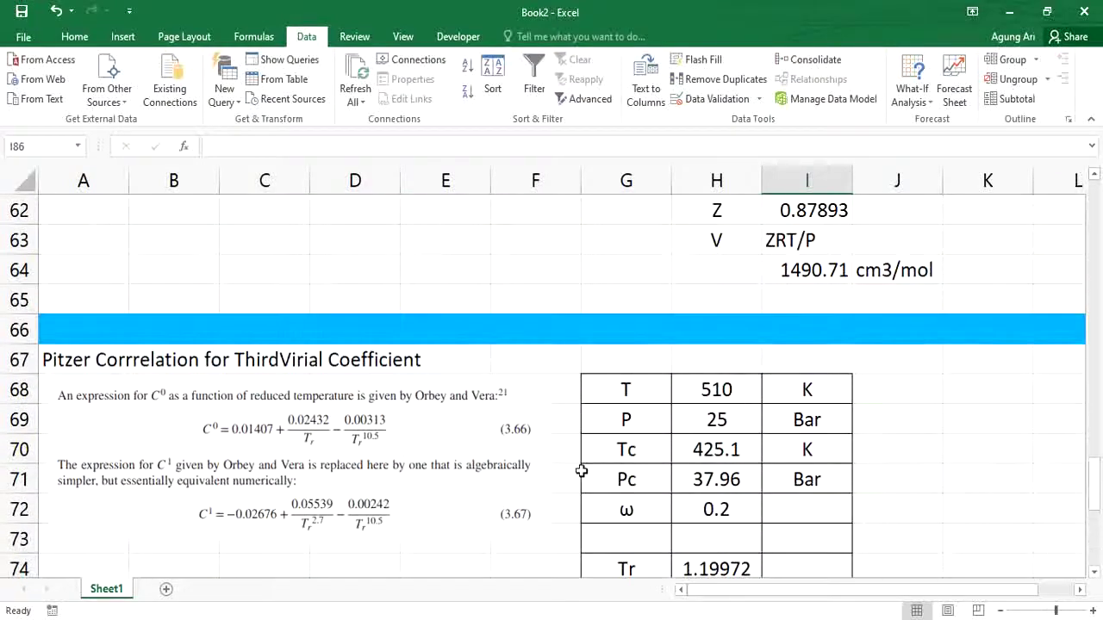
scroll(228, 401, down, 2)
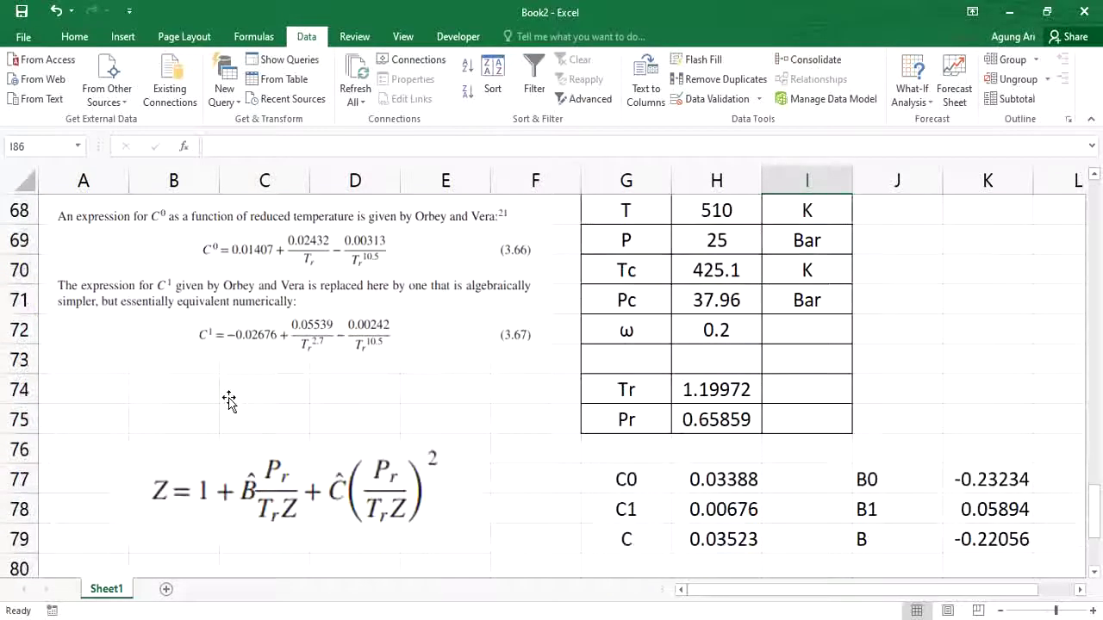
scroll(404, 406, down, 2)
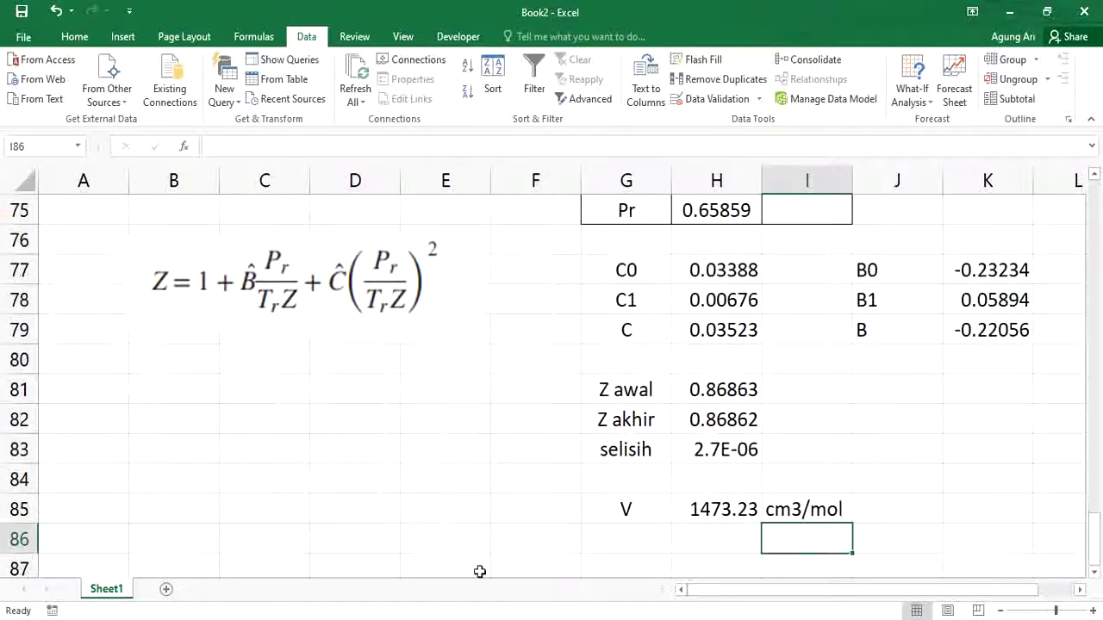
Compare the Z and V solution in the Van-Ness PDF in Foxit Reader with the Z akhir formula and V result in Excel.
key(alt+Tab)
scroll(609, 454, down, 20)
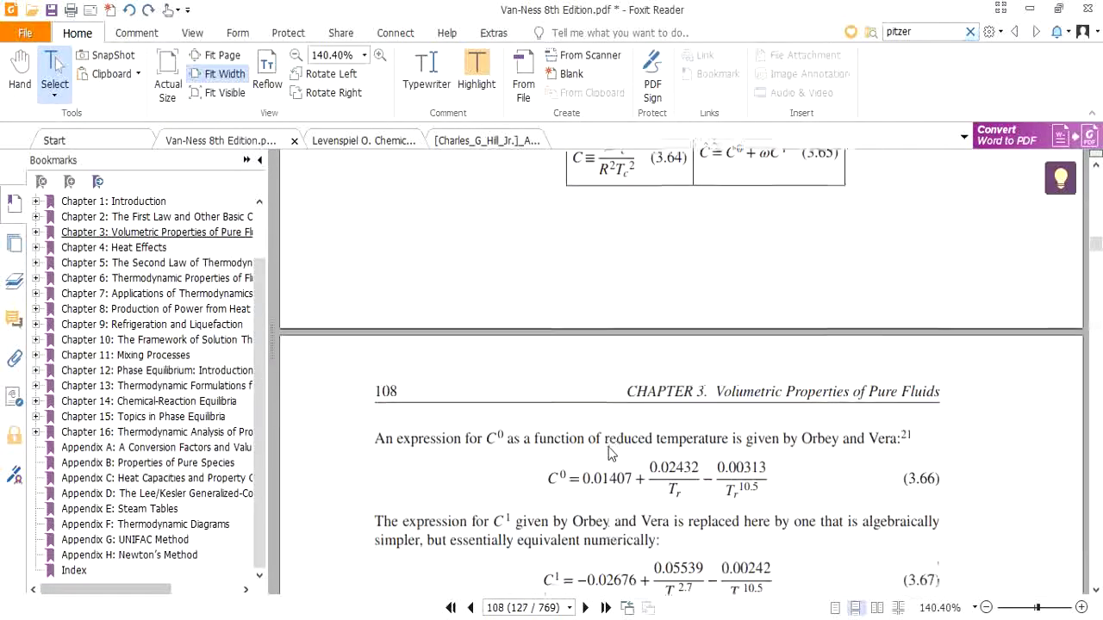
scroll(609, 454, down, 20)
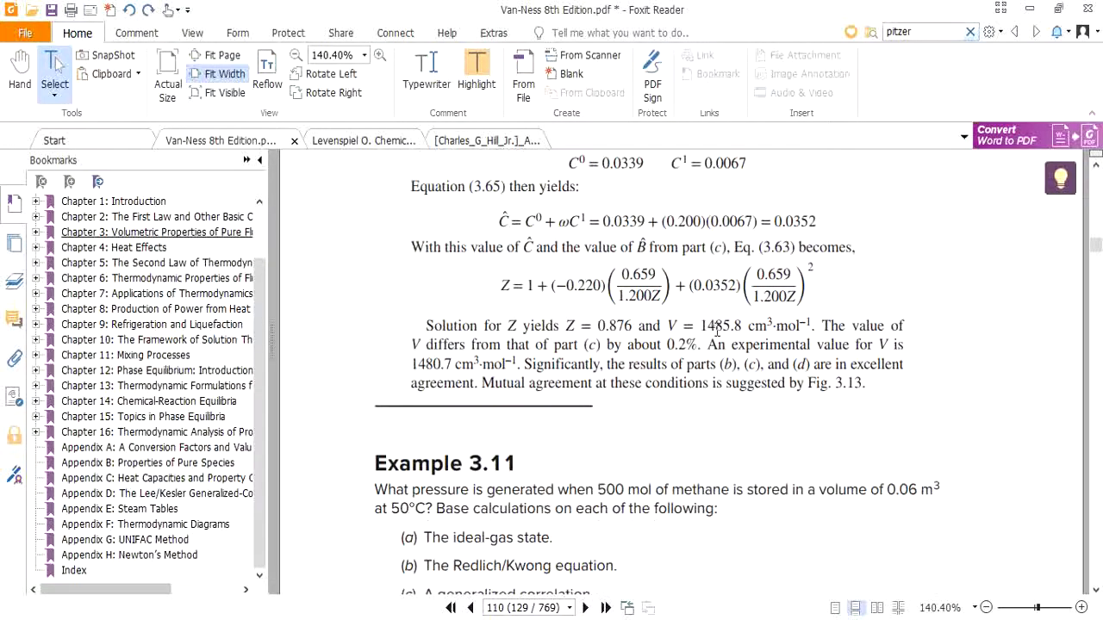
click(1031, 10)
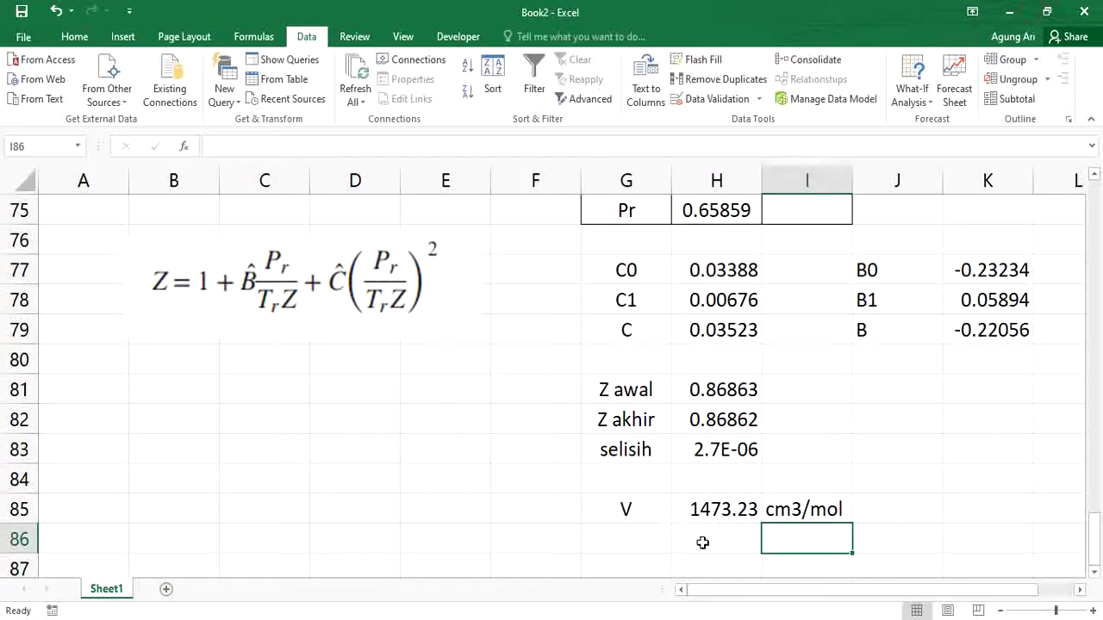
click(722, 424)
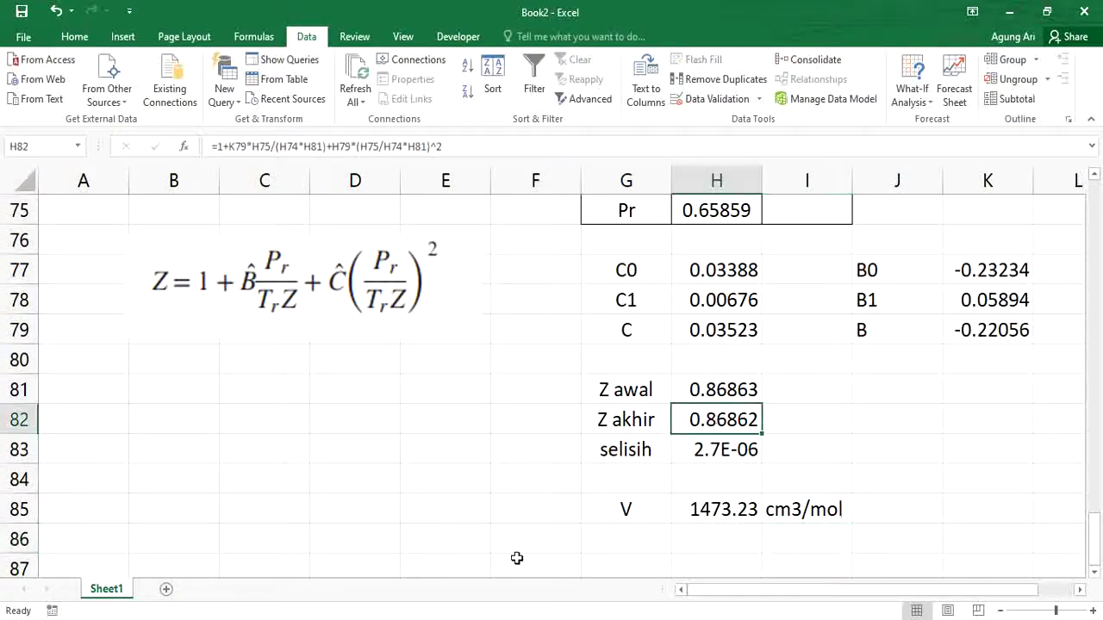
key(alt+Tab)
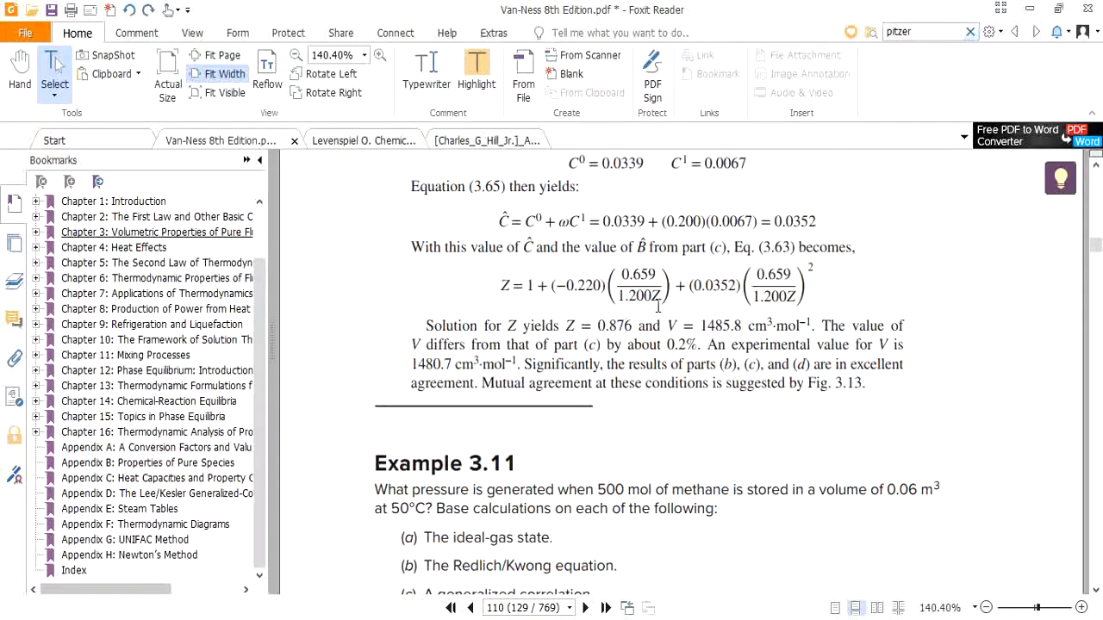
click(1030, 8)
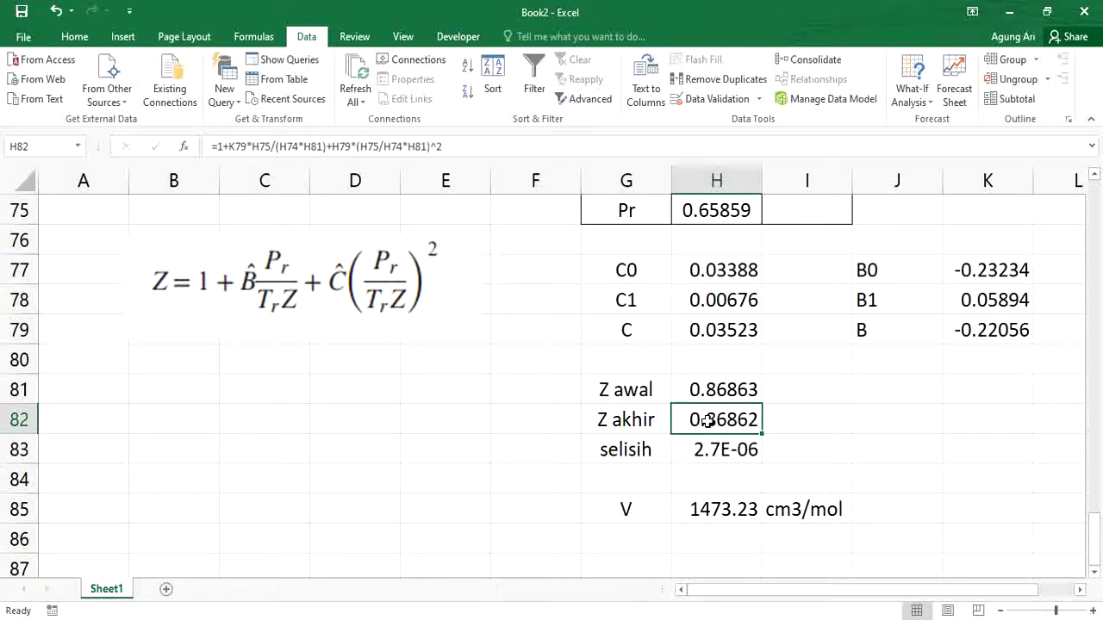
scroll(844, 384, up, 3)
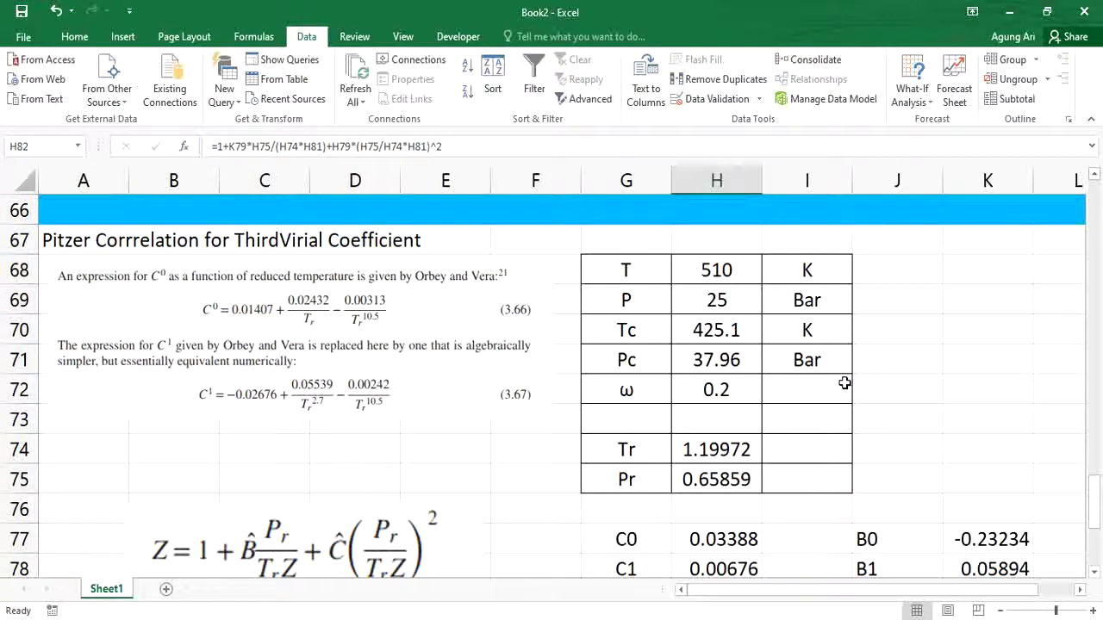
scroll(845, 384, down, 1)
ctrl+scroll(845, 383, down, 1)
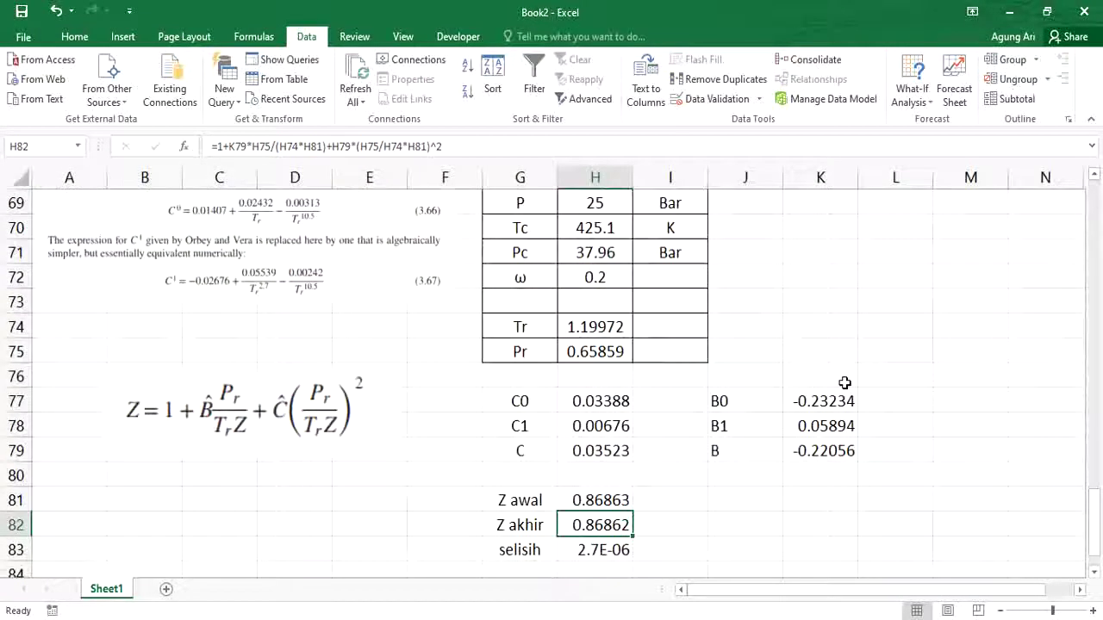
scroll(845, 382, up, 3)
scroll(842, 382, down, 1)
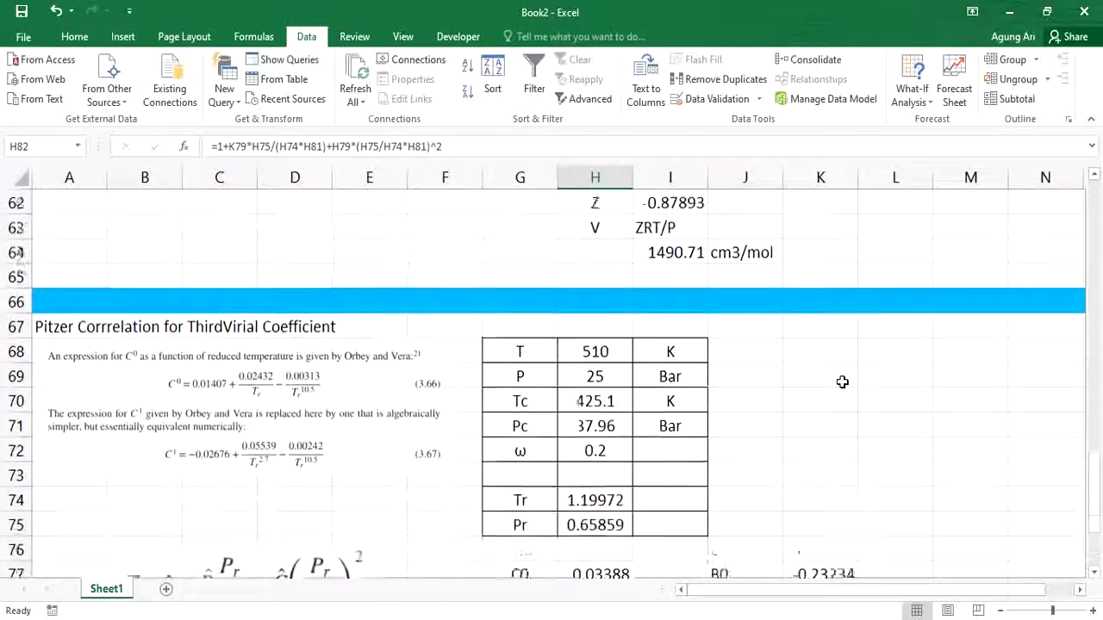
Review the worksheet from the third virial calculation back through the second virial and compressibility-factor sections to the Example 3.10 problem statement.
scroll(841, 382, down, 1)
ctrl+scroll(842, 382, up, 1)
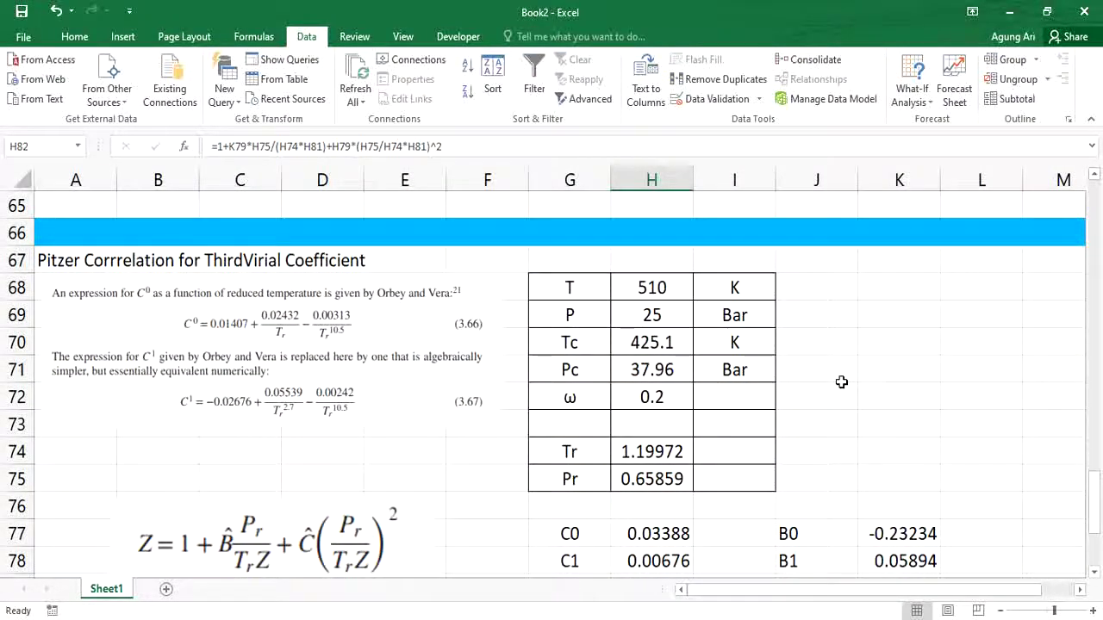
scroll(841, 382, down, 2)
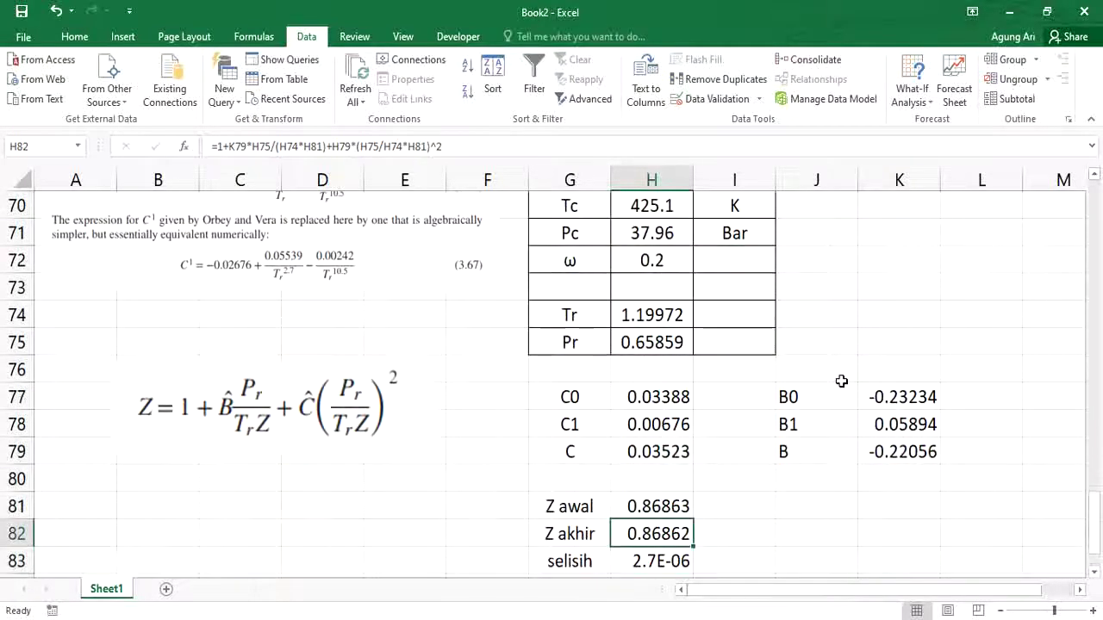
scroll(842, 382, up, 10)
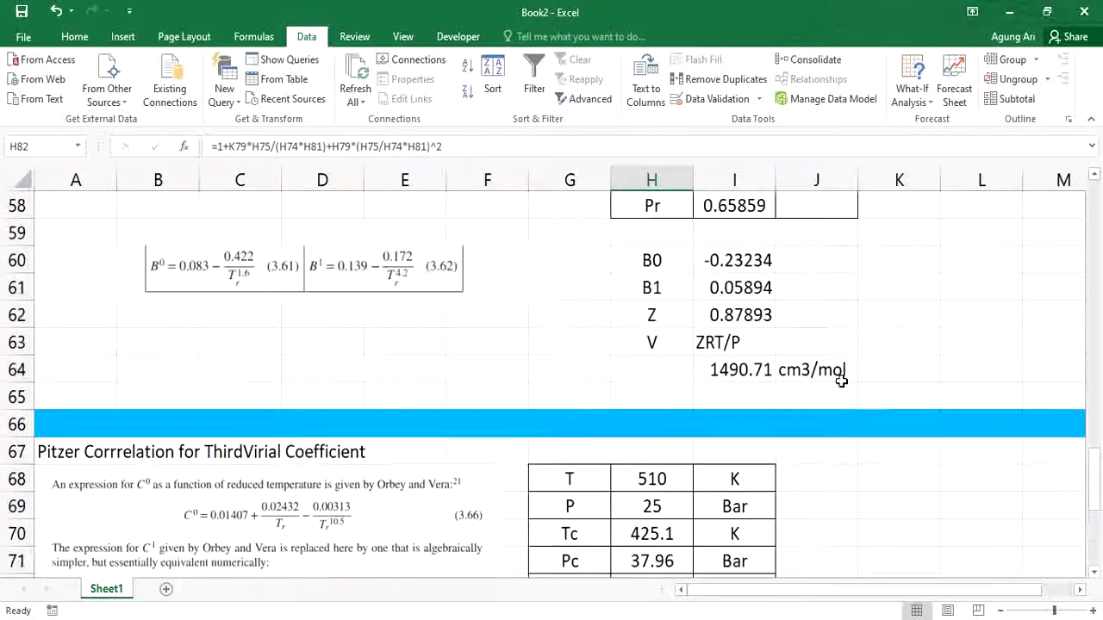
scroll(842, 382, up, 9)
scroll(842, 381, down, 11)
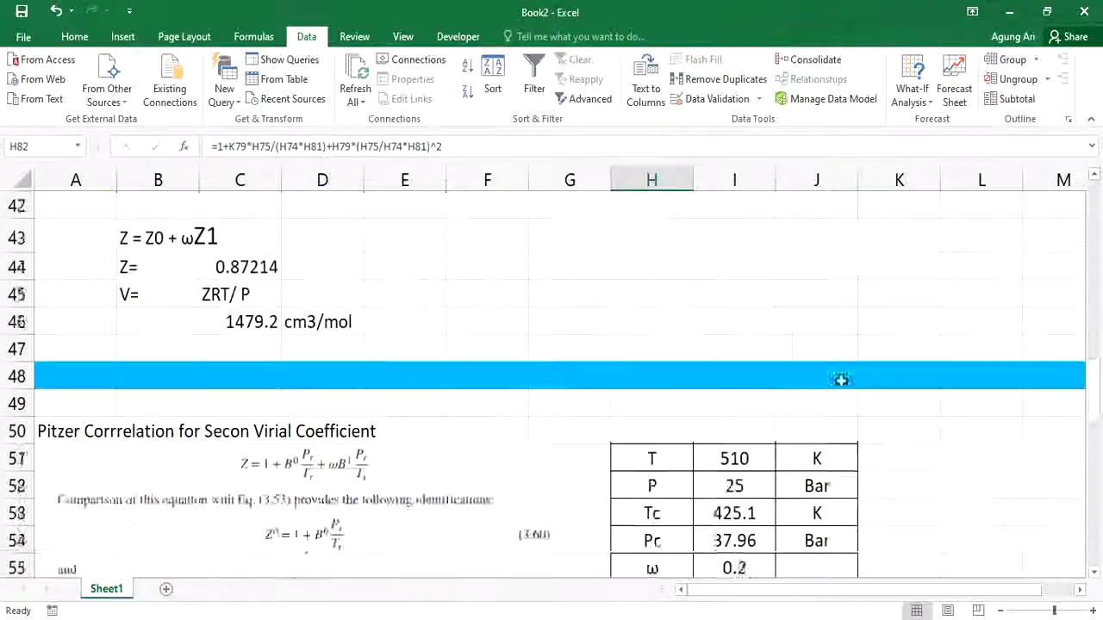
scroll(842, 382, down, 2)
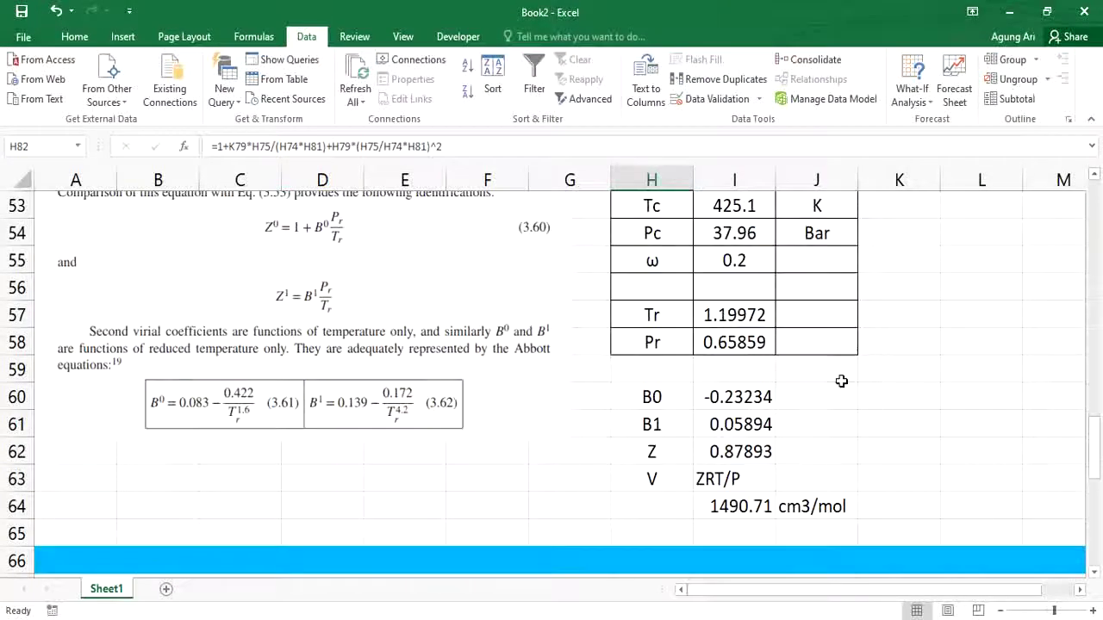
scroll(842, 382, up, 2)
scroll(842, 382, up, 14)
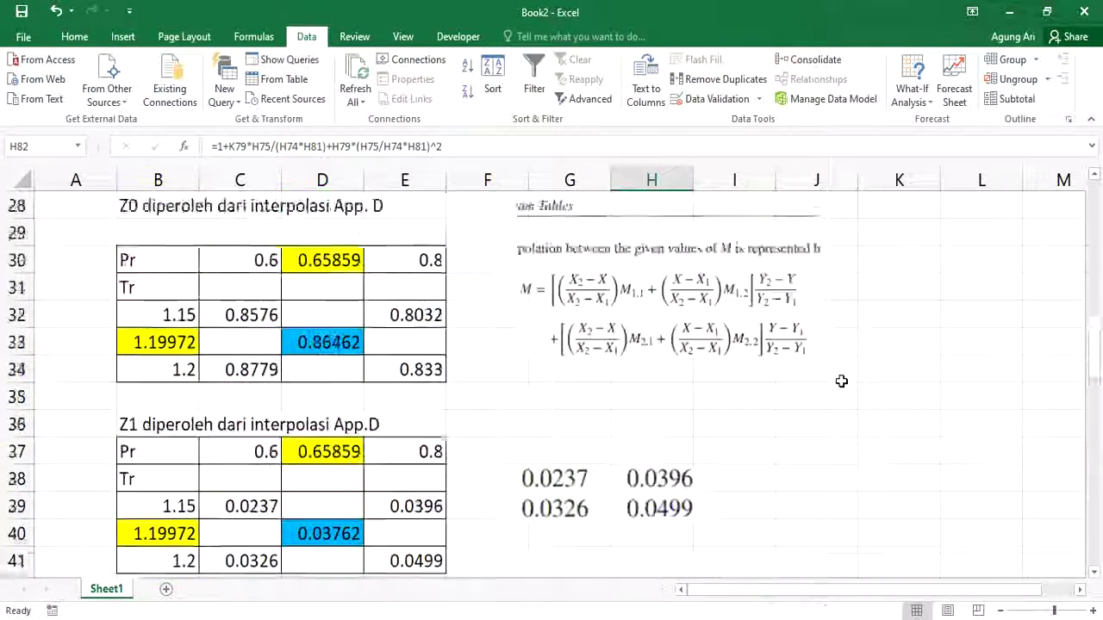
scroll(842, 382, up, 2)
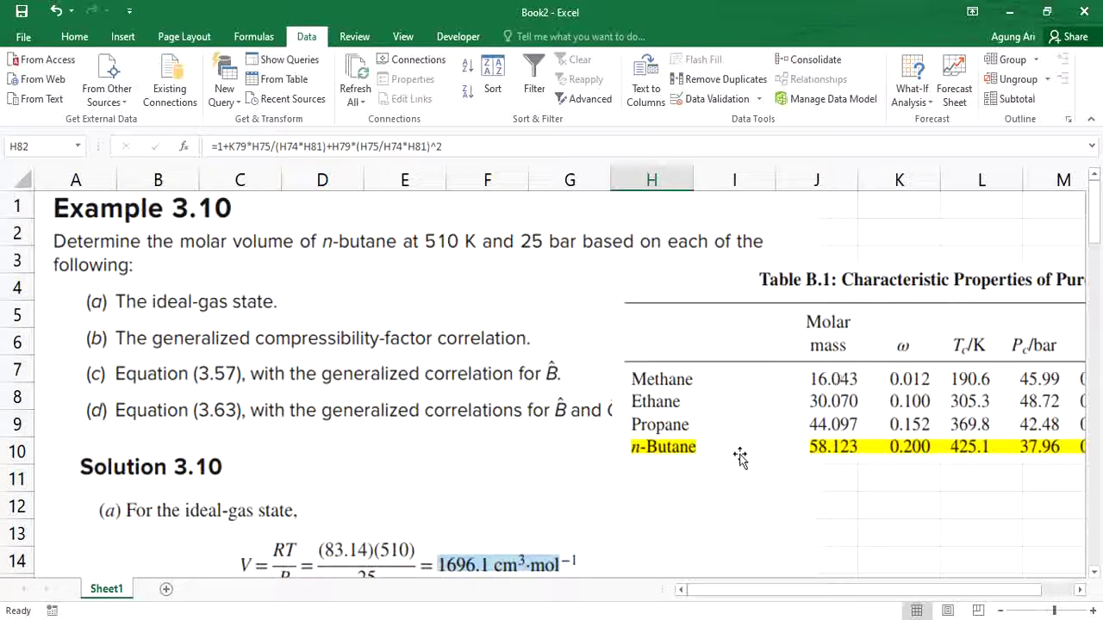
scroll(858, 494, down, 2)
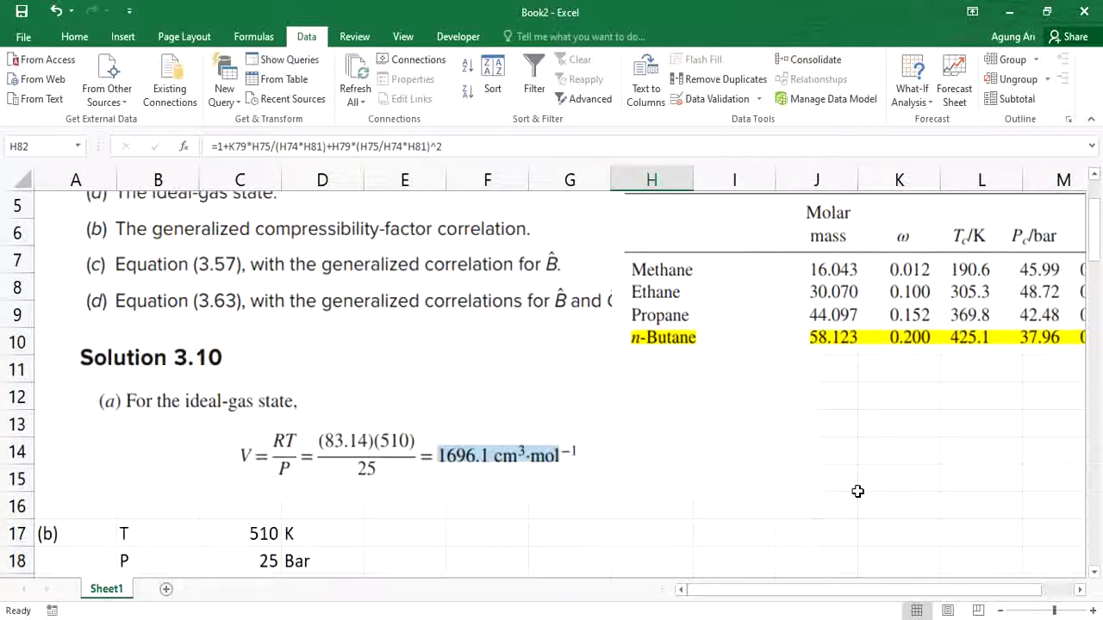
scroll(823, 403, up, 2)
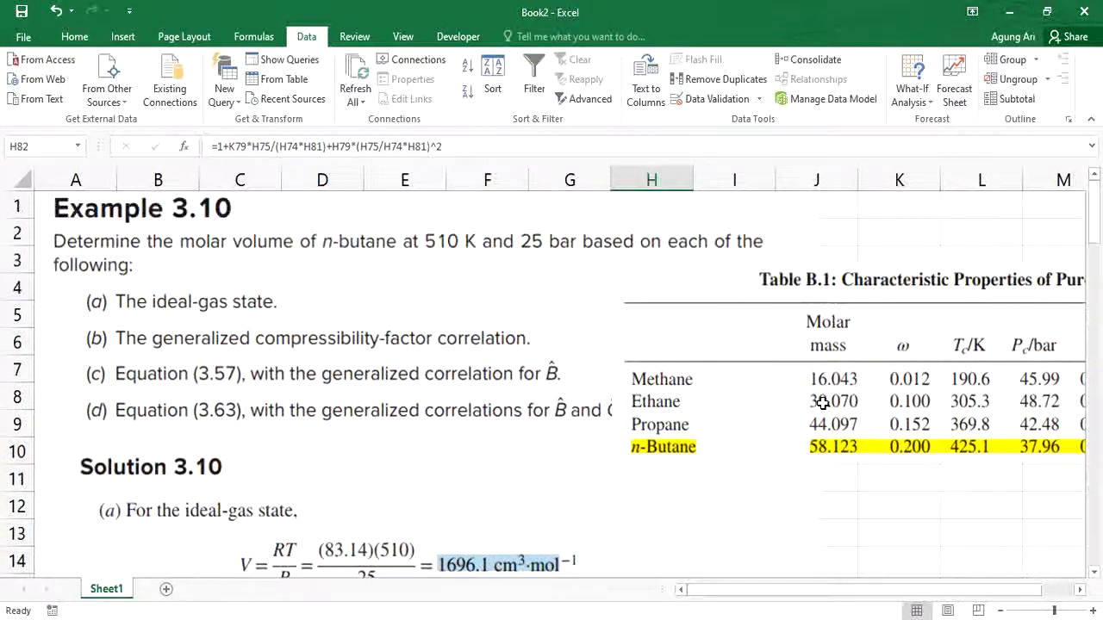